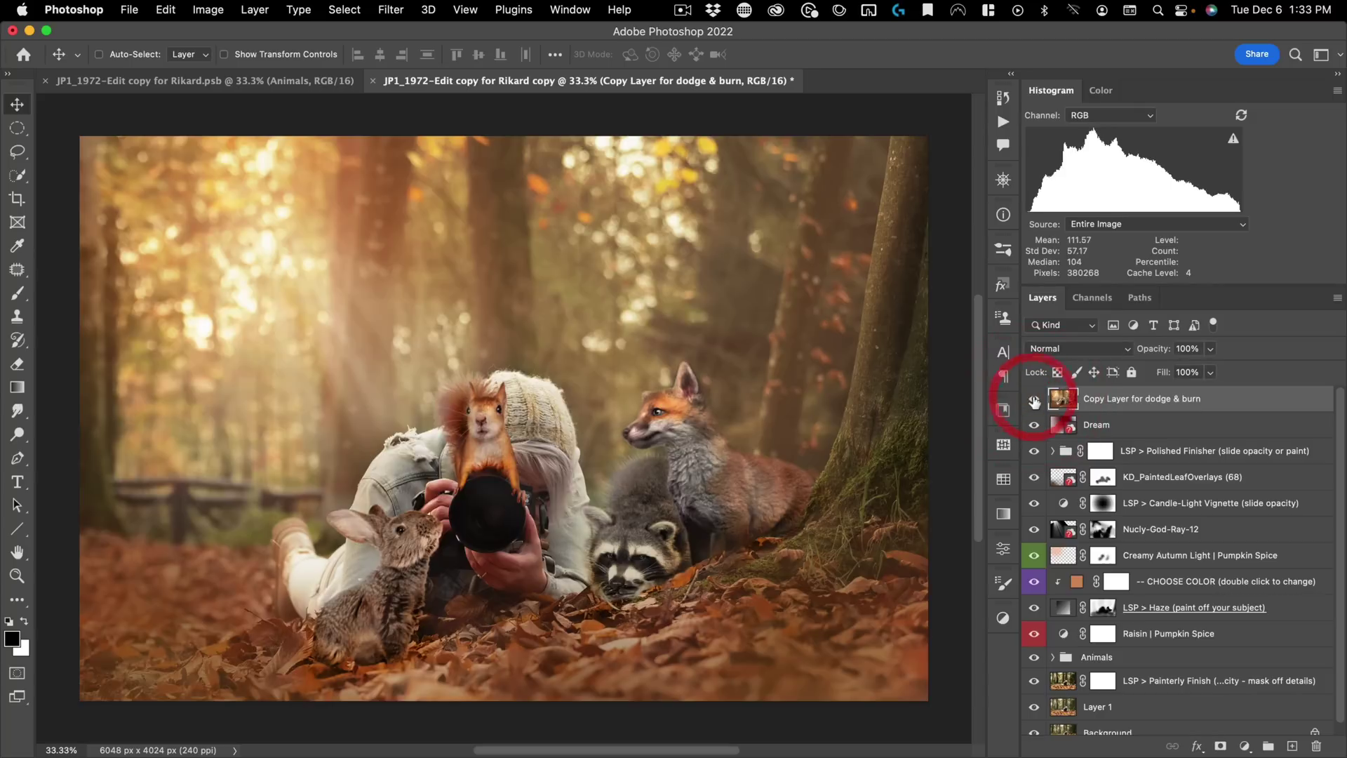
Step: Compare the image with and without the Copy Layer for dodge & burn, and delete that layer
left_click(1034, 400)
left_click(1034, 400)
left_click(1034, 400)
left_click(1035, 400)
left_click(1034, 400)
left_click(1034, 400)
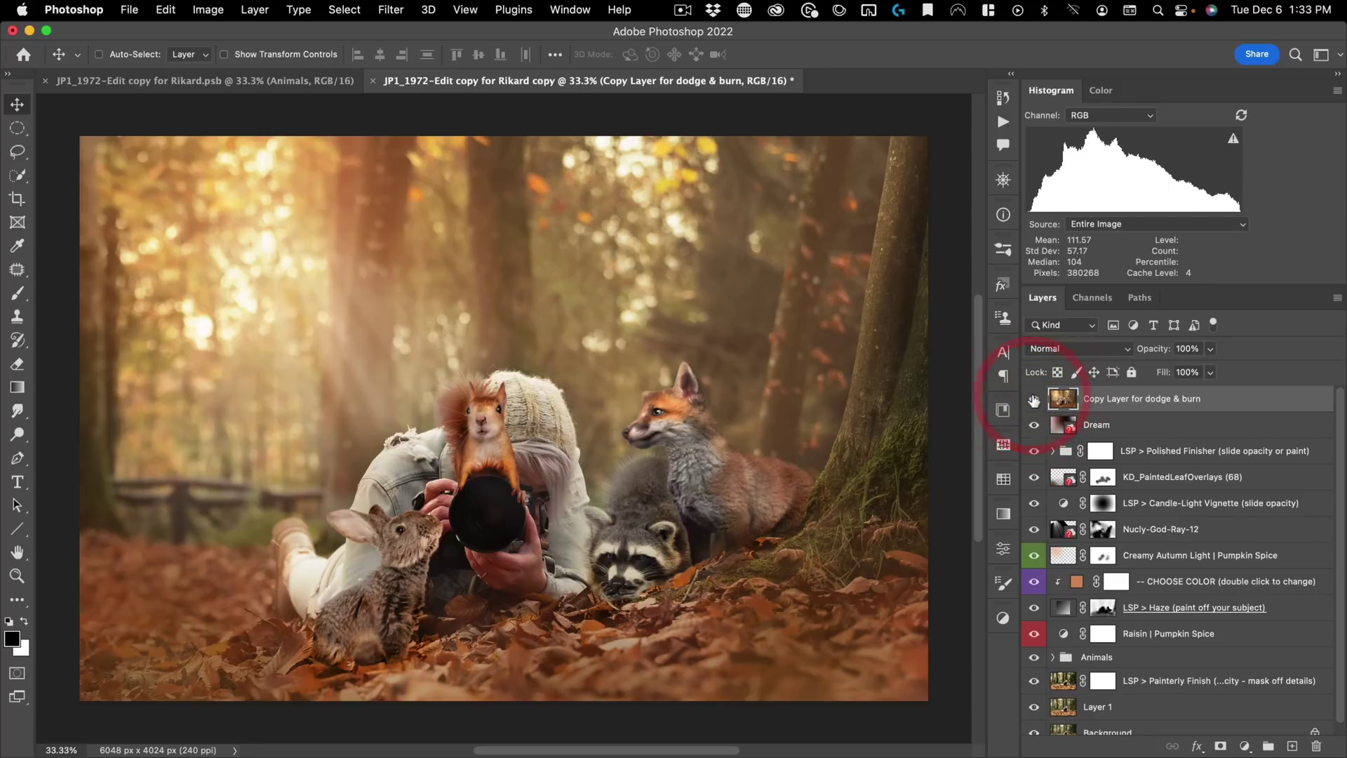
mouse_move(1148, 400)
left_mouse_down()
mouse_move(1218, 536)
mouse_move(1249, 702)
mouse_move(1316, 745)
left_mouse_up()
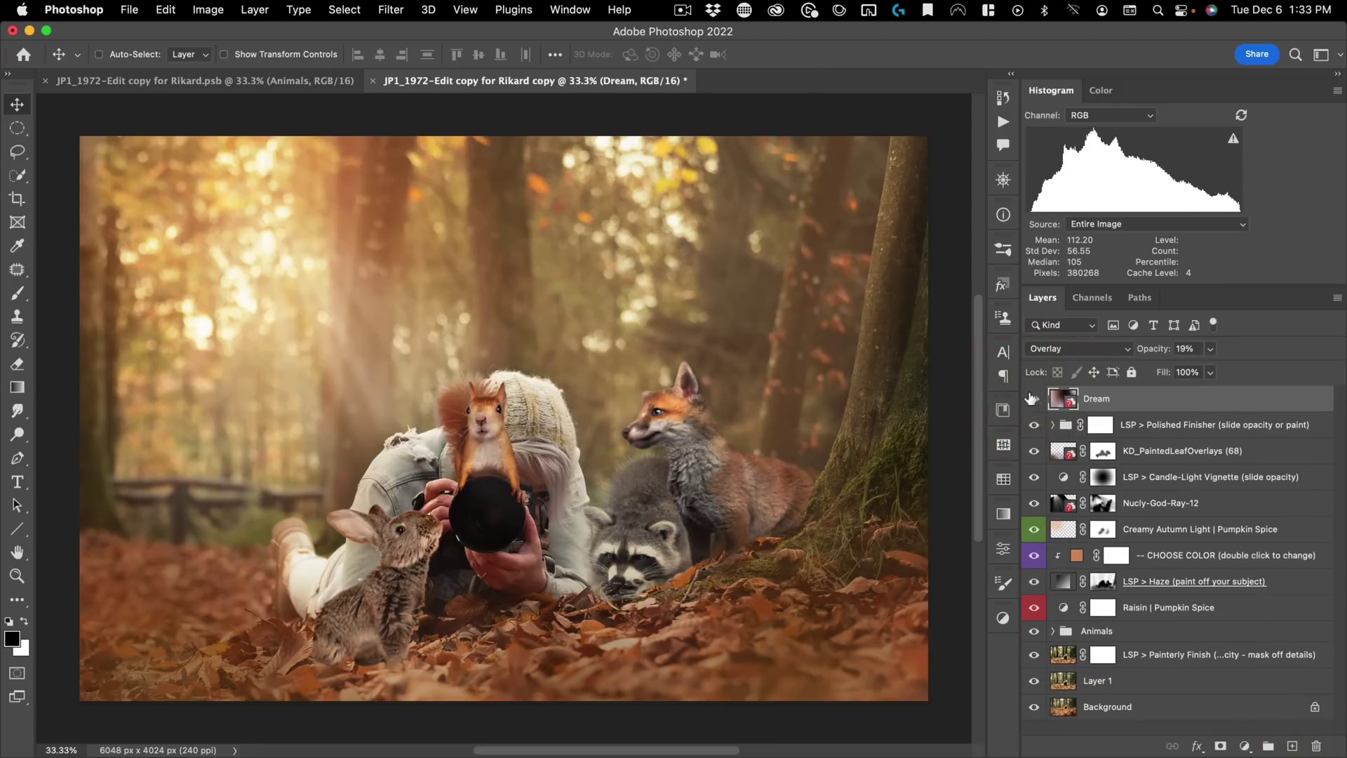
Step: Compare the image with and without the Dream layer, and delete it along with the LSP > Polished Finisher group
left_click(1033, 399)
left_click(1033, 398)
left_click(1033, 398)
left_click(1032, 398)
left_click(1033, 398)
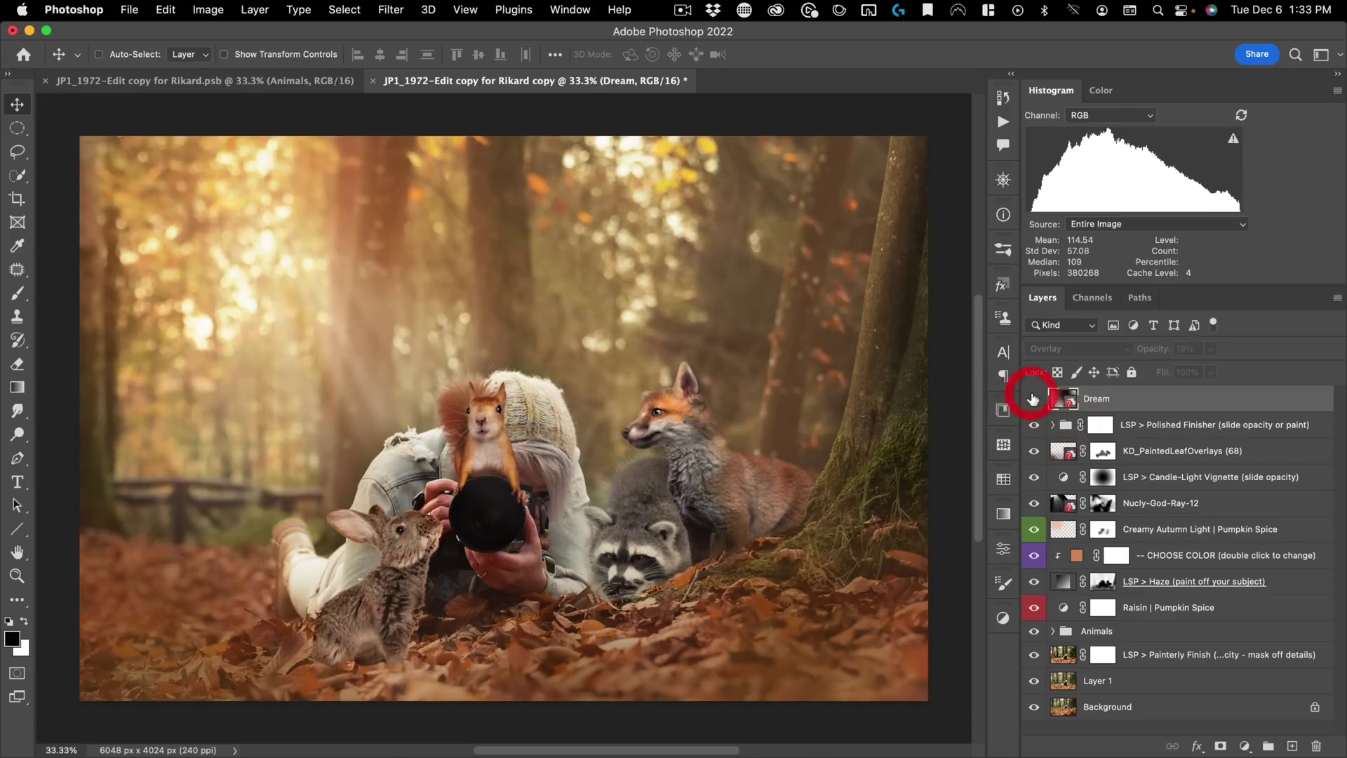
left_click(1033, 398)
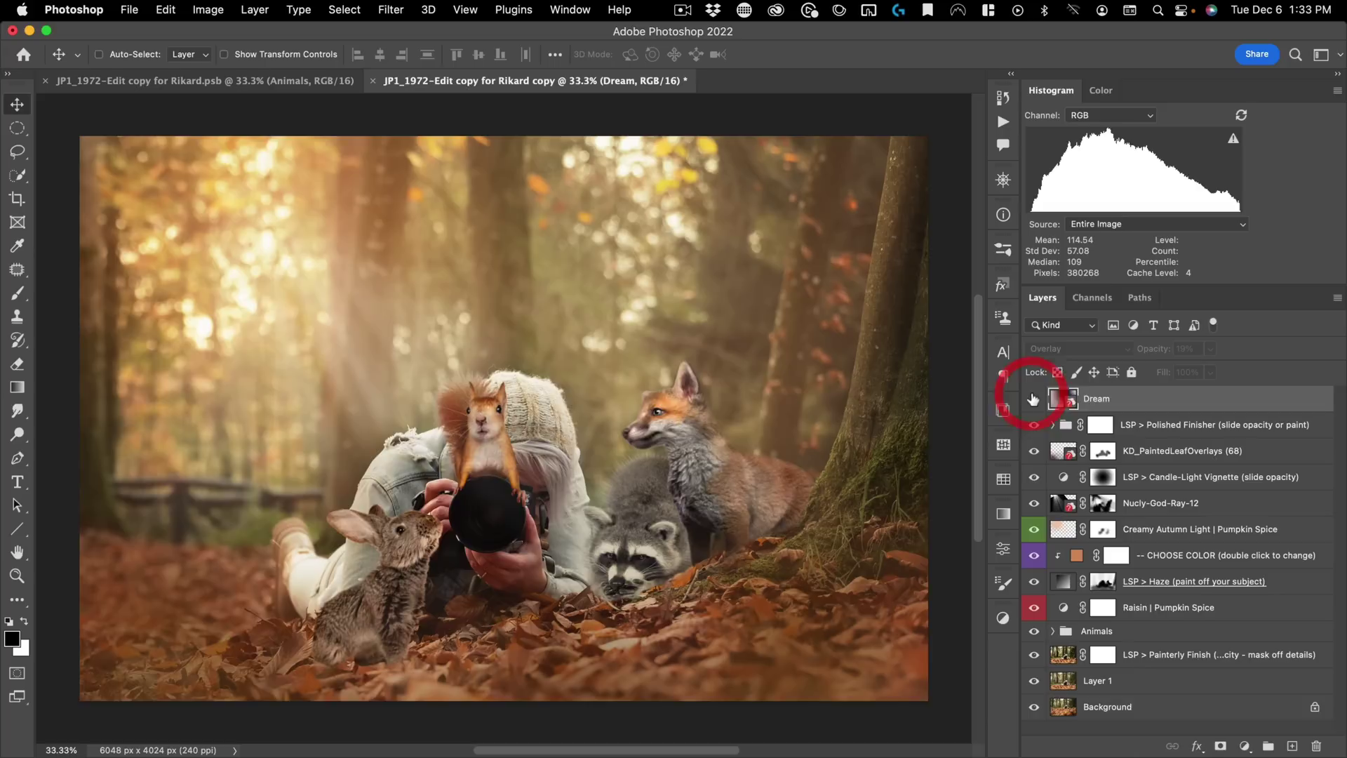
left_click(1033, 398)
left_click_drag(1106, 398, 1317, 746)
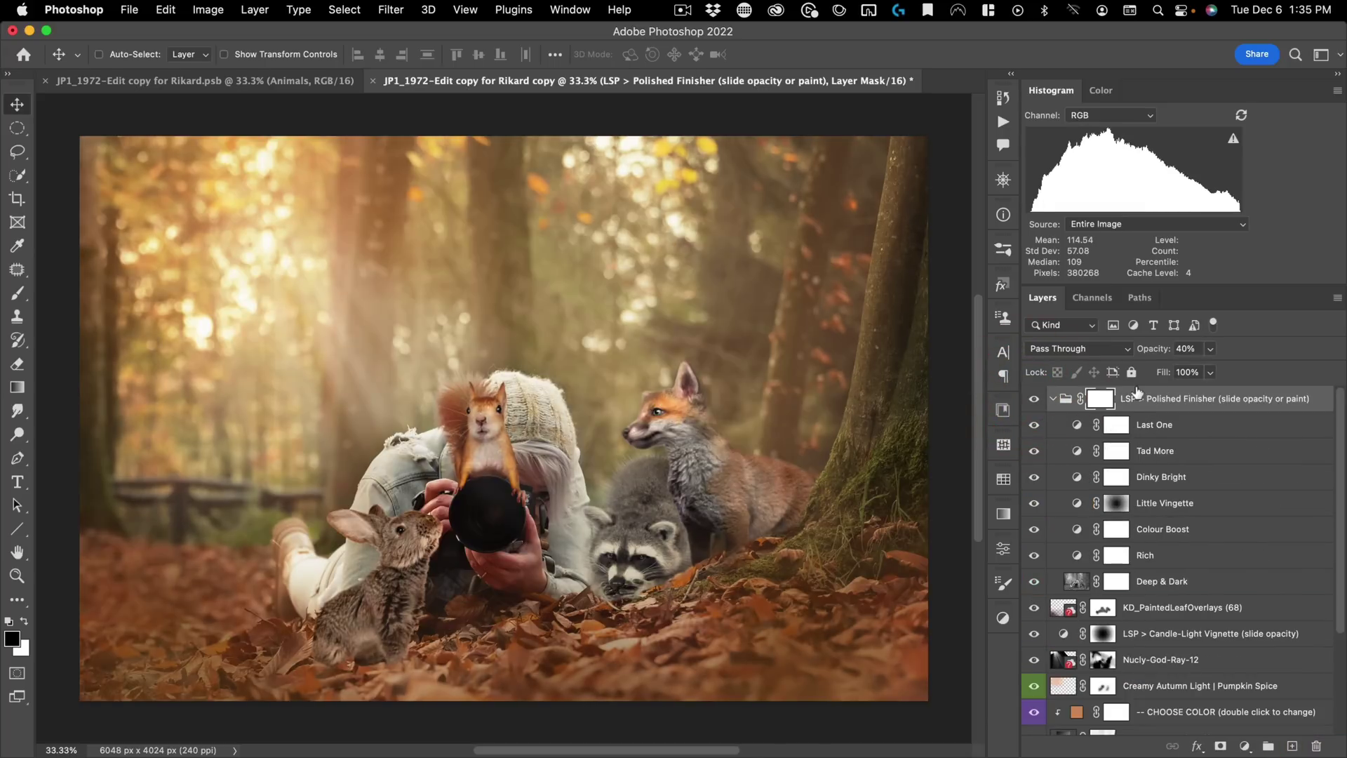
left_click_drag(1168, 399, 1317, 746)
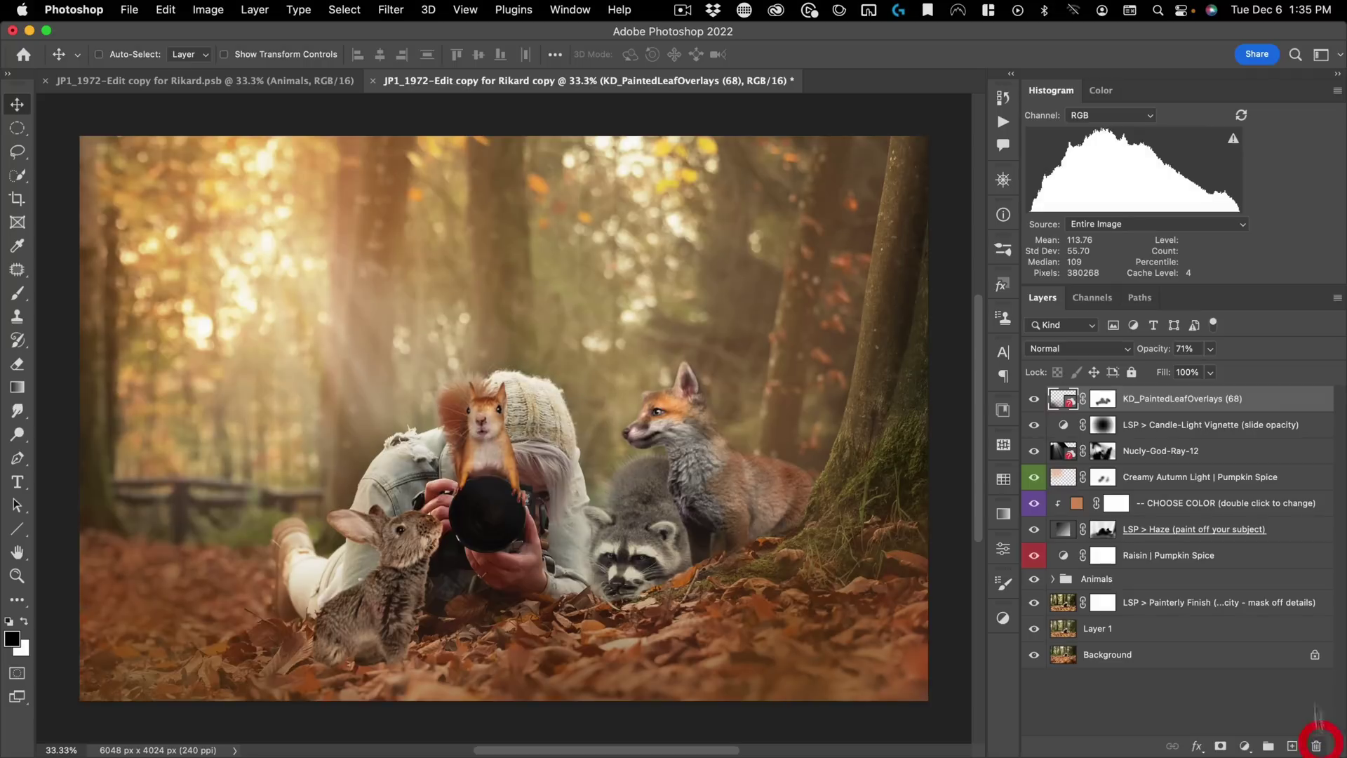
Step: Compare the image with and without the KD_PaintedLeafOverlays (68) layer, and leave the layer hidden
left_click(1034, 399)
left_click(1034, 398)
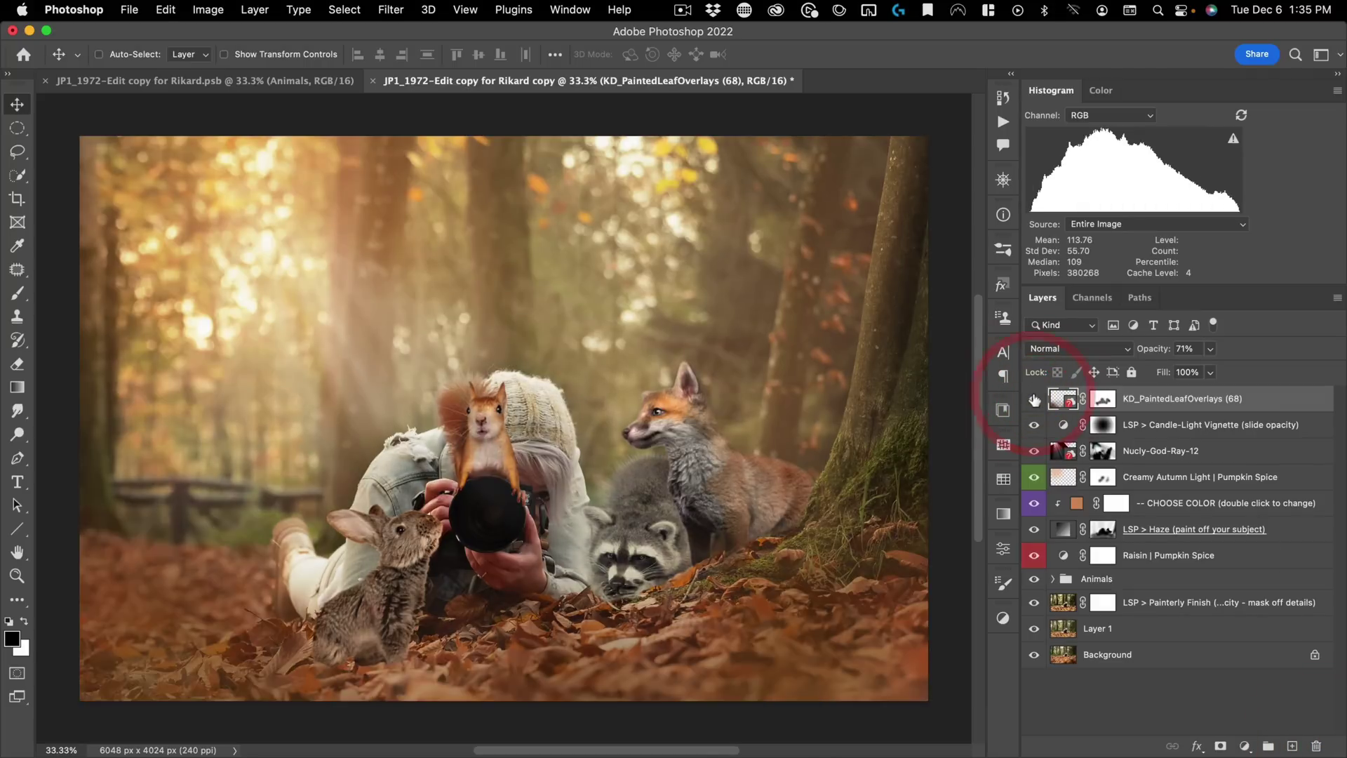
left_click(1035, 398)
left_click(1034, 399)
left_click(1035, 399)
left_click(1034, 399)
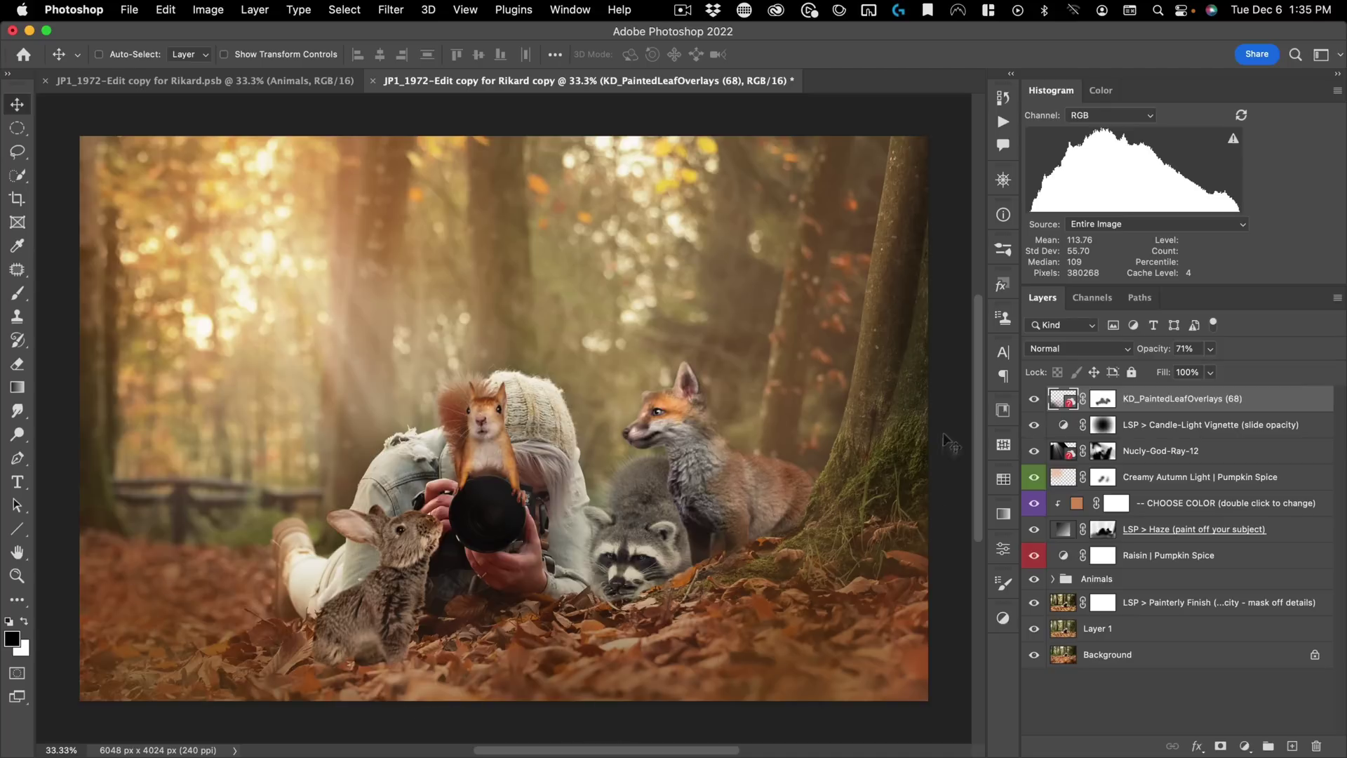
left_click(1036, 400)
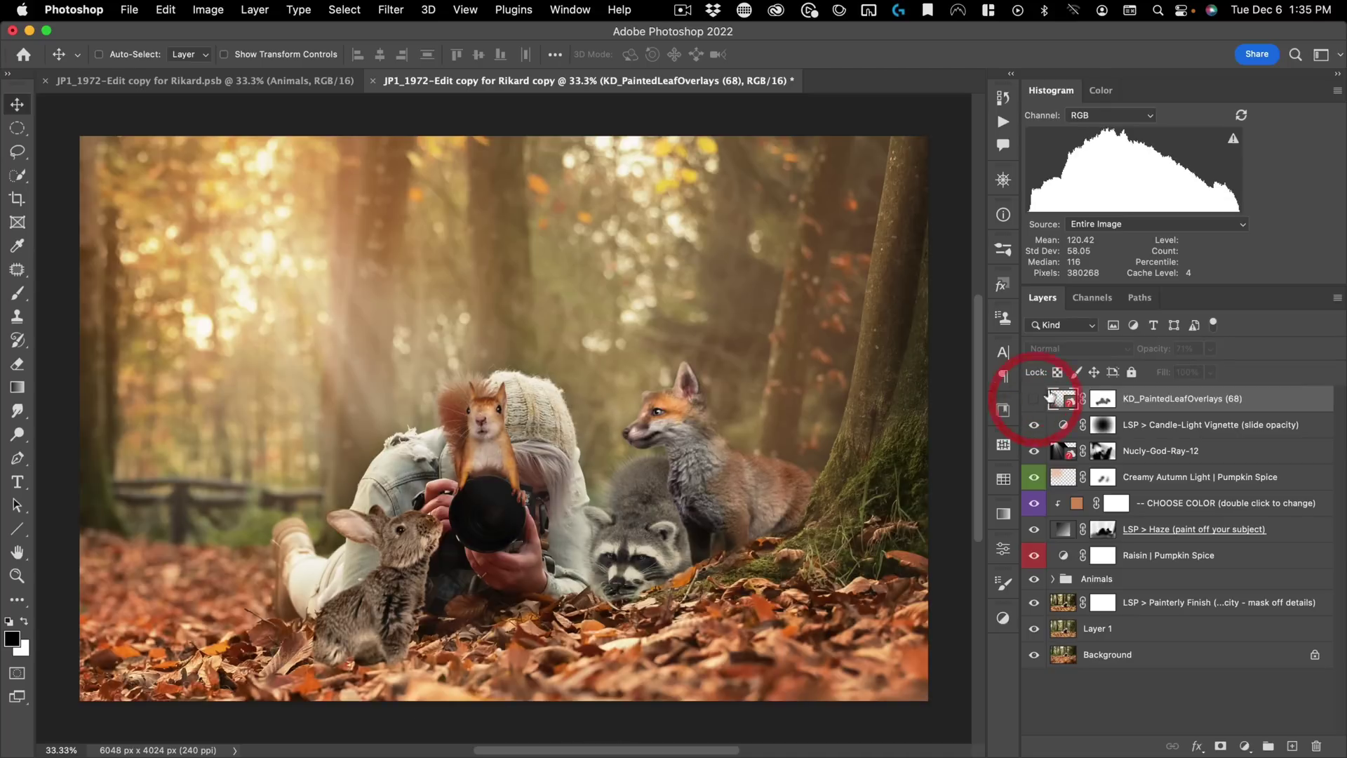
Step: Compare the effect of the LSP > Candle-Light Vignette layer on and off, and delete the layer
left_click(1035, 425)
left_click(1035, 426)
left_click(1036, 427)
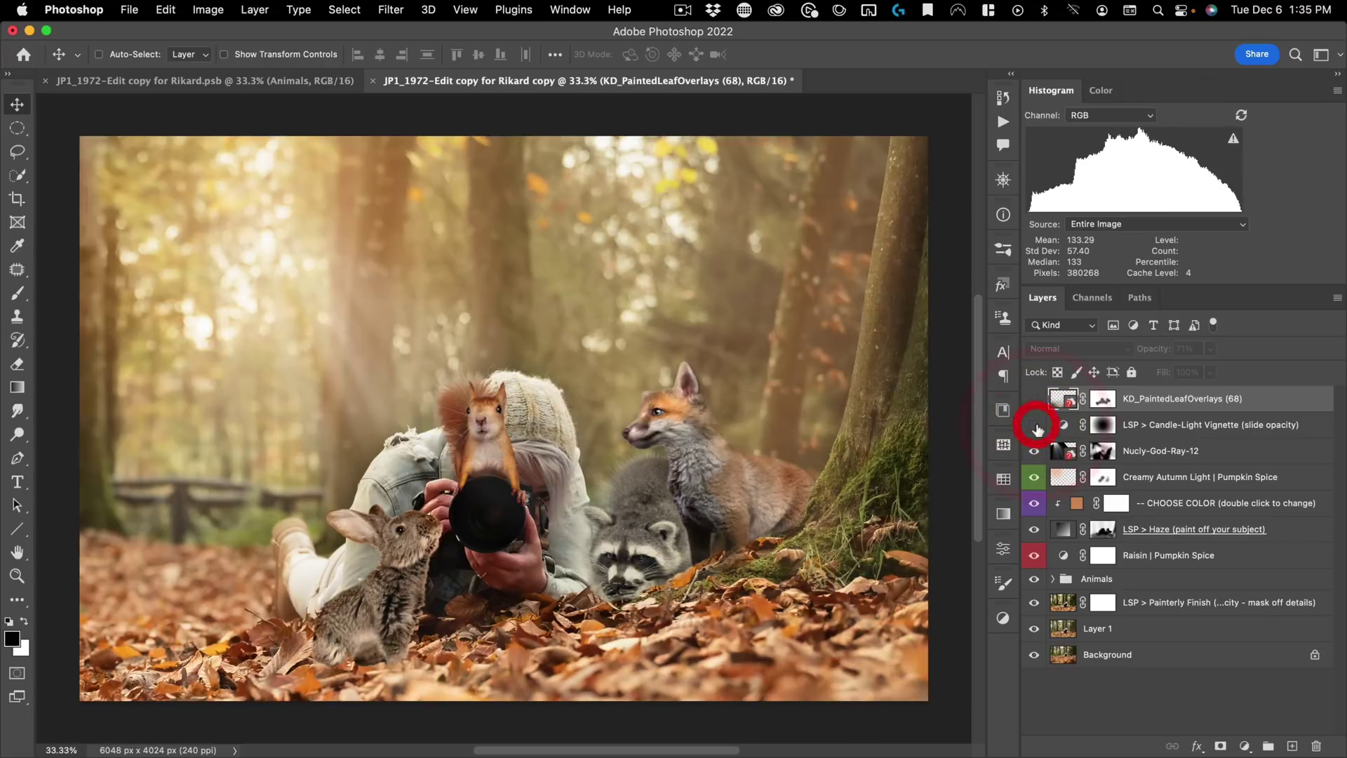
left_click(1034, 425)
left_click(1034, 426)
left_click_drag(1135, 430, 1316, 746)
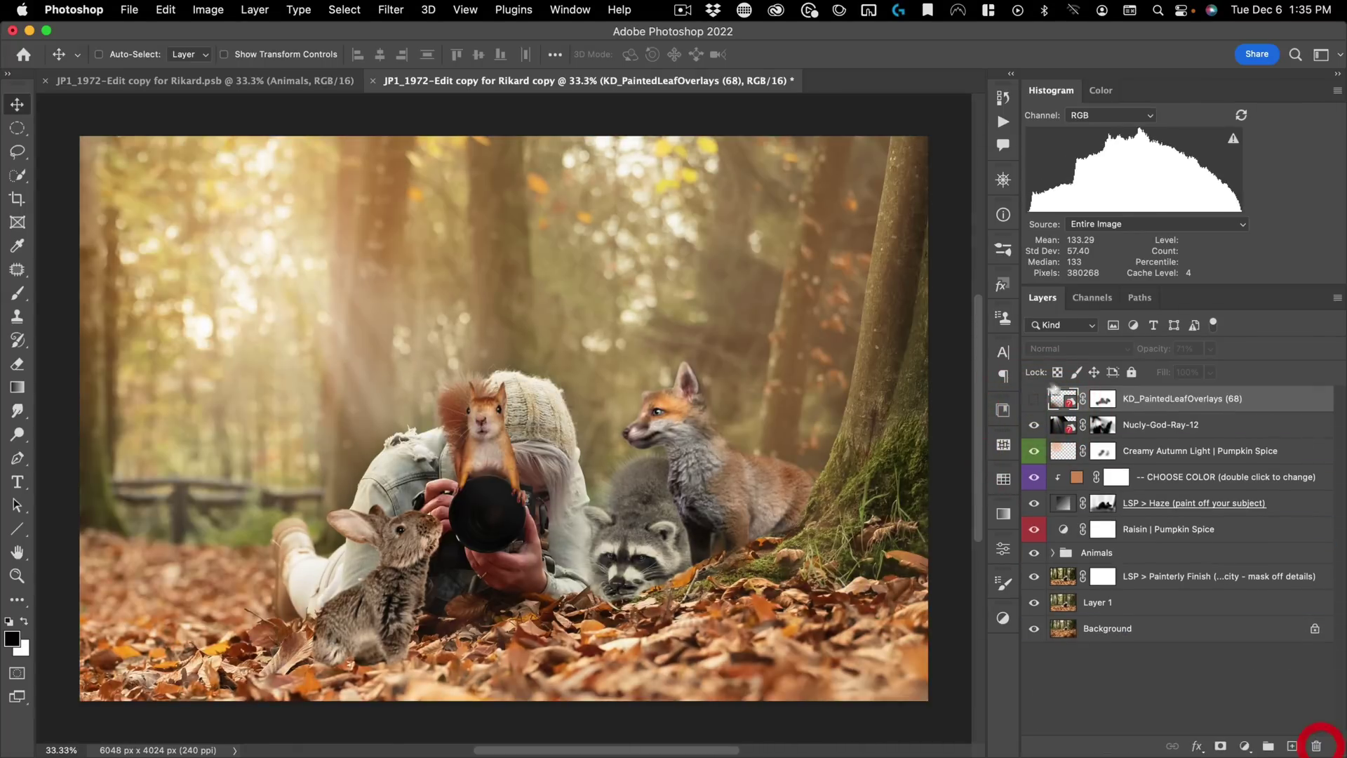
Step: Compare the light rays of the Nucly-God-Ray-12 layer on and off, and delete the layer
left_click(1031, 424)
left_click(1031, 424)
left_click(1031, 423)
left_click(1031, 424)
left_click(1031, 424)
left_click_drag(1193, 428, 1317, 746)
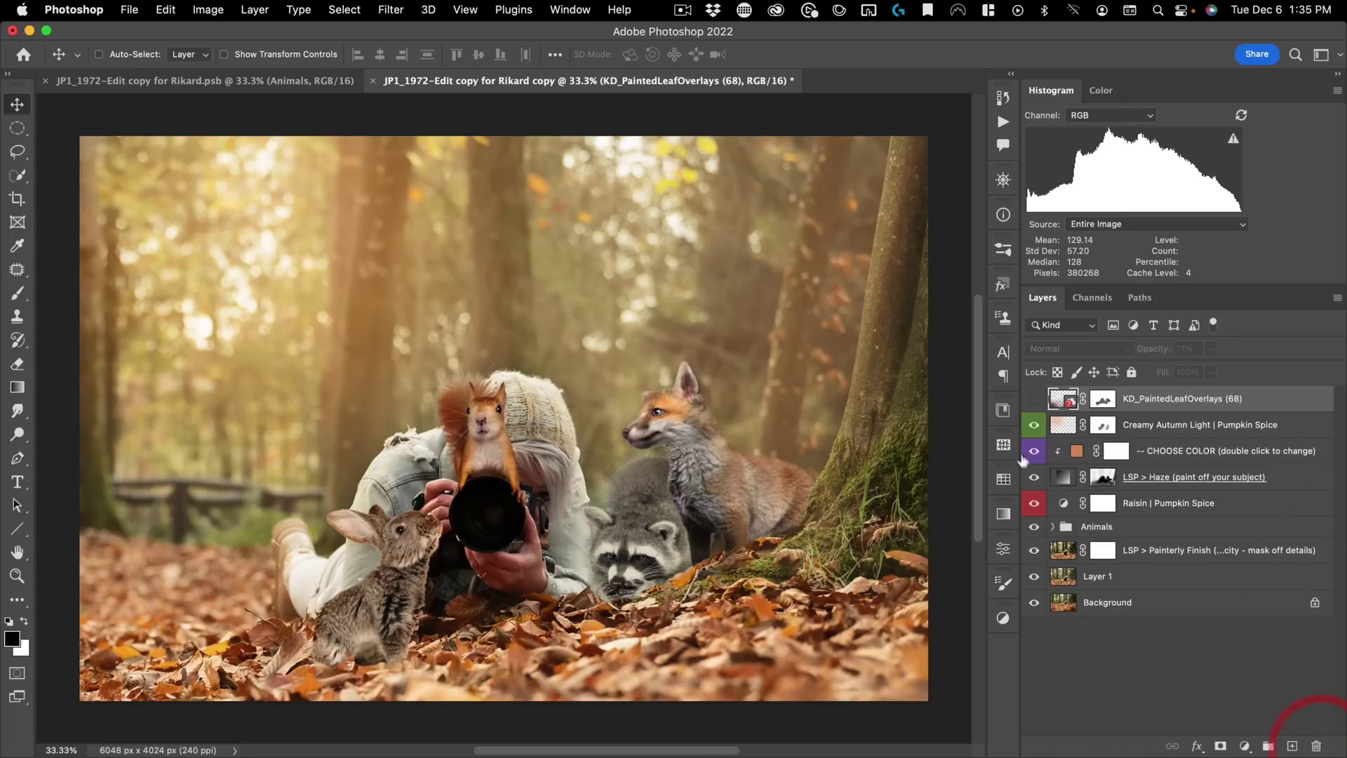
Step: Compare the Creamy Autumn Light layer on and off, and hide it together with the CHOOSE COLOR and LSP > Haze layers
left_click(1031, 425)
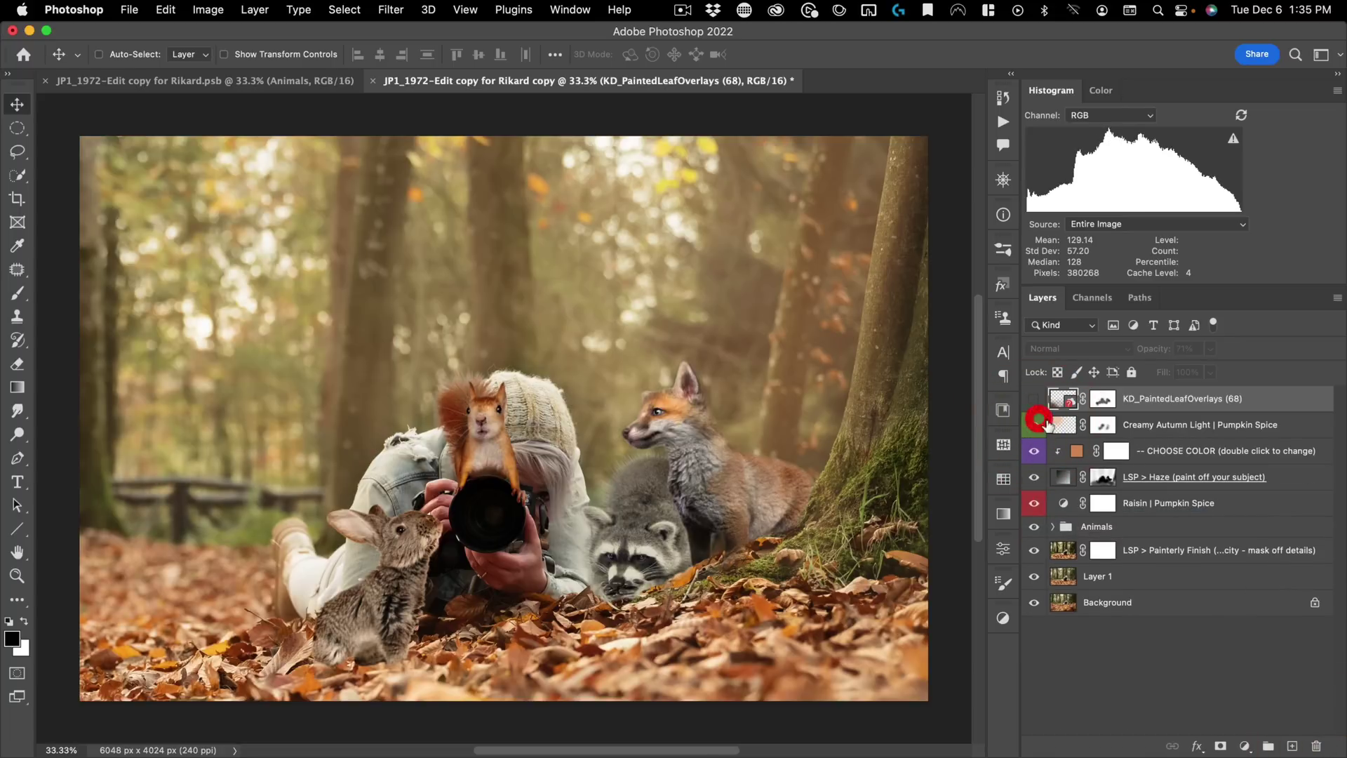
left_click(1033, 425)
left_click(1052, 425)
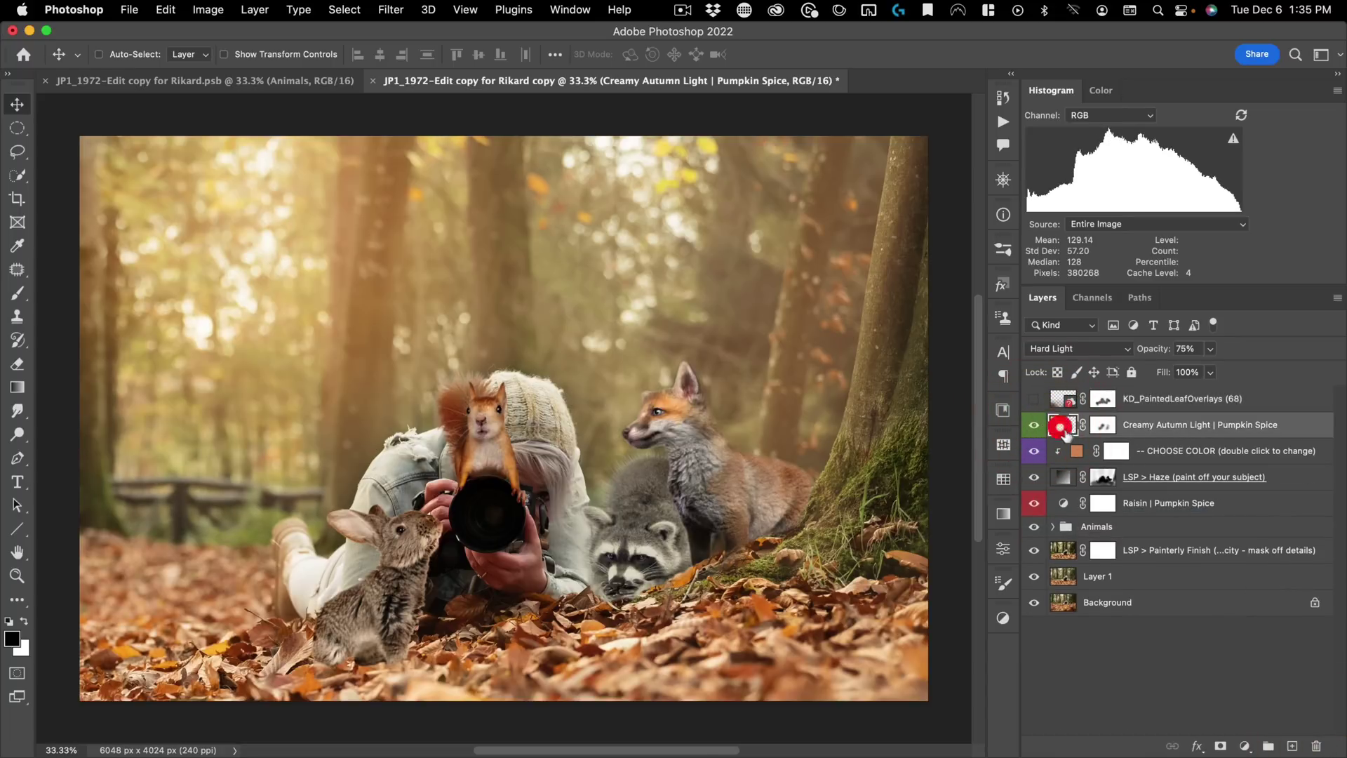
left_click(1033, 425)
left_click(1034, 426)
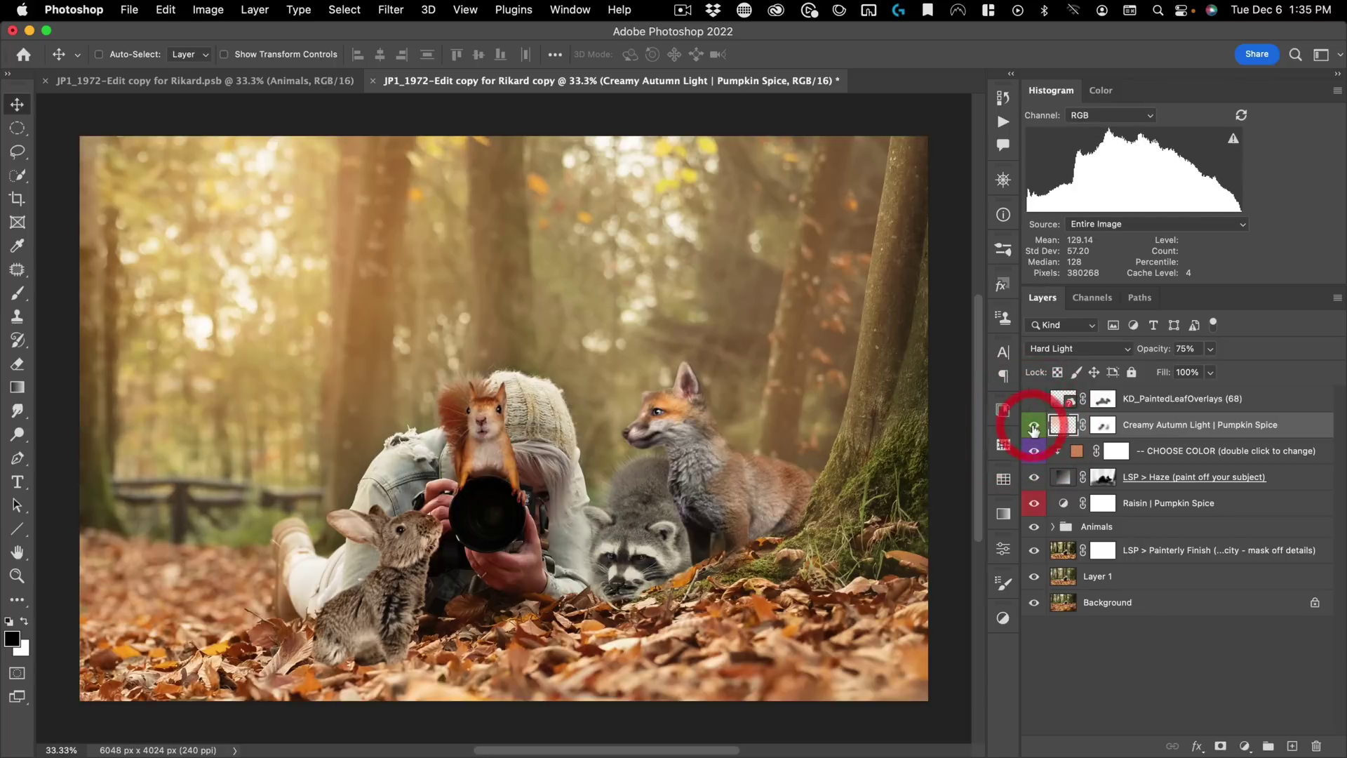
left_click(1034, 426)
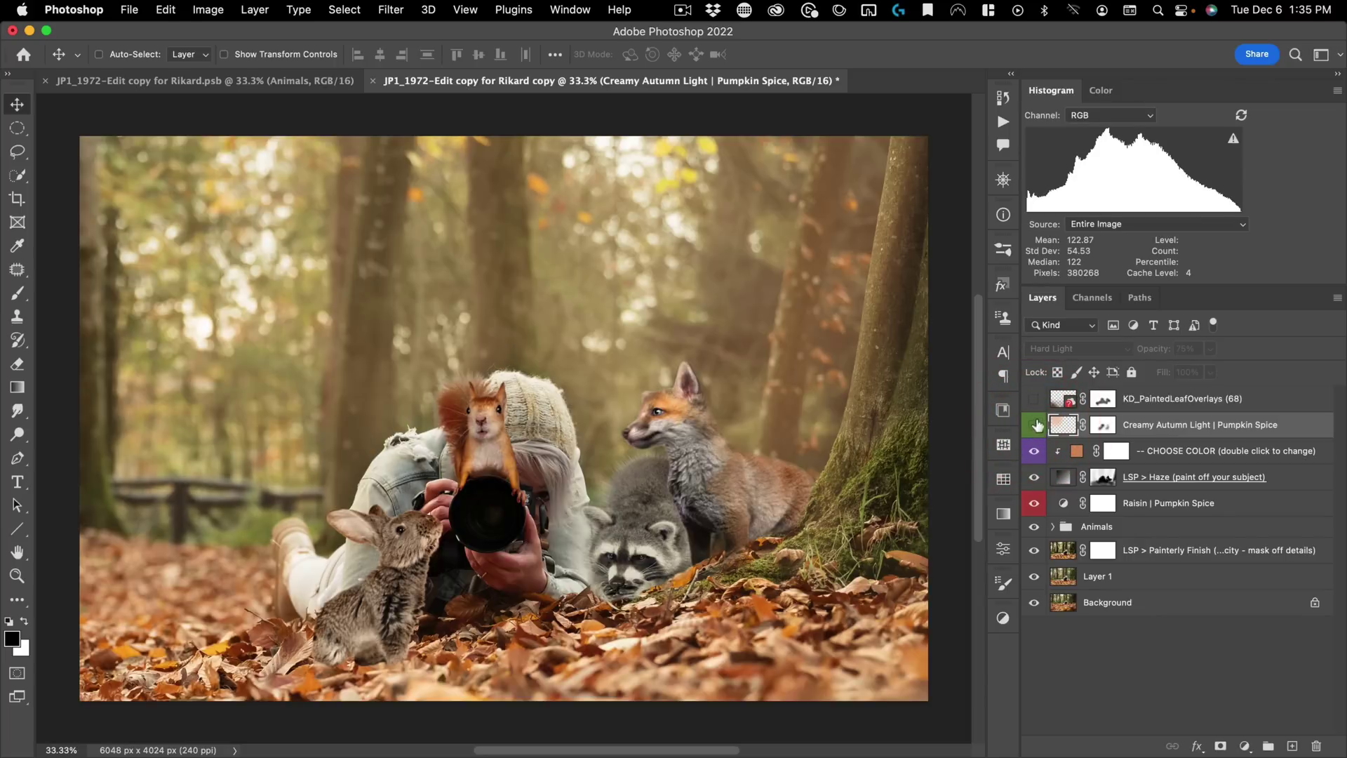
left_click(1034, 453)
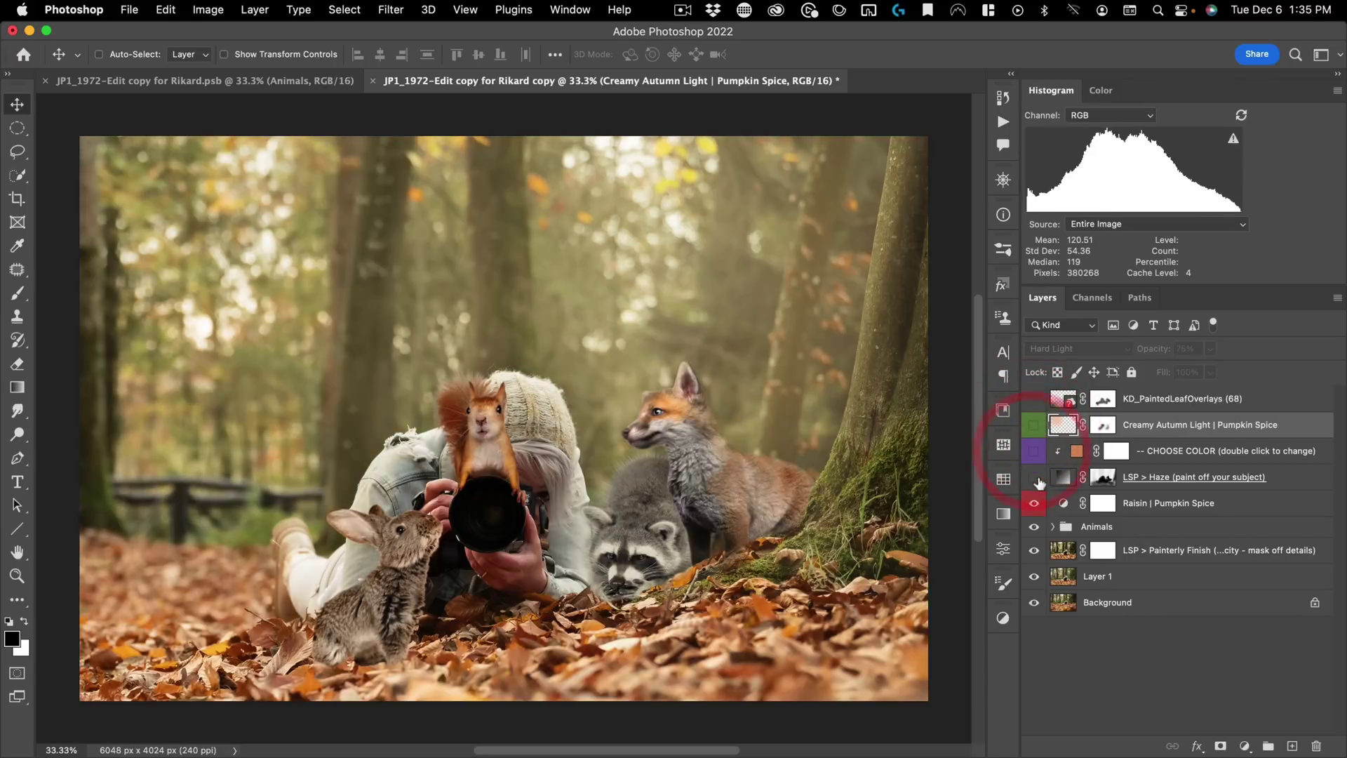
left_click(1036, 478)
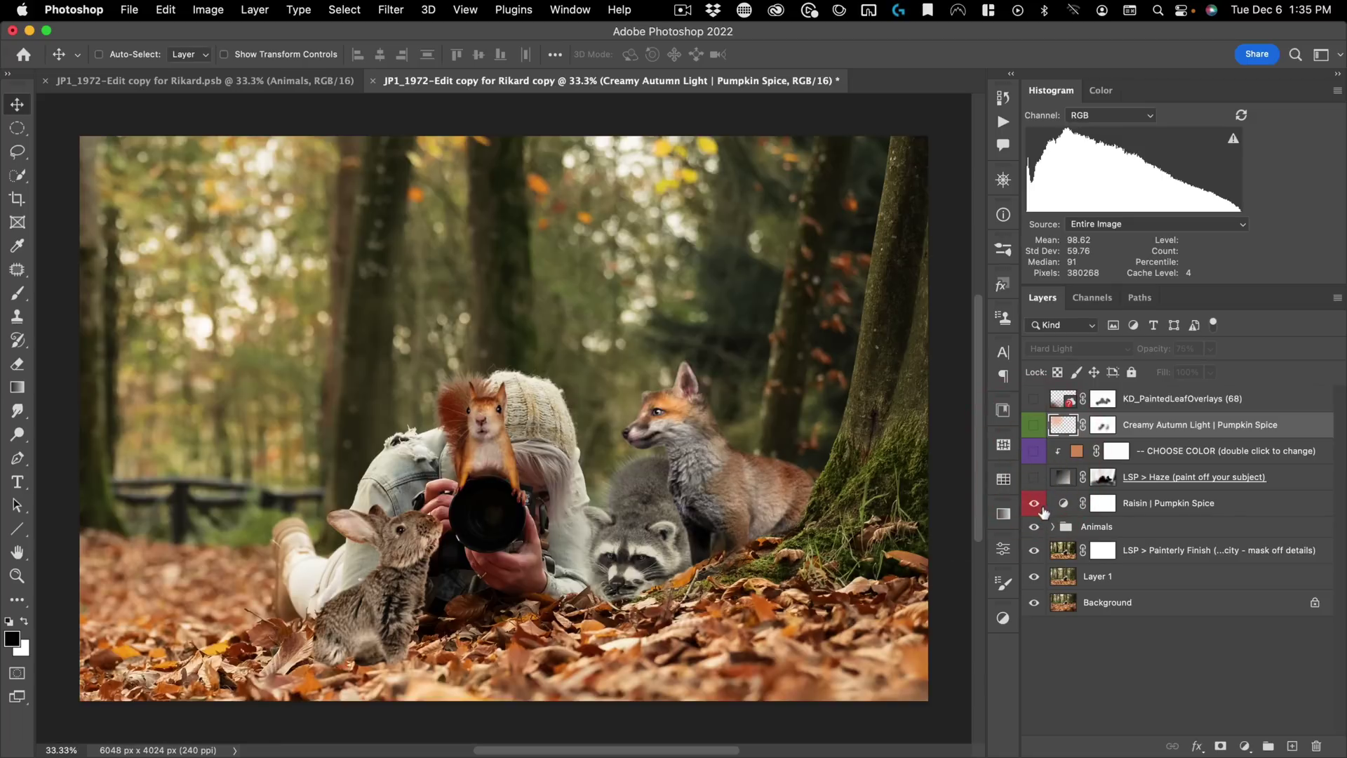
Step: Compare the effect of the Raisin | Pumpkin Spice adjustment layer on and off, and leave it hidden
left_click(1159, 504)
left_click(1033, 503)
left_click(1036, 504)
left_click(1037, 505)
left_click(1037, 505)
left_click(1037, 505)
left_click(1048, 507)
left_click(1036, 505)
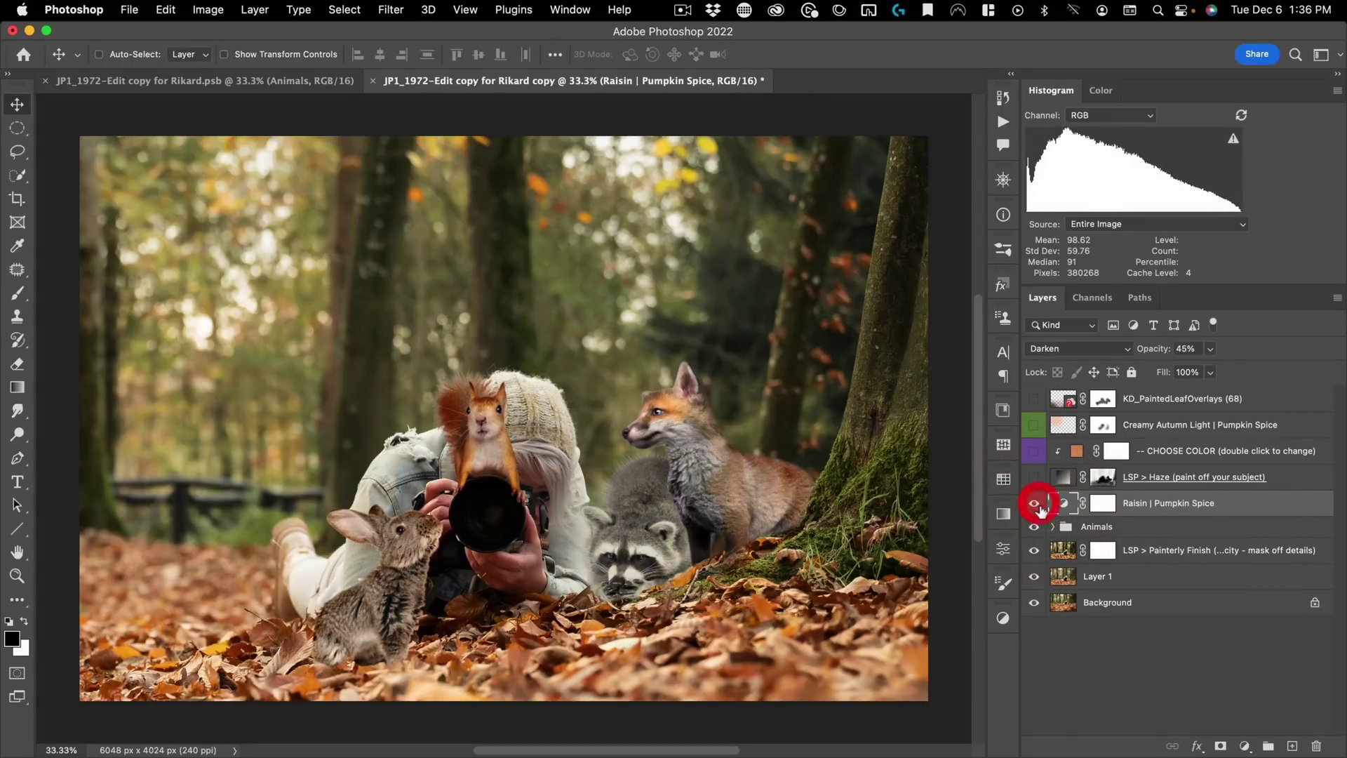
left_click(1036, 504)
left_click(1035, 503)
left_click(1031, 505)
Step: Compare the image with and without the Animals group, keeping the group visible
left_click(1033, 527)
left_click(1035, 528)
left_click(1034, 528)
left_click(1035, 527)
left_click(1034, 527)
left_click(1035, 528)
left_click(1034, 528)
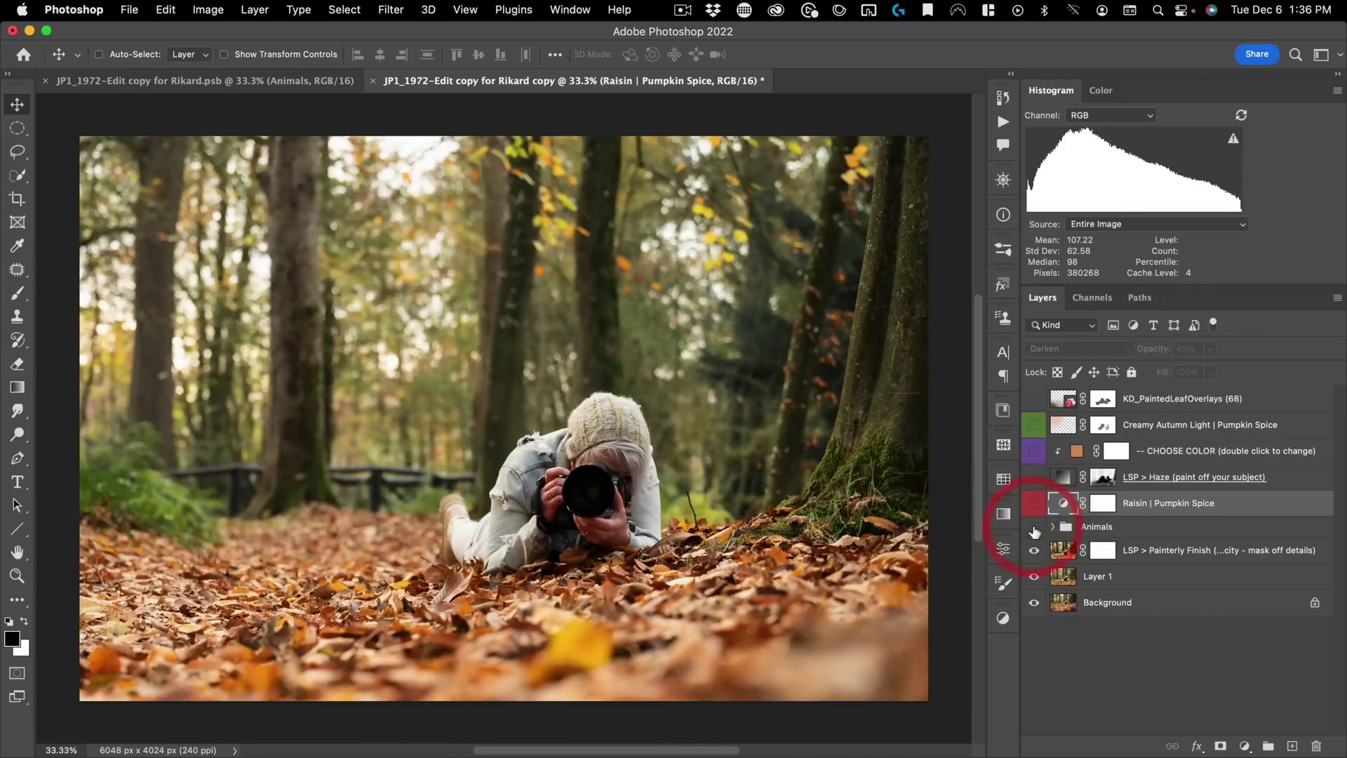
left_click(1034, 528)
left_click(1034, 528)
left_click(1035, 528)
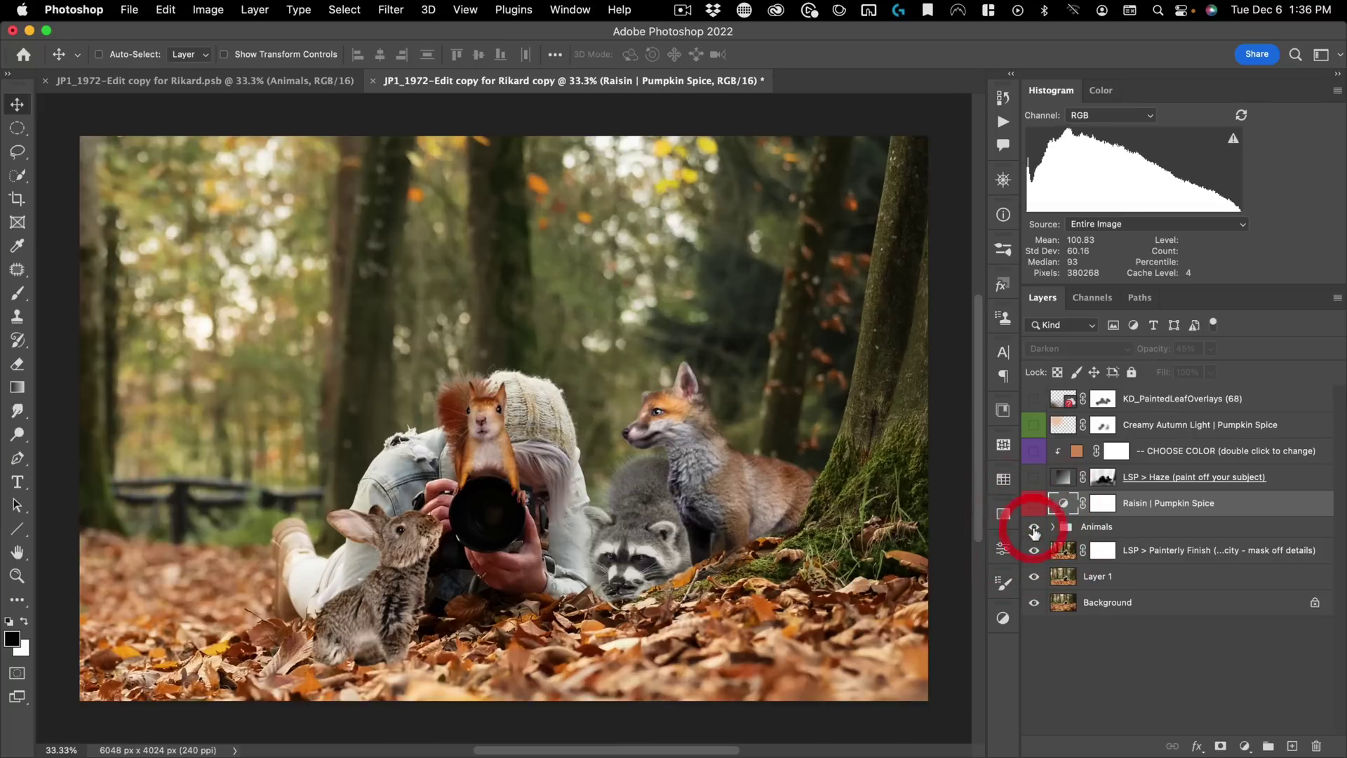
left_click(1034, 528)
left_click(1034, 528)
Step: Expand the Animals group, compare the image with and without the Copy Layer for cropping, and hide that layer
left_click(1052, 526)
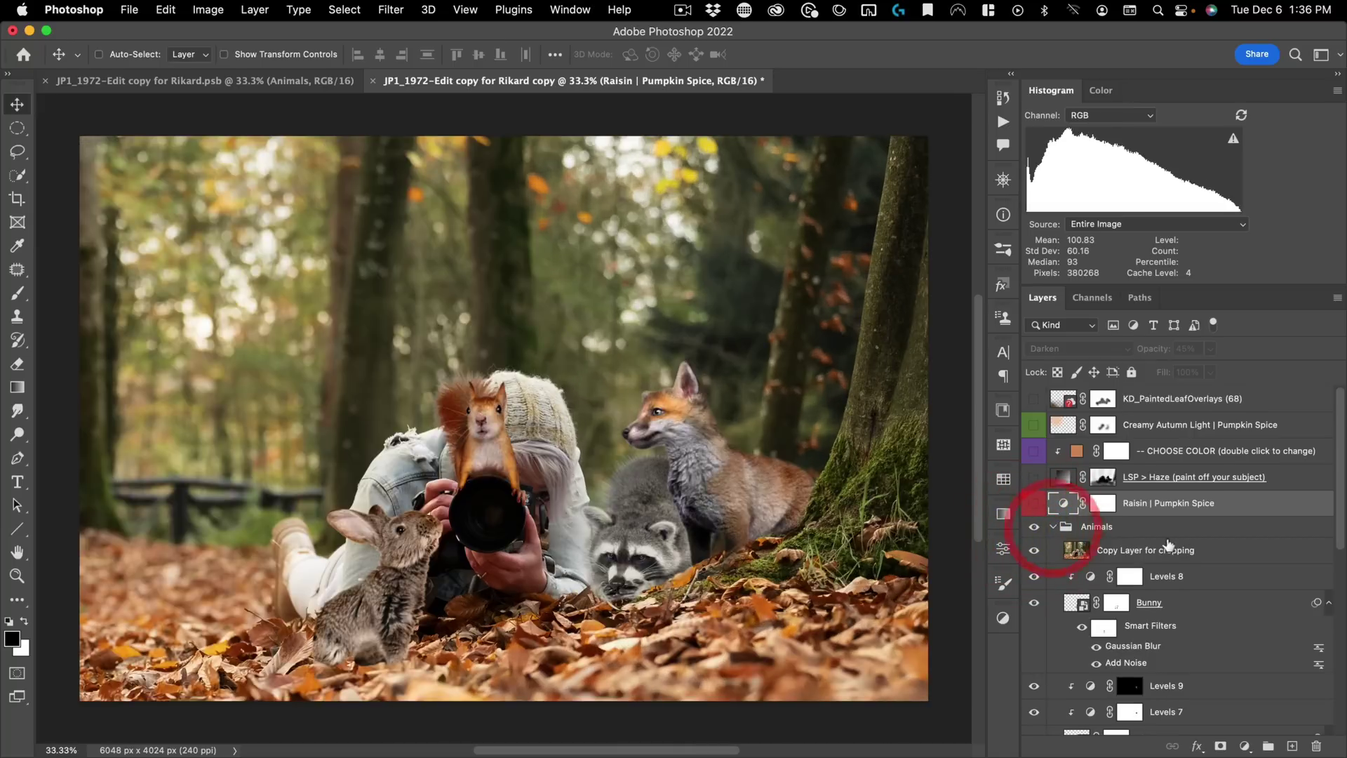
scroll(1060, 519, "down", 3)
left_click(1036, 477)
left_click(1035, 477)
left_click(1035, 477)
left_click(1035, 478)
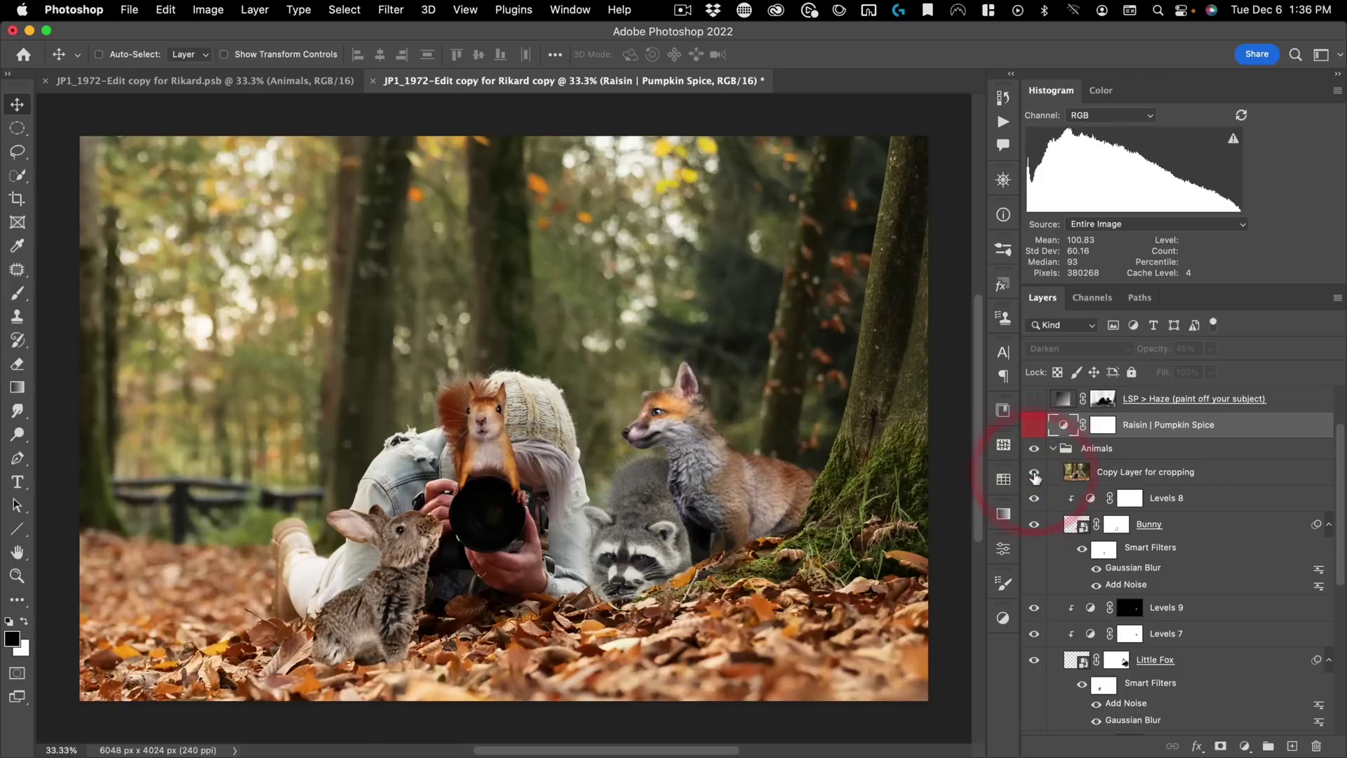
left_click(1035, 477)
left_click(1036, 477)
left_click(1035, 477)
left_click(1035, 477)
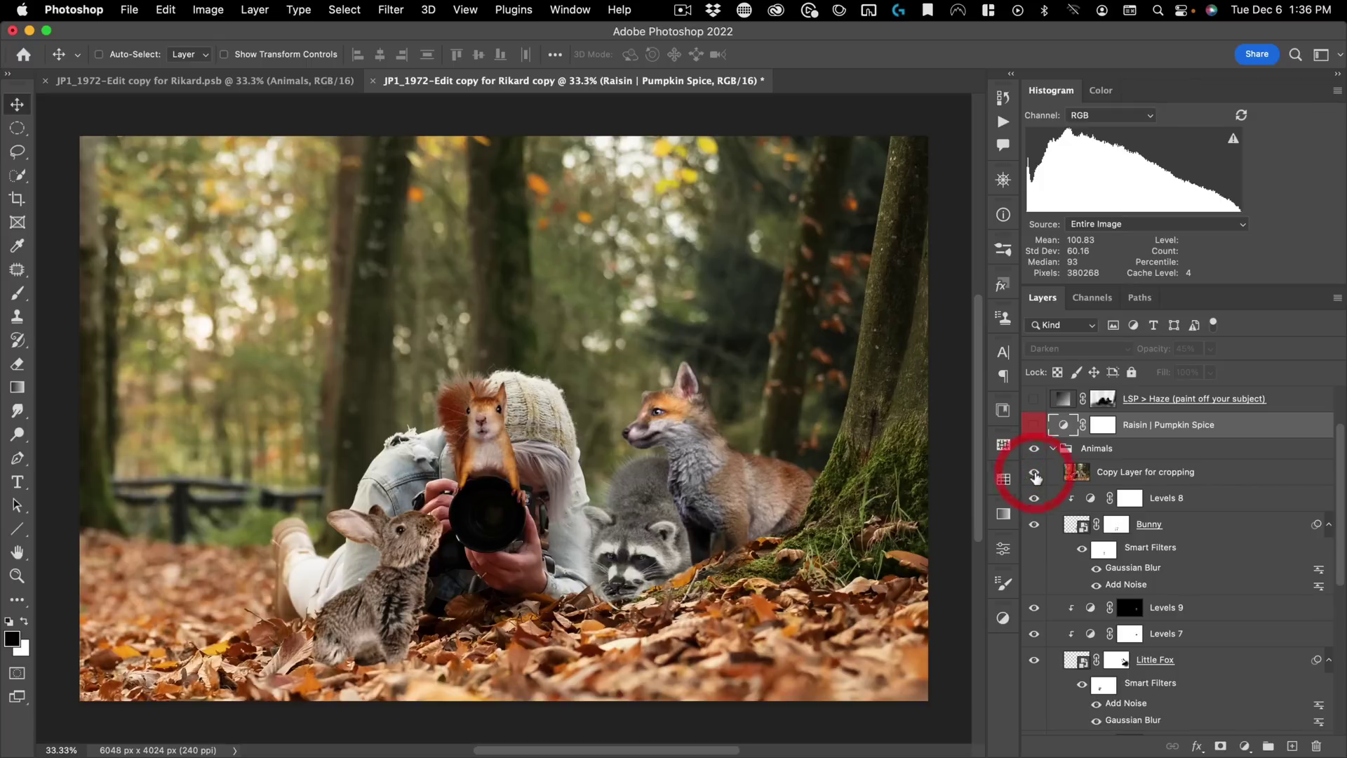
left_click(1116, 472)
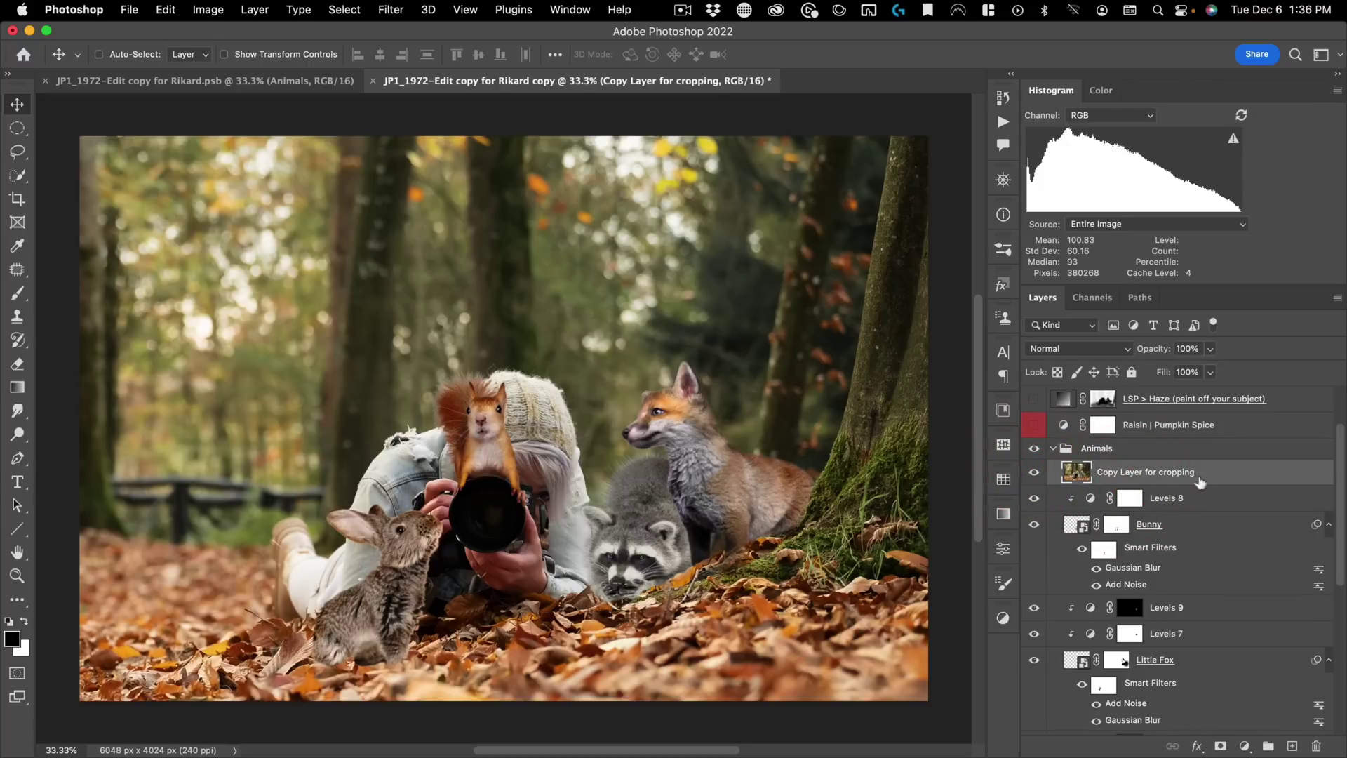
left_click(1035, 474)
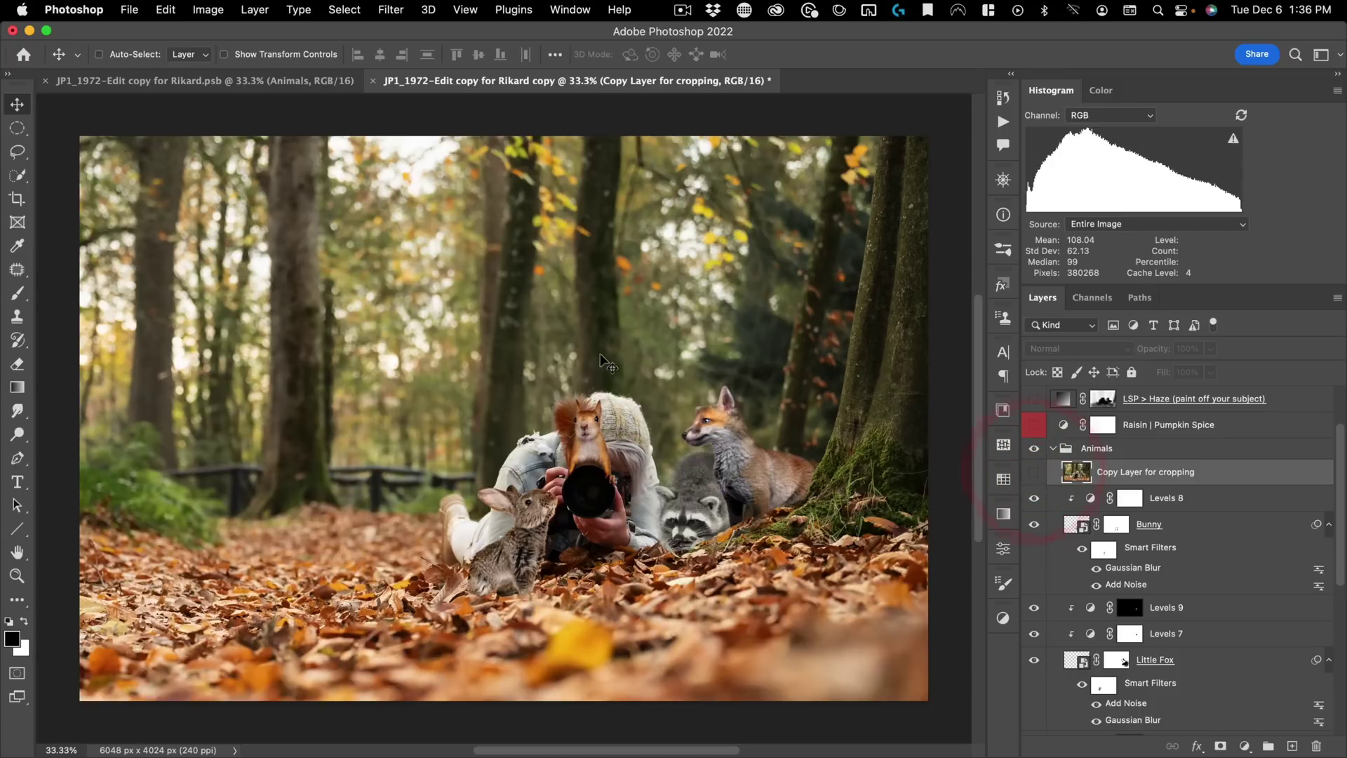
Step: Start the Crop tool on the full image with the fixed 4:5 ratio cleared
key("c")
right_click(574, 251)
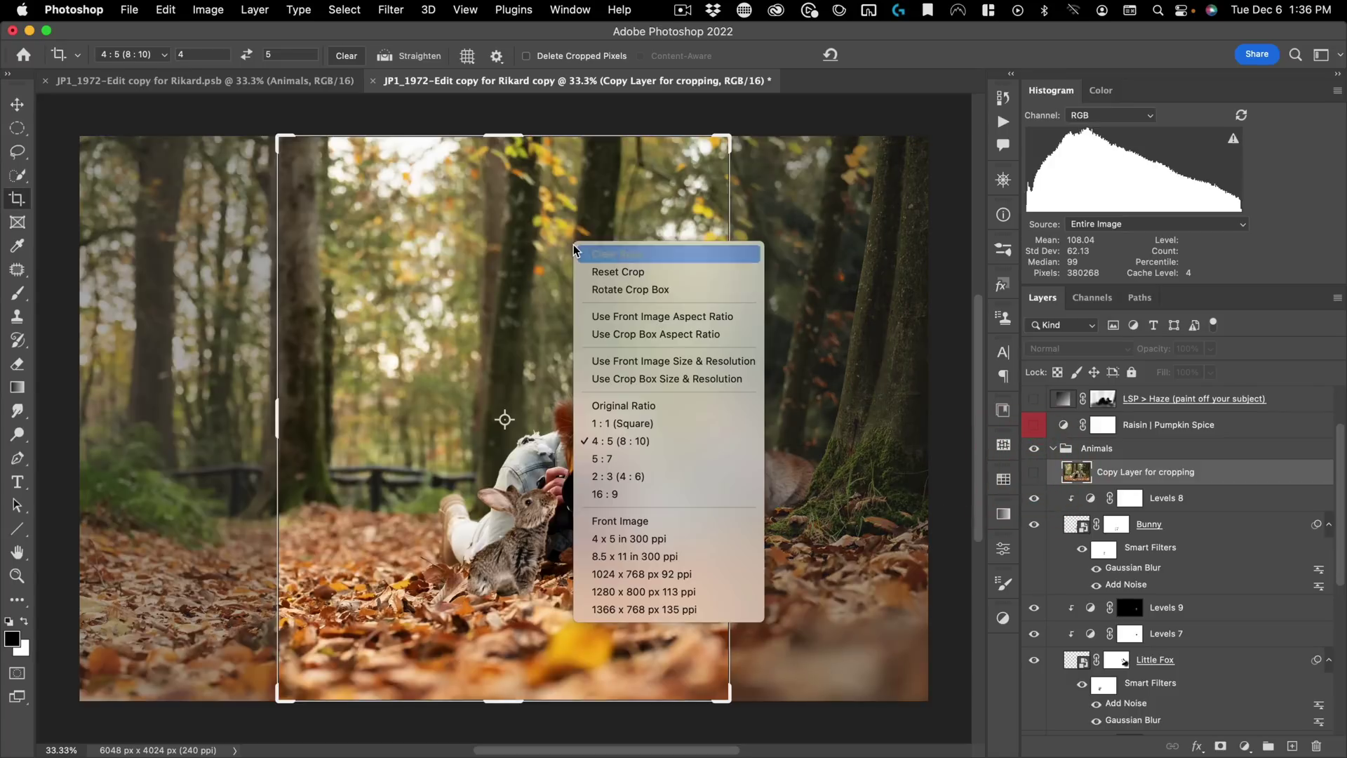
left_click(646, 268)
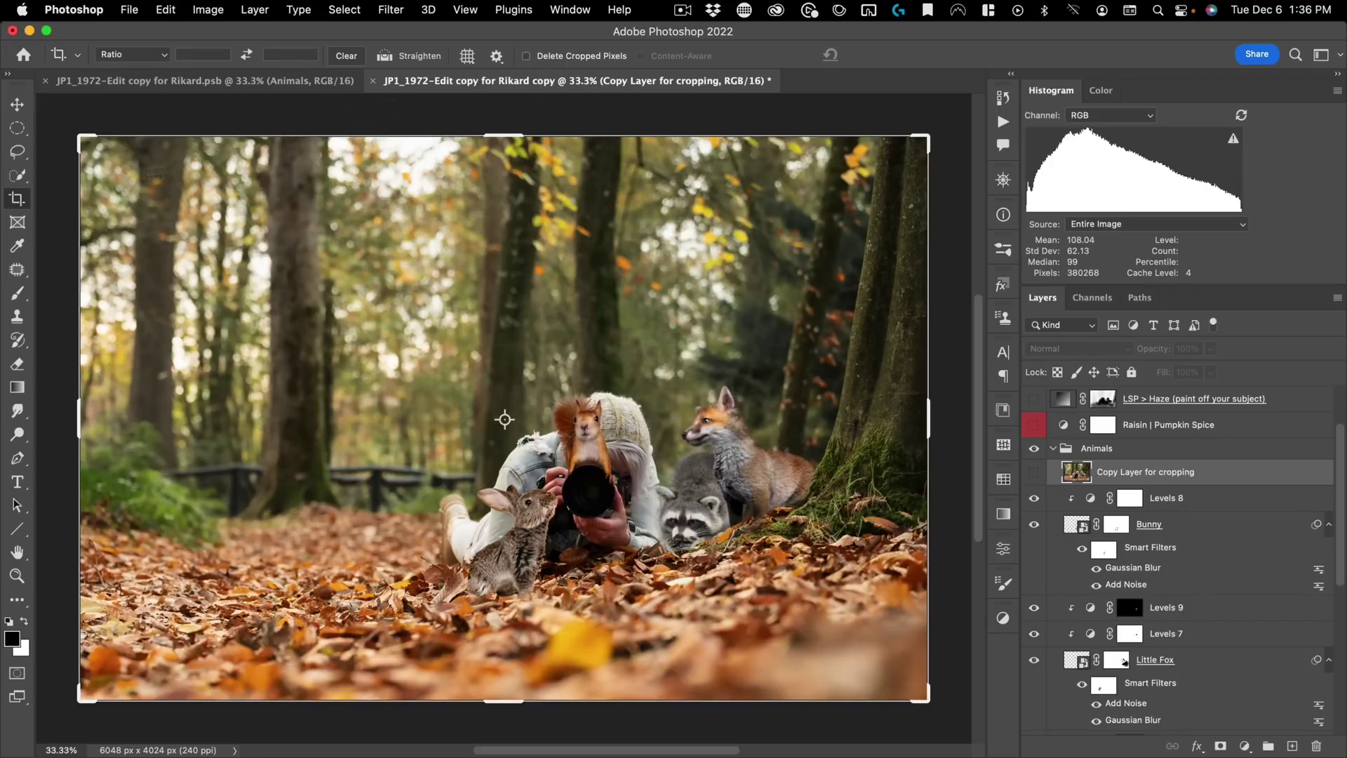
Step: Try to crop the image tightly around the photographer and animals, choosing to resolve the missing linked smart object
left_click_drag(69, 137, 198, 217)
key("shift")
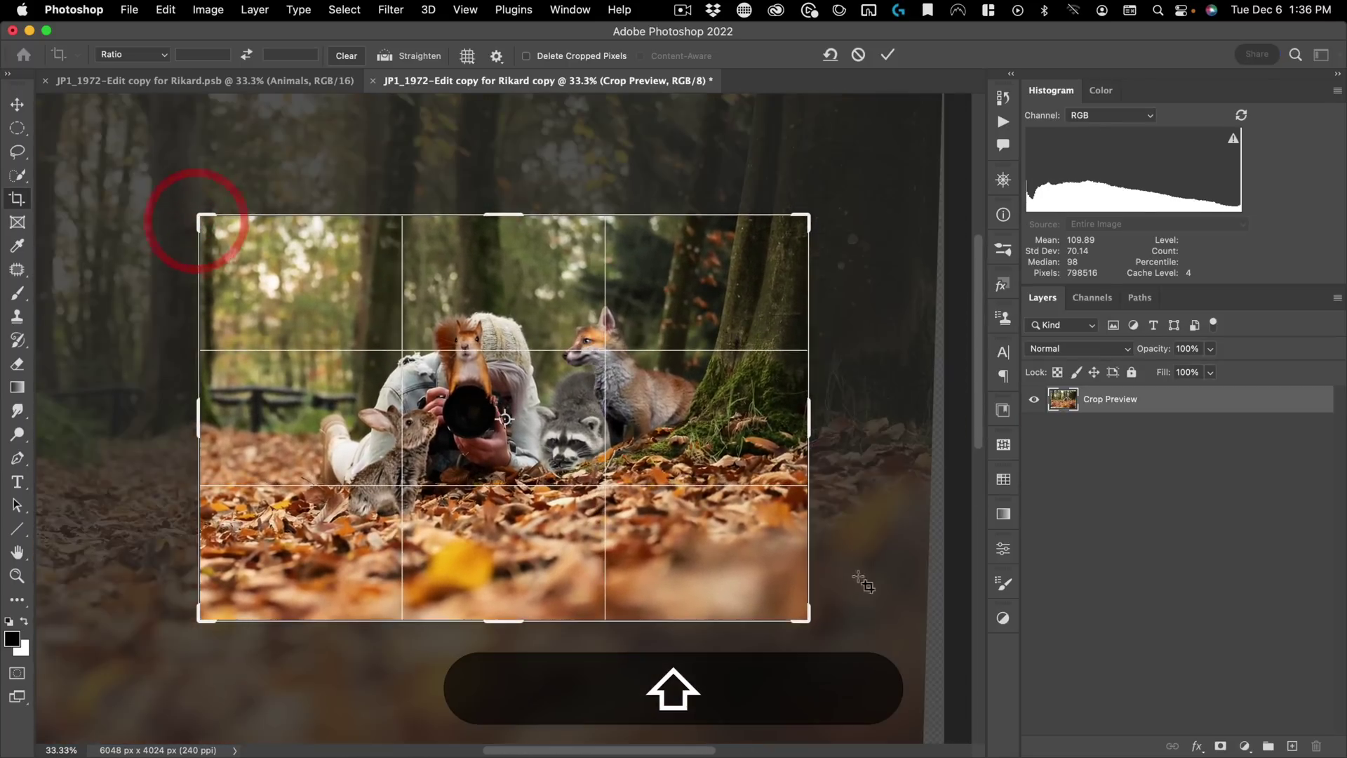
mouse_move(805, 621)
left_mouse_down()
mouse_move(788, 602)
mouse_move(789, 616)
left_mouse_up()
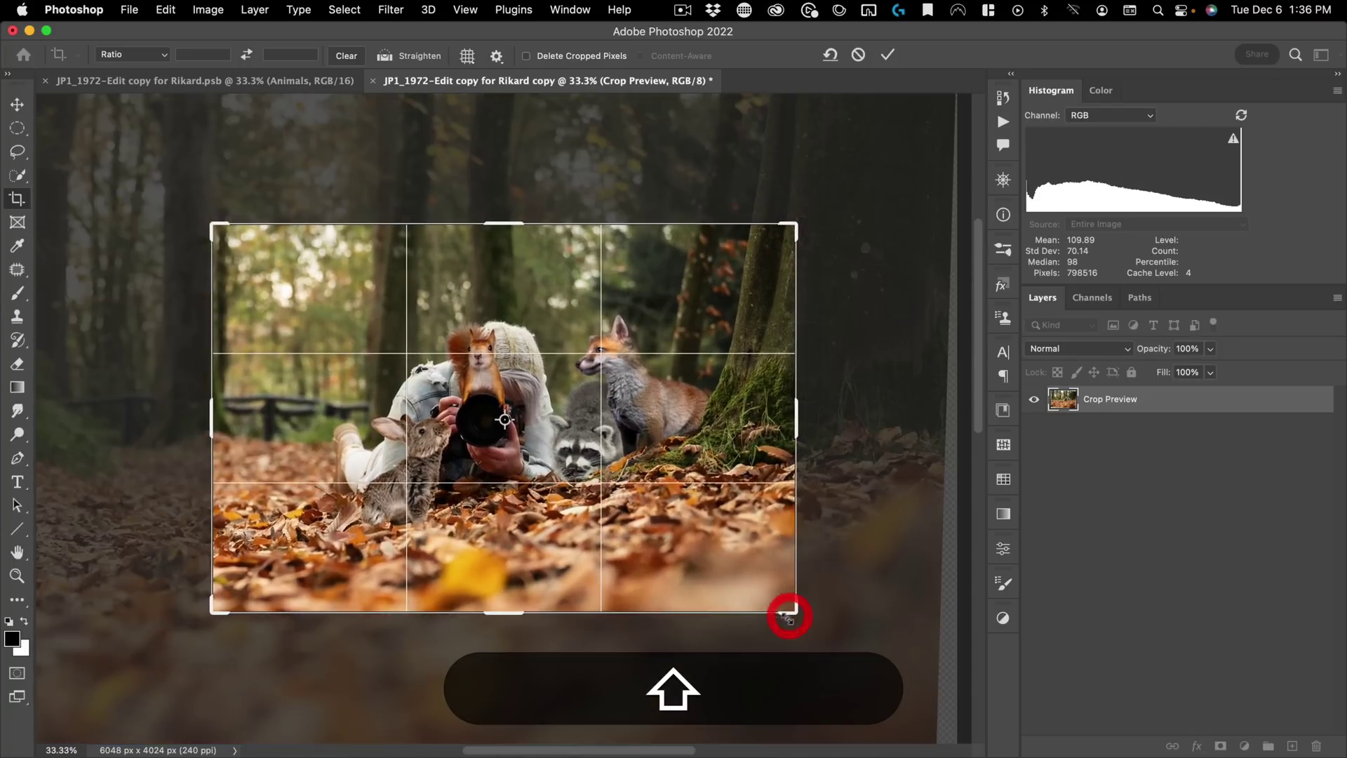
left_click(890, 56)
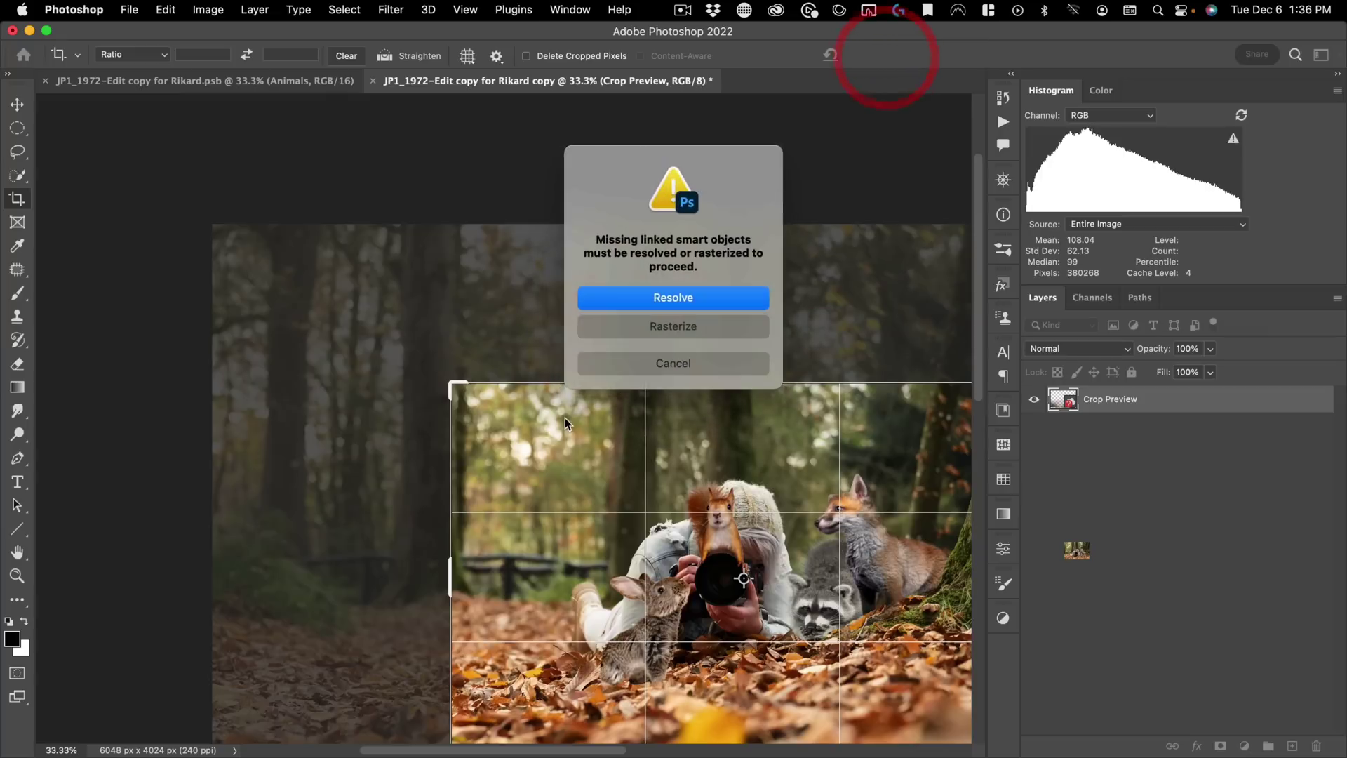
left_click(688, 300)
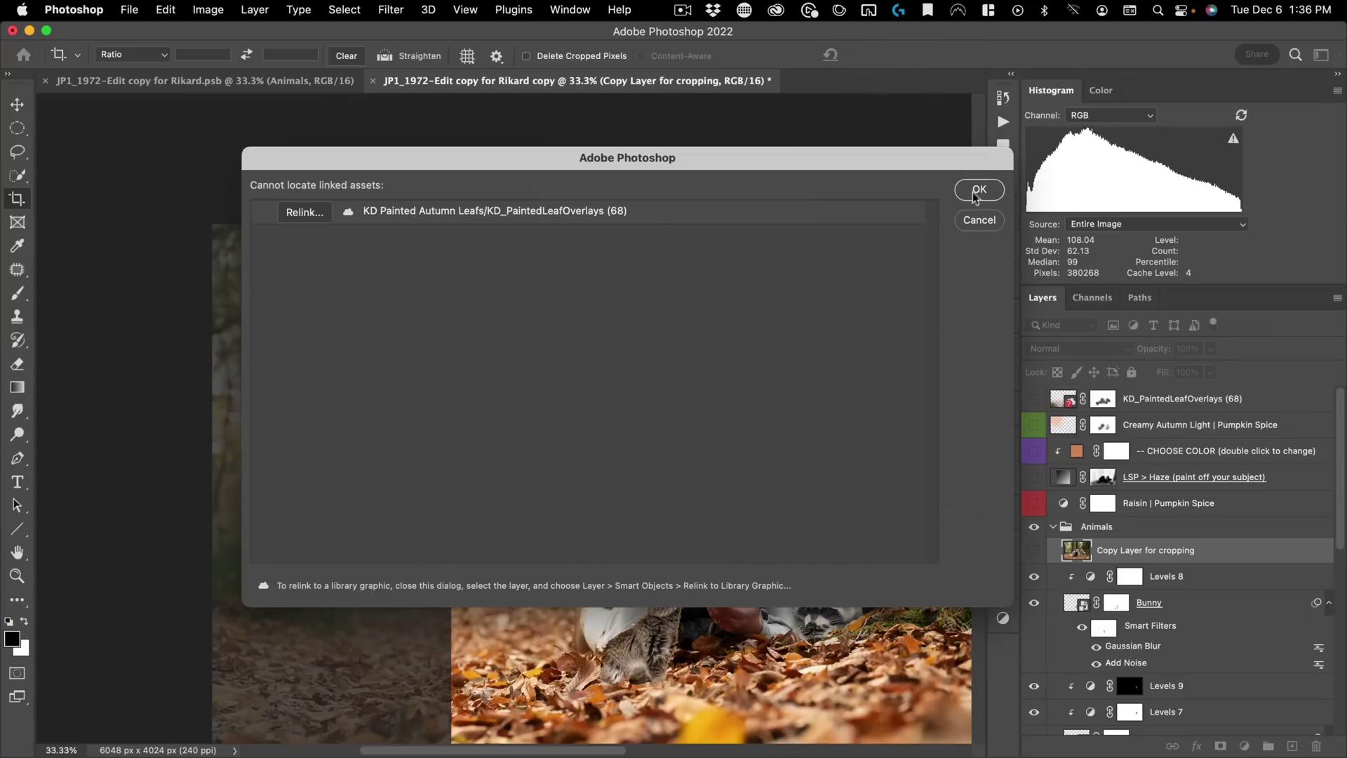
left_click(976, 191)
left_click(716, 315)
Step: Delete the hidden KD_PaintedLeafOverlays (68) layer
key("space")
left_click_drag(649, 556, 497, 390)
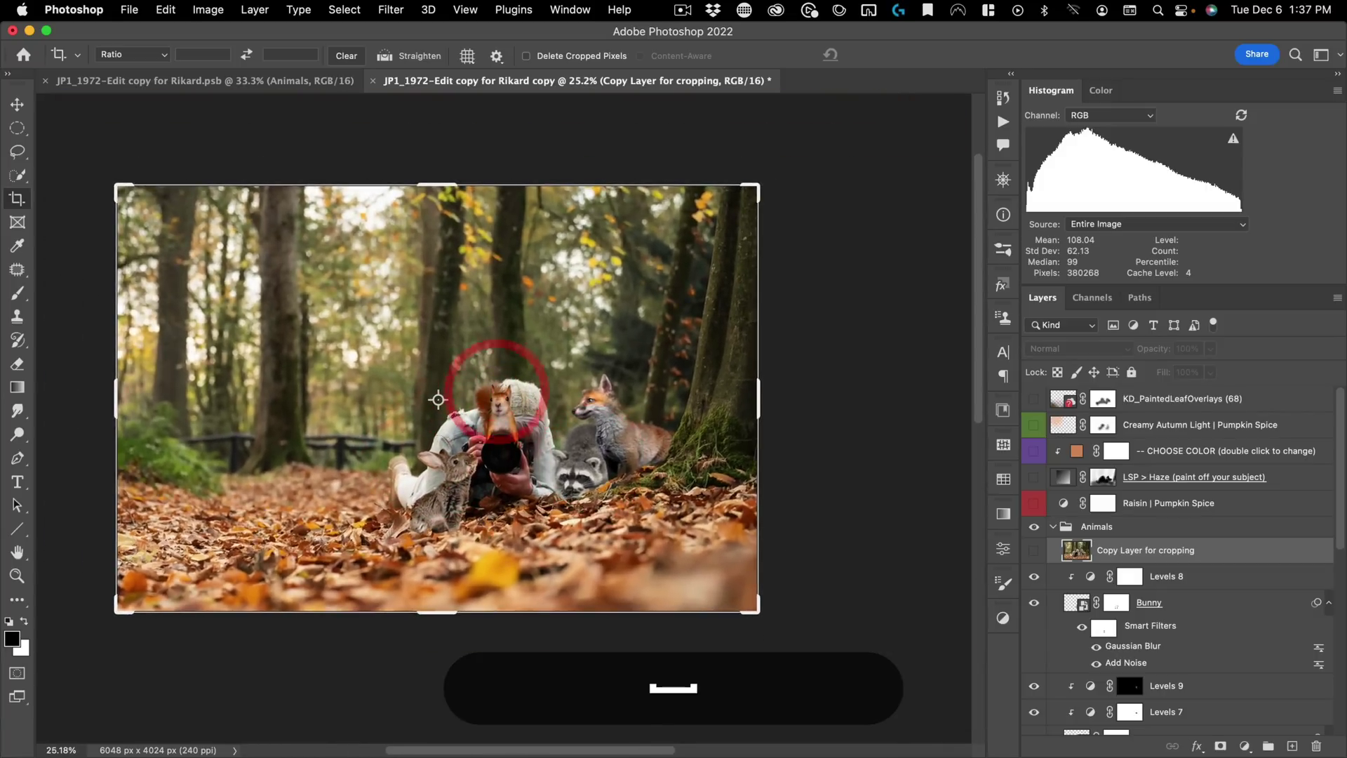
key("super+space")
left_click_drag(353, 504, 558, 455)
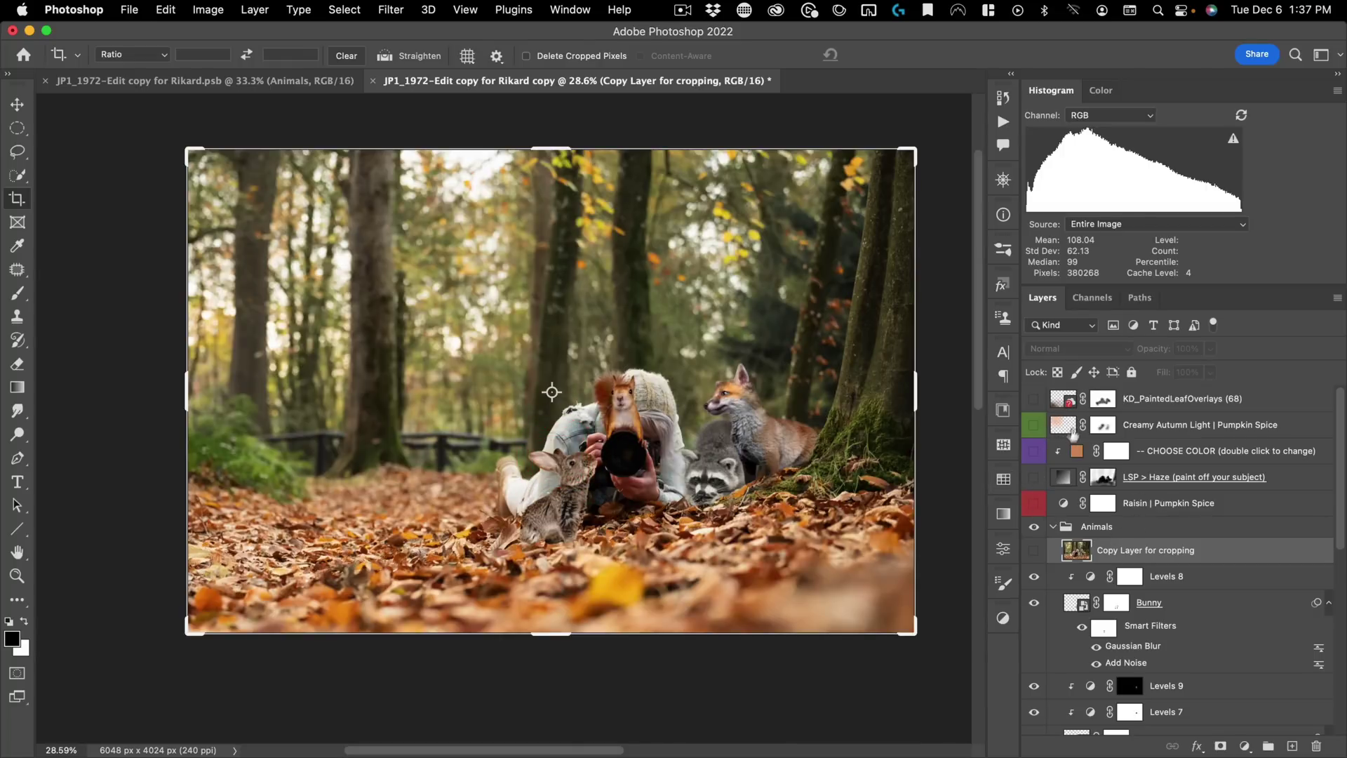
left_click_drag(1187, 407, 1317, 746)
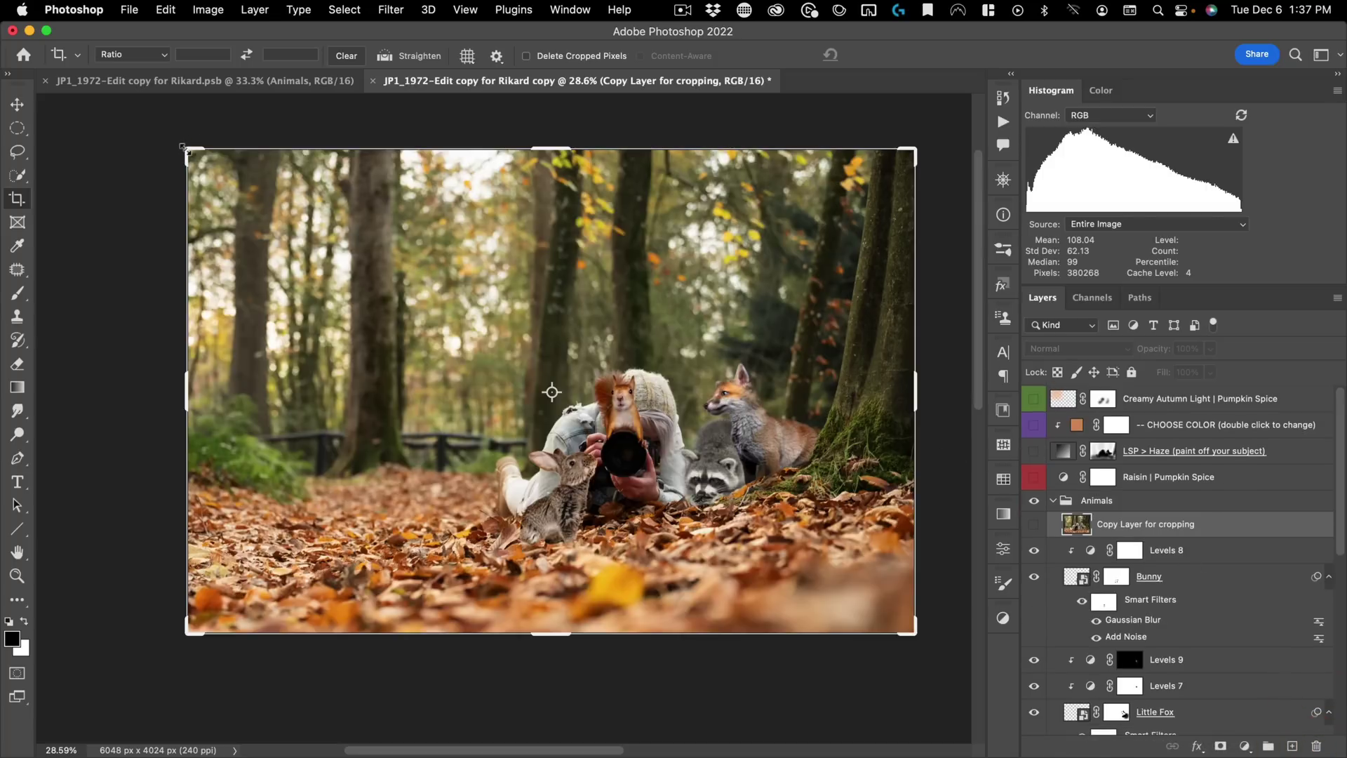
Step: Compare the image with the Copy Layer for cropping shown and hidden, and crop the image in around the photographer and animals
left_click(1035, 525)
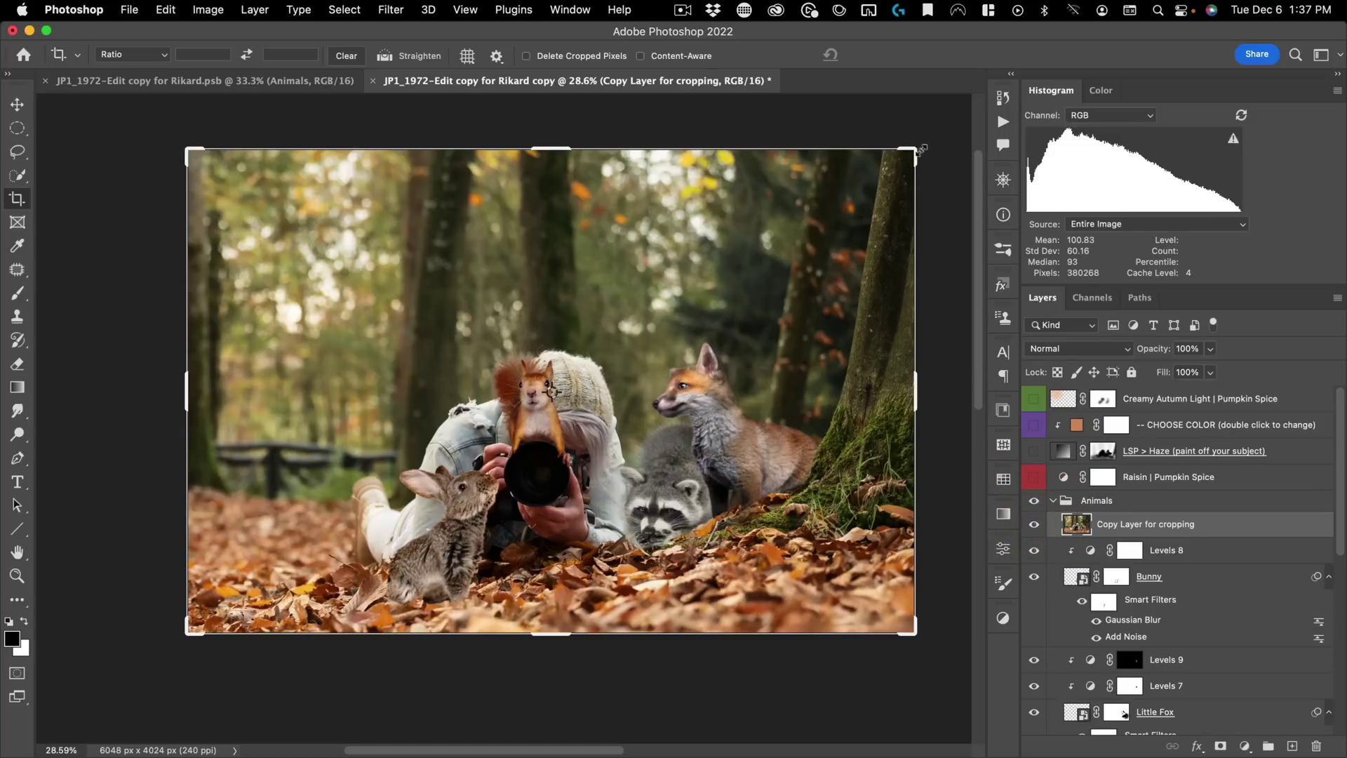
left_click(1035, 525)
left_click_drag(184, 149, 273, 226)
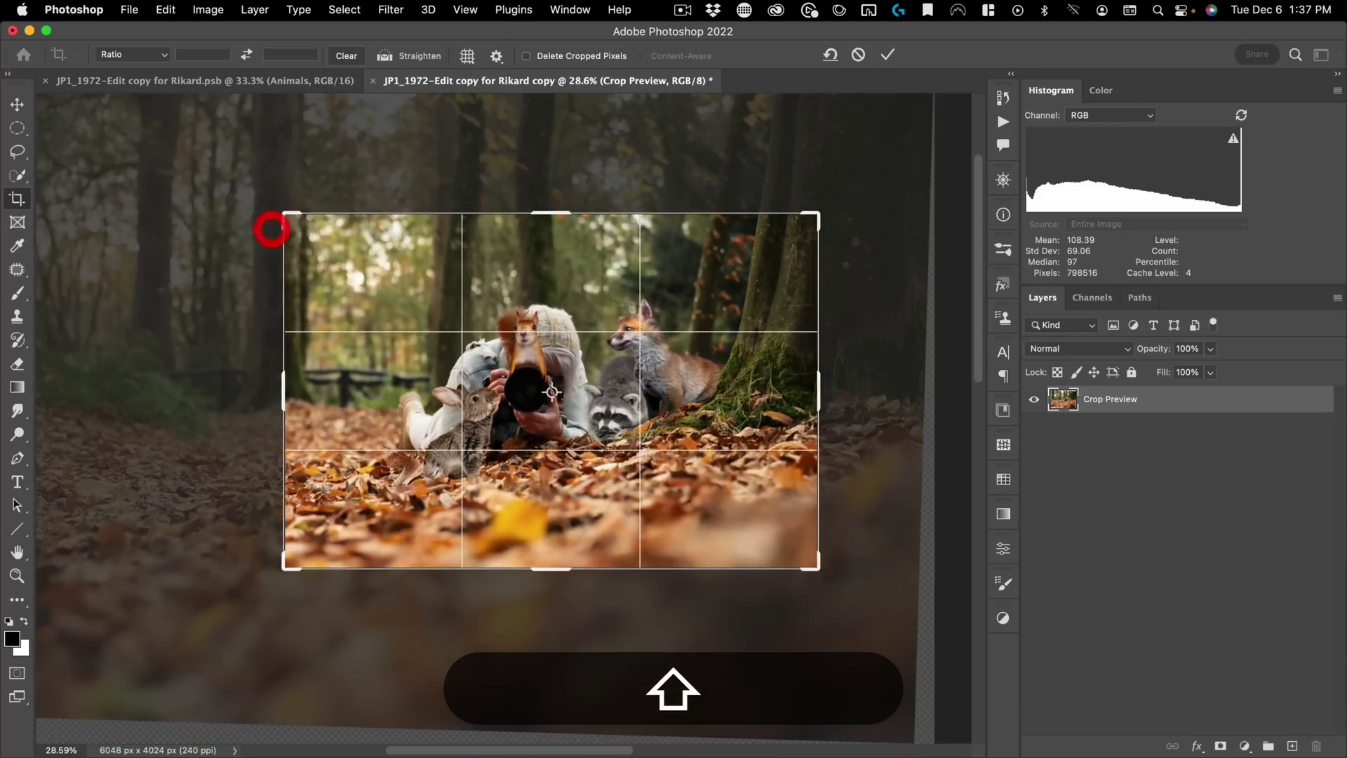
left_click(613, 390)
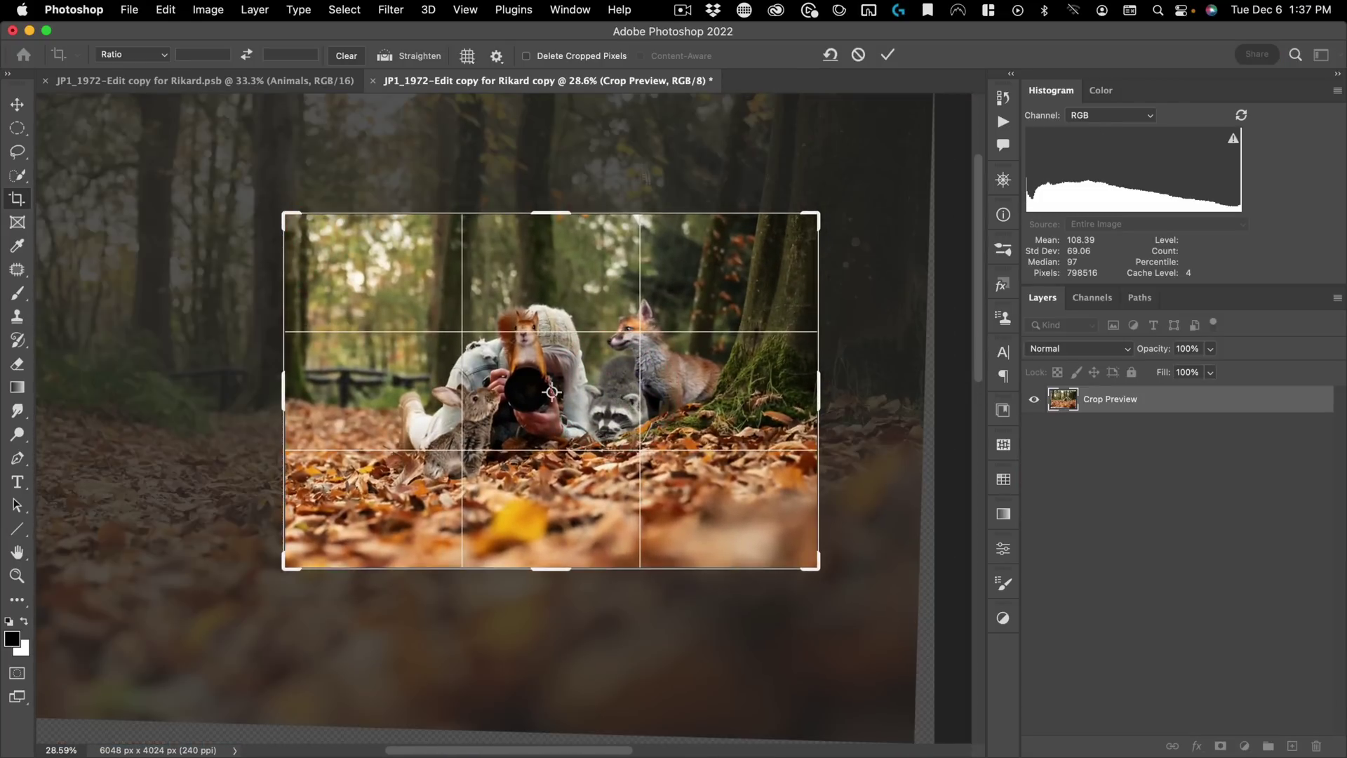
left_click(888, 56)
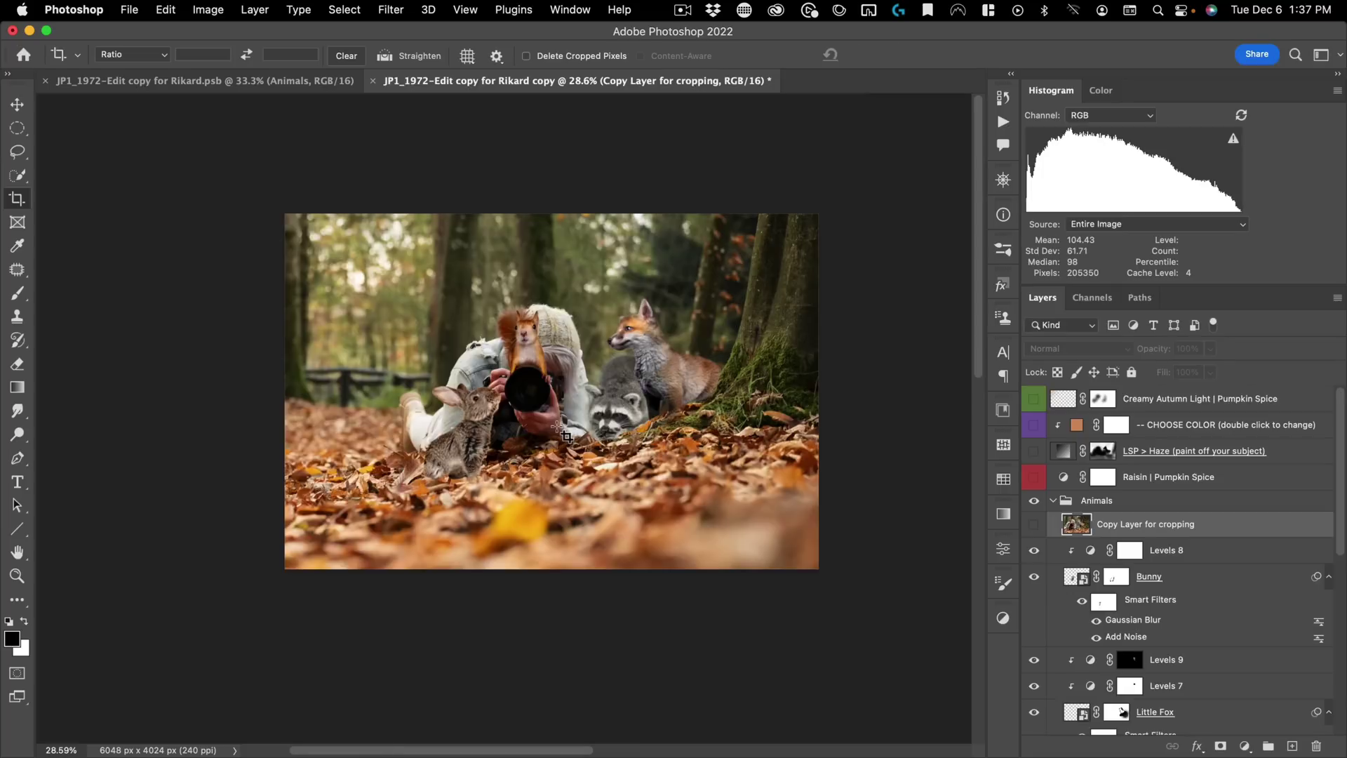
Step: Check the cropped image again with and without the Copy Layer for cropping, and delete that layer
key("space")
left_click(560, 414, "super")
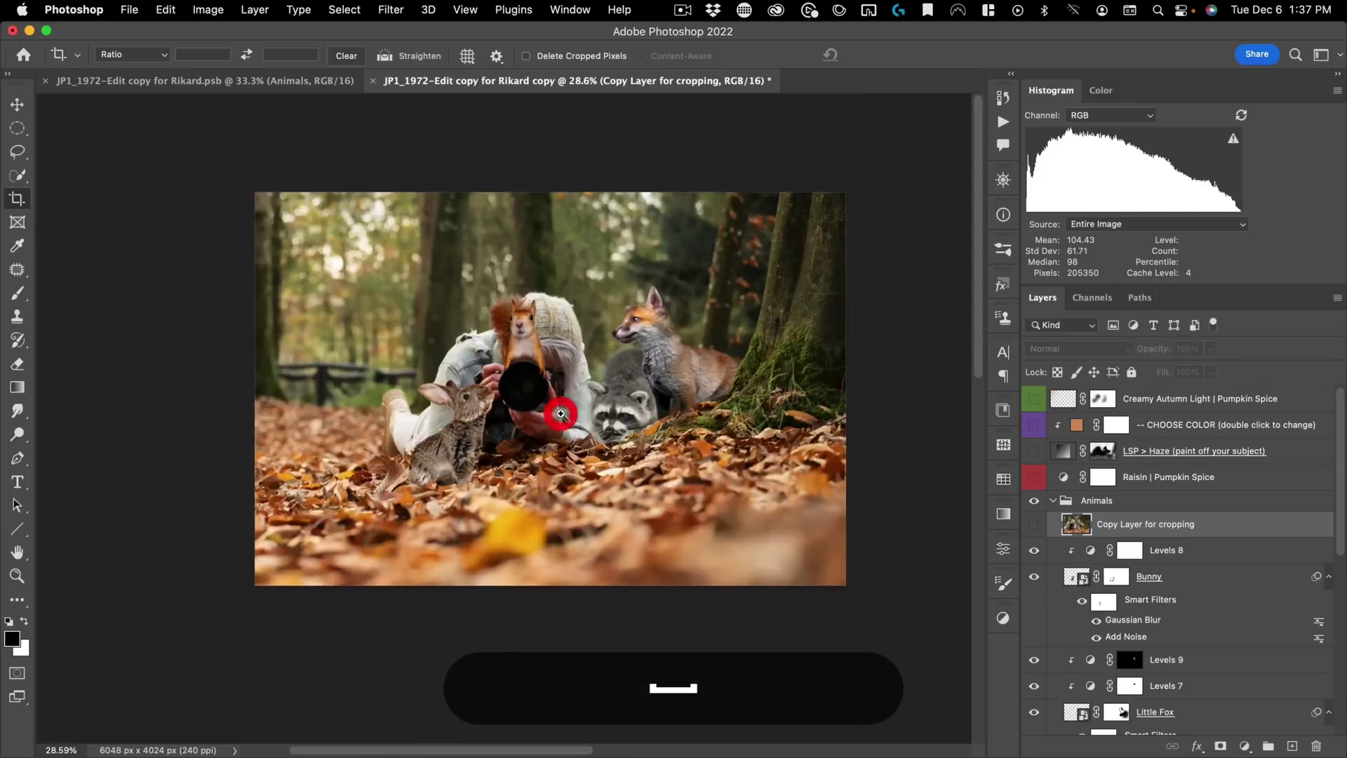
left_click(561, 413, "super")
left_click_drag(626, 414, 586, 440)
key("v")
scroll(1068, 475, "down", 3)
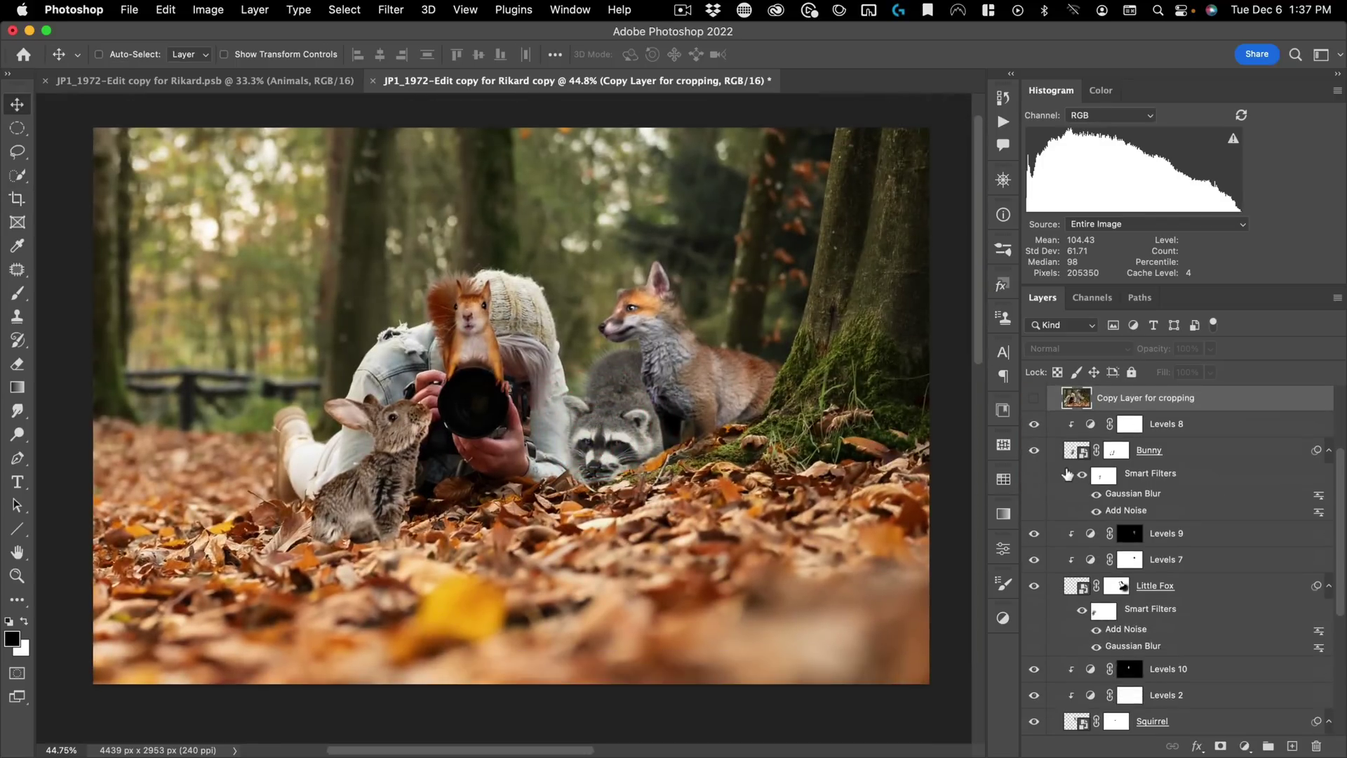
scroll(1068, 474, "up", 1)
left_click(1033, 405)
left_click(1032, 407)
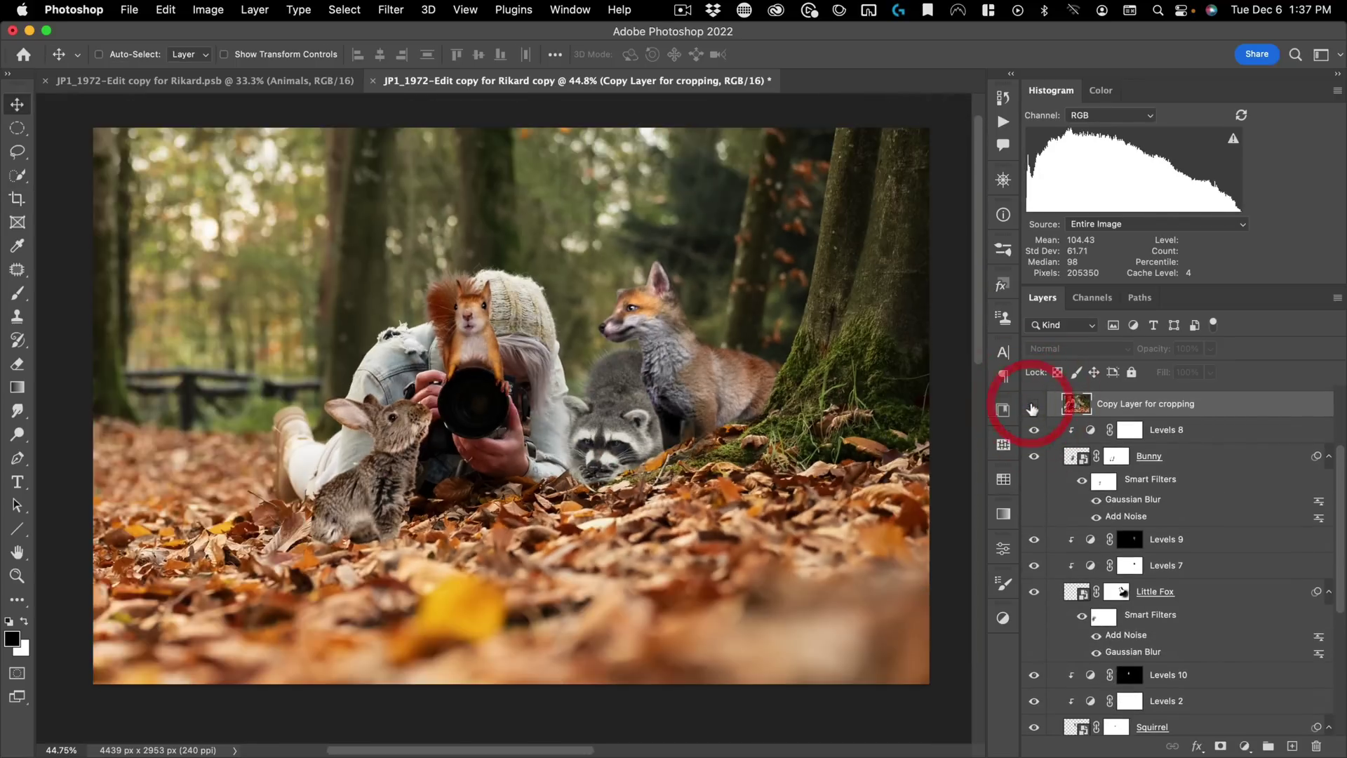
left_click_drag(1113, 405, 1318, 746)
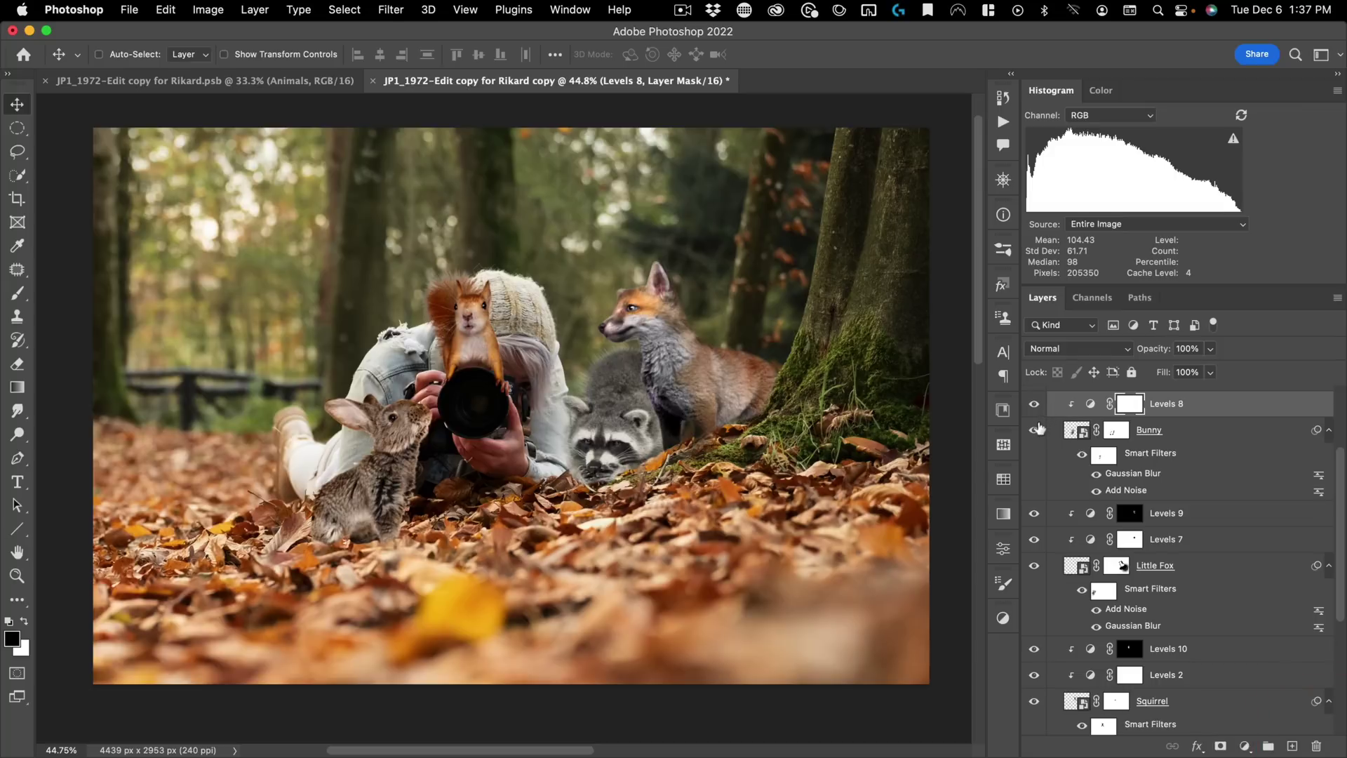
scroll(1034, 429, "up", 3)
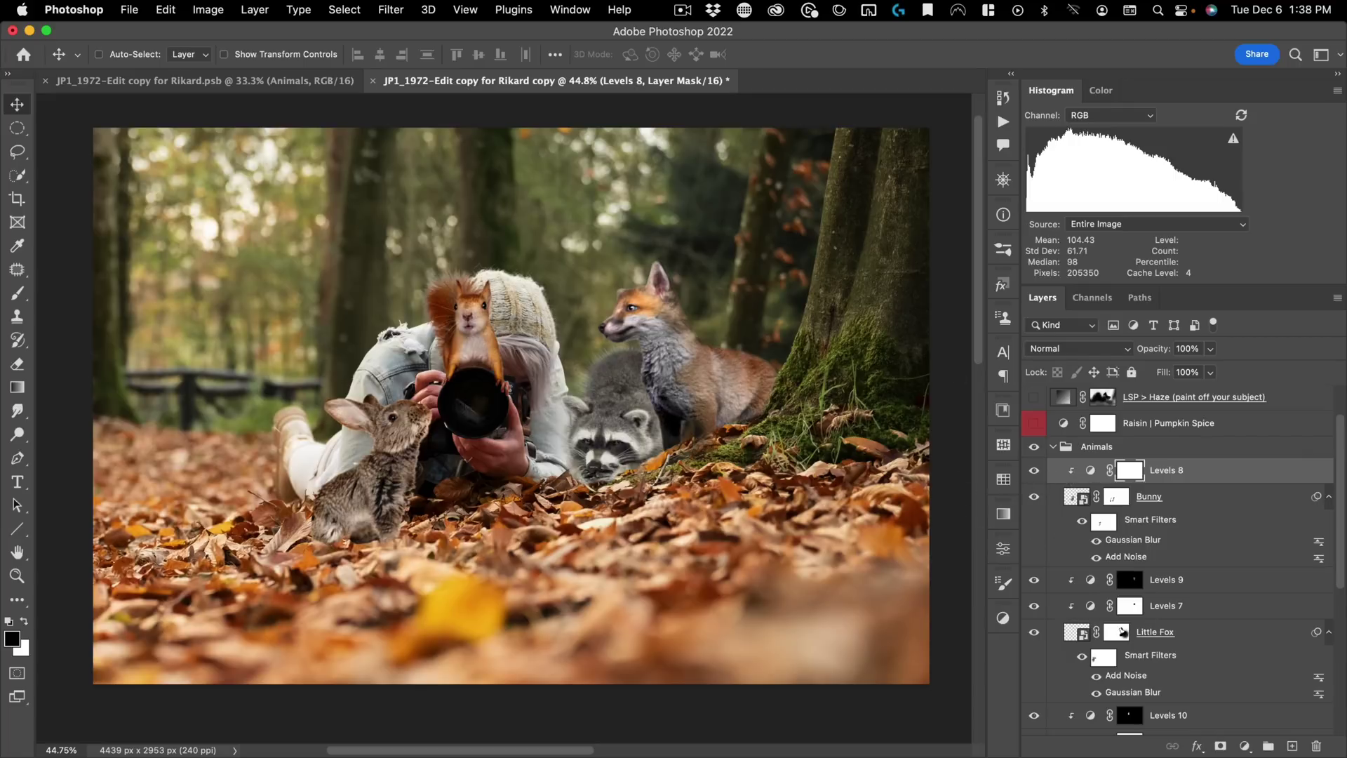
Step: Delete the Levels 8, Levels 9 and Levels 7 adjustments and the smart filters on the Bunny and Little Fox layers
left_click(385, 430, "super")
left_click_drag(521, 440, 553, 413)
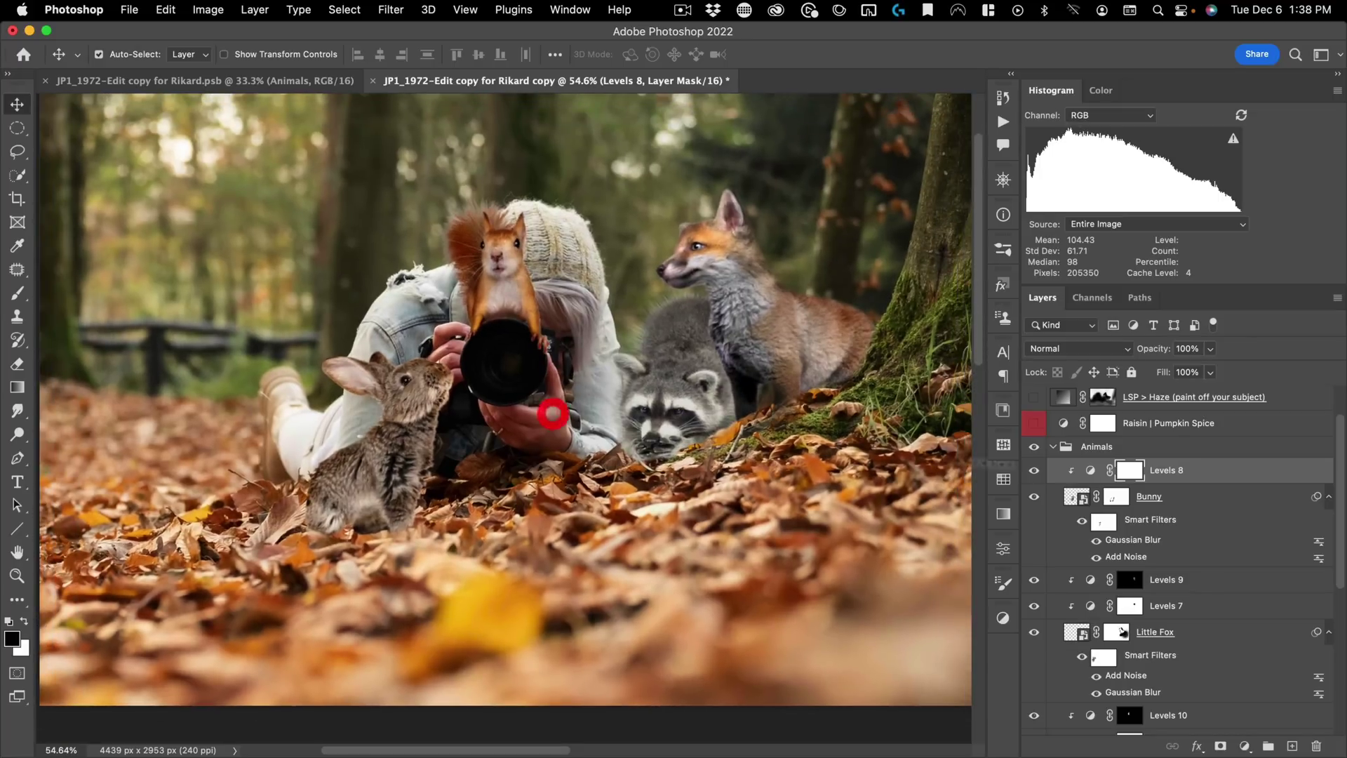
left_click_drag(1106, 478, 1320, 745)
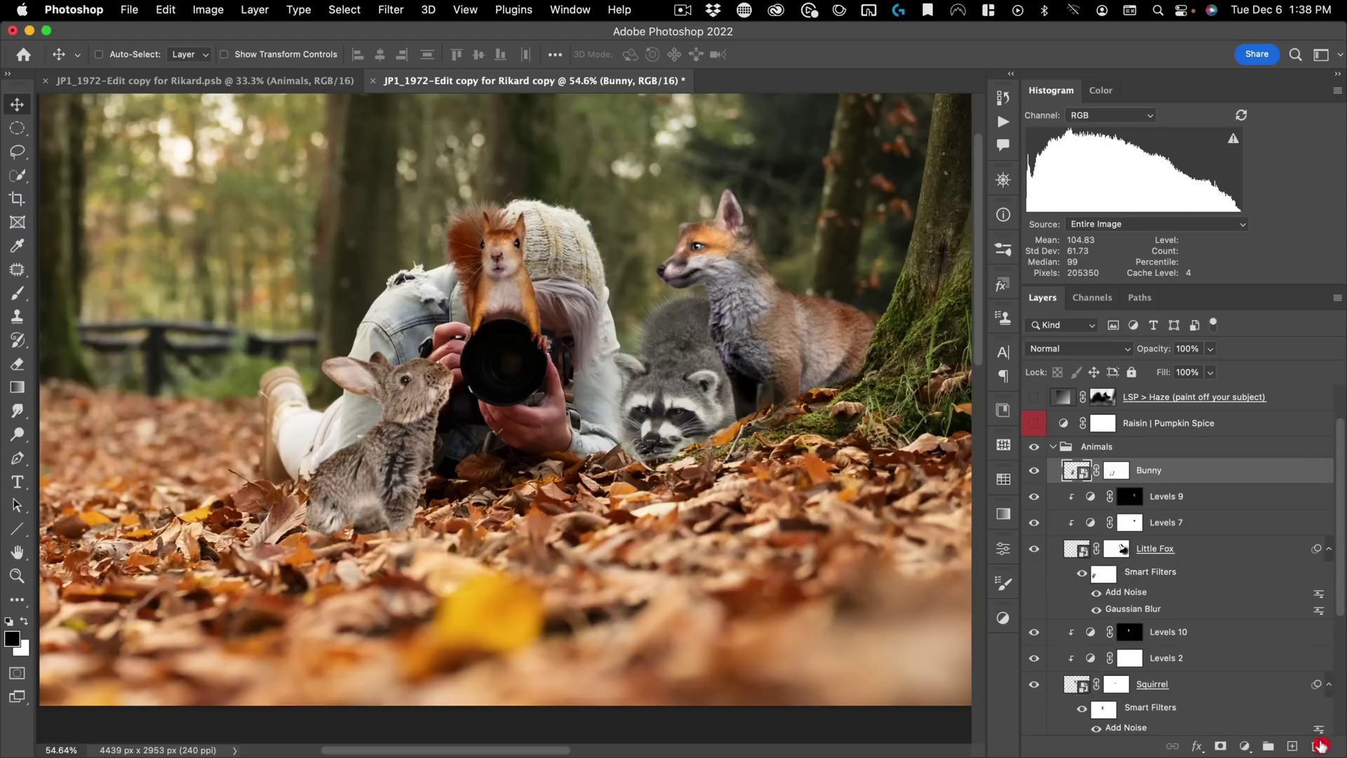
left_click(1204, 526)
left_click(1215, 497, "shift")
left_click_drag(1215, 496, 1318, 745)
left_click_drag(1207, 529, 1318, 745)
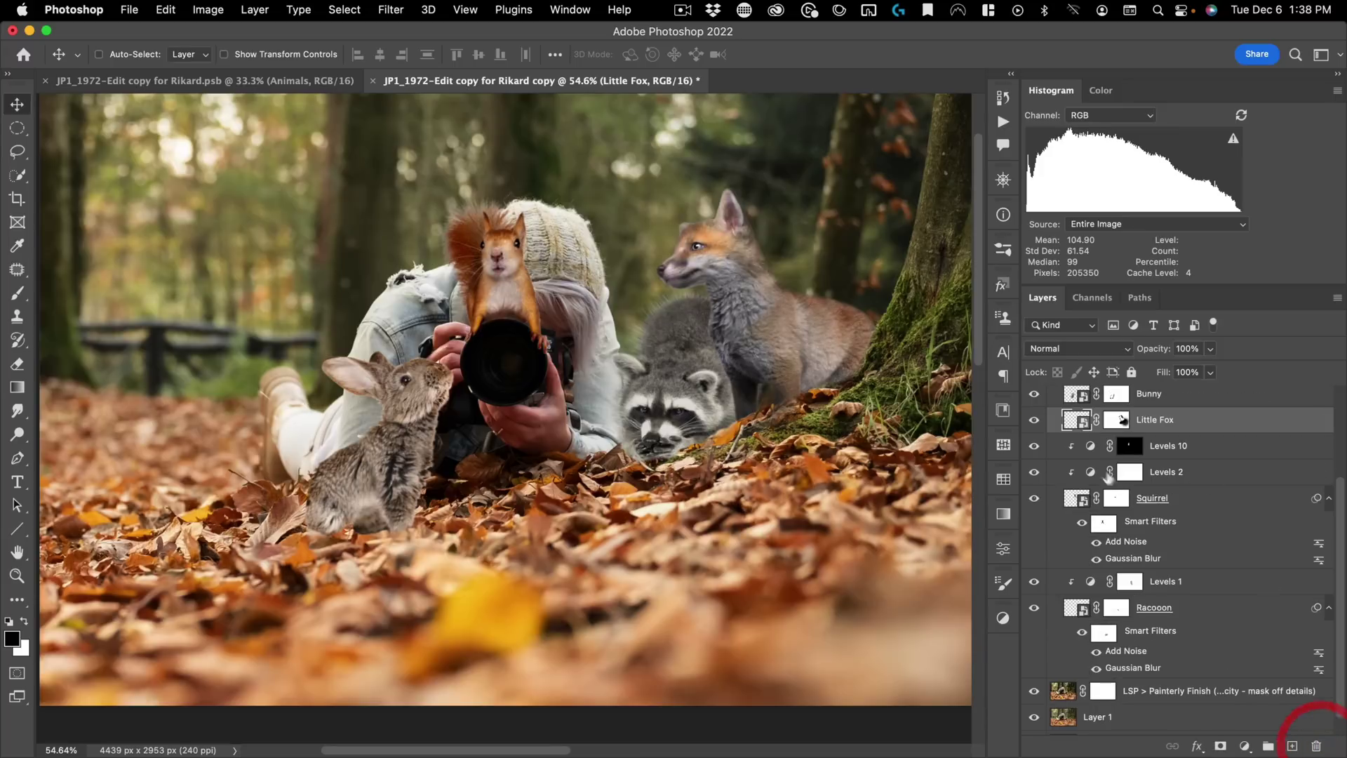
Step: Delete the Levels 10, Levels 2 and Levels 1 adjustments and the smart filters on the Squirrel and Racoon layers
left_click(1182, 471)
left_click(1201, 446, "shift")
left_click_drag(1202, 446, 1317, 746)
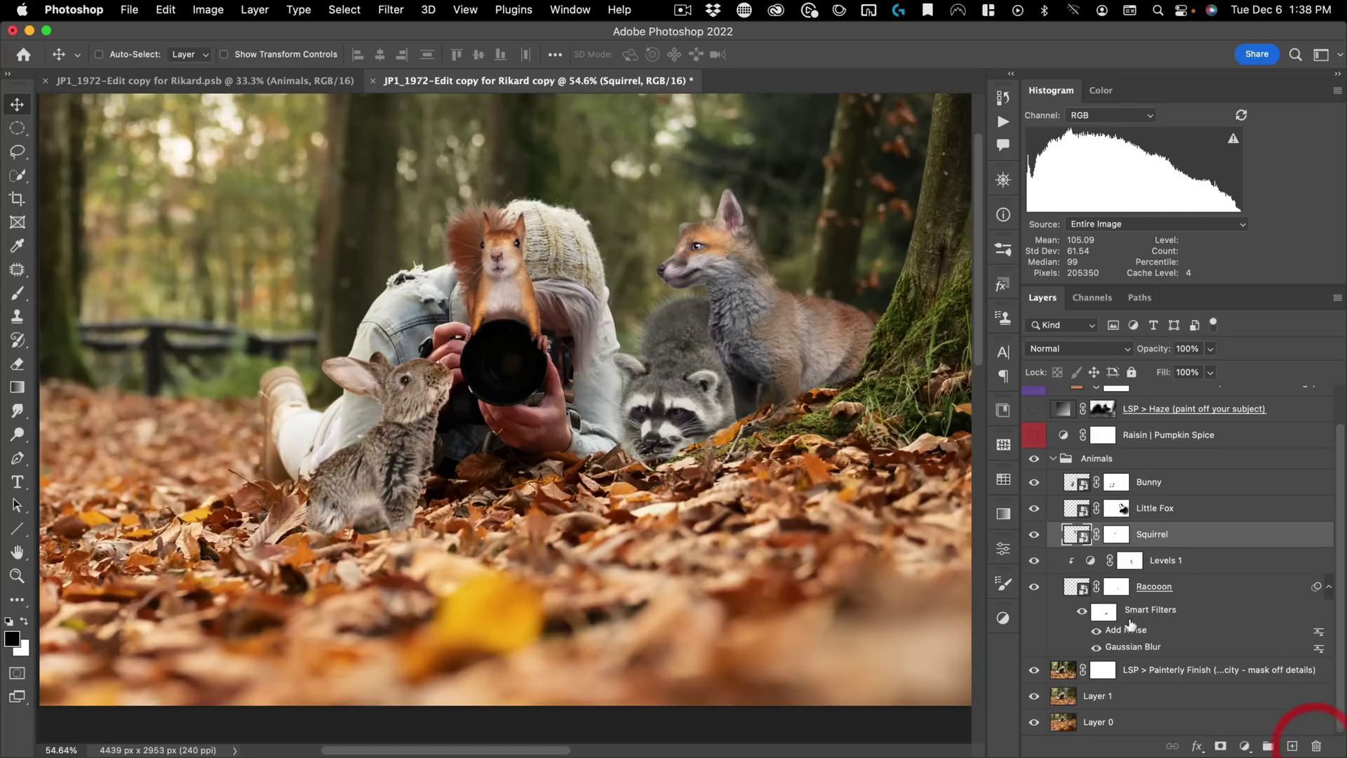
left_click_drag(1202, 560, 1316, 746)
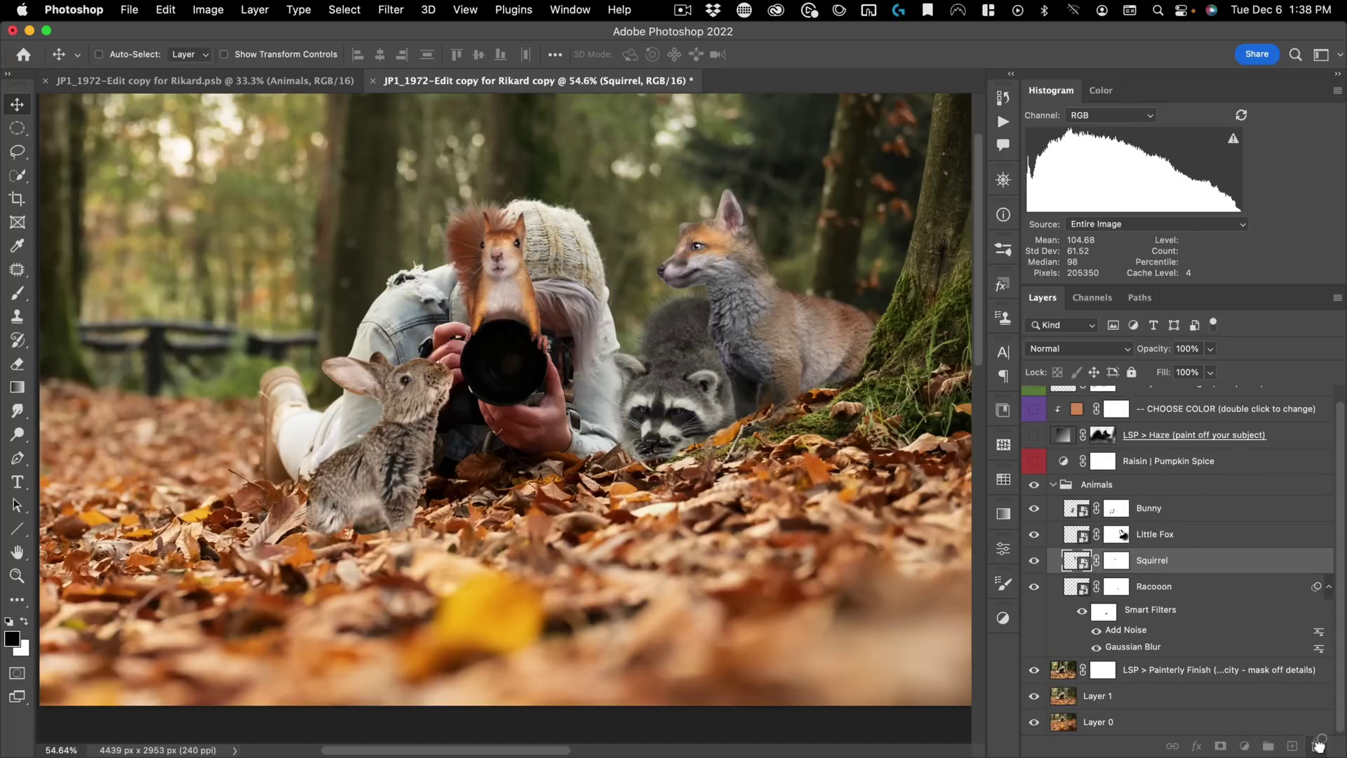
left_click_drag(1317, 747, 1318, 747)
Step: Examine the unfiltered animals up close, especially the fur edges on the fox's head, and how they sit in the whole scene
key("space")
left_click_drag(561, 406, 608, 398)
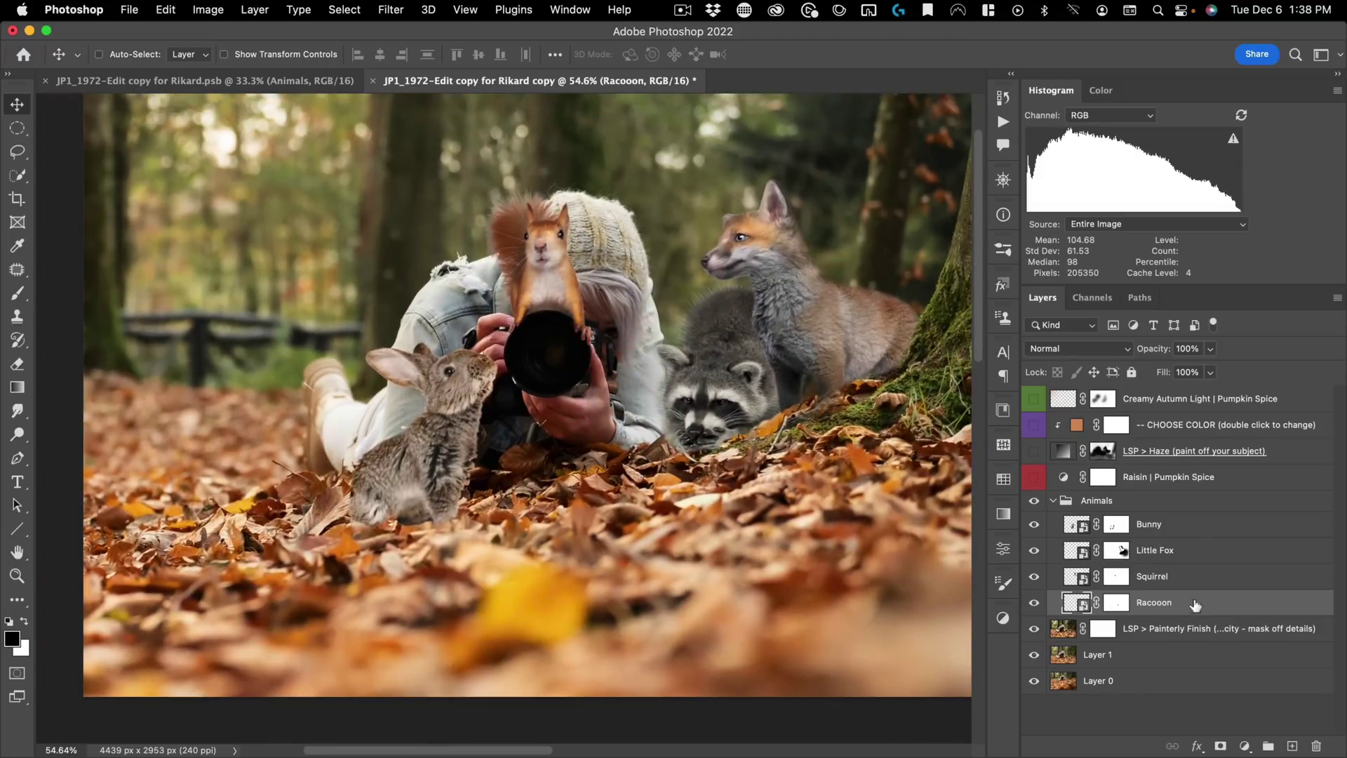
key("space")
left_click_drag(781, 303, 746, 323)
key("super+space")
left_click_drag(702, 255, 723, 240)
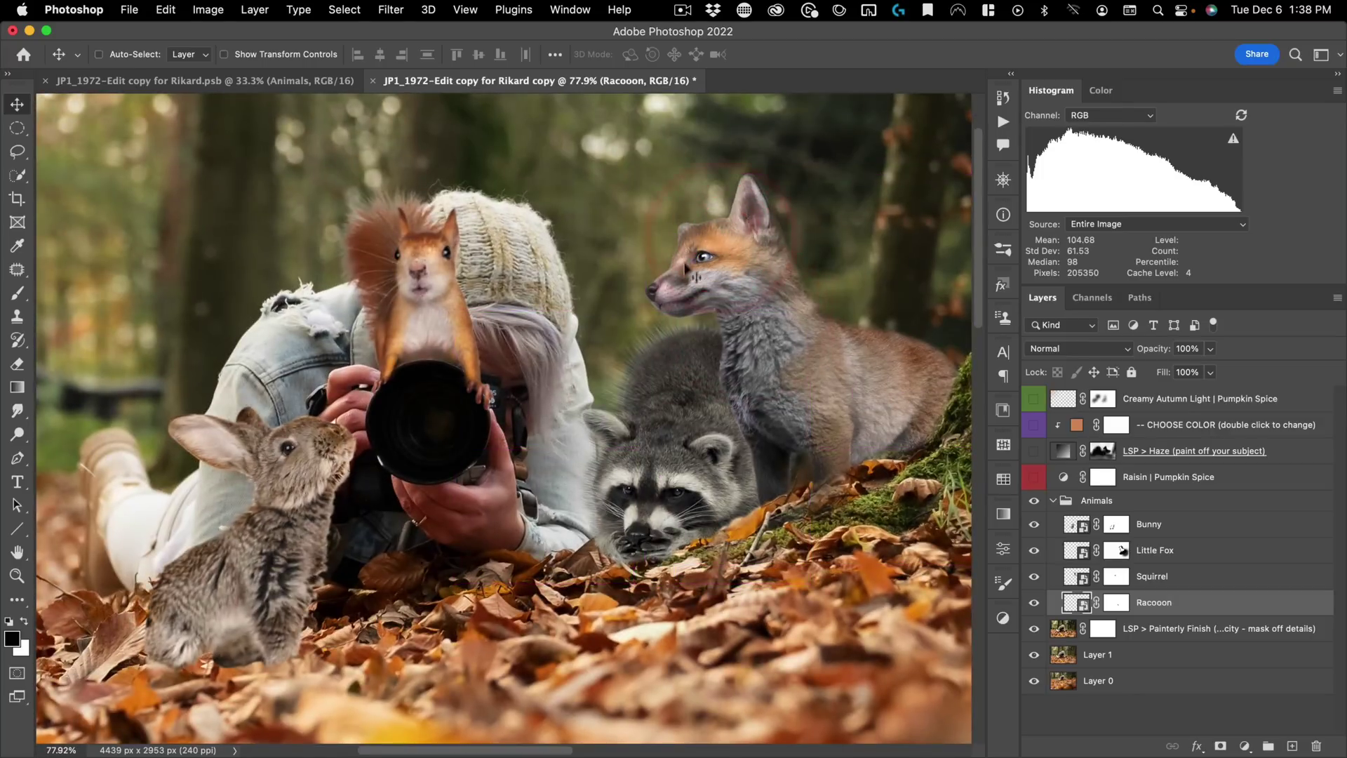
key("space")
left_click_drag(743, 348, 698, 334)
key("super+space")
left_click_drag(640, 225, 668, 216)
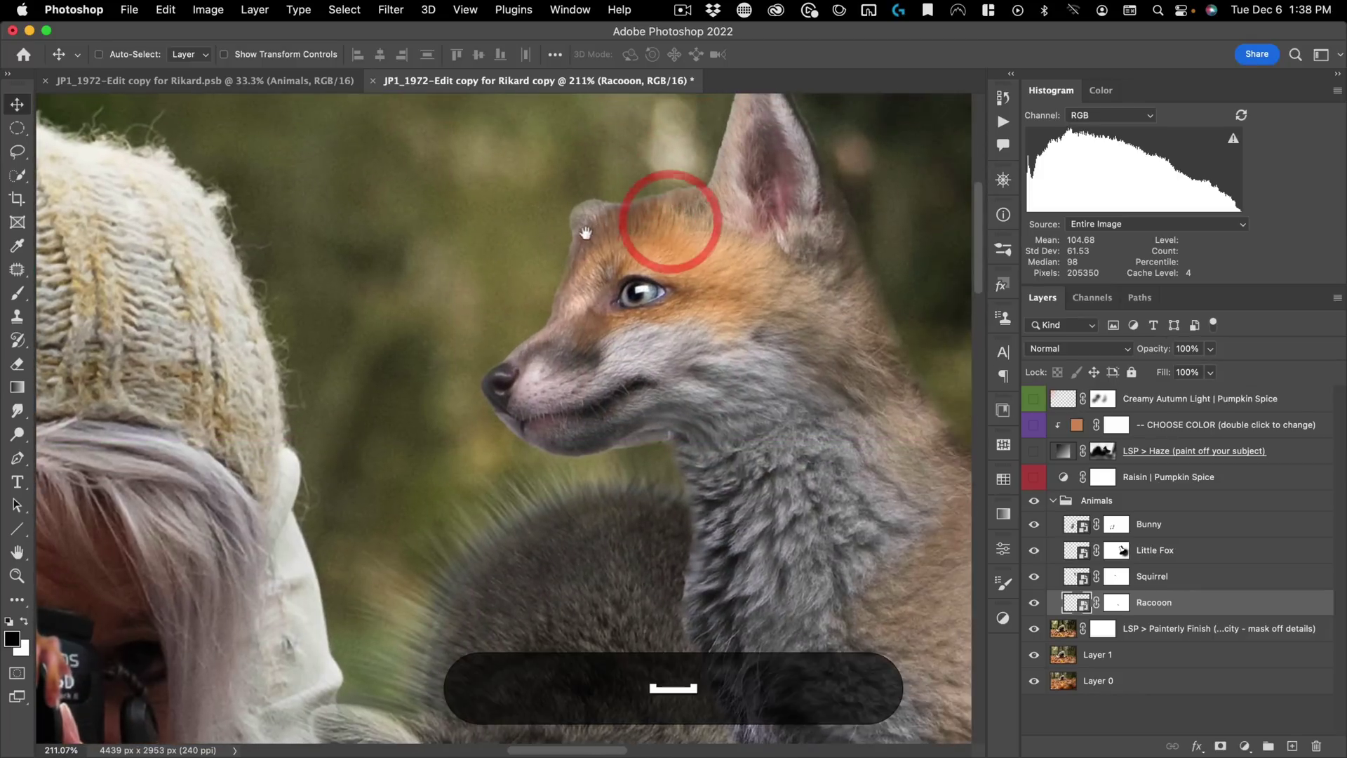
left_click_drag(579, 236, 659, 349)
key("super+space")
key("super+space")
key("space")
left_click_drag(710, 300, 708, 335)
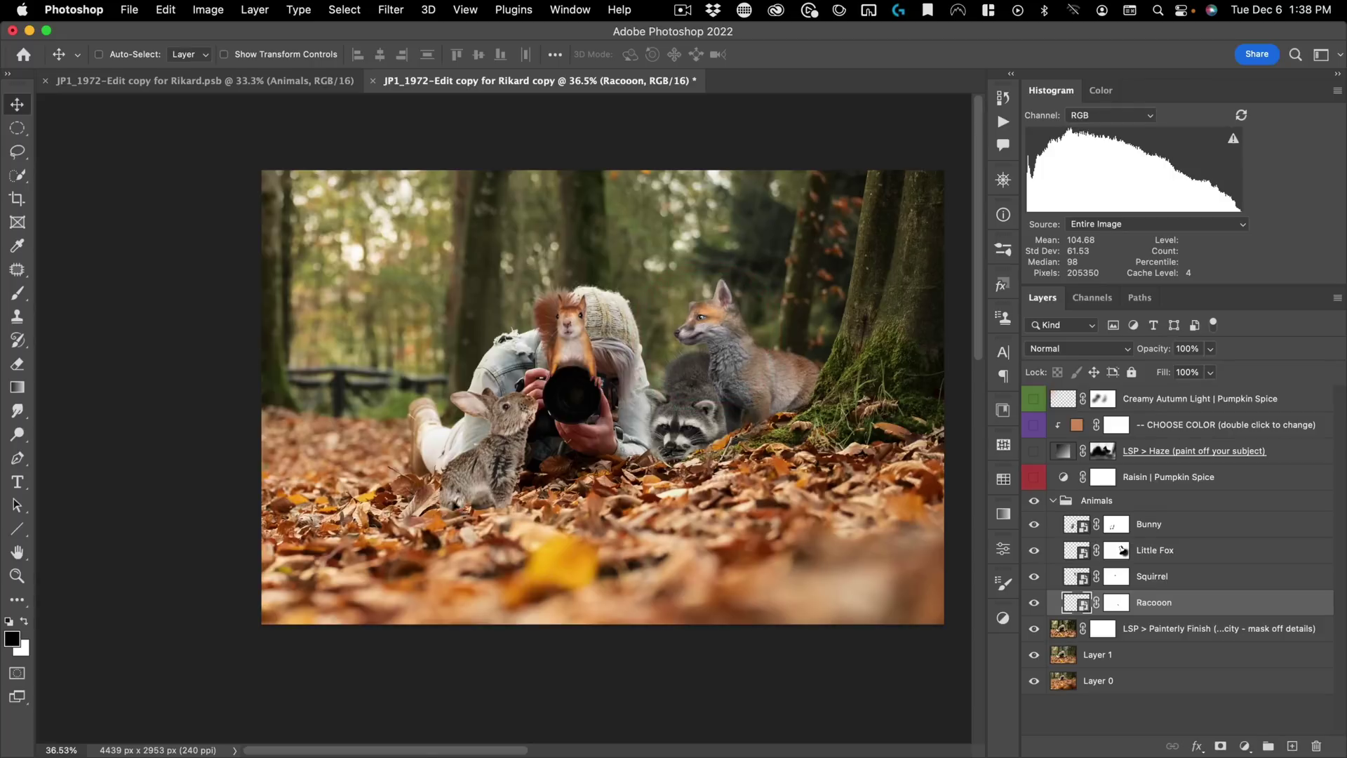
key("super+space")
left_click_drag(603, 388, 655, 349)
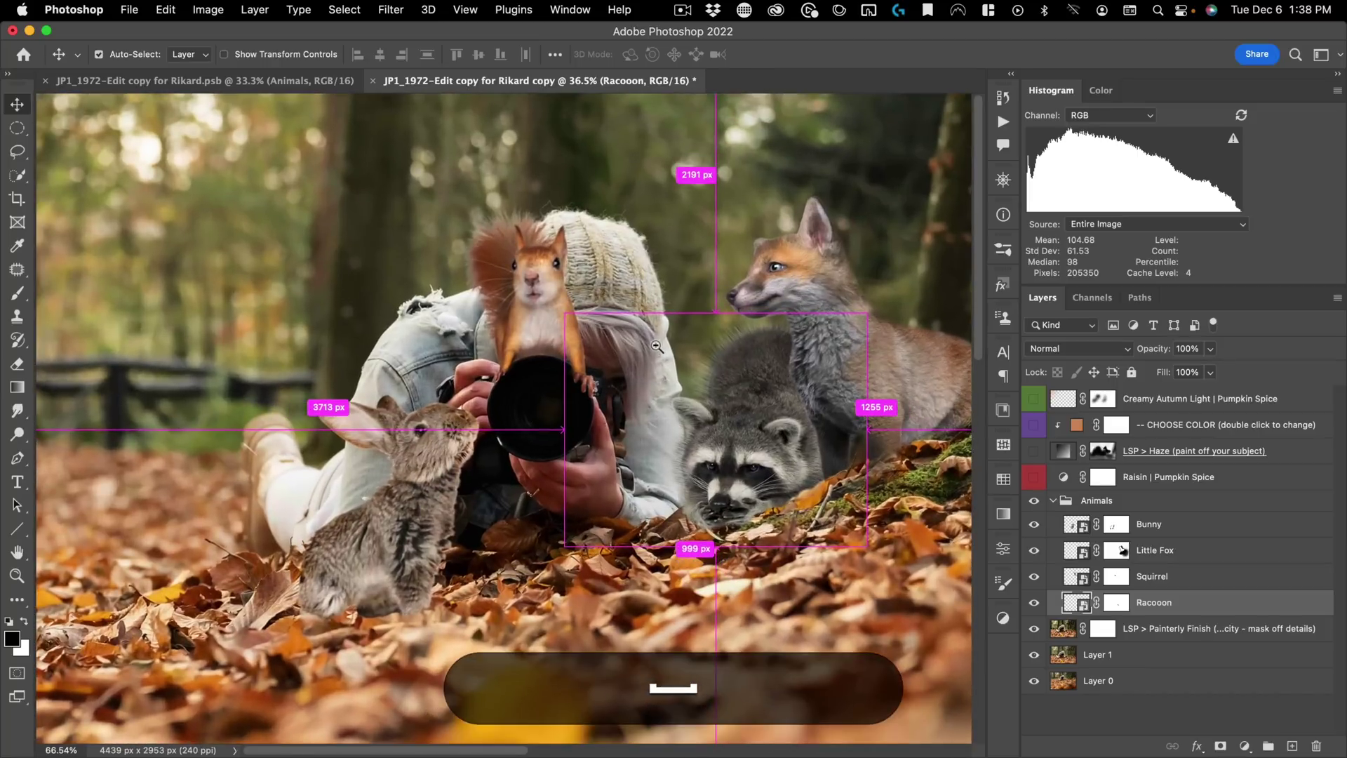
left_click_drag(804, 215, 706, 204)
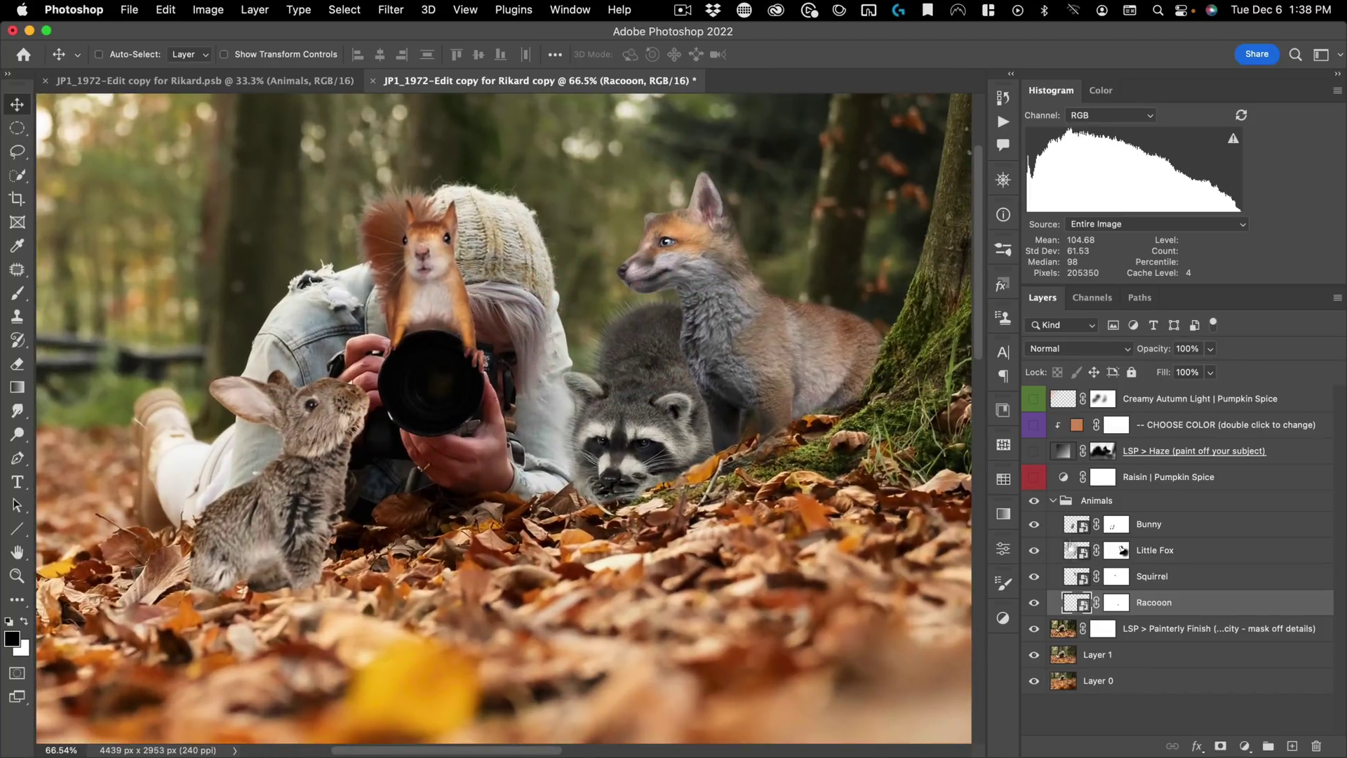
Step: Open the Little Fox smart object's contents and inspect the cutout edges around its ear and forehead
double_click(1080, 550)
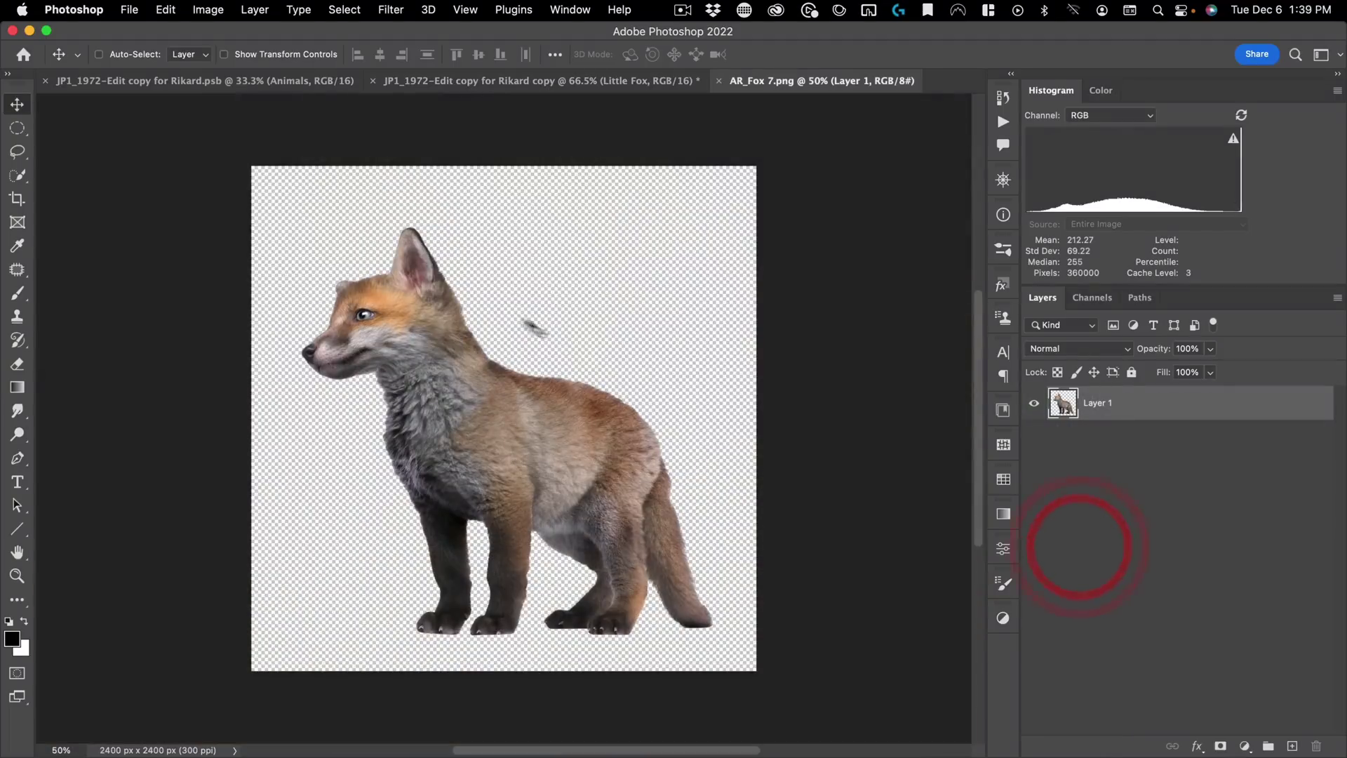
key("super+space")
left_click_drag(355, 295, 475, 211)
left_click_drag(322, 253, 451, 234)
left_click_drag(530, 259, 217, 517)
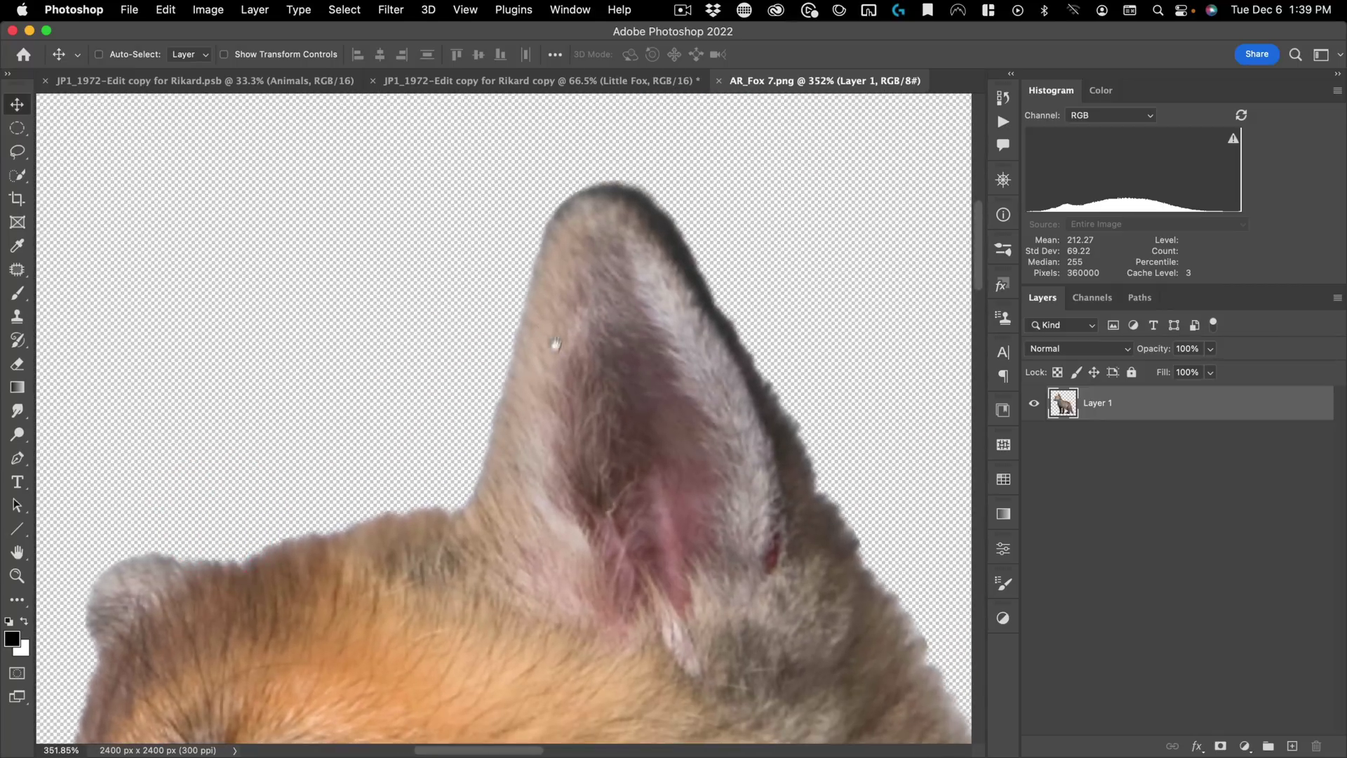
left_click_drag(586, 369, 552, 392)
left_click_drag(330, 464, 557, 255)
key("super+space")
left_click_drag(494, 341, 593, 241)
Step: Compare the fur contrast of the fox in the Red, Green and Blue channels
left_click(1086, 297)
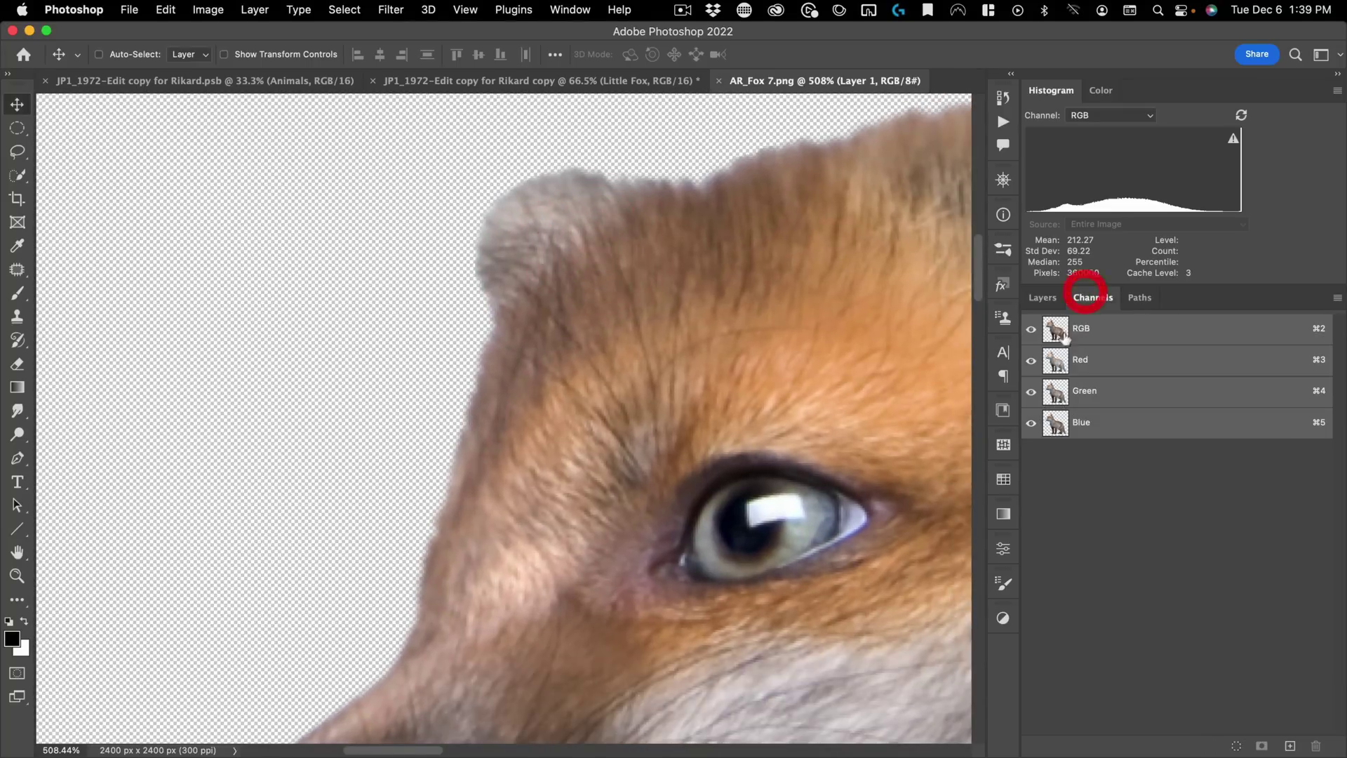
left_click(1059, 360)
left_click(1057, 402)
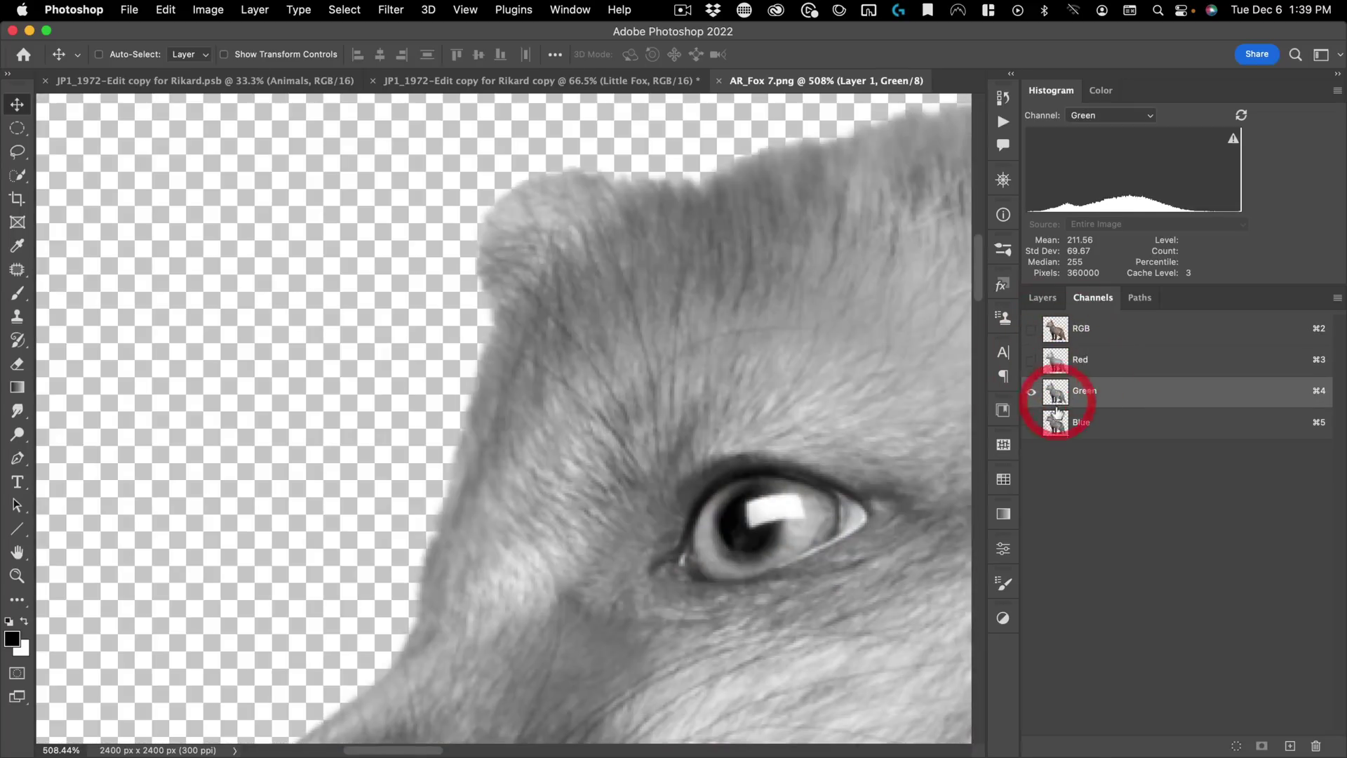
left_click(1056, 423)
left_click(1053, 390)
Step: Copy the whole Blue channel and paste it as a new grayscale layer above the fox
left_click(1056, 420)
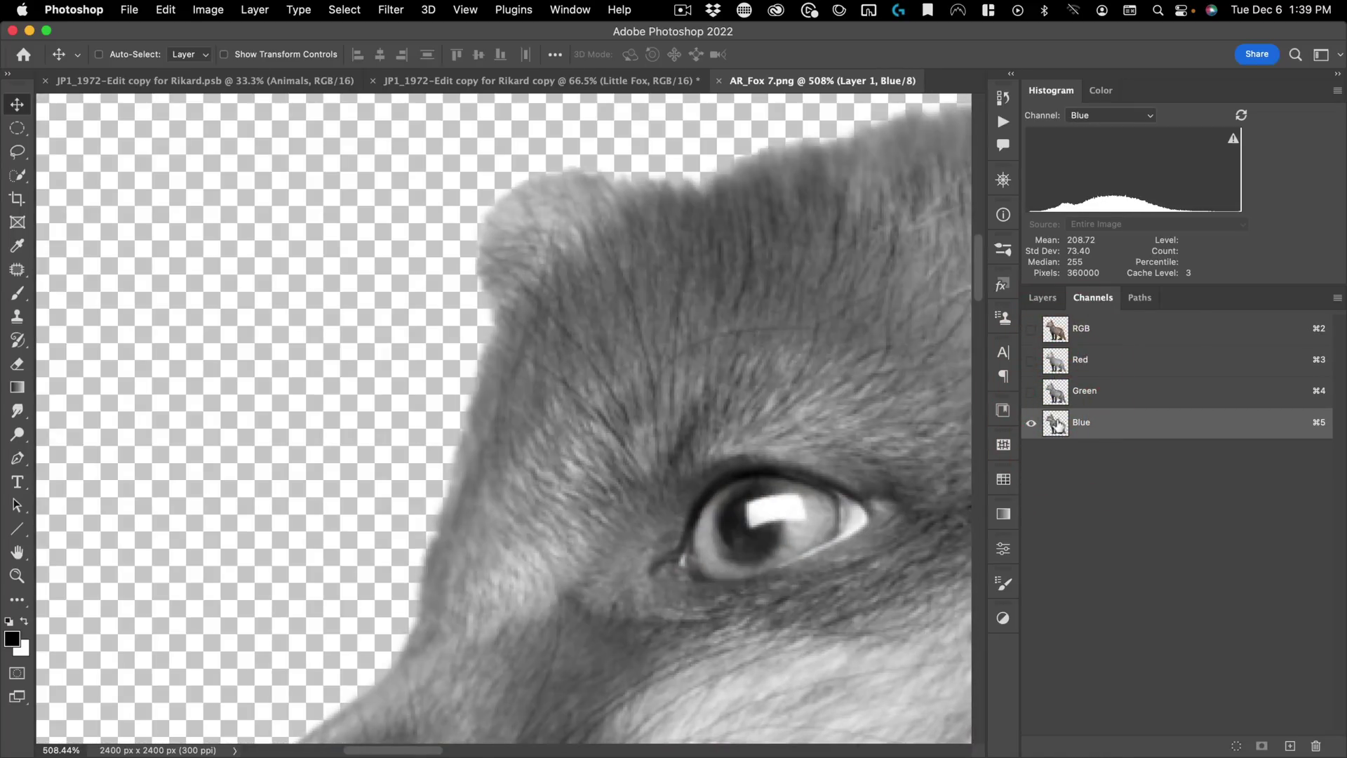
key("super+a")
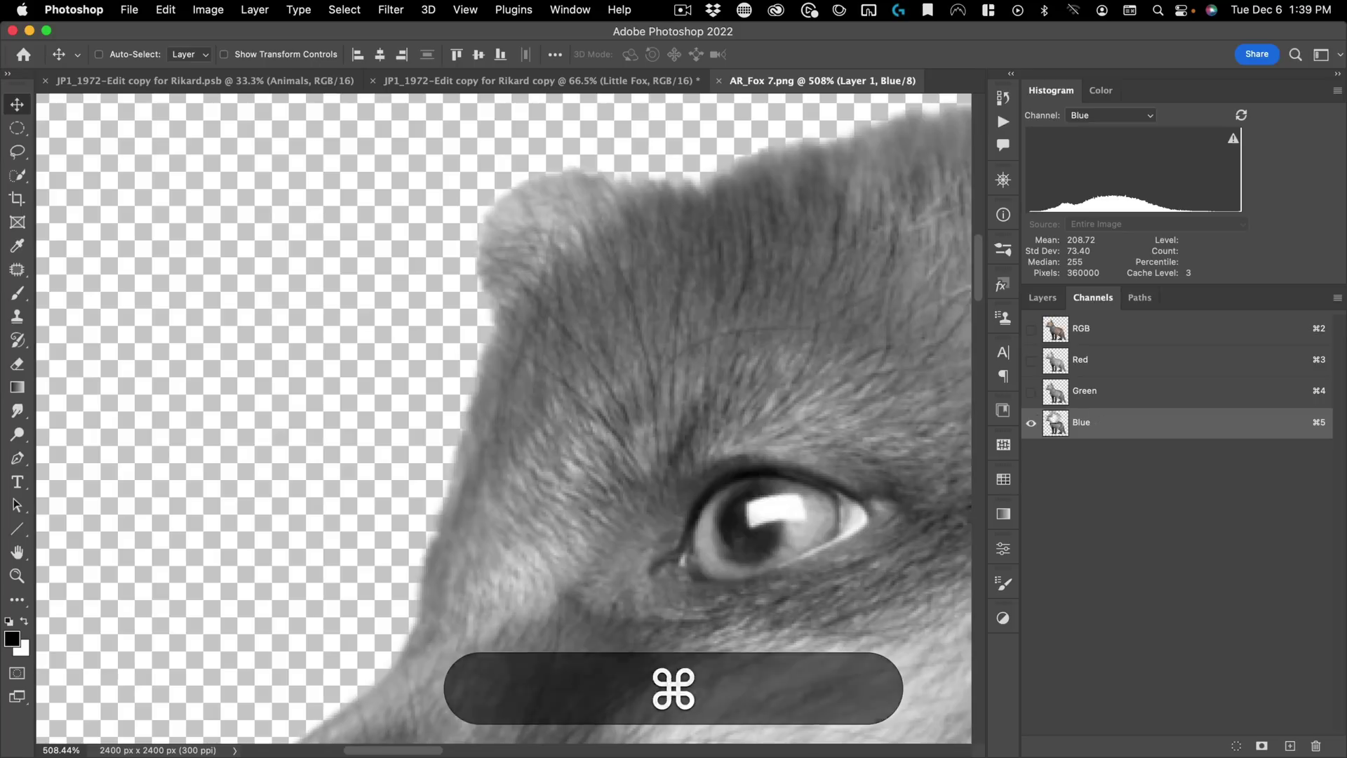
key("super")
left_click(1082, 329)
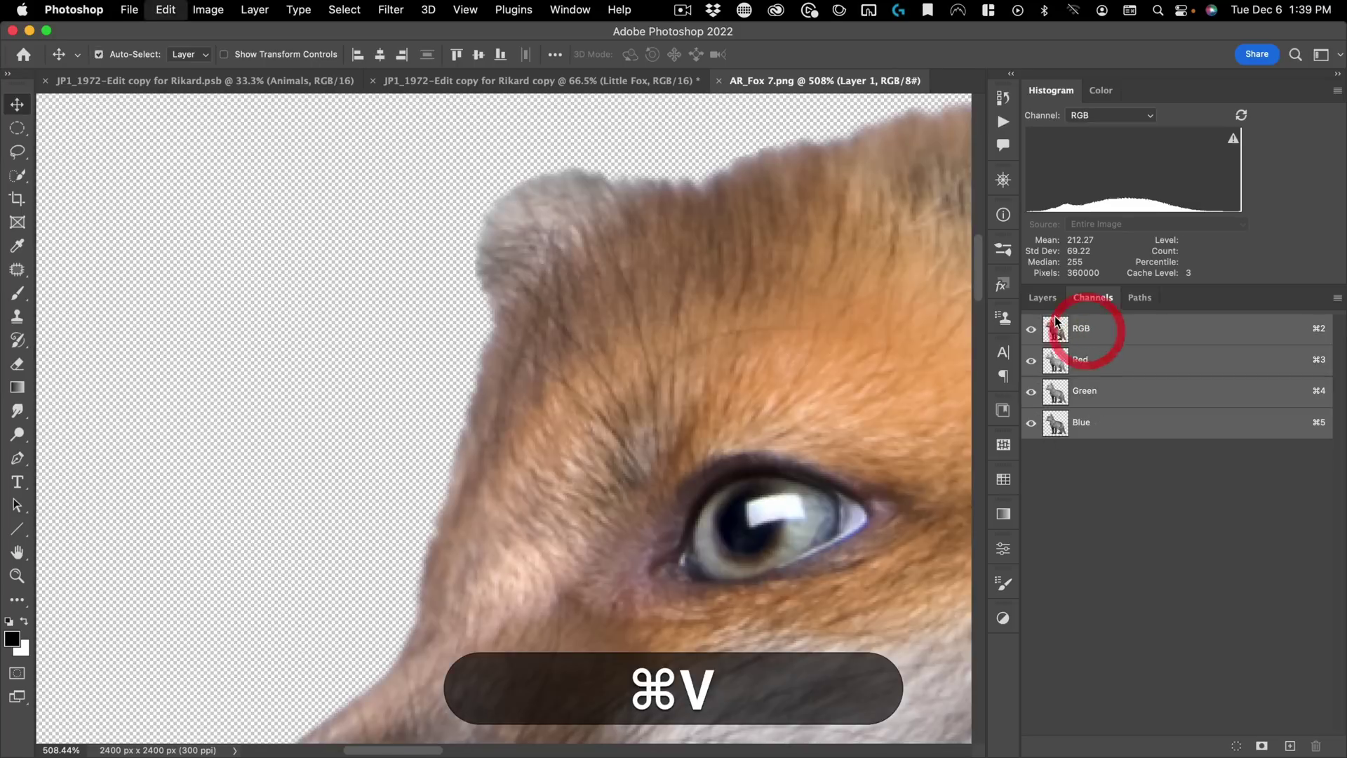
key("super+v")
key("super+space")
left_click_drag(635, 365, 523, 473)
key("space")
left_click_drag(760, 378, 440, 278)
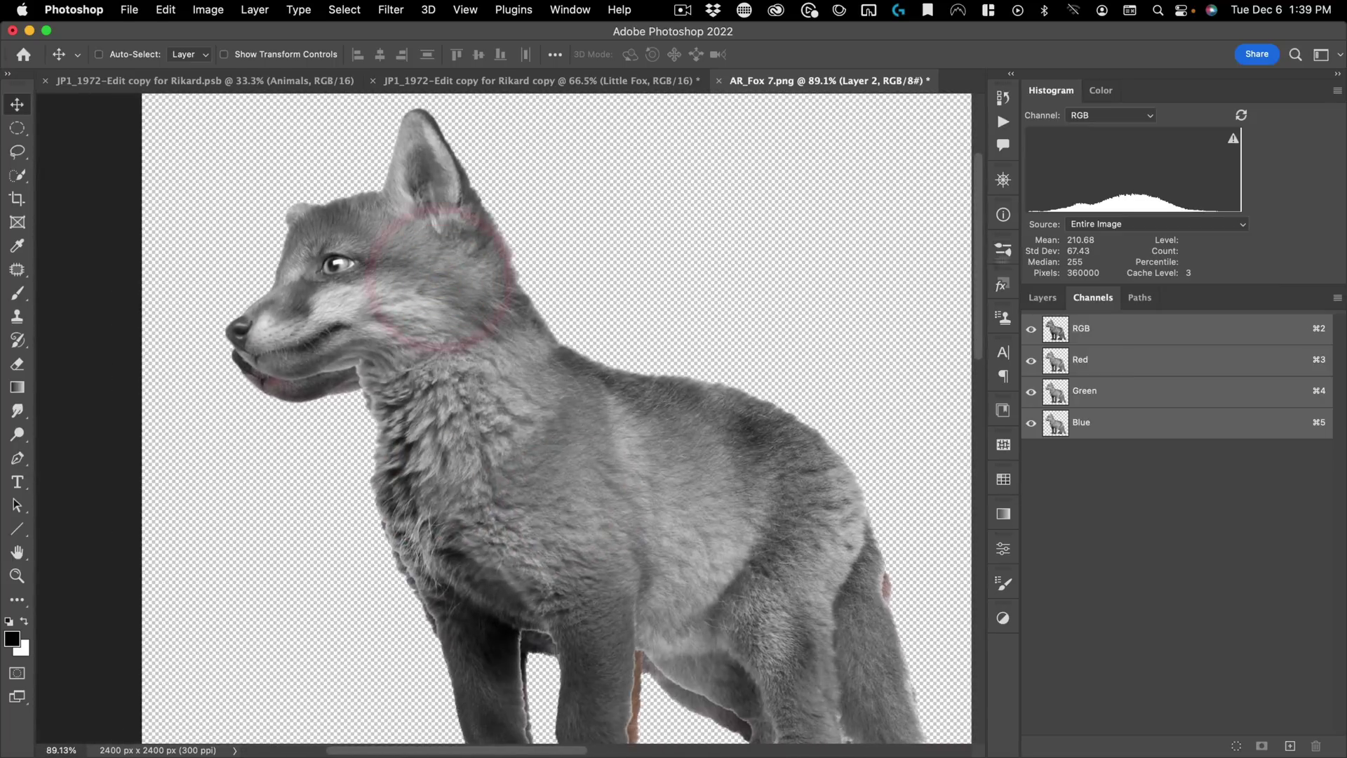
Step: Align the pasted grayscale layer with the original fox using Difference blending, and restore Normal blending
left_click(1044, 298)
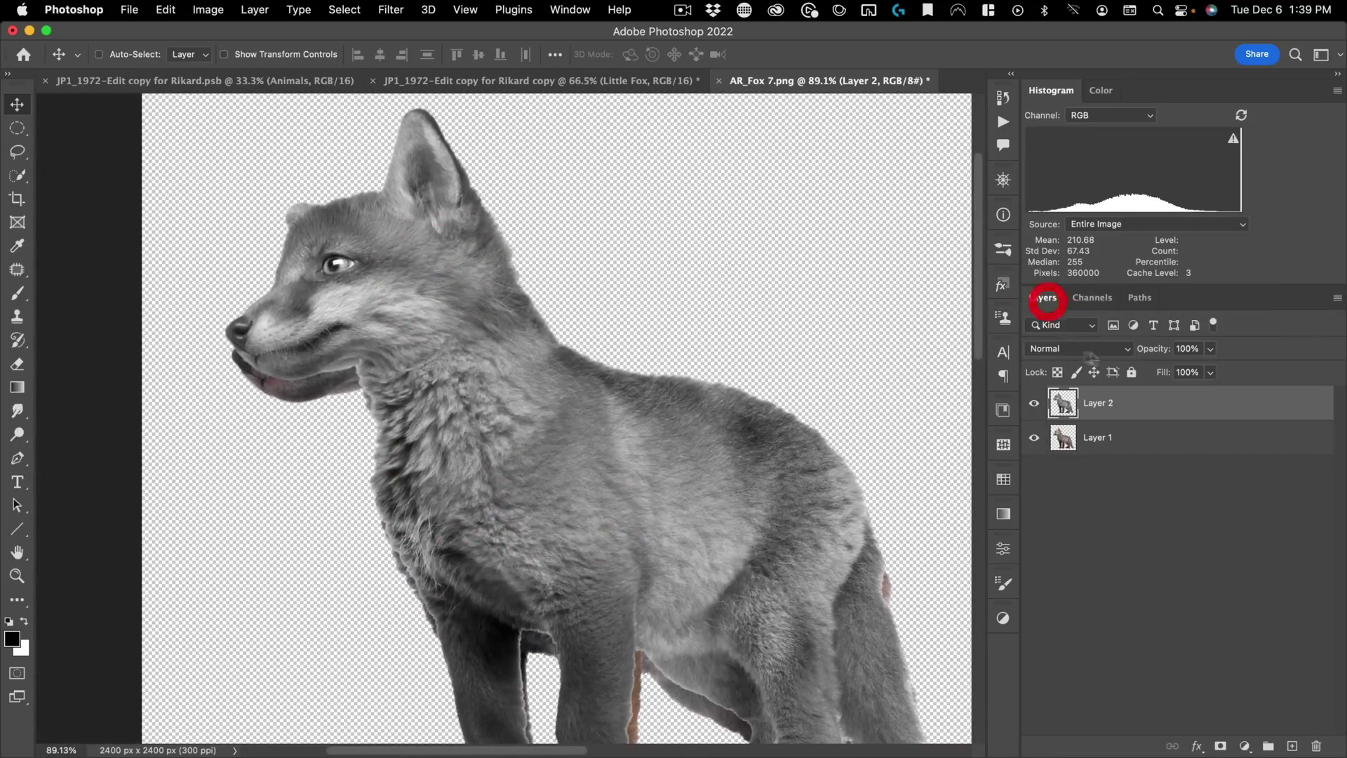
left_click(1046, 347)
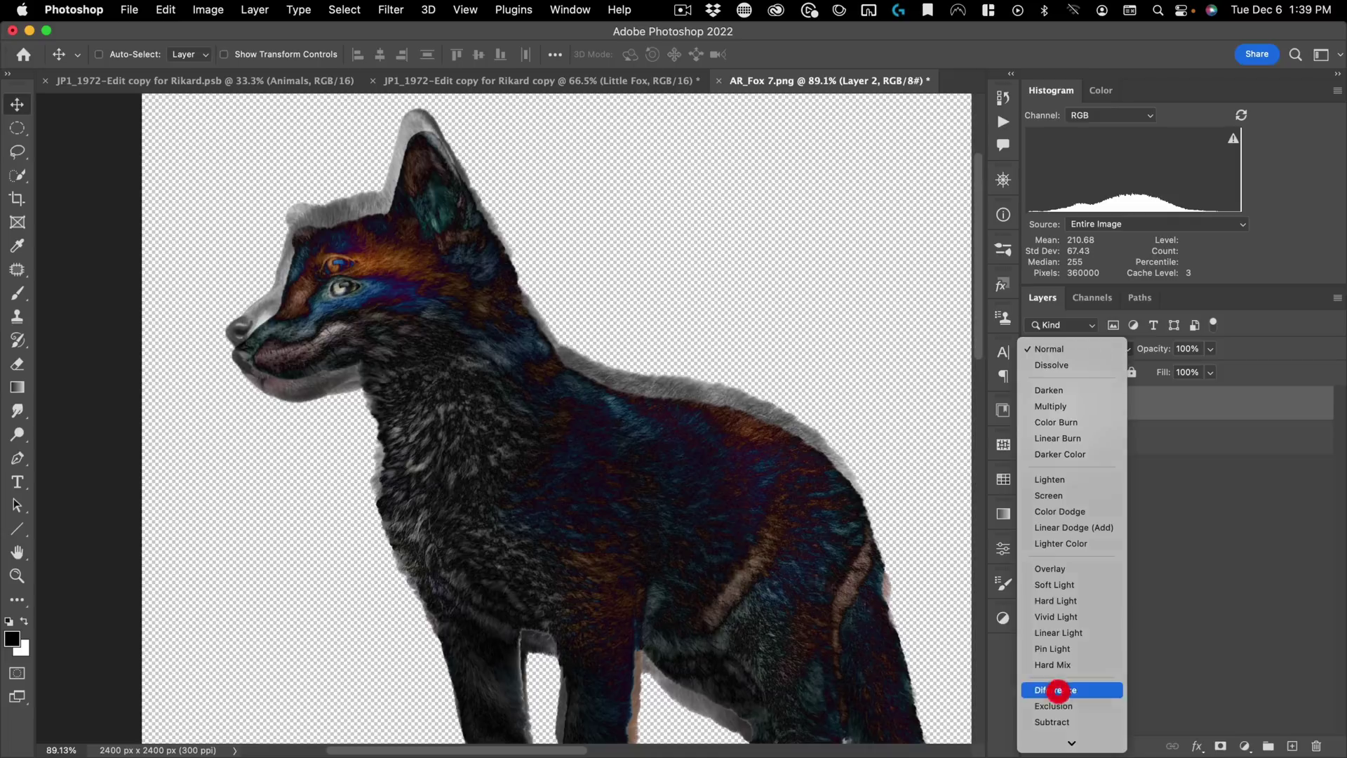
left_click(1058, 691)
mouse_move(465, 338)
left_mouse_down()
mouse_move(471, 364)
mouse_move(472, 351)
left_mouse_up()
left_click(1097, 348)
left_click(1103, 18)
Step: Apply Curves to the grayscale layer for near black-and-white contrast, with the black point at input 142 and the white point just above it
left_click_drag(302, 237, 445, 159)
left_click_drag(485, 244, 540, 204)
key("super+m")
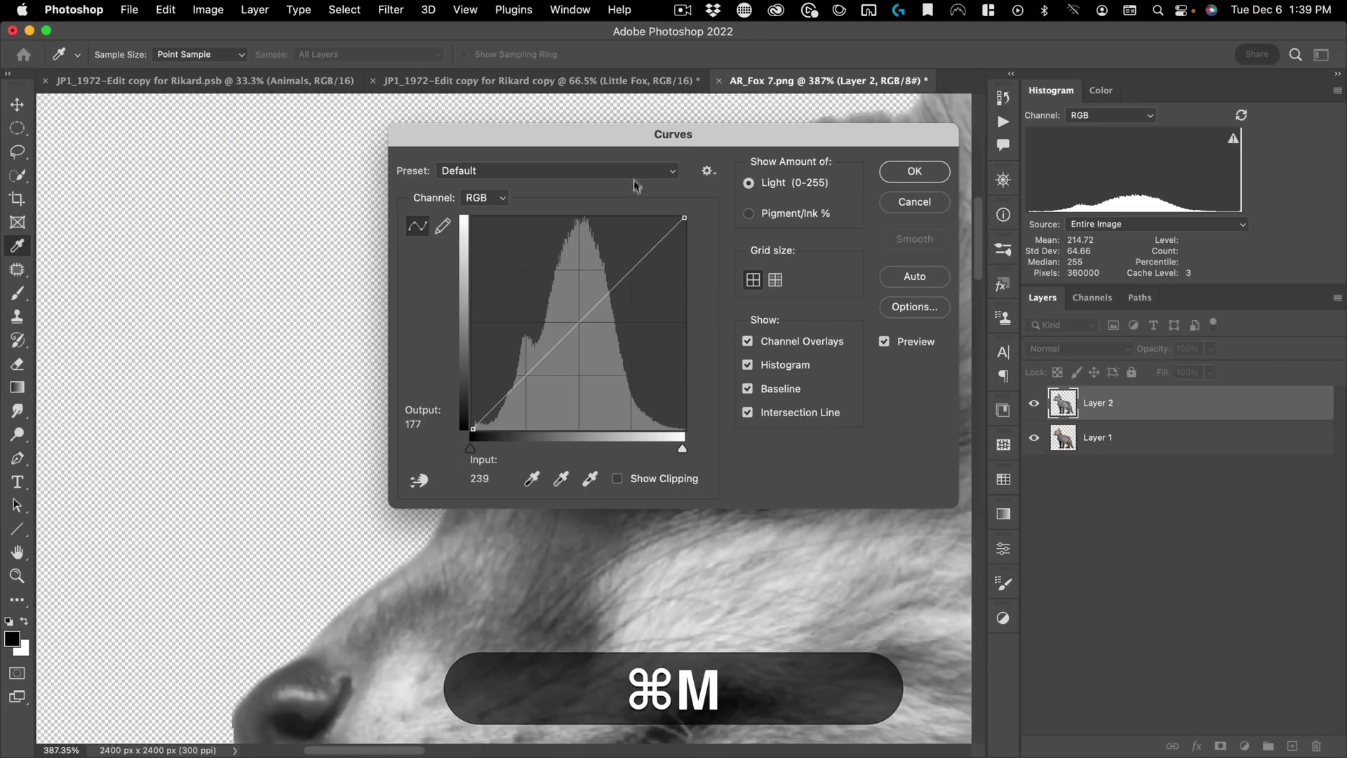
left_click_drag(629, 150, 938, 313)
left_click_drag(988, 615, 910, 608)
left_click_drag(779, 609, 899, 613)
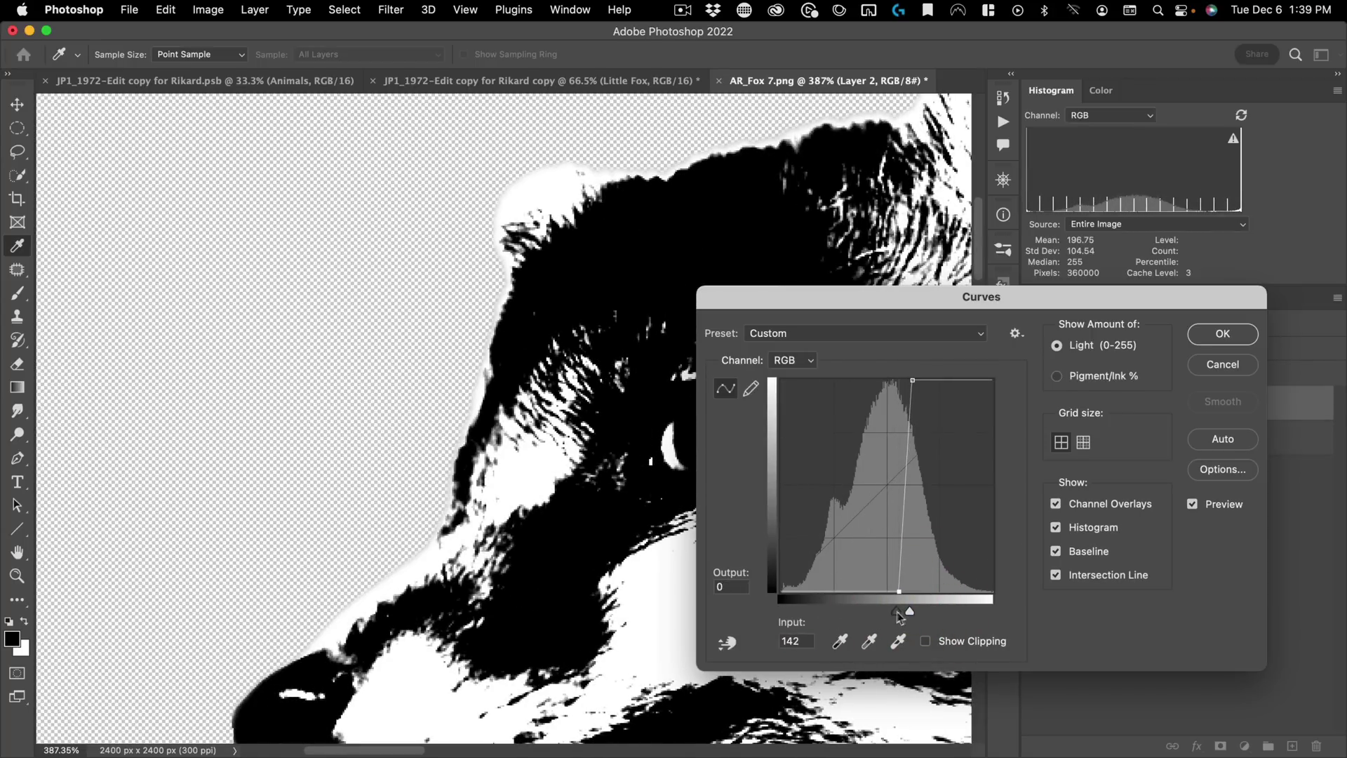
left_click(1220, 333)
Step: Load the high-contrast fox's RGB composite channel as a selection and return to the layer stack
left_click(1096, 299)
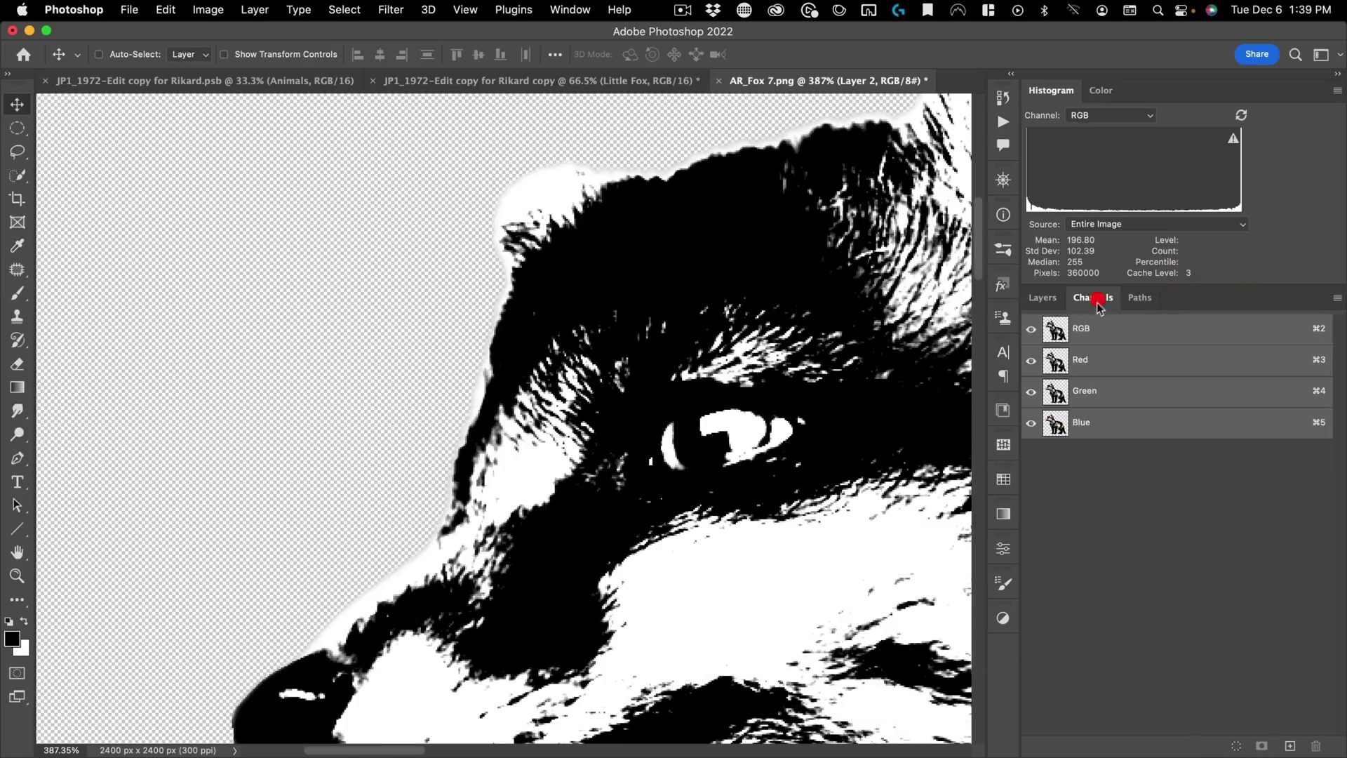
left_click(1055, 329, "super")
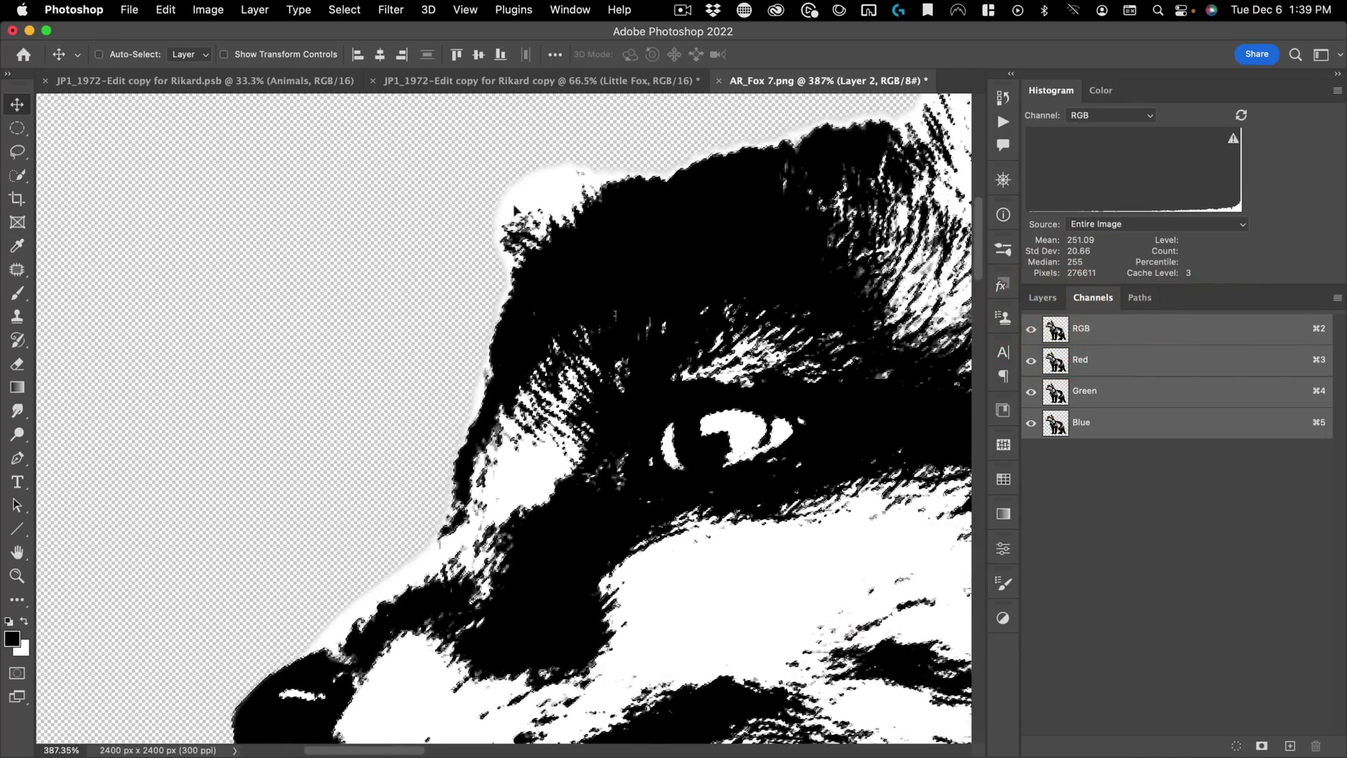
left_click(1043, 297)
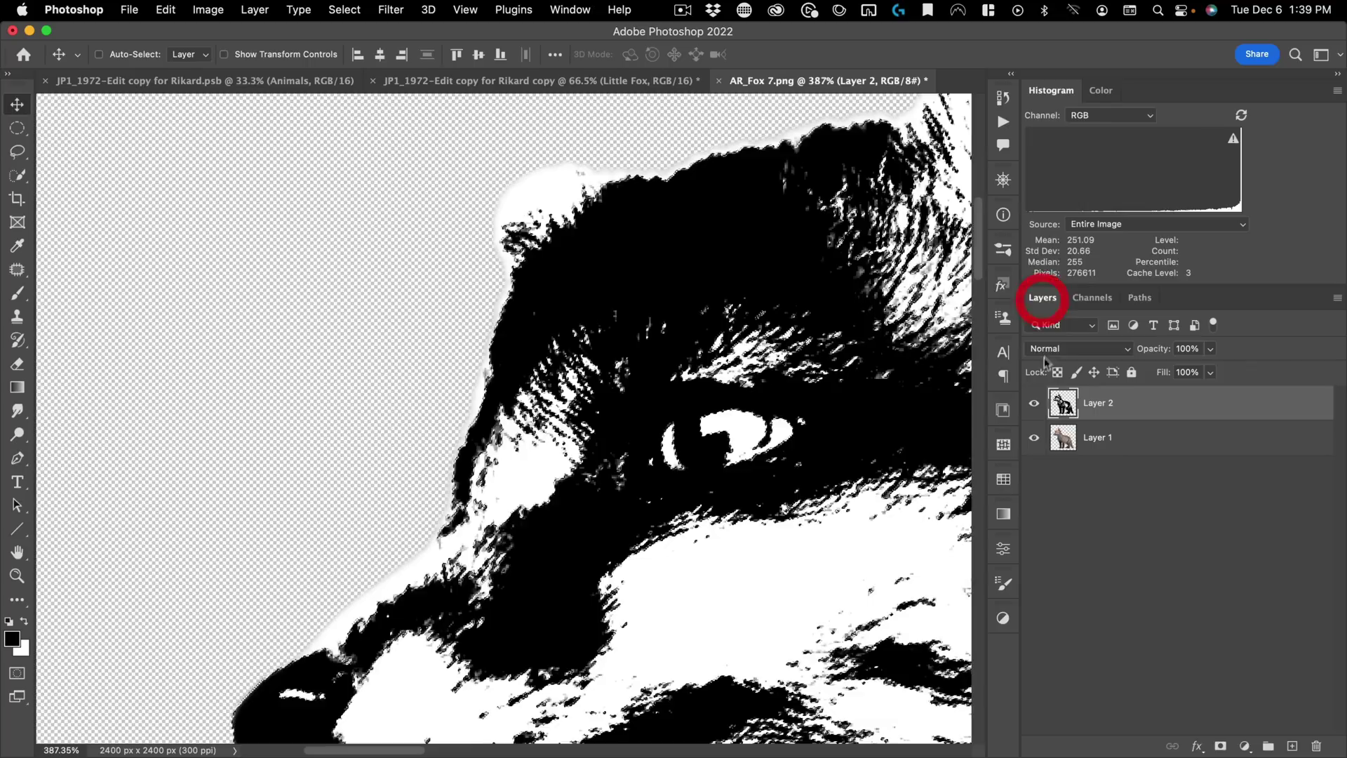
Step: Hide the high-contrast layer, select the original fox layer and set up a soft 67 px Eraser
left_click(1034, 403)
left_click(1097, 437)
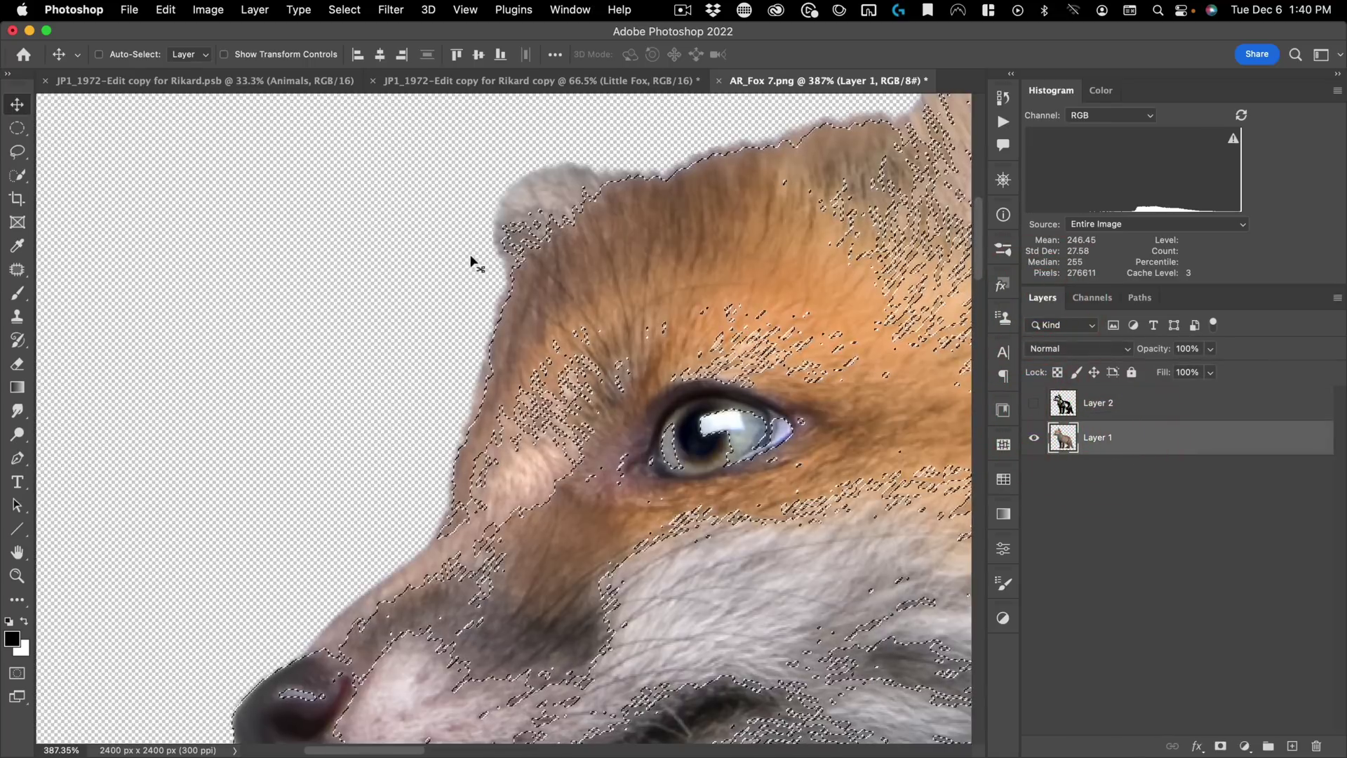
key("e")
right_click(428, 267)
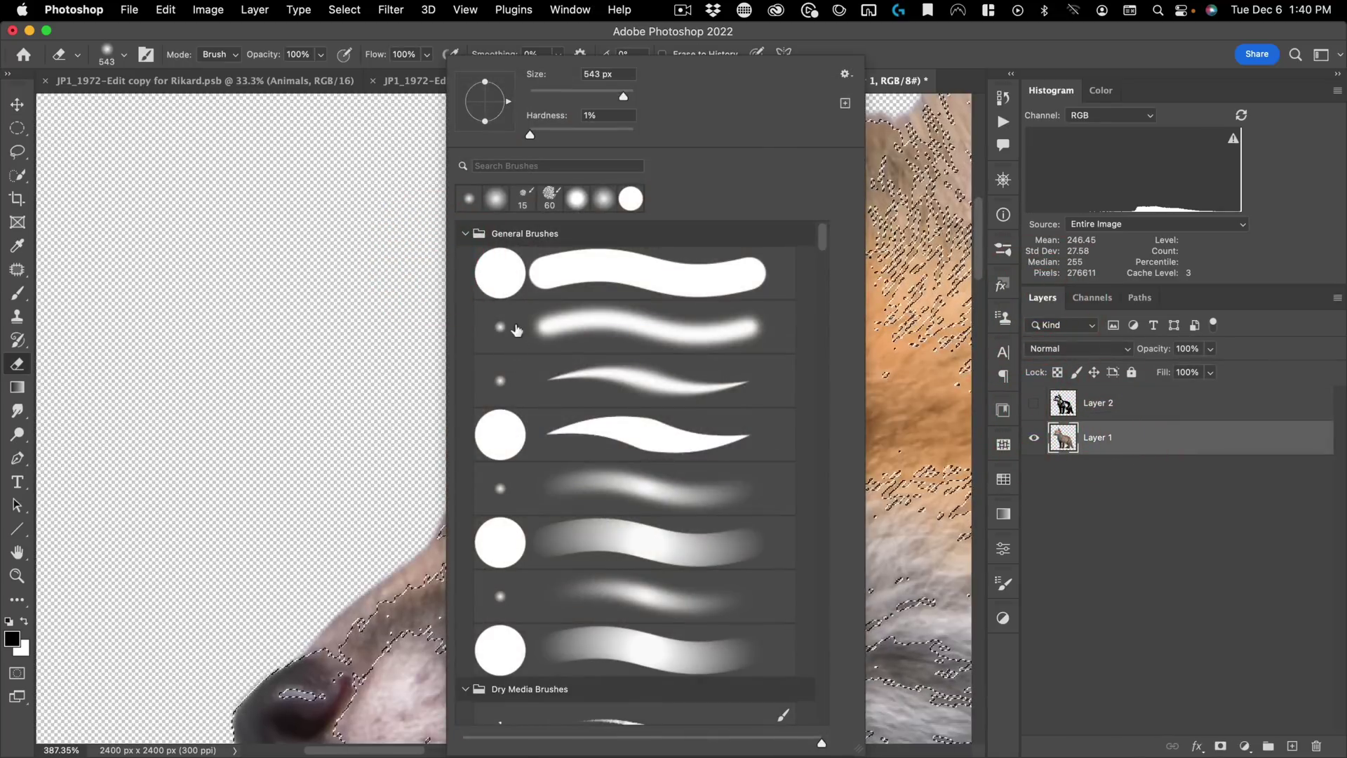
left_click_drag(339, 358, 61, 331, "ctrl+alt")
left_click_drag(330, 308, 144, 324, "ctrl+alt")
mouse_move(531, 232)
left_mouse_down("ctrl+alt")
mouse_move(356, 243)
mouse_move(284, 263)
left_mouse_up("ctrl+alt")
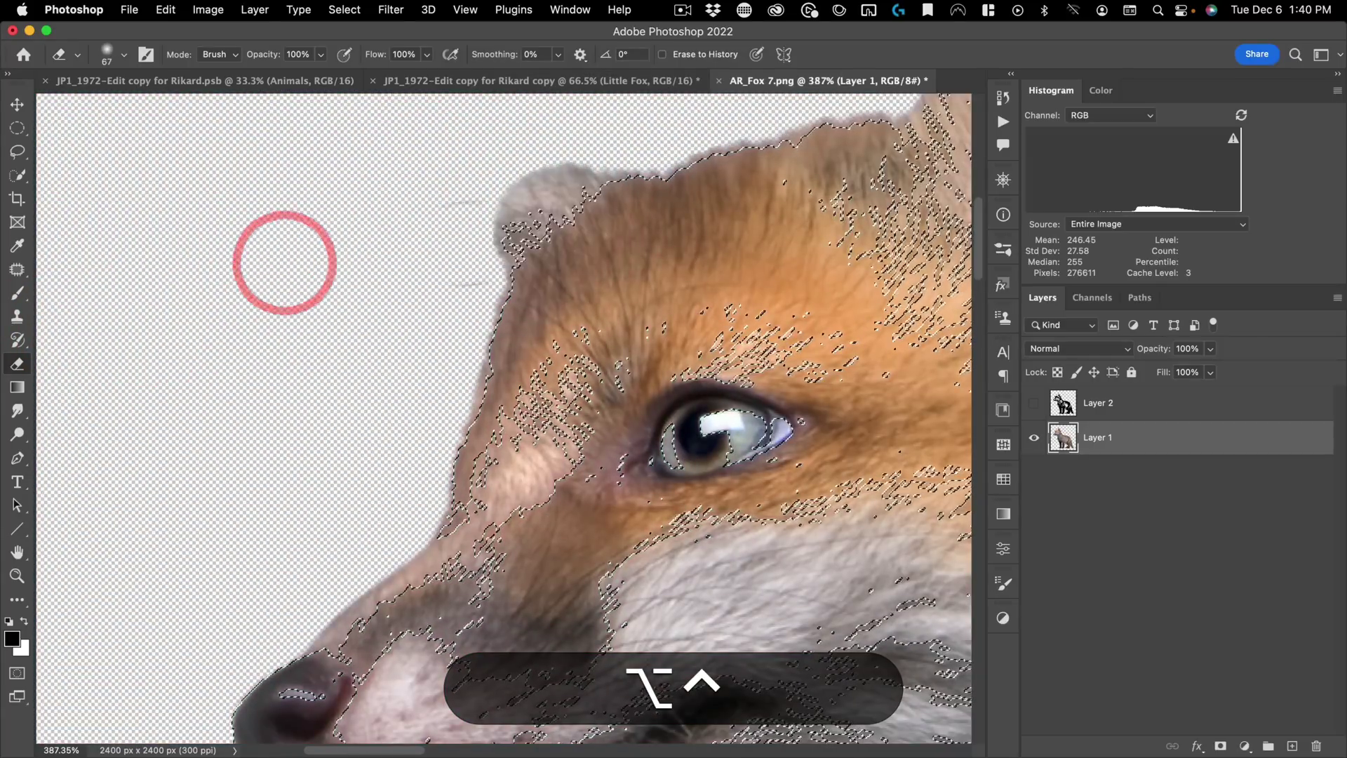
Step: Erase the leftover far ear above the fox's forehead through the loaded selection, and deselect
mouse_move(440, 249)
left_mouse_down()
mouse_move(562, 176)
mouse_move(594, 175)
left_mouse_up()
left_click(620, 129)
left_click(569, 175)
left_click(632, 139)
left_click(482, 253)
left_click(408, 235)
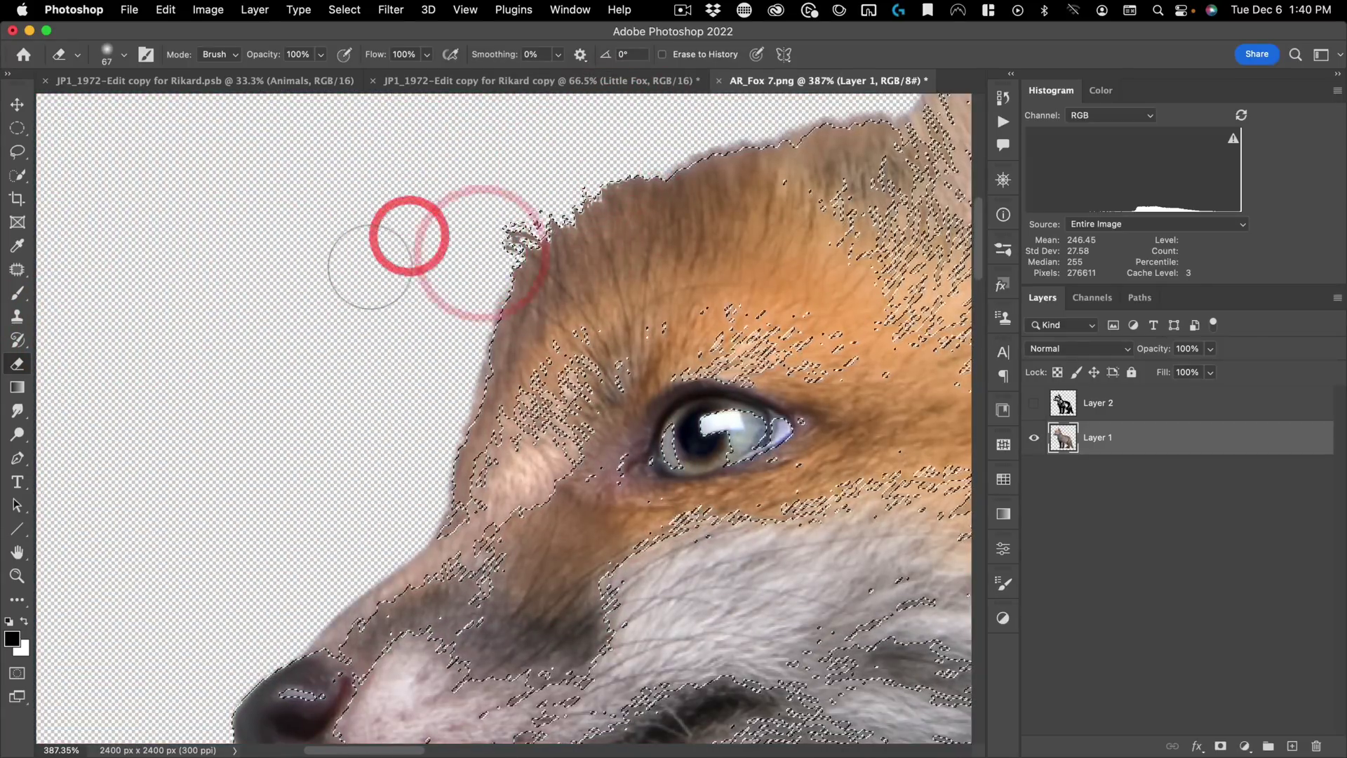
key("super+d")
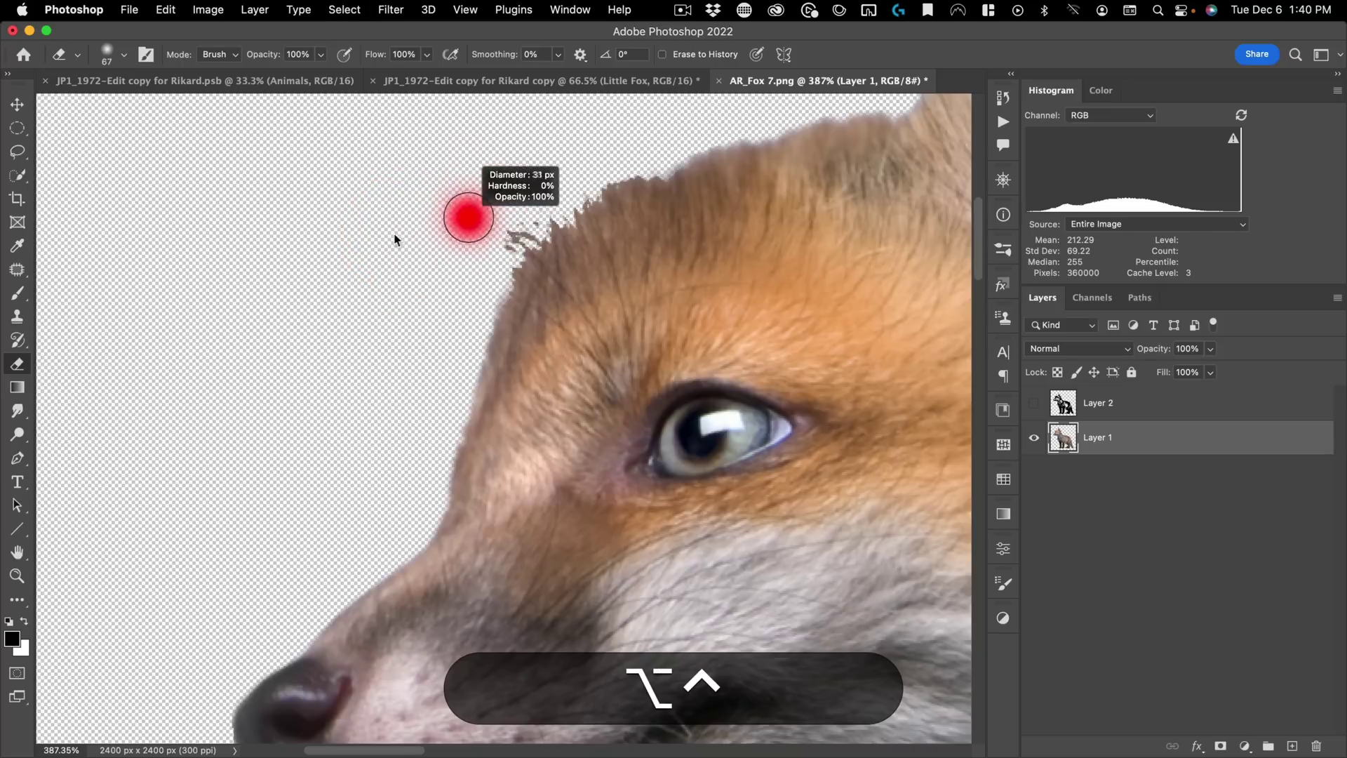
Step: Erase the remaining stray fur fragments along the fox's forehead with a small 19 px soft Eraser
left_click(532, 215)
left_click(508, 243)
left_click(544, 205)
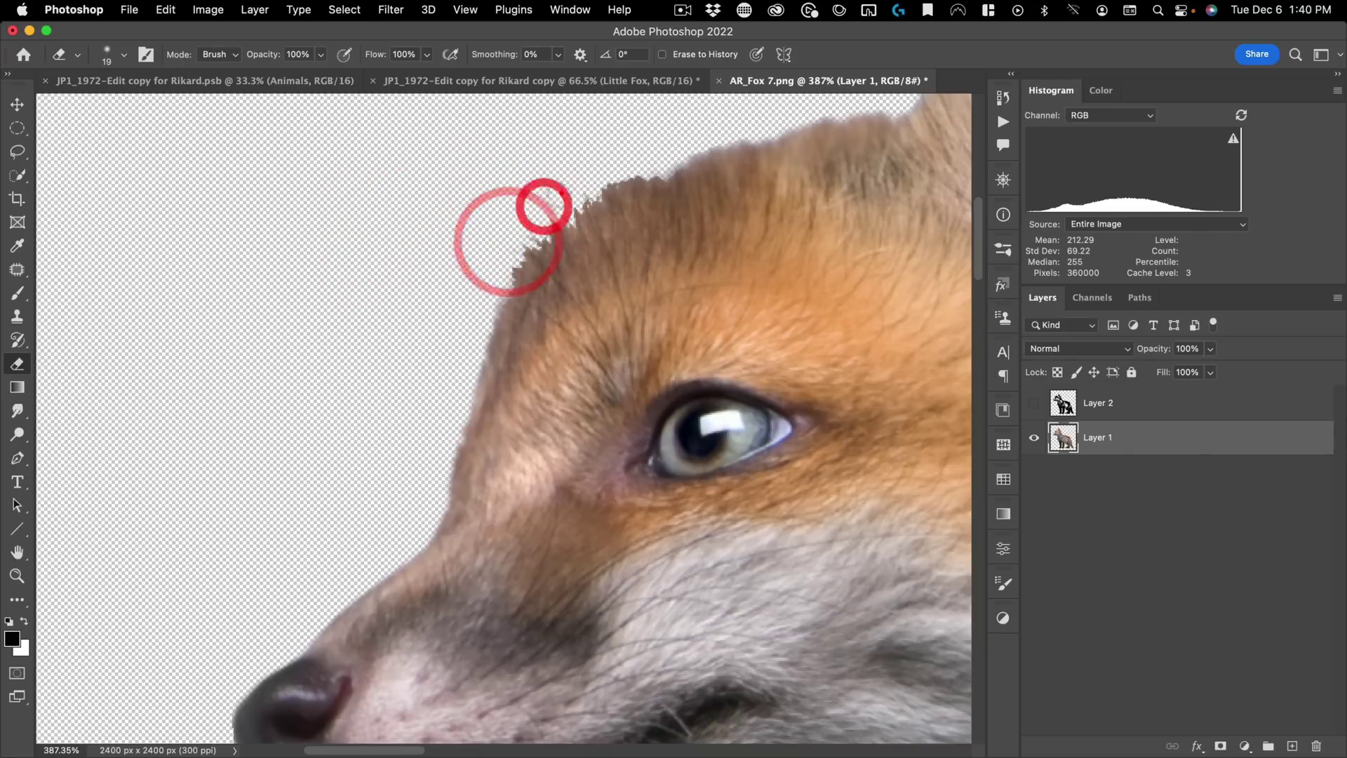
left_click(561, 193)
left_click(562, 185)
left_click_drag(562, 187, 484, 263)
Step: Duplicate the cleaned fox layer and shift the lower copy toward the muzzle so its ear shows behind the head
key("v")
left_click_drag(667, 312, 634, 319)
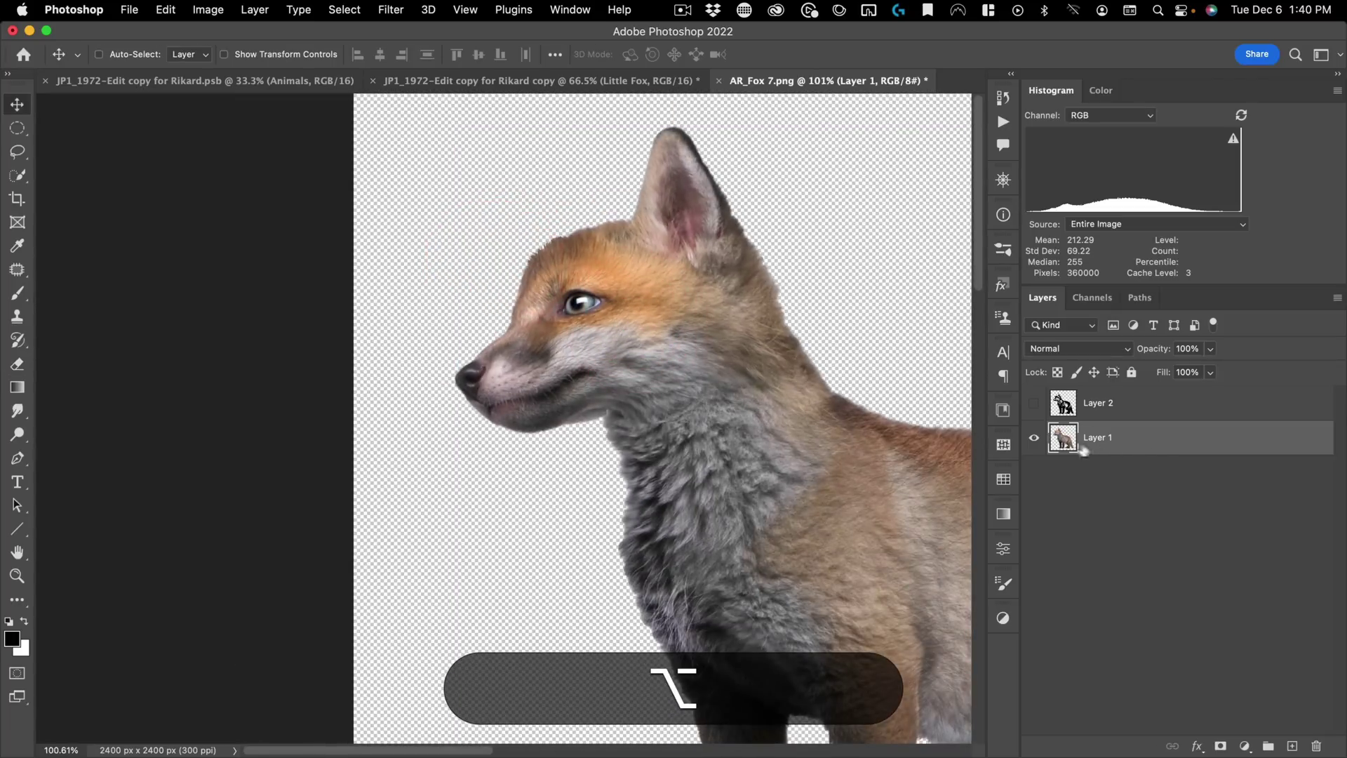
left_click_drag(1094, 443, 1293, 746)
left_click(1081, 484)
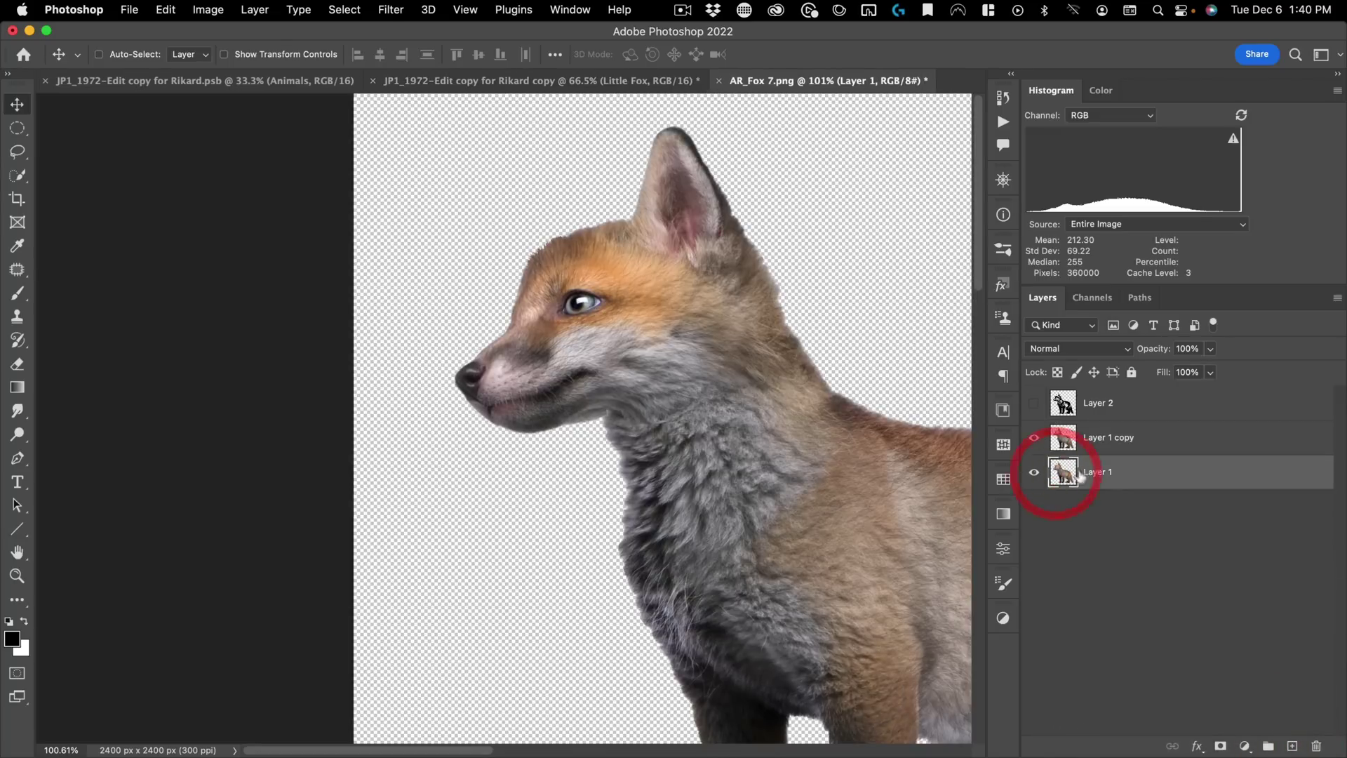
left_click_drag(662, 275, 587, 297)
Step: Transform the lower fox copy so its ear fits as the far ear behind the fox's head
key("super+t")
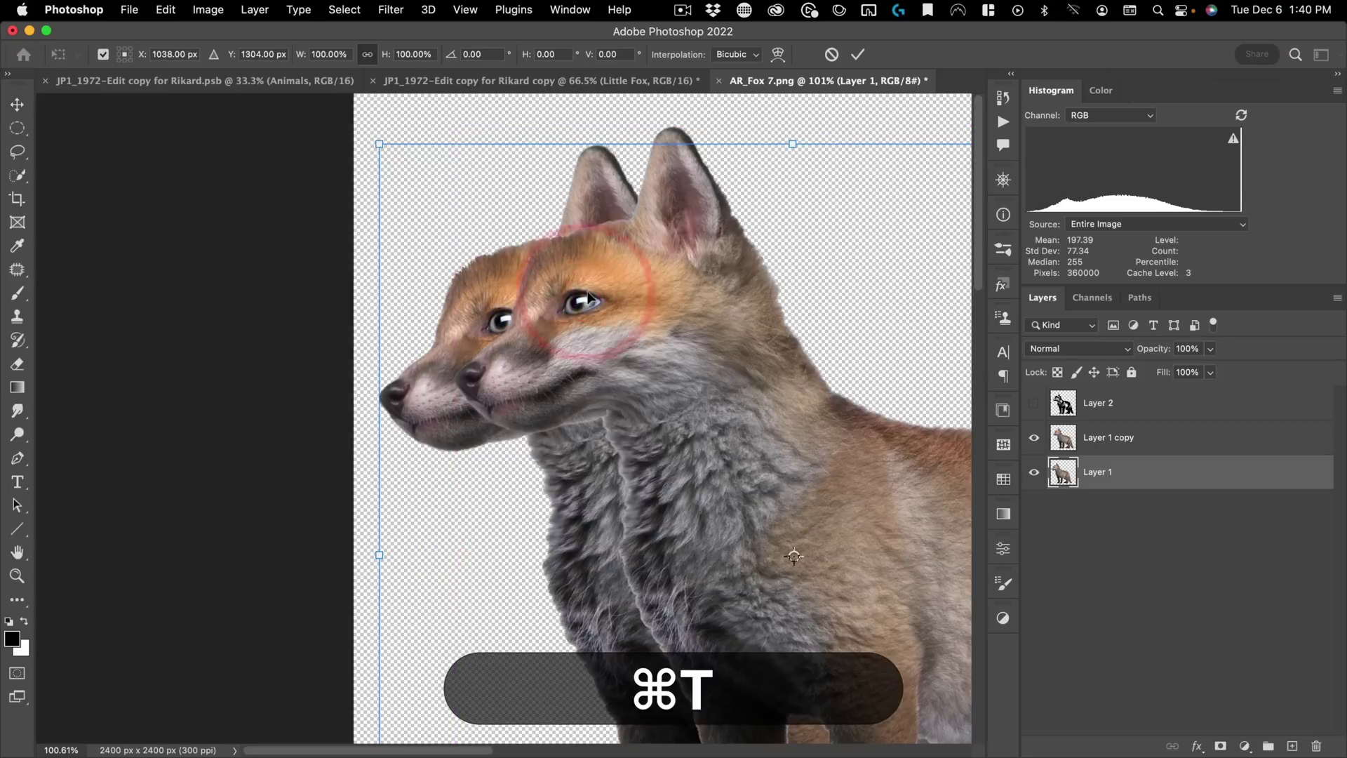
left_click_drag(608, 217, 593, 151)
left_click_drag(436, 126, 396, 168)
mouse_move(616, 285)
left_mouse_down()
mouse_move(603, 261)
mouse_move(603, 276)
left_mouse_up()
left_click_drag(430, 132, 429, 147)
left_click_drag(626, 324, 638, 295)
double_click(617, 292)
left_click_drag(628, 211, 631, 272)
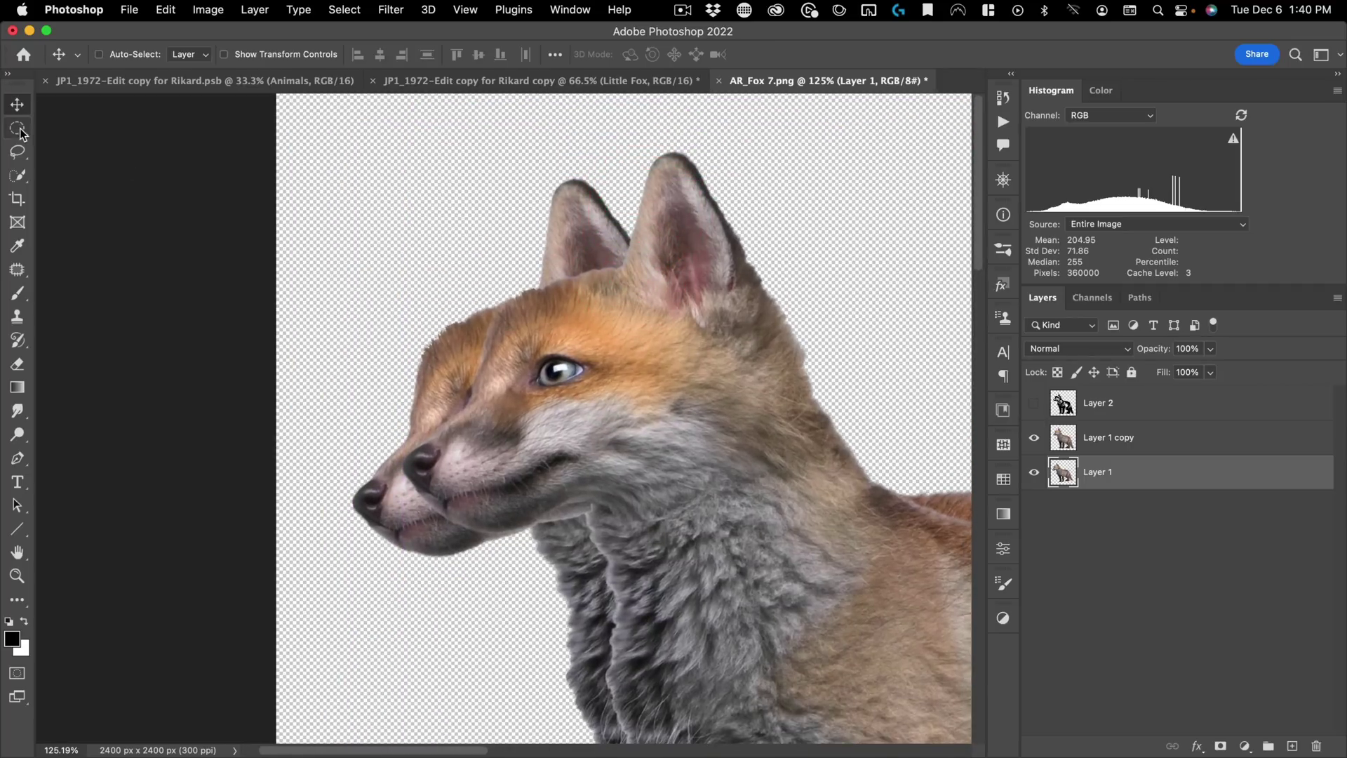
Step: Lasso the far ear, mask the lower fox copy to that selection, and nudge the ear into place
left_click(18, 152)
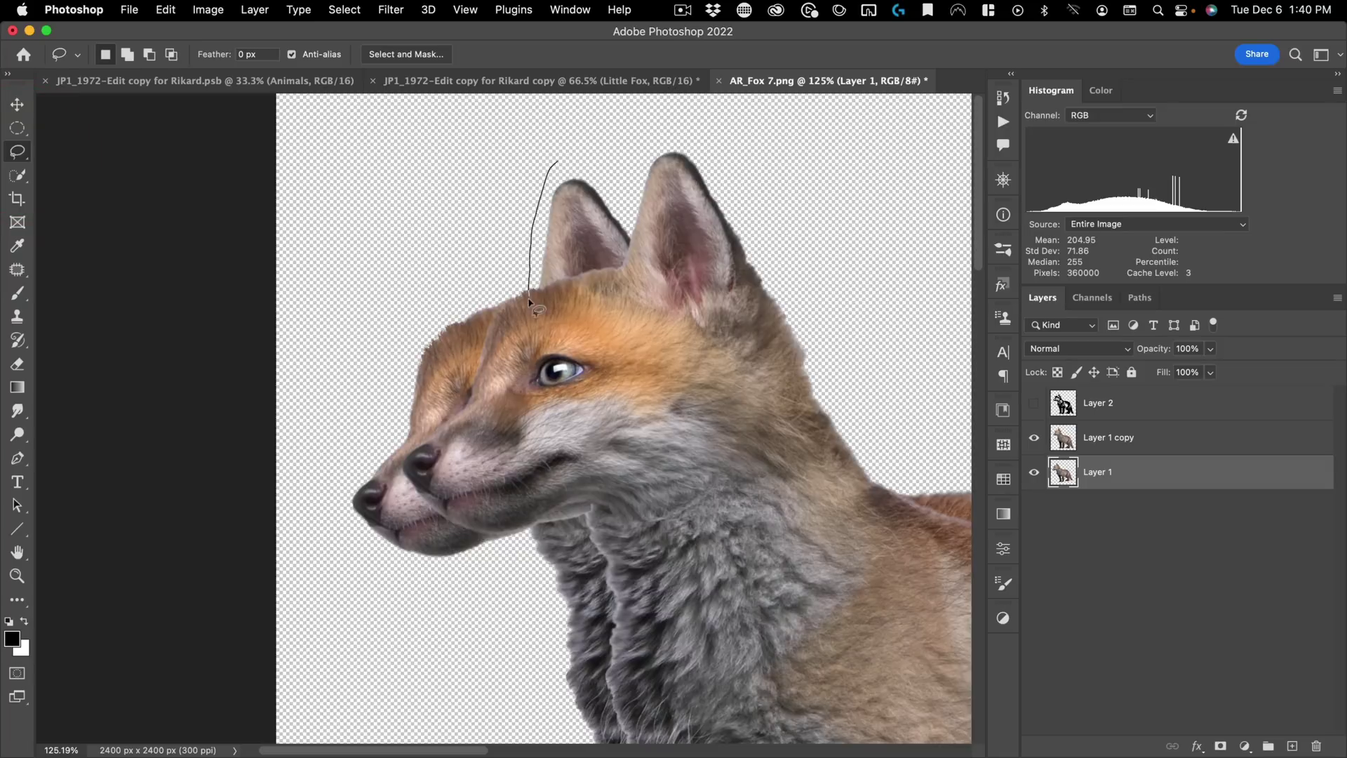
left_click_drag(593, 159, 572, 157)
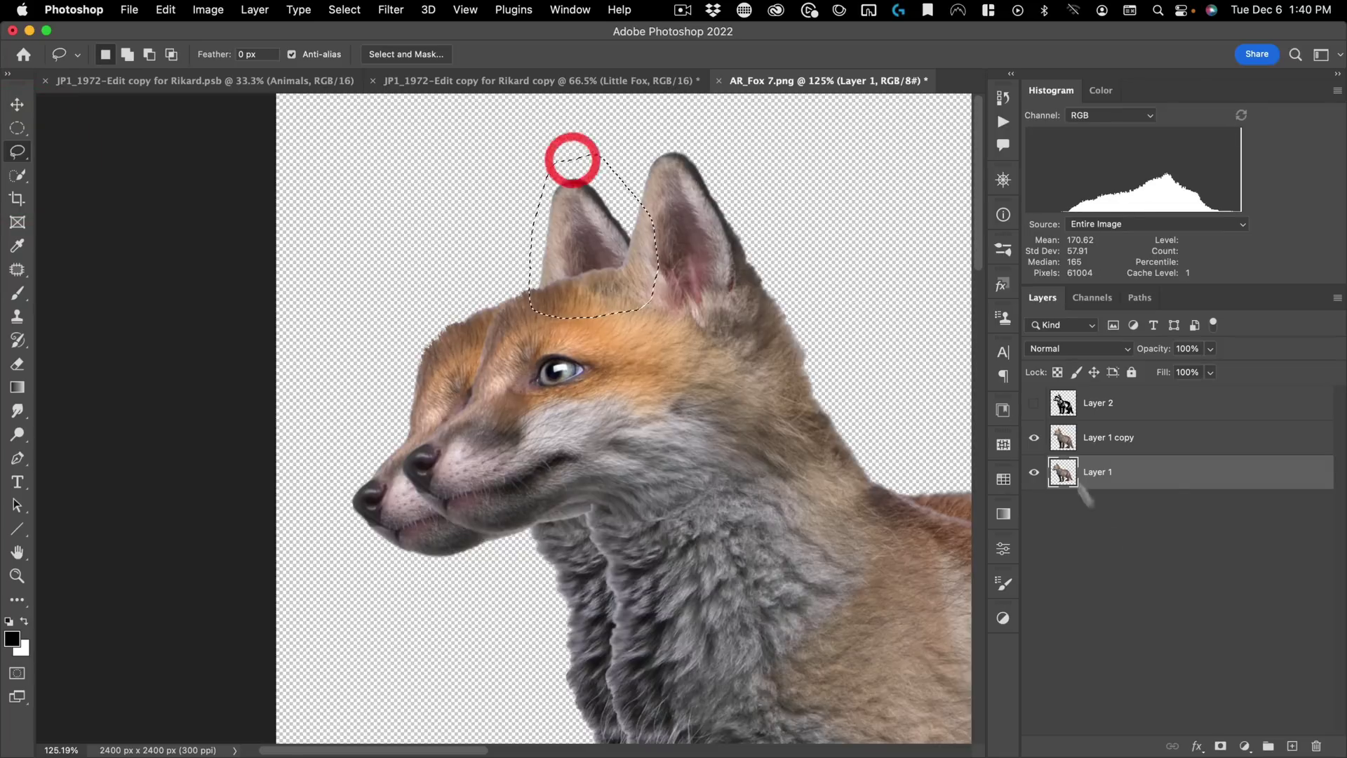
left_click(1230, 744)
left_click_drag(456, 386, 407, 442)
left_click_drag(572, 438, 447, 292)
left_click_drag(549, 293, 596, 335)
key("v")
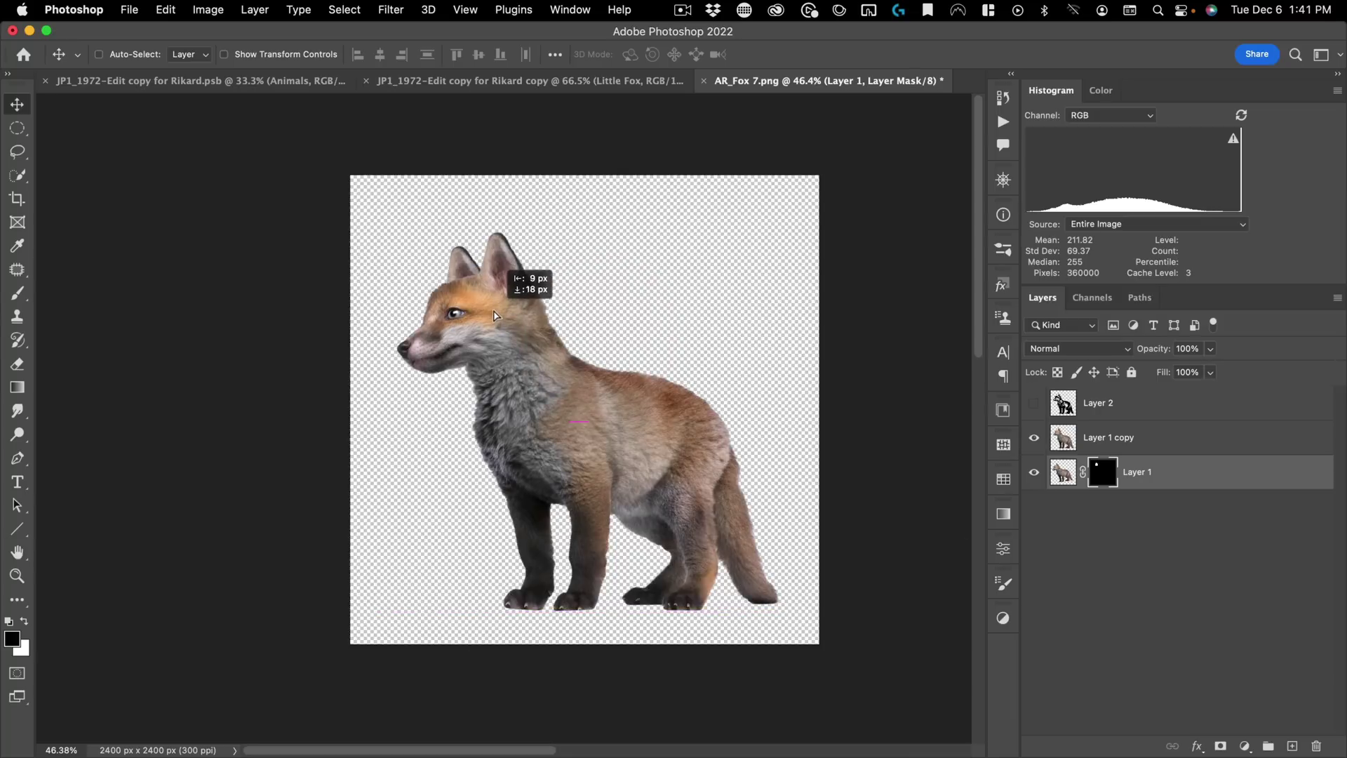
key("Down")
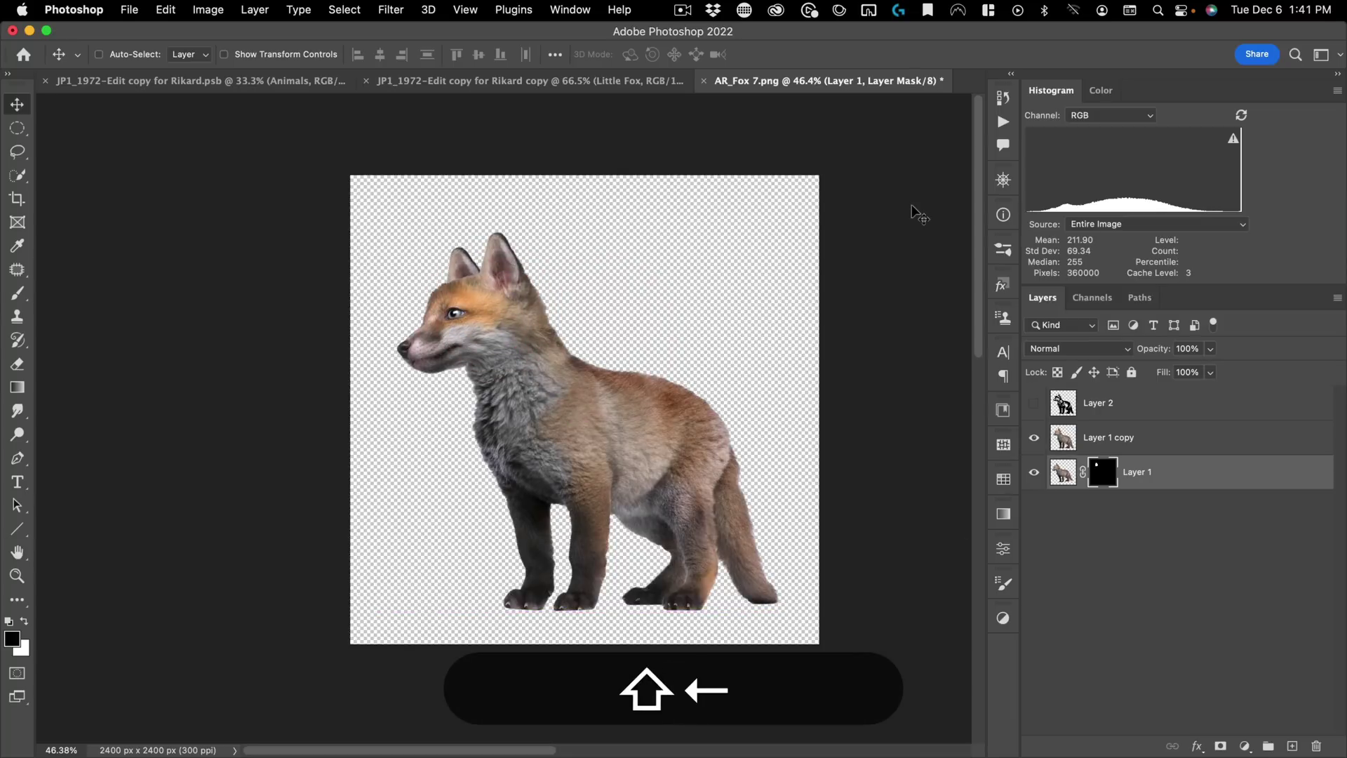
Step: Convert the two fox layers into one Smart Object and bring it into the forest composite document
left_click(1123, 437, "shift")
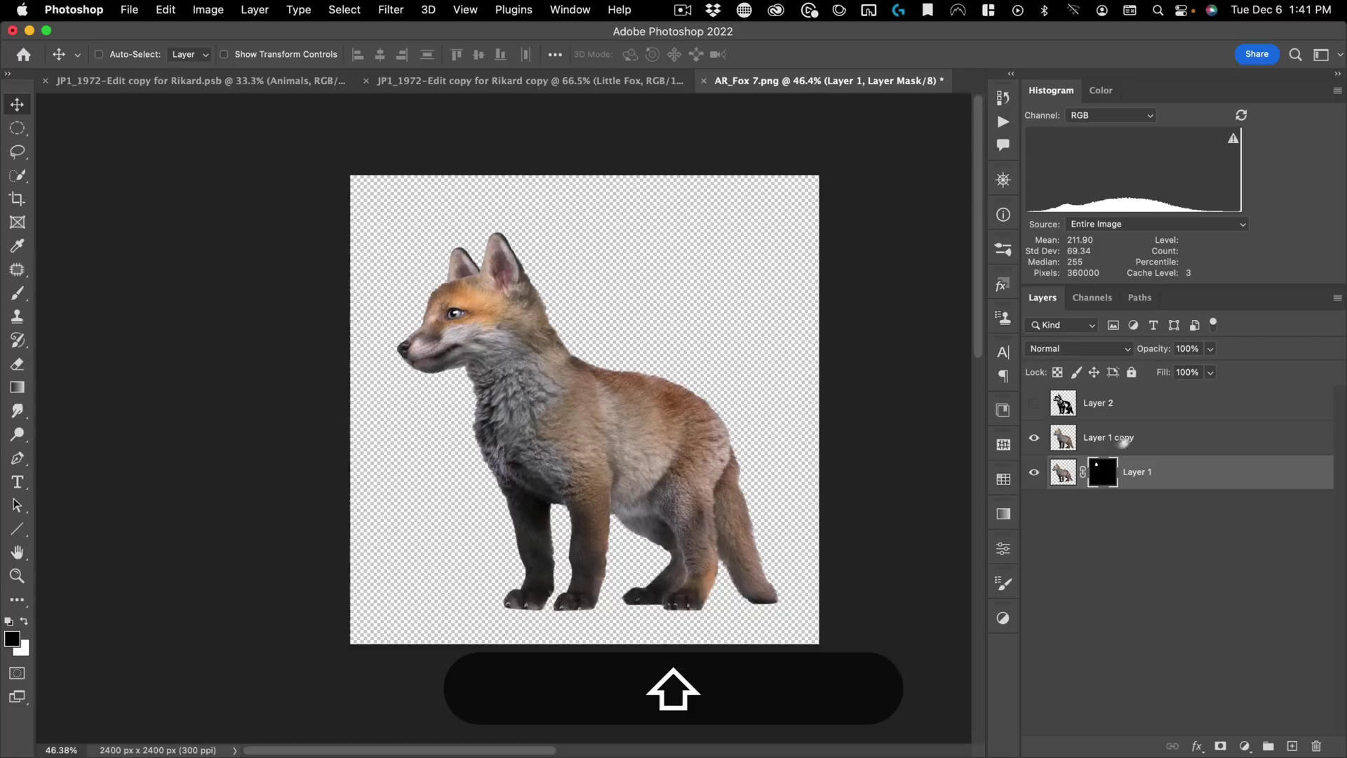
right_click(1175, 440)
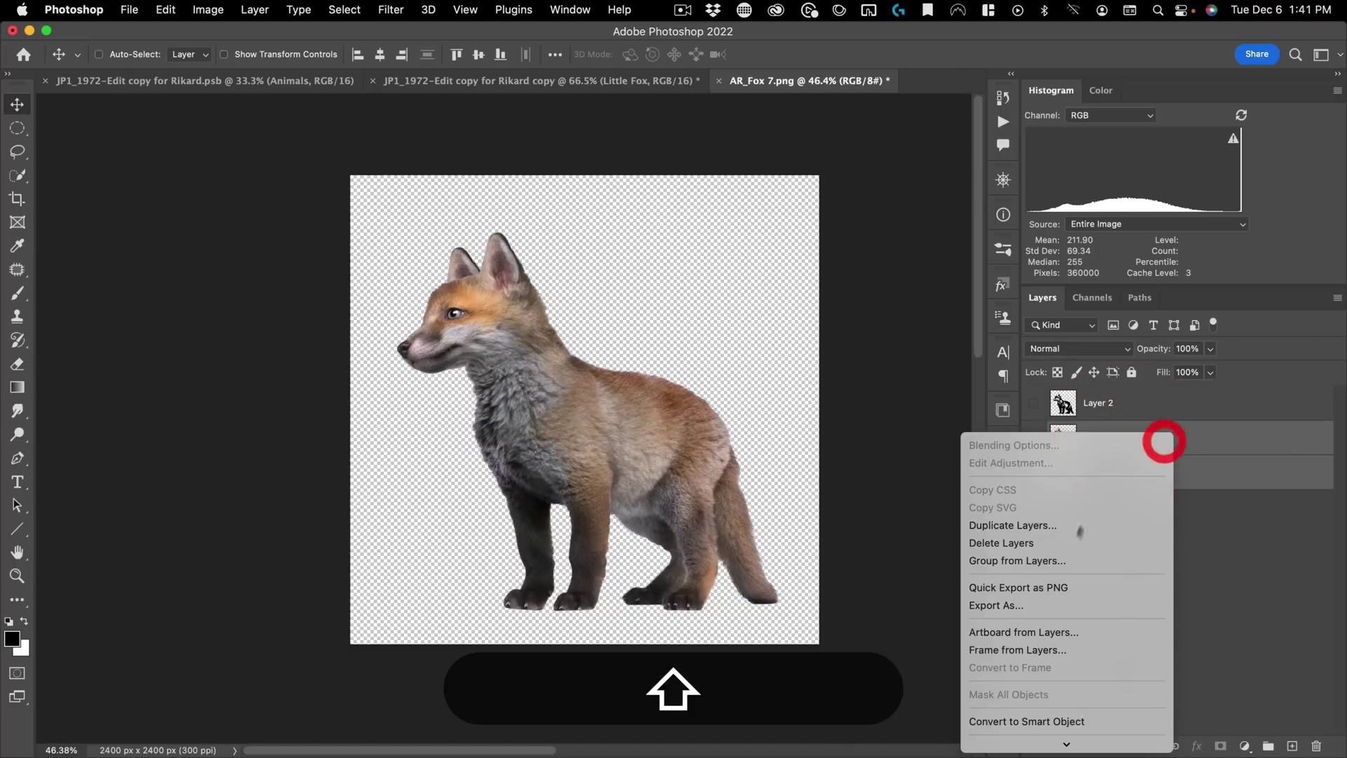
left_click(1032, 723)
left_click_drag(793, 81, 622, 271)
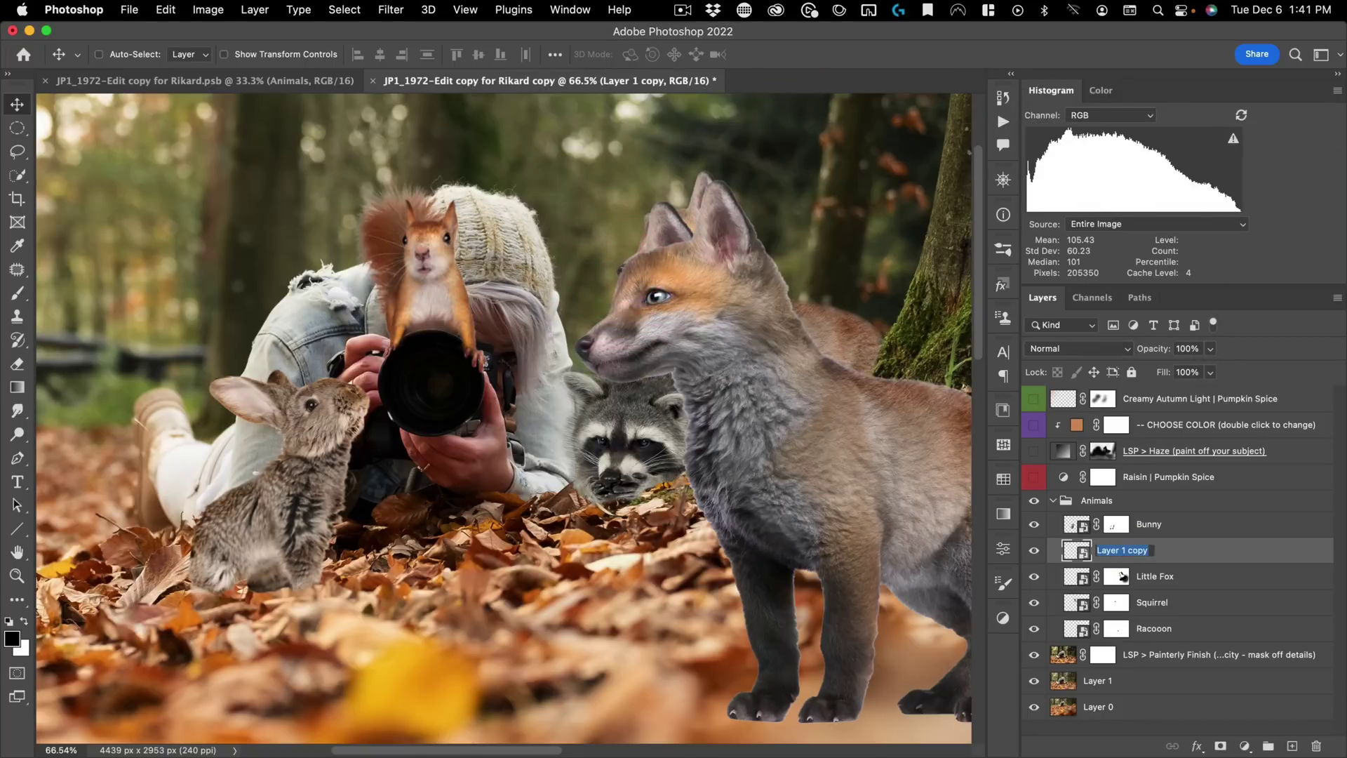
Step: Rename the placed layer as fox and set its blend mode to Difference
type("fox")
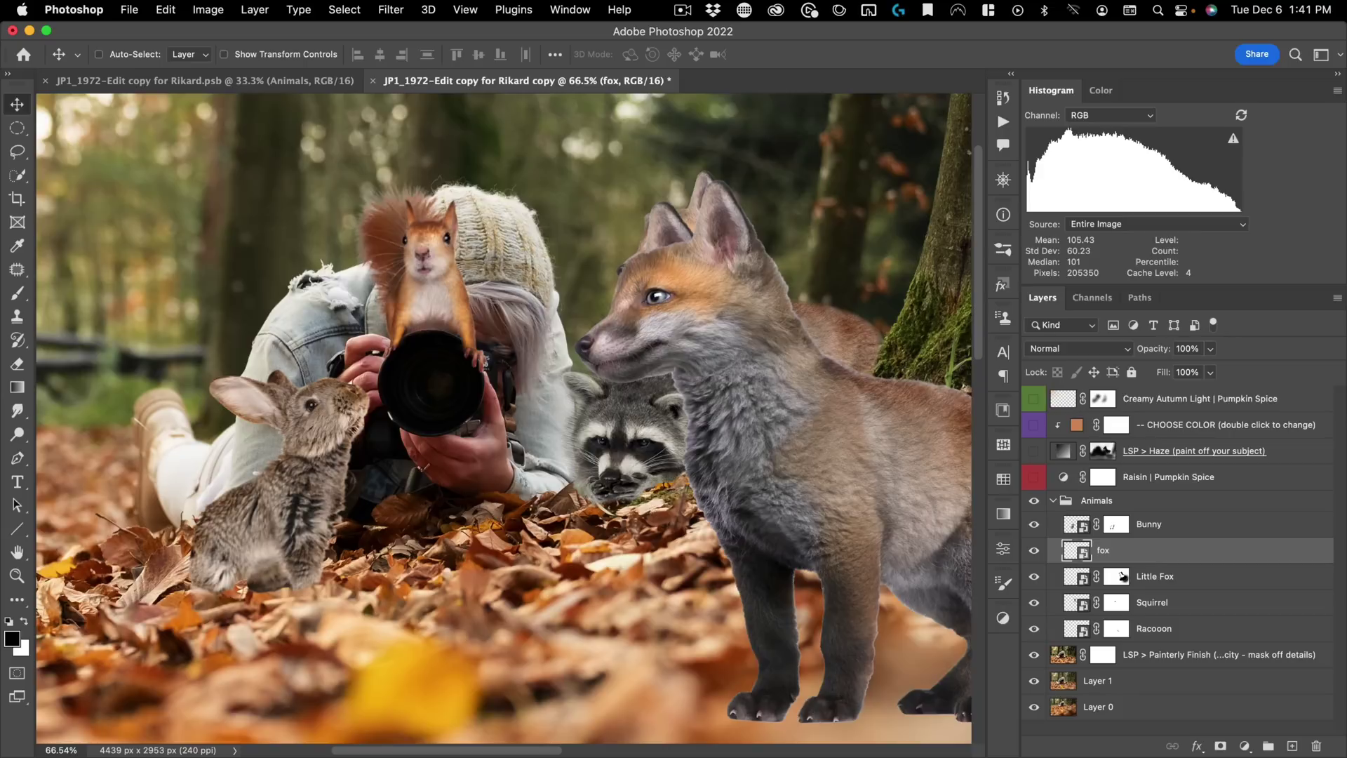
left_click(1115, 351)
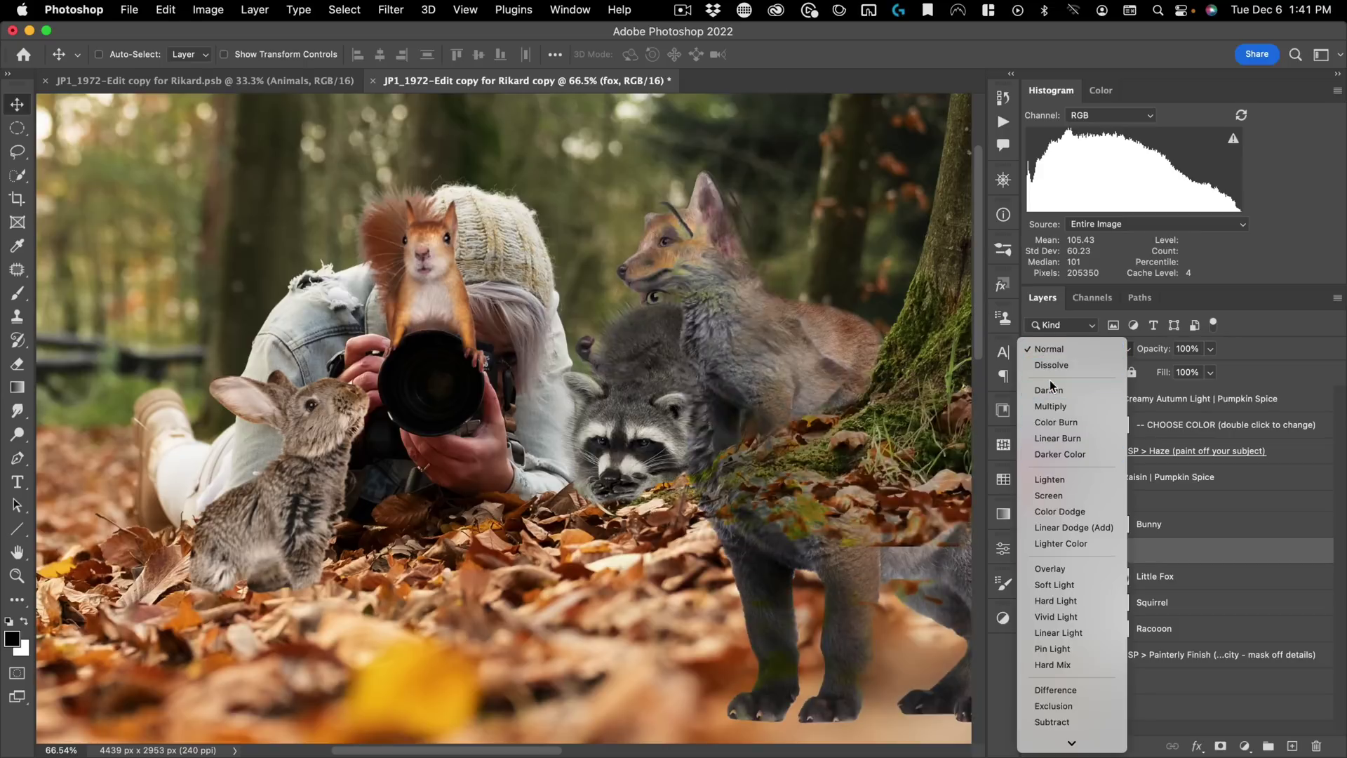
left_click(1053, 690)
Step: Scale down and move the new fox so that it overlaps the Little Fox in the composite
key("super+t")
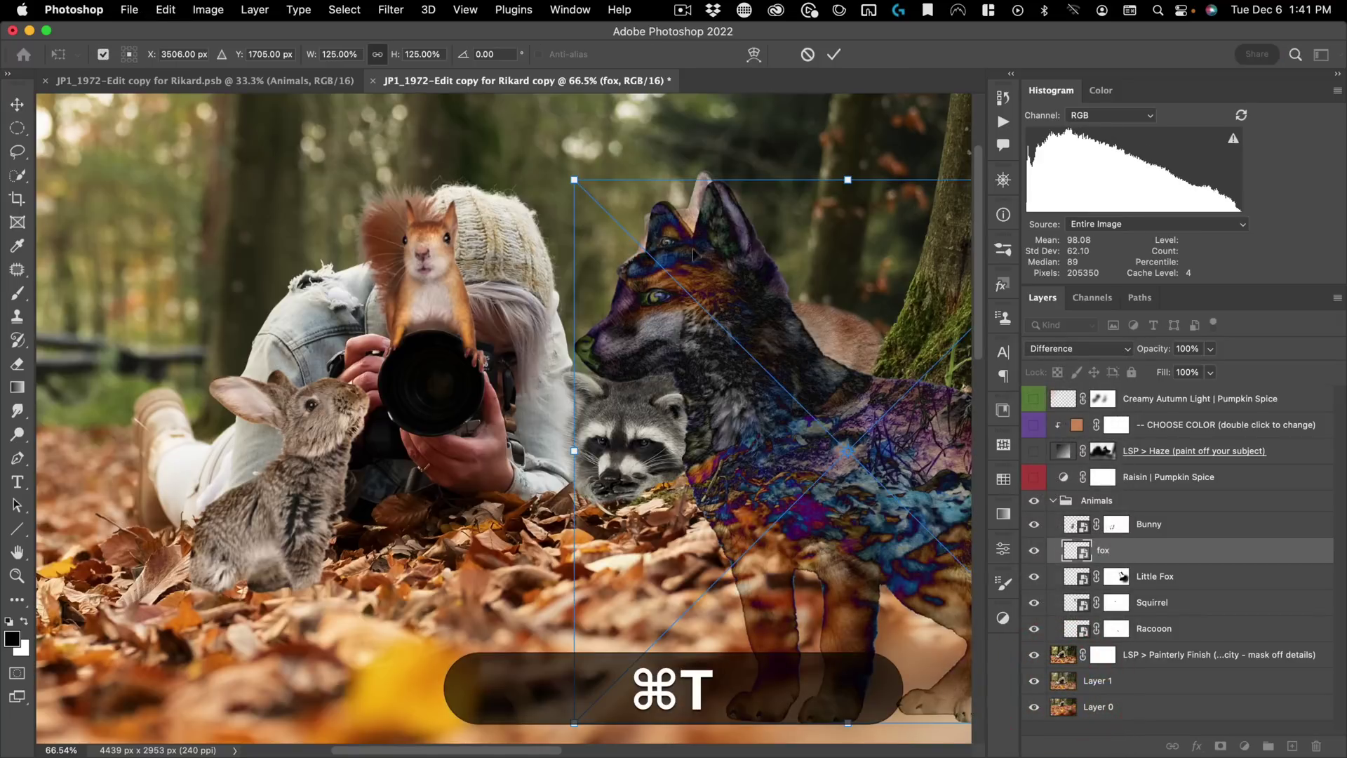
left_click_drag(694, 308, 701, 242)
left_click_drag(701, 270, 798, 302)
left_click_drag(800, 297, 735, 275)
left_click_drag(398, 386, 540, 356)
scroll(541, 355, "down", 10)
mouse_move(295, 169)
left_mouse_down()
mouse_move(311, 166)
mouse_move(298, 168)
left_mouse_up()
left_click_drag(393, 288, 399, 281)
left_click_drag(256, 559, 254, 570)
key("Return")
Step: Fine-tune the new fox's size, rotation and position to match the Little Fox underneath, at about 75% scale
left_click_drag(358, 419, 497, 290)
left_click_drag(575, 346, 562, 351)
key("super+t")
left_click_drag(545, 302, 481, 357)
left_click_drag(153, 432, 151, 427)
left_click_drag(297, 605, 300, 604)
left_click_drag(284, 276, 288, 272)
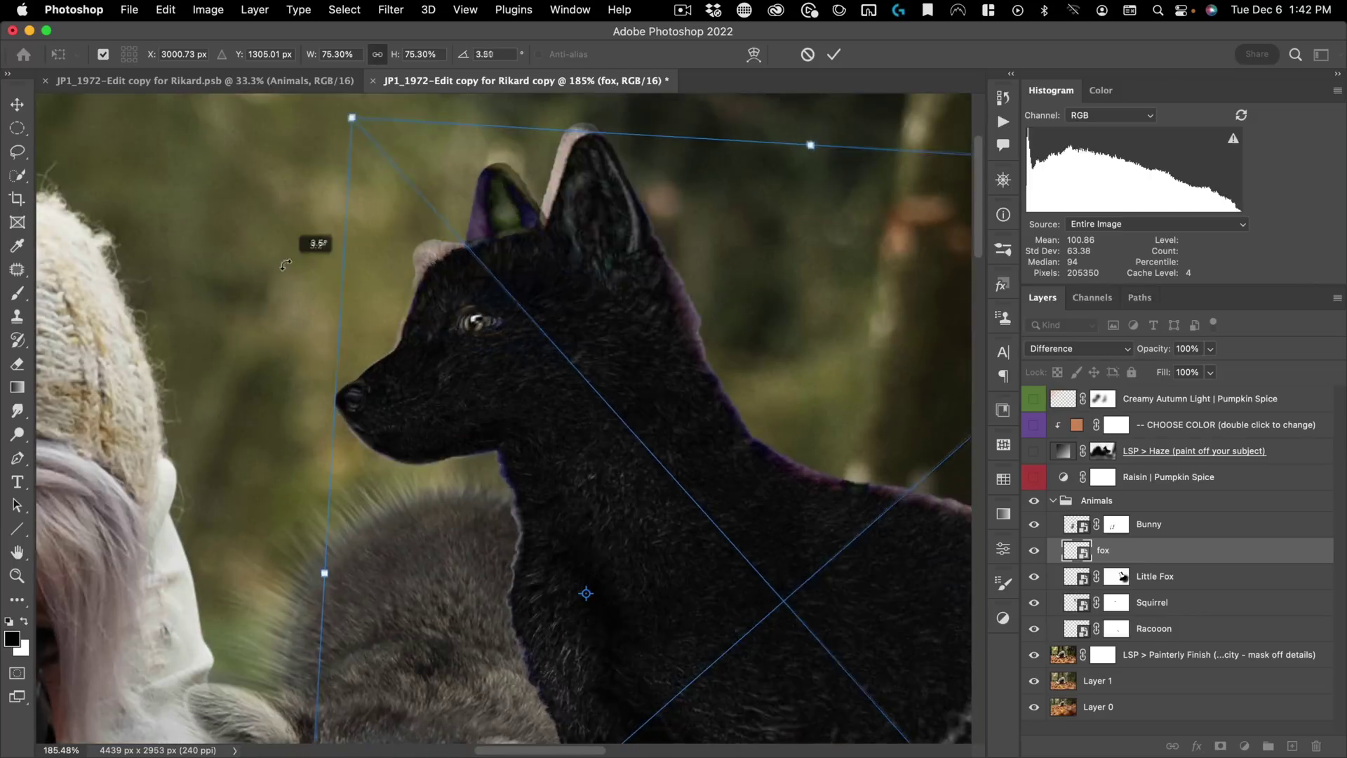
left_click_drag(344, 122, 340, 117)
left_click(469, 313)
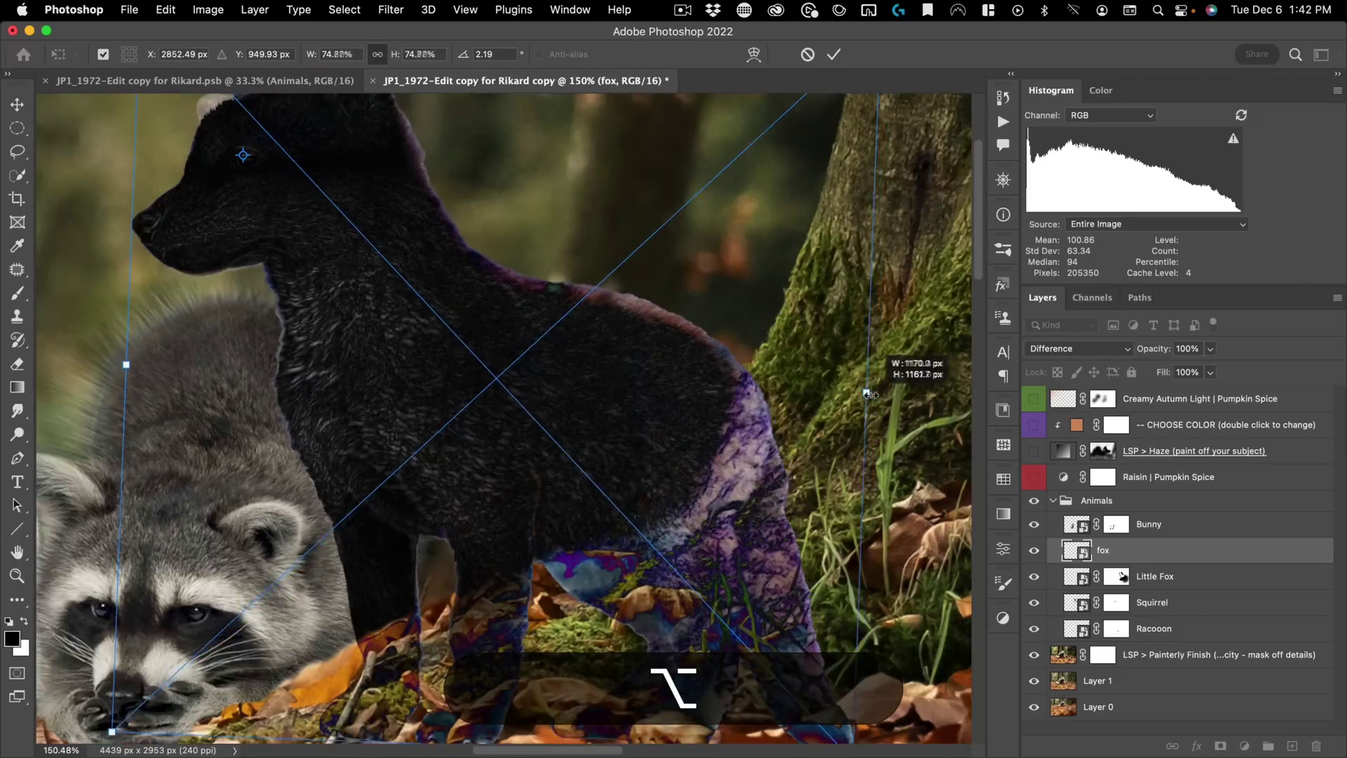
left_click_drag(884, 400, 377, 369)
scroll(377, 368, "down", 3)
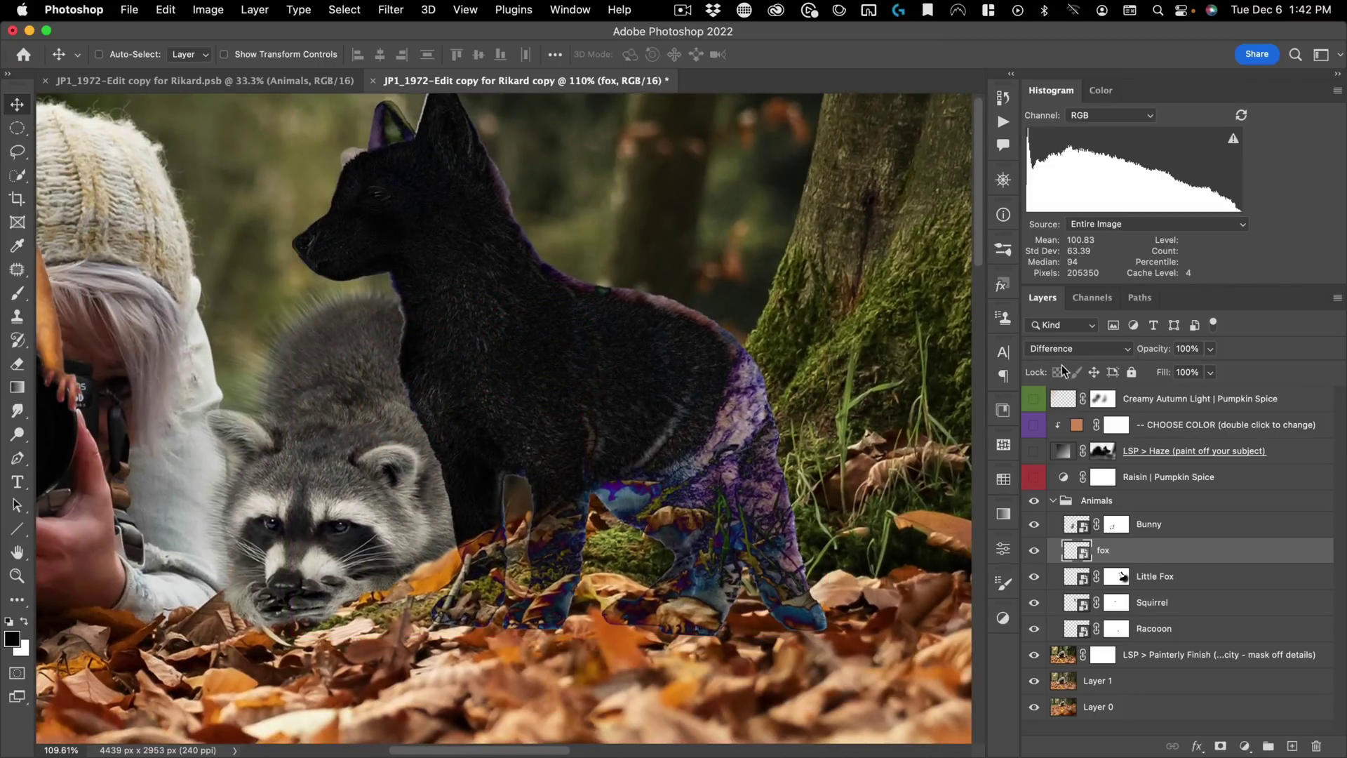
Step: Restore Normal blending on the new fox and move the Little Fox layer's mask onto it
left_click(1068, 348)
left_click(1068, 18)
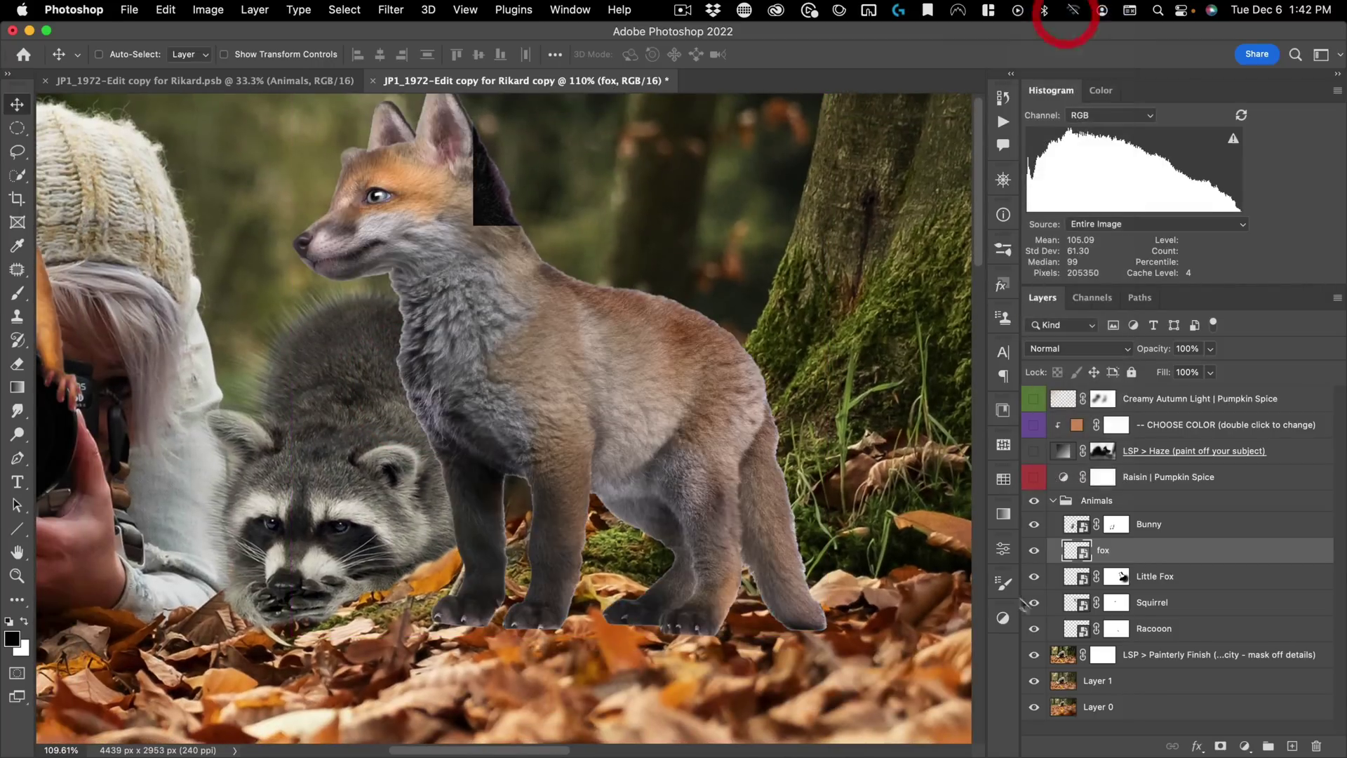
left_click_drag(1119, 578, 1127, 549)
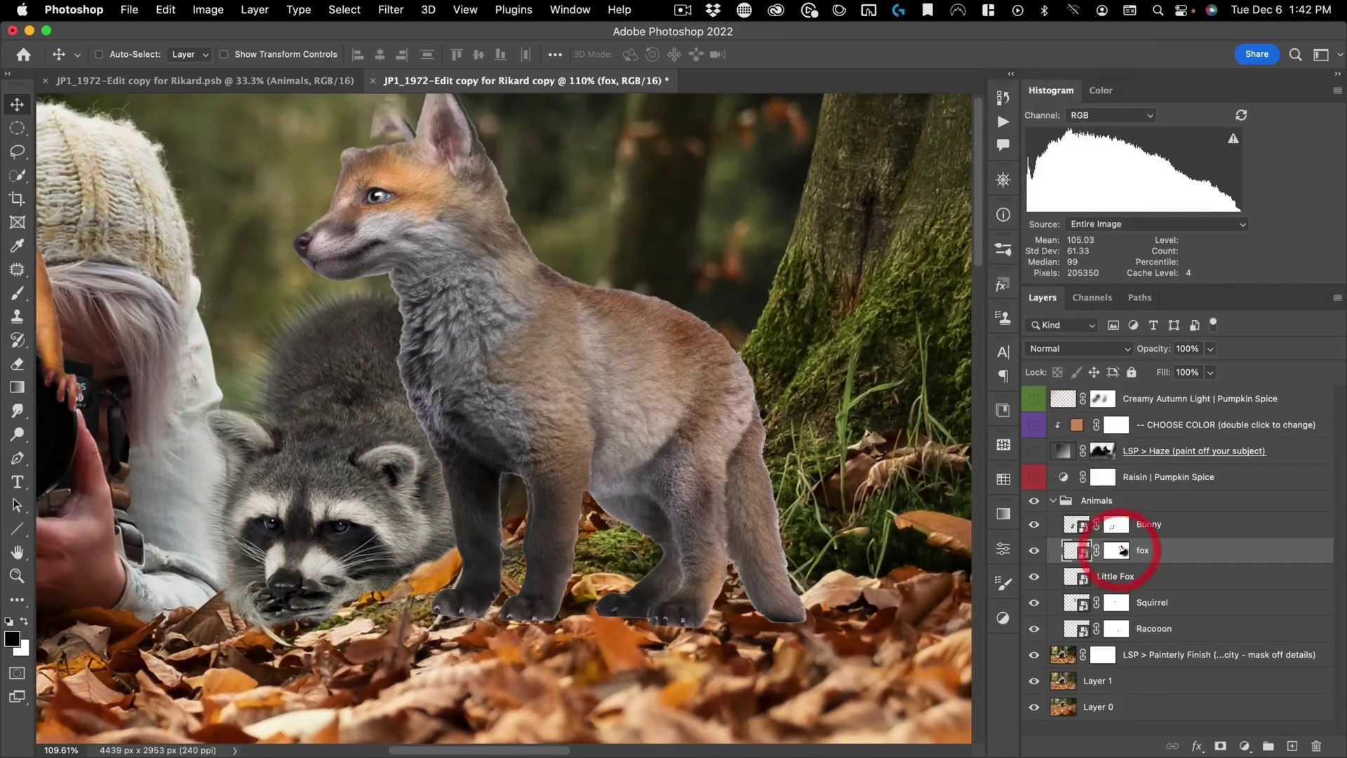
Step: Hide the old Little Fox layer beneath the new fox
key("super+space")
left_click_drag(676, 450, 733, 548)
left_click(1035, 576)
Step: Paint on the new fox's layer mask with white to reveal the complete far ear
key("super+space")
left_click_drag(753, 450, 793, 449)
left_click_drag(612, 250, 698, 254)
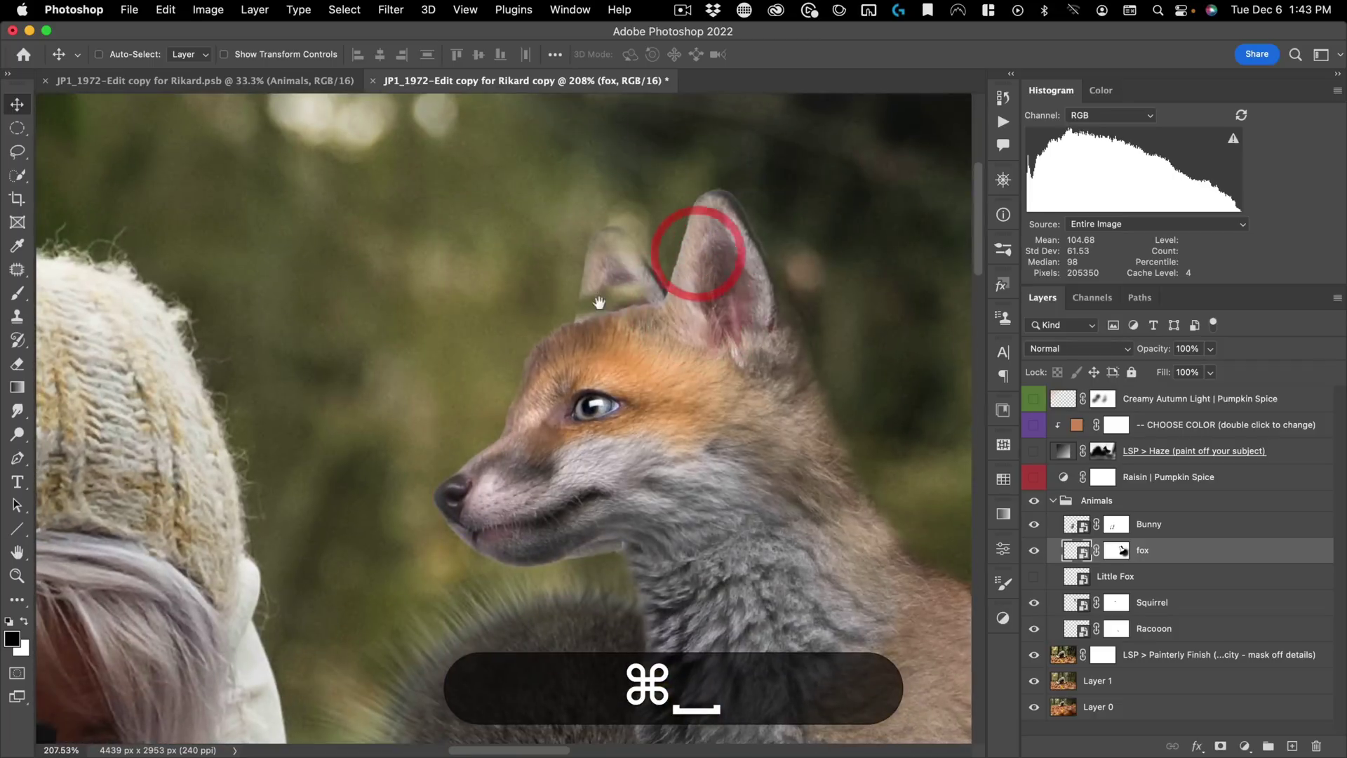
left_click(1116, 550)
key("b")
mouse_move(587, 304)
left_mouse_down()
mouse_move(656, 283)
mouse_move(611, 289)
mouse_move(621, 253)
left_mouse_up()
key("x")
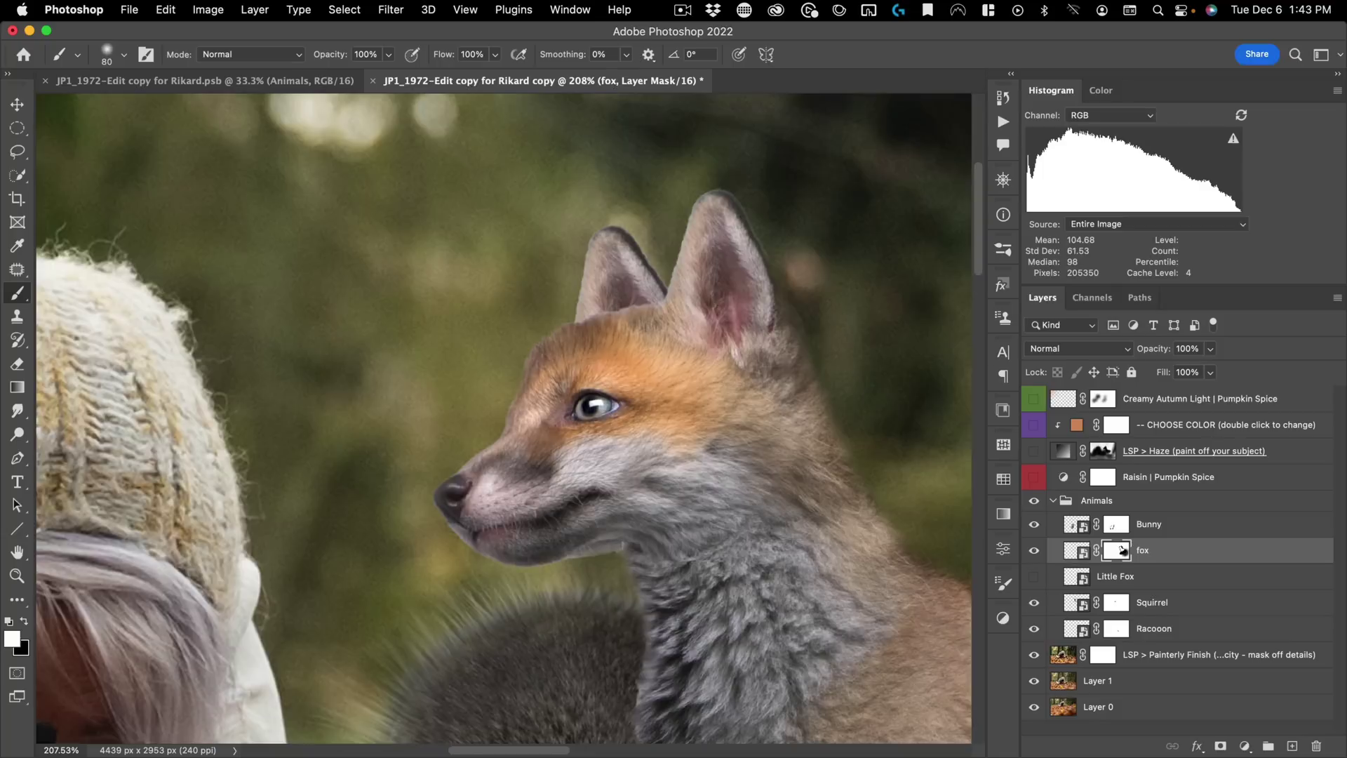
Step: Delete the old Little Fox layer from the Animals group
left_click_drag(646, 400, 576, 400)
left_click_drag(746, 482, 620, 352)
left_click_drag(620, 352, 656, 320)
left_click(713, 325)
left_click_drag(672, 368, 634, 384)
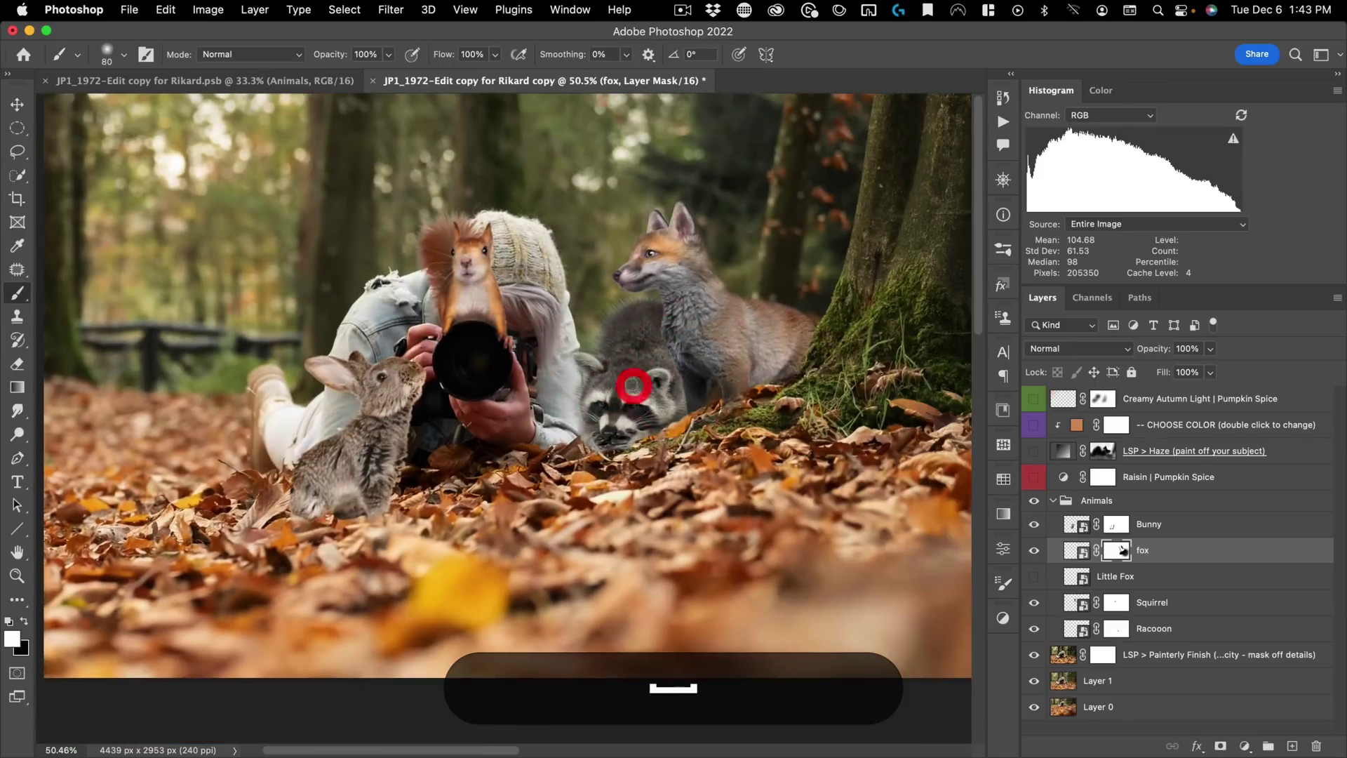
key("v")
left_click_drag(1186, 581, 1316, 746)
Step: Examine how the new fox fits in with the other animals and the forest scene
left_click_drag(400, 448, 442, 418)
left_click_drag(579, 431, 520, 433)
left_click_drag(621, 417, 607, 459)
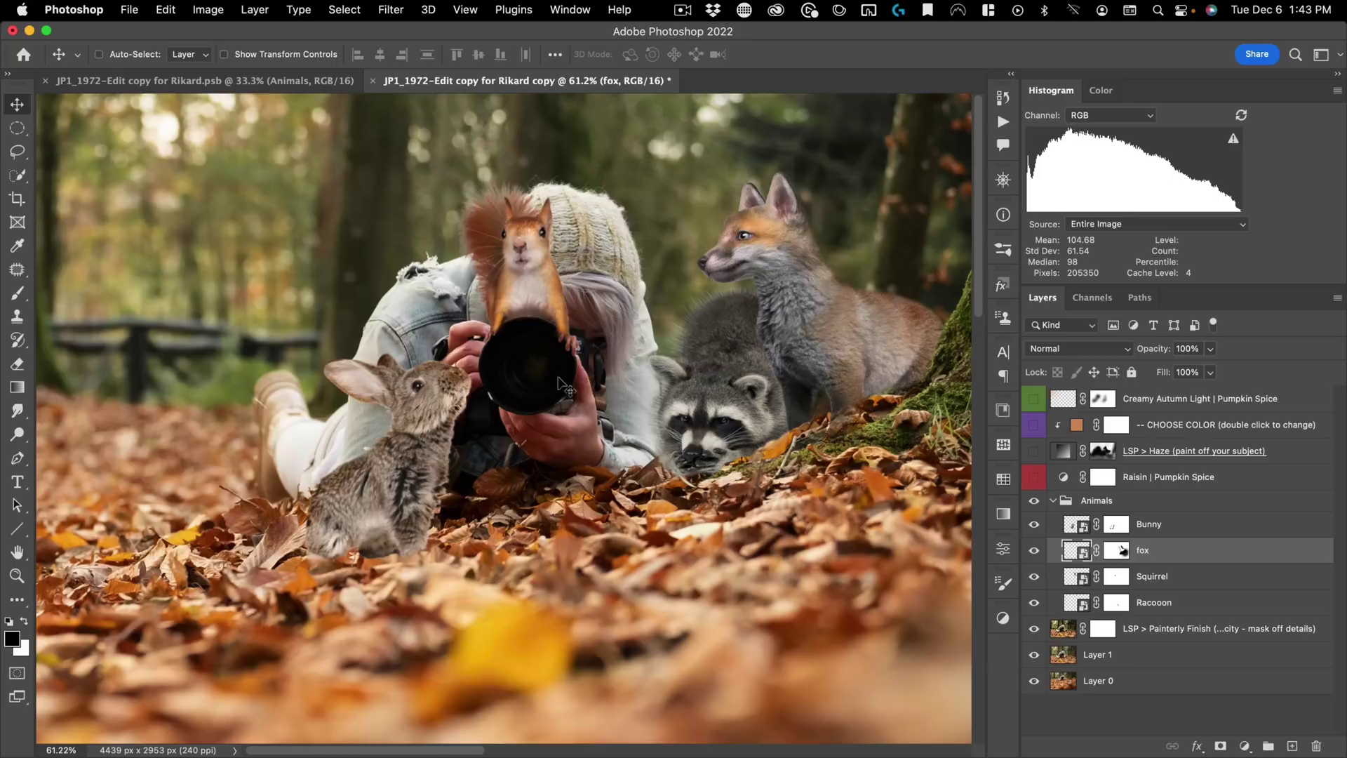
left_click_drag(532, 447, 574, 456)
left_click_drag(433, 414, 484, 388)
left_click_drag(536, 461, 421, 505)
left_click_drag(778, 357, 716, 389)
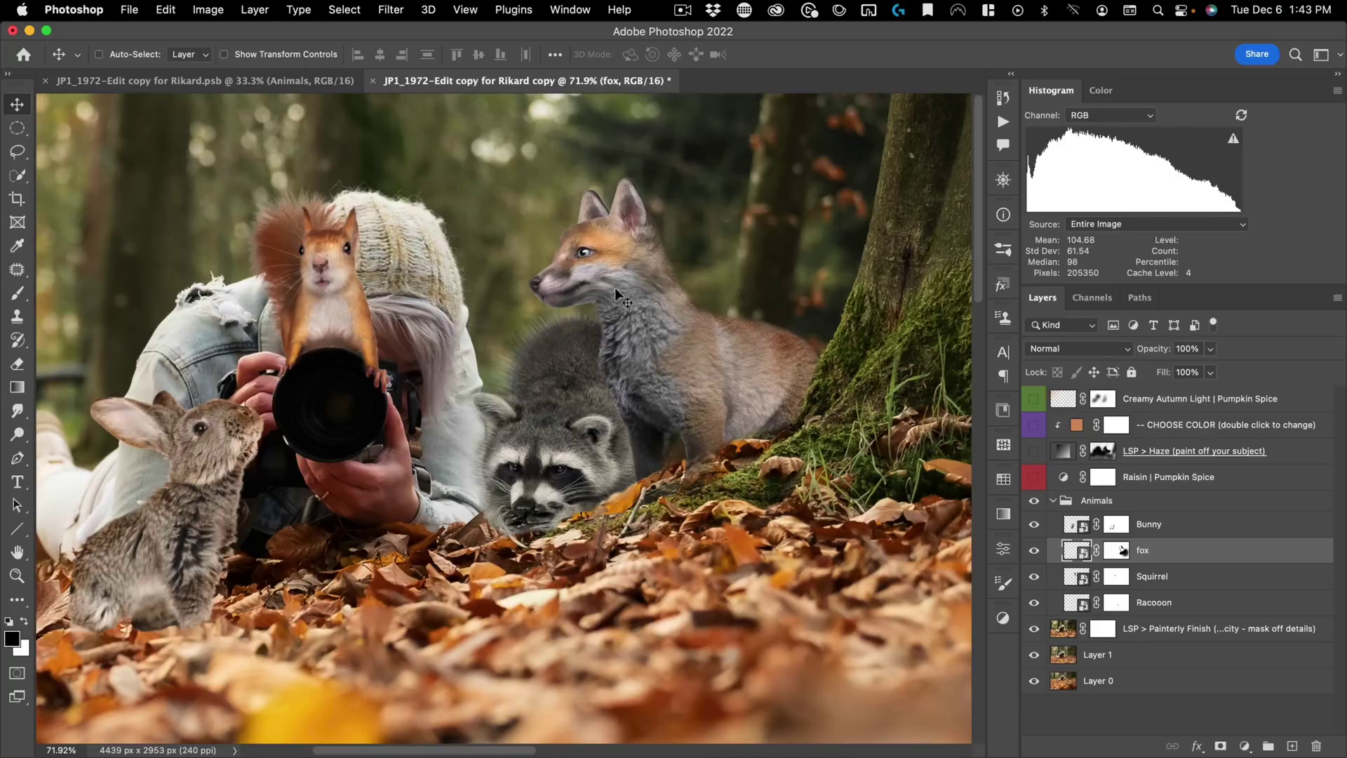
key("space")
key("space")
left_click_drag(667, 274, 700, 266)
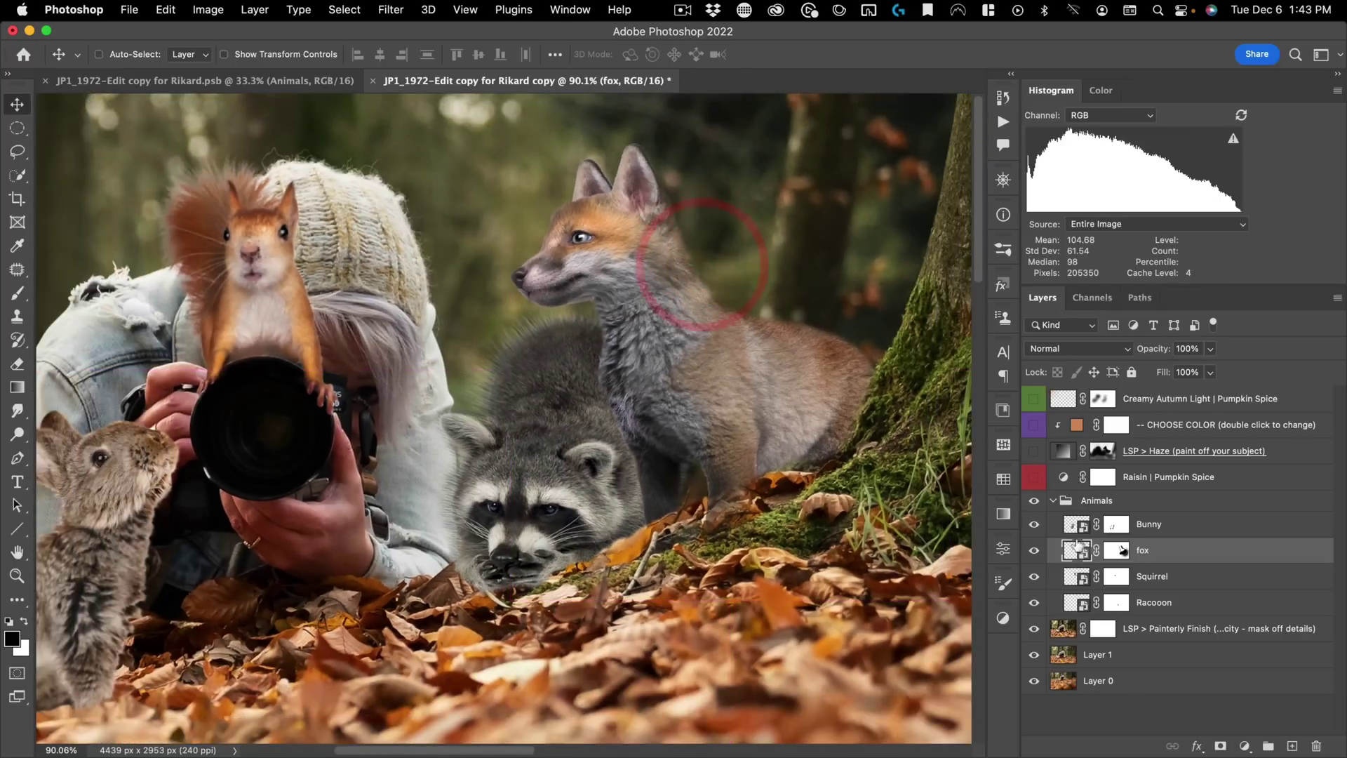
Step: Open a Camera Raw filter on the fox layer and set Temperature to +8, Tint to +5 and Contrast to +54
left_click(390, 9)
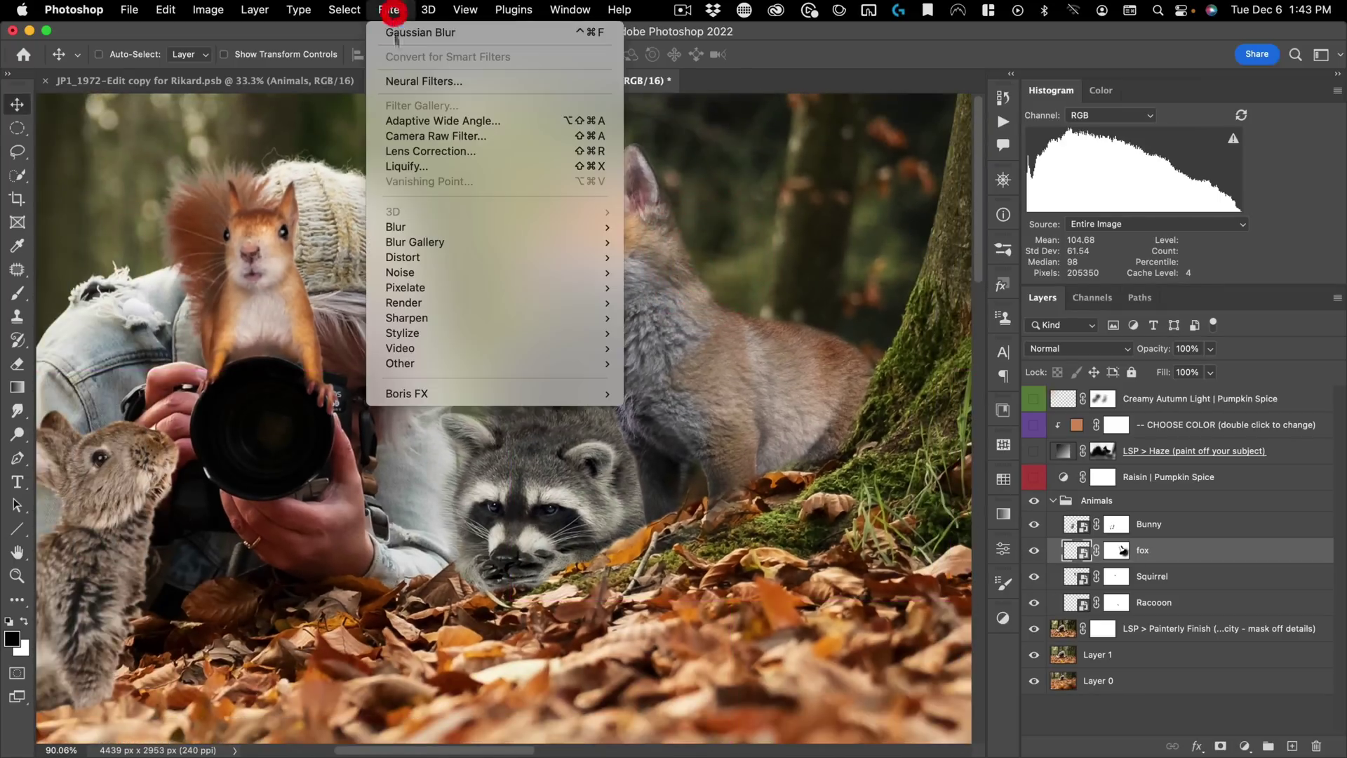
left_click(400, 135)
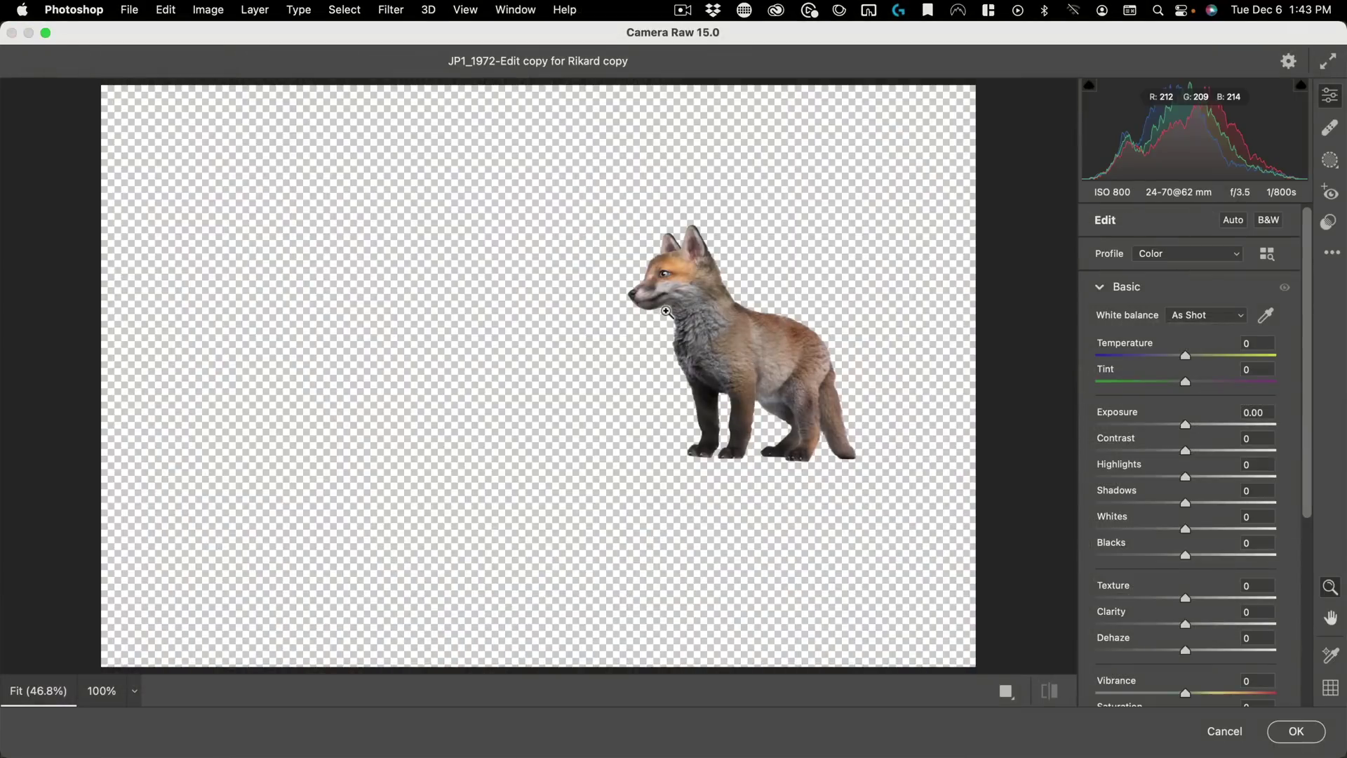
left_click_drag(1185, 354, 1193, 355)
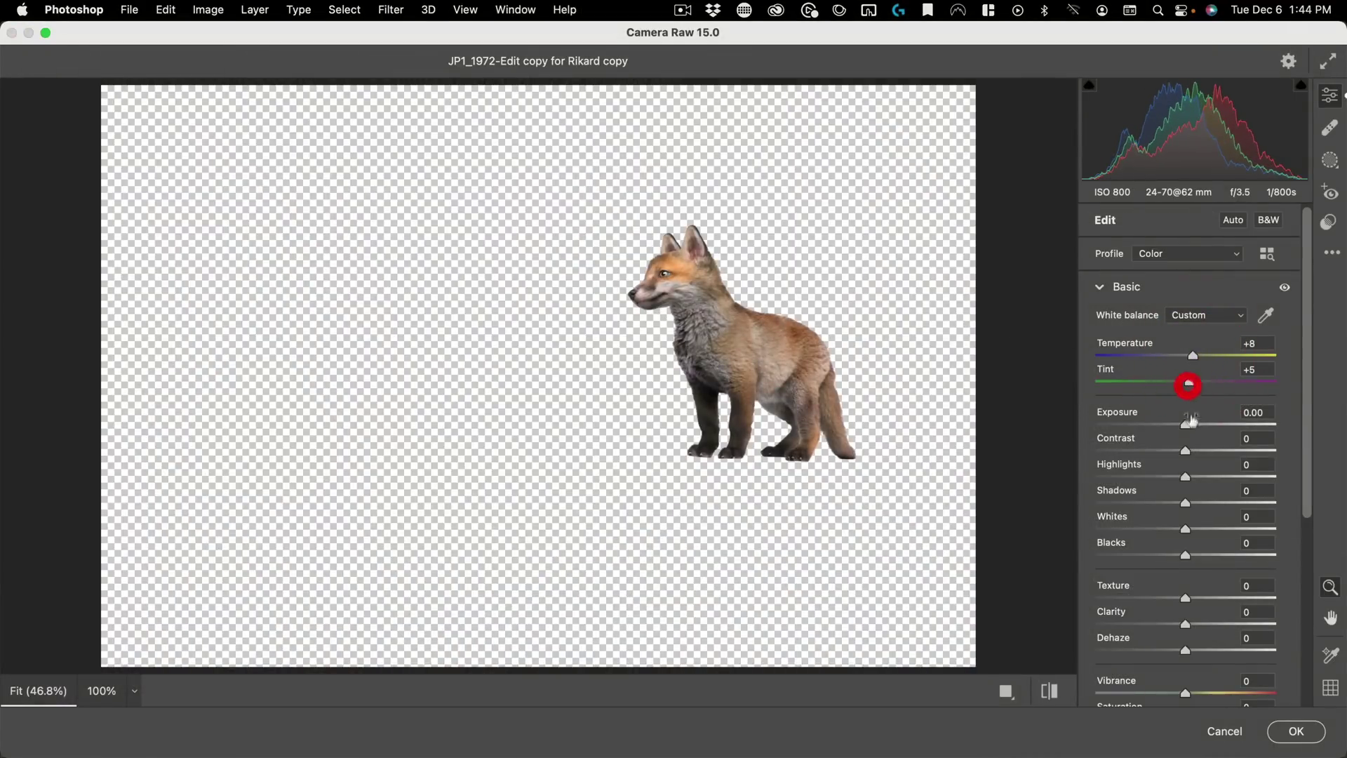
left_click_drag(1185, 450, 1234, 449)
Step: Set the fox's Vibrance to +55, Clarity to +12, Dehaze to +10, Exposure to +0.10 and Shadows to +40, and apply the filter
key("super+space")
left_click(726, 338)
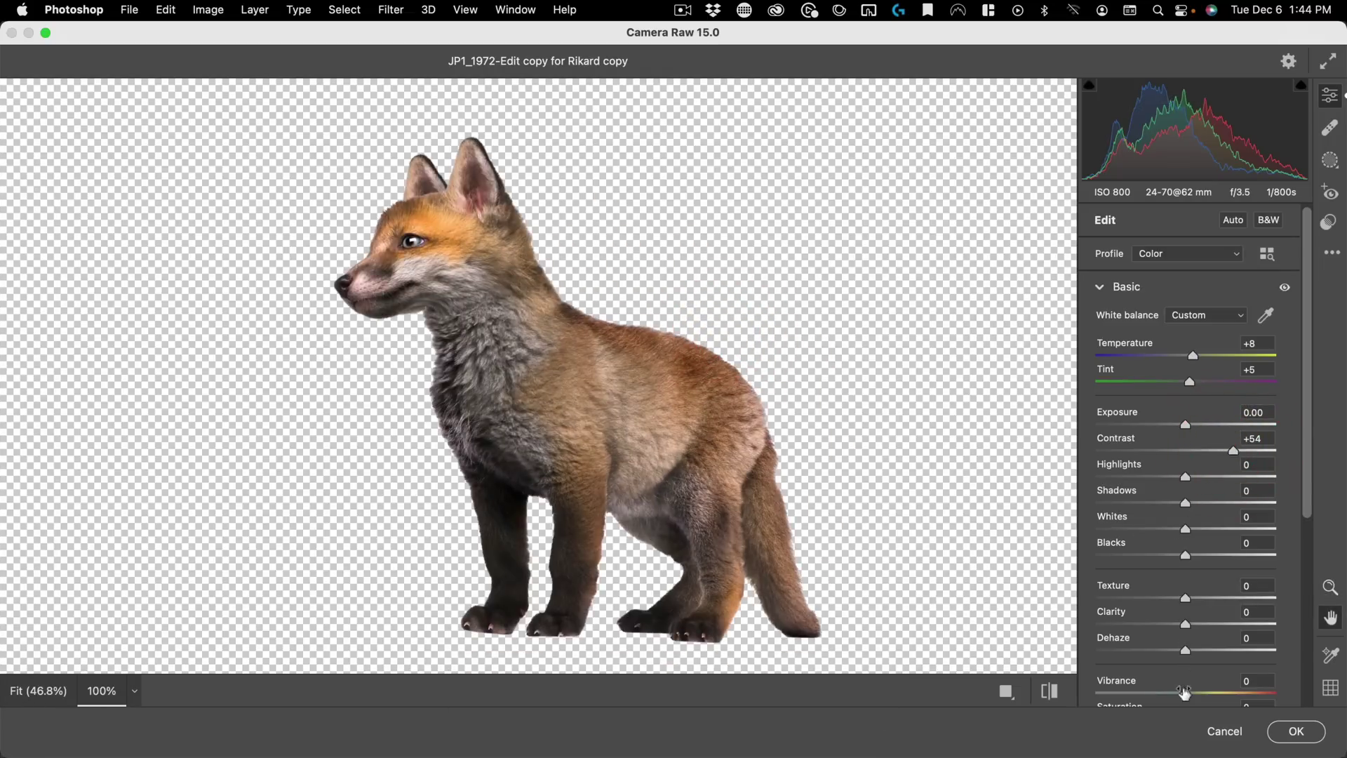
left_click_drag(1186, 694, 1233, 700)
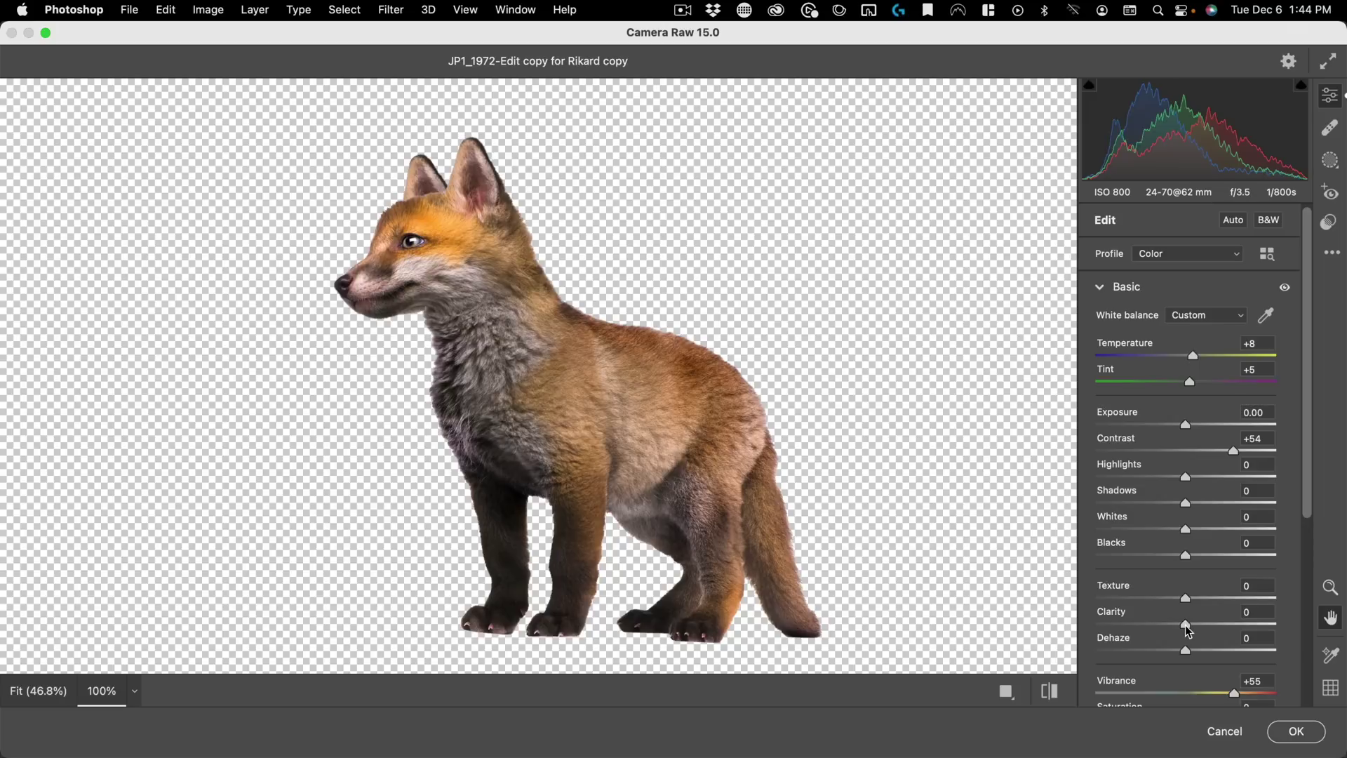
mouse_move(1187, 625)
left_mouse_down()
mouse_move(1200, 625)
mouse_move(1186, 648)
mouse_move(1210, 651)
left_mouse_up()
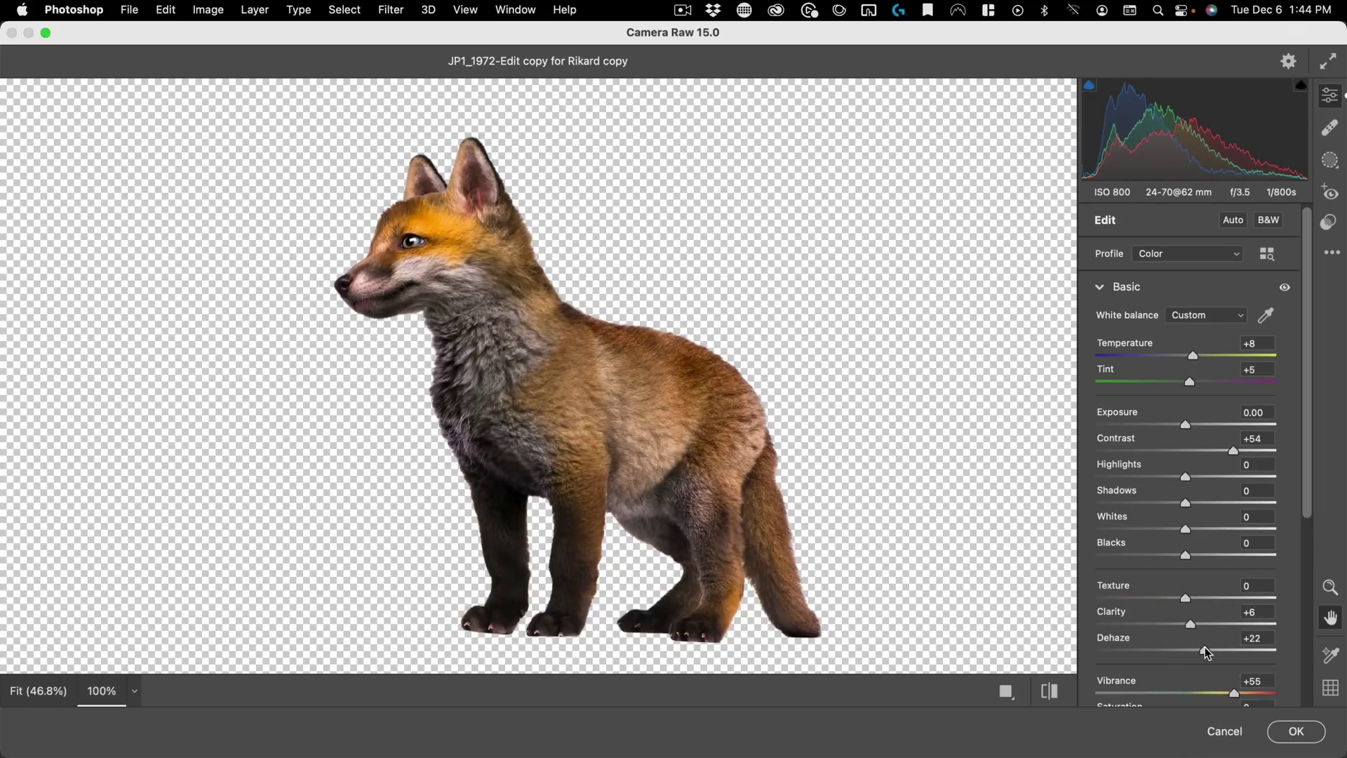
left_click_drag(1193, 629, 1197, 631)
left_click_drag(1186, 426, 1190, 428)
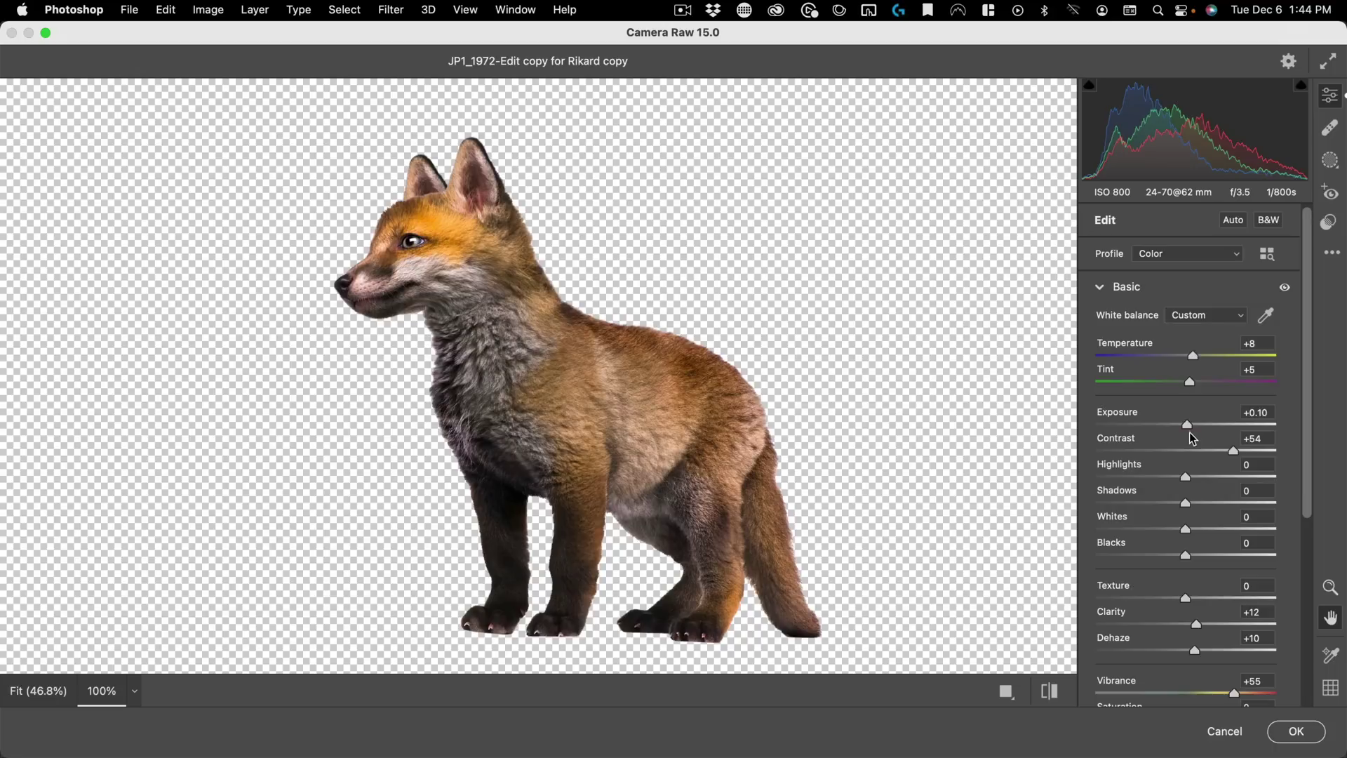
left_click_drag(1187, 503, 1223, 494)
left_click(1296, 732)
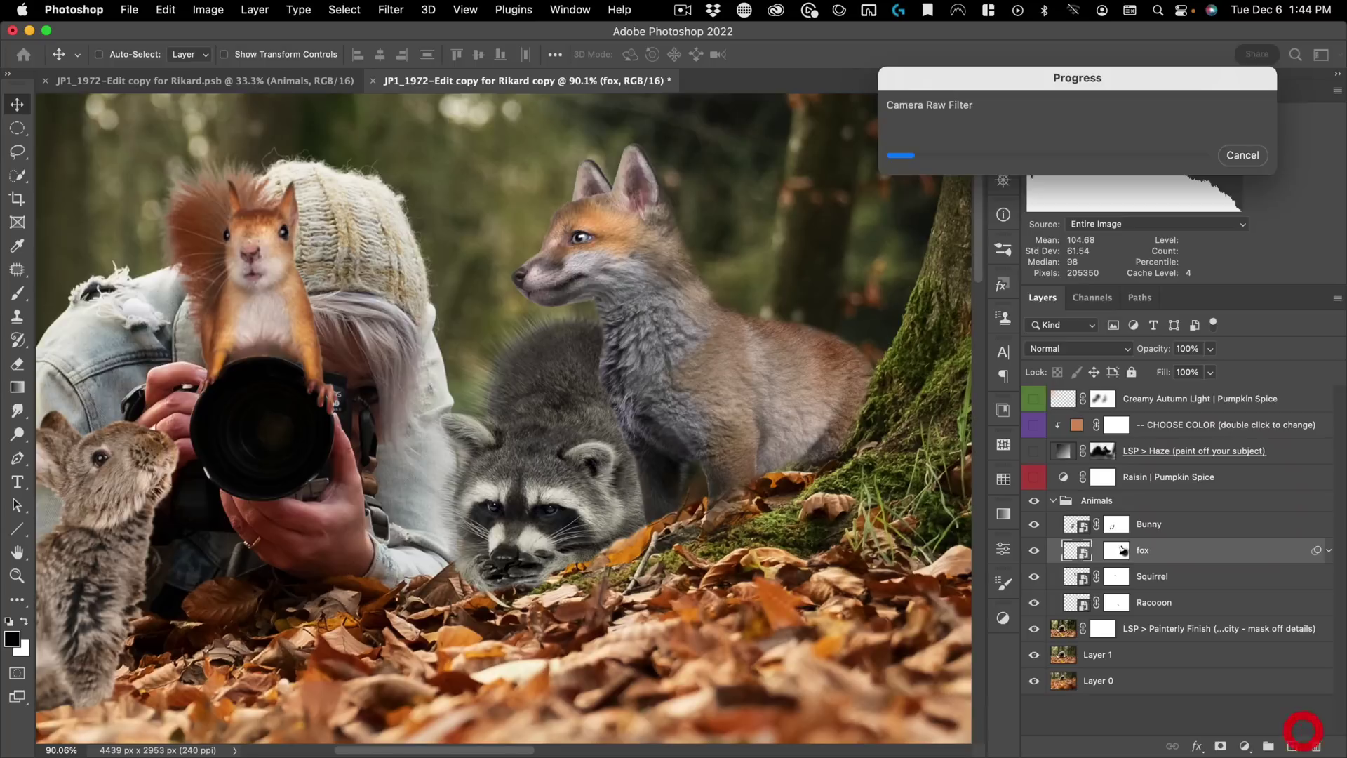
Step: Copy the fox's Camera Raw smart filter onto the Racooon layer
key("super+space")
left_click_drag(617, 470, 577, 518)
left_click_drag(639, 567, 730, 527)
left_click_drag(786, 487, 794, 477)
key("super+space")
left_click_drag(794, 476, 758, 440)
key("super+space")
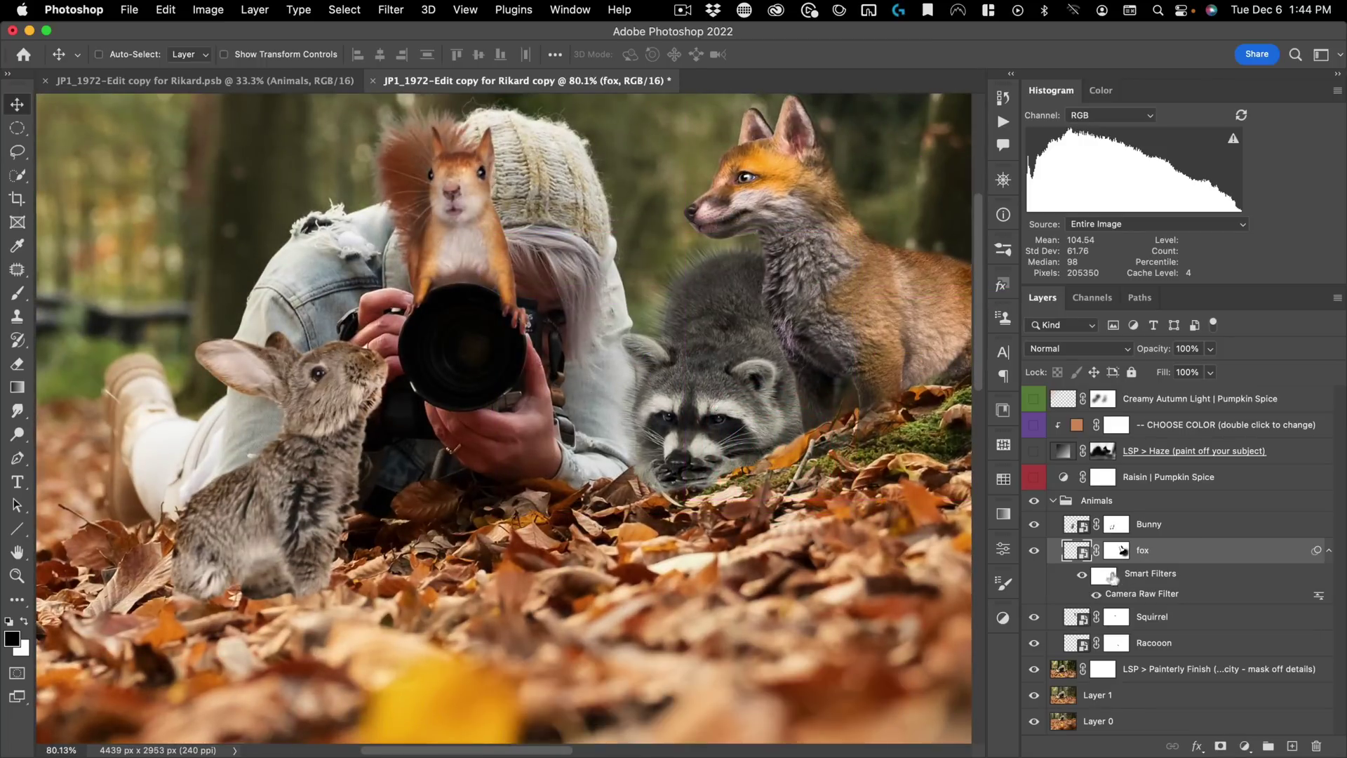
key("super+alt")
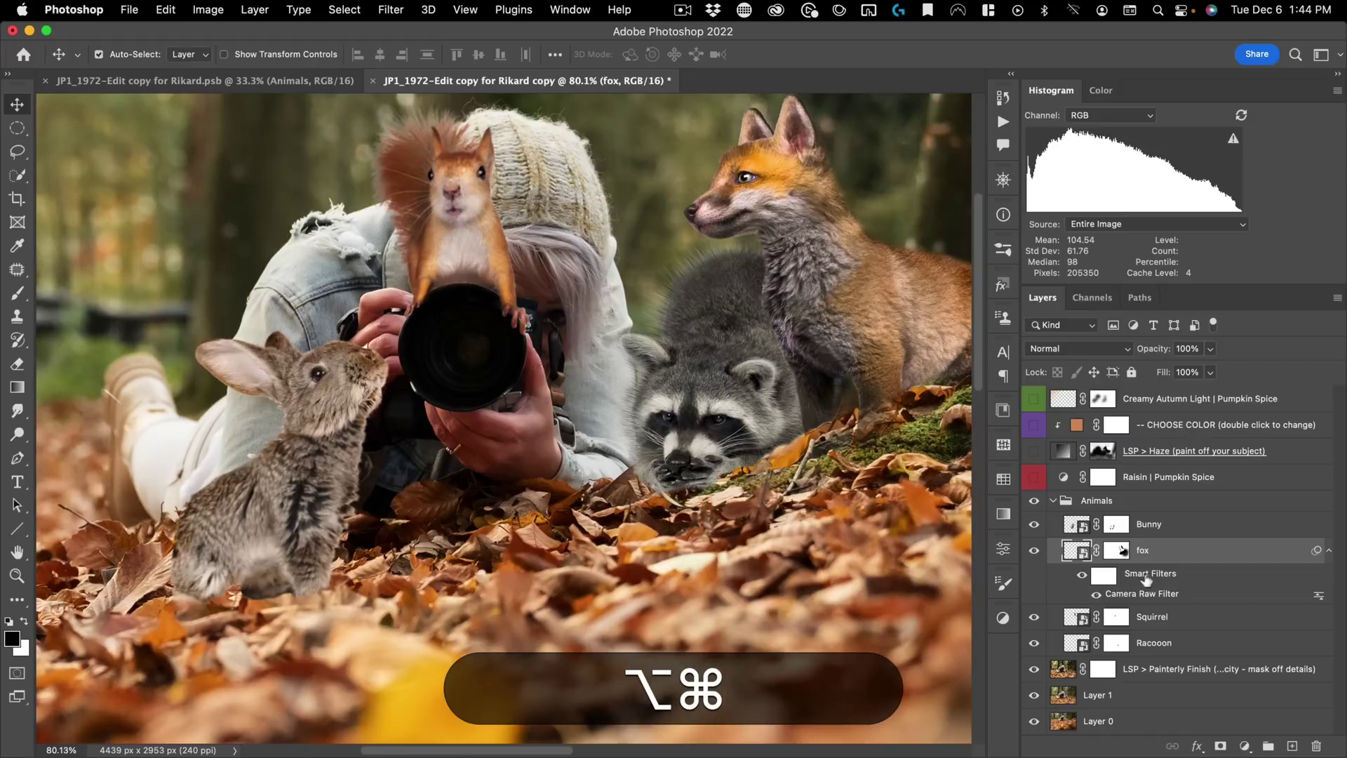
left_click_drag(1162, 642, 1158, 639)
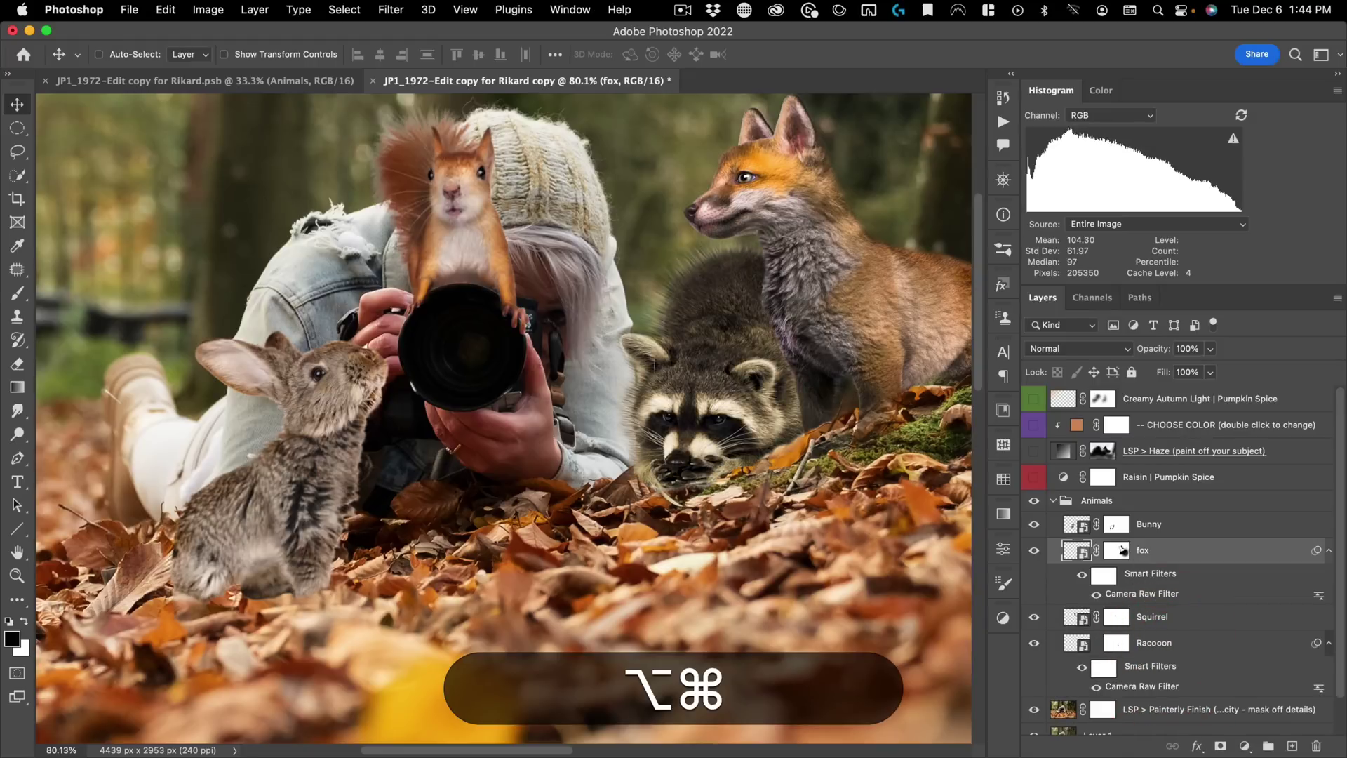
Step: Reopen the raccoon's Camera Raw filter and reset Temperature and Tint to 0
left_click_drag(723, 397, 677, 395)
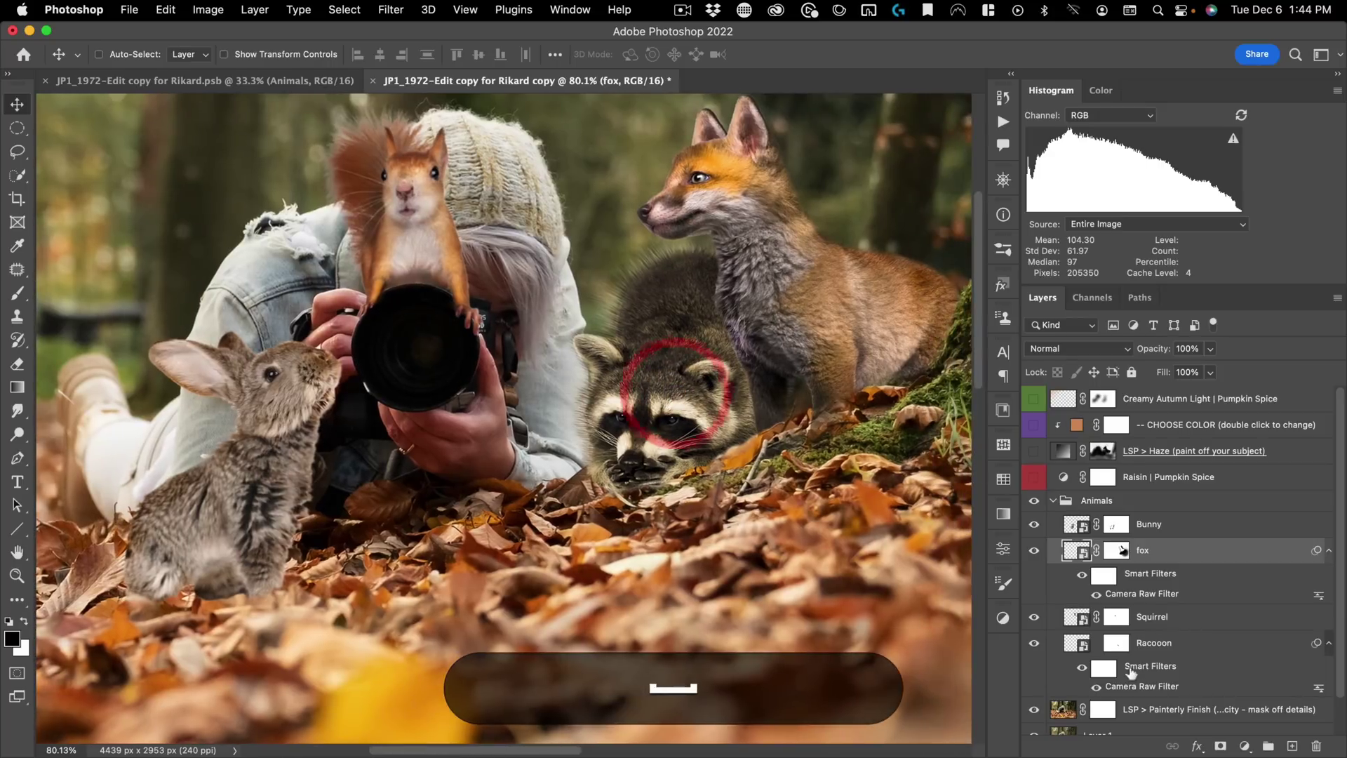
double_click(1125, 687)
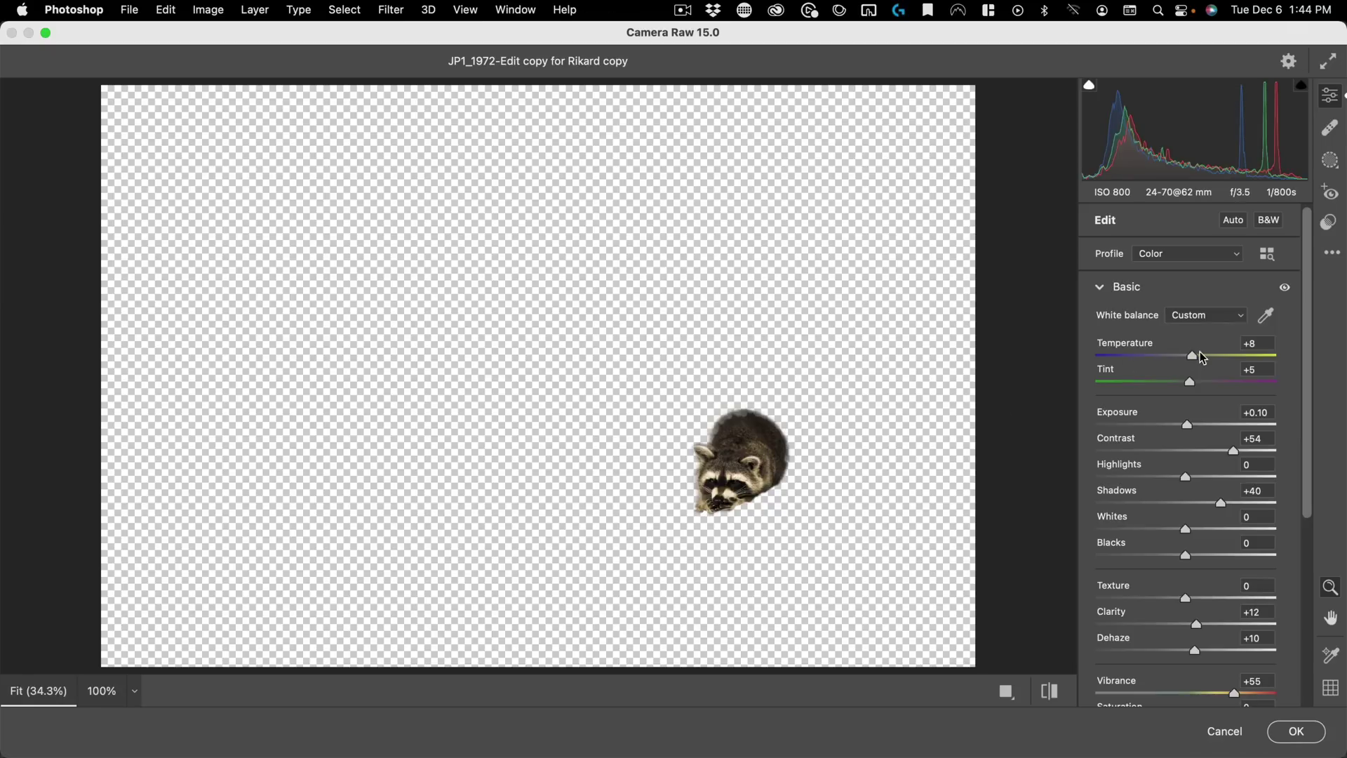
double_click(1190, 383)
Step: Set the raccoon's Exposure to +0.50 and Contrast to +35, and apply the Camera Raw changes
key("space")
left_click(746, 486)
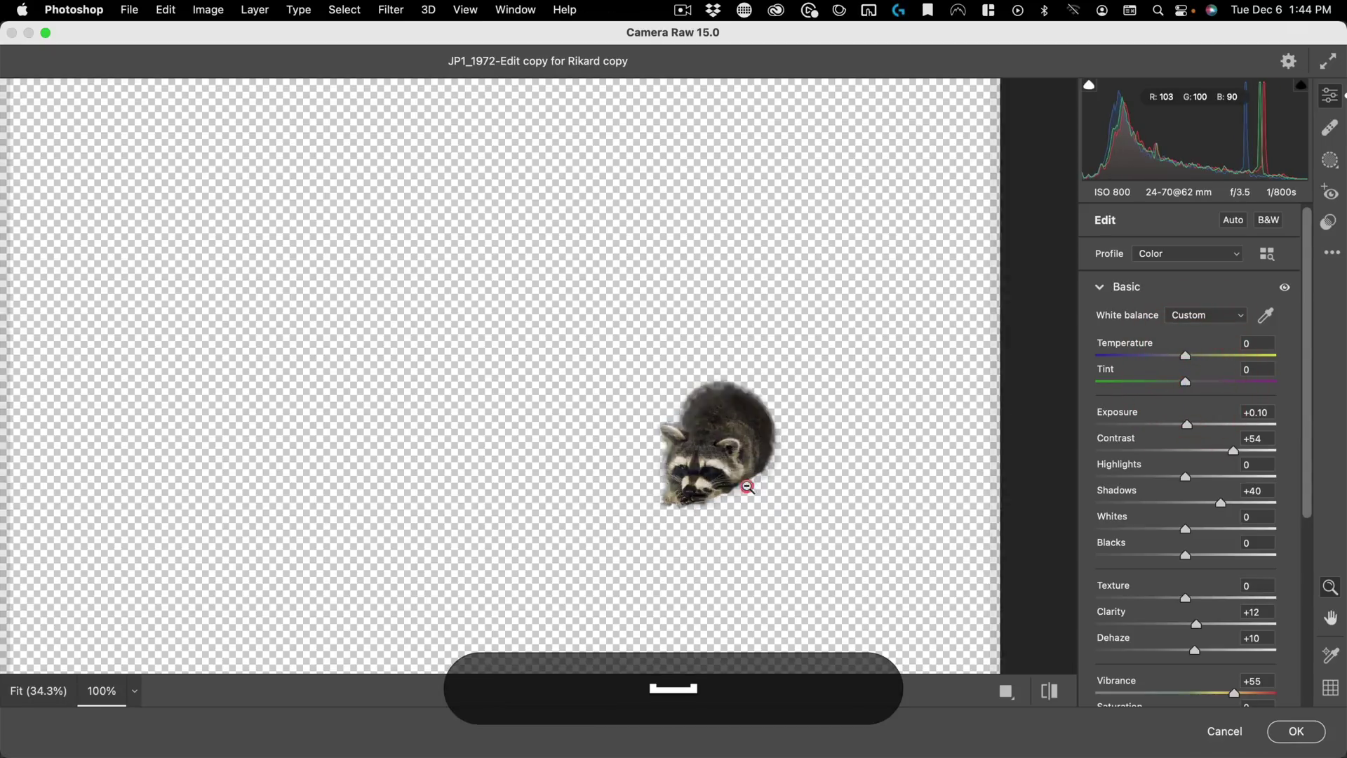
left_click_drag(549, 393, 583, 397)
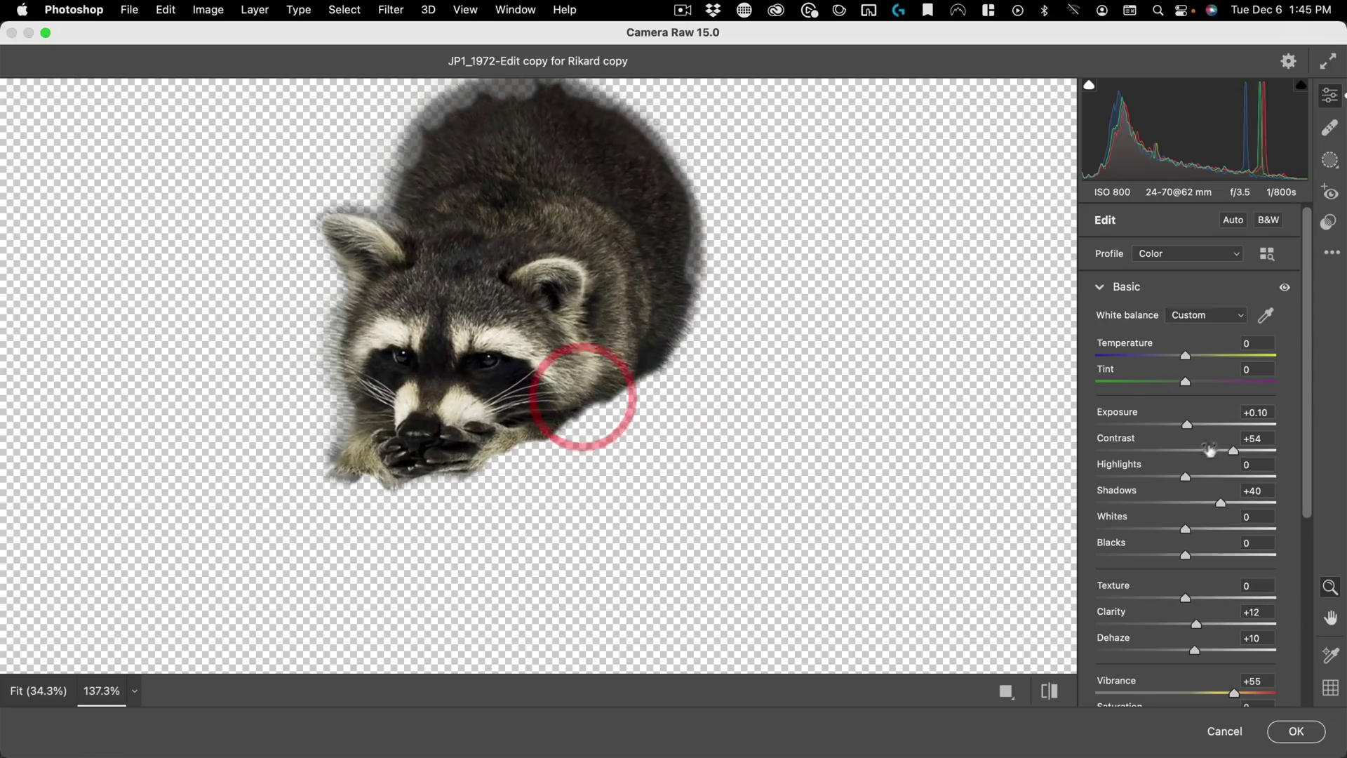
left_click_drag(1190, 425, 1219, 455)
left_click(1215, 454)
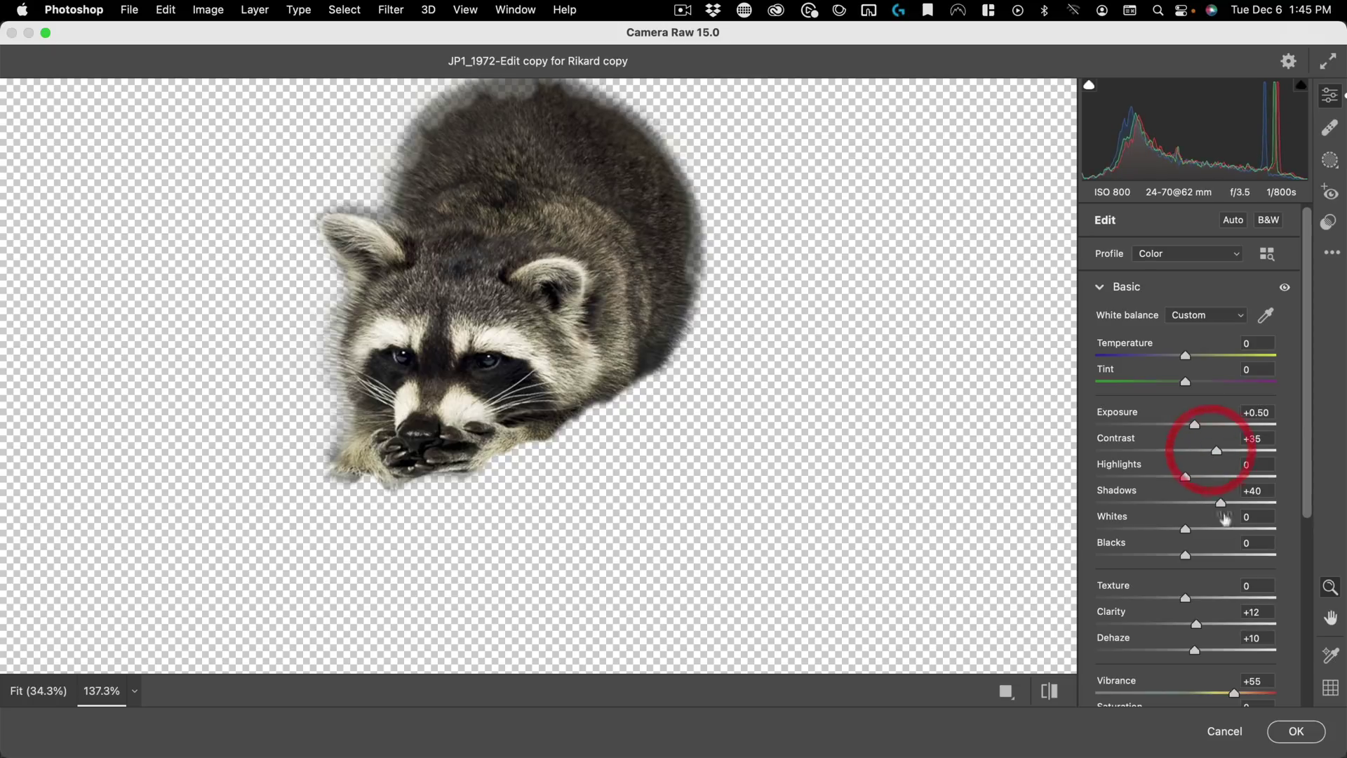
left_click(1294, 734)
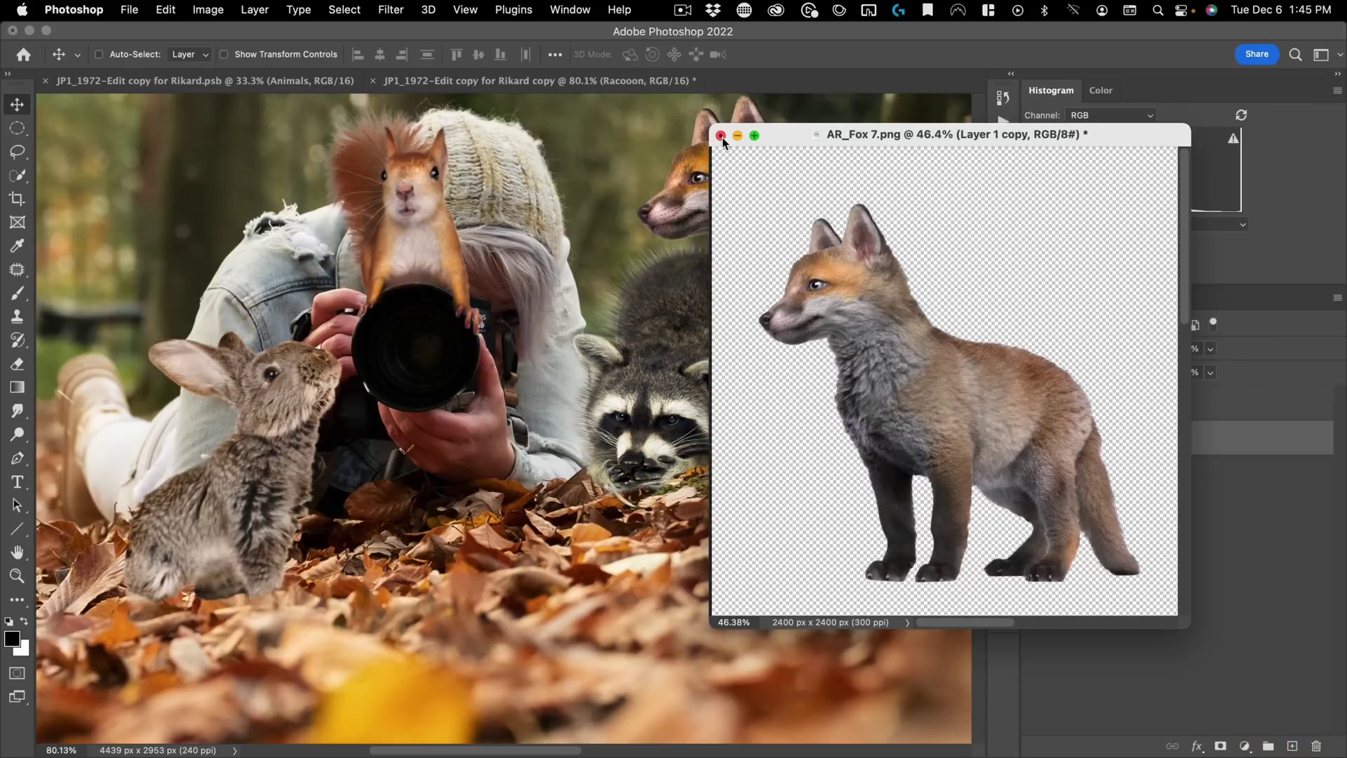
Step: Close the AR_Fox 7.png source document
left_click(722, 137)
left_click(701, 329)
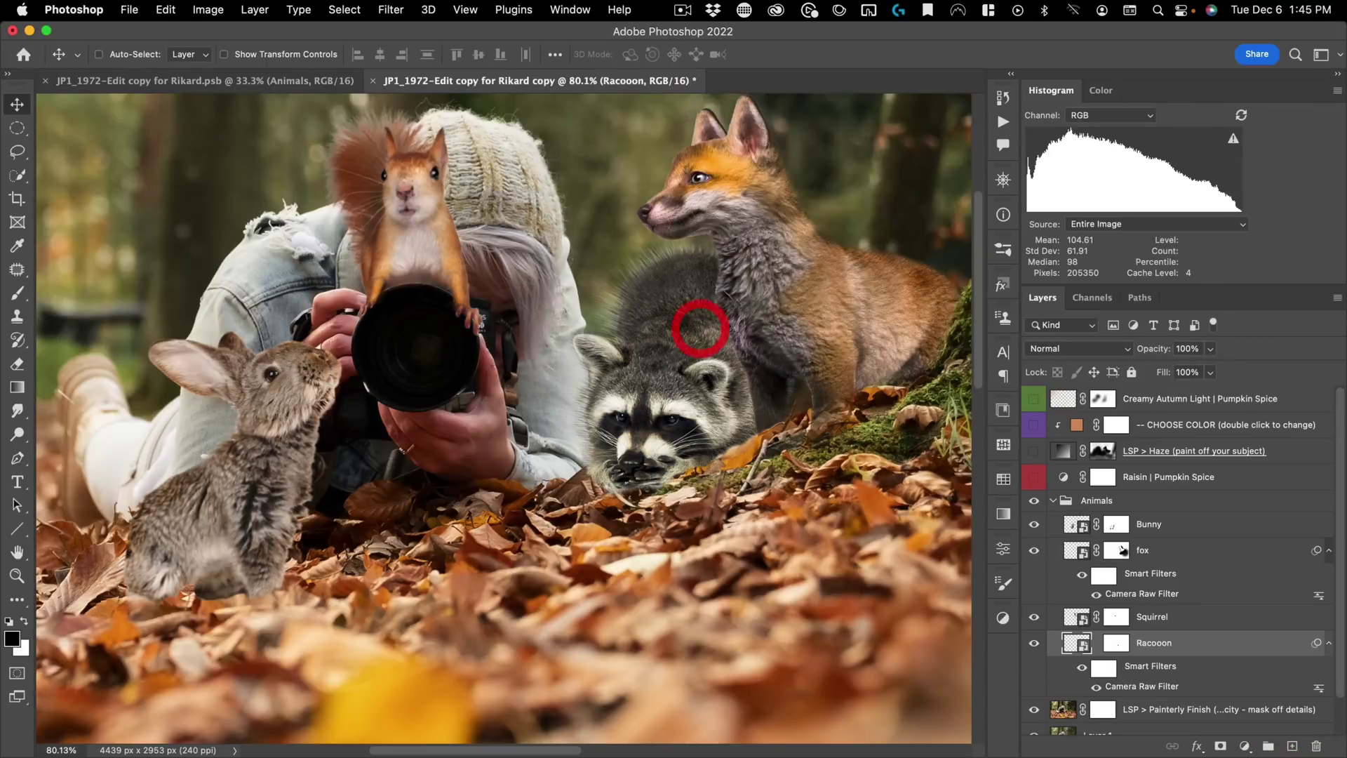
Step: Copy the raccoon's Camera Raw smart filter onto the Squirrel layer
key("super+0")
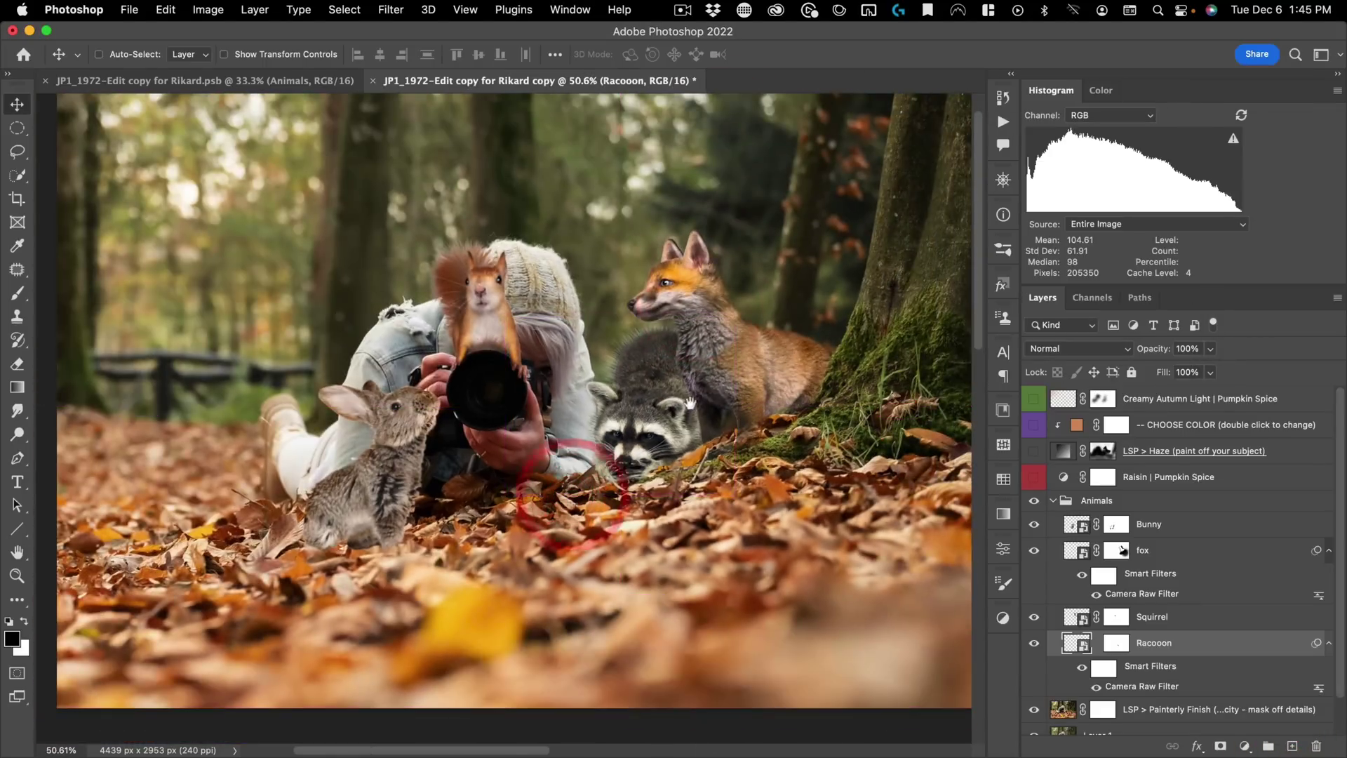
left_click_drag(544, 450, 682, 434)
left_click_drag(621, 288, 676, 264)
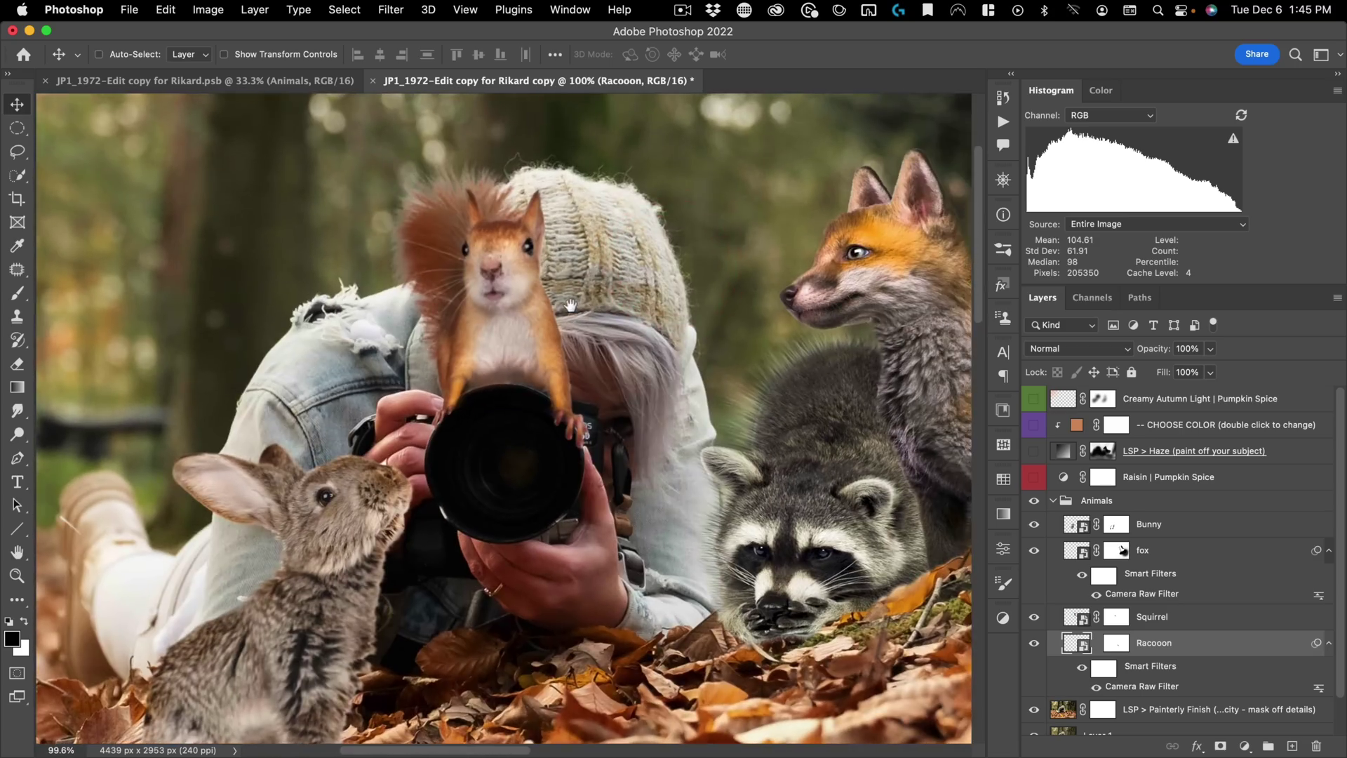
left_click_drag(571, 301, 574, 264)
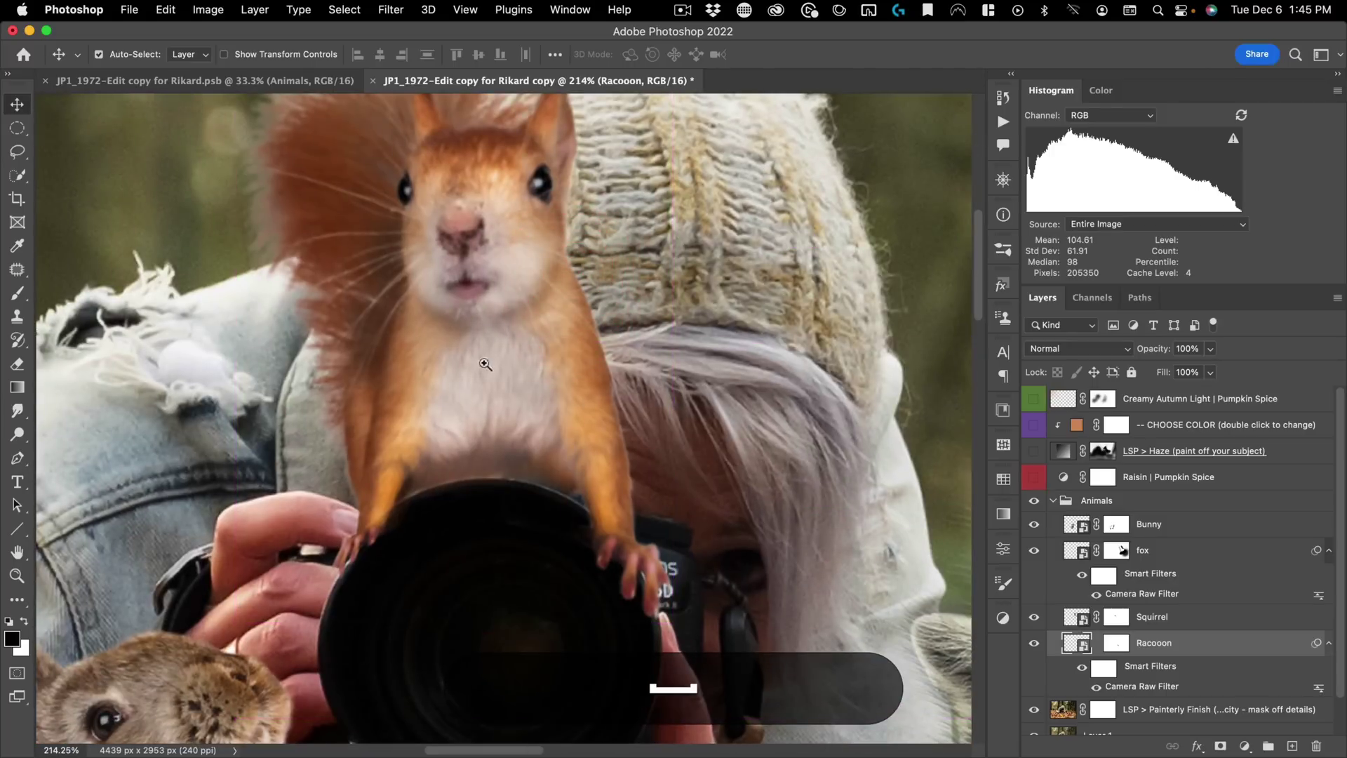
left_click_drag(485, 364, 458, 388)
left_click(458, 388, "super")
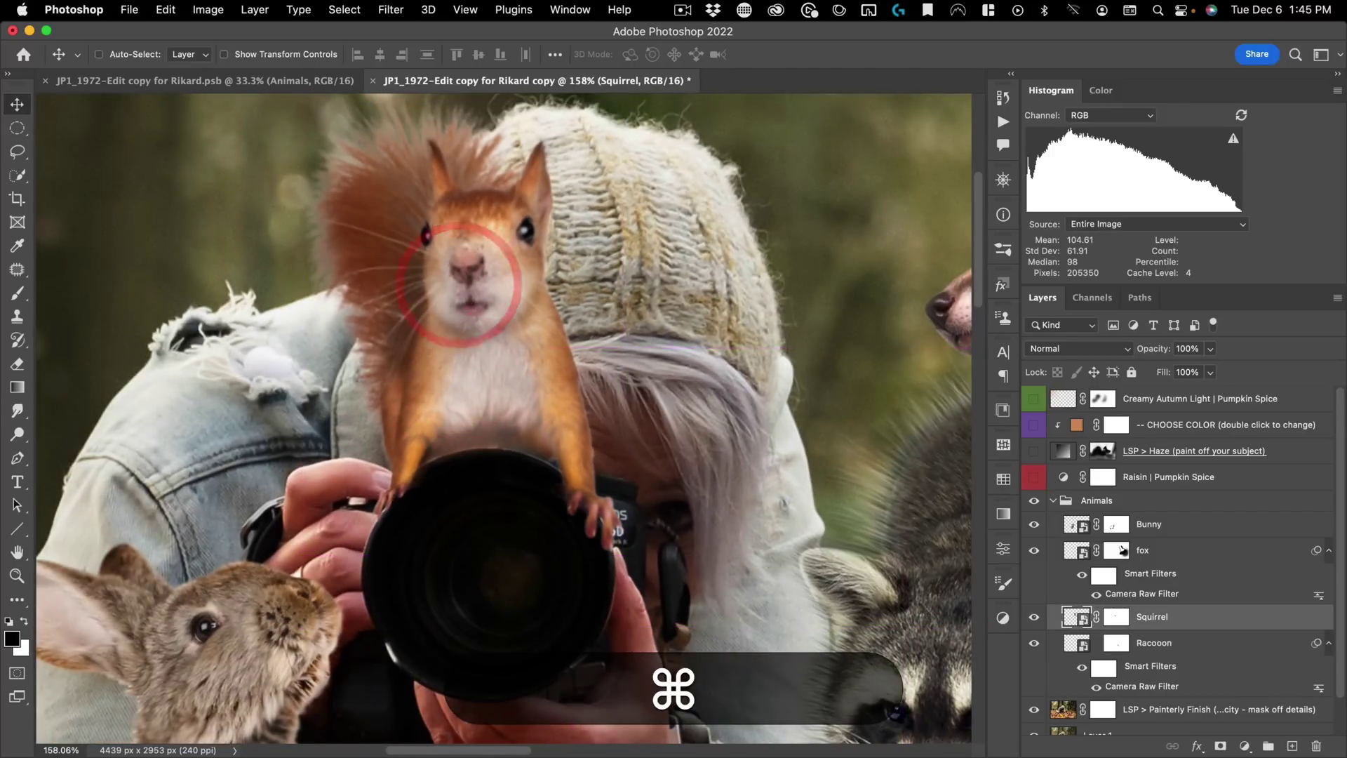
key("alt")
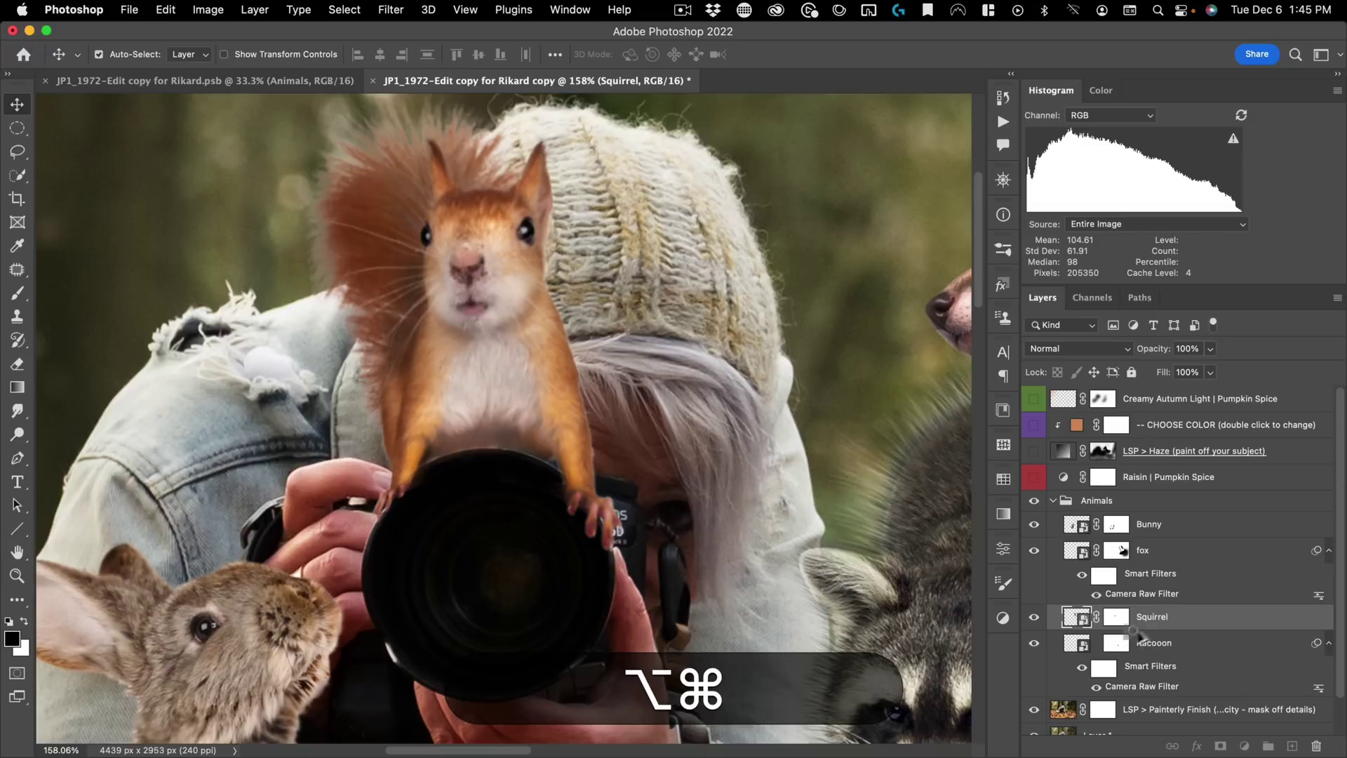
left_click_drag(1165, 618, 1160, 619)
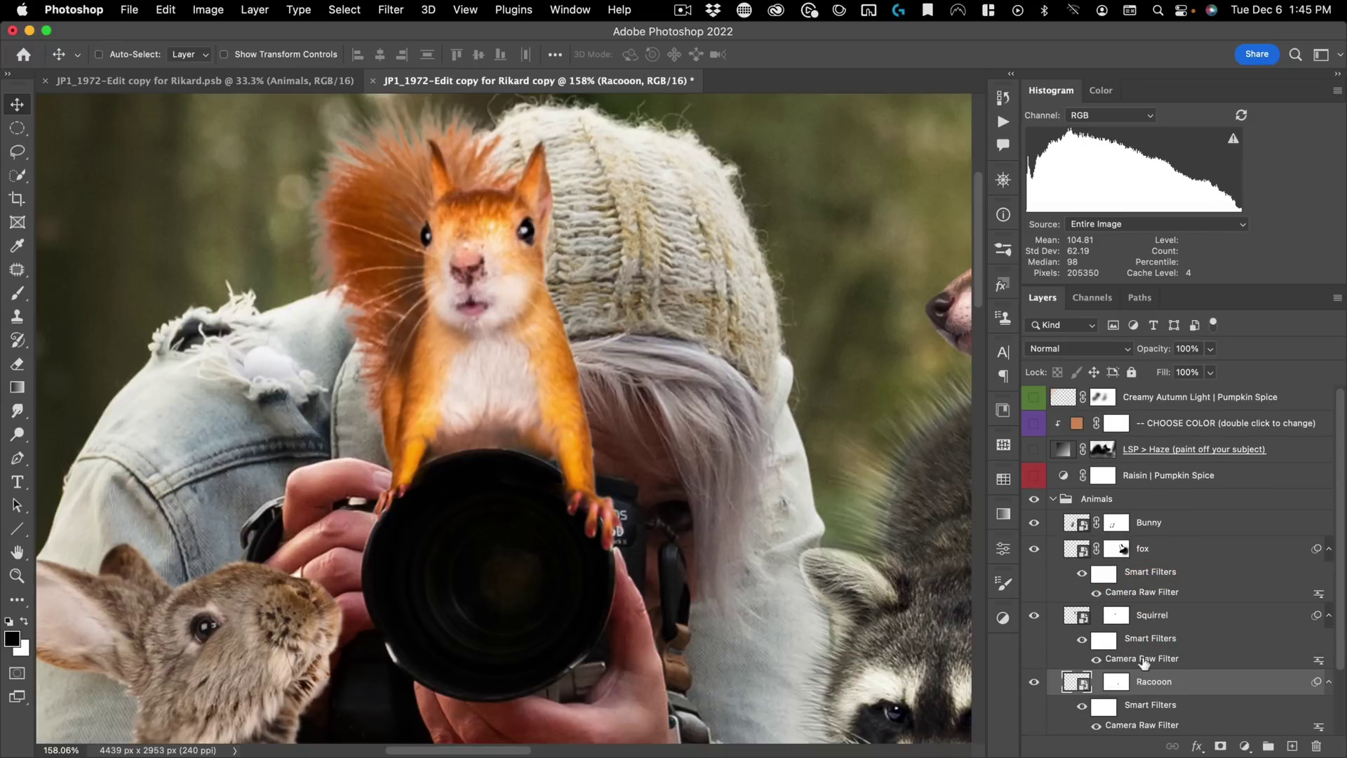
Step: Reopen the squirrel's Camera Raw filter and reset Vibrance to 0
double_click(1144, 660)
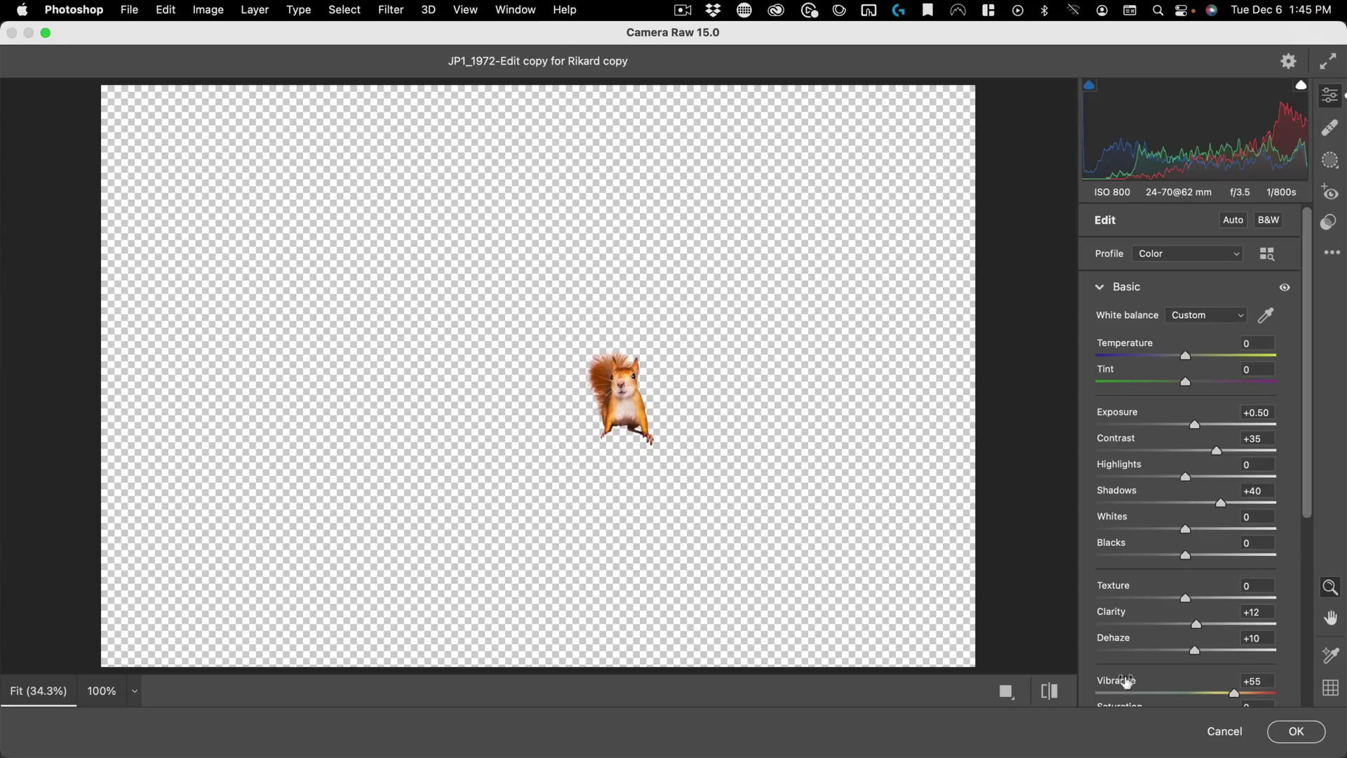
double_click(1235, 694)
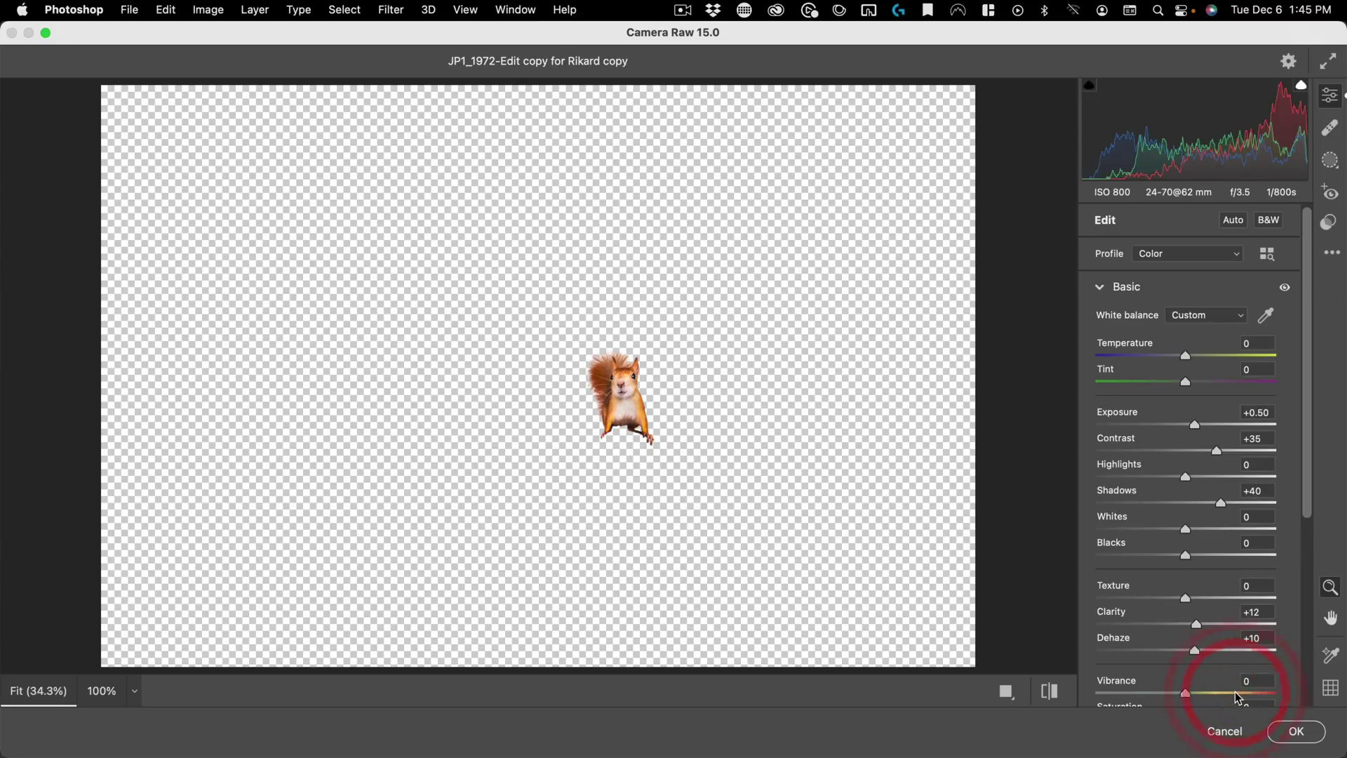
left_click(642, 420)
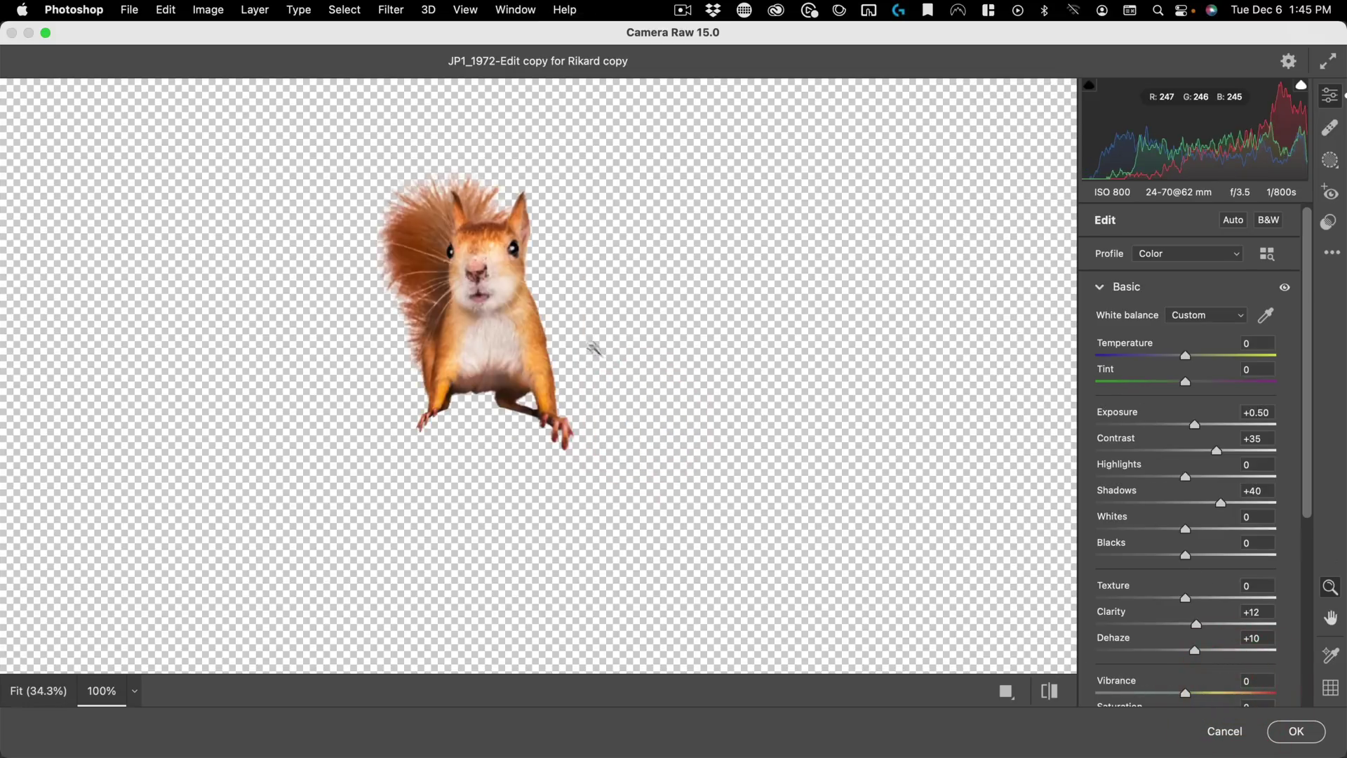
left_click_drag(638, 391, 689, 400)
Step: Set the squirrel's Sharpening to 129 and Noise Reduction to 10 in the Camera Raw detail settings
scroll(1151, 582, "down", 5)
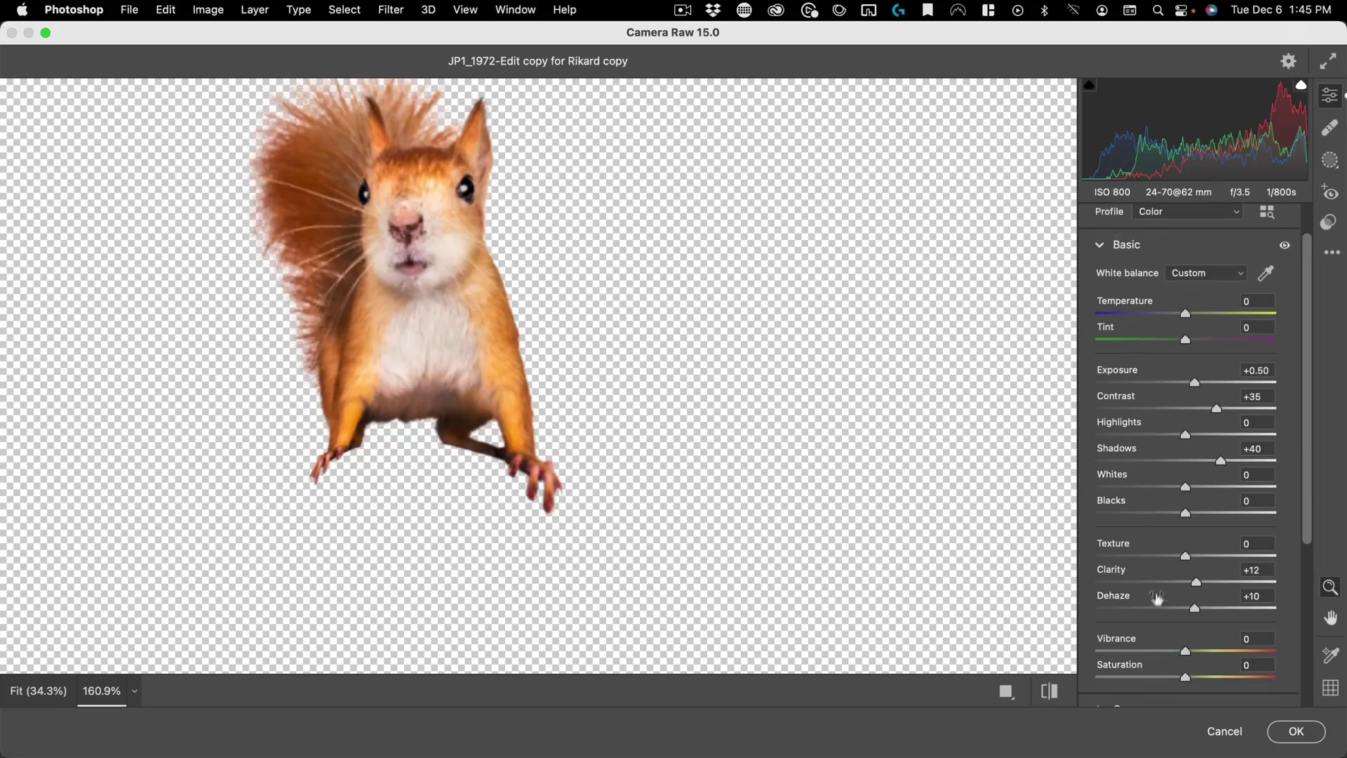
scroll(1155, 624, "down", 1)
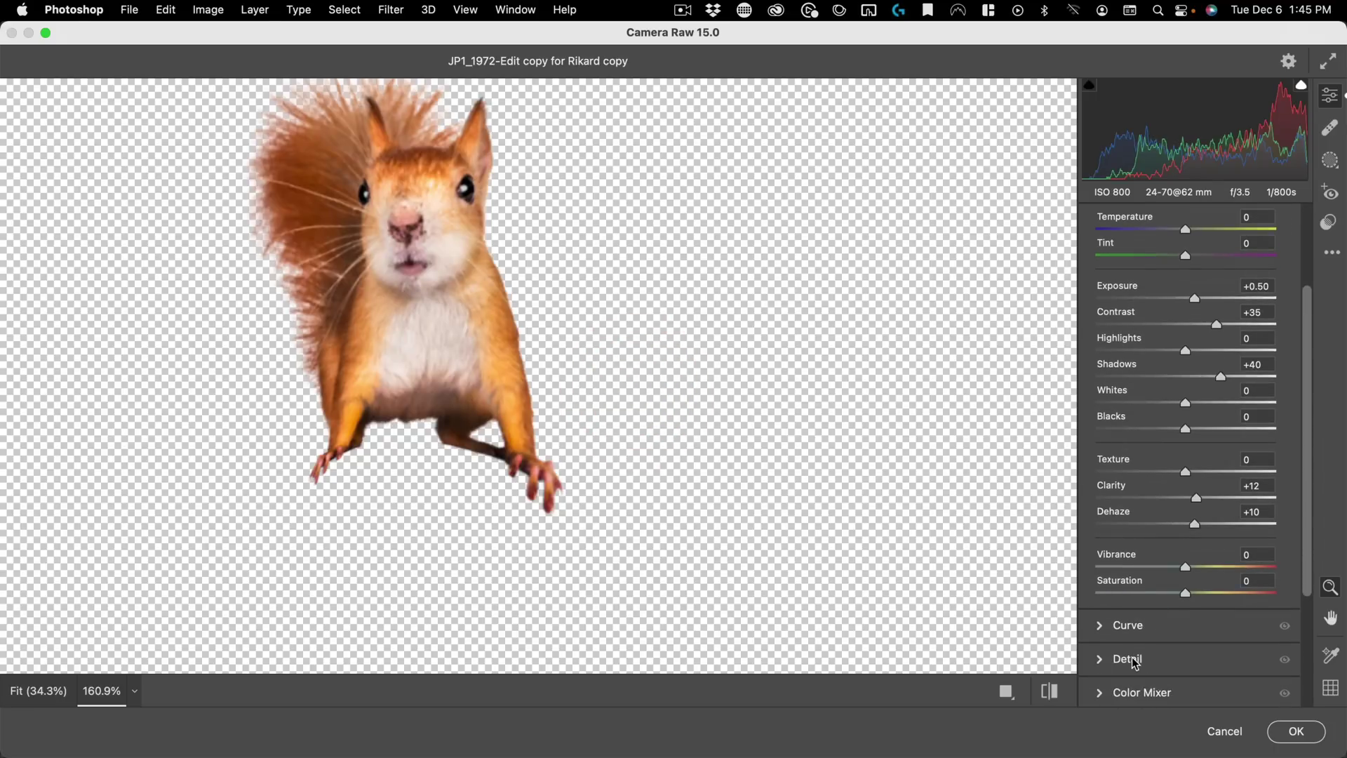
left_click(1131, 659)
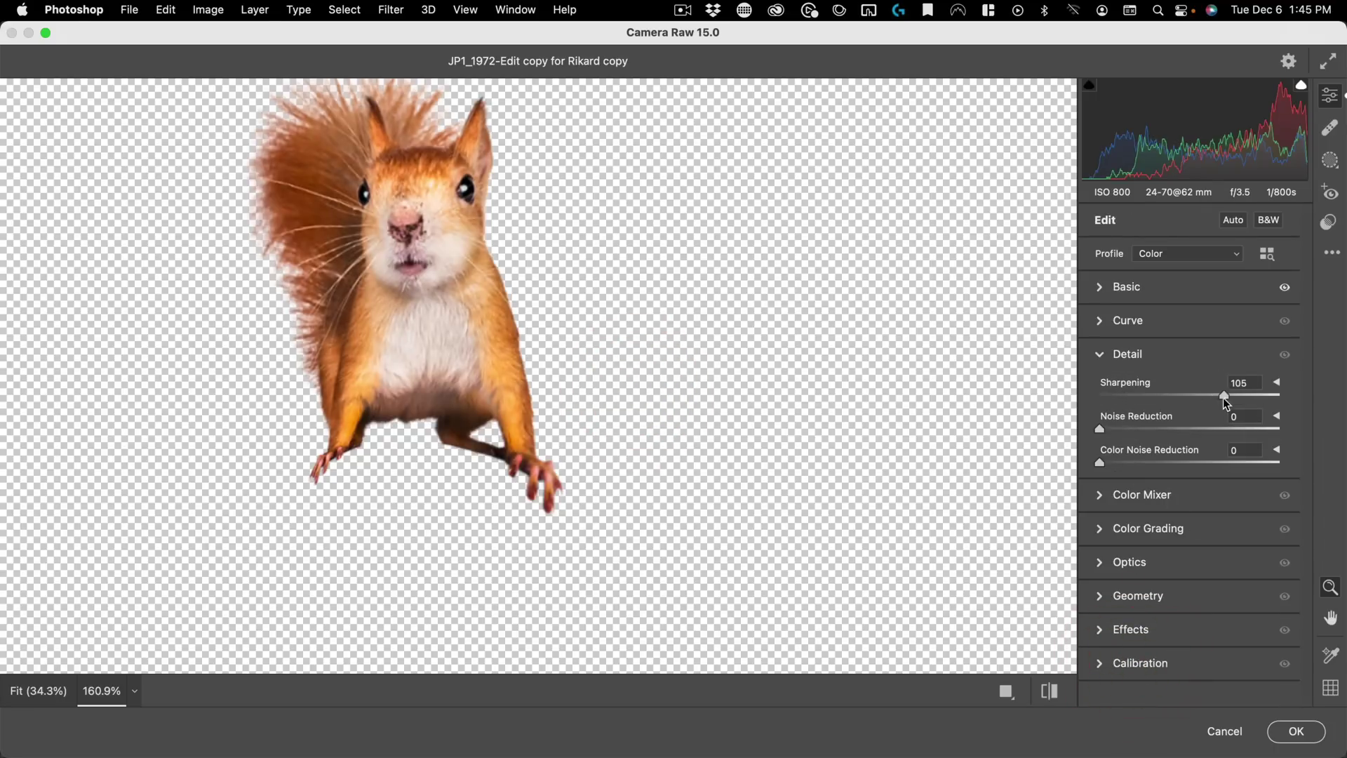
left_click(1160, 425)
left_click(1128, 429)
left_click(1118, 429)
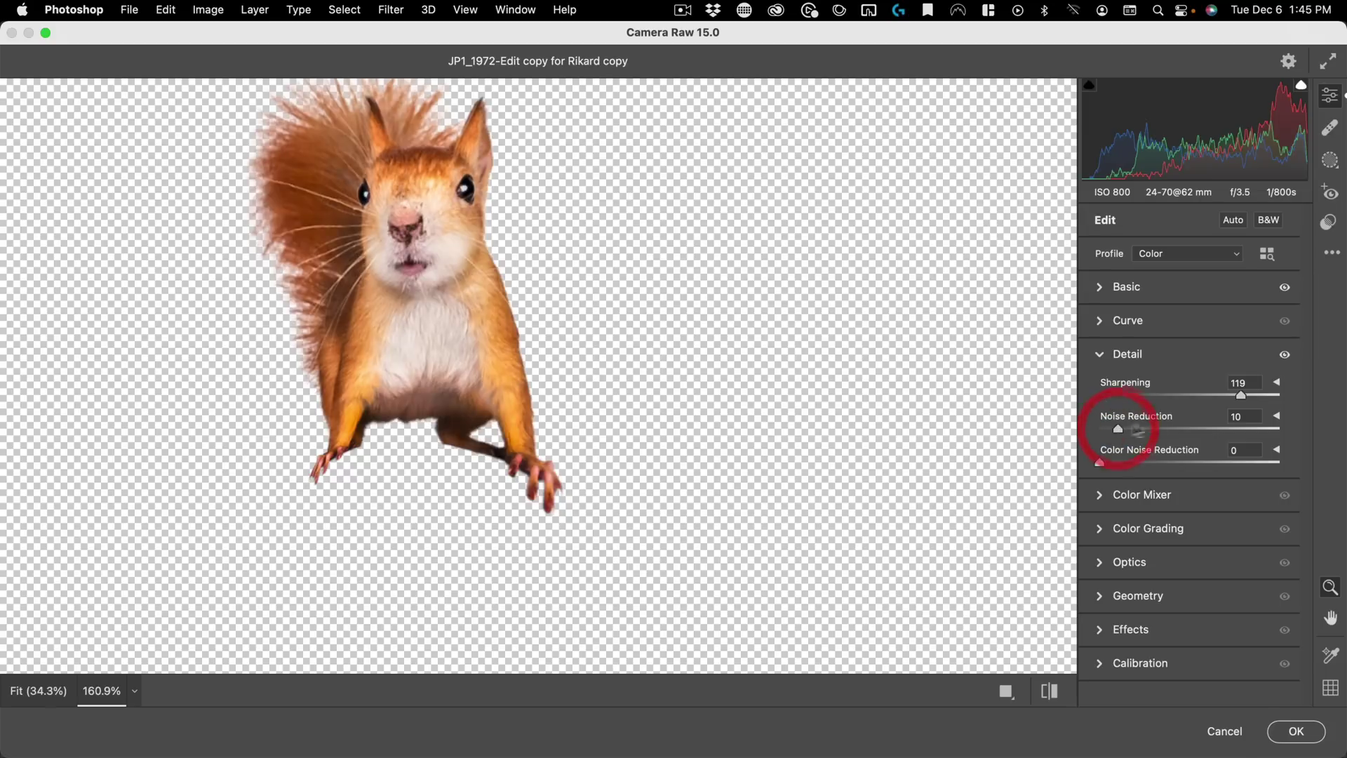
left_click_drag(1257, 395, 1172, 406)
left_click(1254, 397)
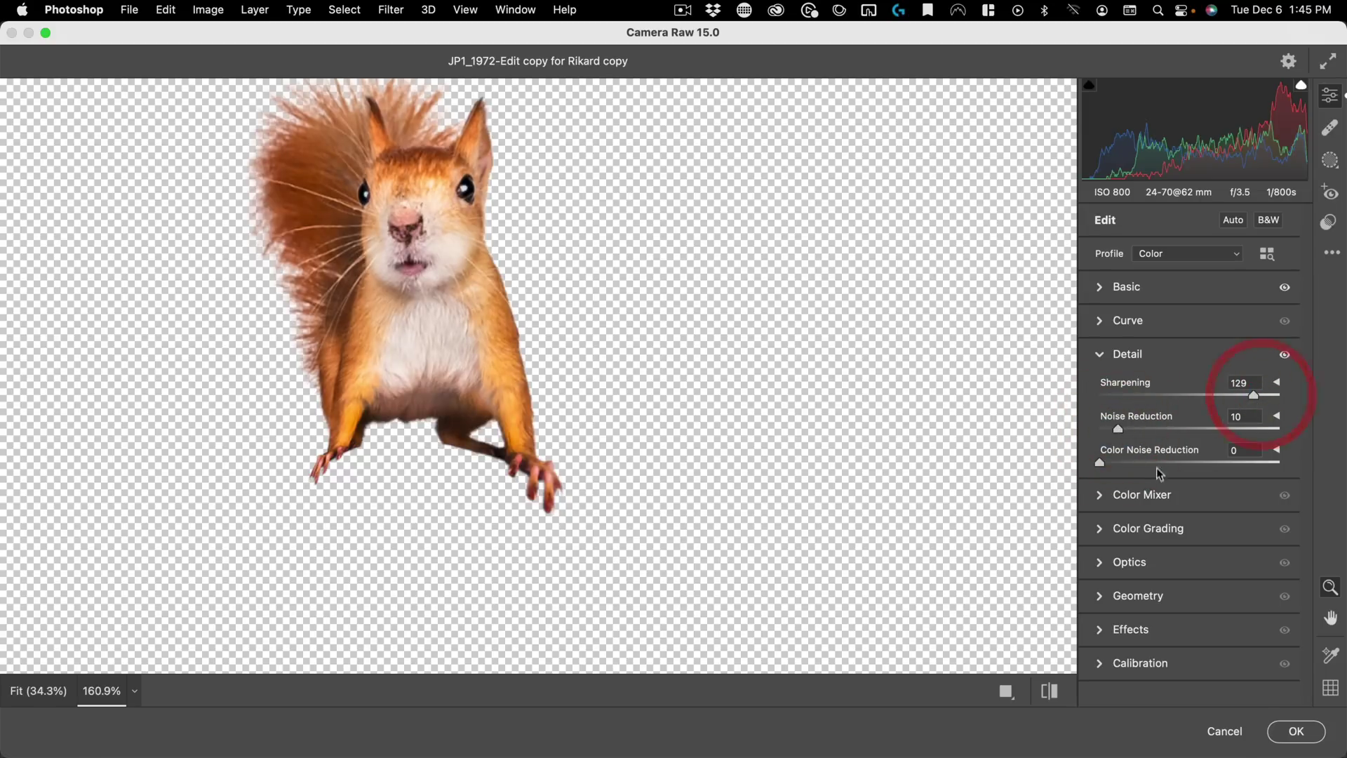
Step: Fine-tune the squirrel's sharpening Radius, raise its sharpening Detail, and apply the Camera Raw filter
left_click(1278, 384)
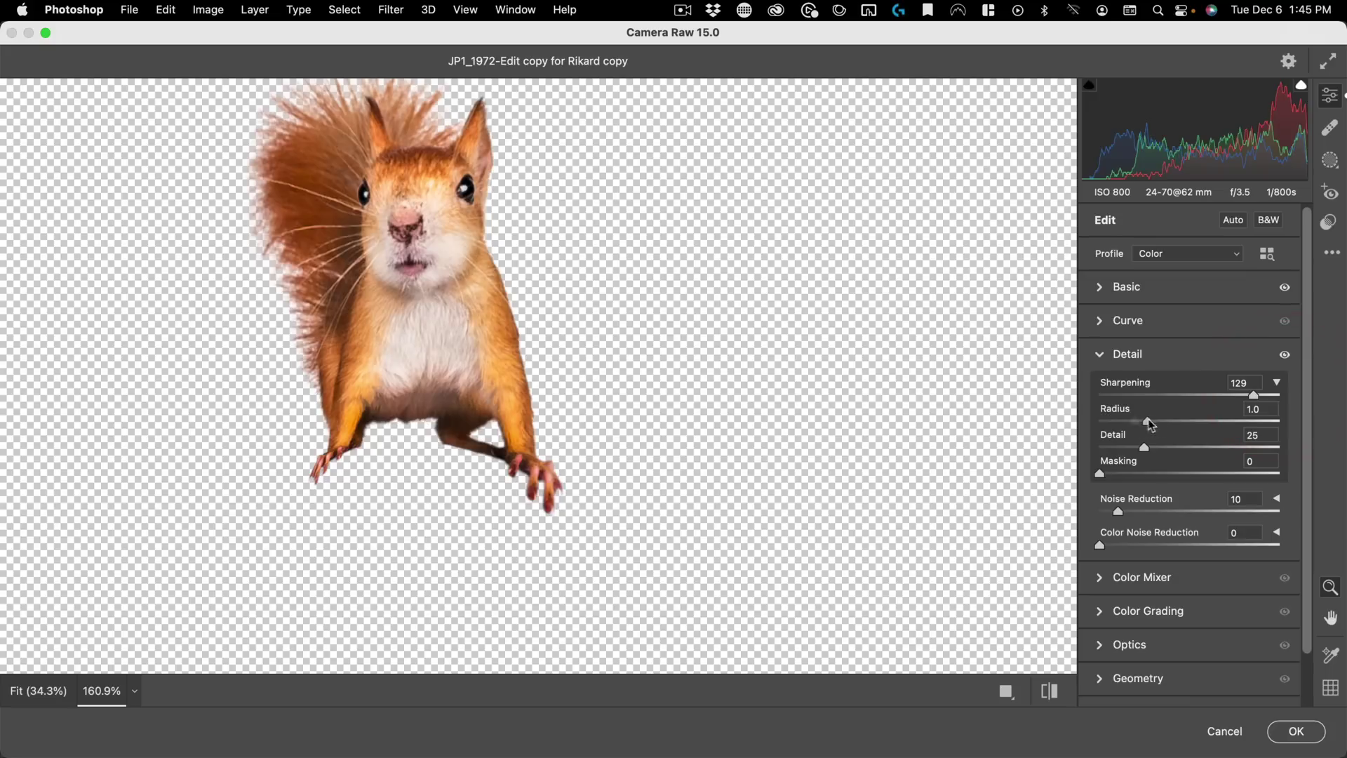
left_click_drag(1136, 422, 1142, 421)
left_click_drag(1144, 447, 1176, 447)
left_click(1300, 731)
Step: Examine the sharpened squirrel's face, whiskers and fur up close in the composite
key("super+space")
left_click_drag(600, 388, 527, 430)
key("space")
left_click_drag(672, 355, 722, 292)
left_click_drag(591, 298, 595, 312)
left_click(595, 312, "super")
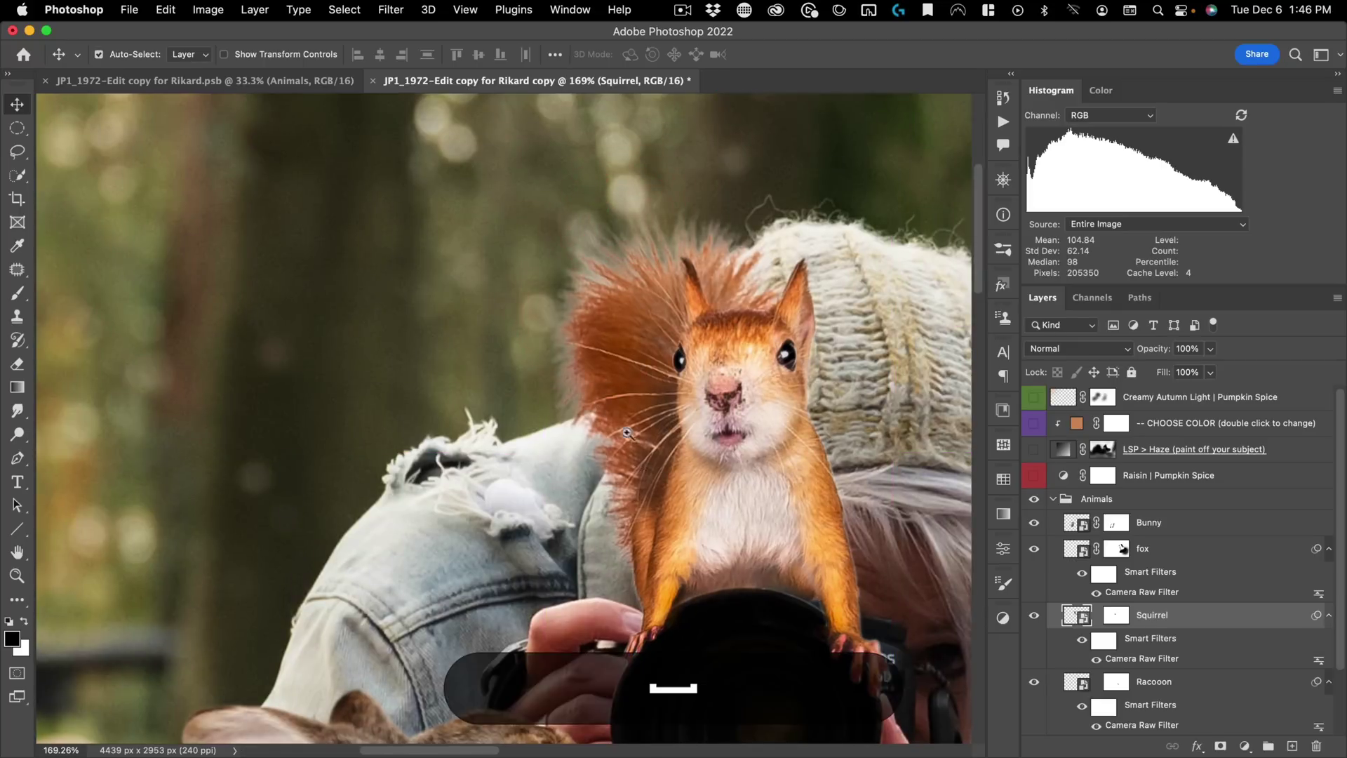
left_click(657, 392, "super")
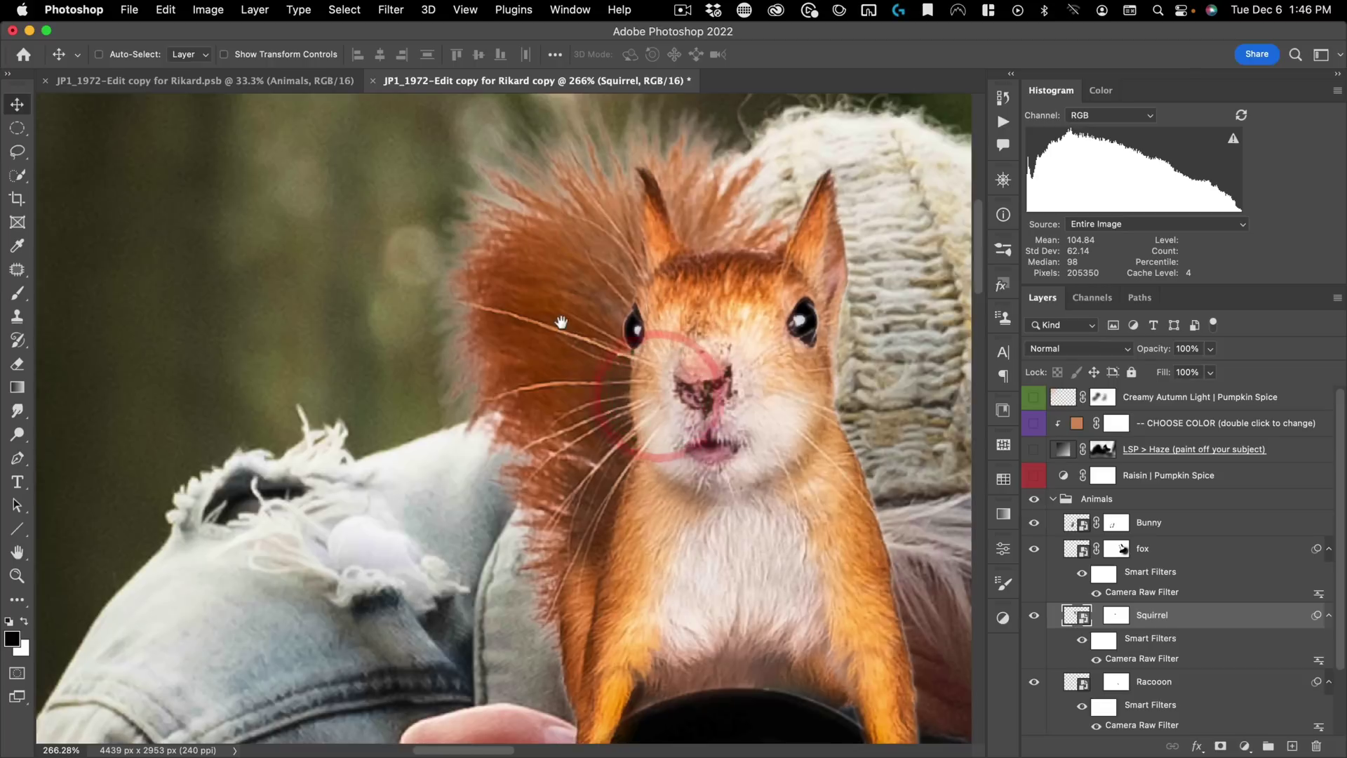
Step: Duplicate the Squirrel layer and set the original Squirrel layer beneath the copy to the Multiply blend mode
left_click(561, 323)
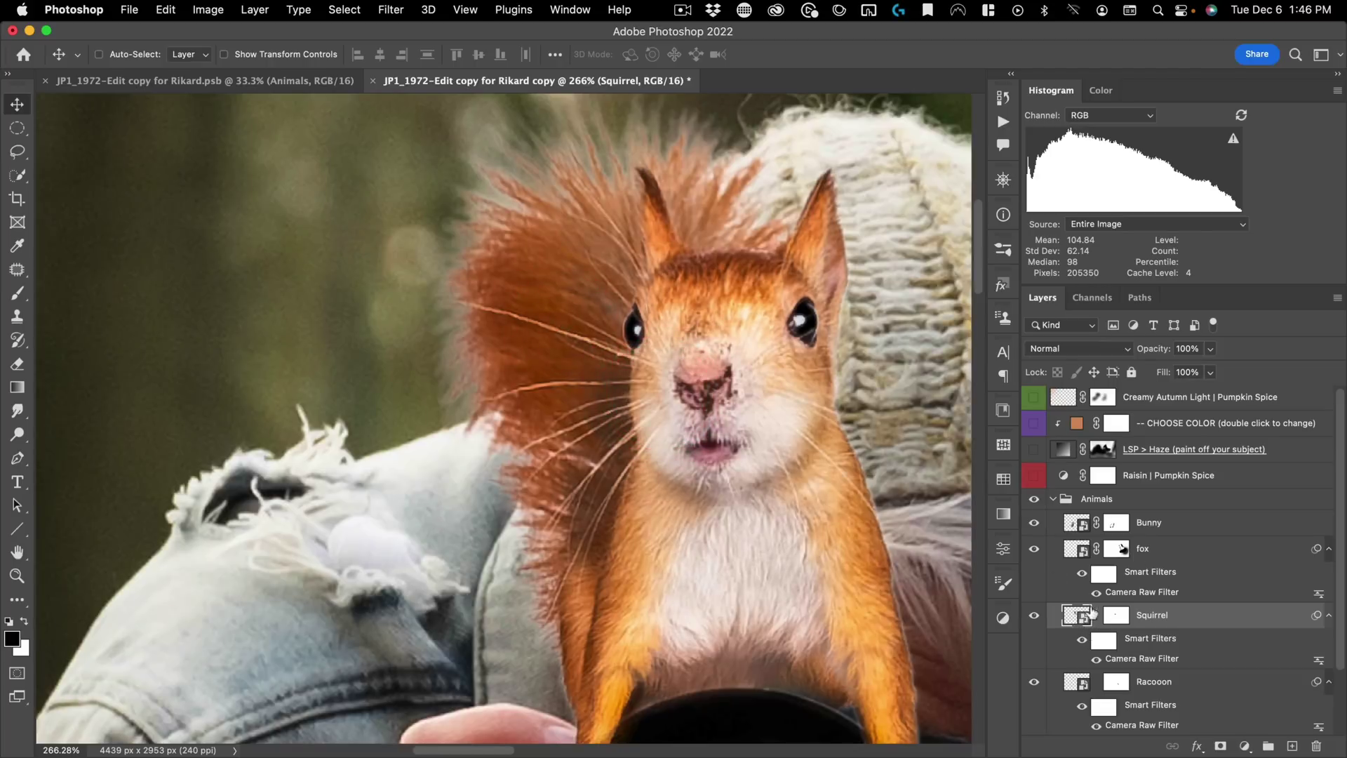
key("alt")
left_click_drag(1081, 625, 1076, 608)
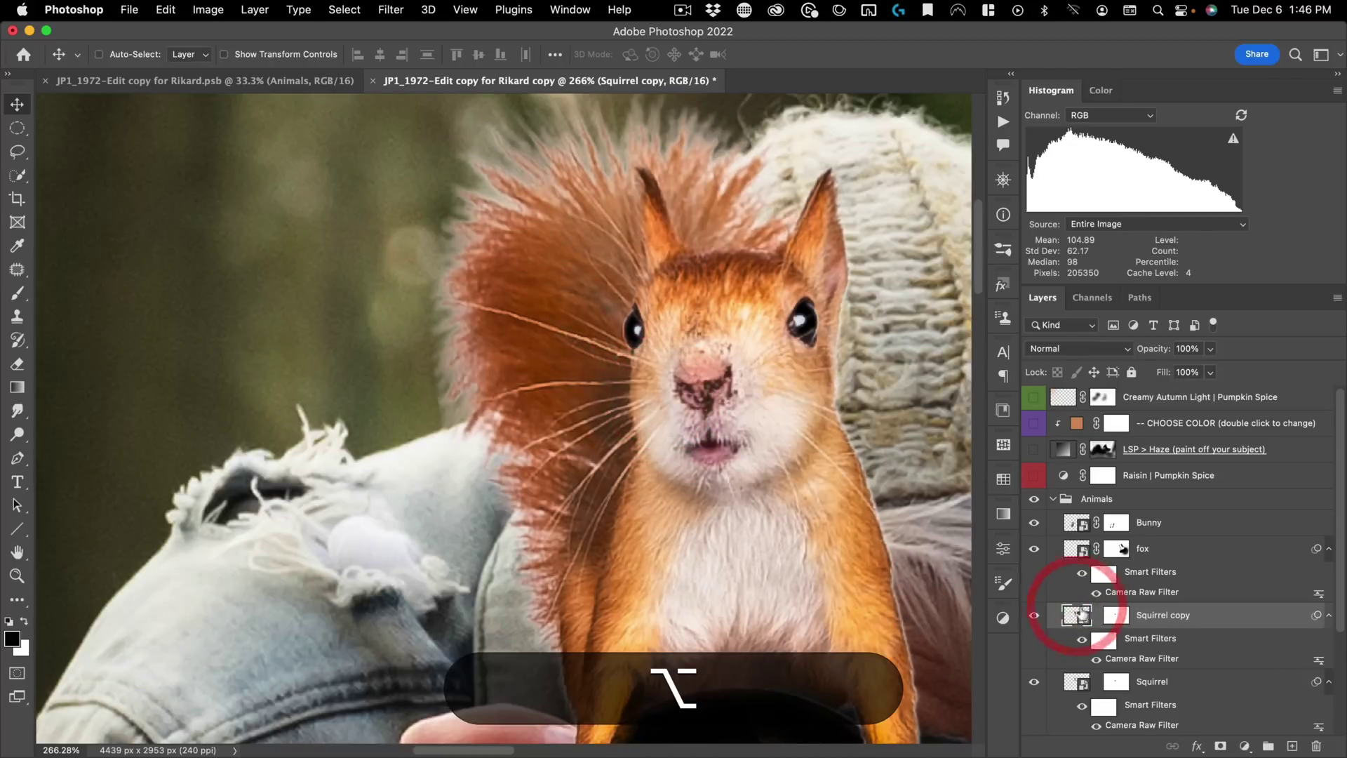
left_click(1077, 679)
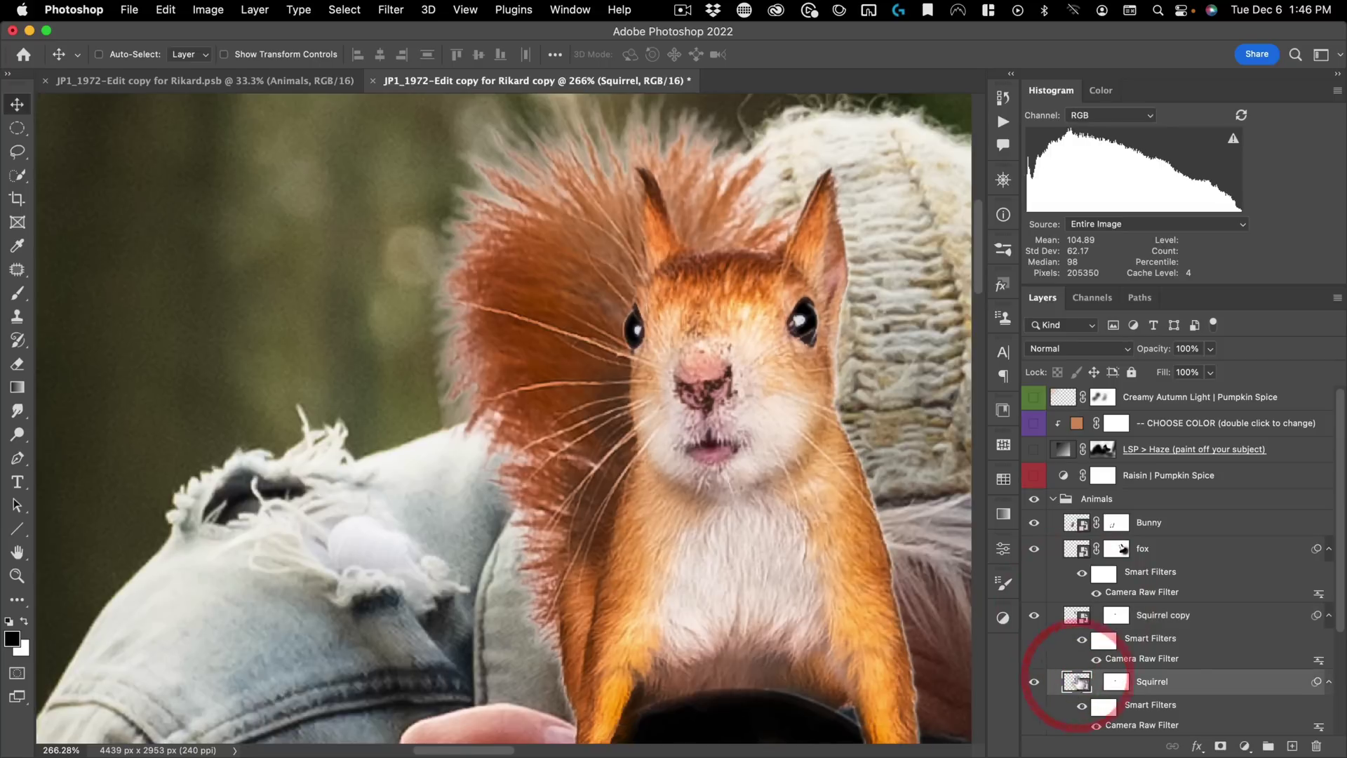
left_click(1058, 351)
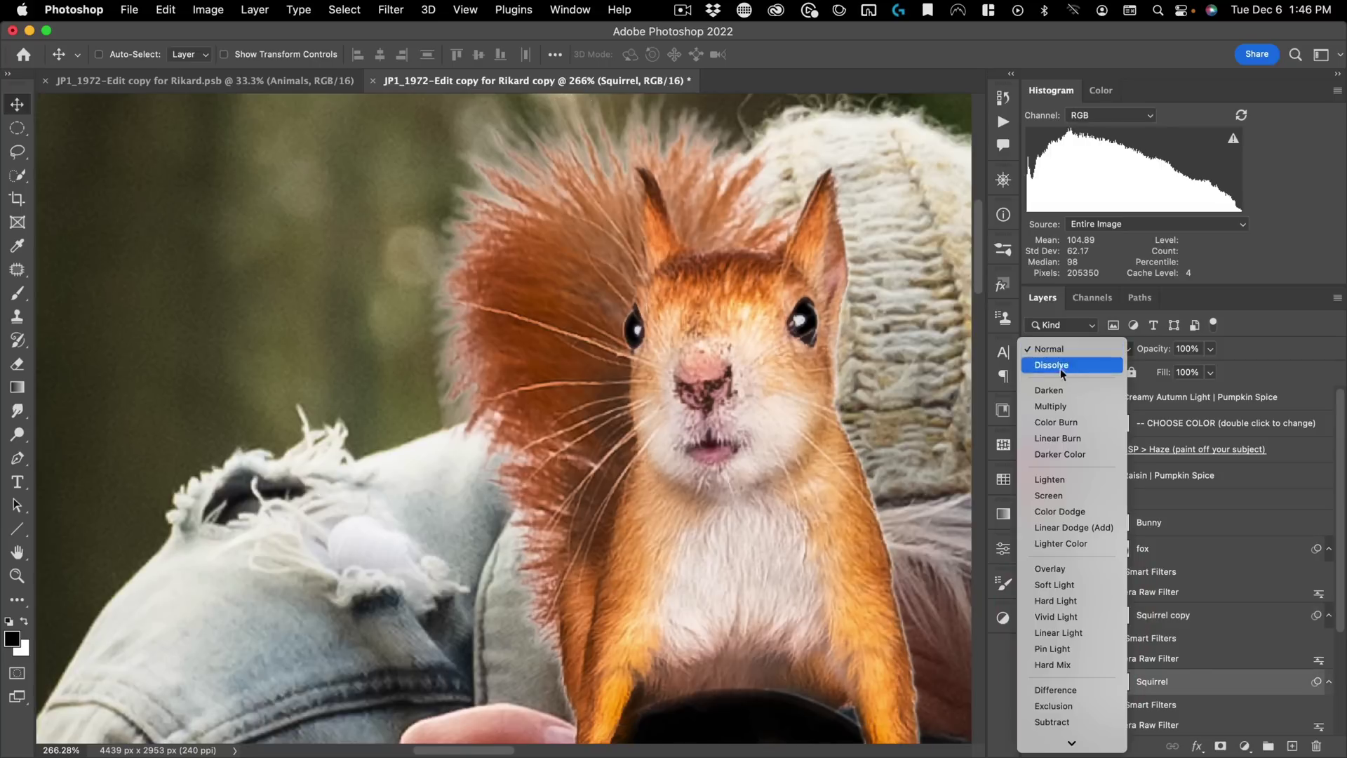
left_click(1046, 406)
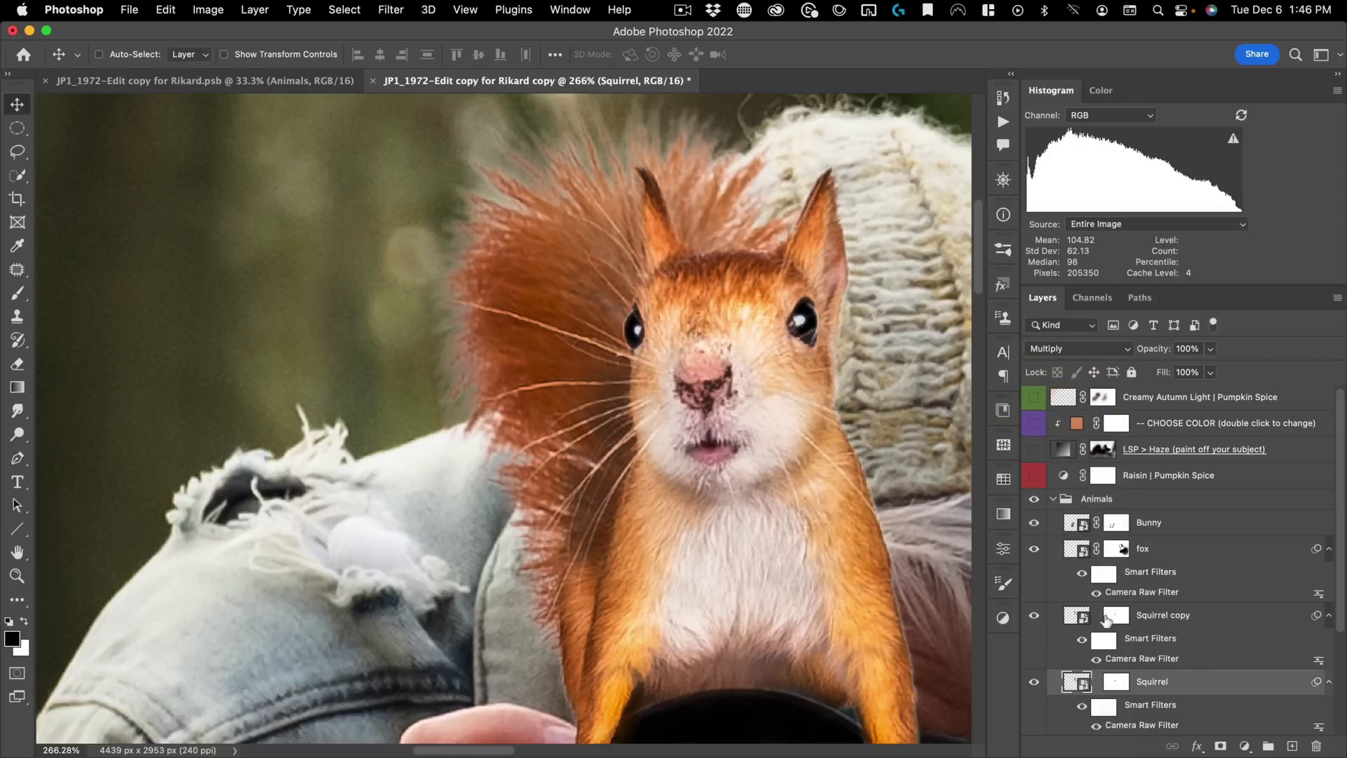
Step: Paint black on the Squirrel copy's layer mask along the outer and upper edges of the tail to hide the pale fringe
left_click(1108, 617)
key("x")
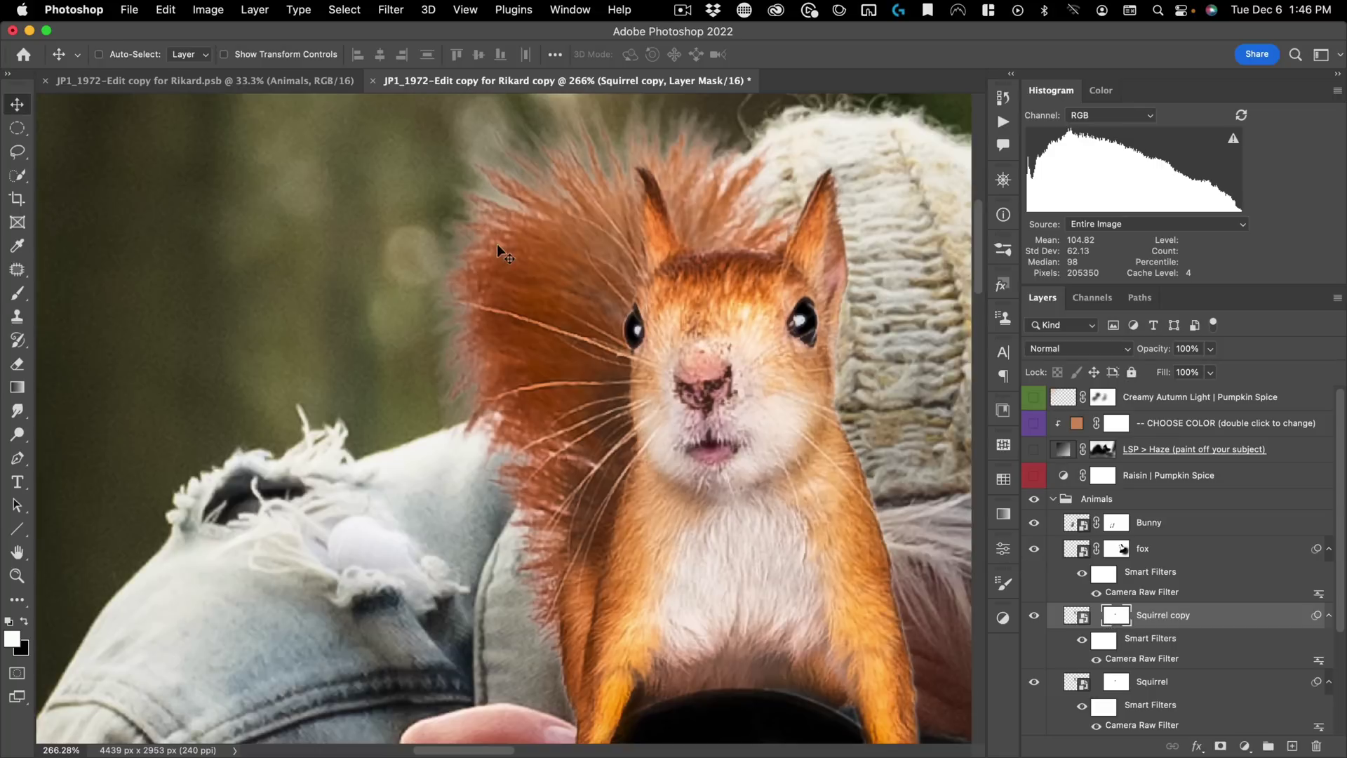
key("b")
mouse_move(391, 319)
left_mouse_down()
mouse_move(421, 317)
mouse_move(424, 361)
mouse_move(405, 328)
left_mouse_up()
key("x")
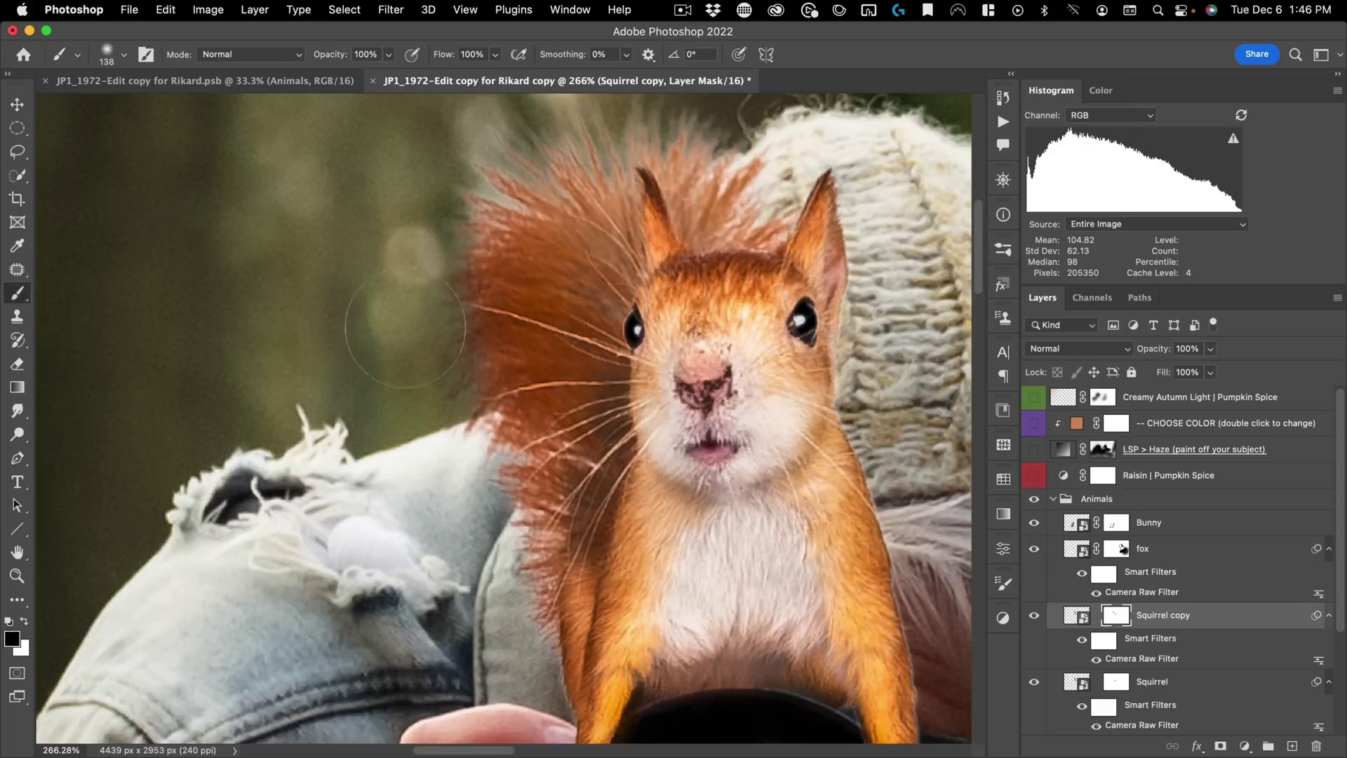
key("space")
left_click_drag(415, 223, 370, 301)
mouse_move(421, 230)
left_mouse_down()
mouse_move(613, 189)
mouse_move(698, 235)
left_mouse_up()
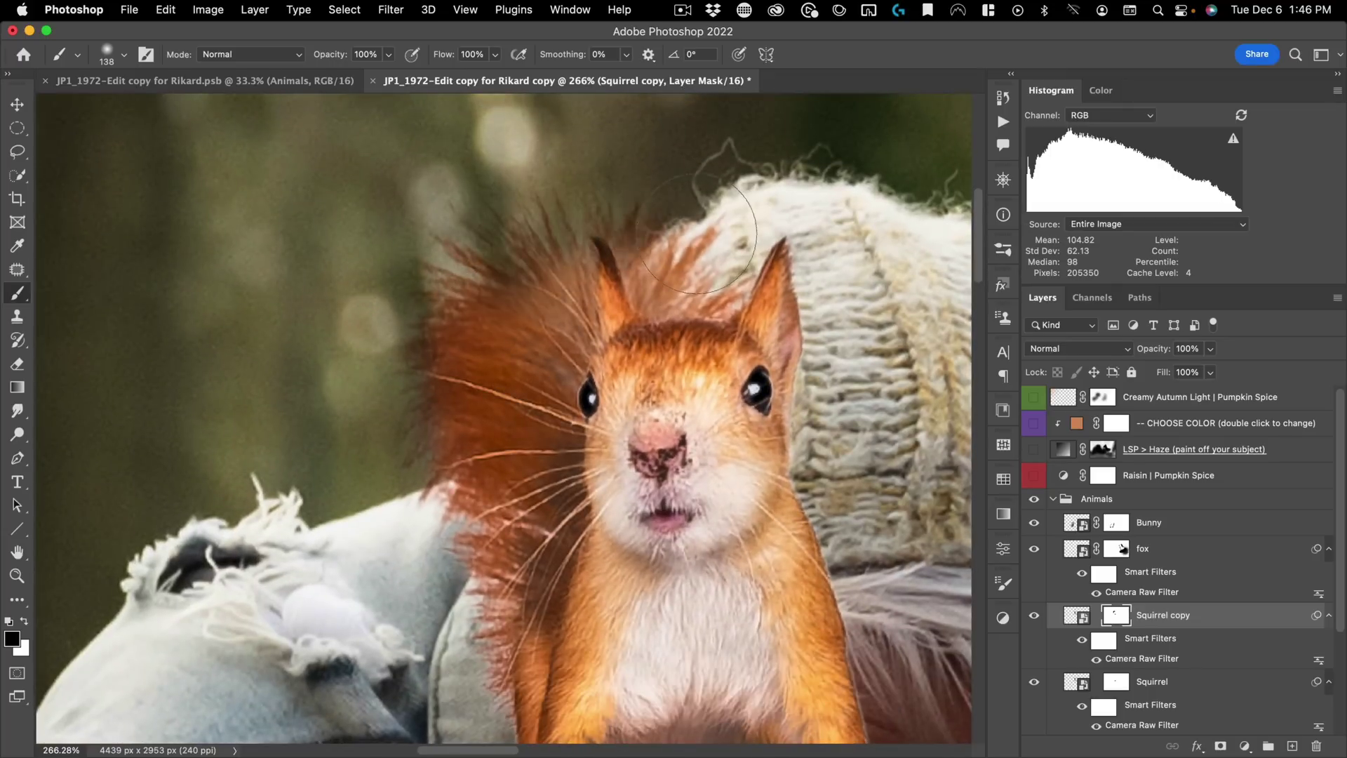
Step: Examine the squirrel's masked tail edges against the forest and jacket, up close and in the wider composite
key("super+space")
left_click_drag(447, 289, 467, 368)
key("space")
key("super+space")
left_click_drag(481, 274, 535, 226)
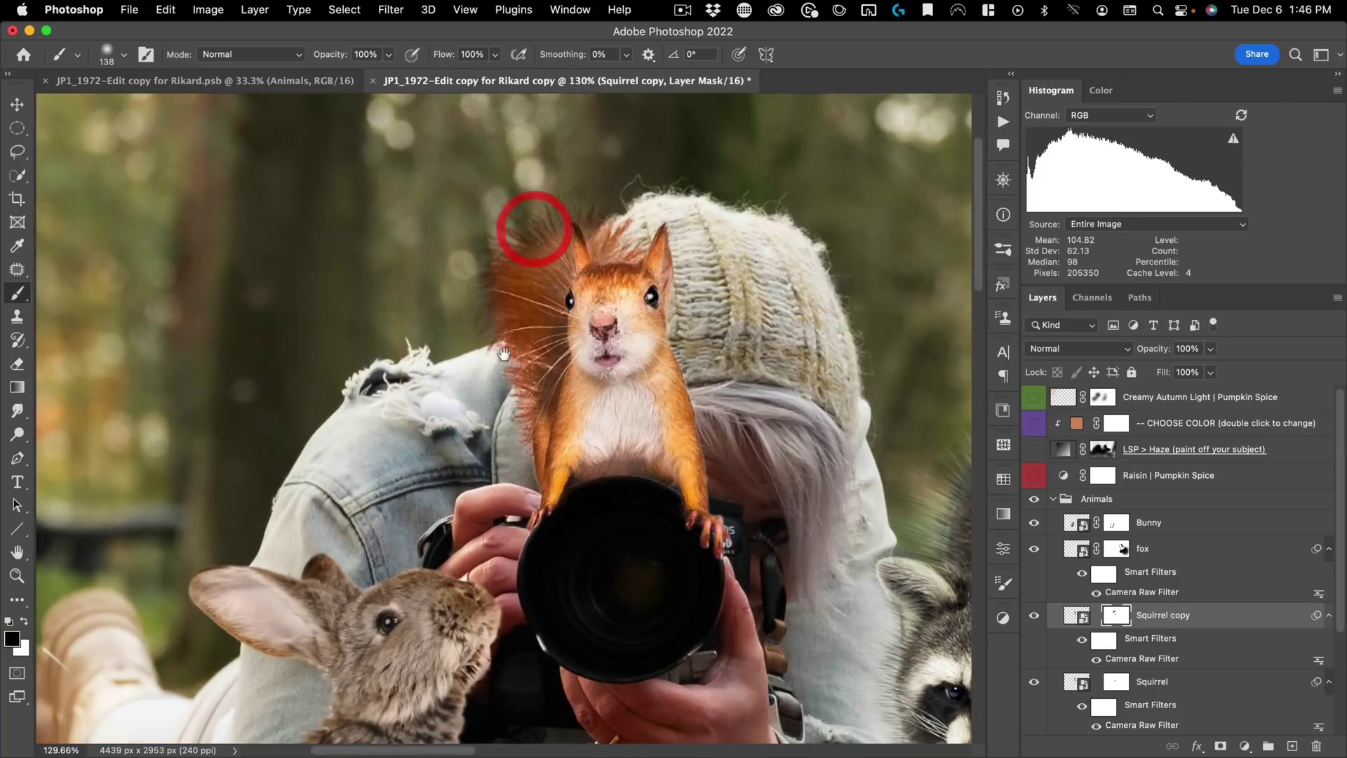
key("space")
left_click_drag(503, 346, 491, 287)
scroll(490, 286, "up", 2)
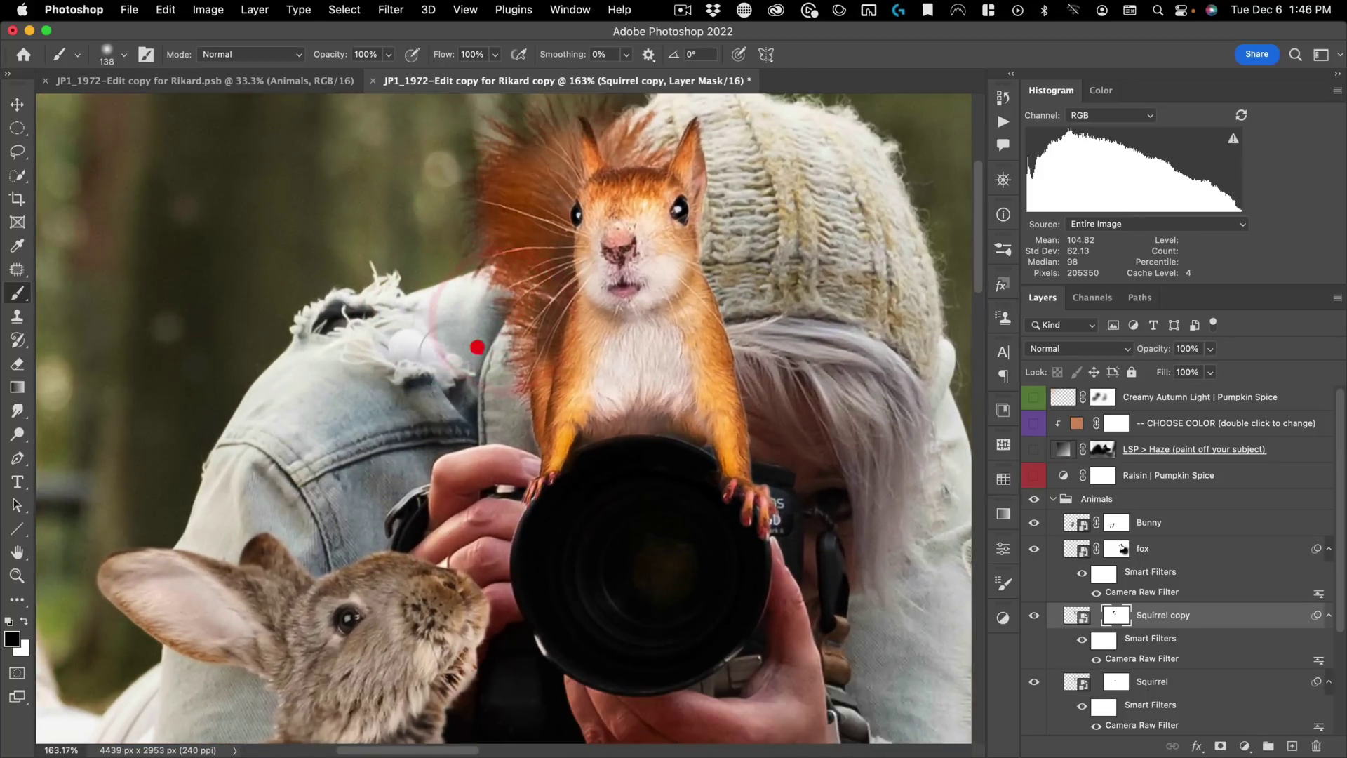
key("super+space")
left_click_drag(439, 390, 466, 362)
key("space")
left_click_drag(634, 346, 689, 346)
left_click_drag(548, 429, 591, 415)
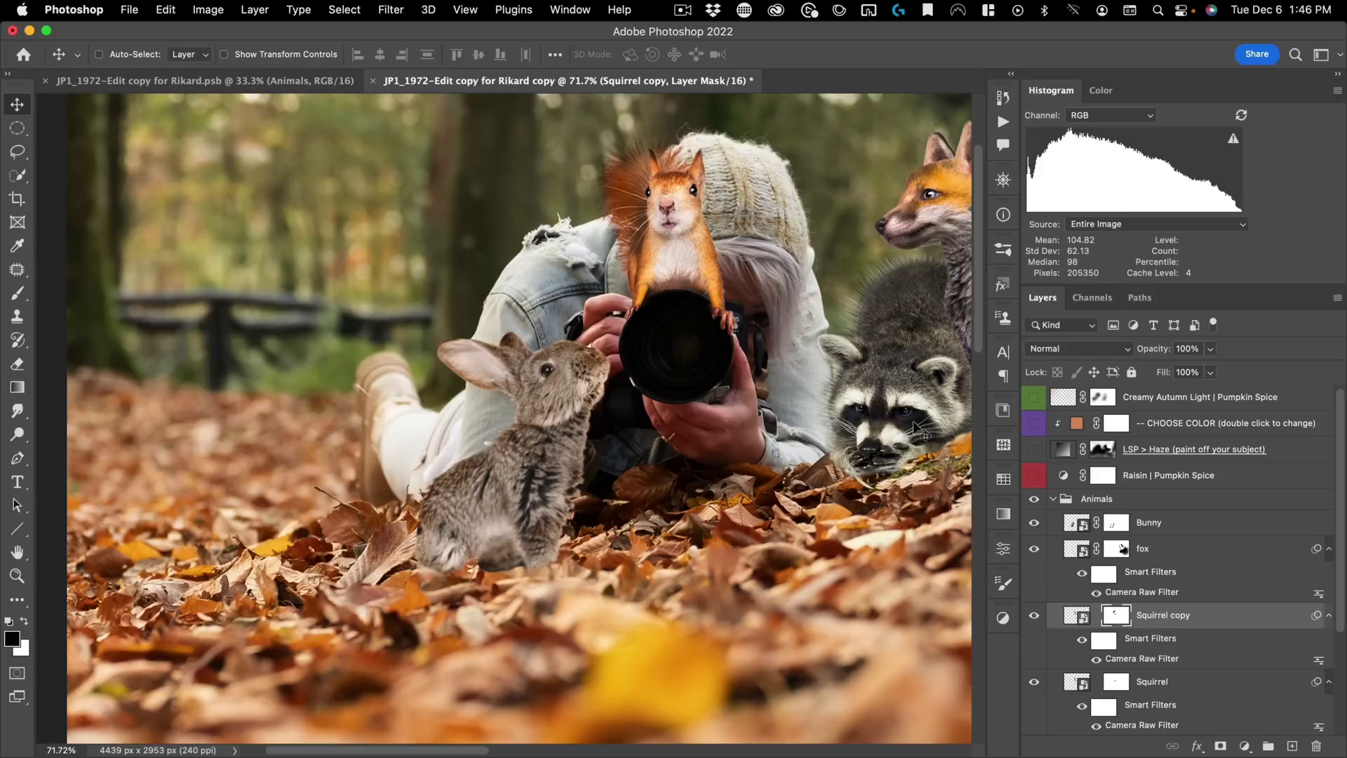
Step: Copy the Racooon layer's Camera Raw smart filter onto the Bunny layer
key("super")
scroll(1249, 659, "down", 3)
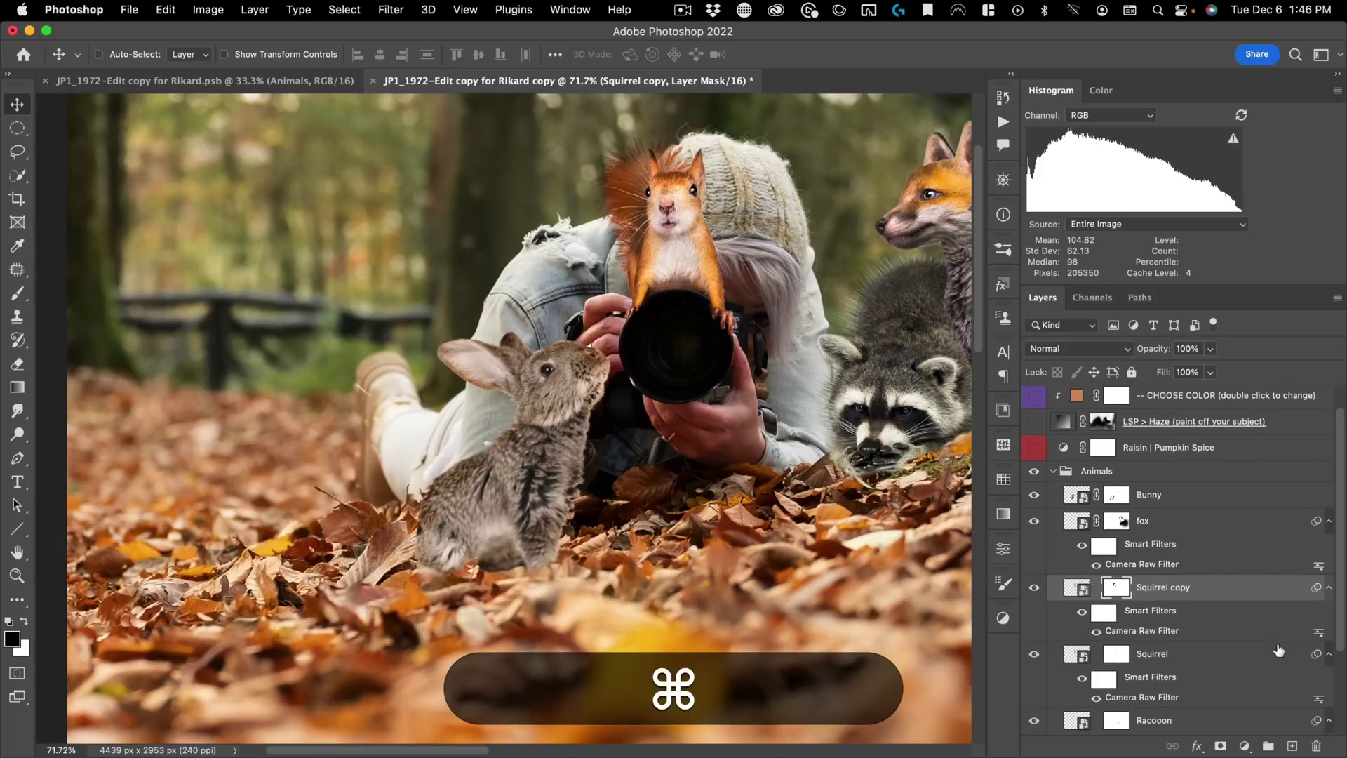
scroll(1221, 653, "down", 2)
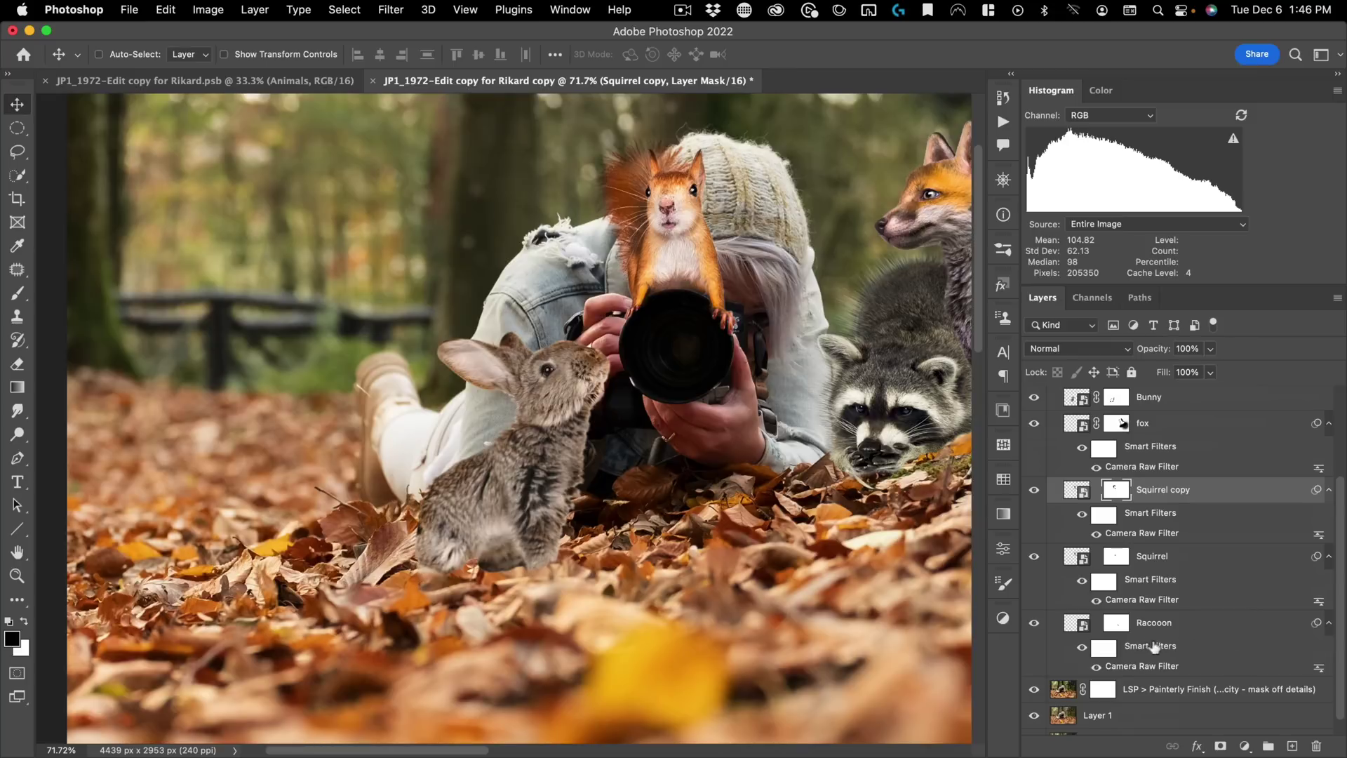
key("alt+super")
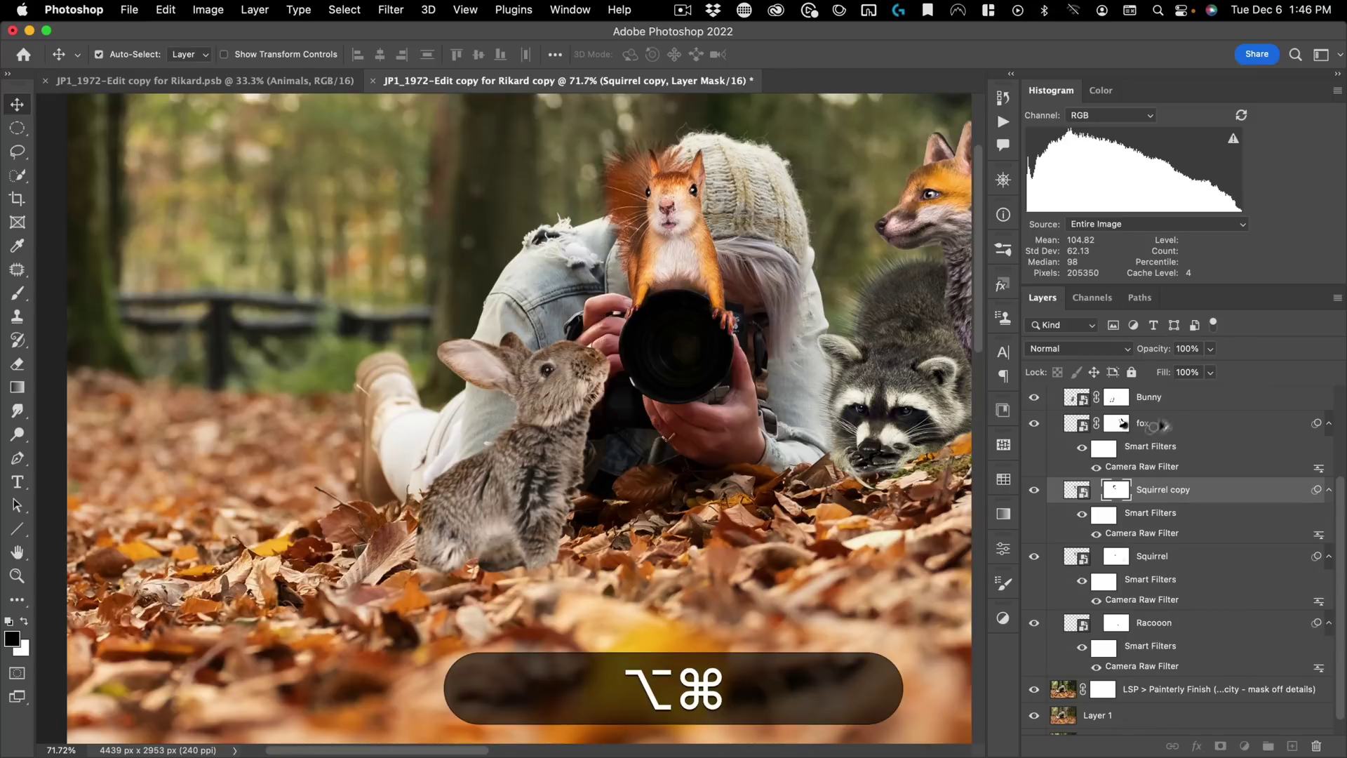
left_click_drag(1168, 399, 1165, 397)
left_click(670, 353)
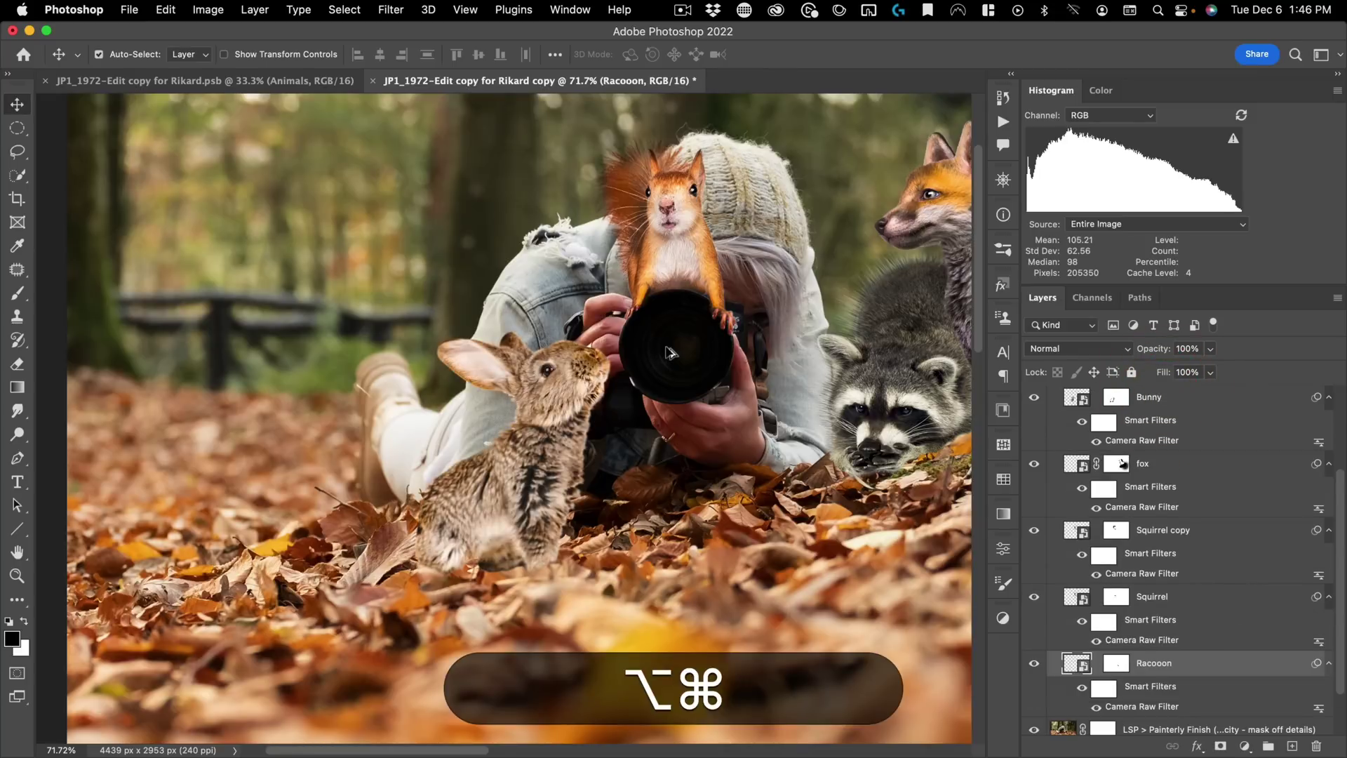
Step: Examine how the filtered bunny matches the squirrel, raccoon, fox and forest in the composite
left_click_drag(634, 399, 594, 422)
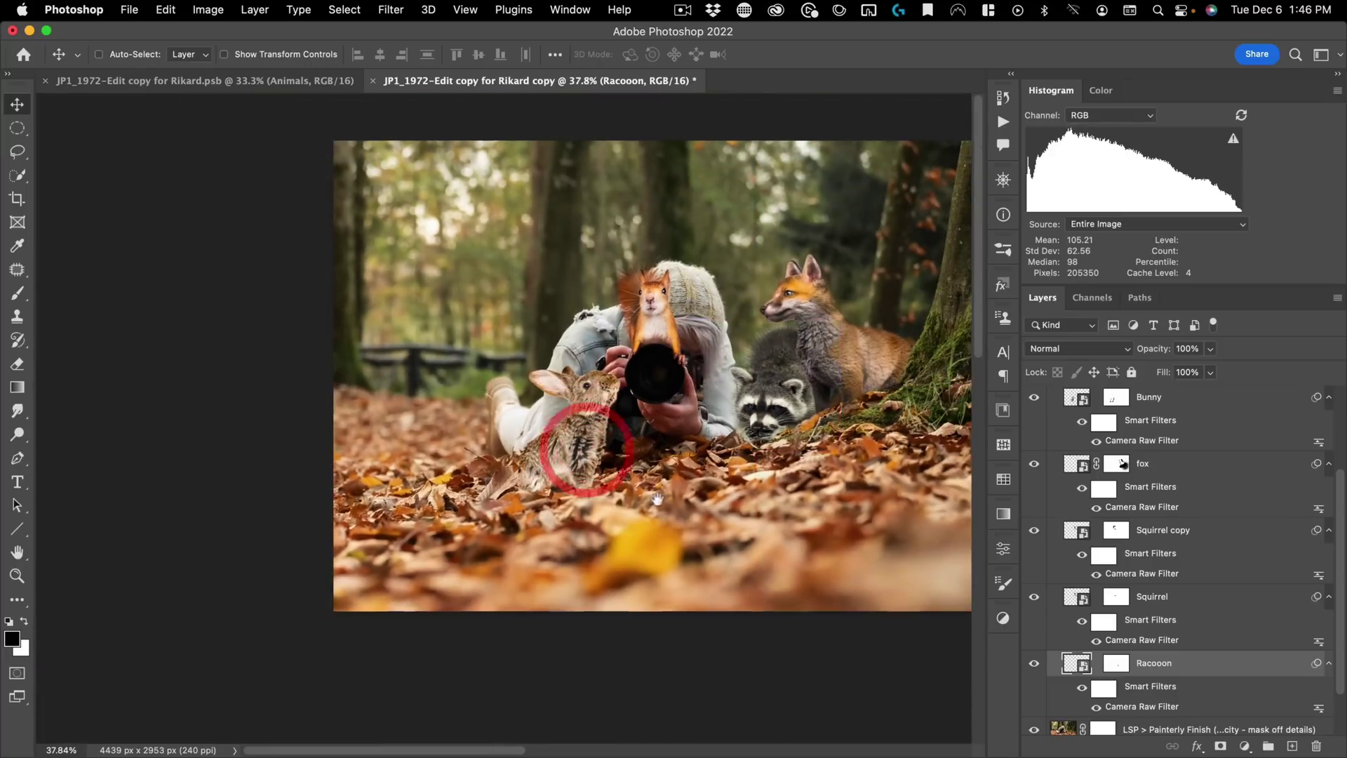
left_click_drag(669, 492, 584, 529)
left_click_drag(612, 478, 624, 454)
left_click_drag(610, 555, 648, 519)
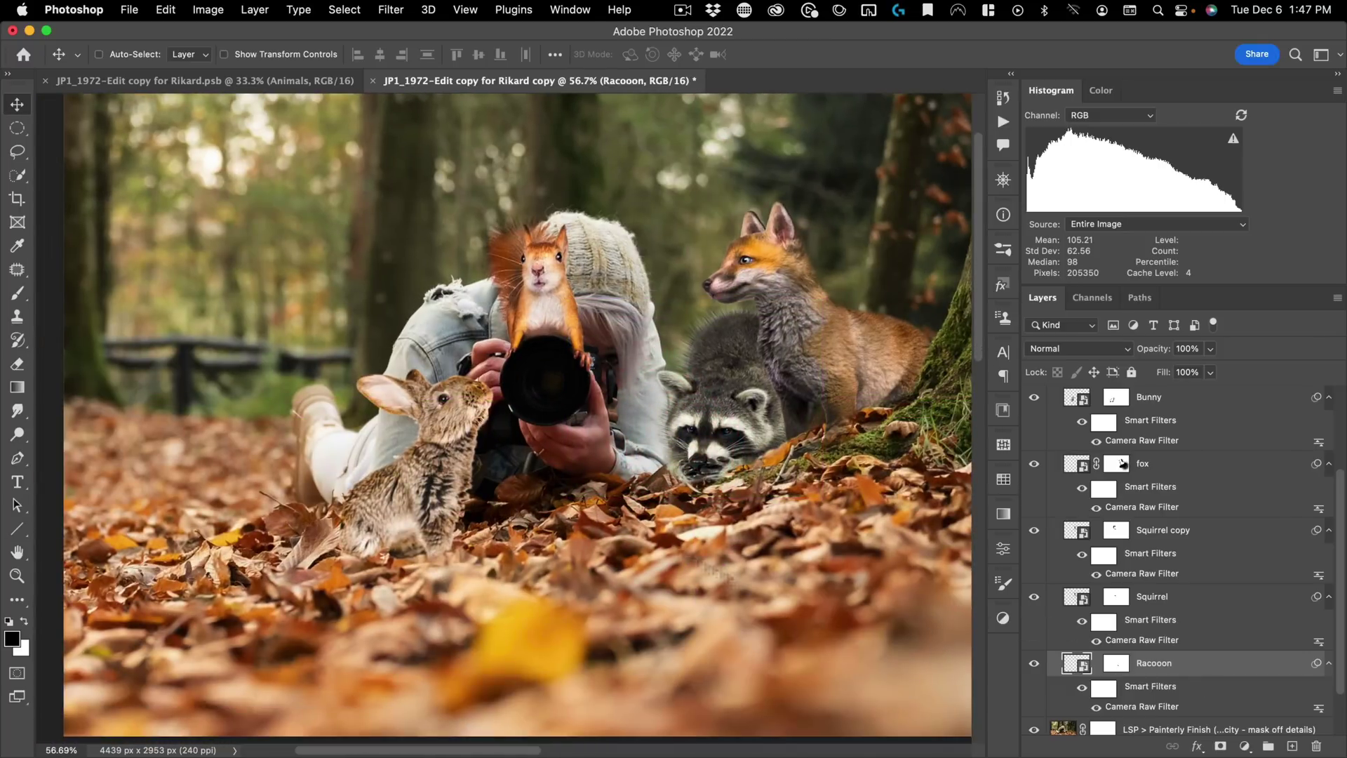
left_click_drag(482, 497, 486, 528)
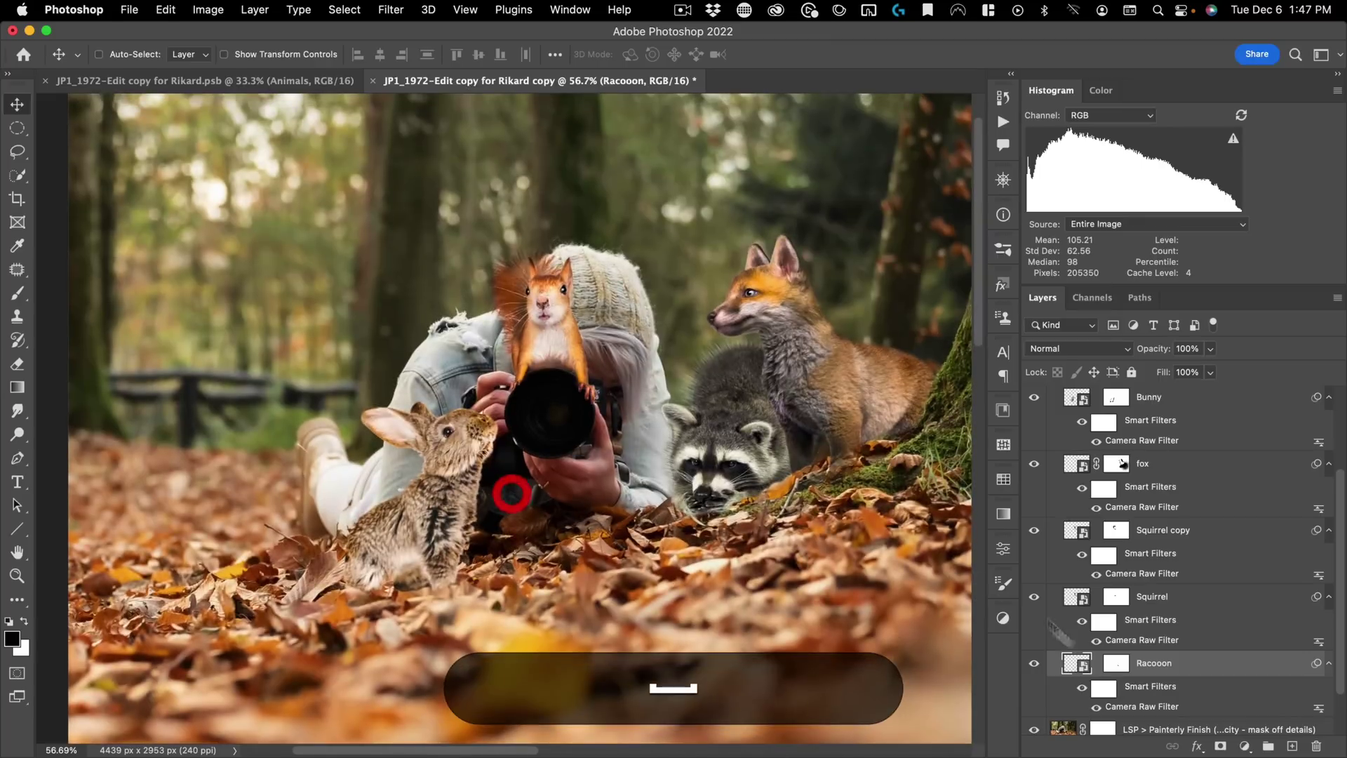
left_click_drag(757, 518, 724, 531)
left_click_drag(660, 468, 698, 443)
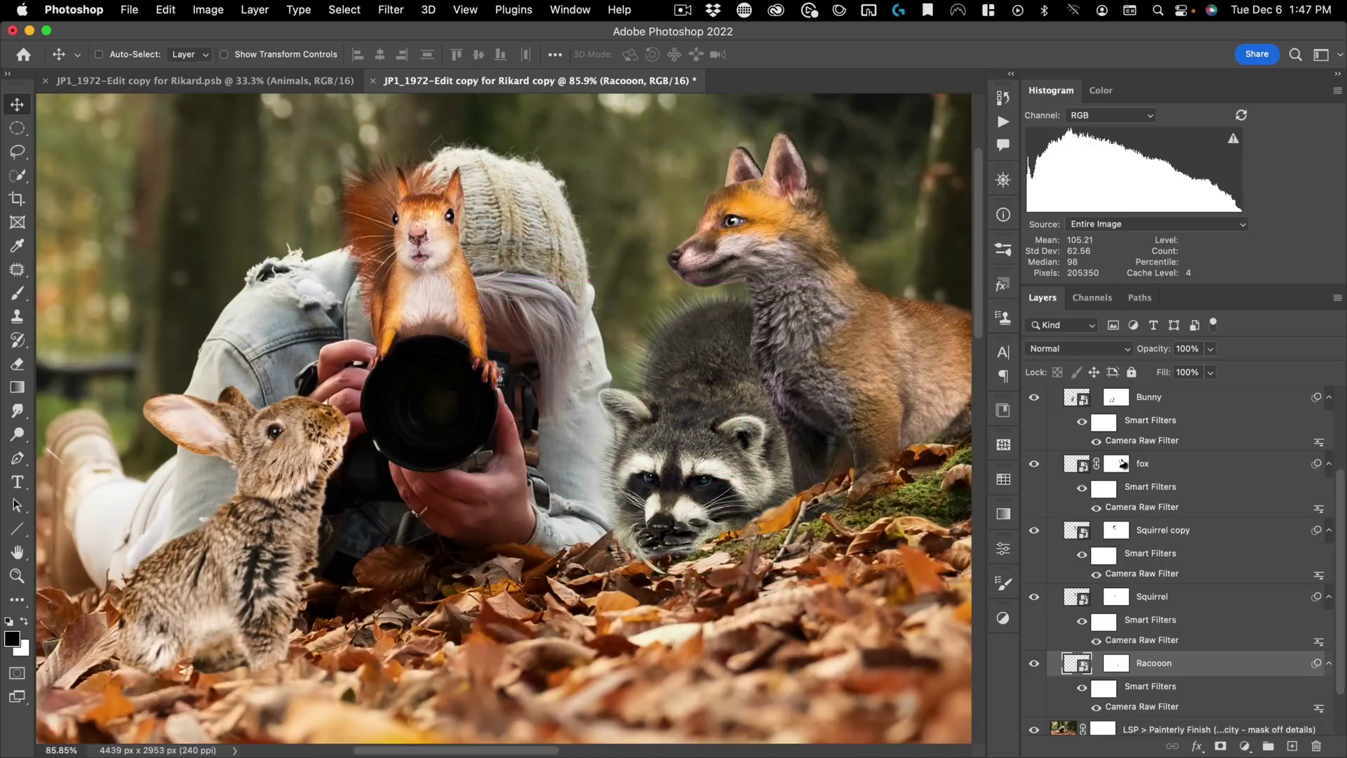
Step: Create a new layer directly beneath the Racooon layer and name it "racoon shadows"
left_click(1292, 746)
left_click_drag(1114, 633, 1123, 708)
double_click(1112, 693)
type("r")
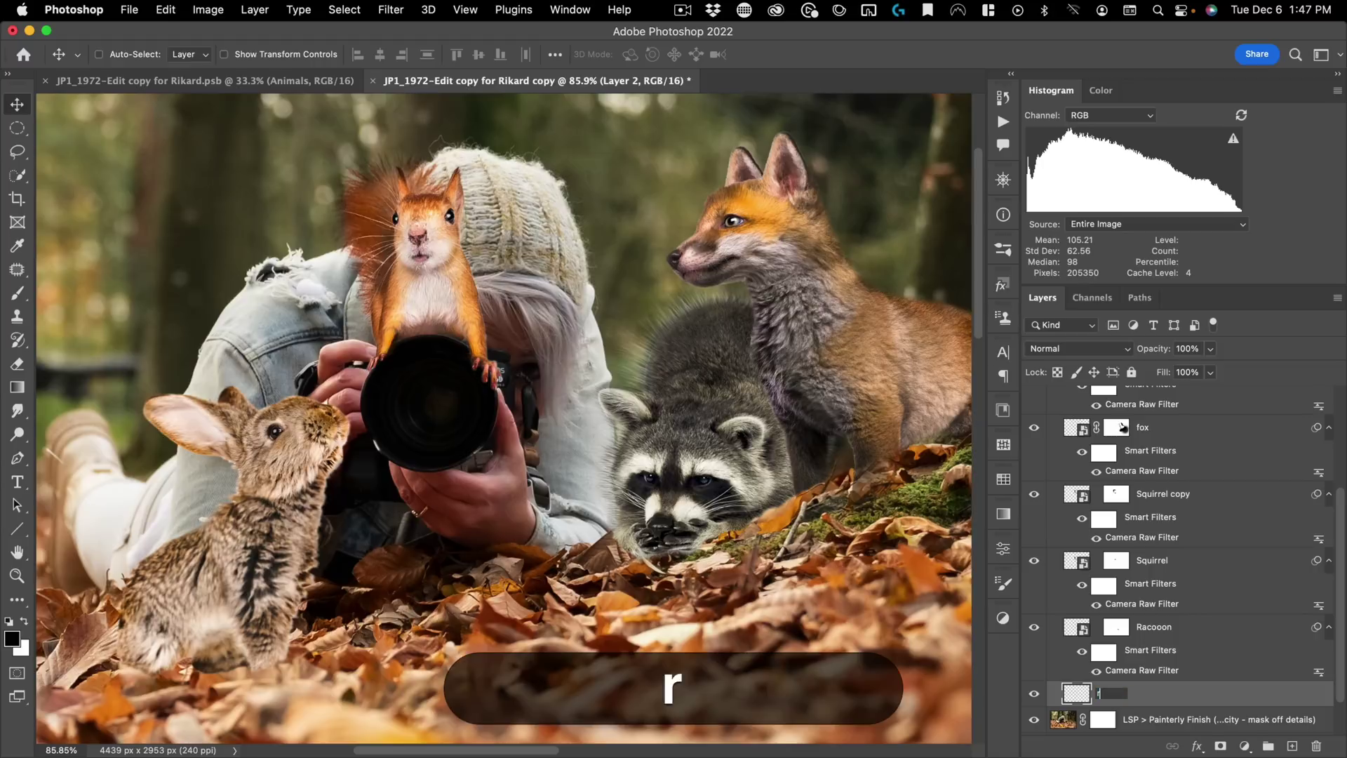
type("acoon shadow")
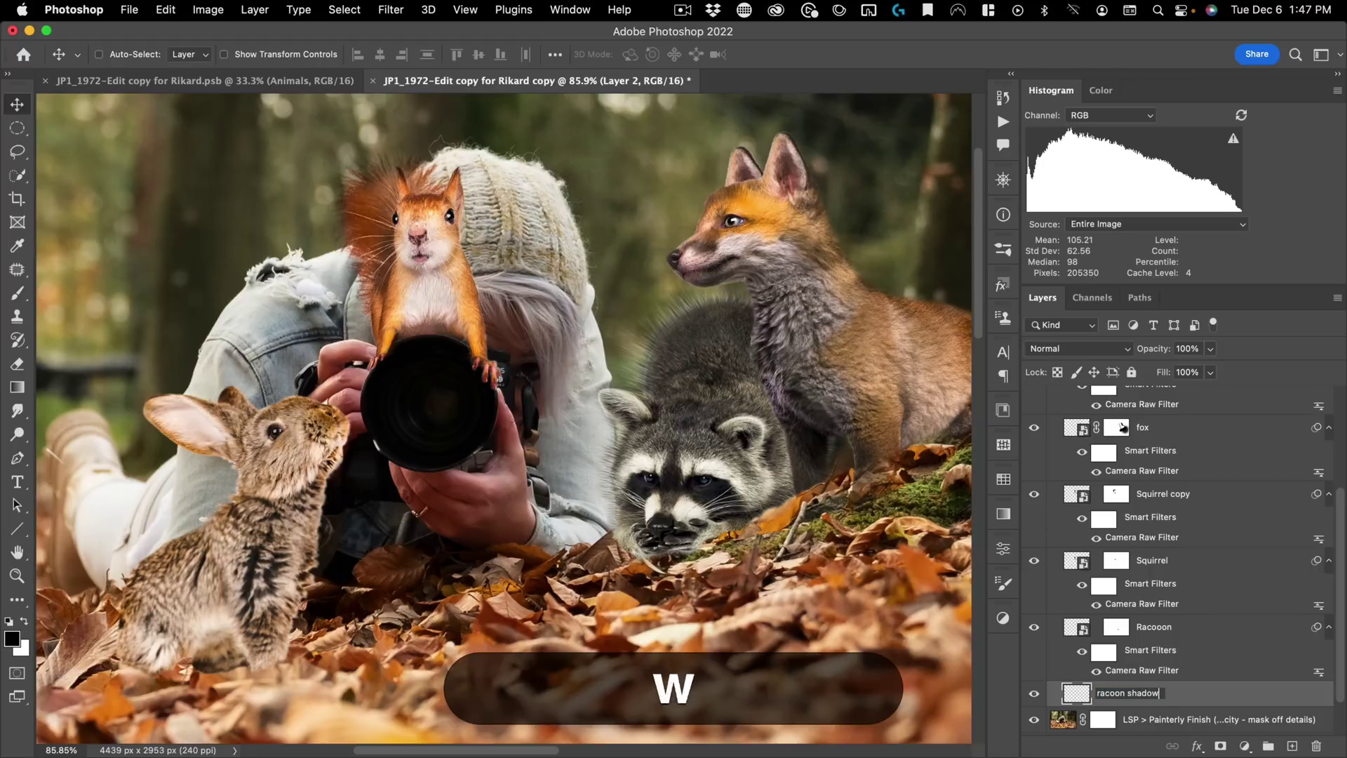
type("s")
key("Return")
Step: Switch to the Brush tool and enlarge the brush size to 387
key("b")
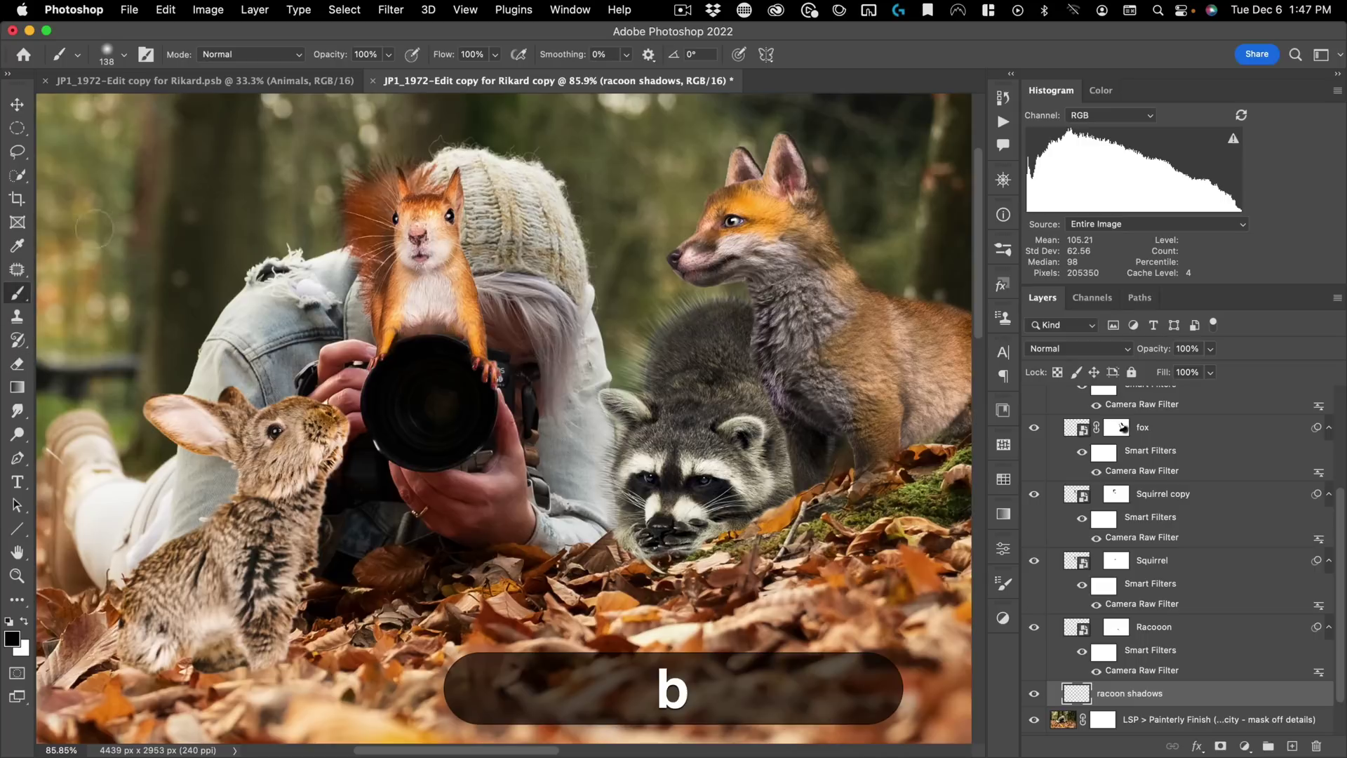
left_click_drag(400, 522, 477, 521)
left_click_drag(455, 579, 502, 482)
left_click_drag(664, 346, 631, 395)
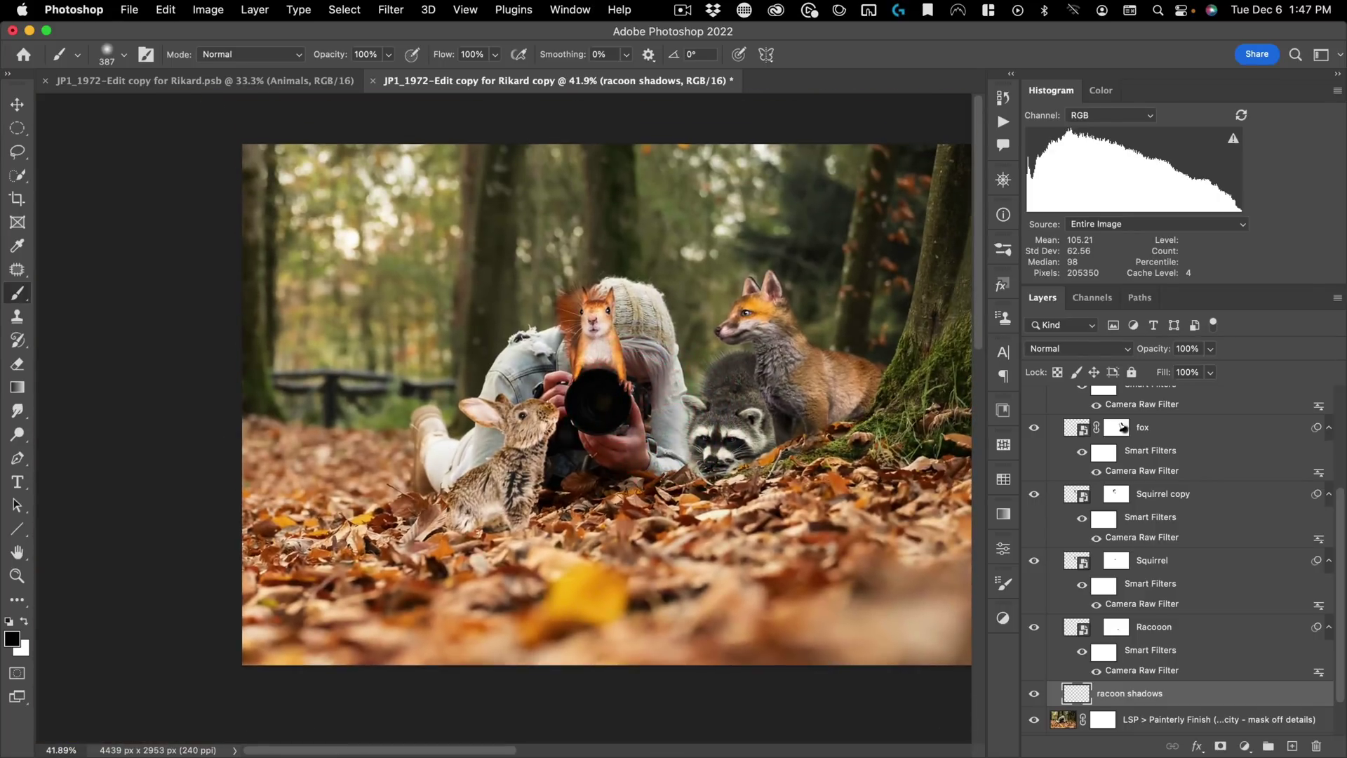
Step: View the LSP > Painterly Finish layer on its own, and compare the composite with and without it
key("v")
left_click(615, 425, "ctrl")
scroll(1101, 602, "down", 2)
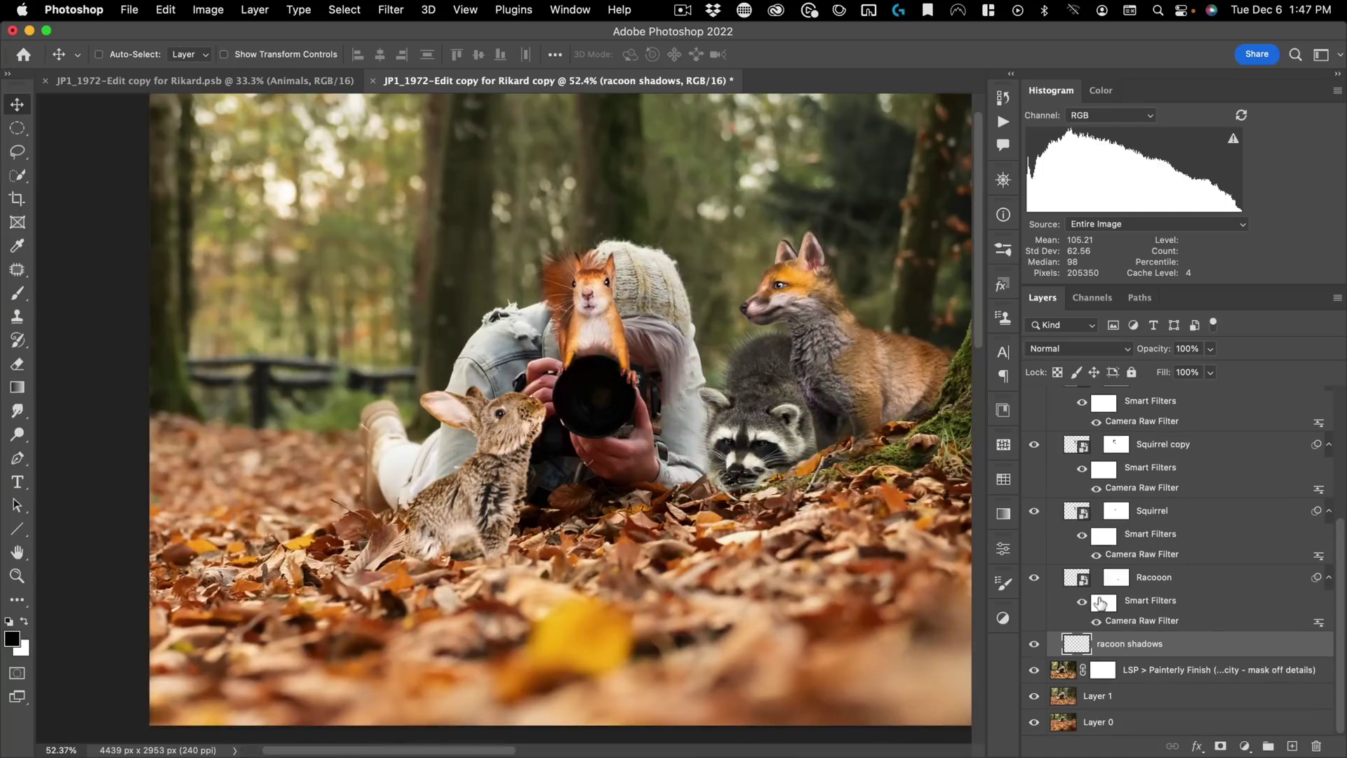
left_click(1063, 672)
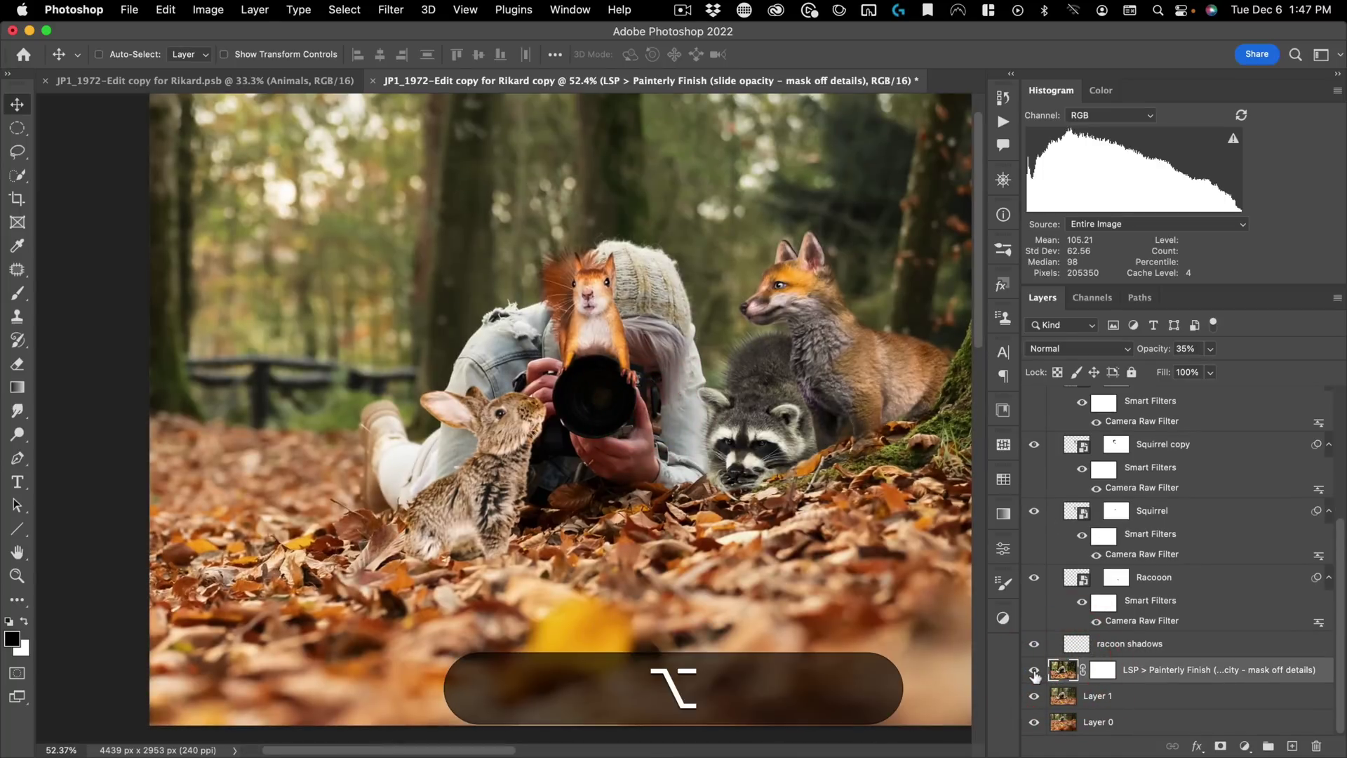
left_click(1034, 670, "alt")
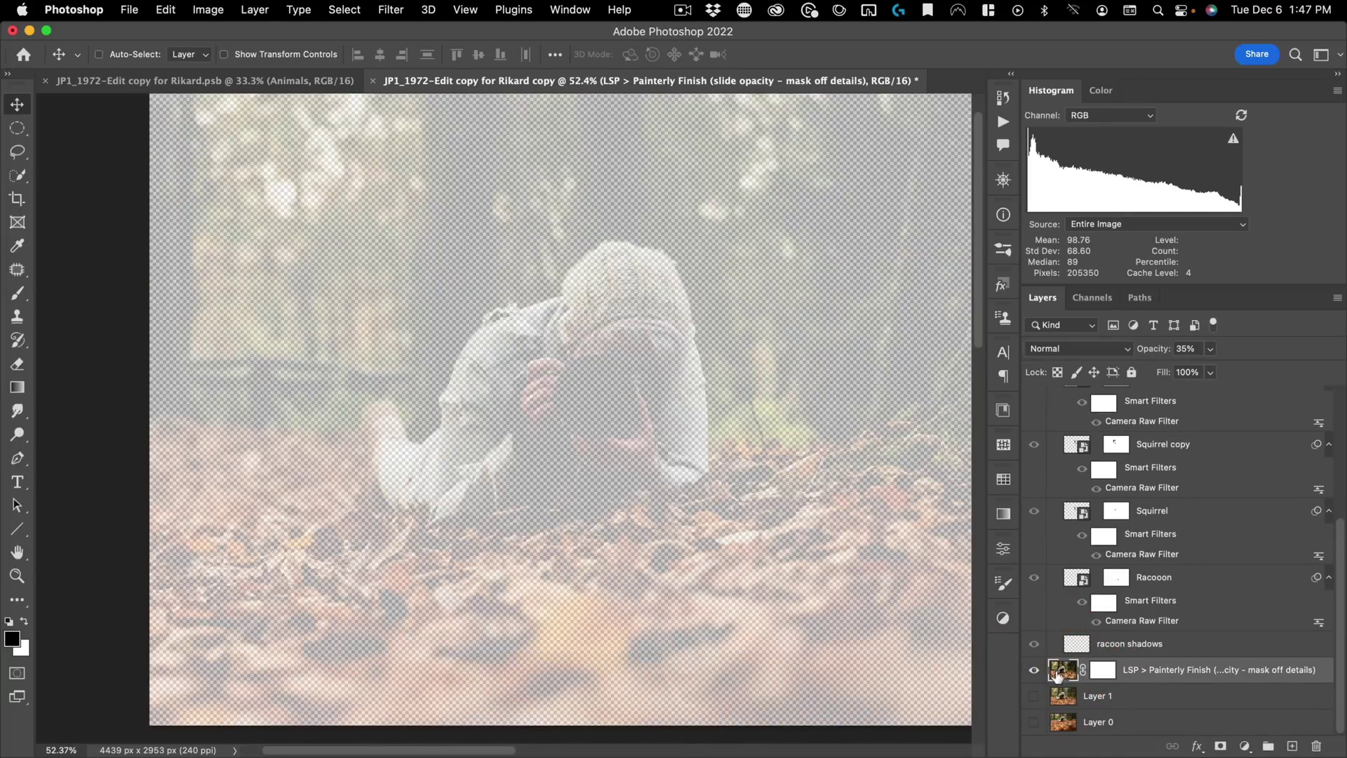
left_click(1033, 672, "alt")
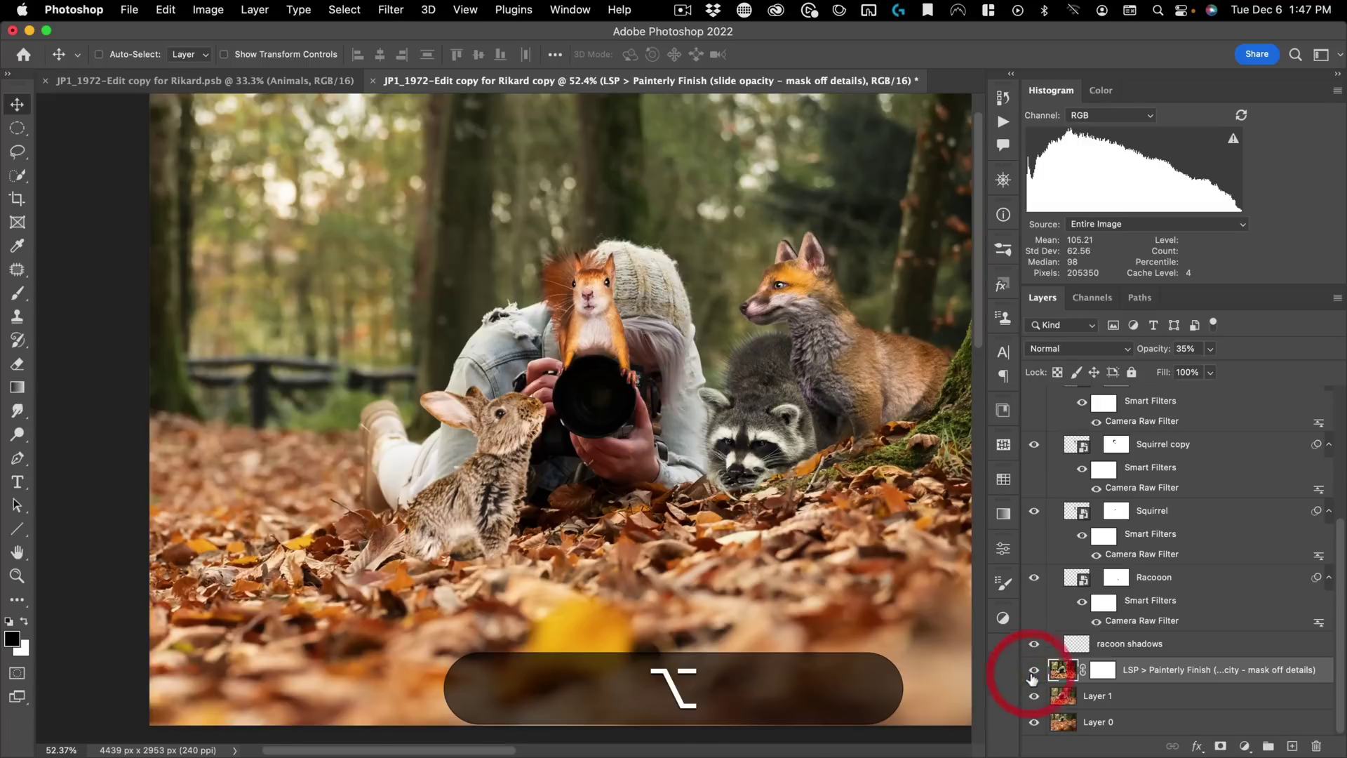
left_click(1033, 671)
left_click(1033, 671)
left_click(1033, 672)
left_click(1034, 673)
left_click(1033, 673)
left_click(1033, 672)
left_click(1033, 672)
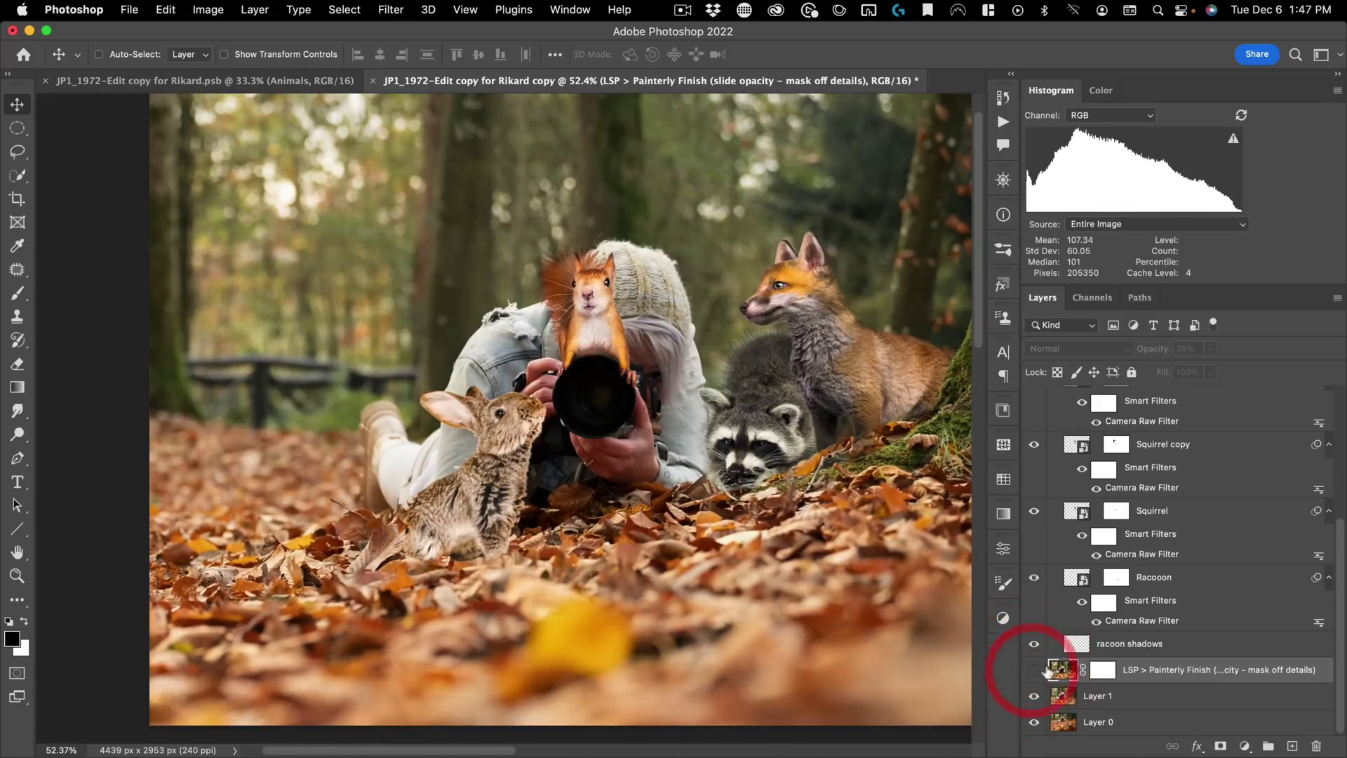
Step: Delete the LSP > Painterly Finish layer and compare the composite with Layer 1 hidden and shown
left_click_drag(1304, 671, 1317, 746)
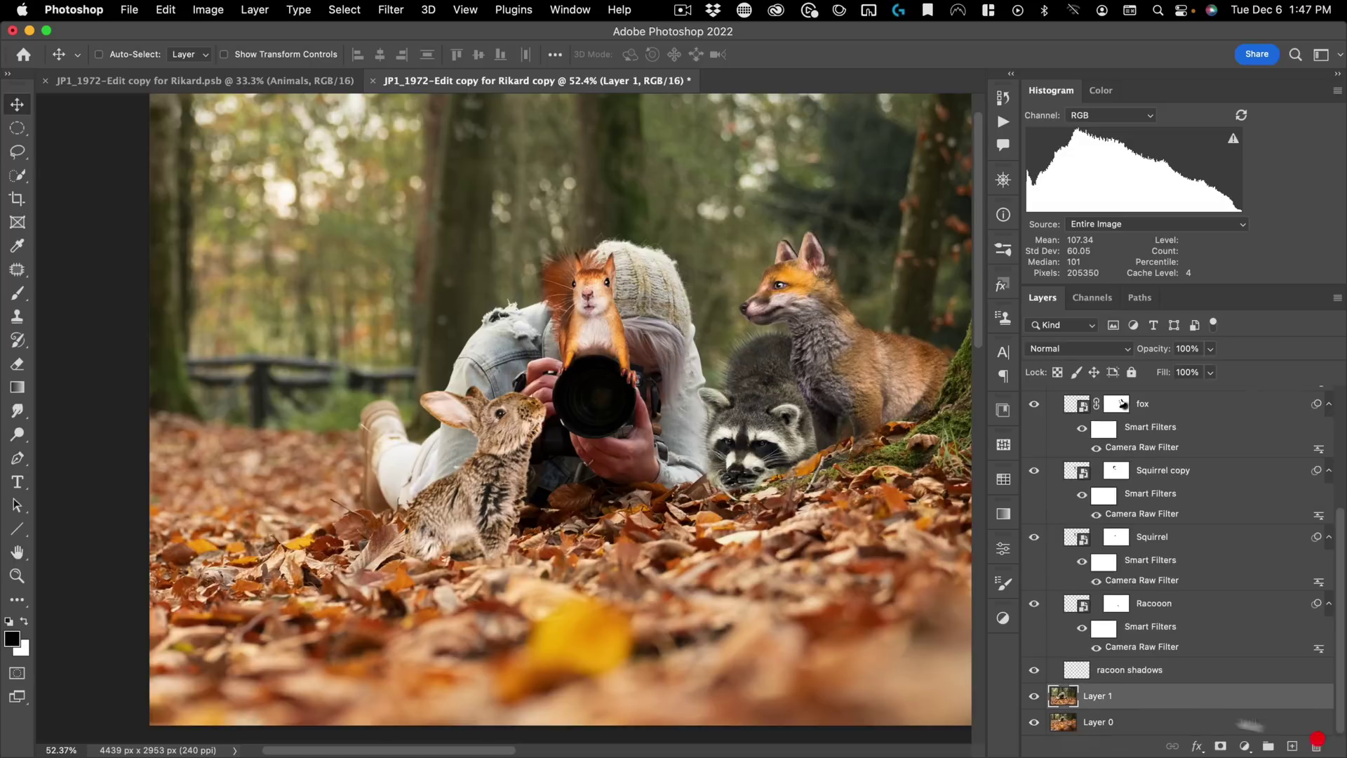
left_click(1033, 697)
left_click(1034, 697)
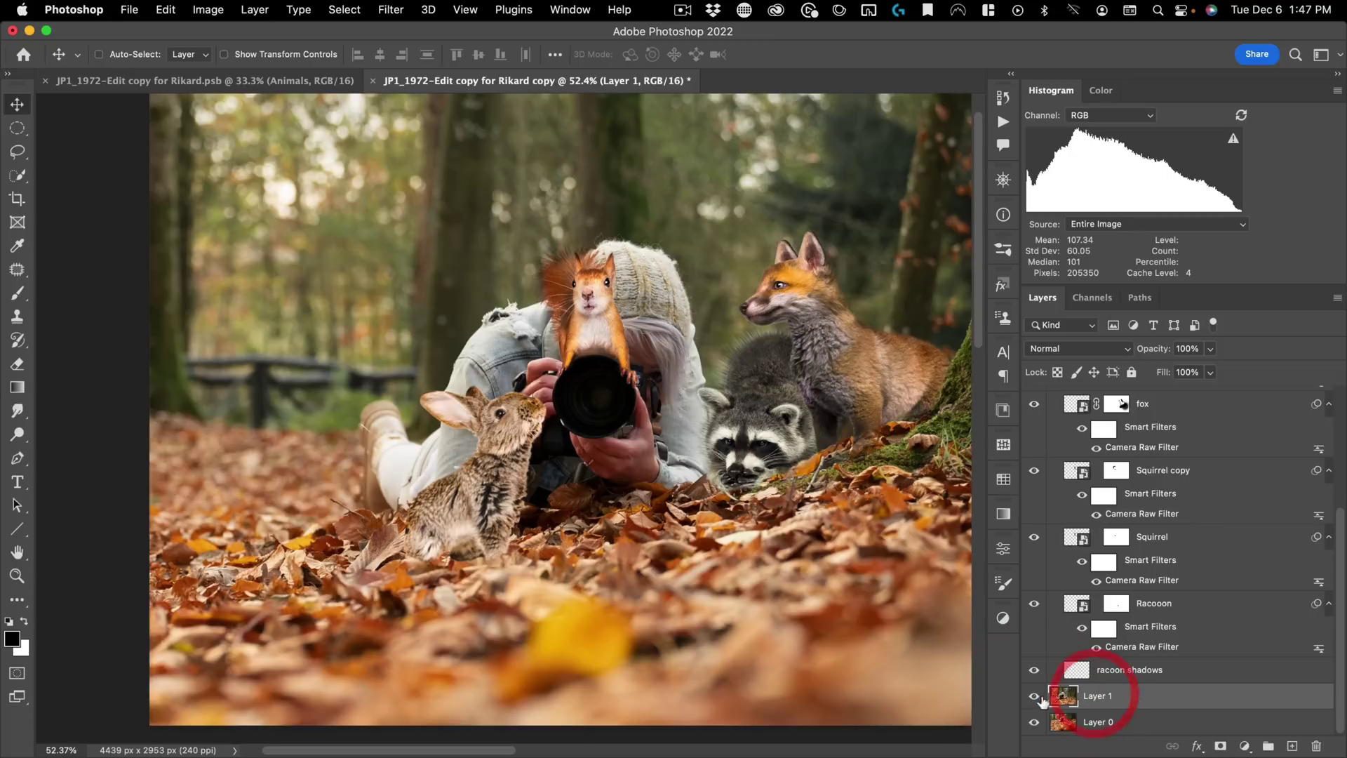
Step: Show only Layer 1 and select the photographer with the Object Selection tool
left_click(1034, 696, "alt")
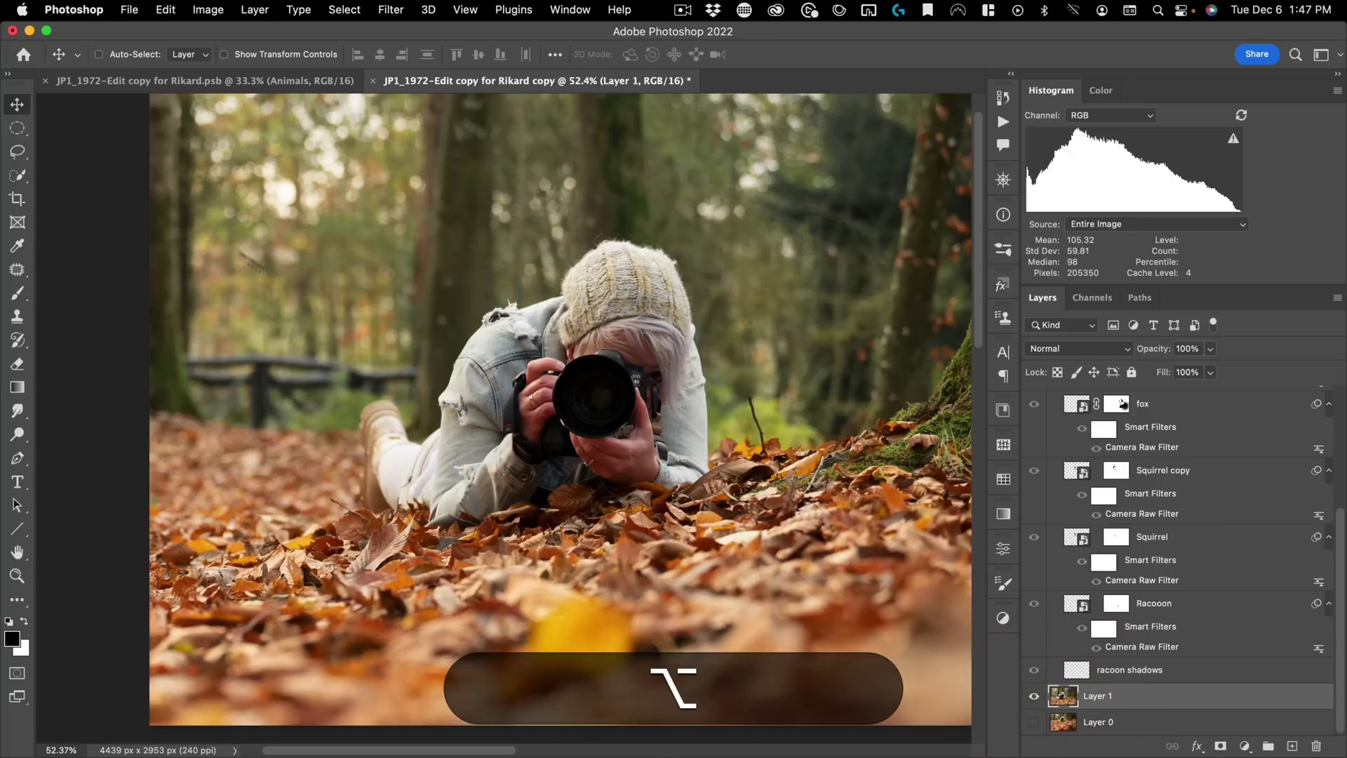
left_click(17, 177)
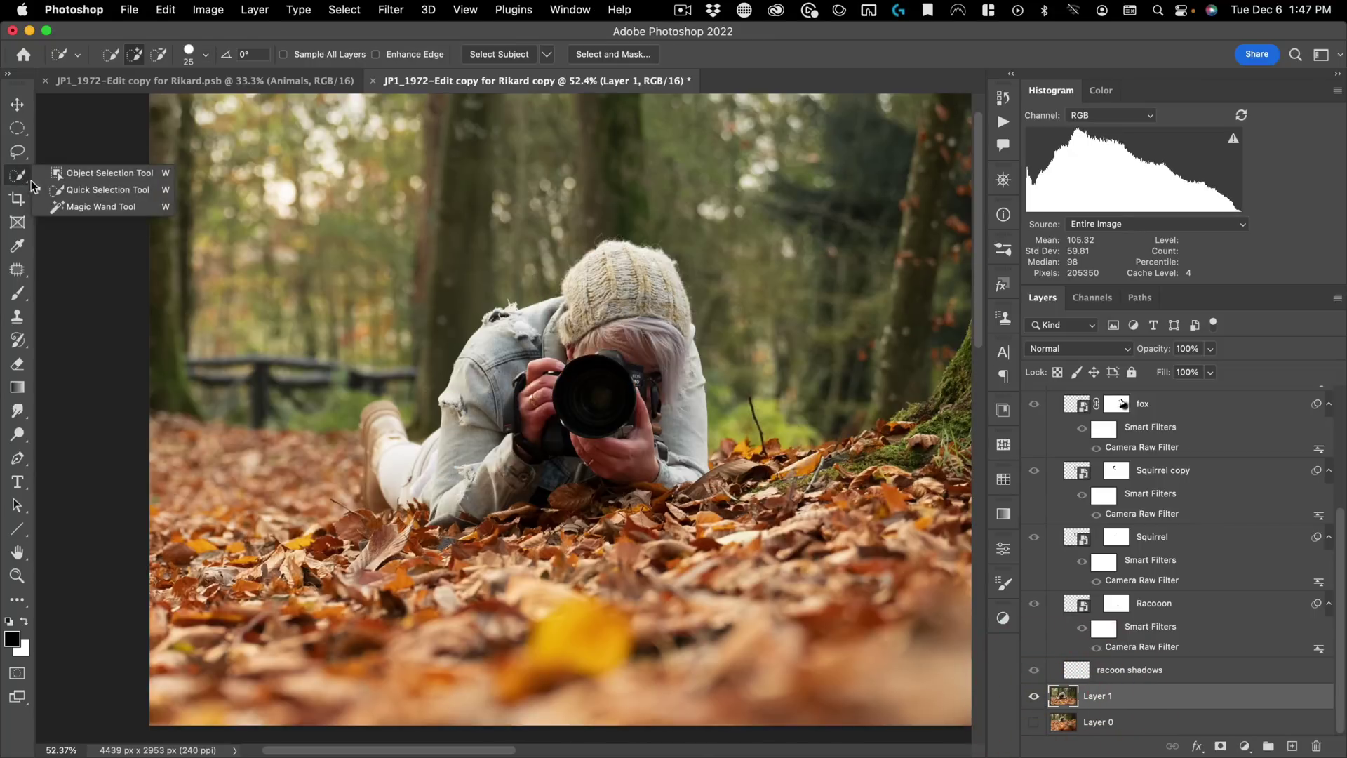
left_click(59, 175)
left_click_drag(319, 201, 735, 558)
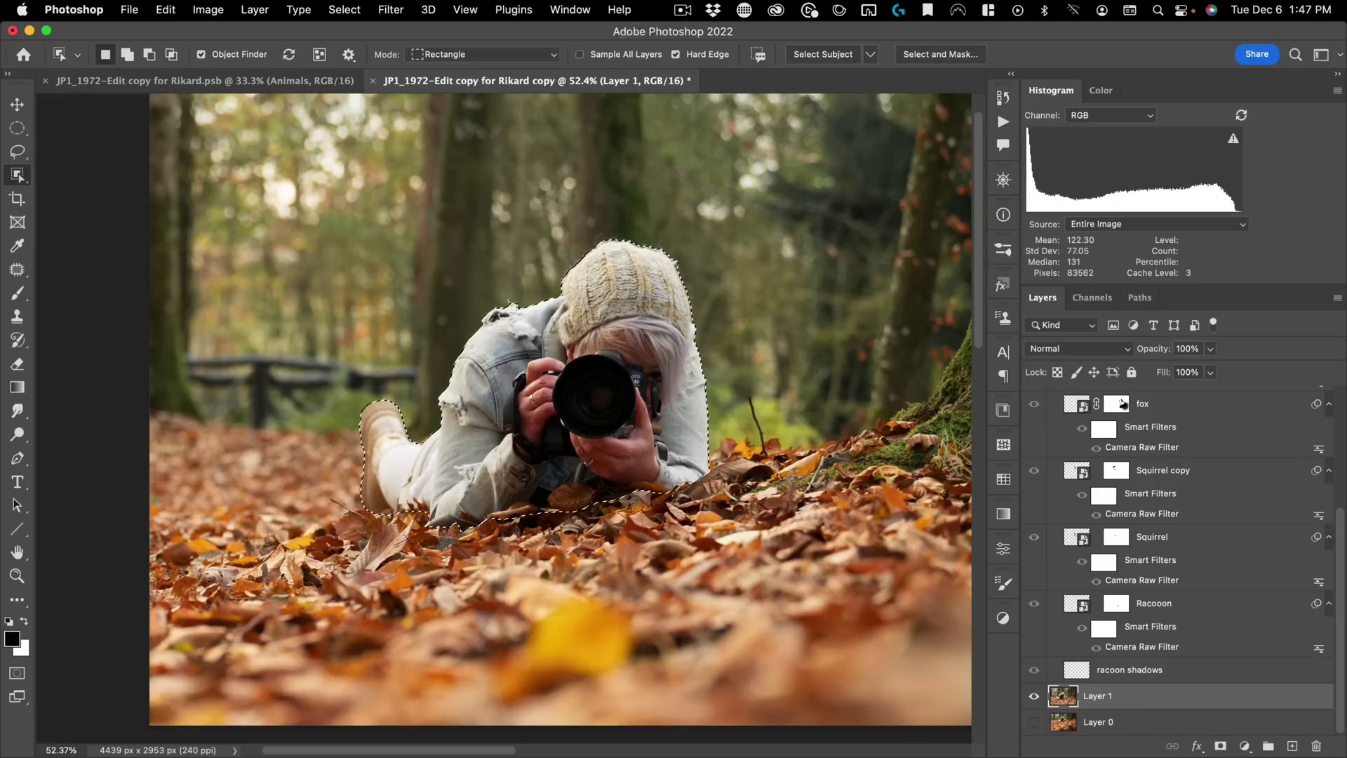
Step: Open the photographer selection in Select and Mask and set the edge detection radius to 5 px
left_click(931, 56)
key("space")
left_click_drag(729, 249, 773, 230)
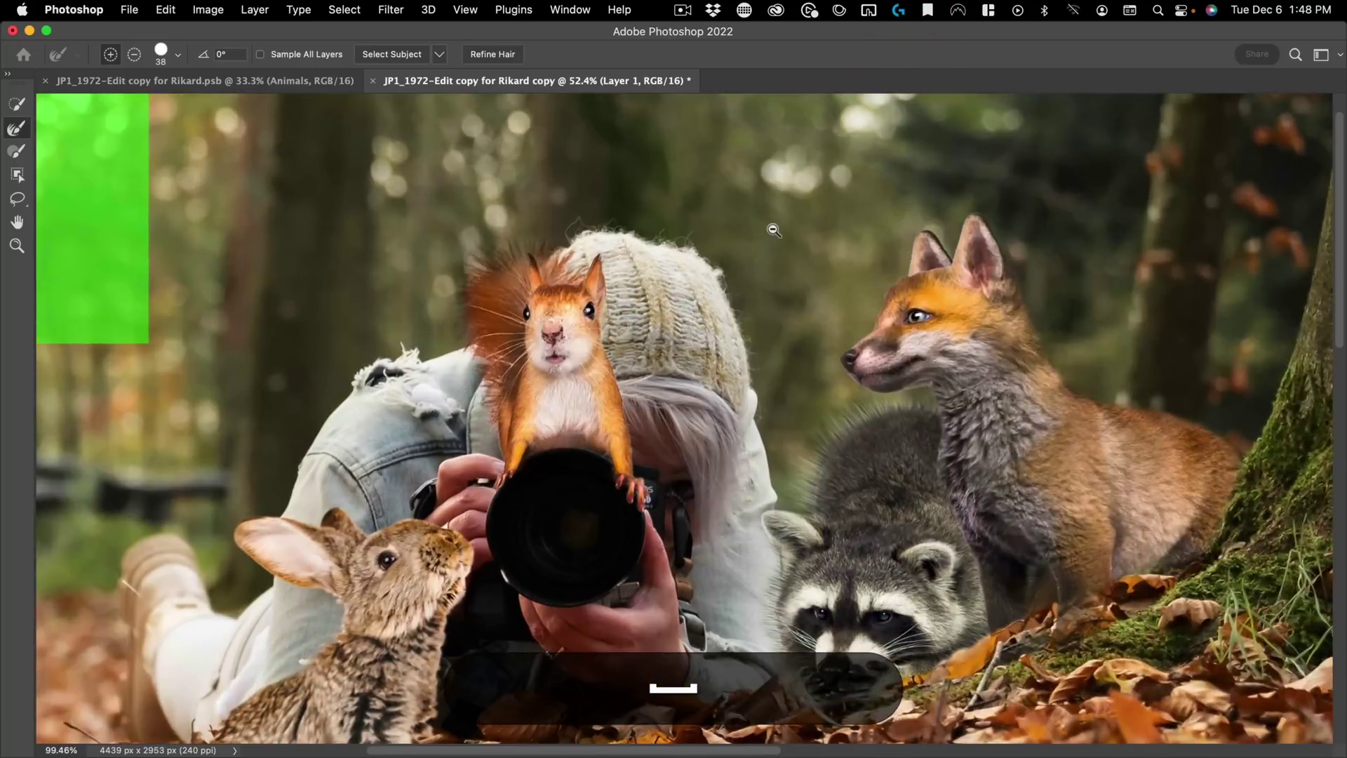
left_click_drag(776, 309, 694, 193)
key("space")
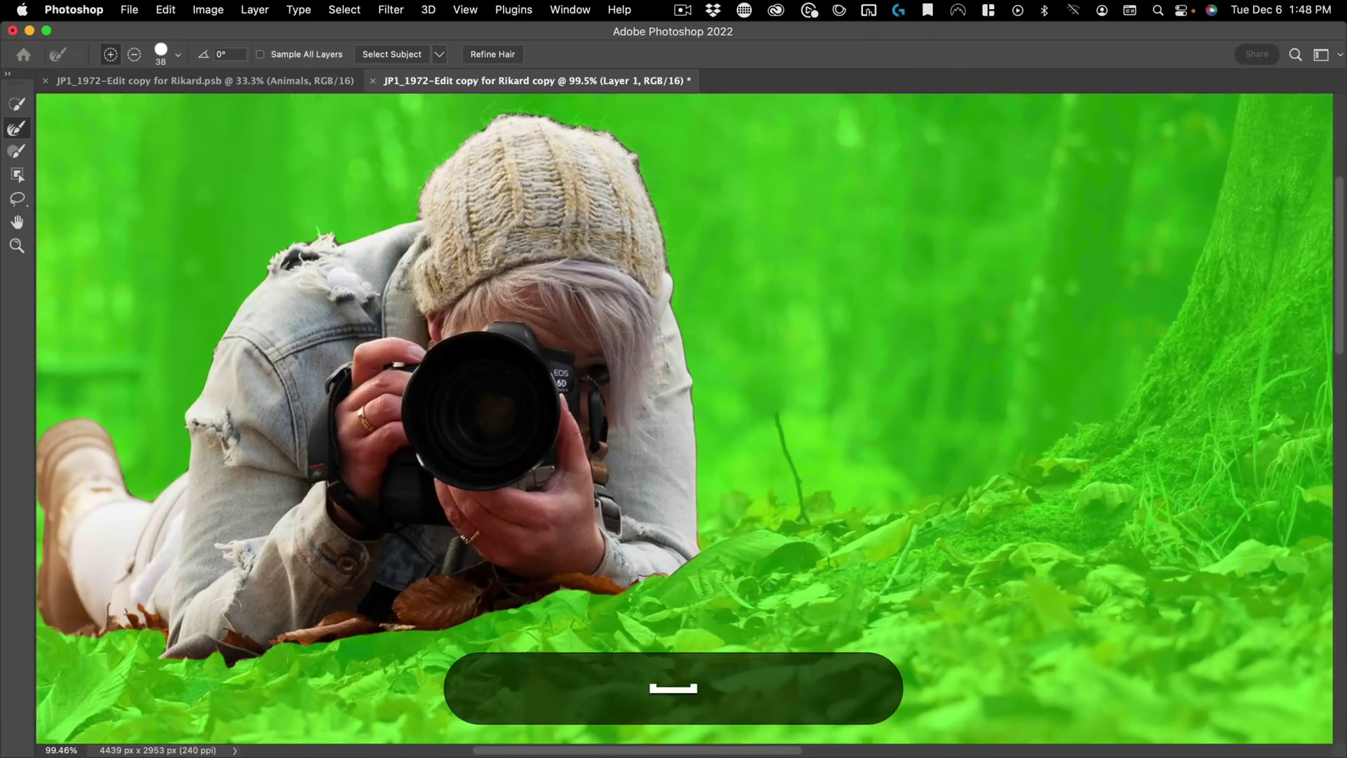
left_click_drag(1346, 295, 971, 130)
left_click(1009, 549)
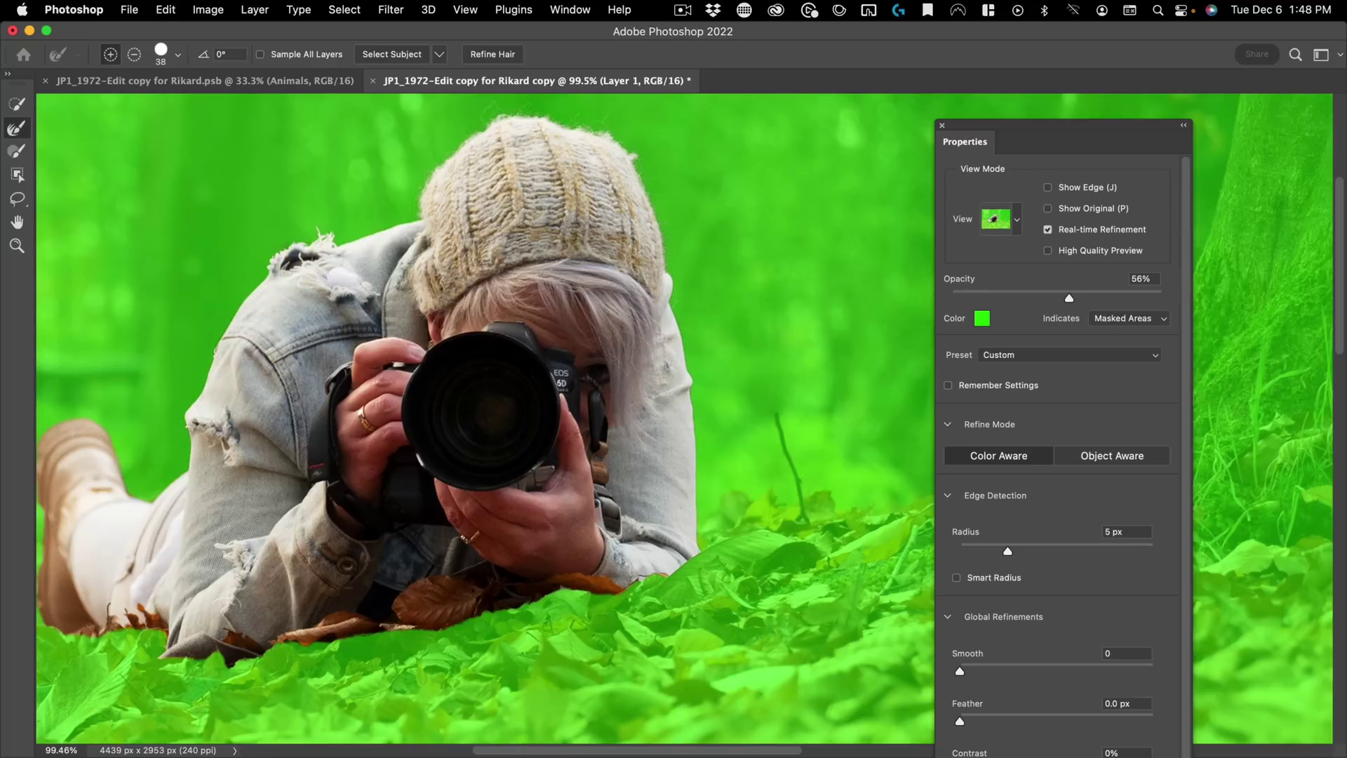
Step: Dock the floating Properties panel, keep the output as Selection, and accept the refined photographer selection
left_click_drag(415, 564, 594, 518)
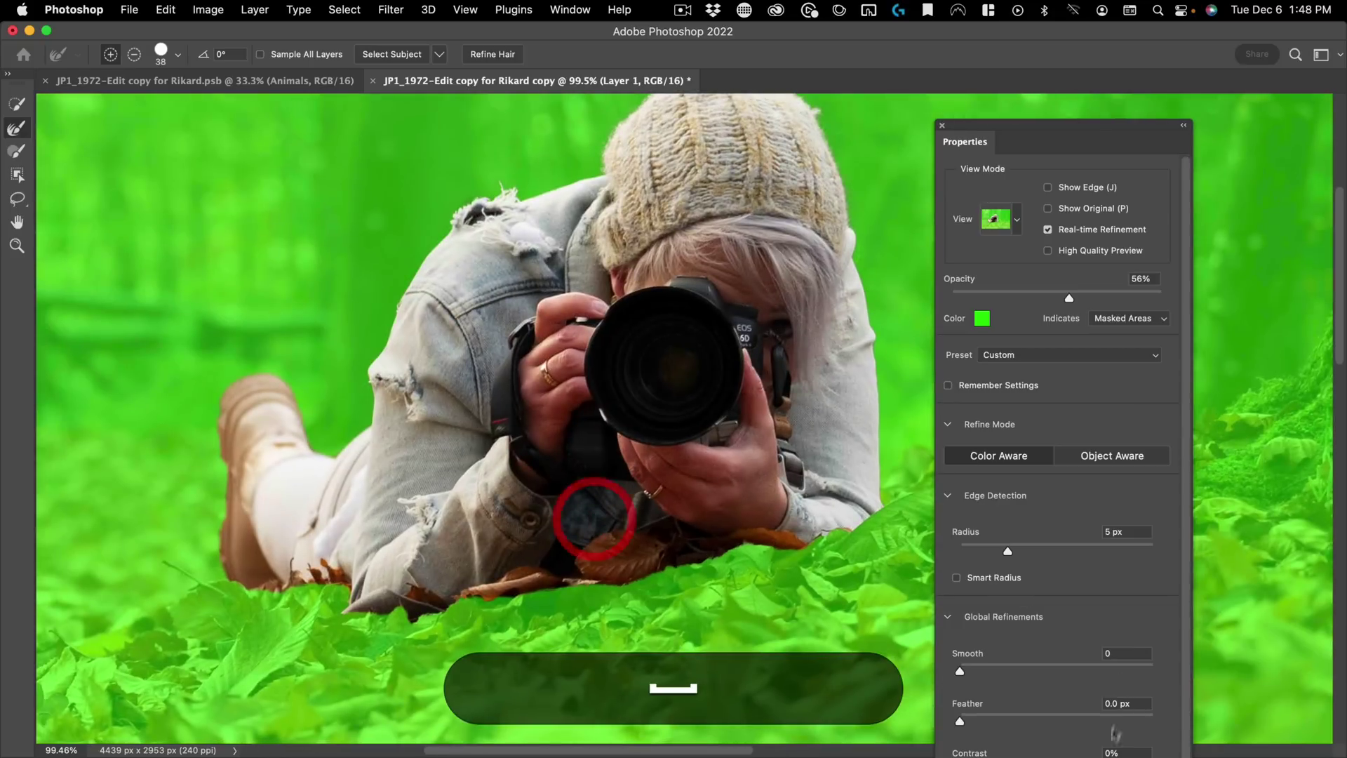
left_click_drag(1068, 133, 1021, 27)
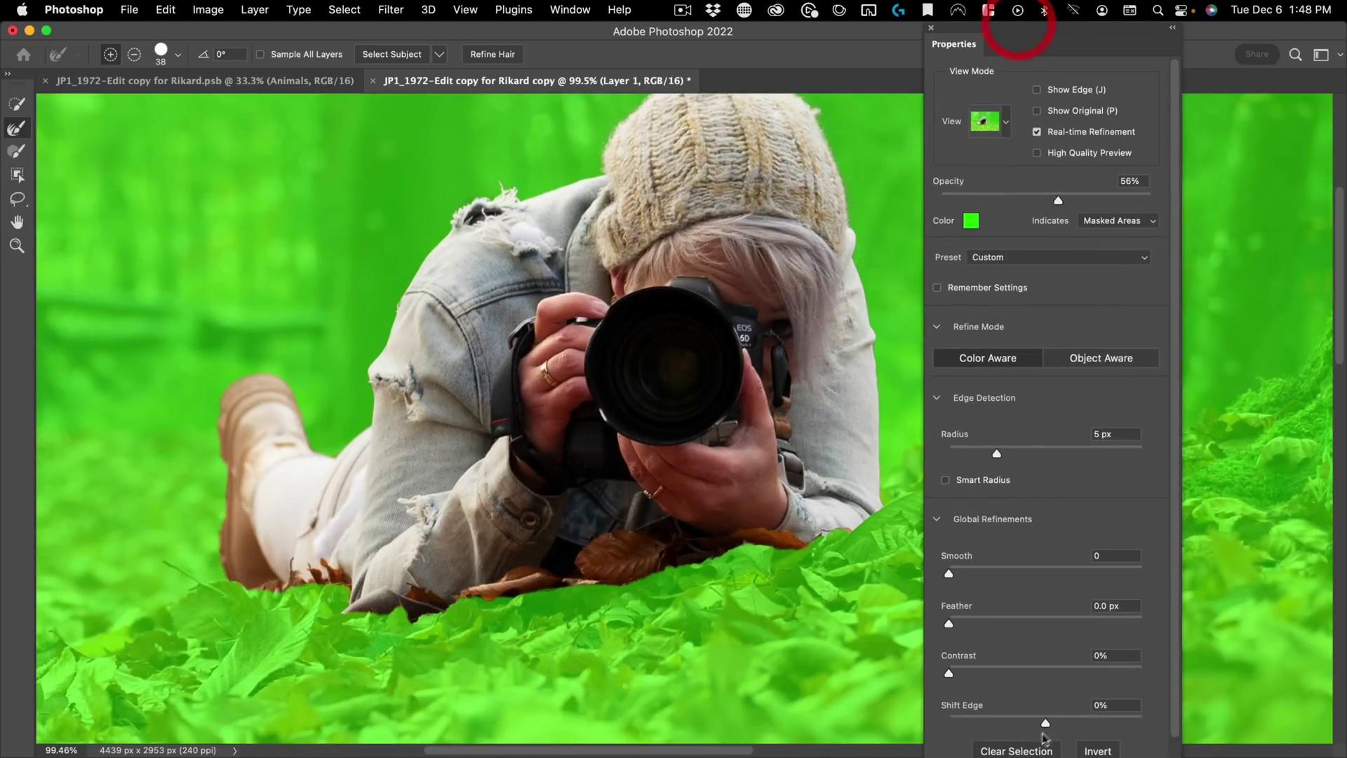
scroll(1054, 610, "down", 3)
left_click(1114, 753)
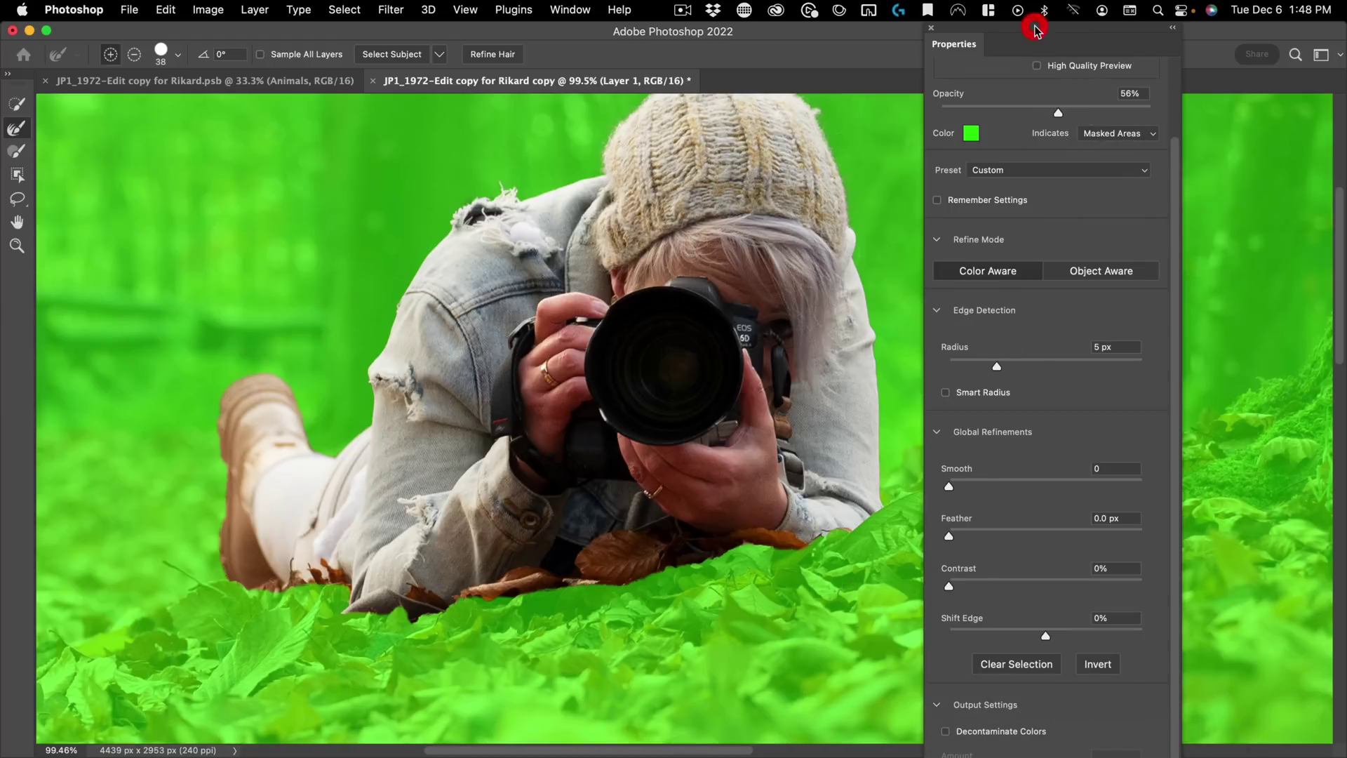
double_click(1035, 25)
left_click(954, 32)
left_click(953, 33)
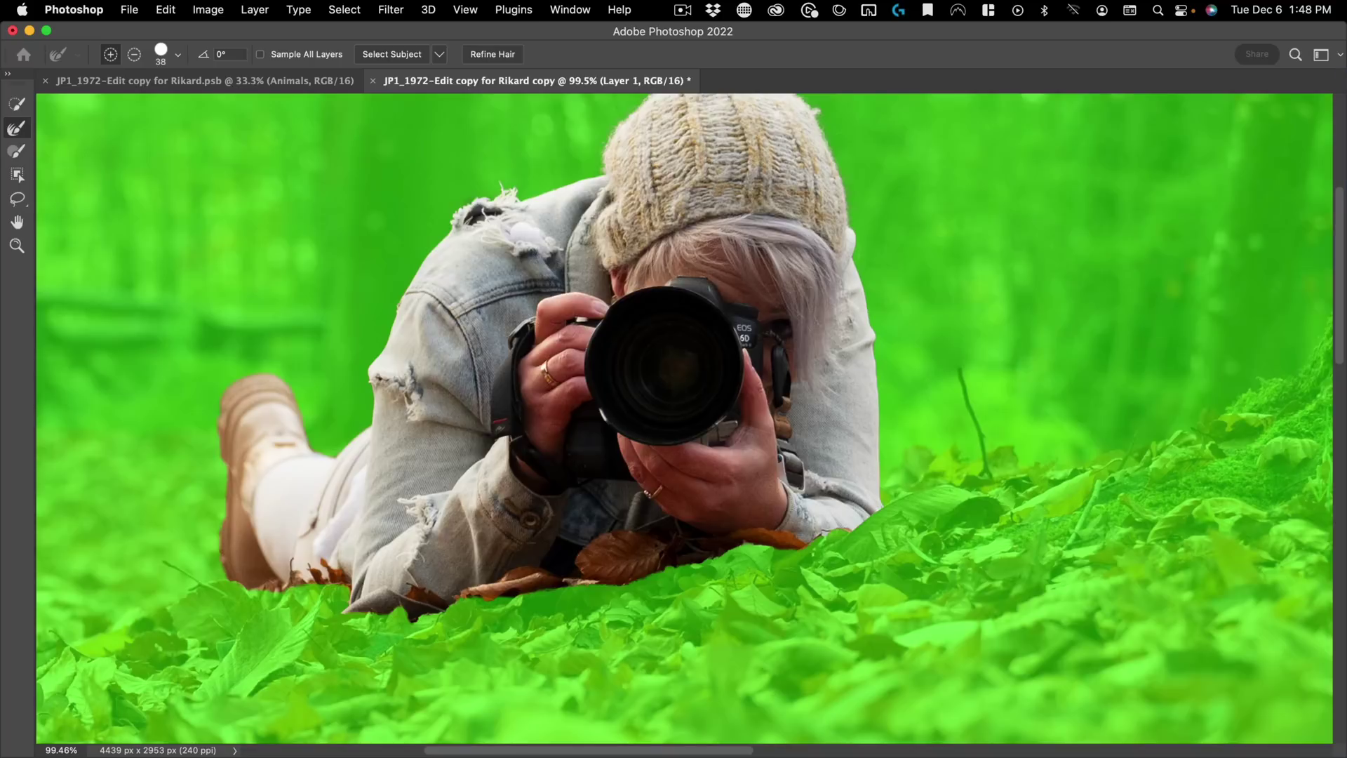
left_click(1341, 147)
scroll(1240, 323, "down", 5)
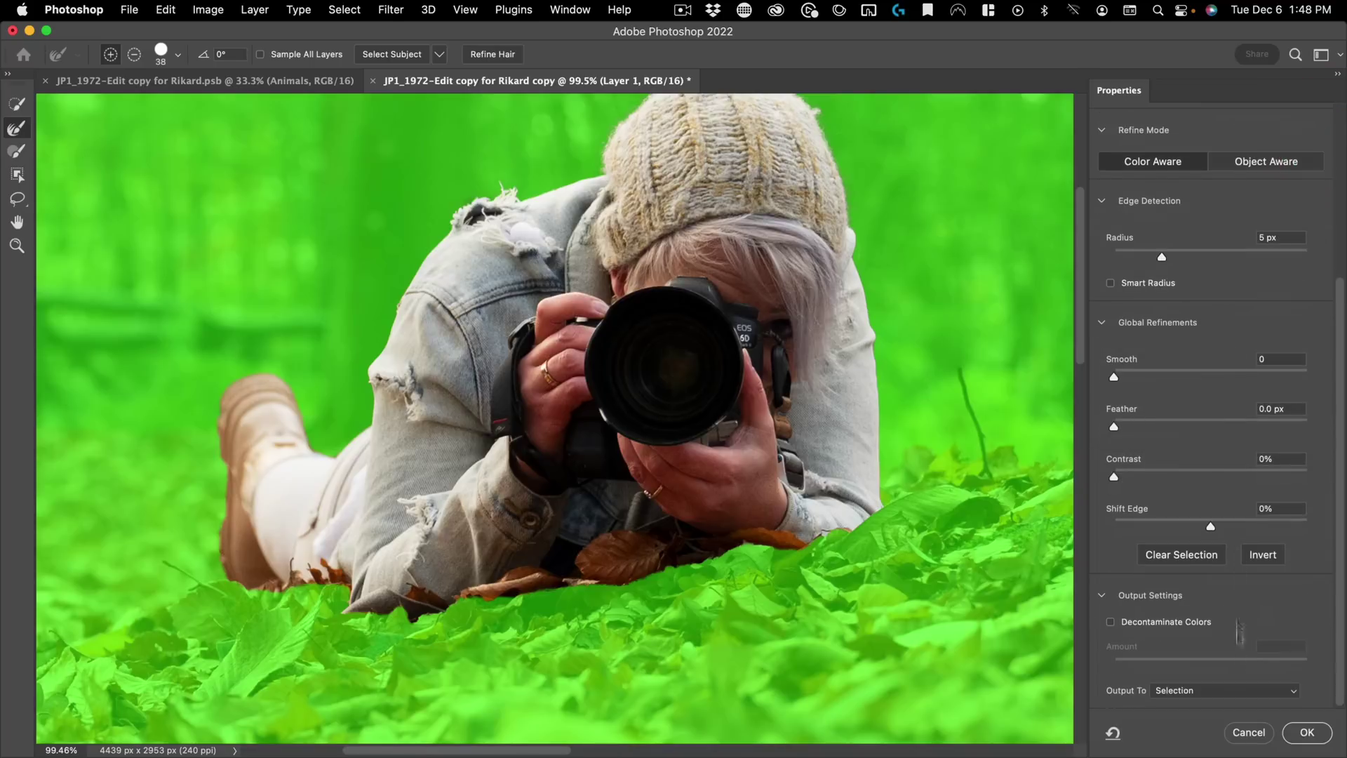
left_click(1292, 734)
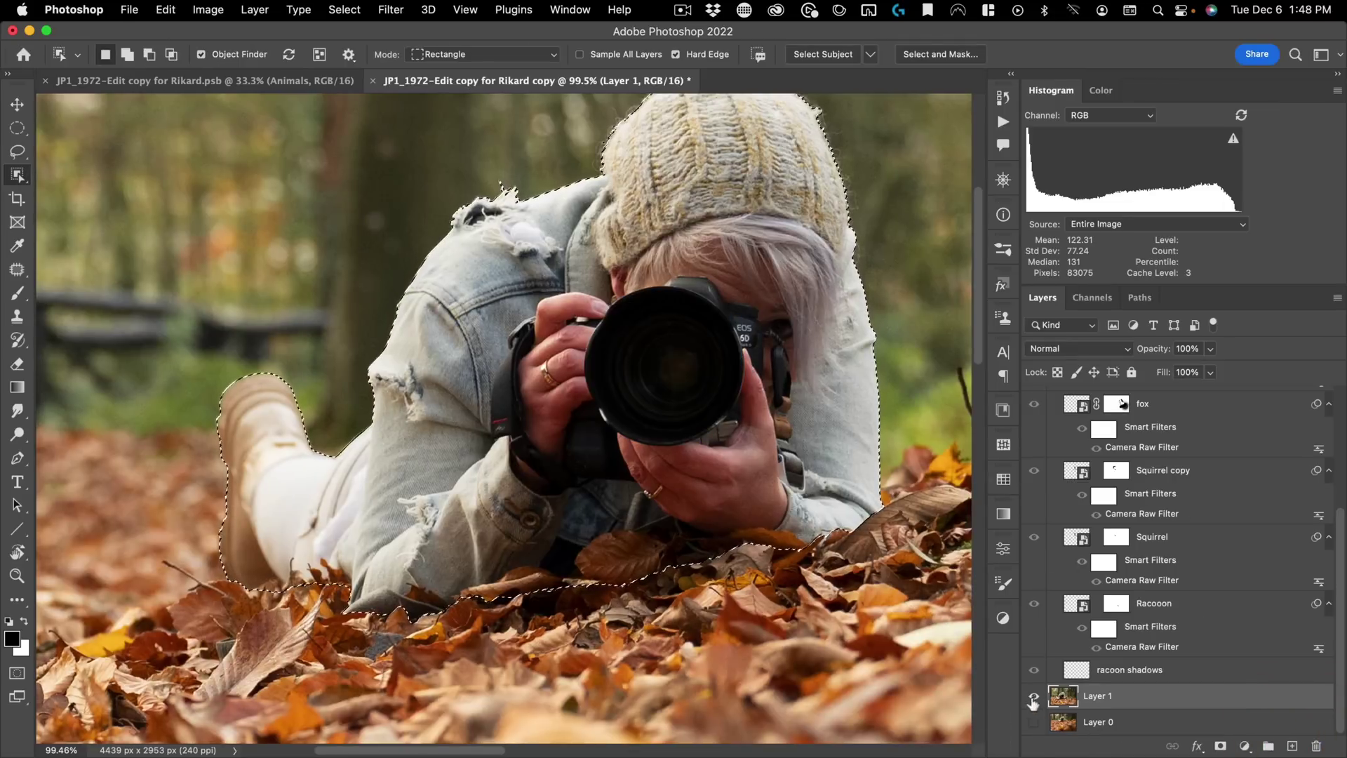
Step: Show all the other layers again and copy the selected photographer from Layer 1 onto a new layer
left_click(1034, 722)
left_click(1034, 696, "alt")
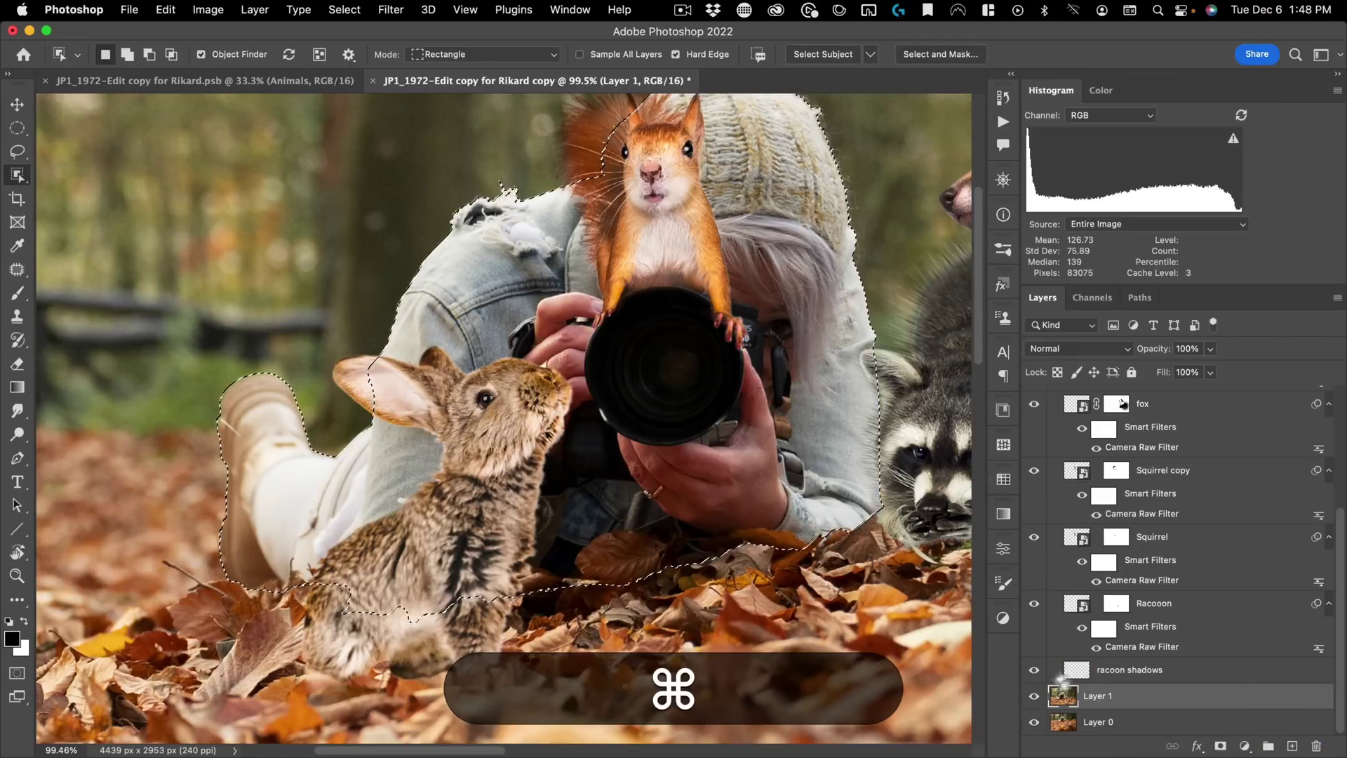
key("super+j")
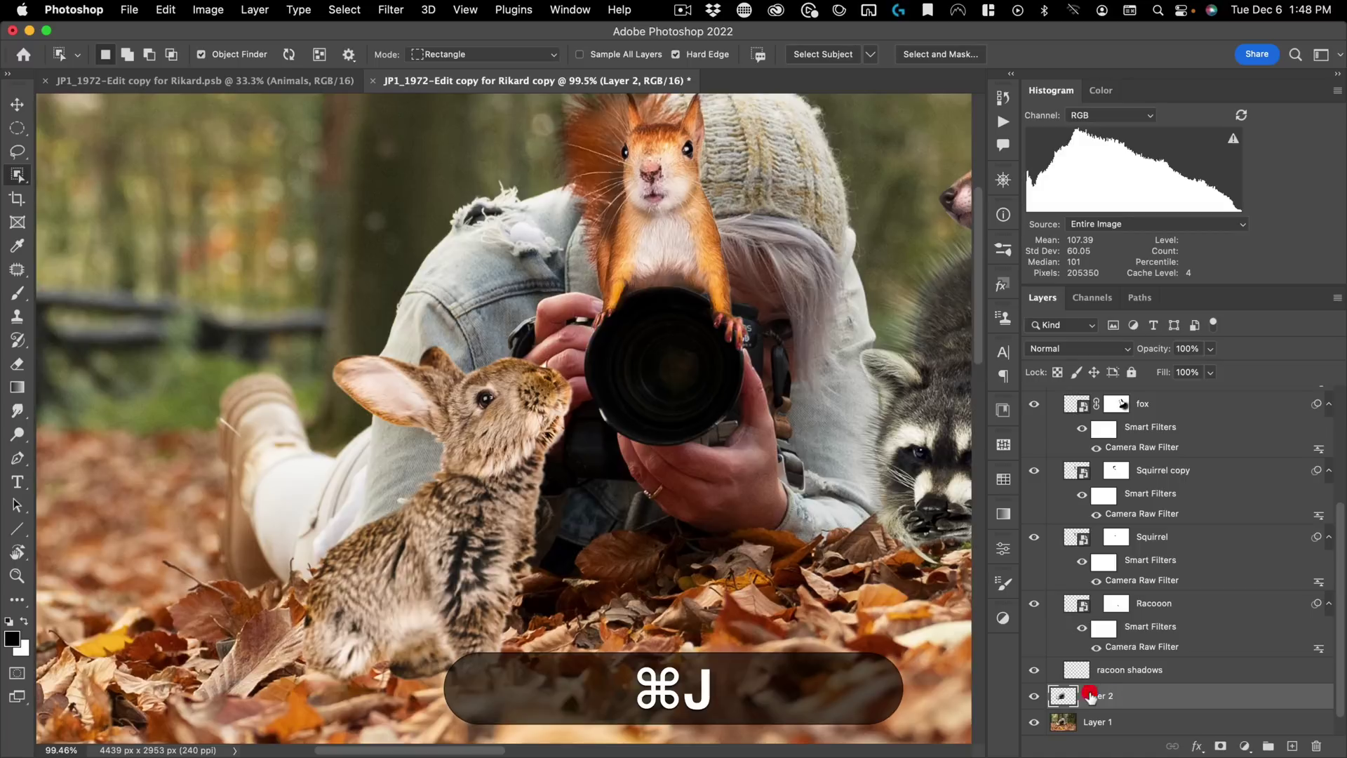
Step: Rename the copied photographer layer as subject
double_click(1090, 695)
type("model")
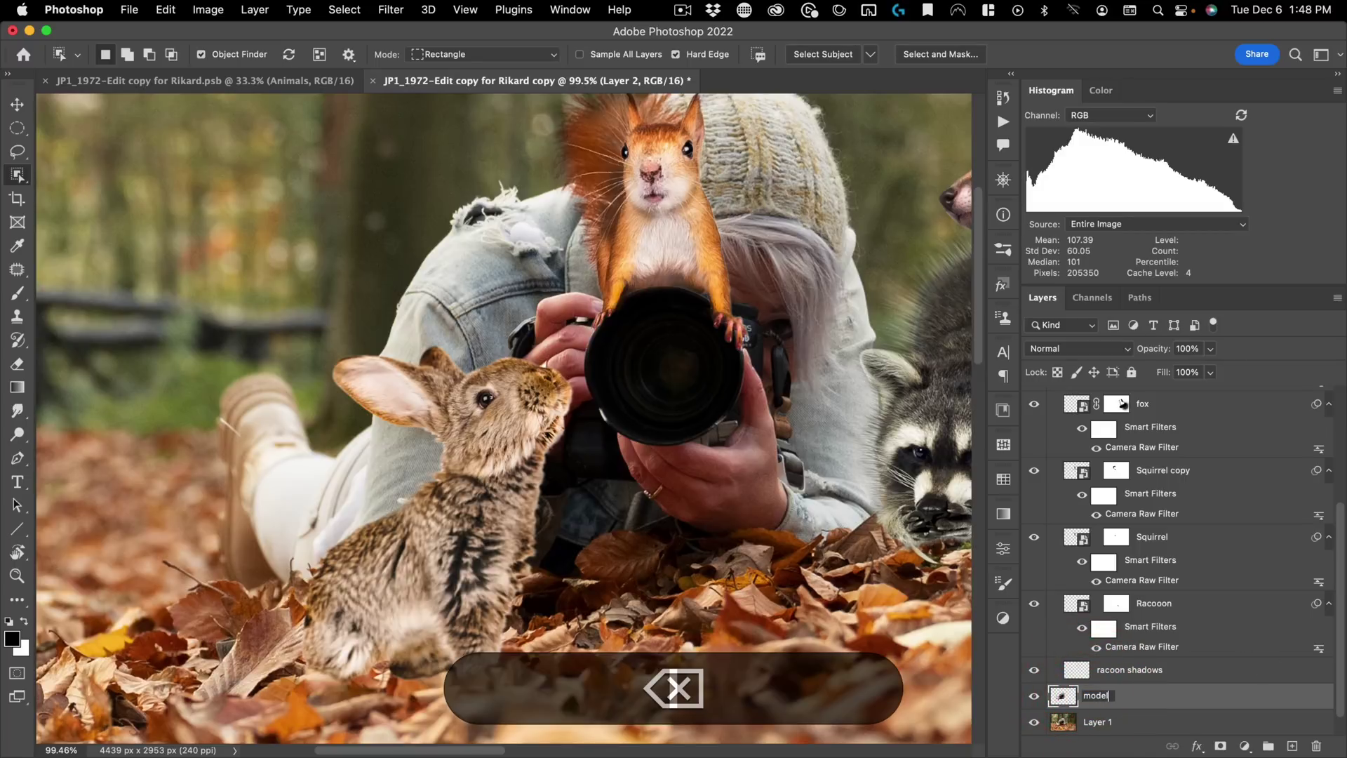
key("BackSpace")
key("BackSpace")
type("subject")
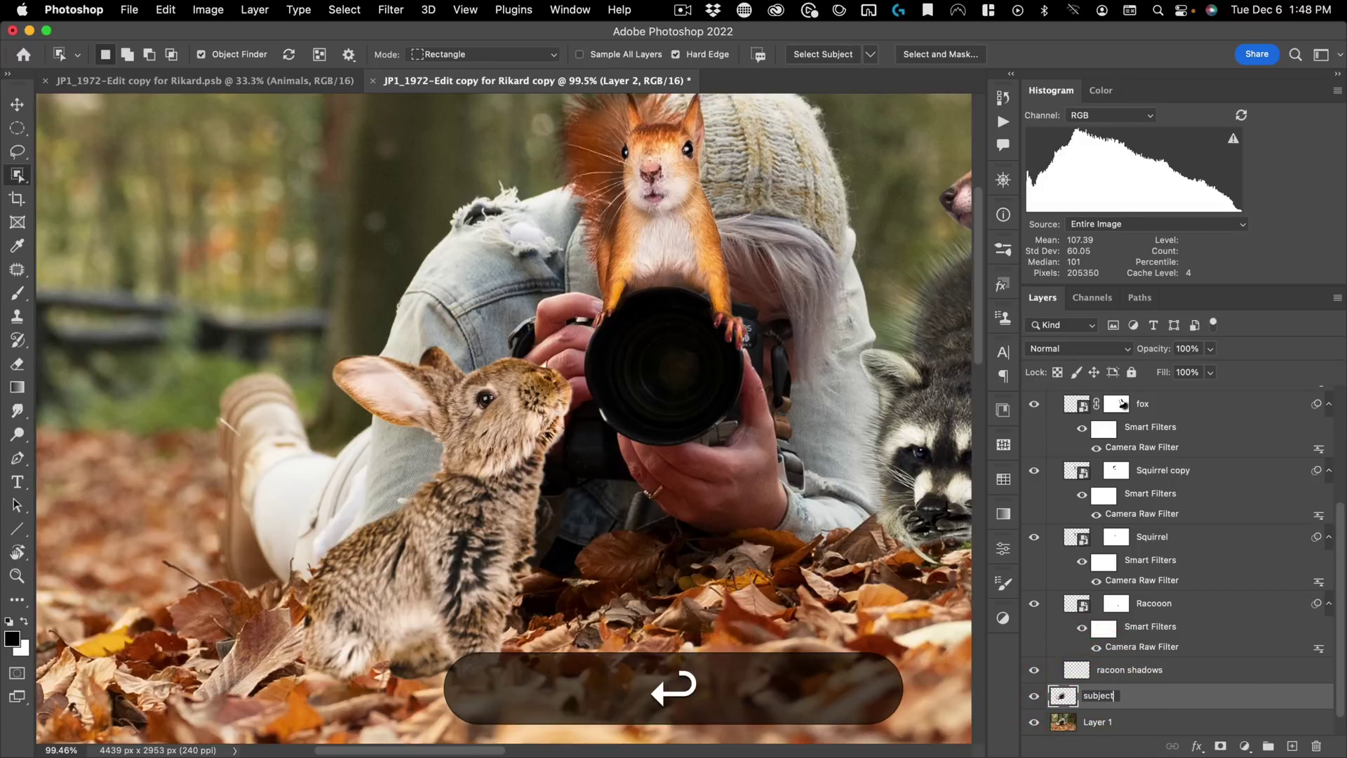
Step: On the racoon shadows layer, paint soft black shadows beside, behind and under the raccoon with the Brush tool
key("space")
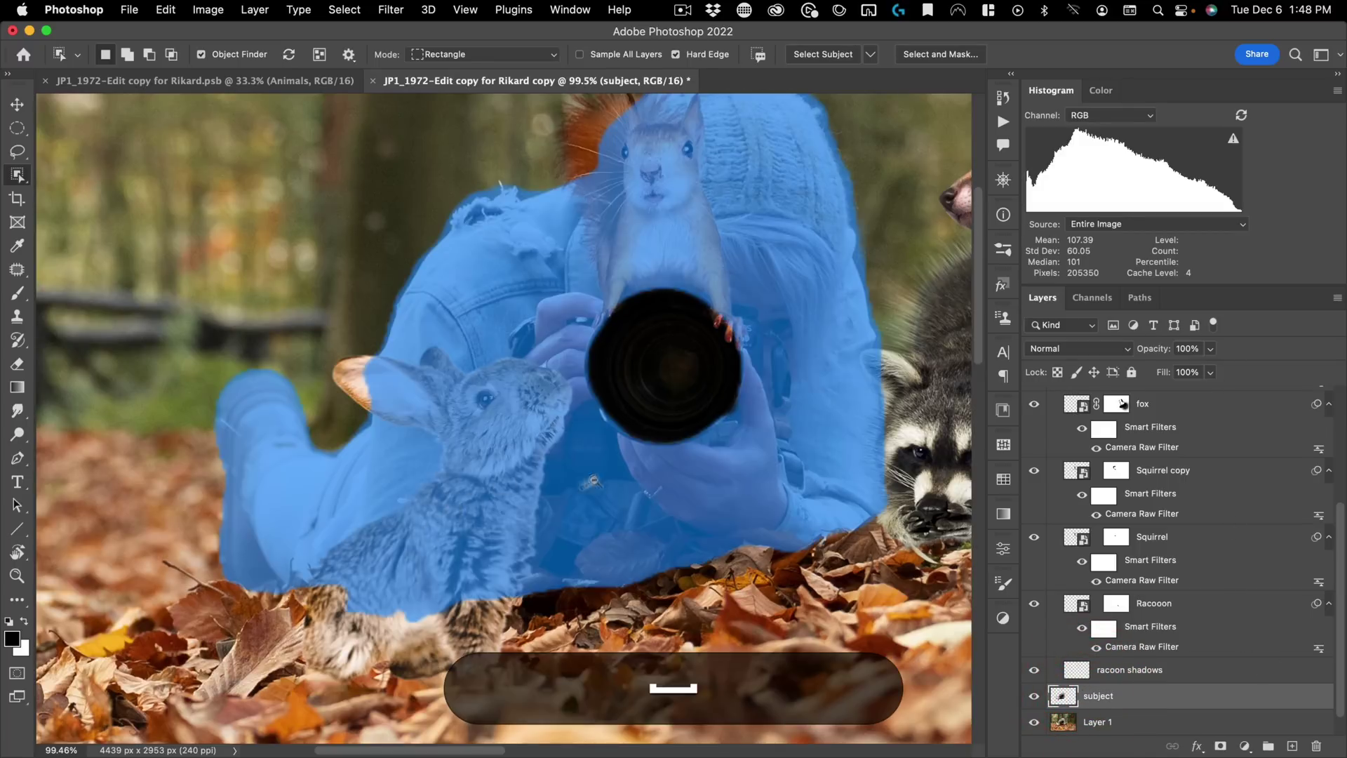
left_click_drag(595, 480, 547, 511)
left_click_drag(748, 478, 801, 432)
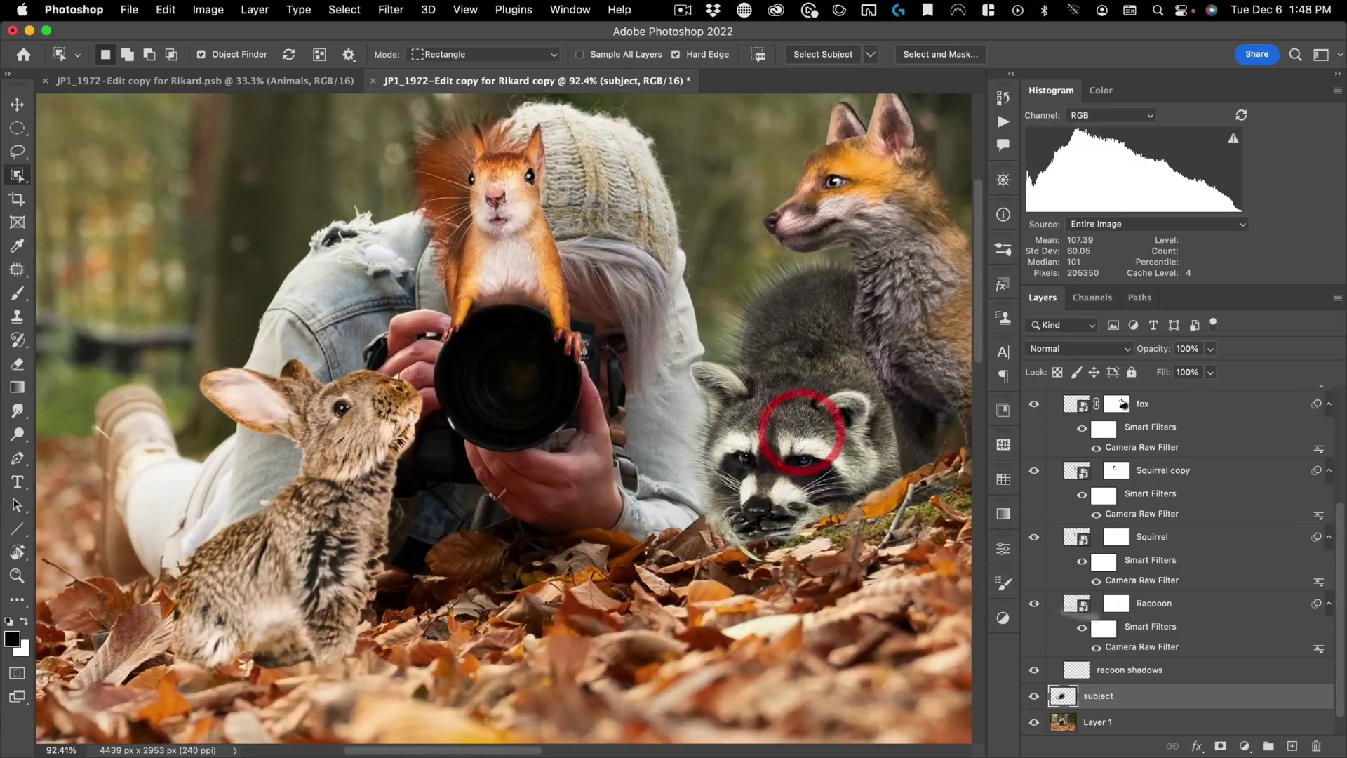
left_click(1092, 670)
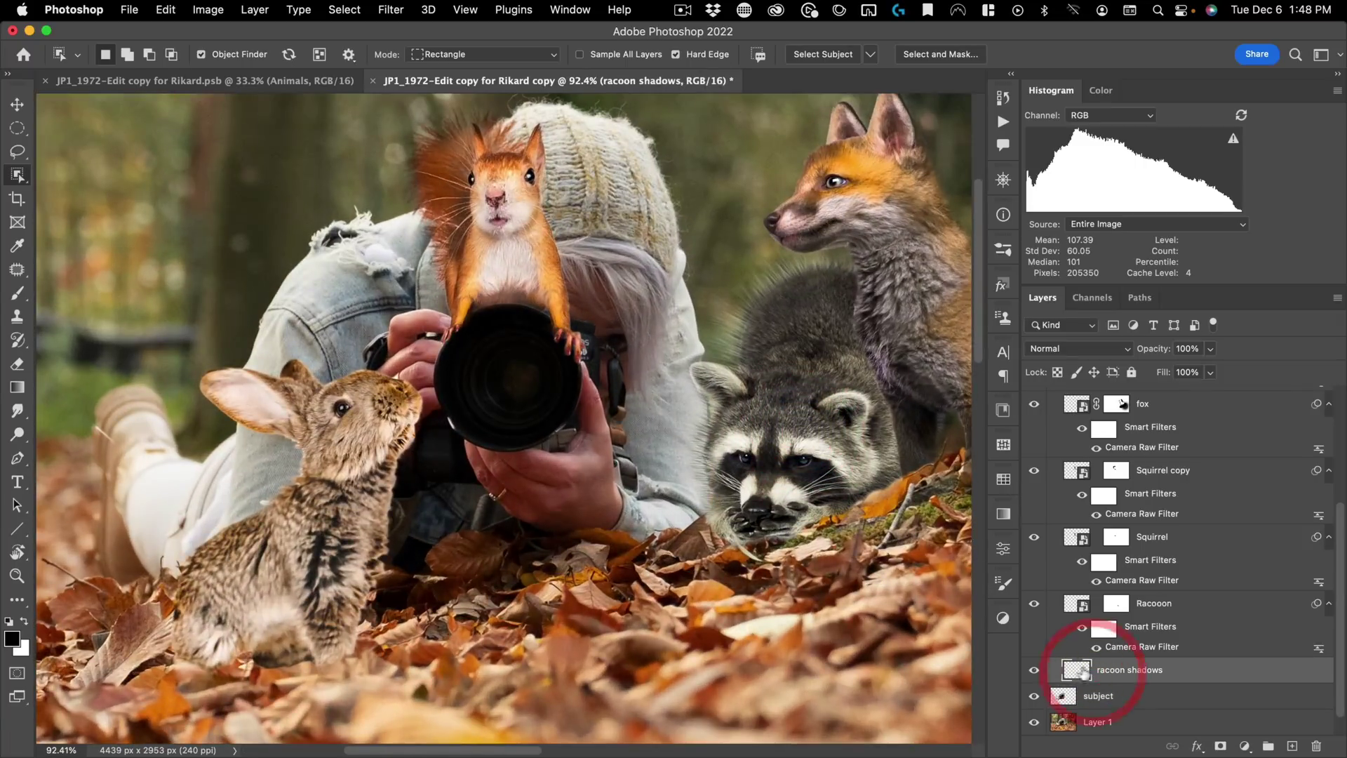
left_click_drag(631, 417, 503, 379)
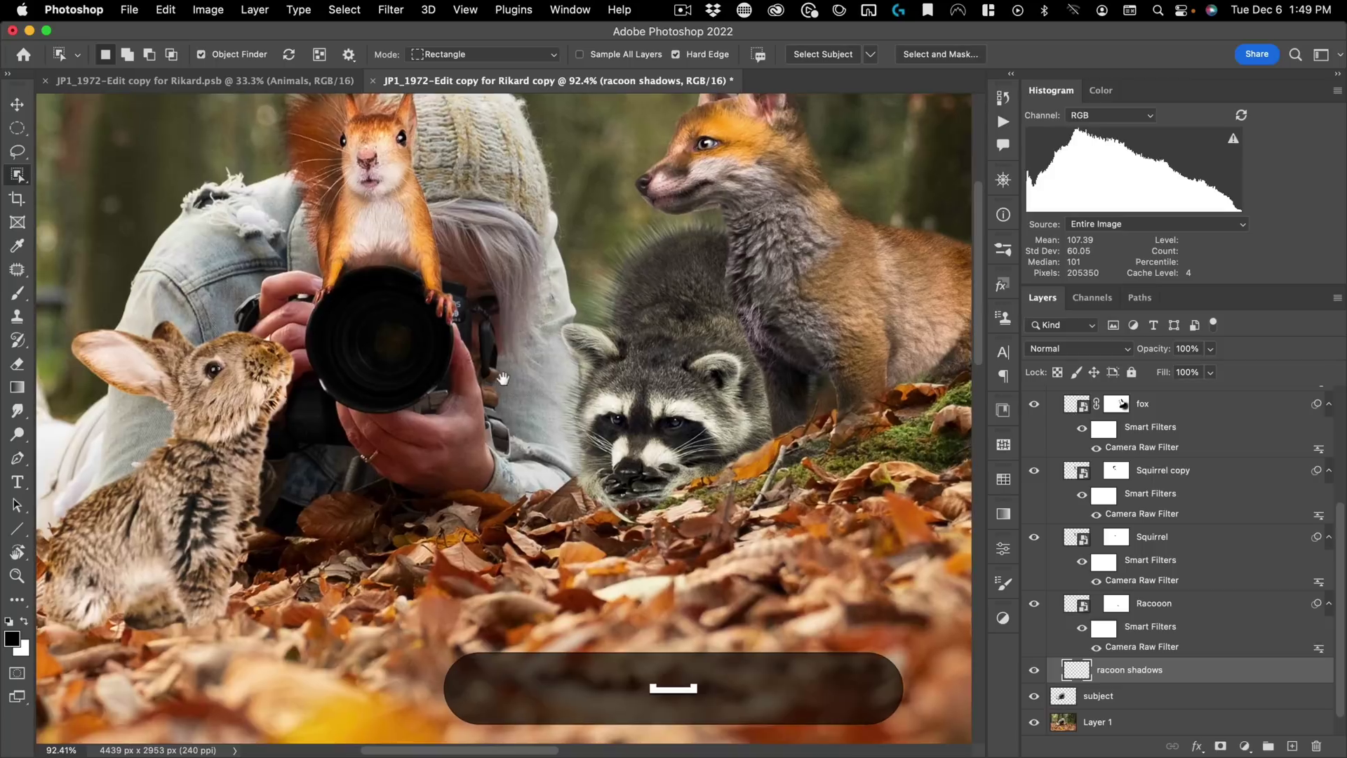
key("b")
key("d")
mouse_move(616, 457)
left_mouse_down()
mouse_move(572, 428)
mouse_move(575, 358)
mouse_move(628, 341)
mouse_move(582, 365)
mouse_move(618, 464)
mouse_move(699, 428)
mouse_move(750, 360)
left_mouse_up()
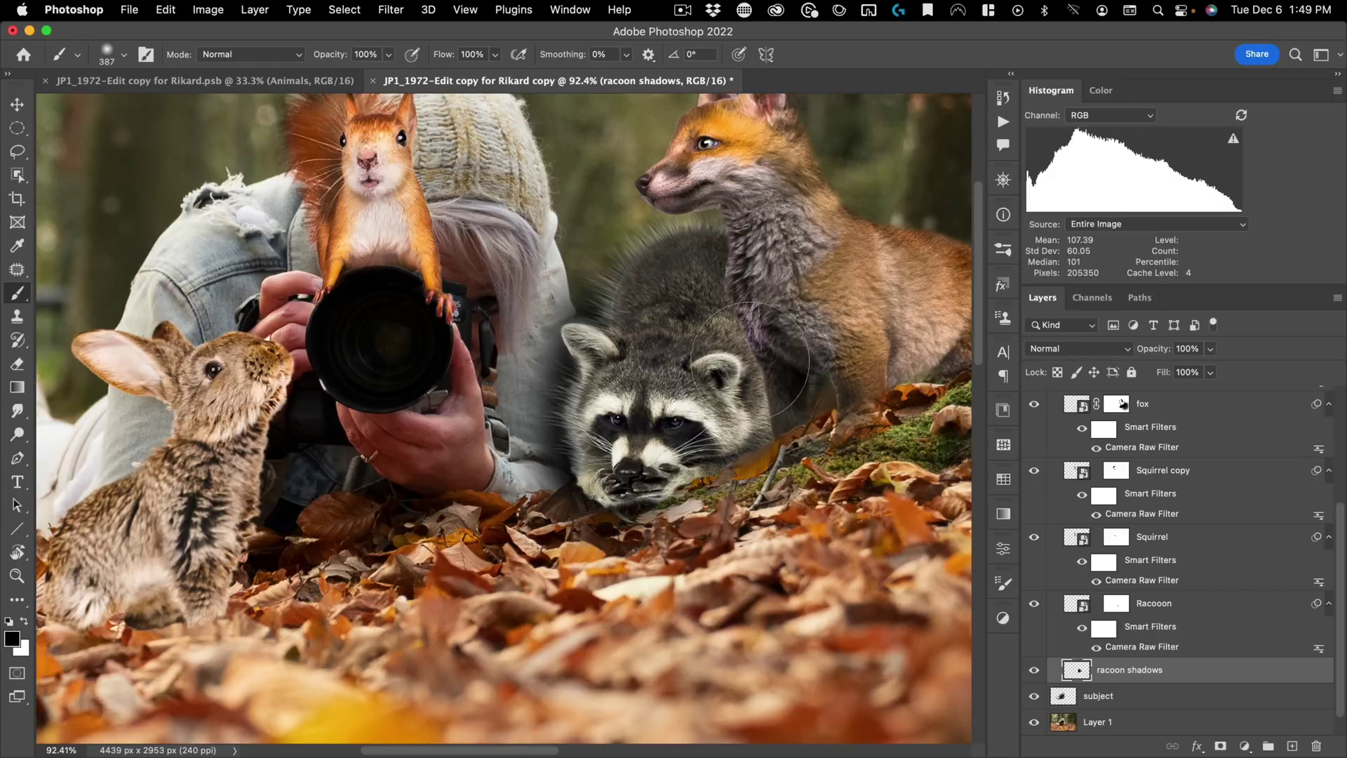
left_click_drag(684, 438, 744, 449)
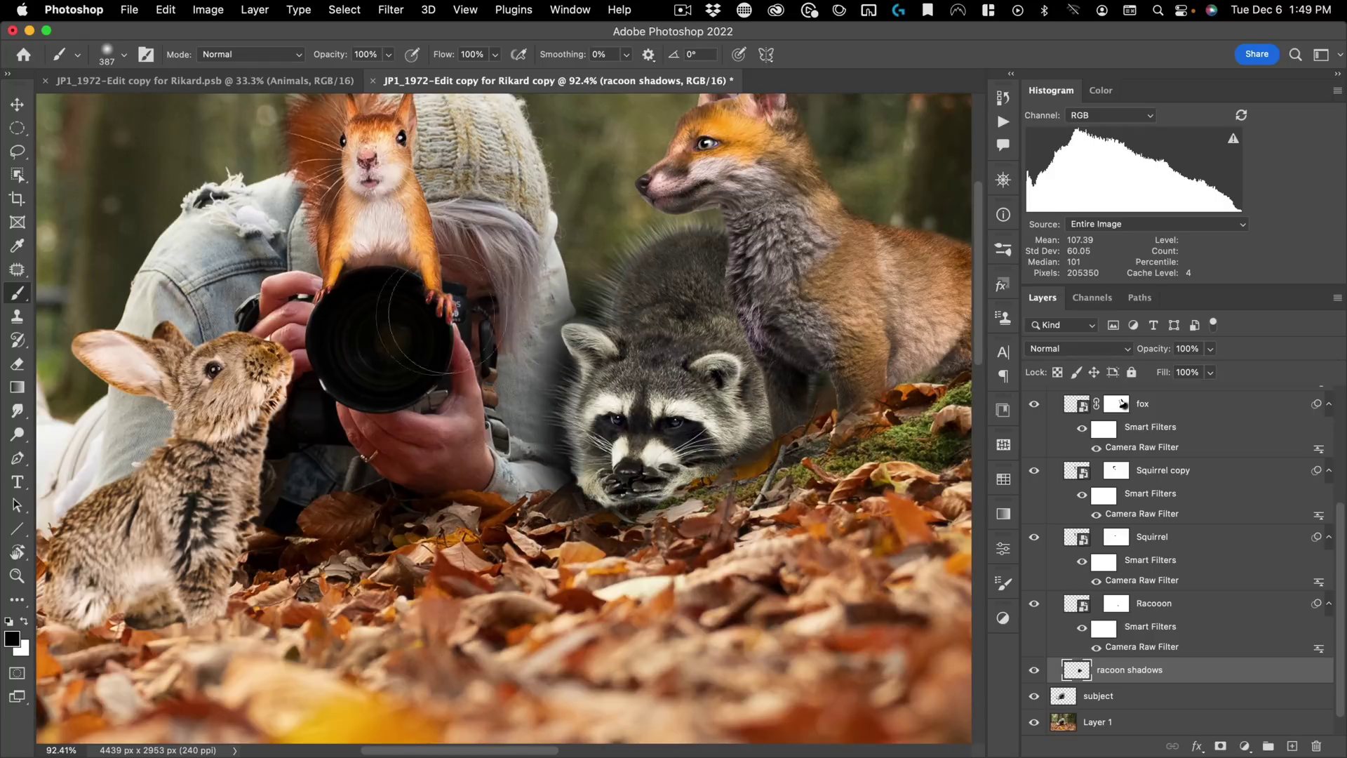
Step: Erase the excess shadow around the raccoon's paws and body with the Eraser at size 298
key("e")
mouse_move(592, 530)
left_mouse_down("ctrl+alt")
mouse_move(735, 507)
mouse_move(632, 512)
mouse_move(691, 498)
mouse_move(676, 496)
mouse_move(737, 422)
left_mouse_up("ctrl+alt")
left_click(728, 411)
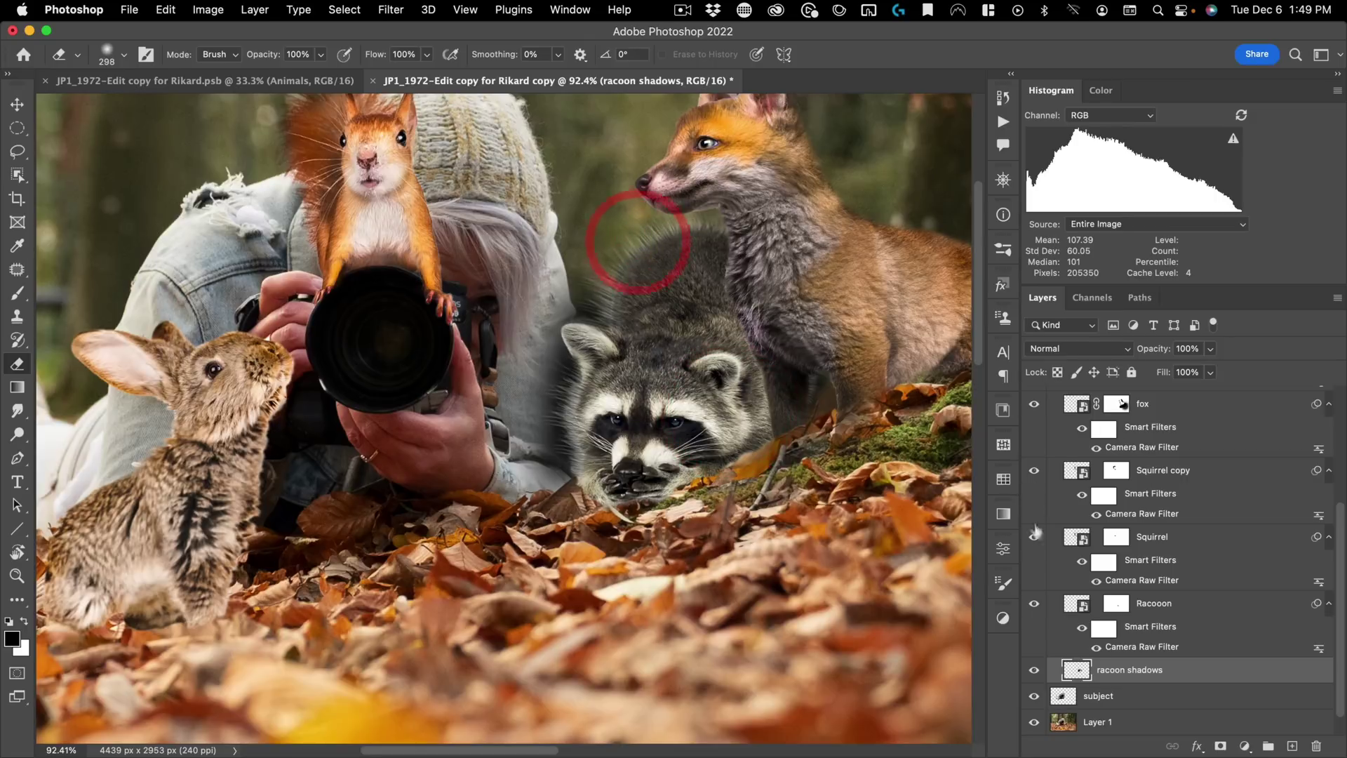
Step: Load the subject layer's outline as a selection, invert it, erase the raccoon shadow spilling onto the background, and deselect
left_click(1063, 696, "super")
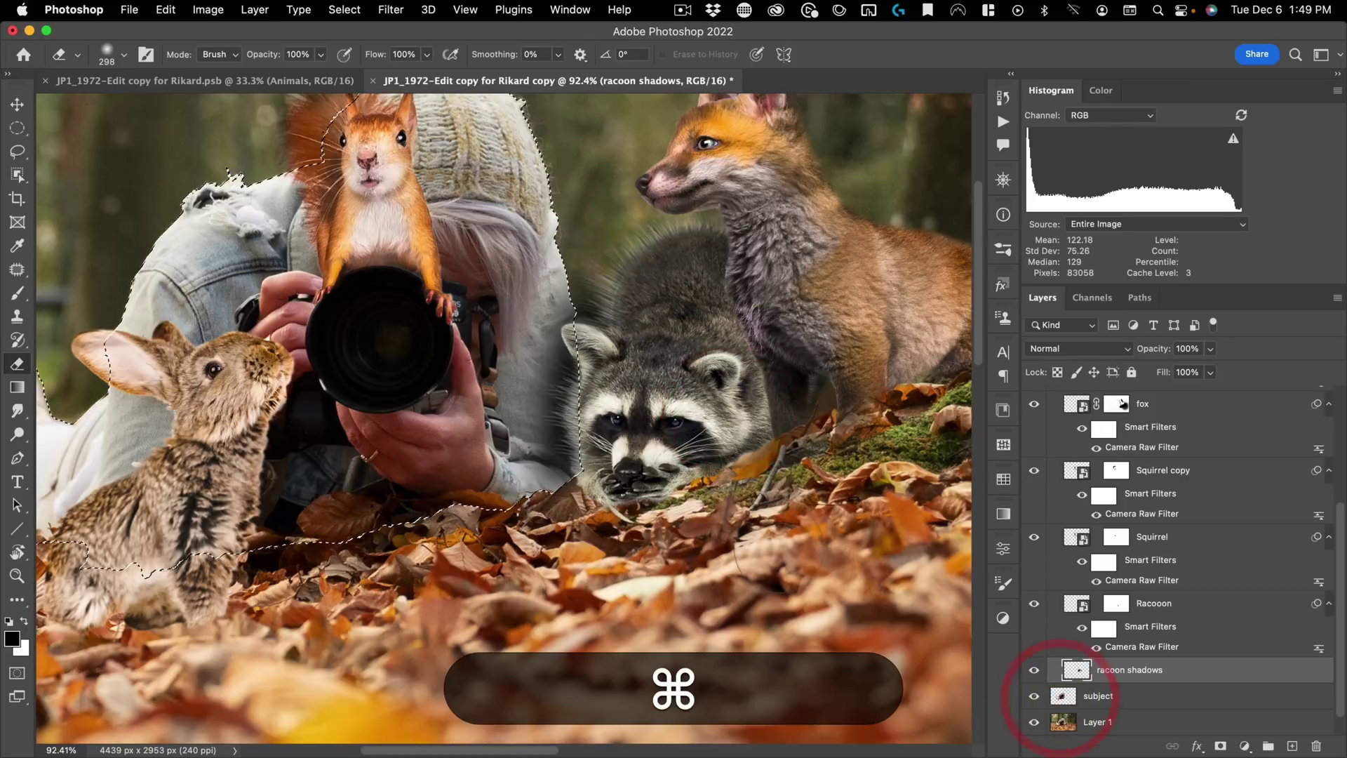
key("shift+super+i")
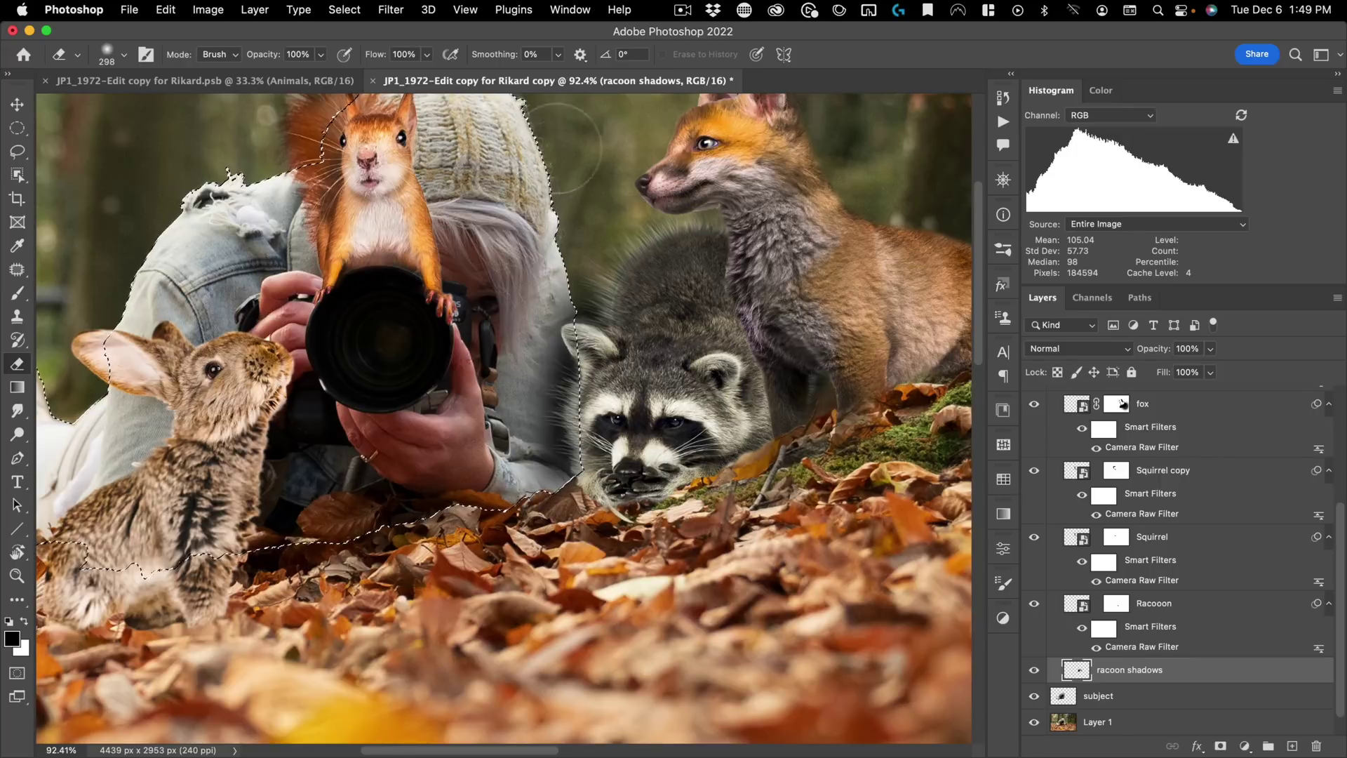
left_click(564, 219)
left_click(587, 303)
left_click(557, 160)
left_click(575, 213)
left_click(625, 325)
left_click(613, 241)
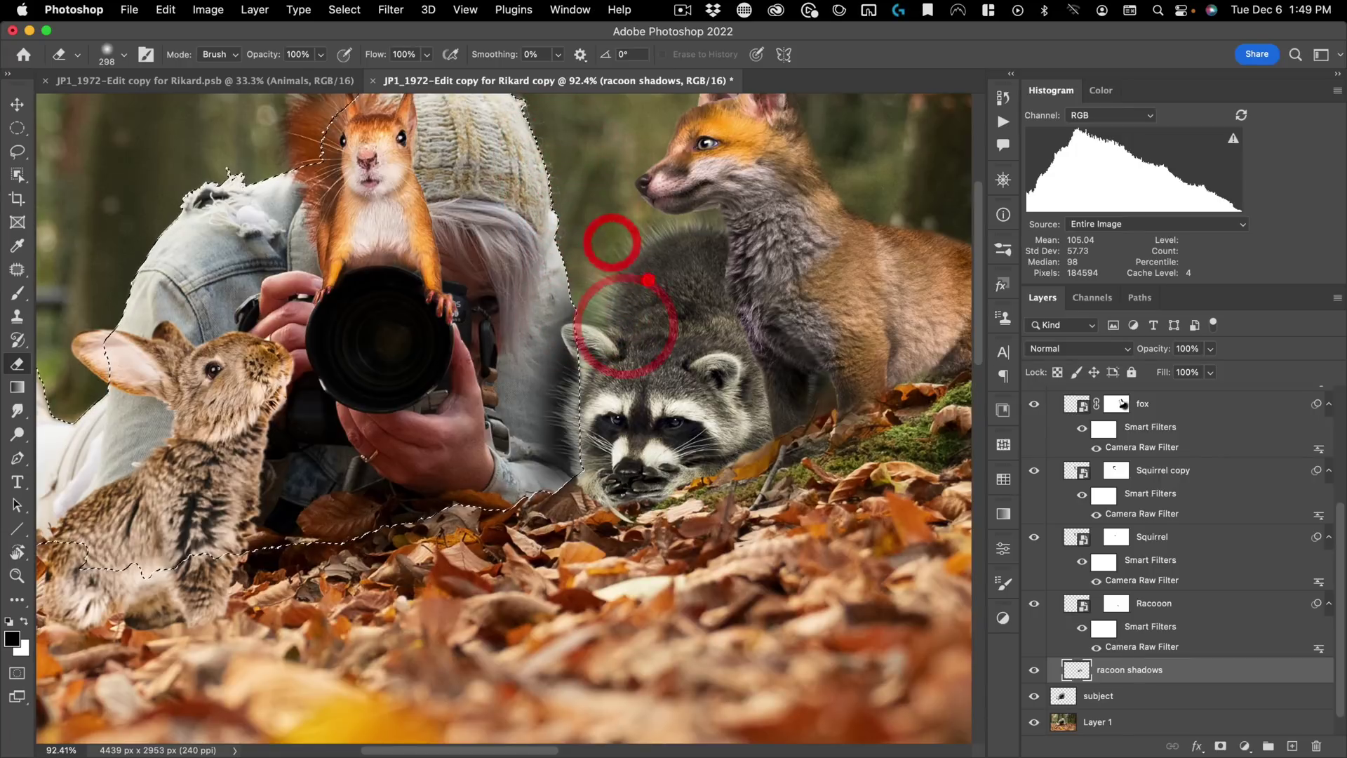
left_click(646, 280)
key("super+d")
Step: Lower the racoon shadows layer's opacity to 64% and check the shadow against the photographer
mouse_move(580, 471)
left_mouse_down()
mouse_move(496, 557)
mouse_move(626, 481)
left_mouse_up()
key("v")
left_click_drag(1165, 356, 1142, 355)
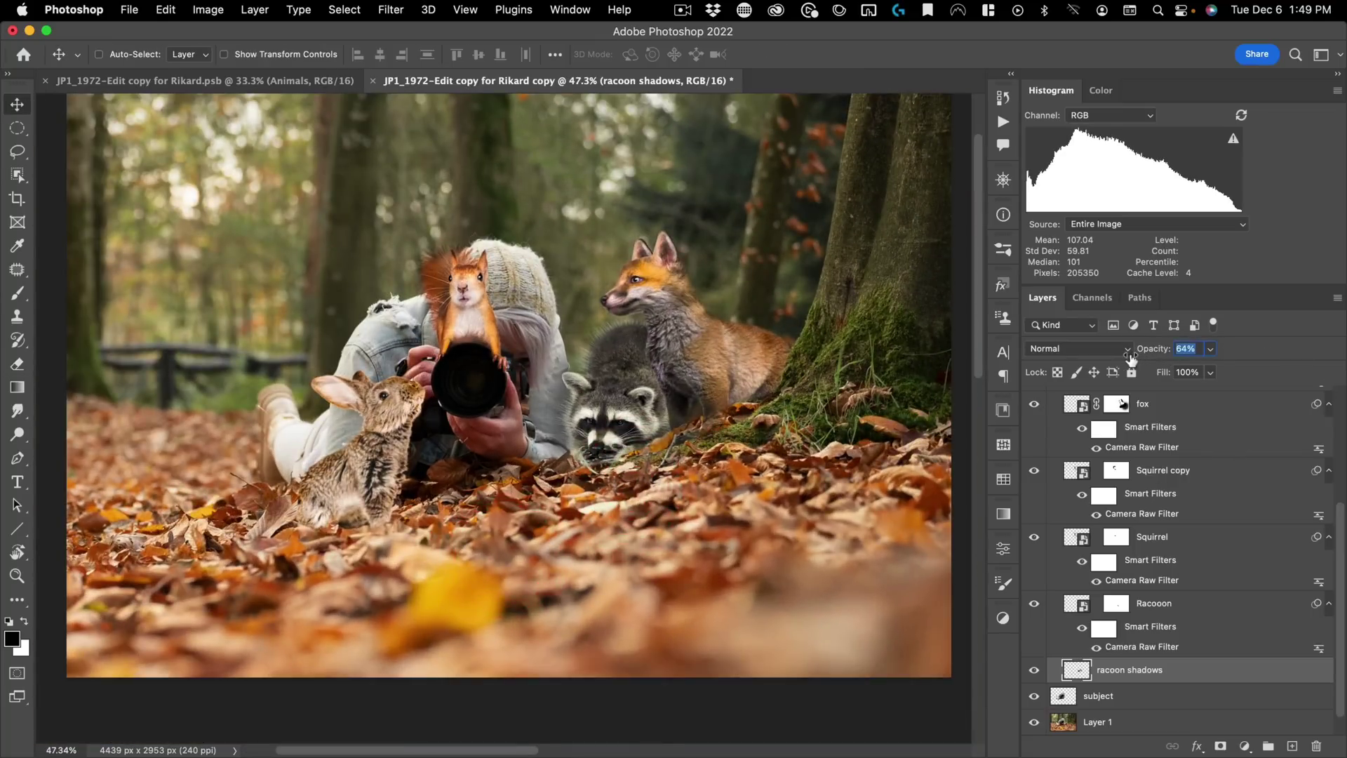
left_click_drag(660, 345, 735, 337)
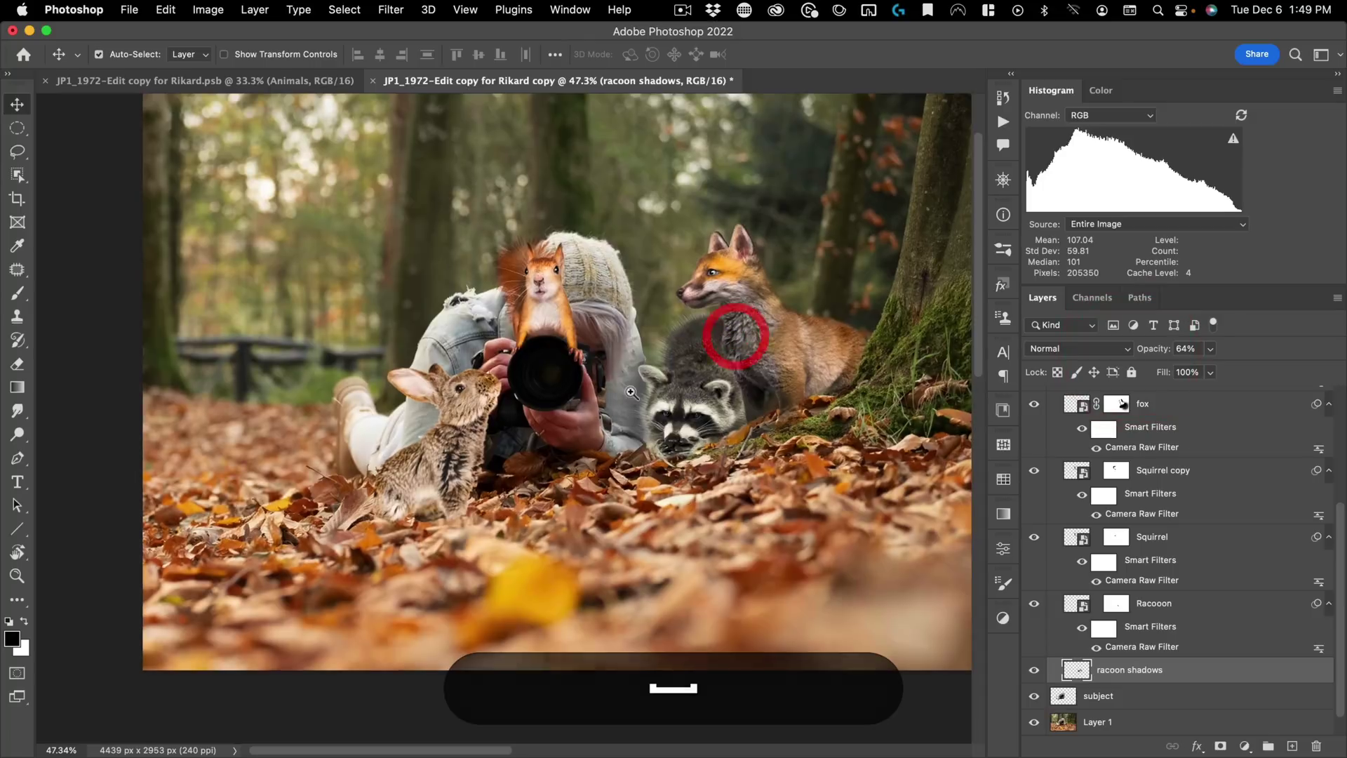
left_click_drag(619, 377, 649, 375)
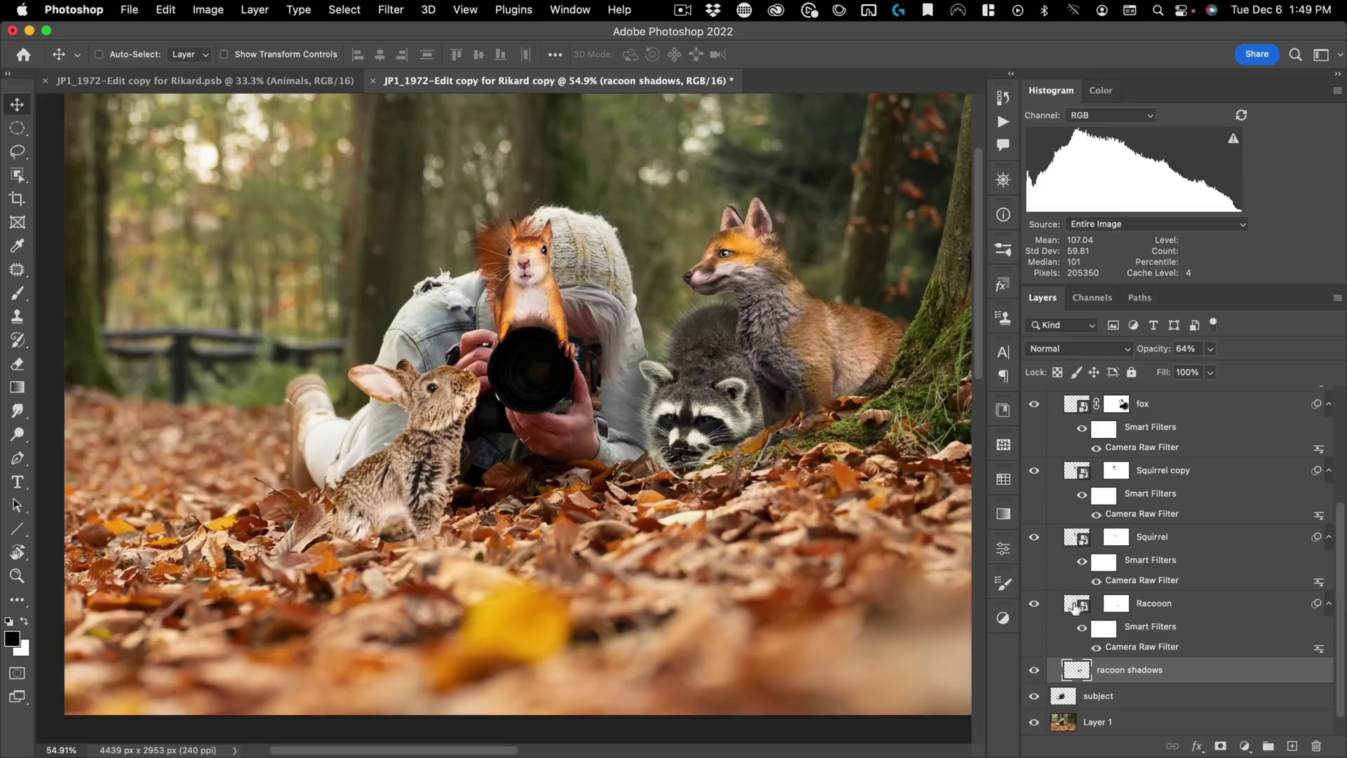
Step: Add a layer named top shadows above the Racooon layer and clip it to the raccoon
left_click(1076, 607)
left_click(1294, 747)
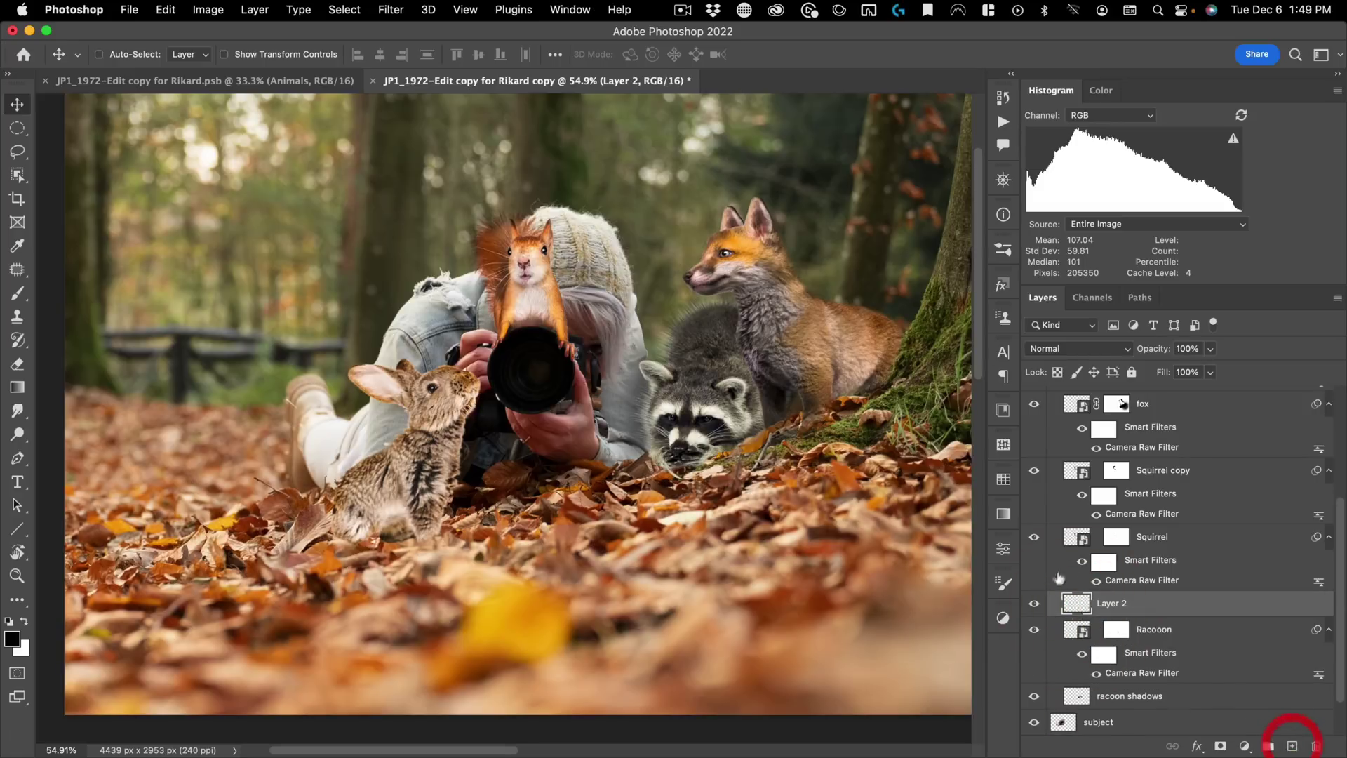
type("top shadows")
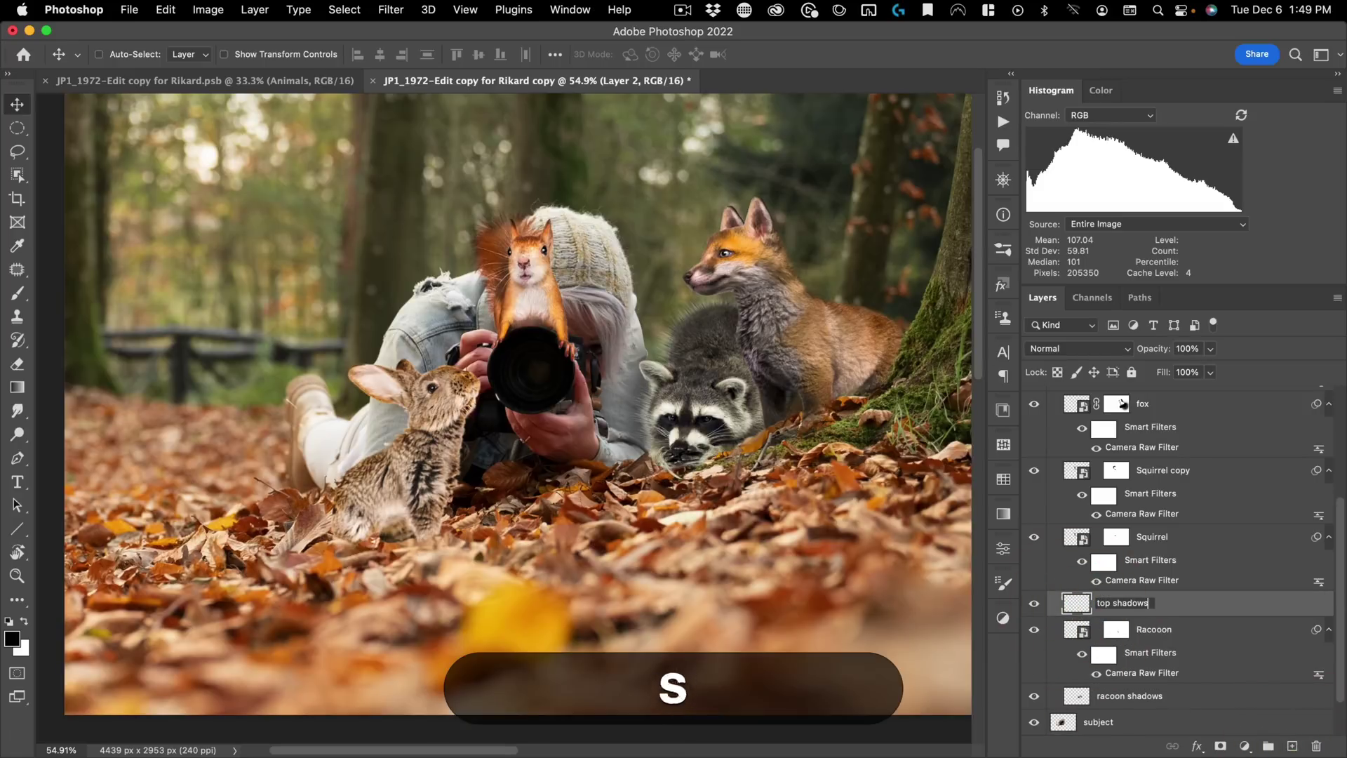
key("Return")
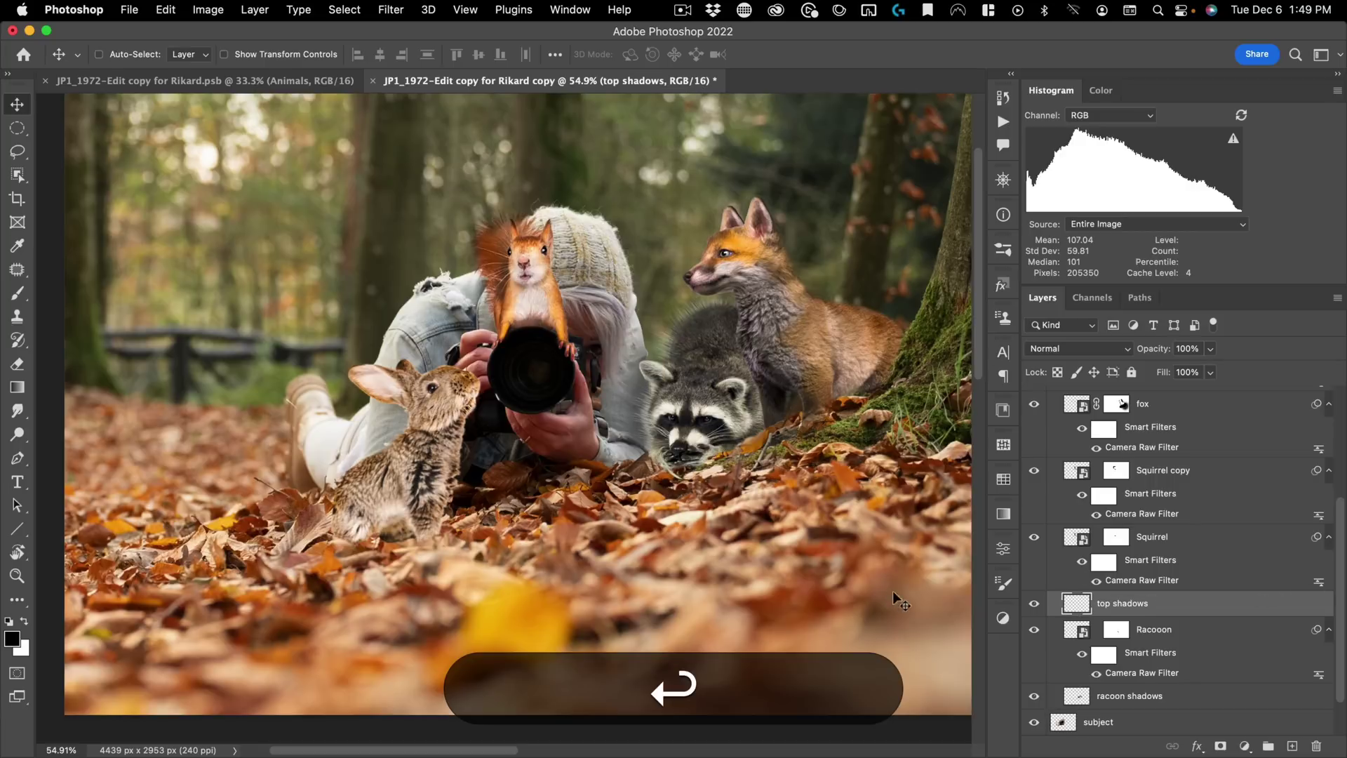
key("alt")
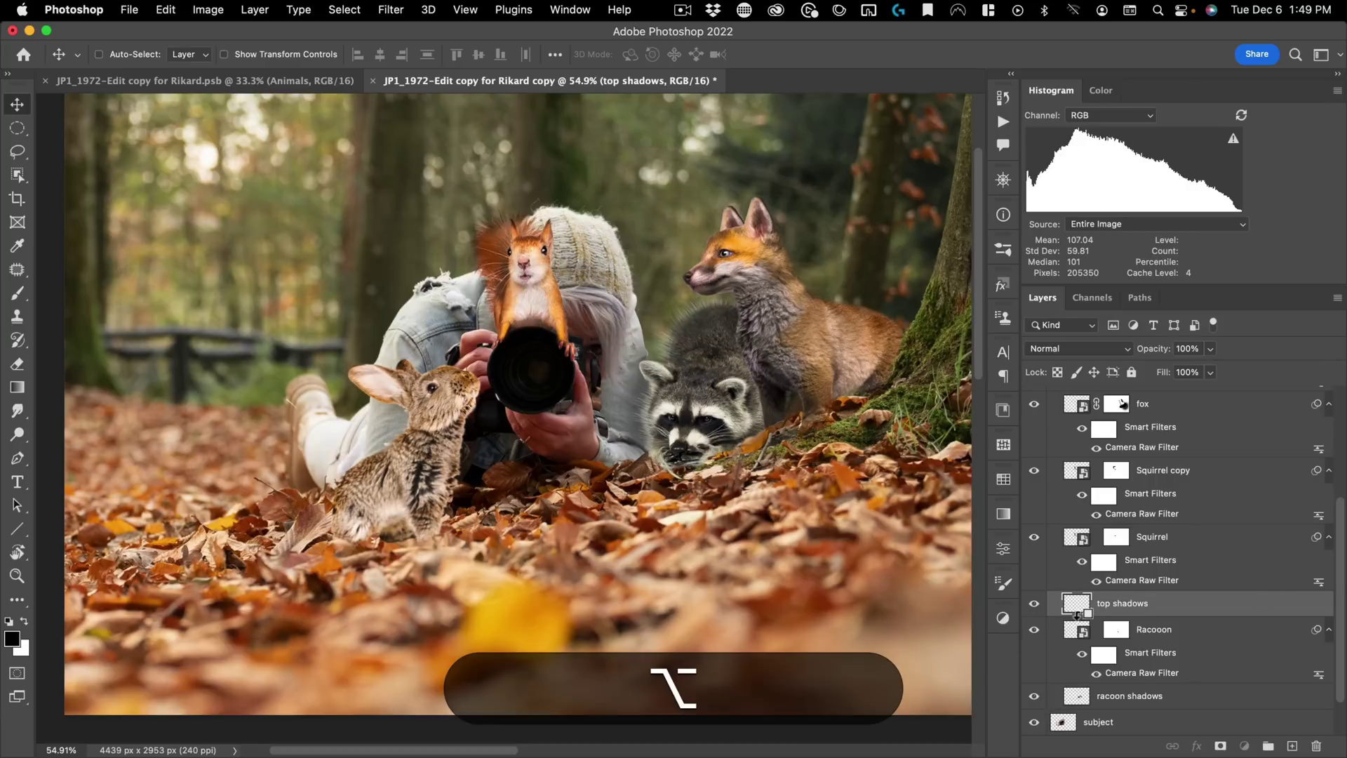
Step: Paint a soft black shadow on the top shadows layer over the raccoon's side next to the fox
key("b")
mouse_move(758, 354)
left_mouse_down()
mouse_move(776, 325)
mouse_move(761, 298)
mouse_move(793, 436)
mouse_move(794, 391)
left_mouse_up()
key("space")
mouse_move(778, 317)
left_mouse_down()
mouse_move(743, 347)
mouse_move(745, 320)
left_mouse_up()
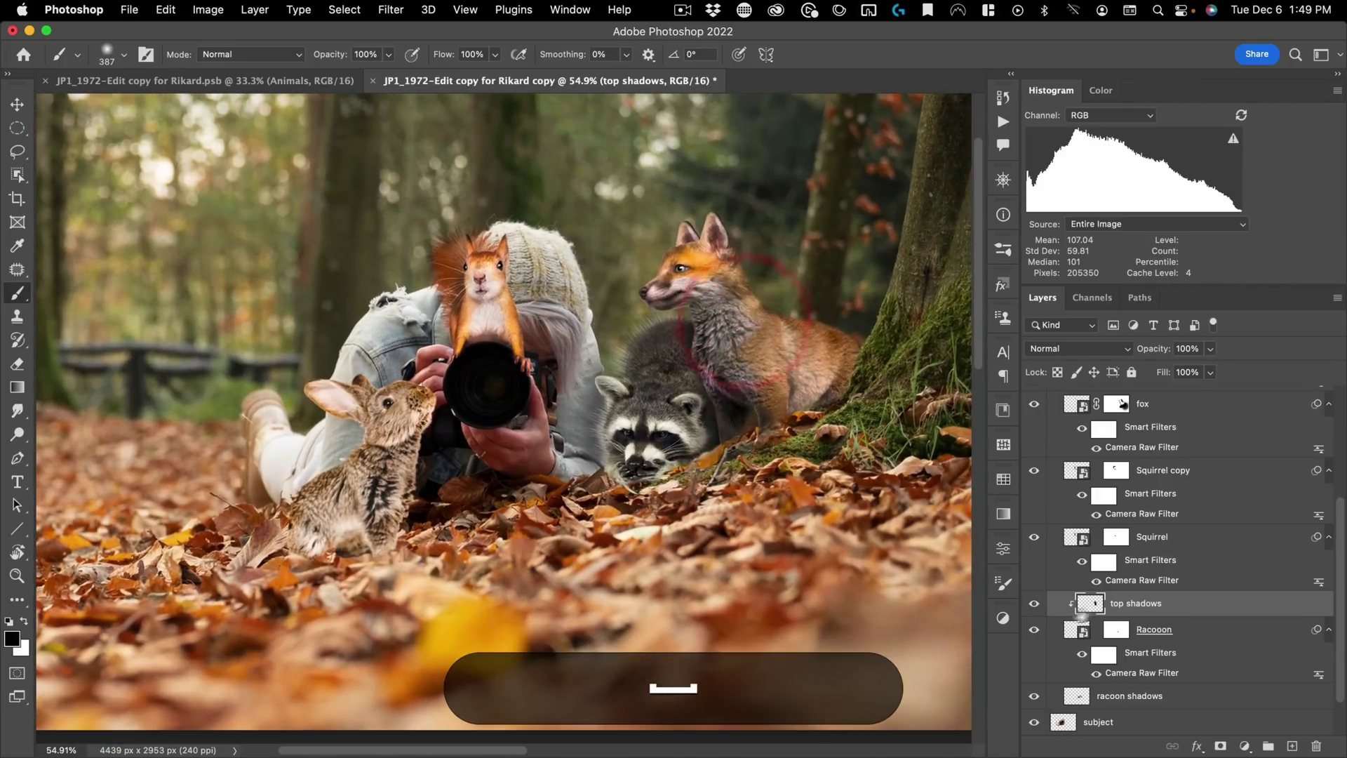
Step: Add a new empty layer above the subject layer and clip it to the photographer for the squirrel's shadow
left_click(1070, 539)
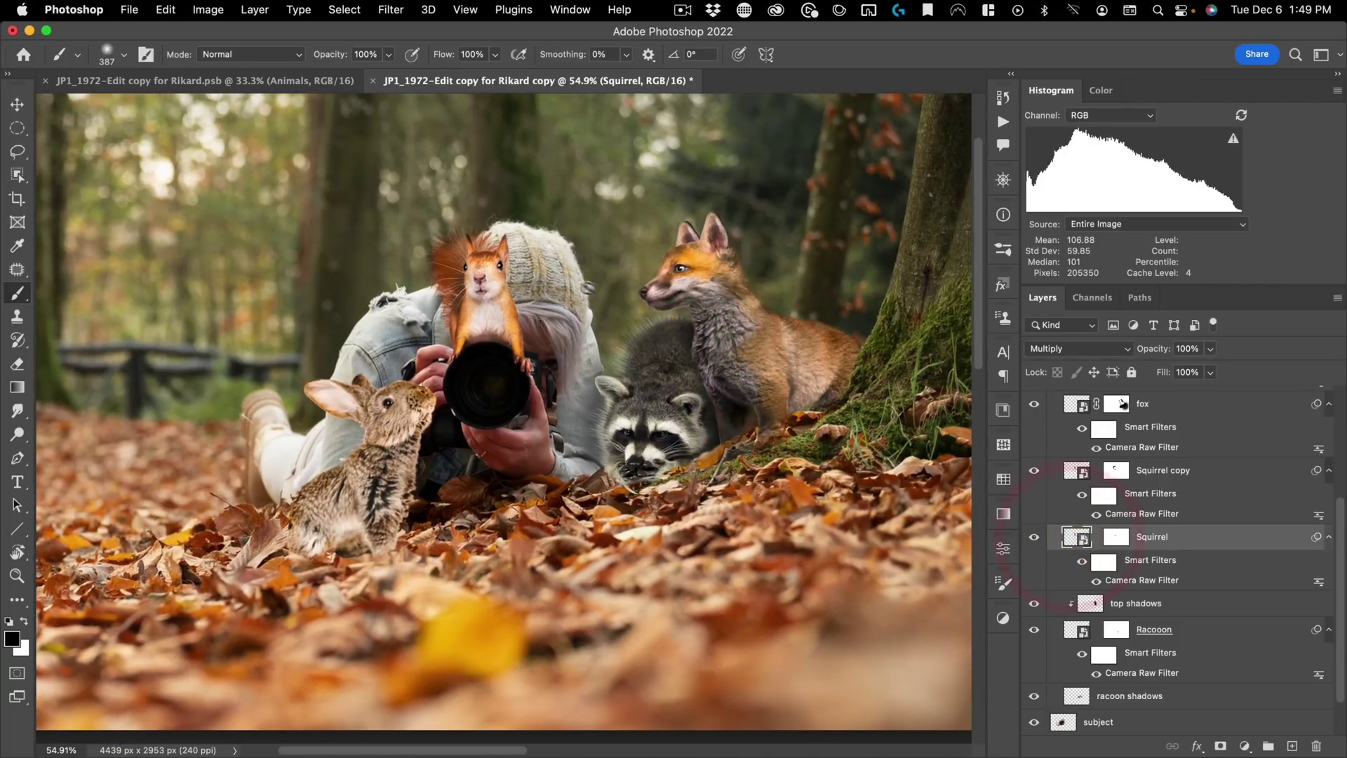
key("super+space")
left_click_drag(509, 298, 668, 288)
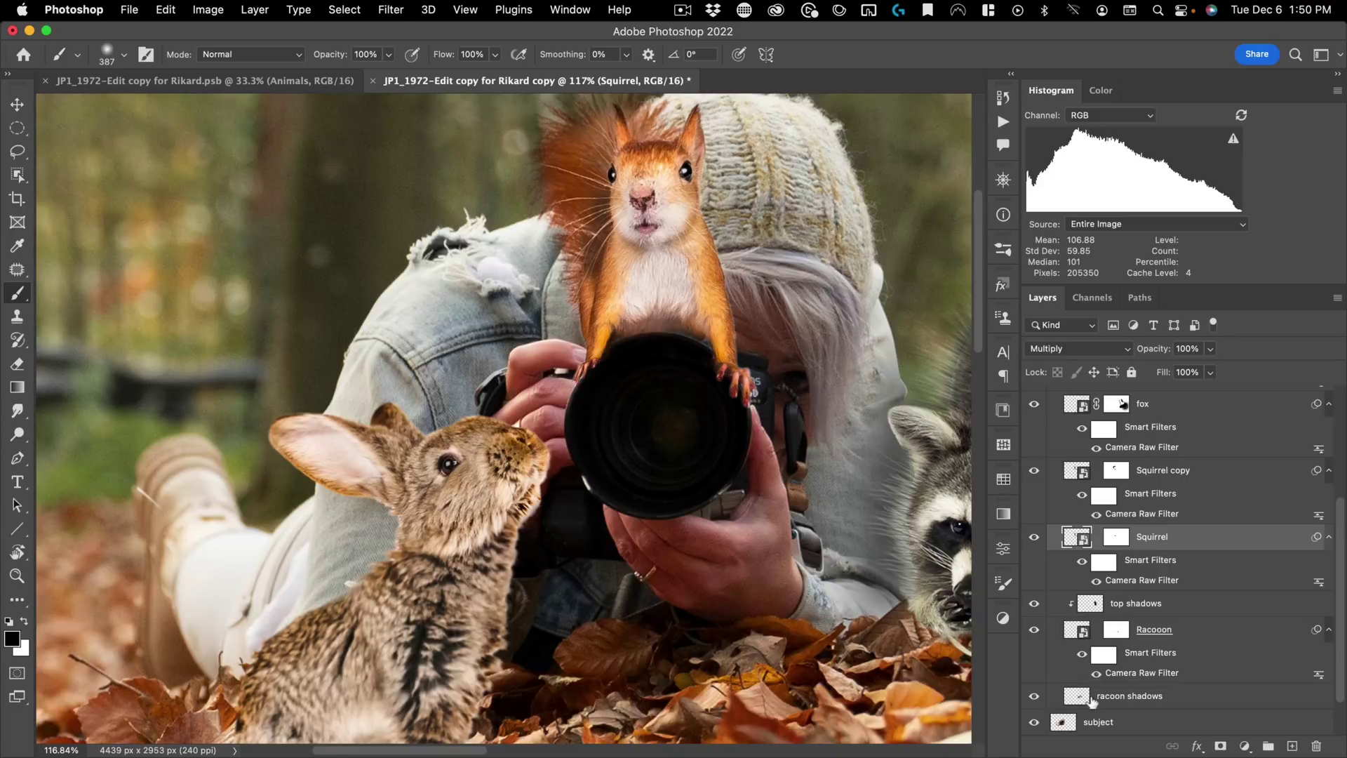
left_click(1107, 724)
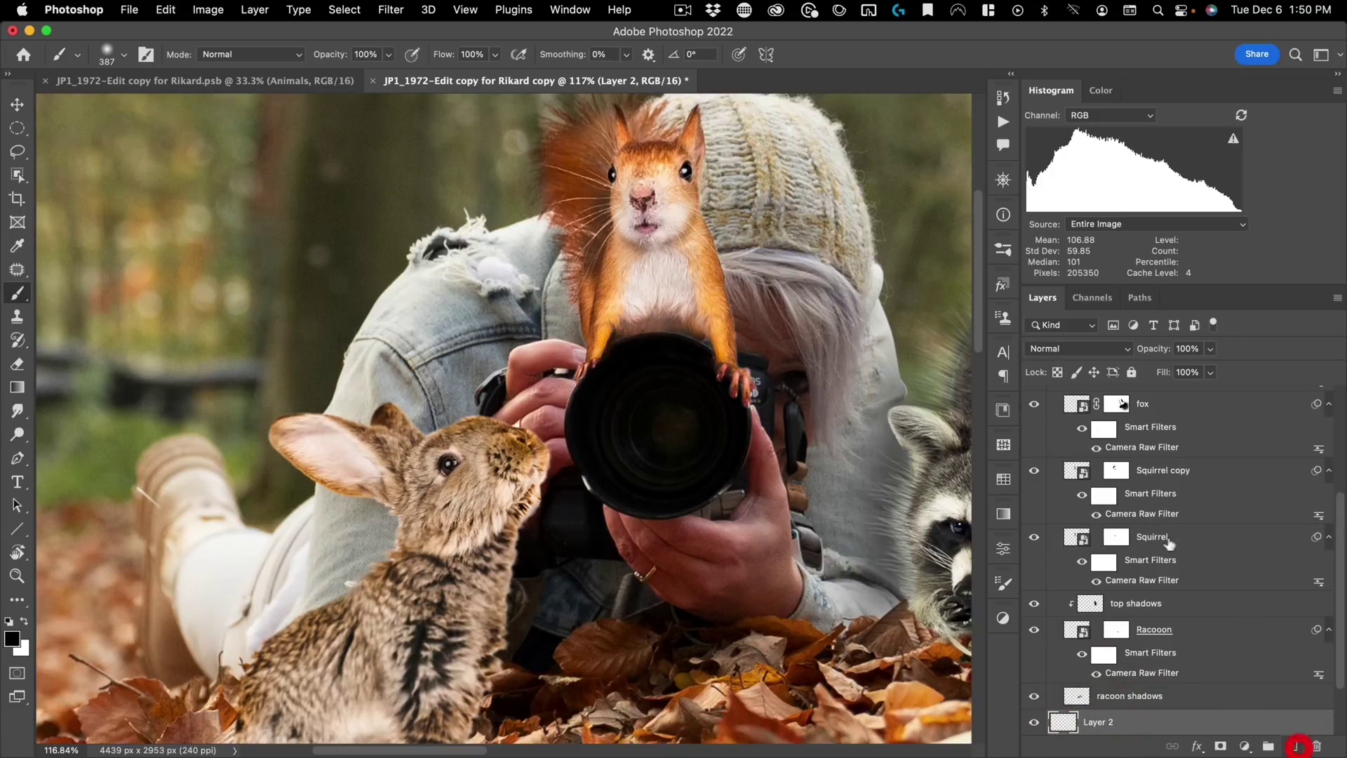
scroll(1117, 597, "down", 3)
key("alt")
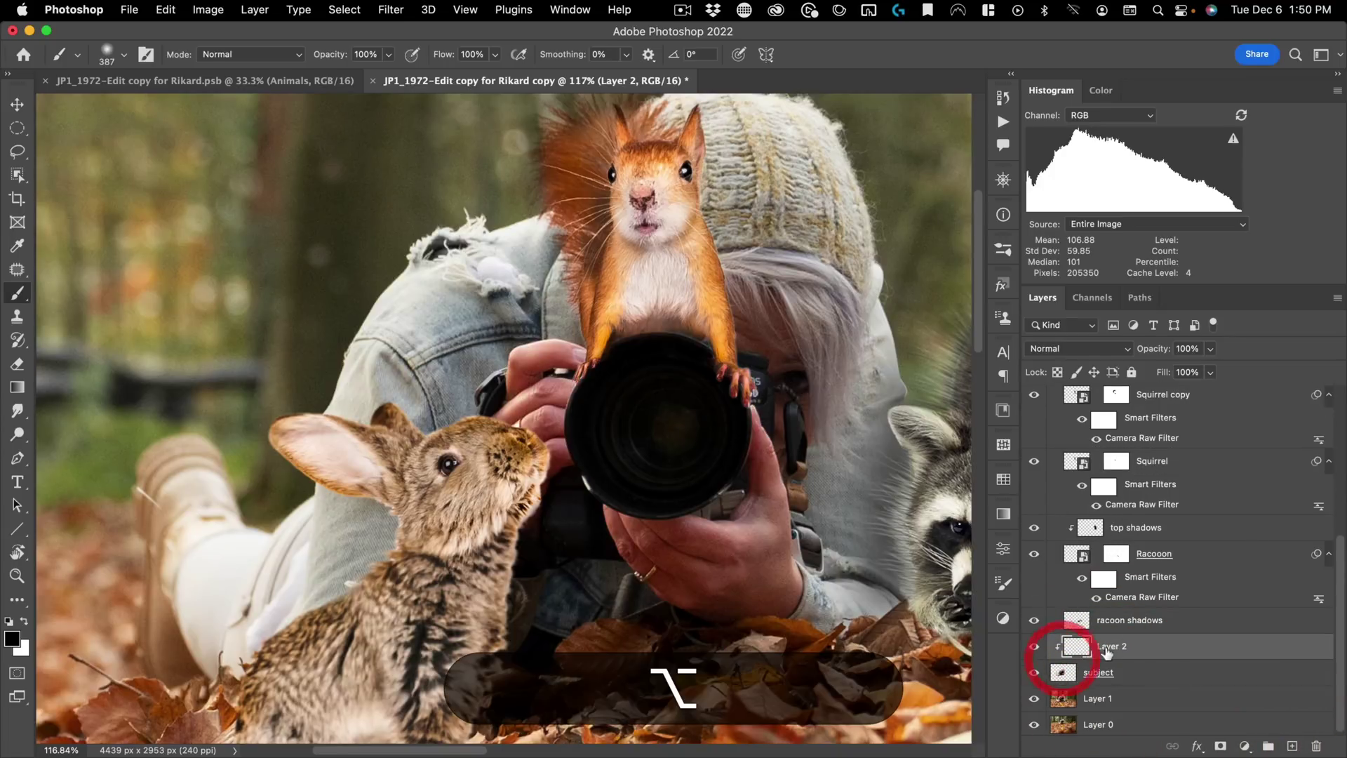
Step: Name the clipped layer animal shadows and paint a soft black shadow on the photographer's jacket and hat around the squirrel
type("animal shadows")
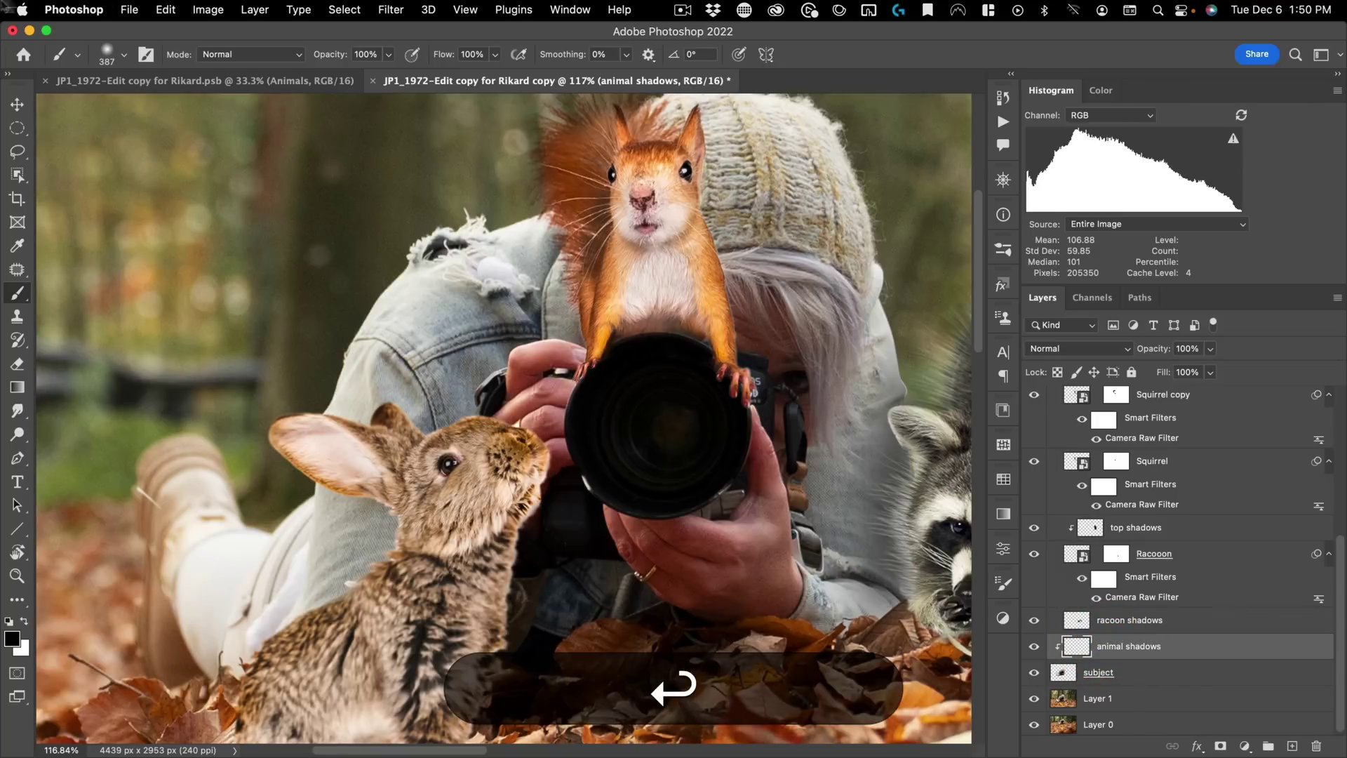
left_click_drag(623, 277, 590, 210)
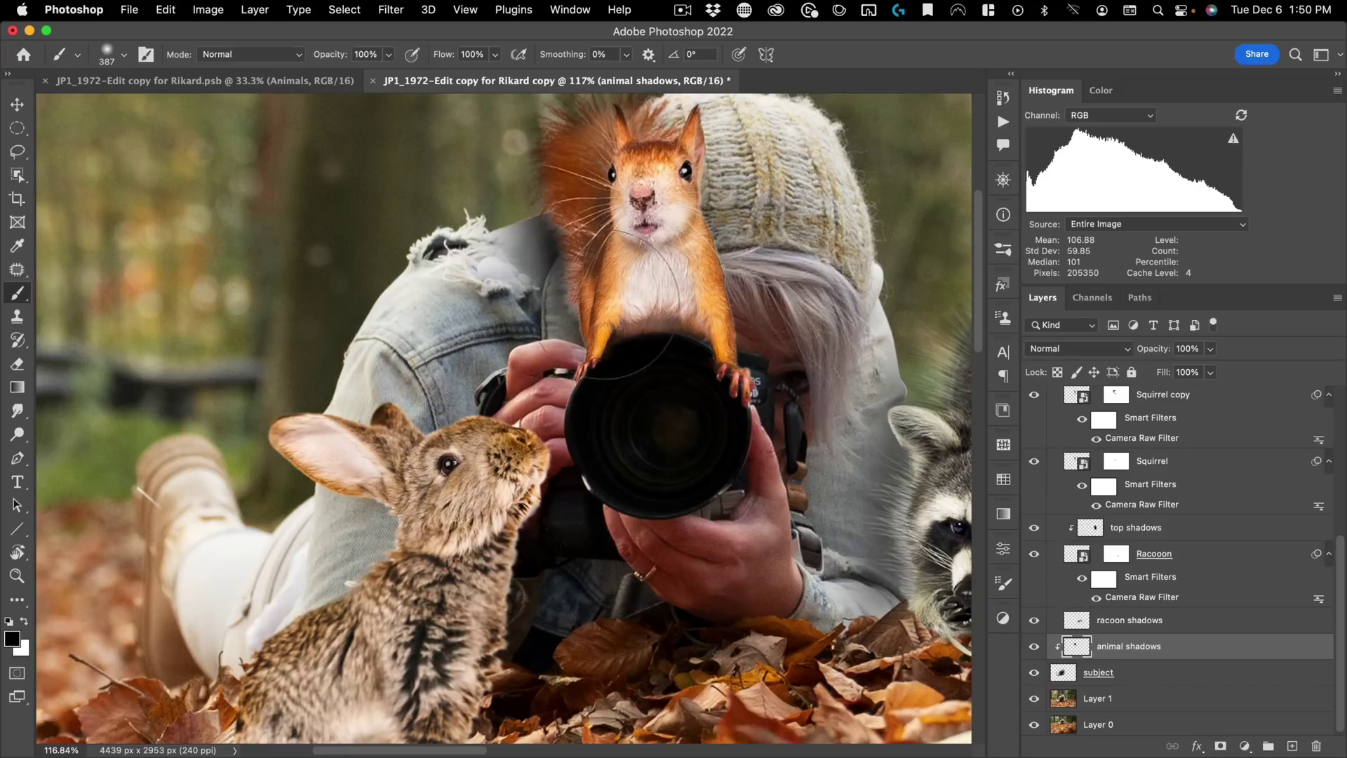
left_click_drag(603, 305, 609, 279)
left_click_drag(534, 351, 482, 386)
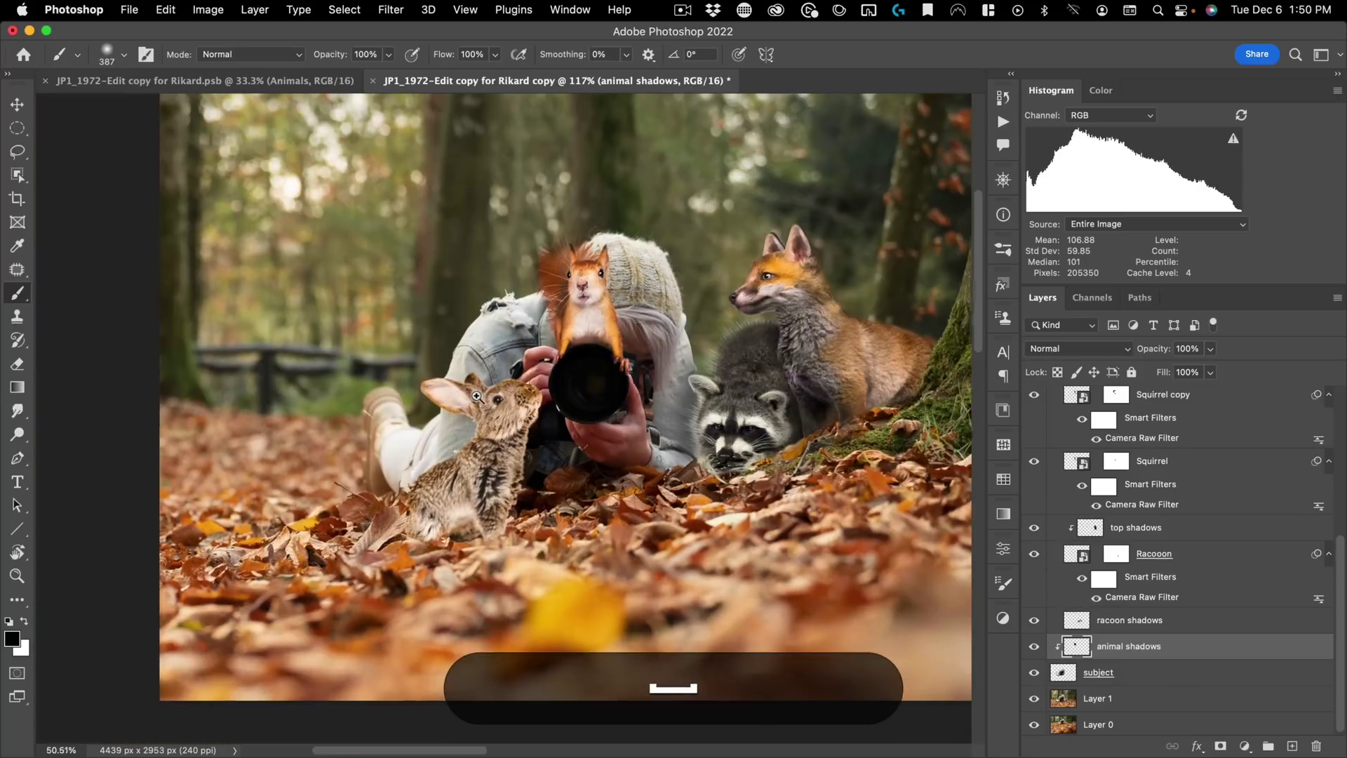
left_click(593, 295)
left_click(590, 335)
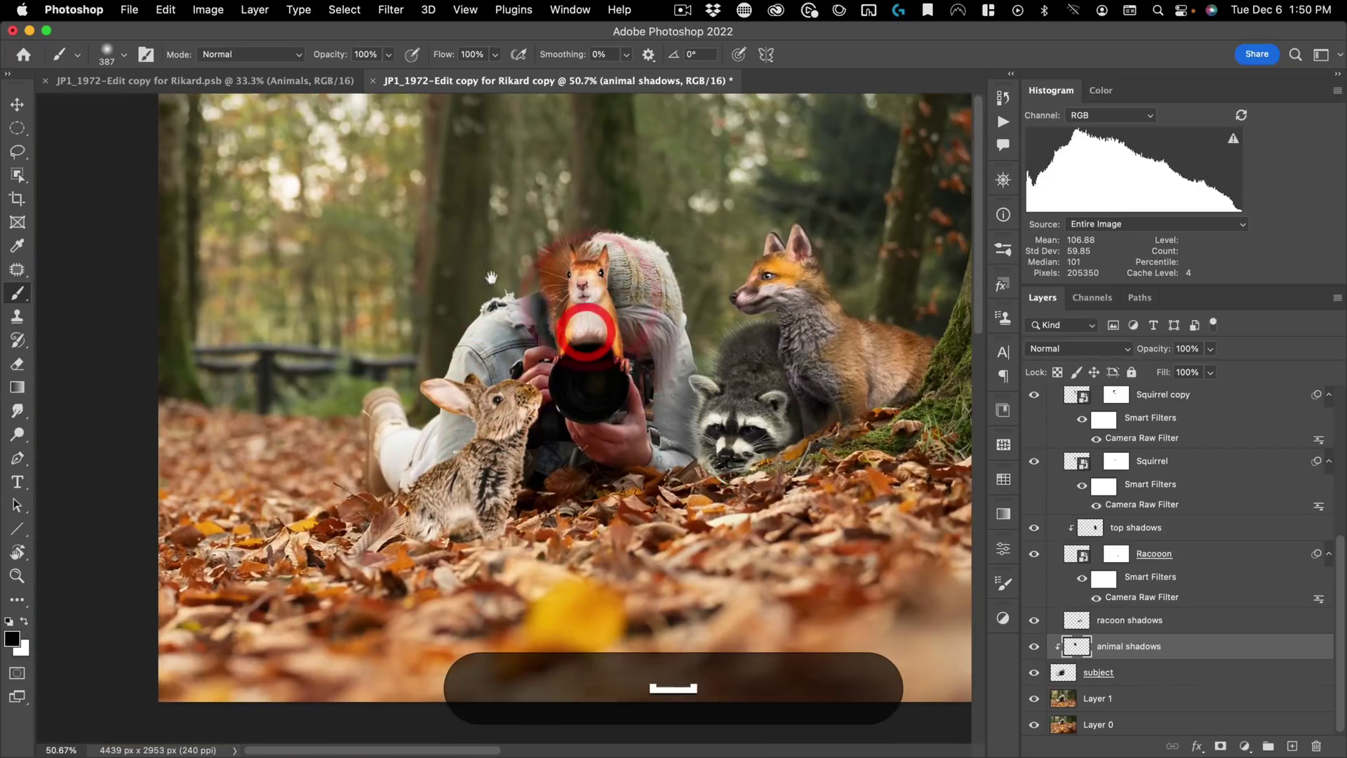
left_click_drag(542, 289, 590, 257)
Step: Erase the excess shadow from the photographer's shoulder beside the squirrel with a 298 px soft eraser
key("e")
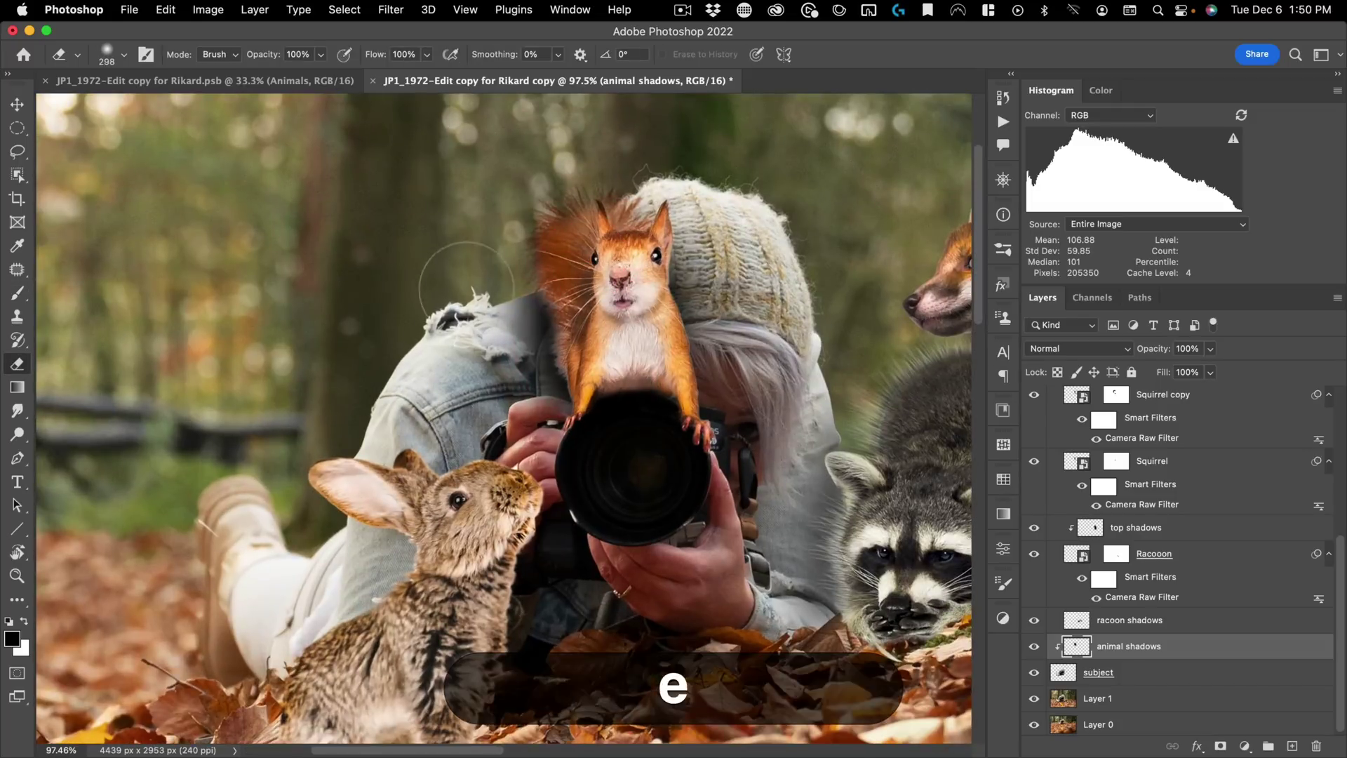
left_click(469, 350)
left_click(583, 181)
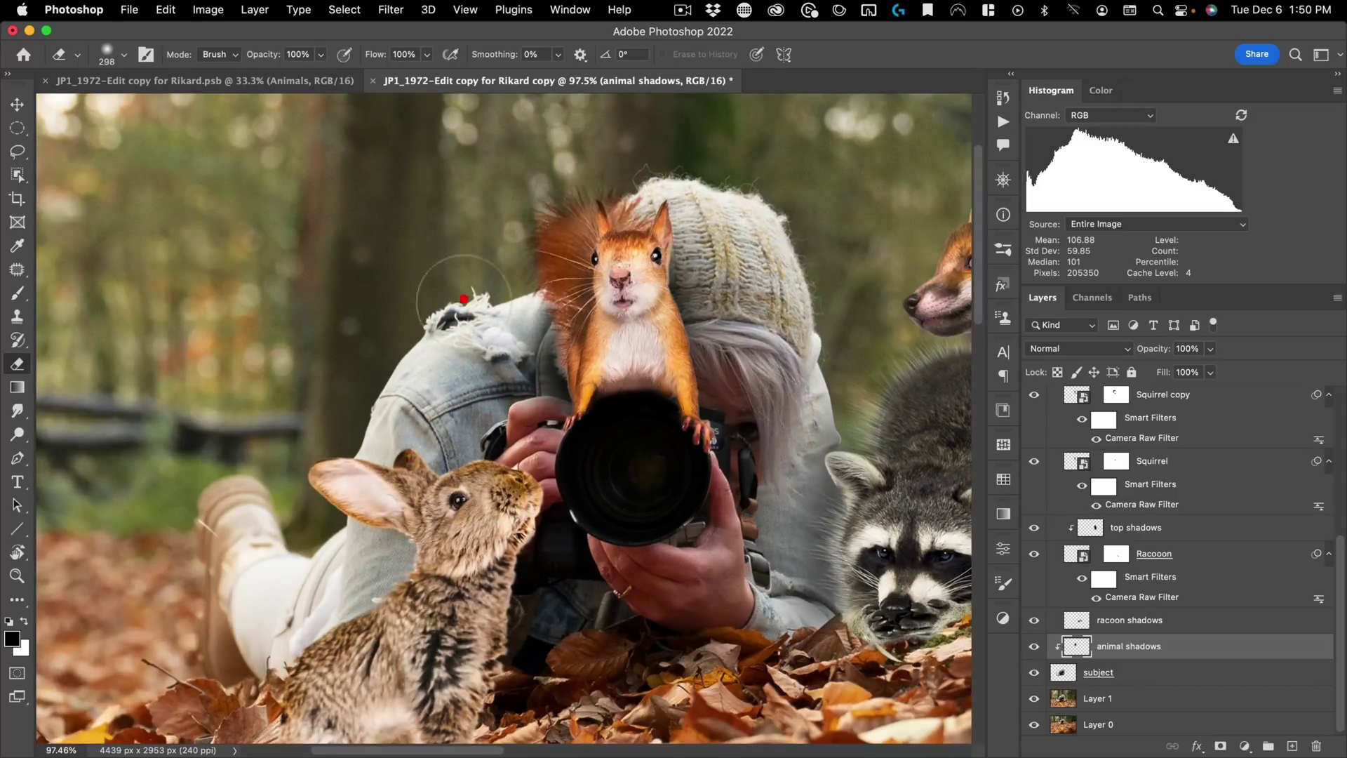
left_click_drag(531, 250, 601, 243)
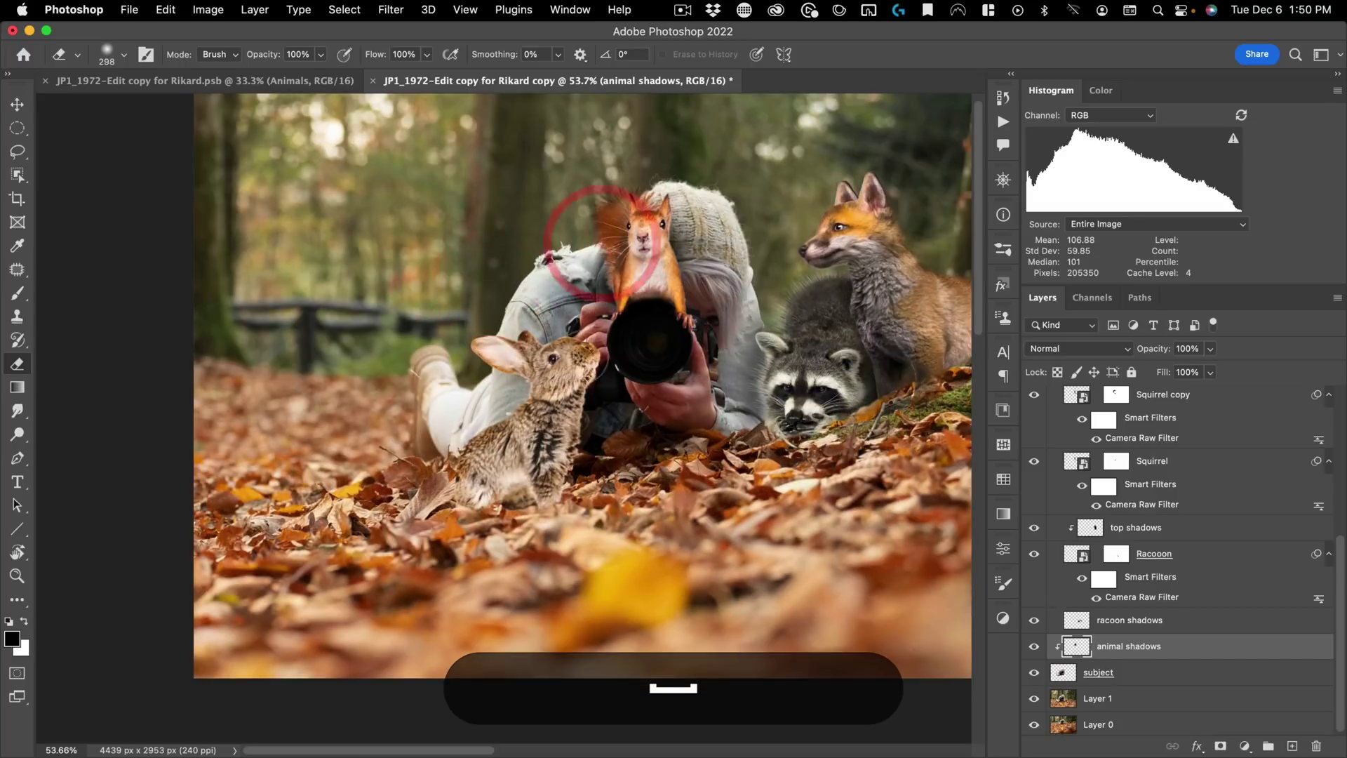
Step: Paint a soft black shadow on the animal shadows layer over the photographer's leg and jacket behind the bunny
key("v")
key("super+space")
left_click_drag(562, 422, 593, 389)
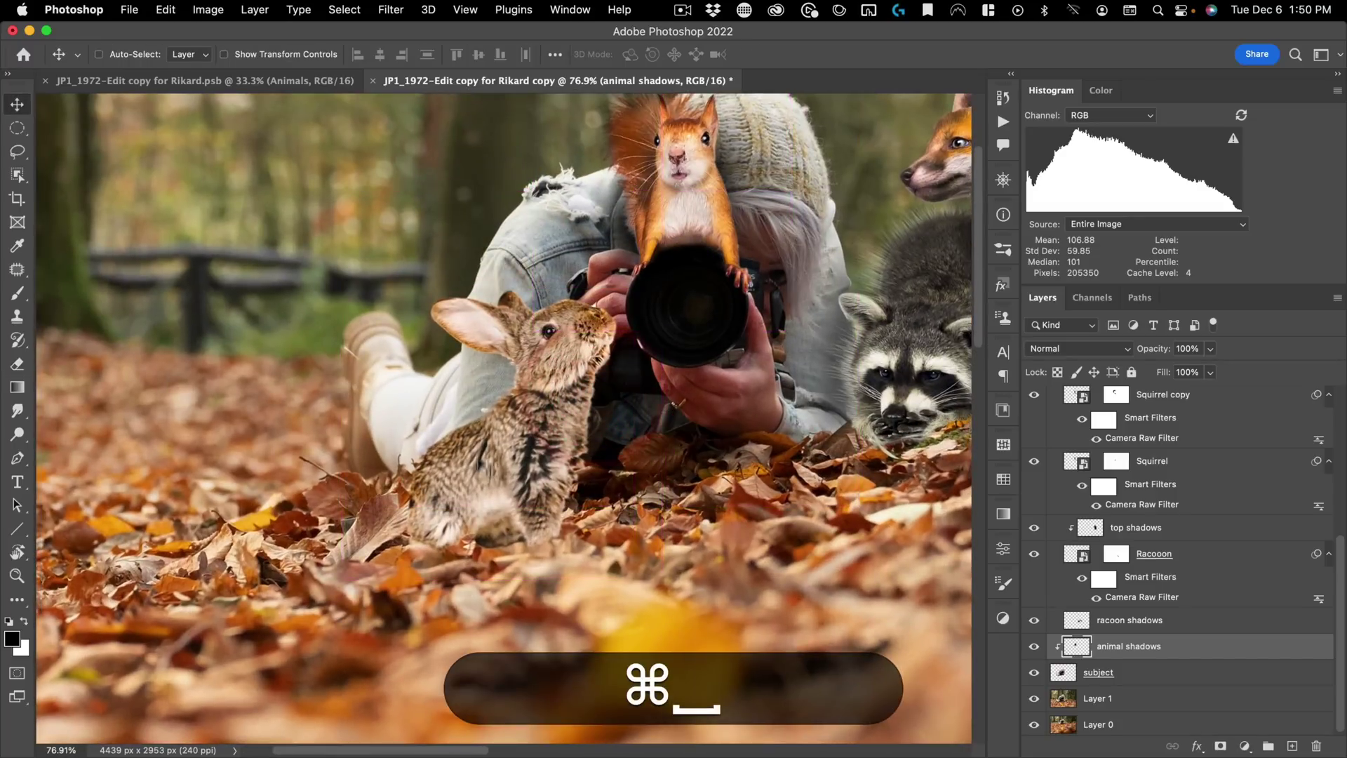
key("b")
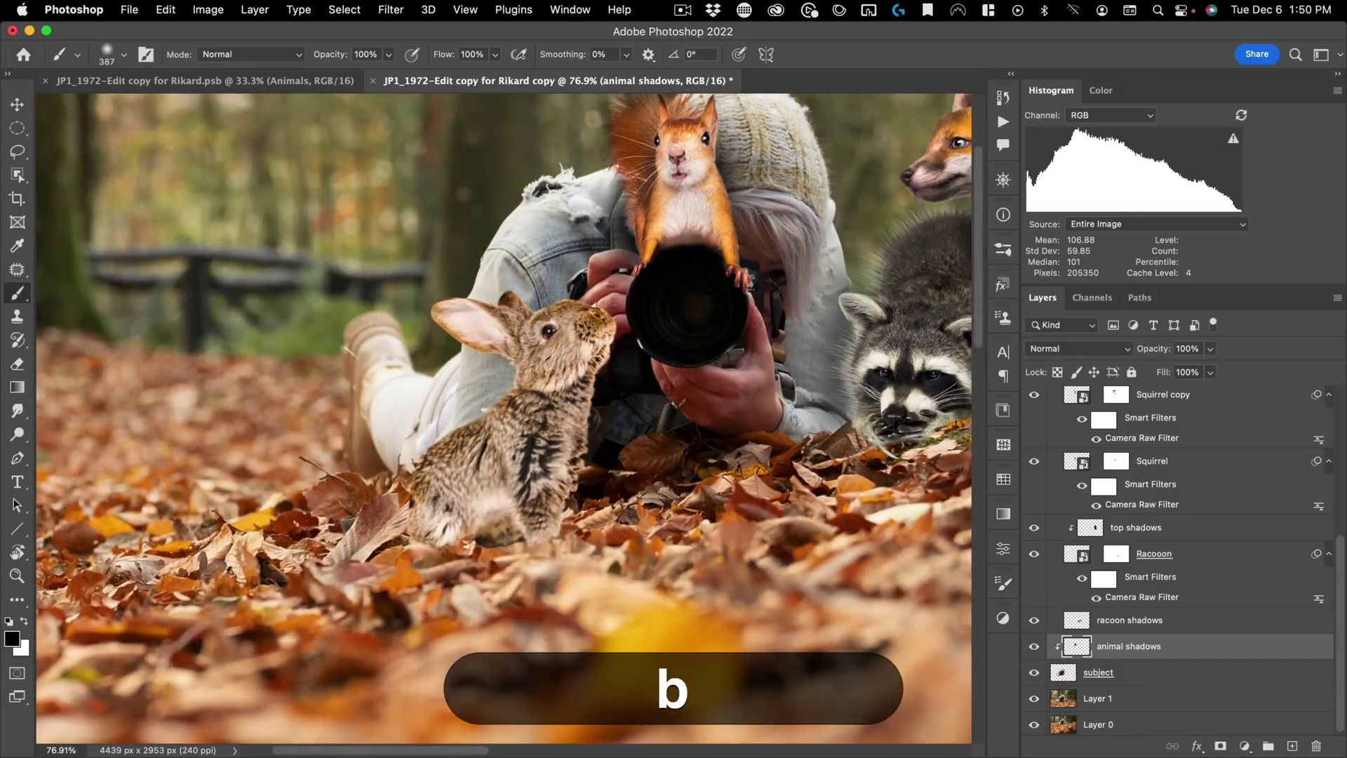
left_click(459, 512)
left_click(457, 509)
left_click(510, 447)
left_click(567, 323)
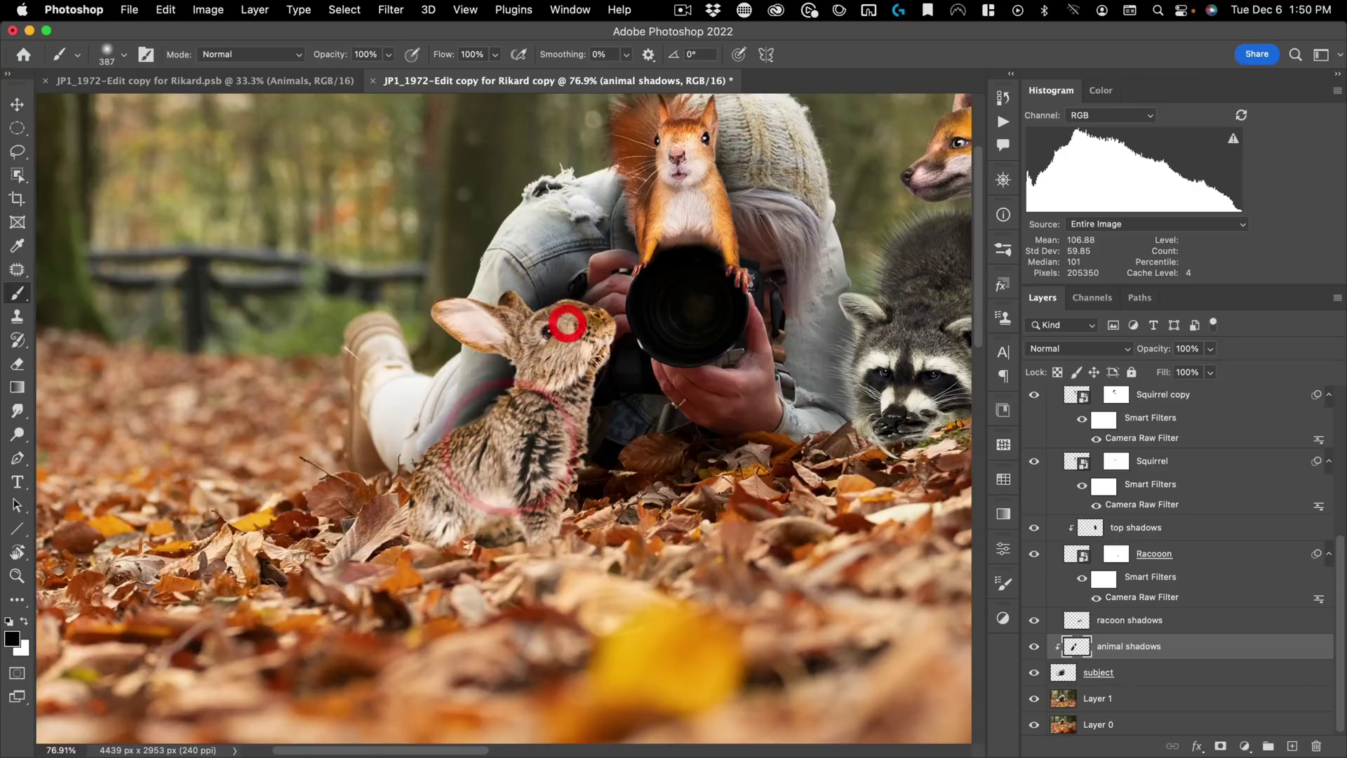
Step: Soften the bunny's shadow on the photographer by erasing its outer edges
key("e")
left_click(530, 487)
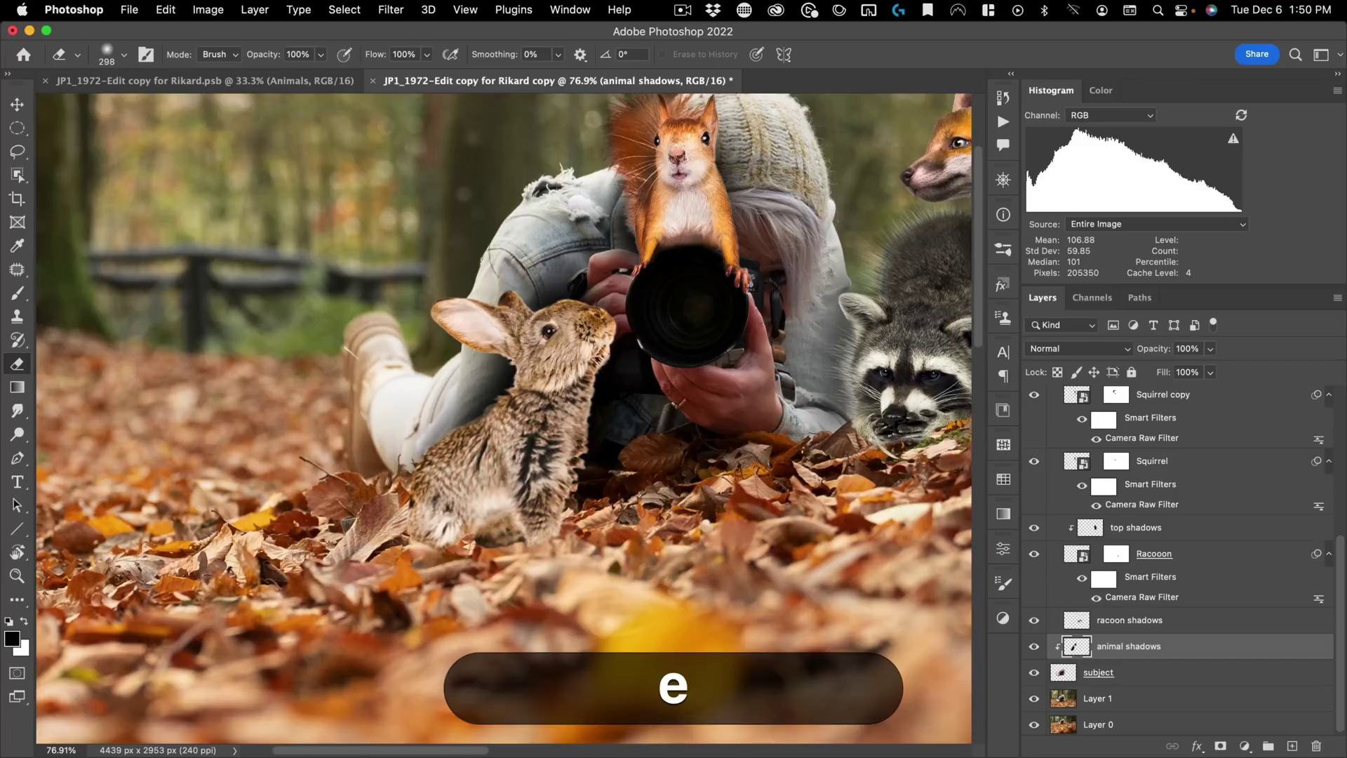
left_click(482, 301)
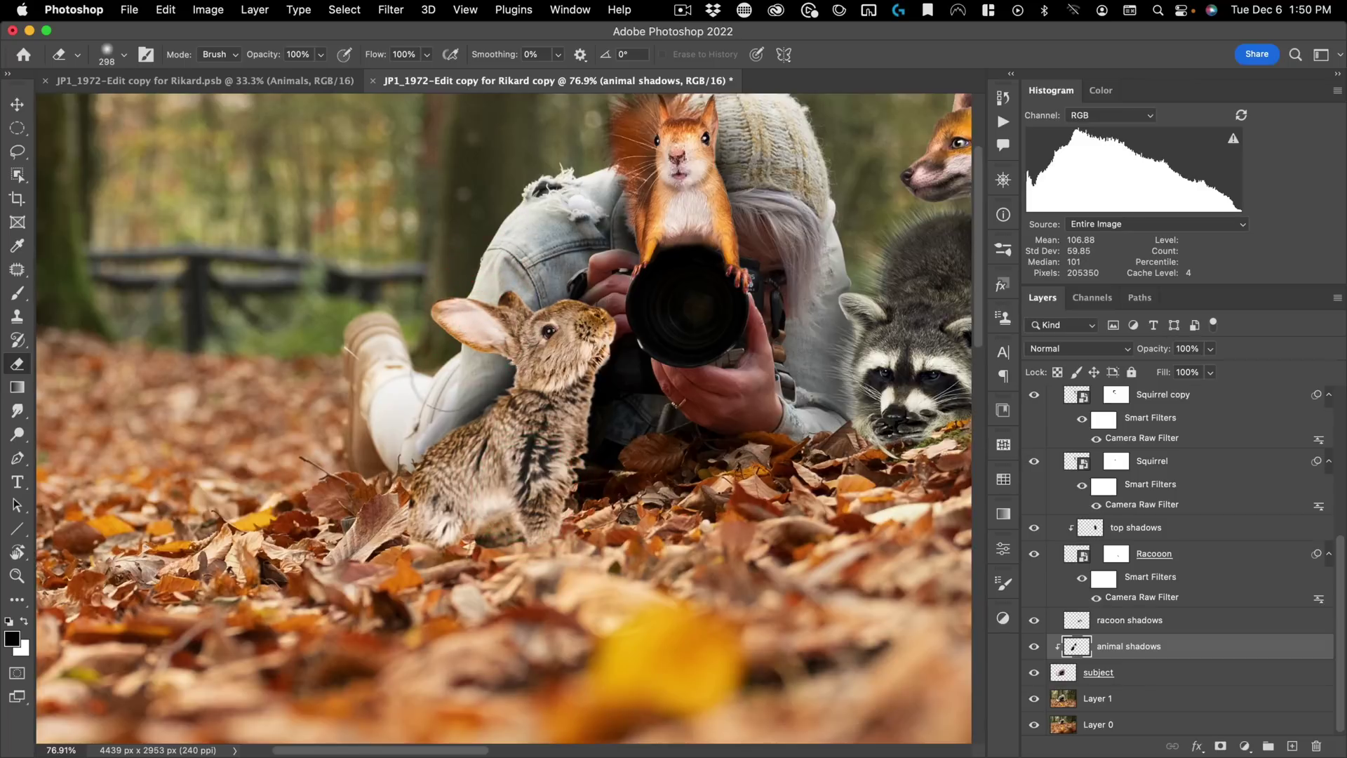
Step: Examine the shadows cast on the photographer behind the bunny and the squirrel
key("space")
left_click_drag(418, 369, 331, 429)
left_click_drag(497, 352, 526, 331)
left_click_drag(504, 372, 596, 349)
left_click_drag(670, 442, 683, 463)
left_click_drag(553, 419, 700, 405)
key("v")
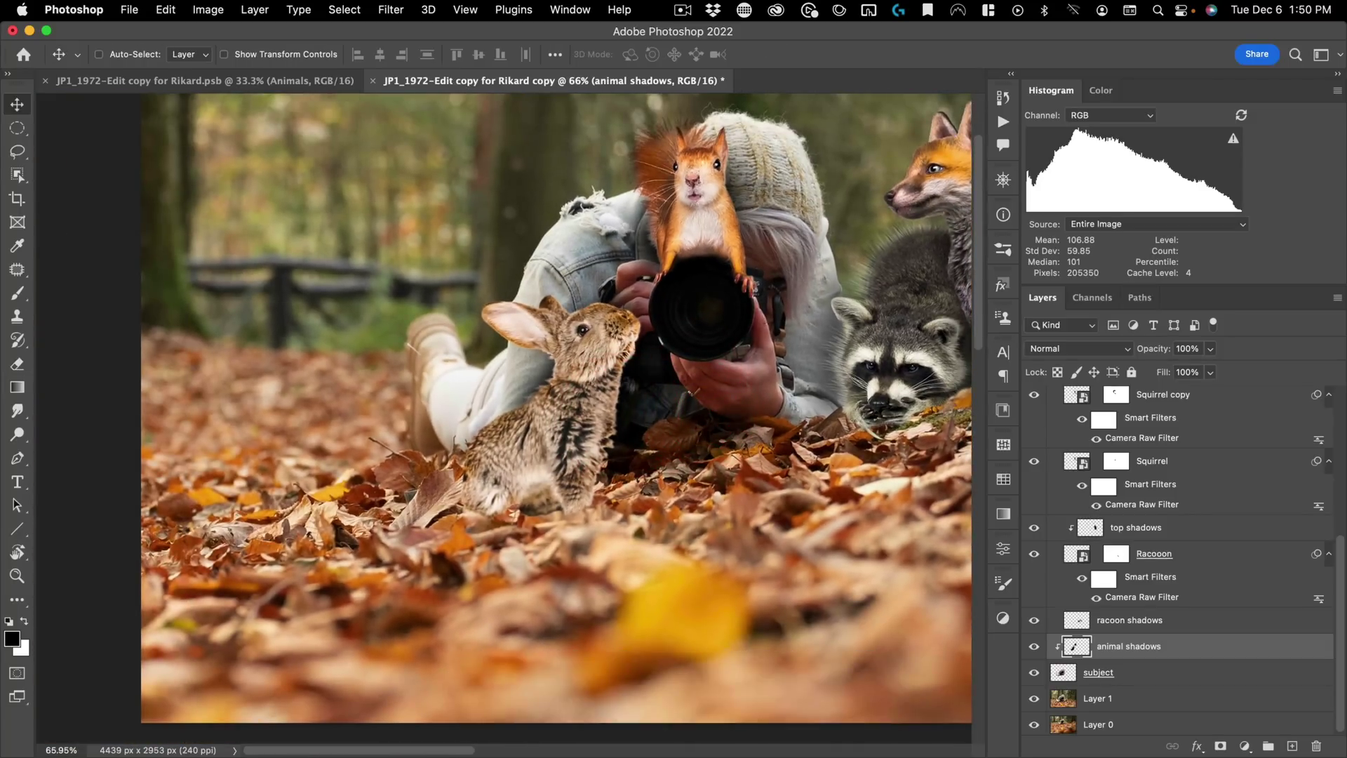
key("super+space")
left_click_drag(624, 379, 615, 353)
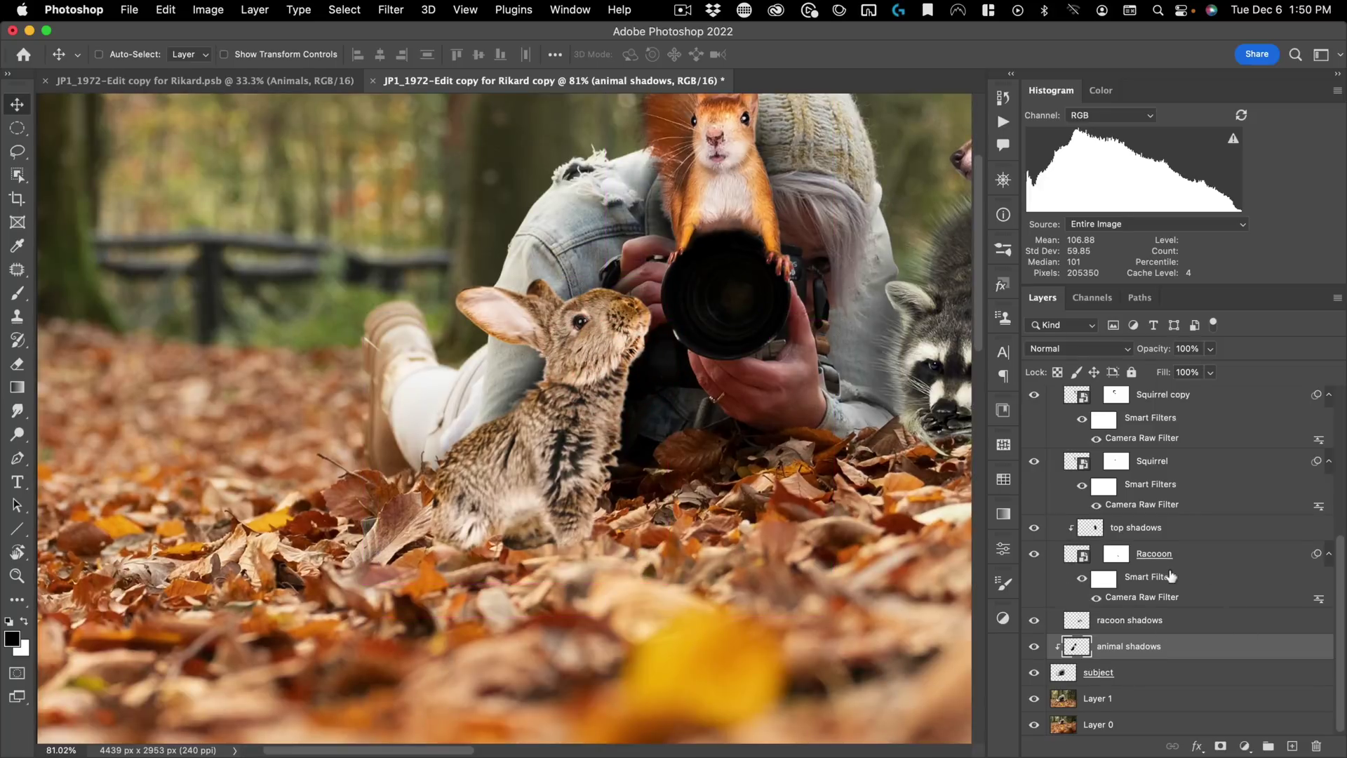
Step: Add a layer named bunny shadows above the Bunny layer and clip it to the bunny
scroll(1172, 575, "up", 5)
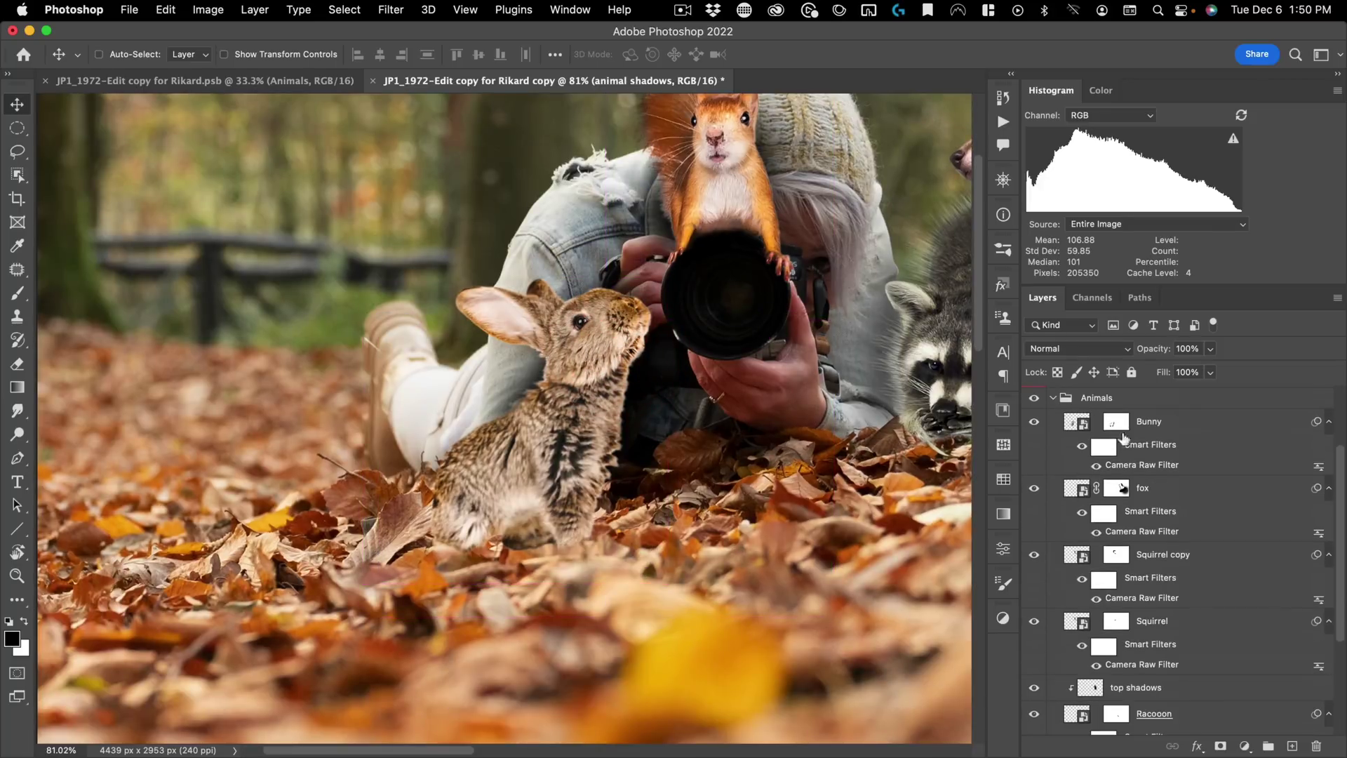
left_click(1183, 434)
left_click(1293, 748)
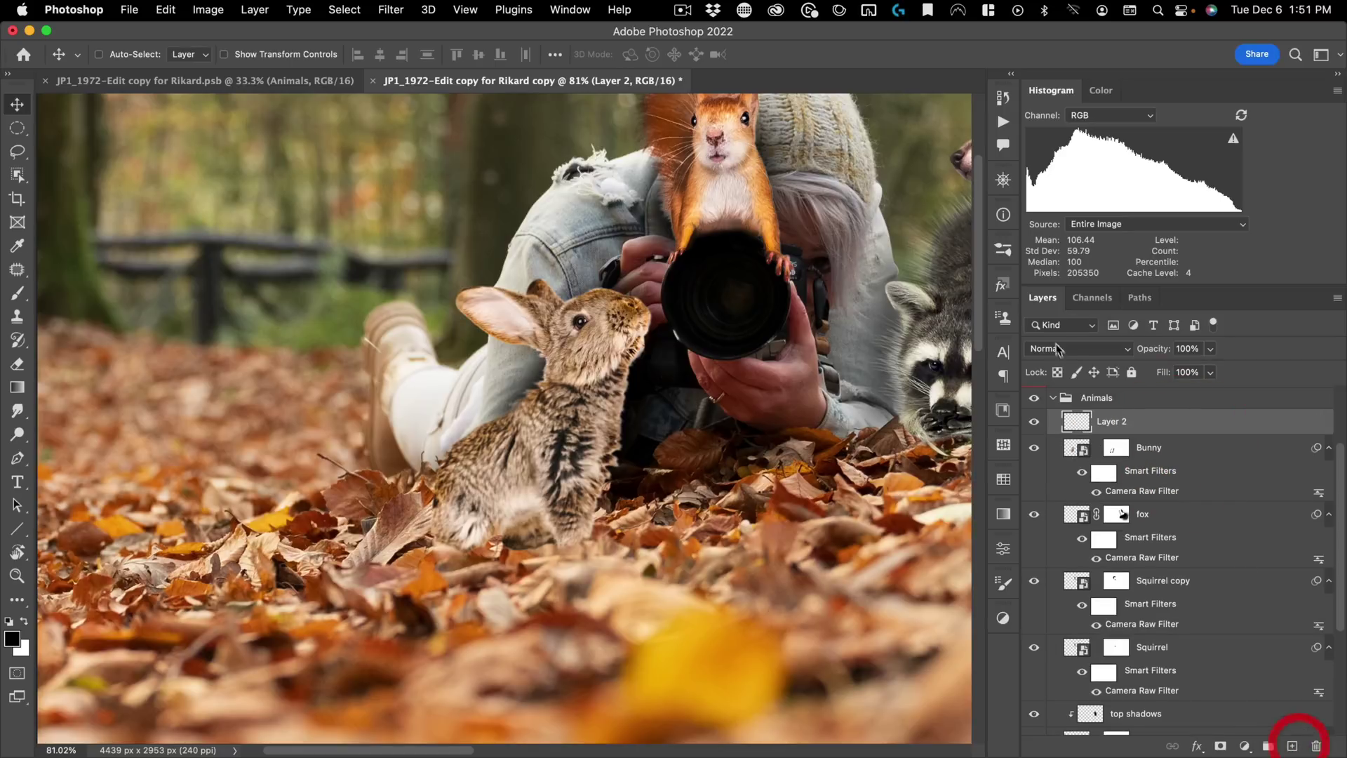
type("bimma")
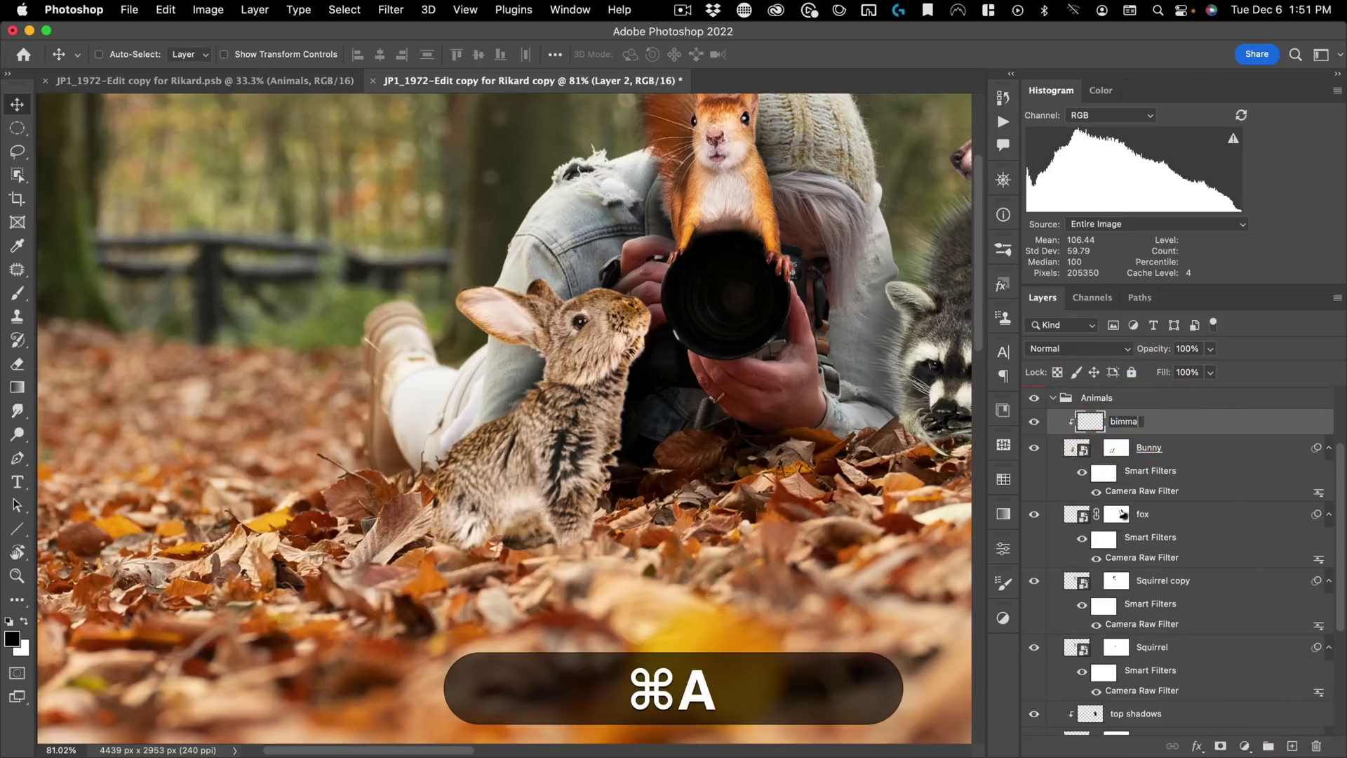
type("bunn")
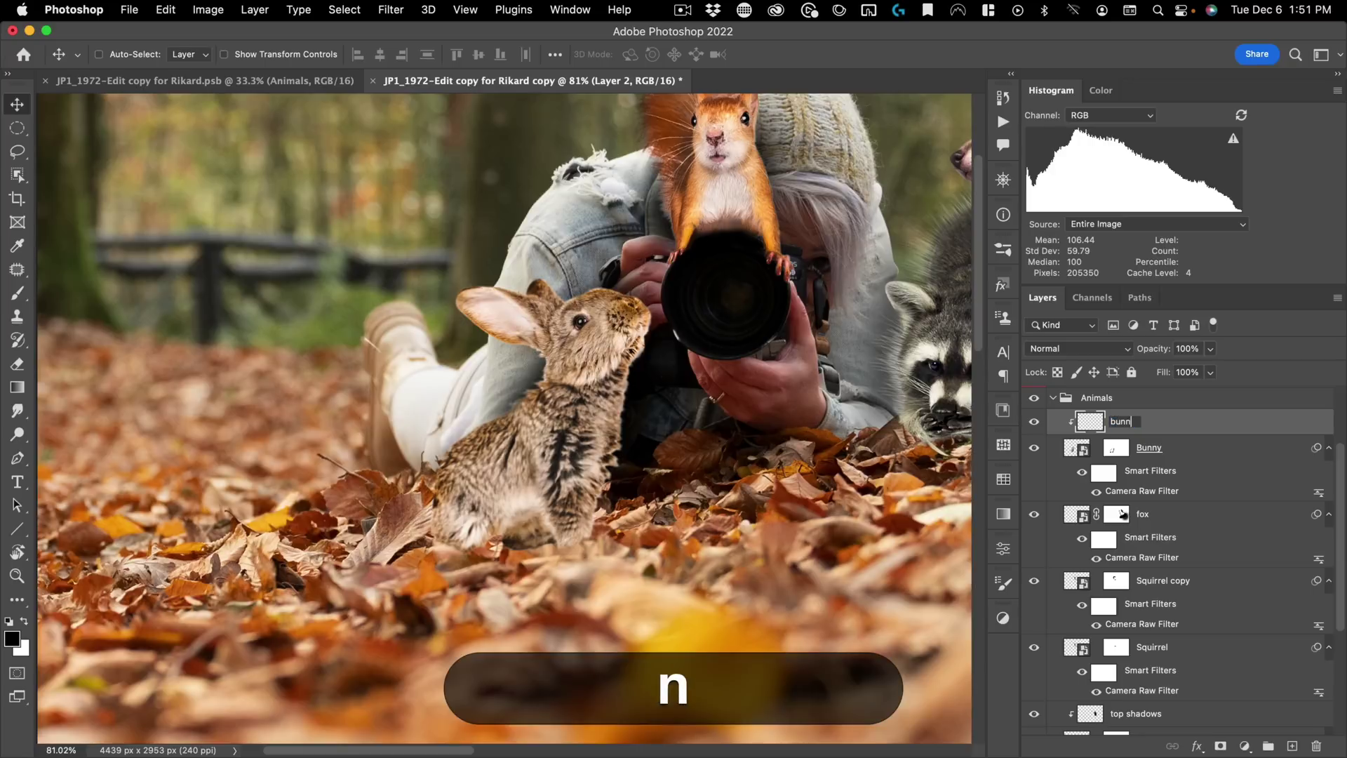
type("y shadows")
key("Return")
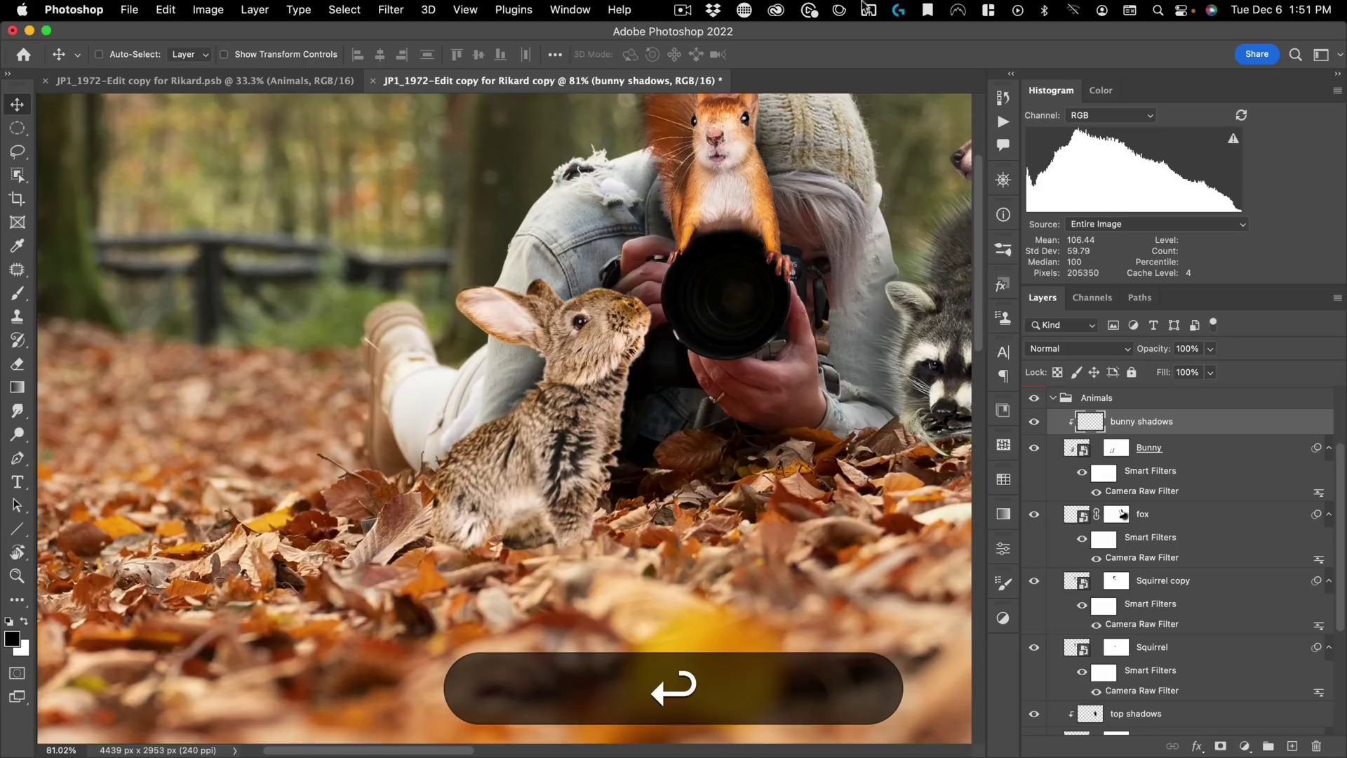
Step: Paint soft black over the bunny's chest, front legs and belly on the bunny shadows layer
key("b")
mouse_move(652, 427)
left_mouse_down()
mouse_move(690, 410)
mouse_move(634, 441)
mouse_move(655, 403)
mouse_move(632, 409)
mouse_move(593, 557)
mouse_move(629, 487)
mouse_move(580, 500)
mouse_move(511, 561)
mouse_move(508, 549)
mouse_move(467, 570)
mouse_move(576, 474)
mouse_move(586, 442)
left_mouse_up()
key("v")
Step: Keep the bunny shadows layer's blend mode at Normal and lower its opacity to 35%
left_click(1078, 349)
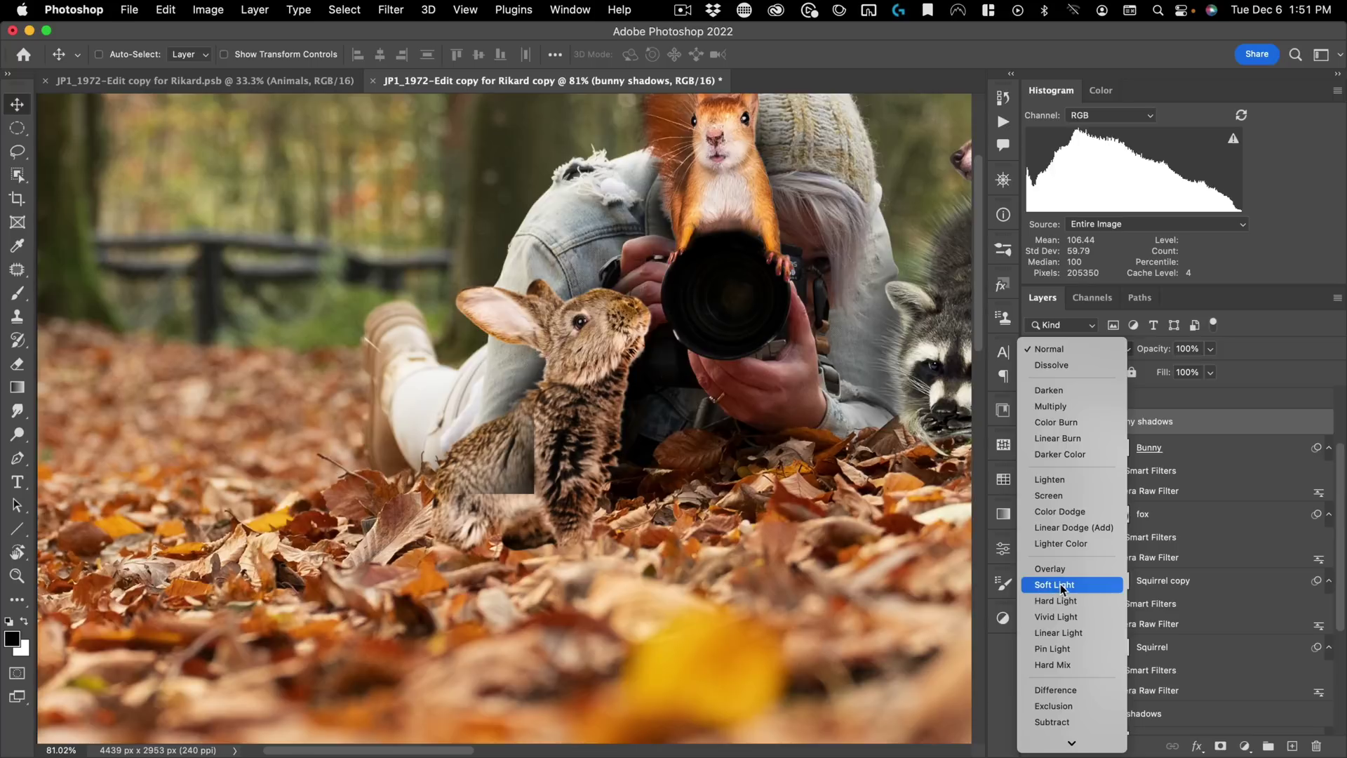
left_click(1138, 389)
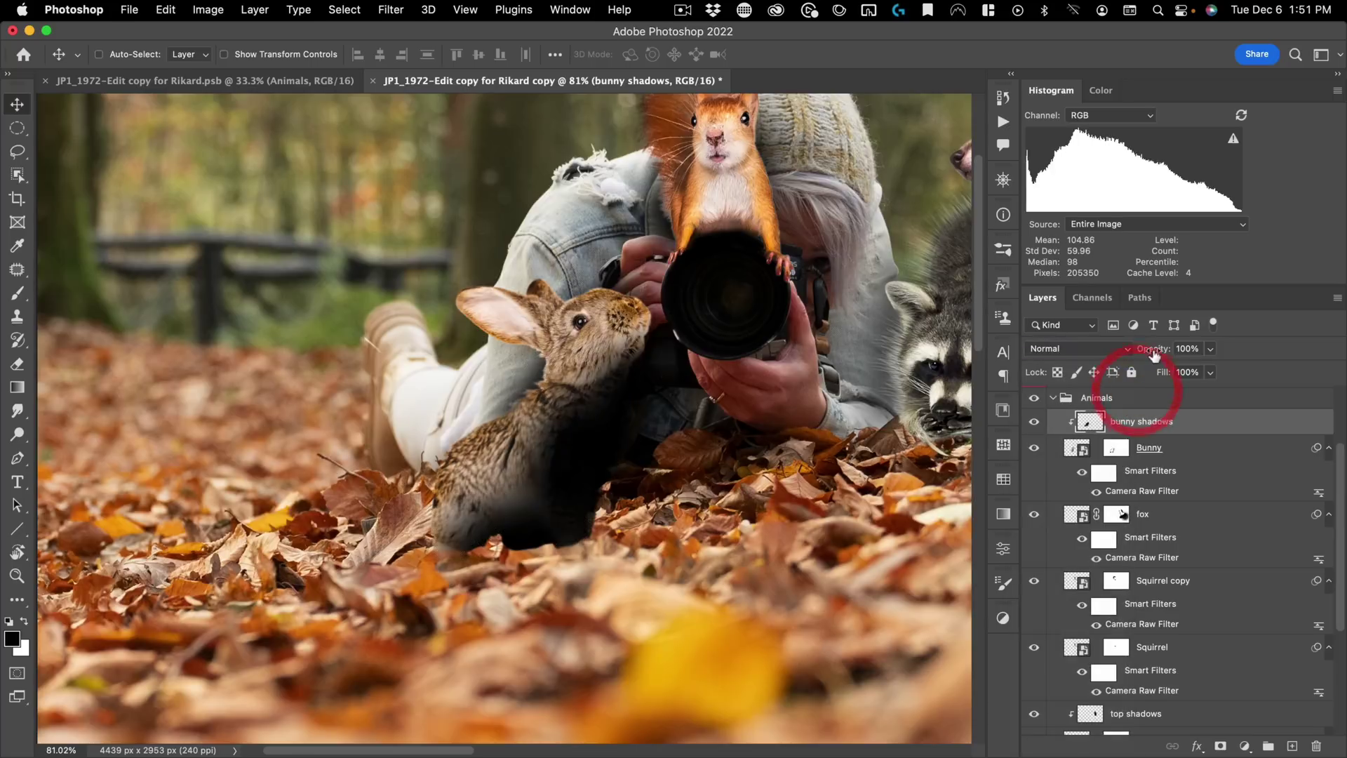
left_click_drag(1113, 358, 1099, 358)
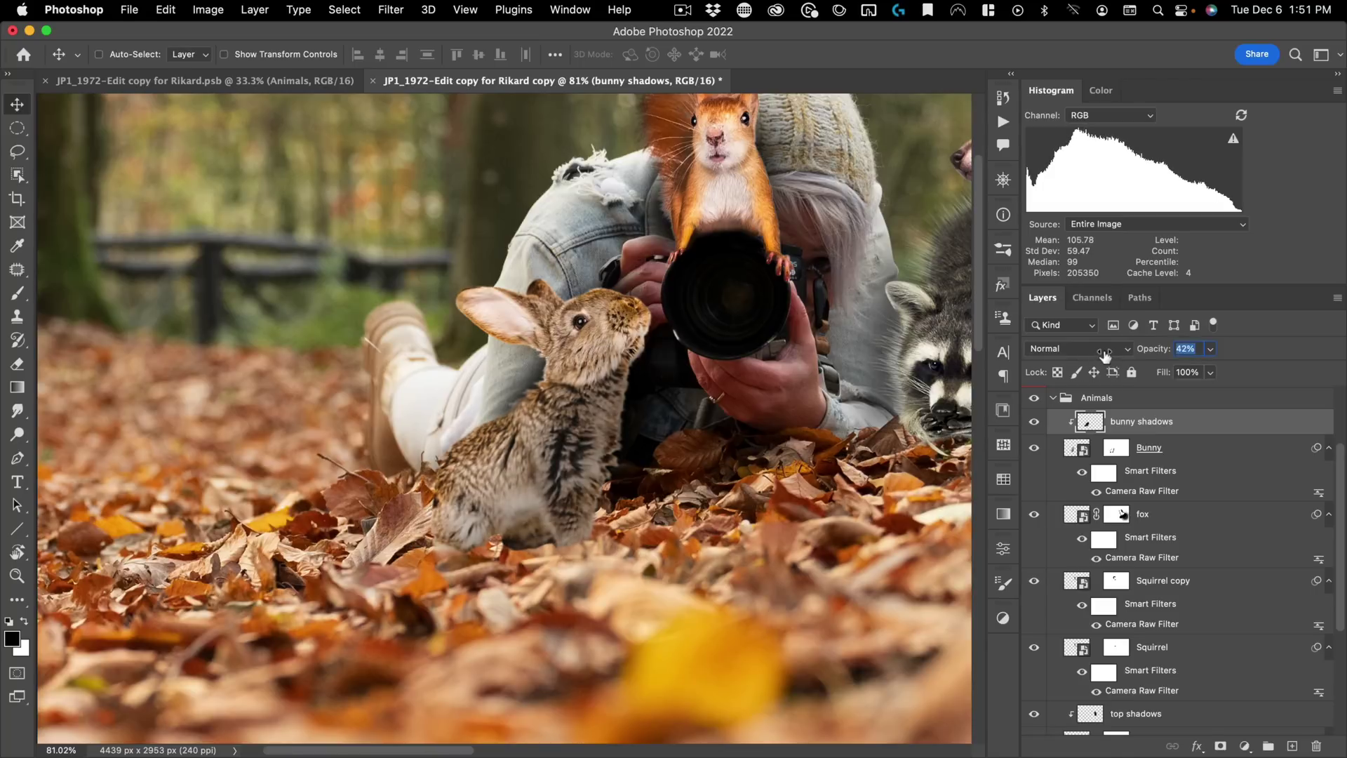
Step: Refine the bunny's body shadow and erase the excess toward its back on the bunny shadows layer
left_click_drag(617, 513, 564, 507)
left_click_drag(661, 411, 743, 360)
key("e")
mouse_move(431, 478)
left_mouse_down()
mouse_move(436, 527)
mouse_move(541, 412)
mouse_move(535, 375)
mouse_move(447, 414)
mouse_move(423, 442)
left_mouse_up()
Step: Examine the shadows and blending of all the animals and the photographer, ending at the camera lens
key("space")
left_click_drag(665, 473, 688, 524)
left_click_drag(590, 453, 670, 503)
key("super+space")
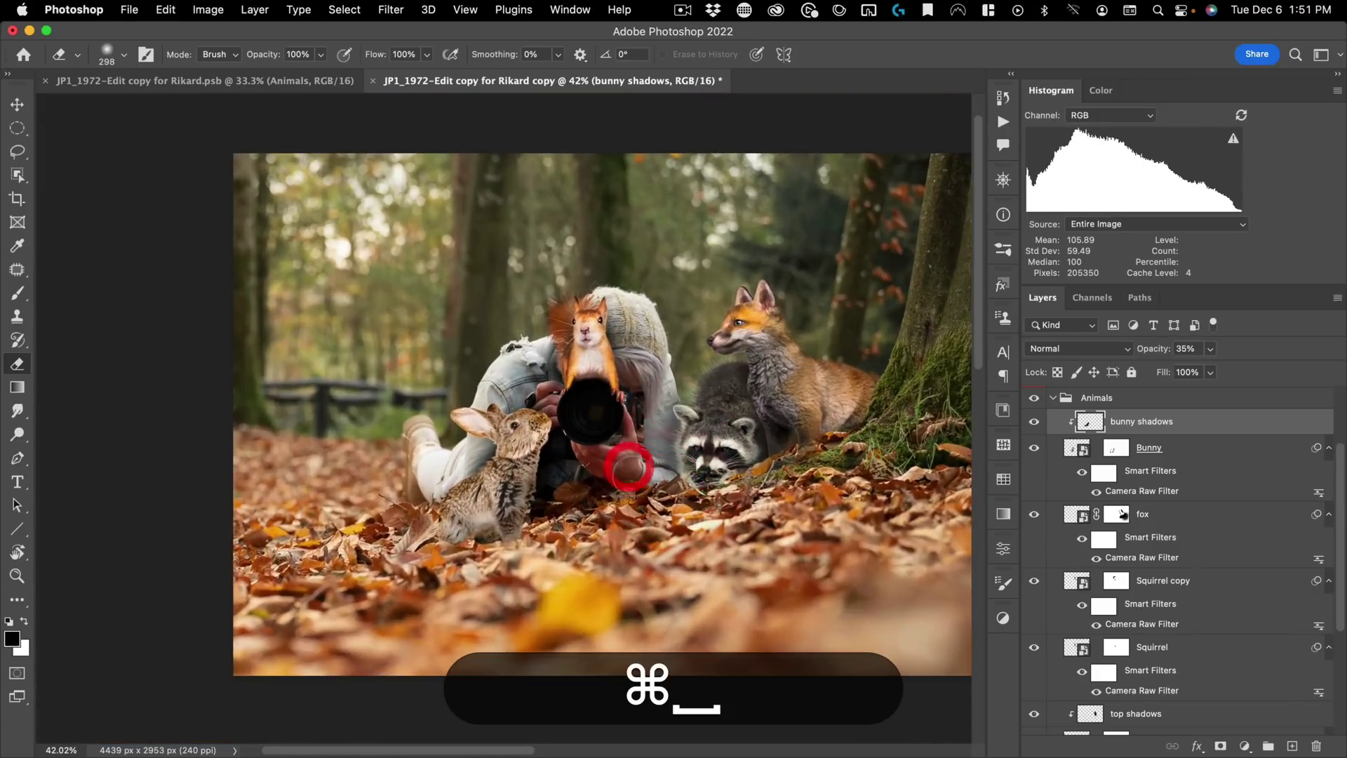
left_click_drag(617, 451, 666, 393)
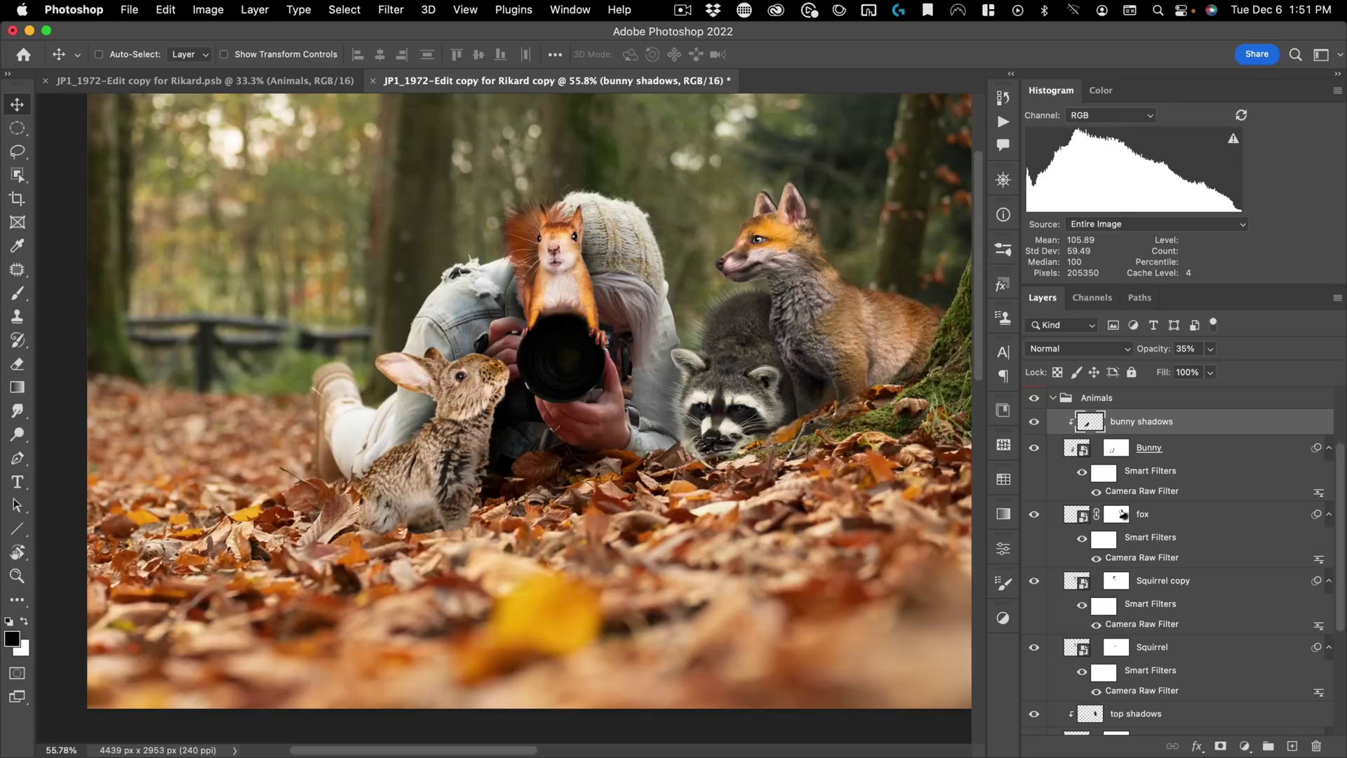
key("super+space")
left_click_drag(635, 356, 664, 327)
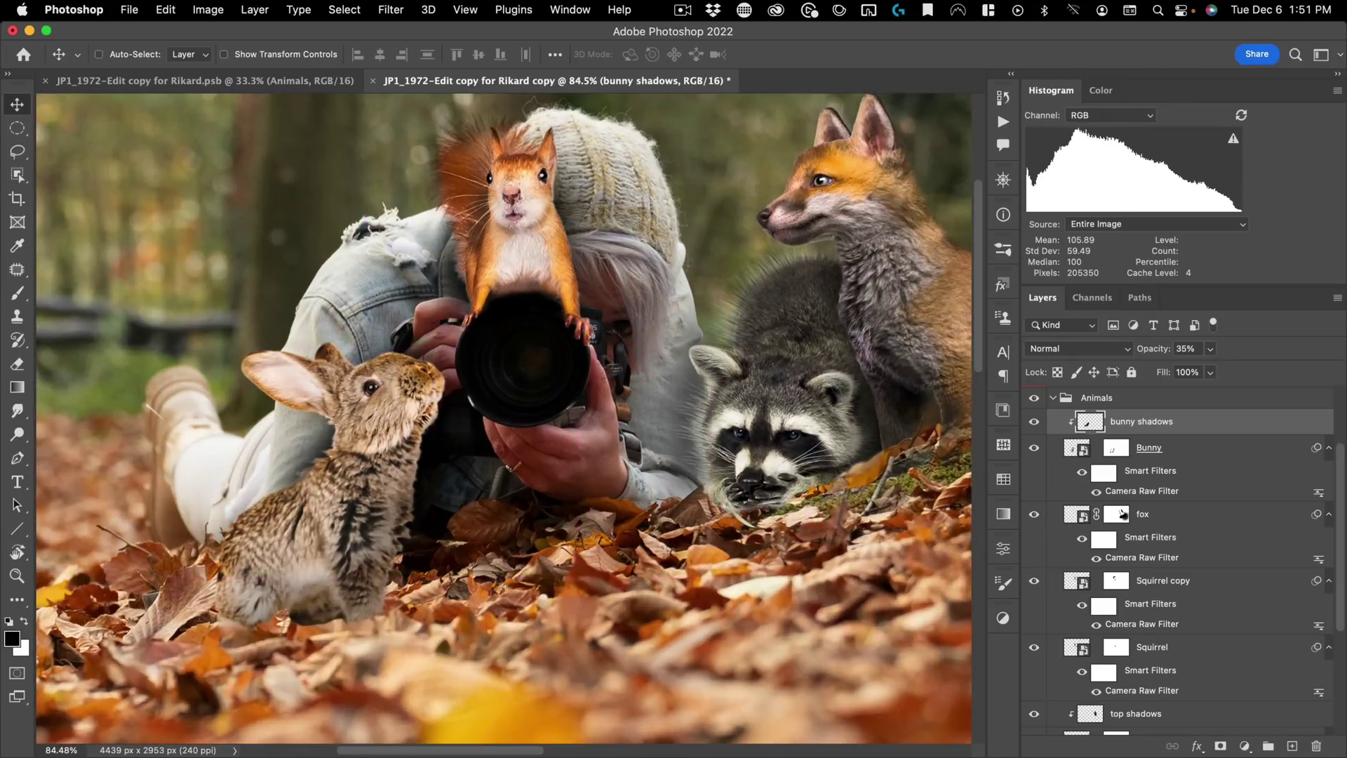
key("super+space")
left_click_drag(546, 392, 491, 385)
key("super+space")
key("super+space")
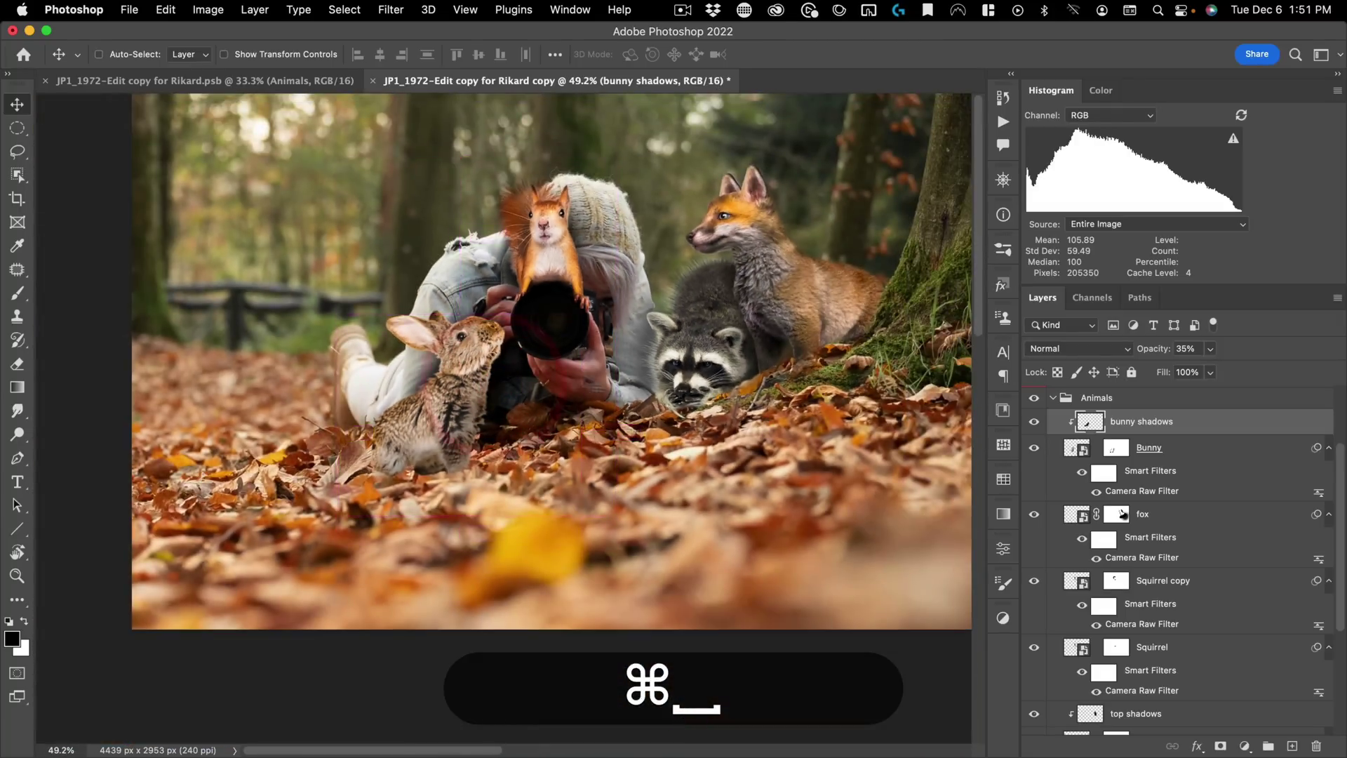
key("super+space")
left_click_drag(547, 321, 581, 295)
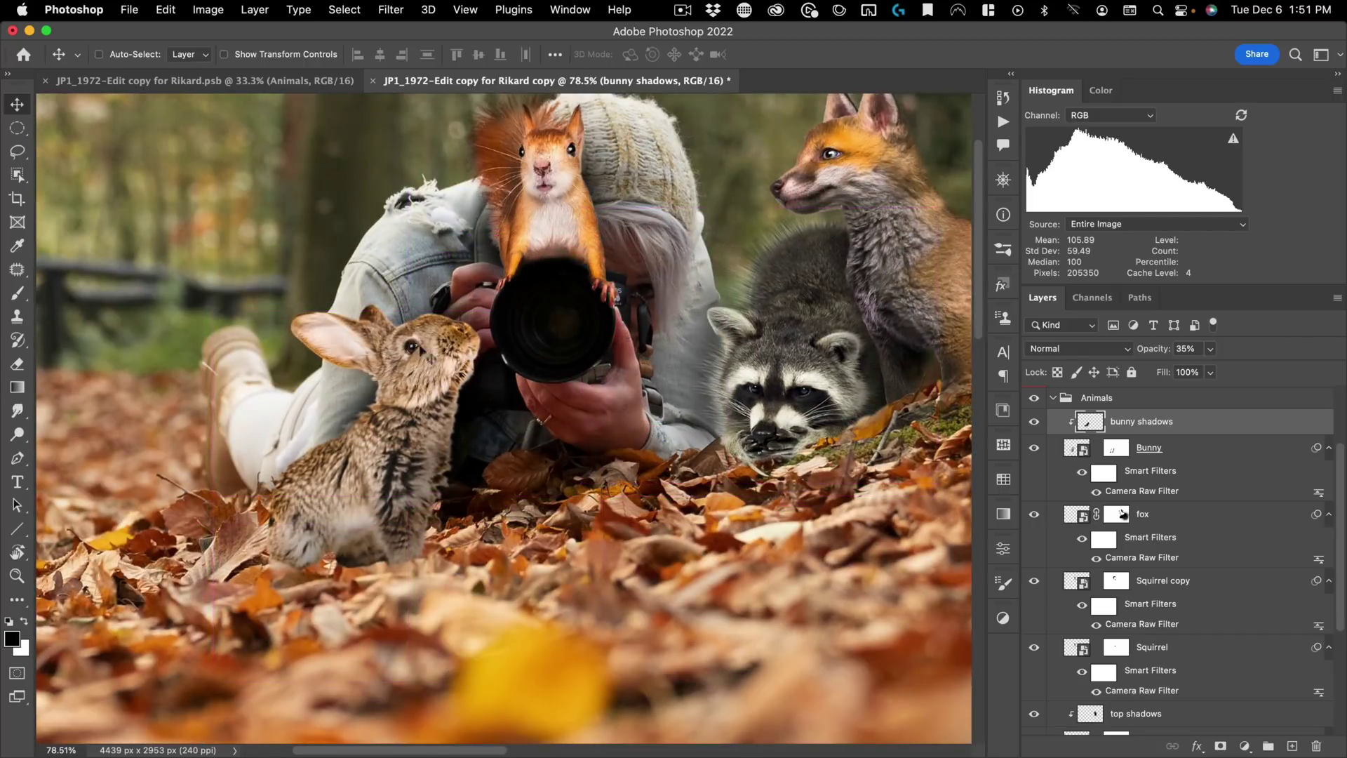
key("super+space")
left_click_drag(544, 323, 579, 304)
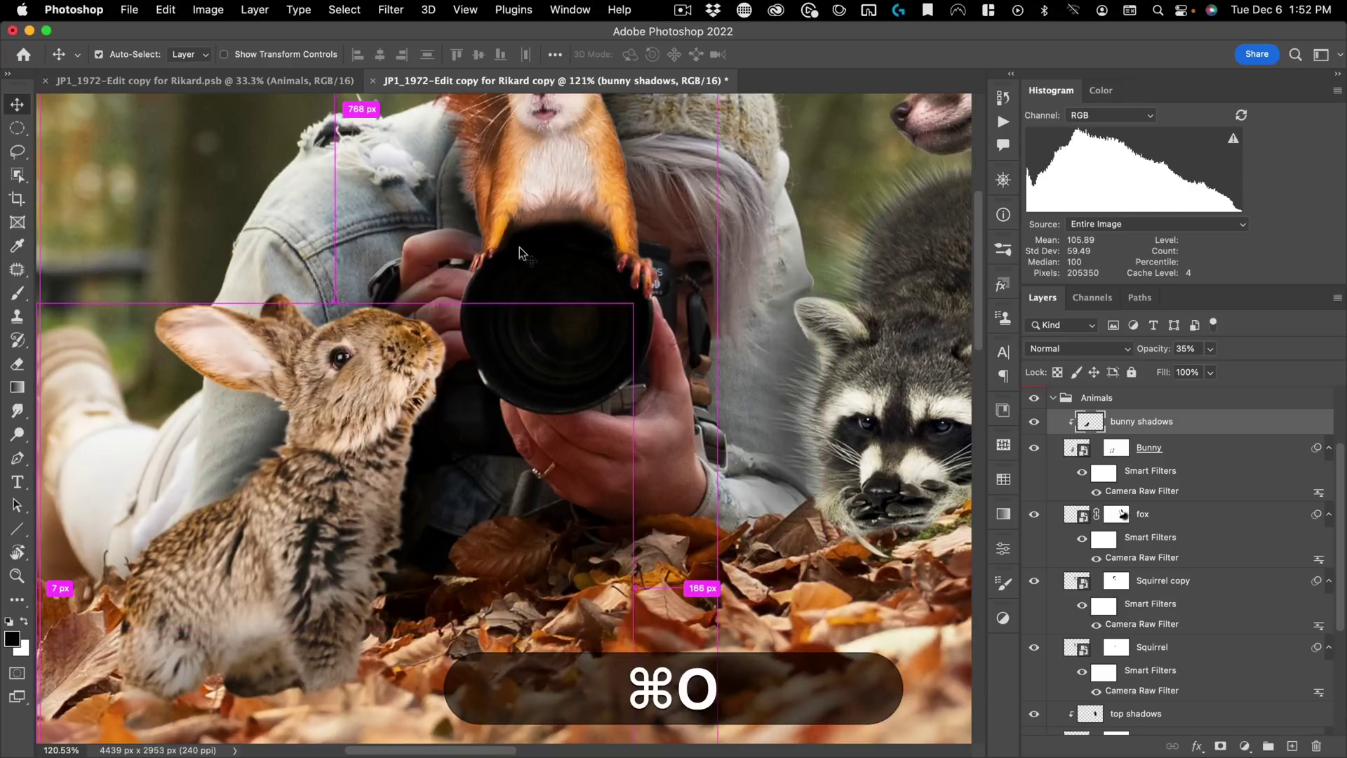
Step: Open the Pexels camera JPEG and make a centred circular selection around its lens with the Elliptical Marquee tool
key("super+o")
double_click(389, 144)
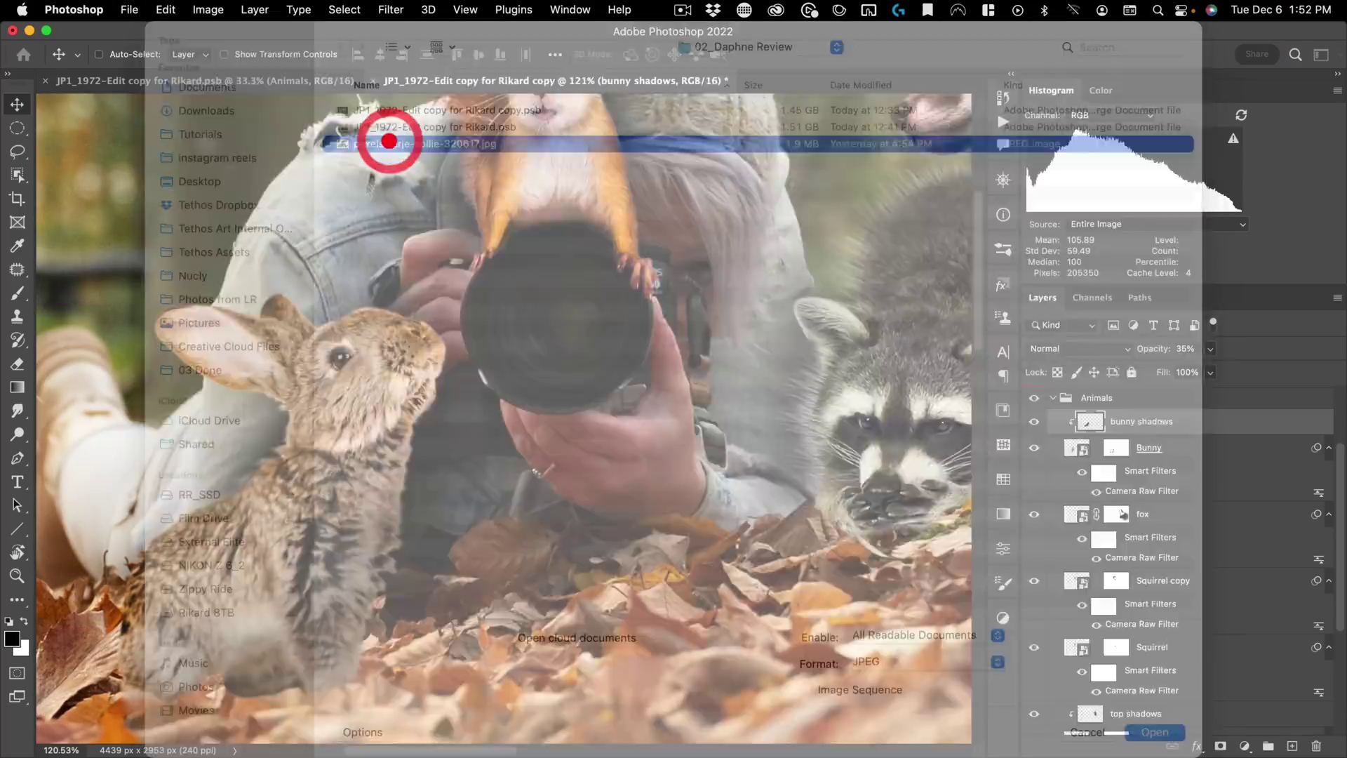
left_click(16, 132)
left_click(52, 143)
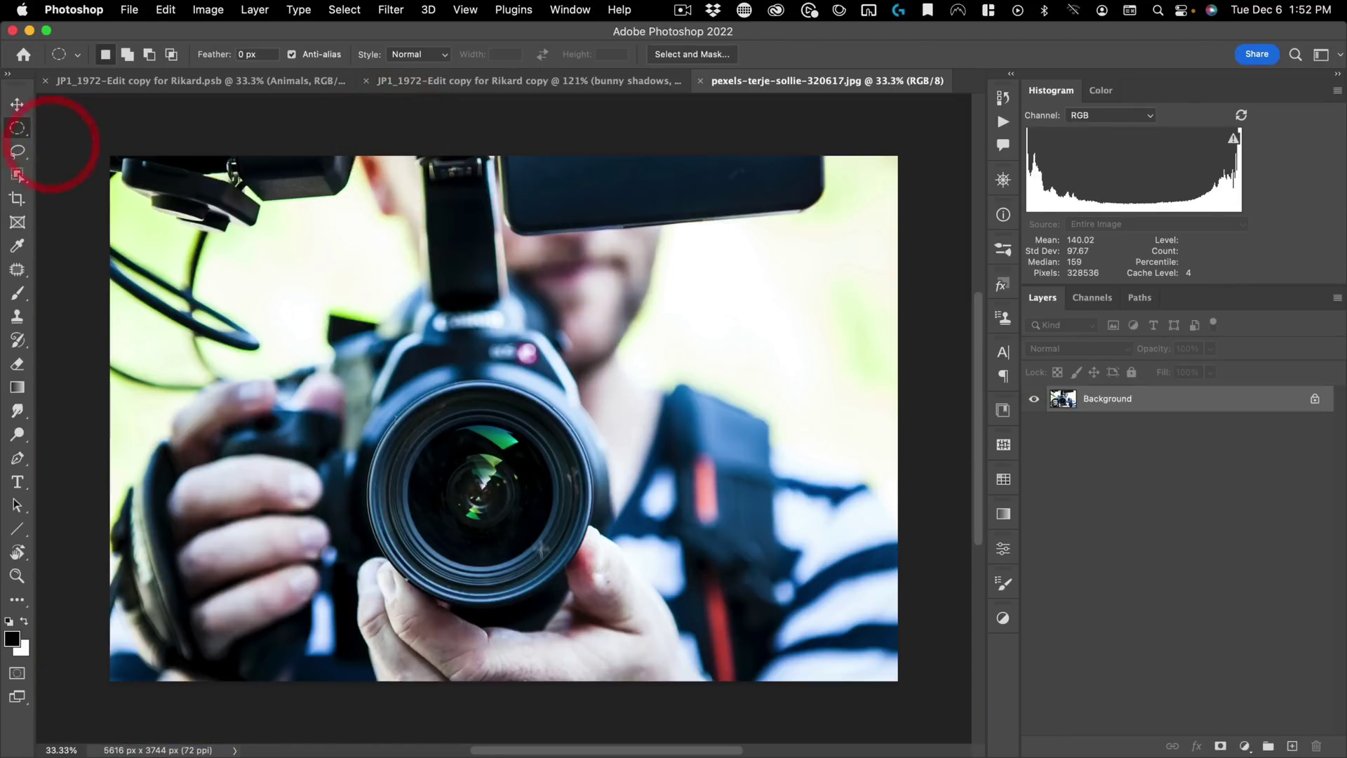
left_click_drag(480, 493, 516, 458)
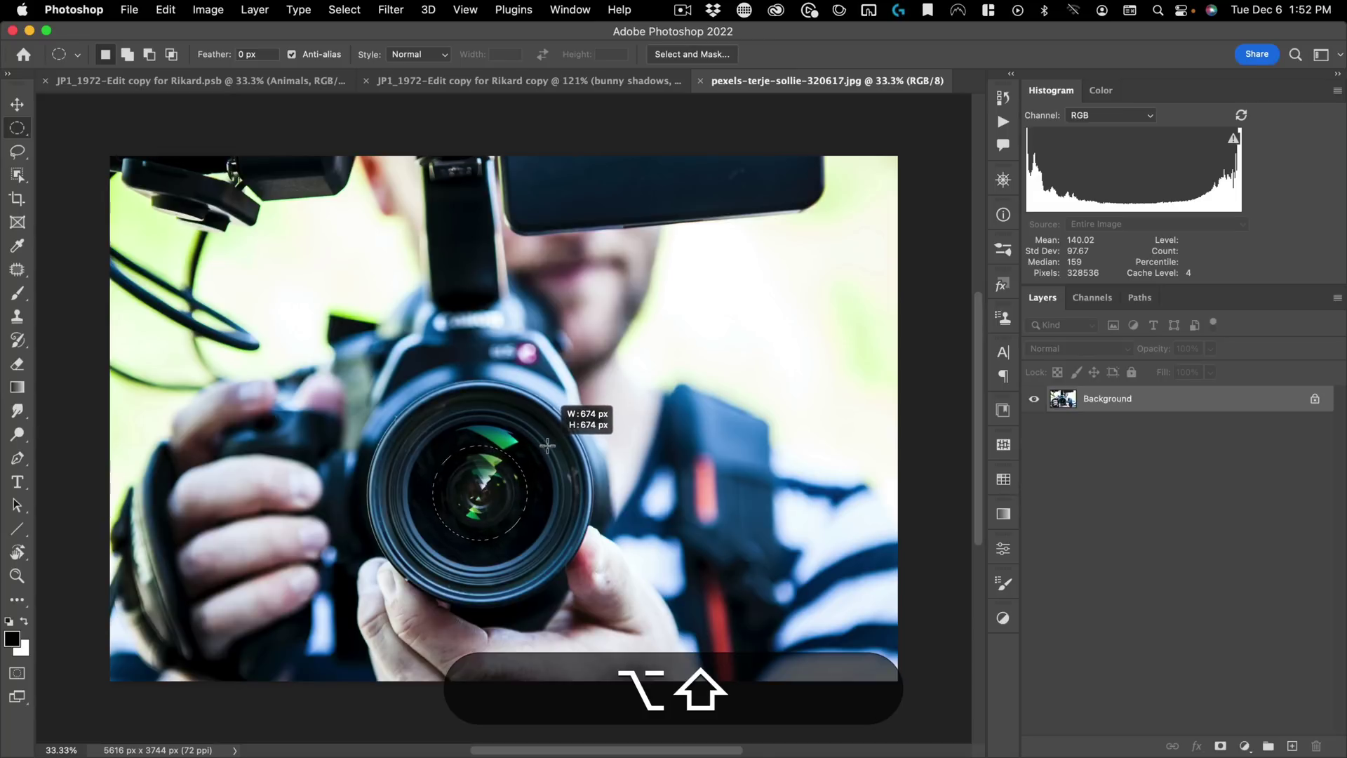
left_click_drag(548, 445, 580, 358)
Step: Copy the selected lens, close its photo, and paste it into the composite as a new layer above animal shadows
key("alt+shift+super+c")
key("super+w")
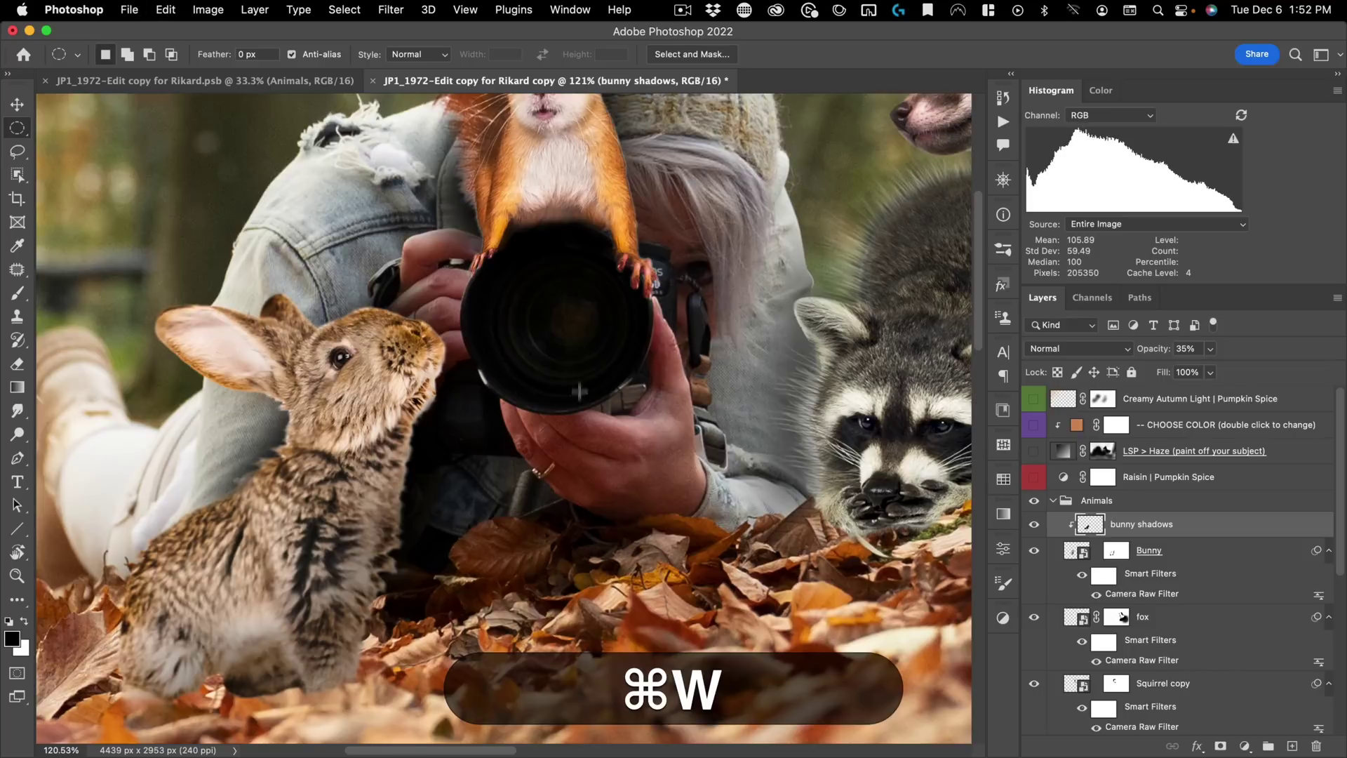
scroll(1217, 667, "down", 5)
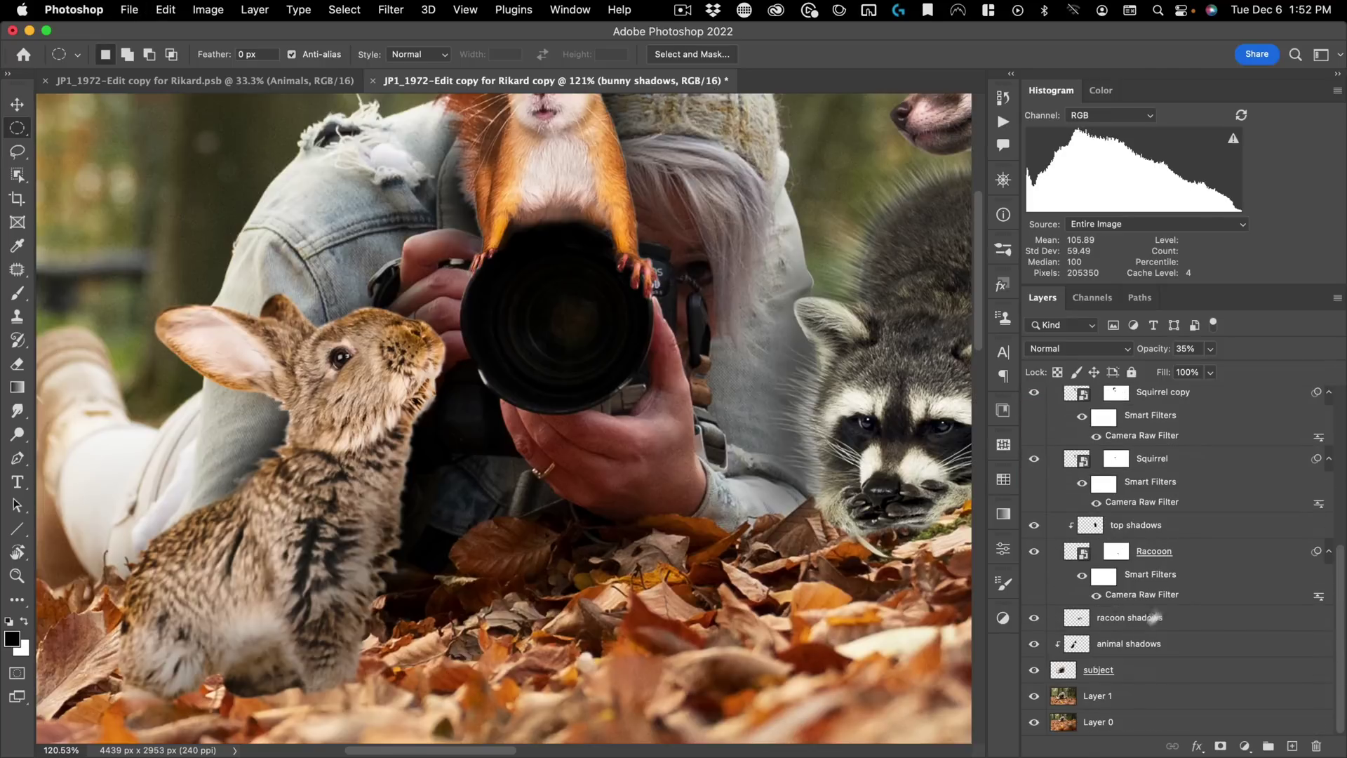
left_click(1131, 671)
left_click(1131, 619)
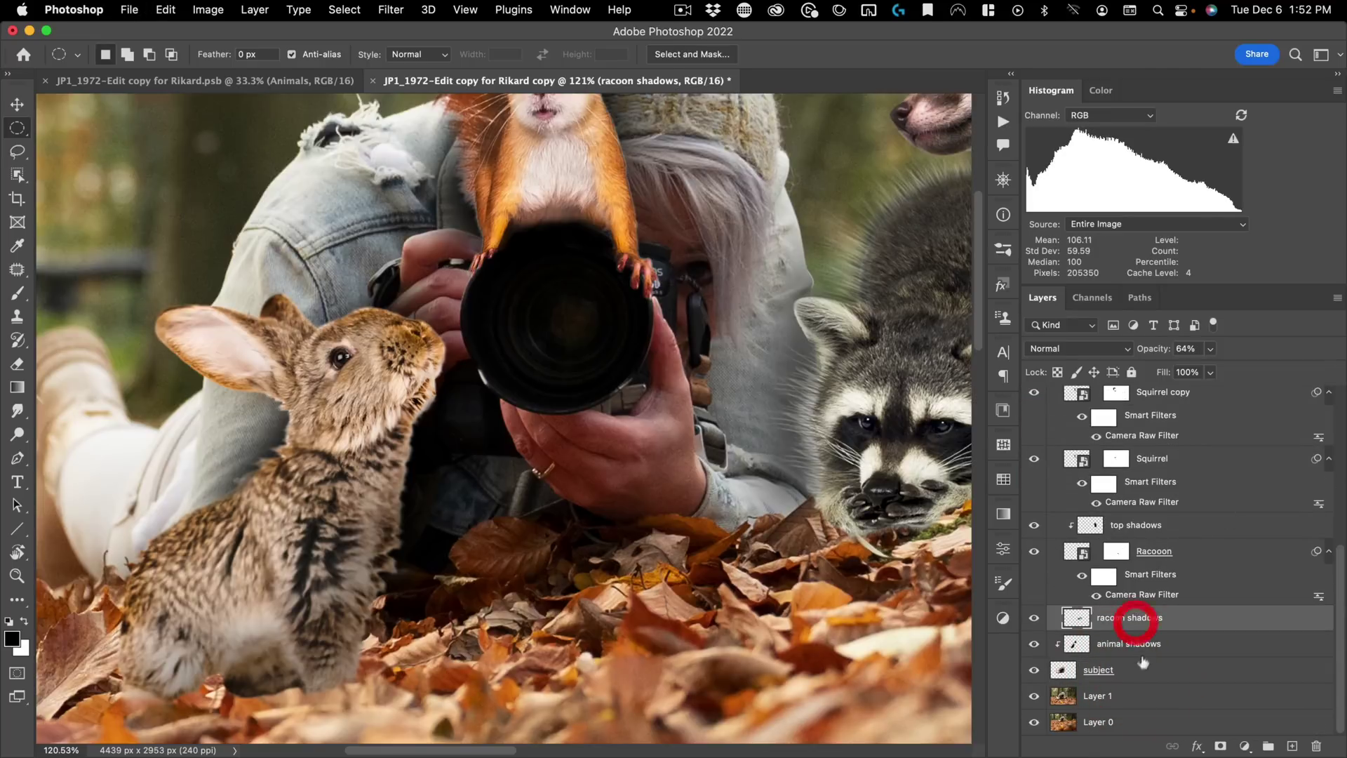
left_click(1141, 640)
key("super+v")
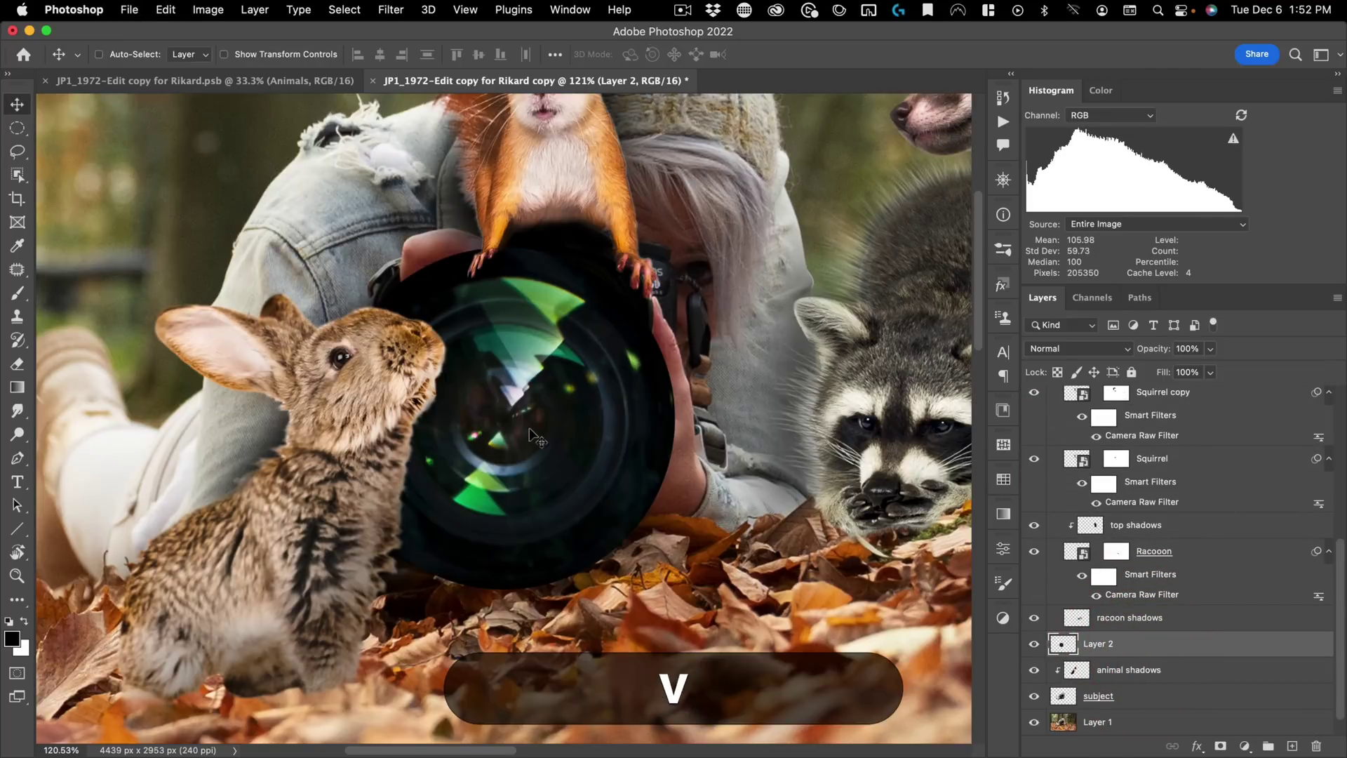
Step: Scale down the green lens reflection on Layer 2, place it over the camera lens below the squirrel, and nudge it downward
key("super+t")
left_click_drag(504, 247, 504, 326)
left_click_drag(536, 382, 579, 289)
double_click(580, 289)
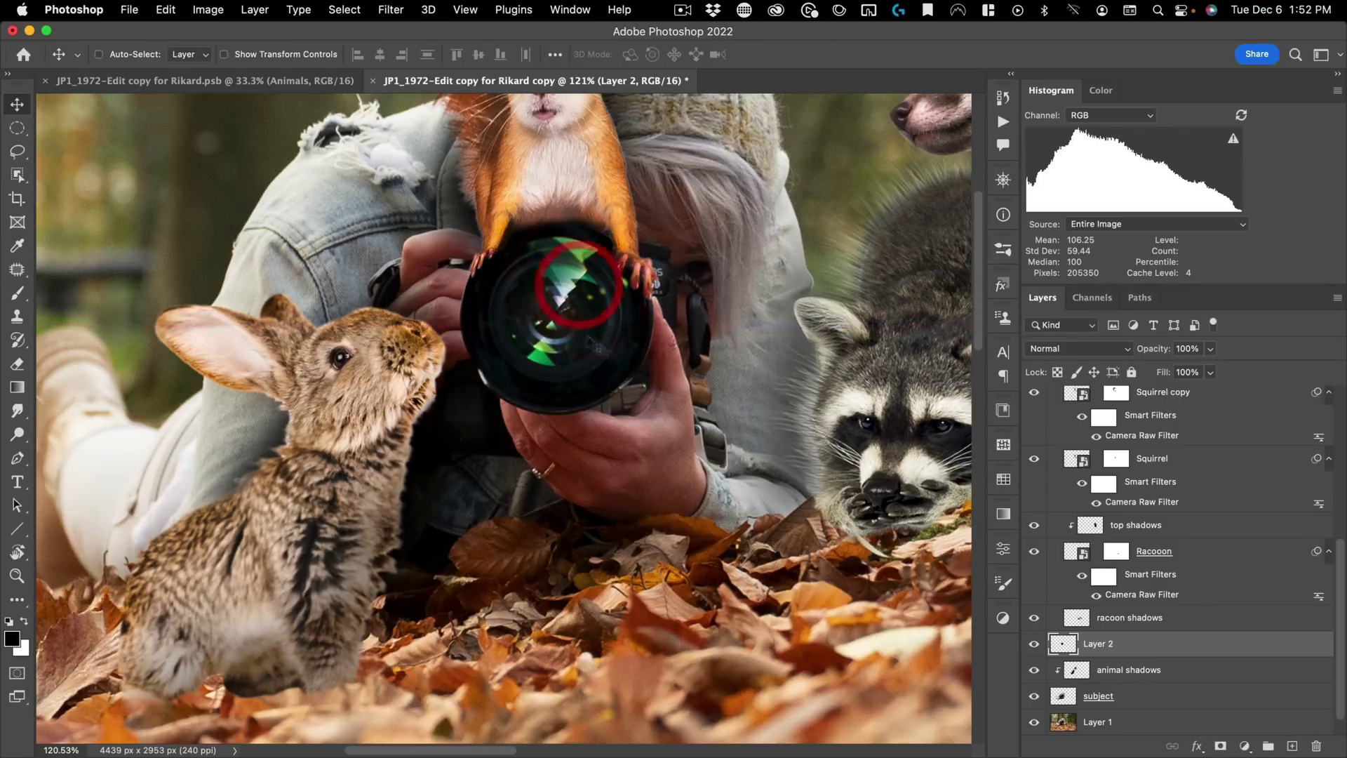
key("shift+Down")
key("shift+Down")
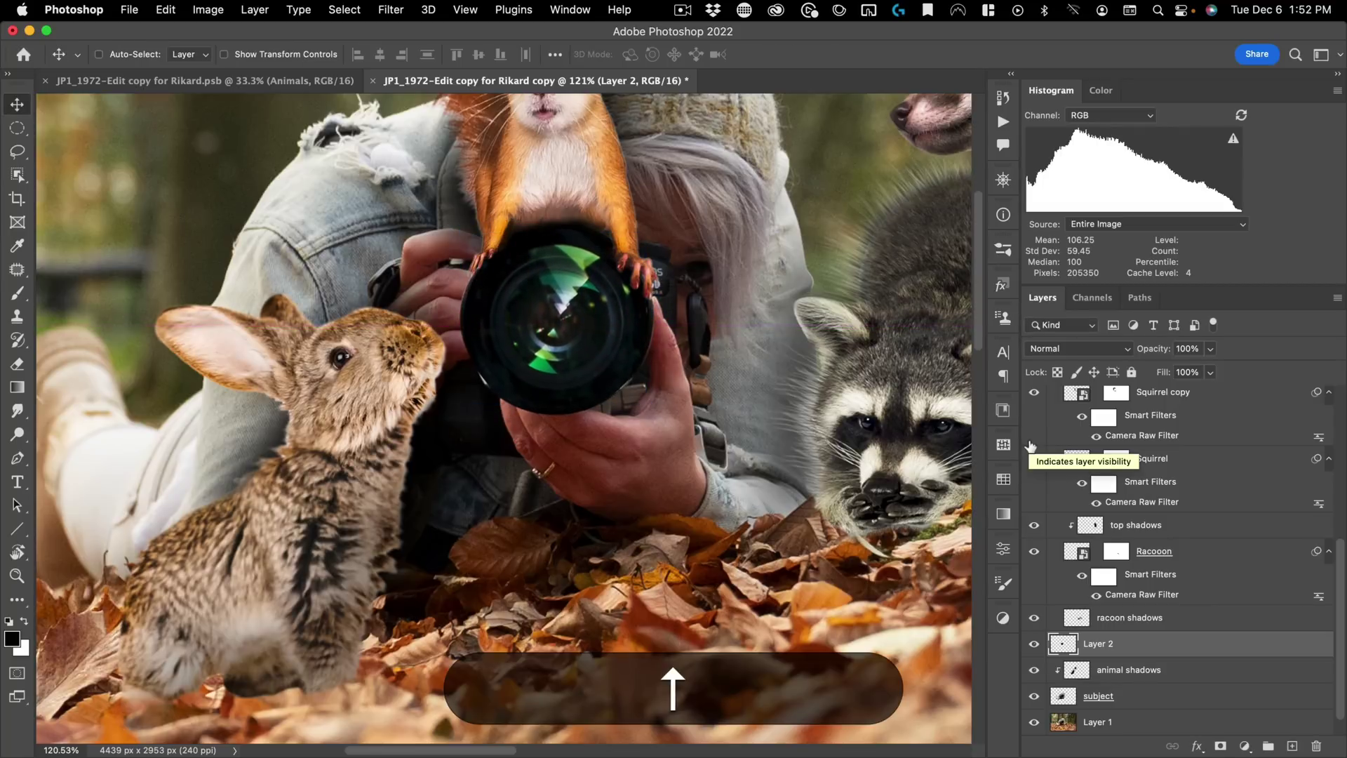
Step: Scale the lens reflection to 86.58% about its centre and set its blend mode to Screen
key("super+t")
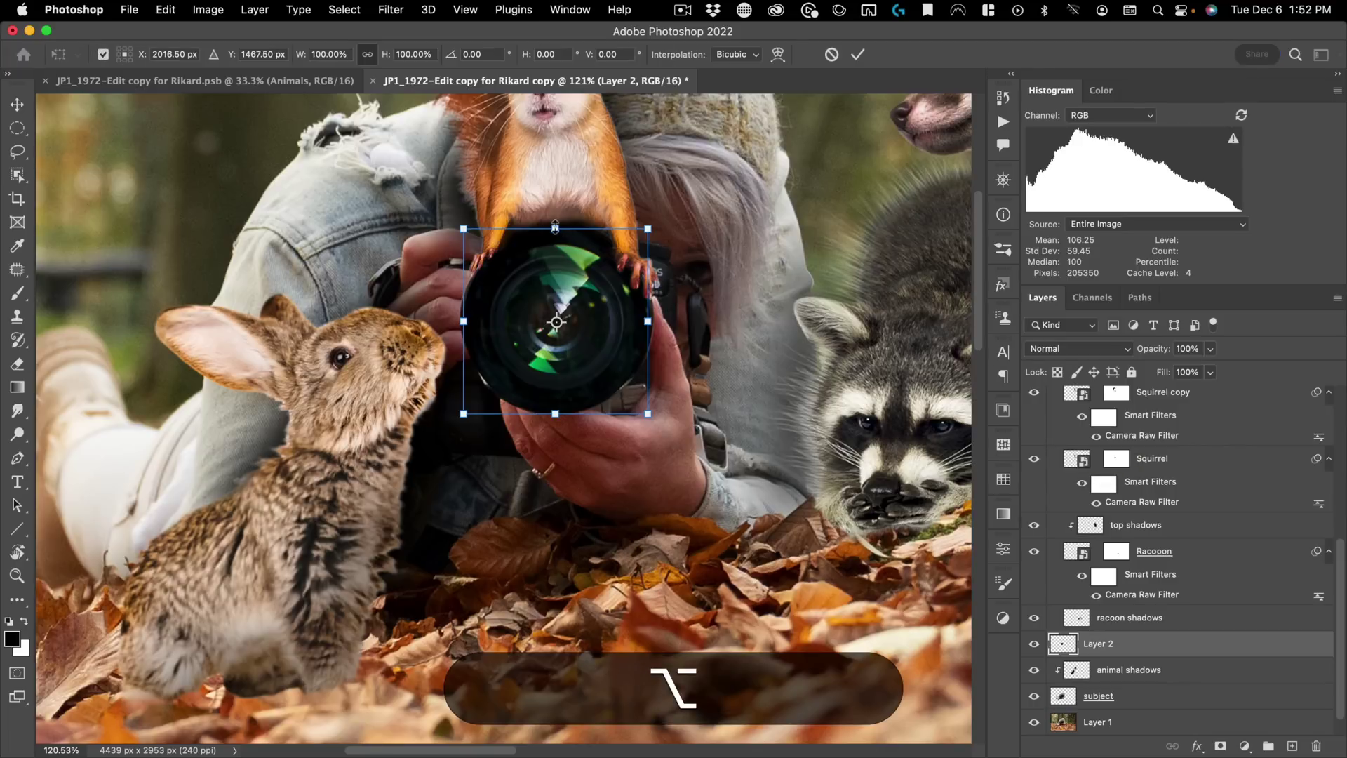
left_click_drag(555, 236, 556, 226)
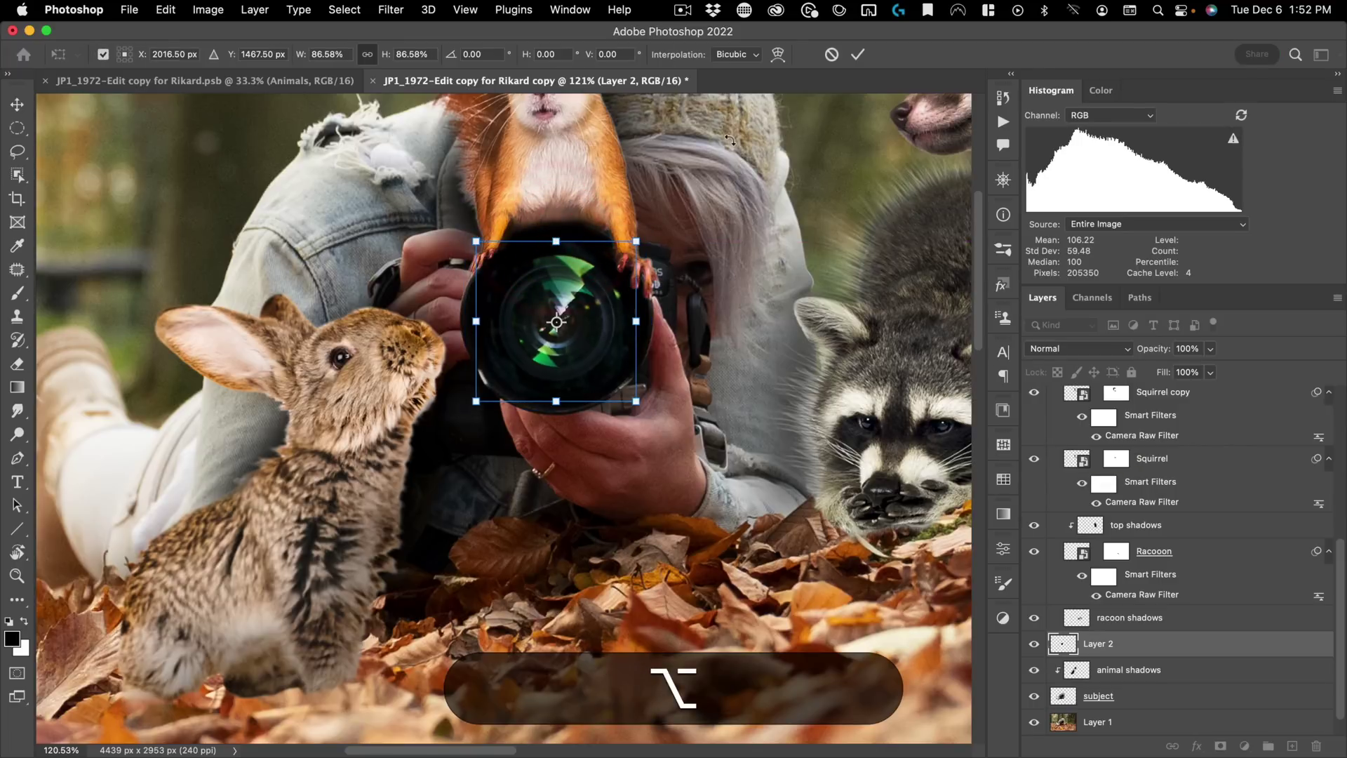
key("Return")
key("alt+shift+s")
Step: Examine the blended lens reflection and the overall composite of photographer and animals
scroll(579, 368, "down", 5)
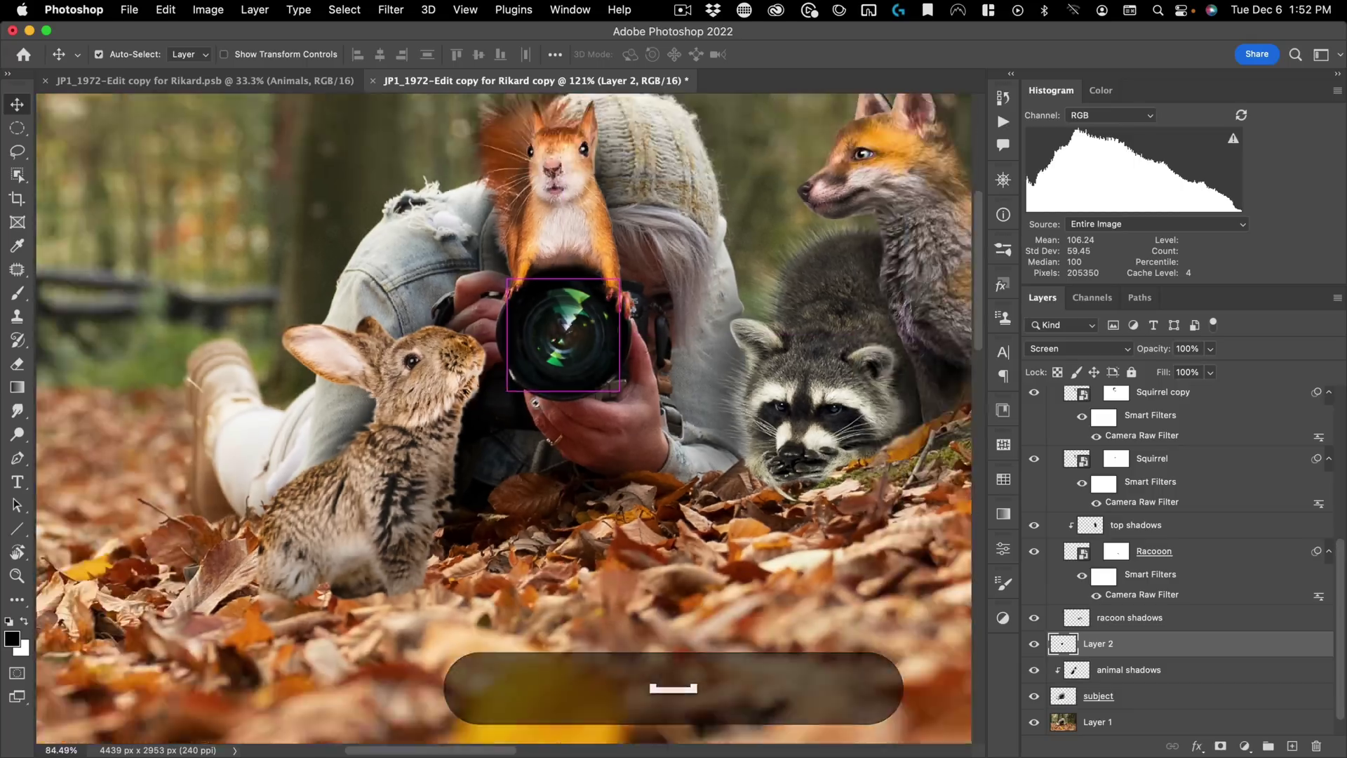
scroll(515, 424, "down", 3)
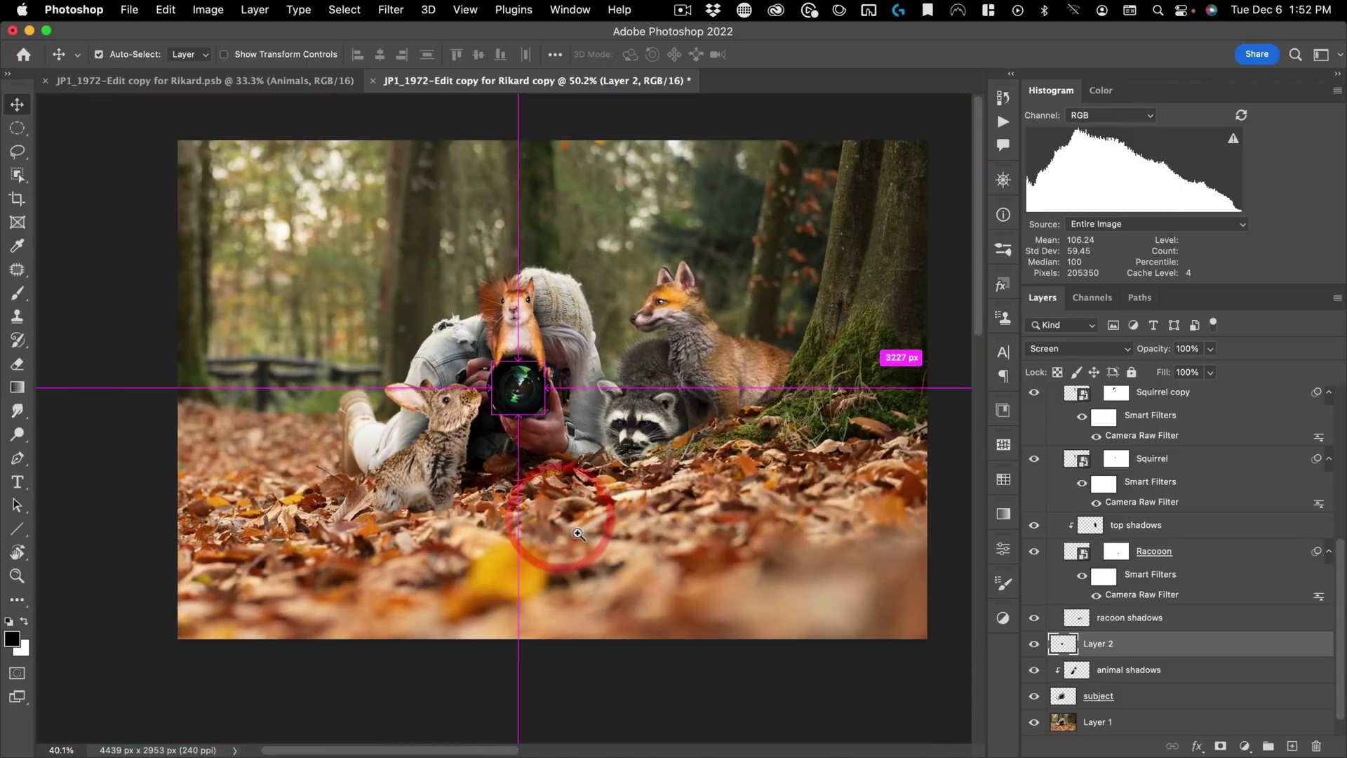
left_click_drag(660, 497, 635, 522)
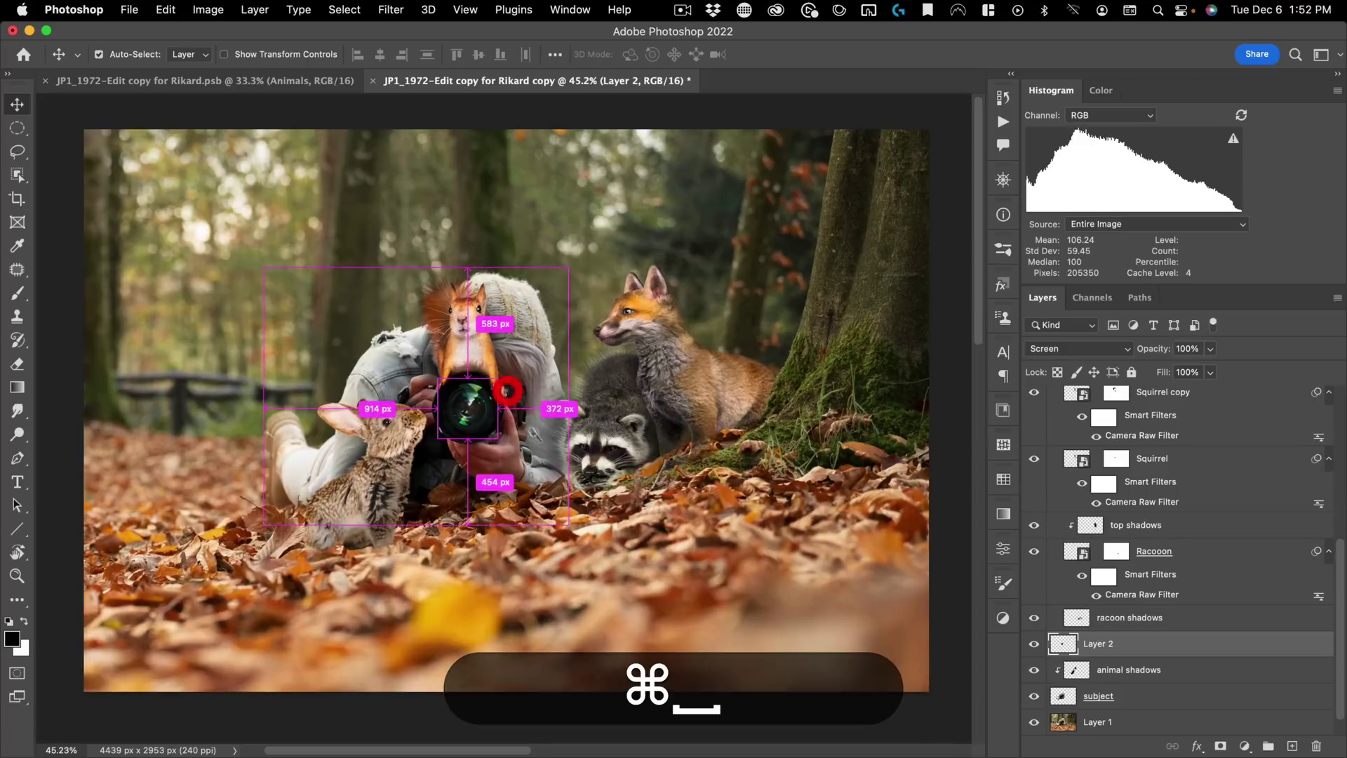
left_click_drag(506, 393, 588, 423)
scroll(588, 423, "up", 2)
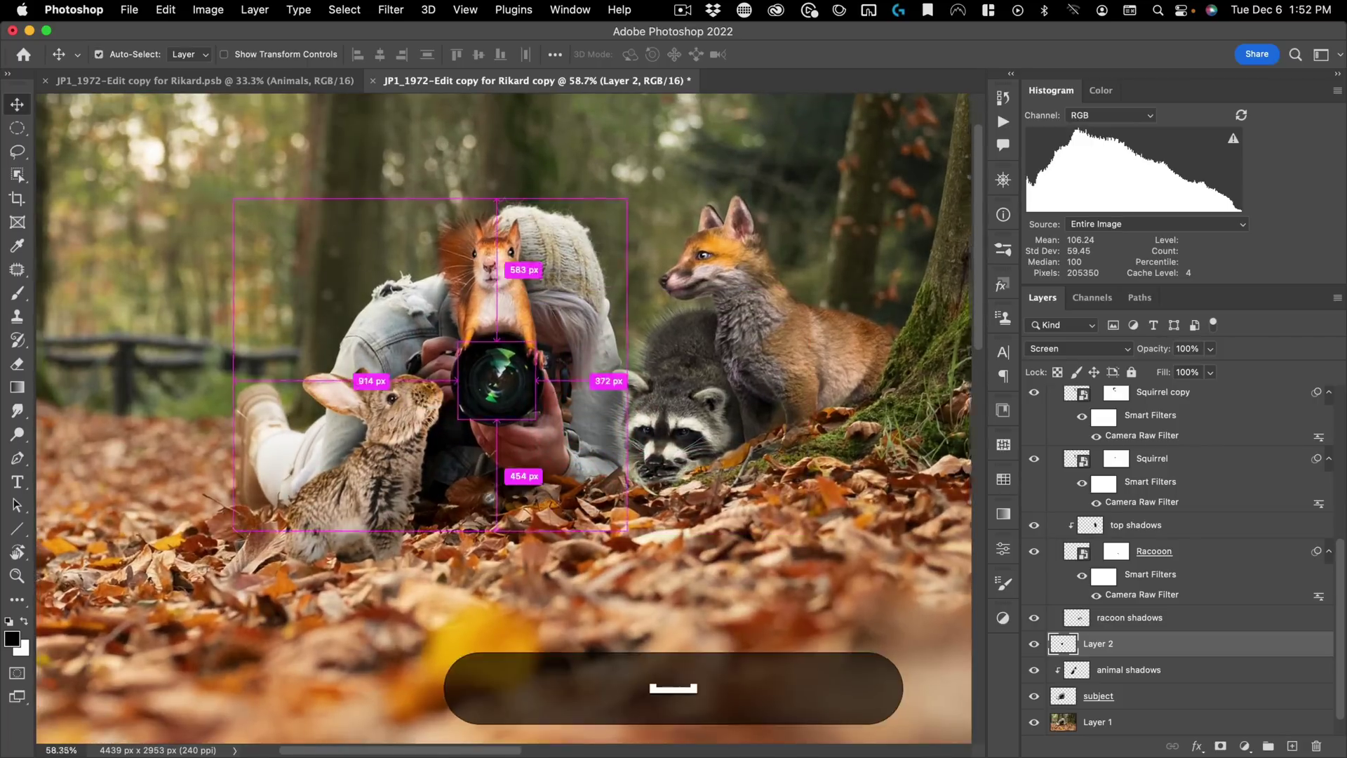
left_click_drag(516, 491, 447, 491)
left_click_drag(456, 439, 572, 496)
left_click_drag(505, 463, 527, 424)
left_click_drag(610, 419, 635, 422)
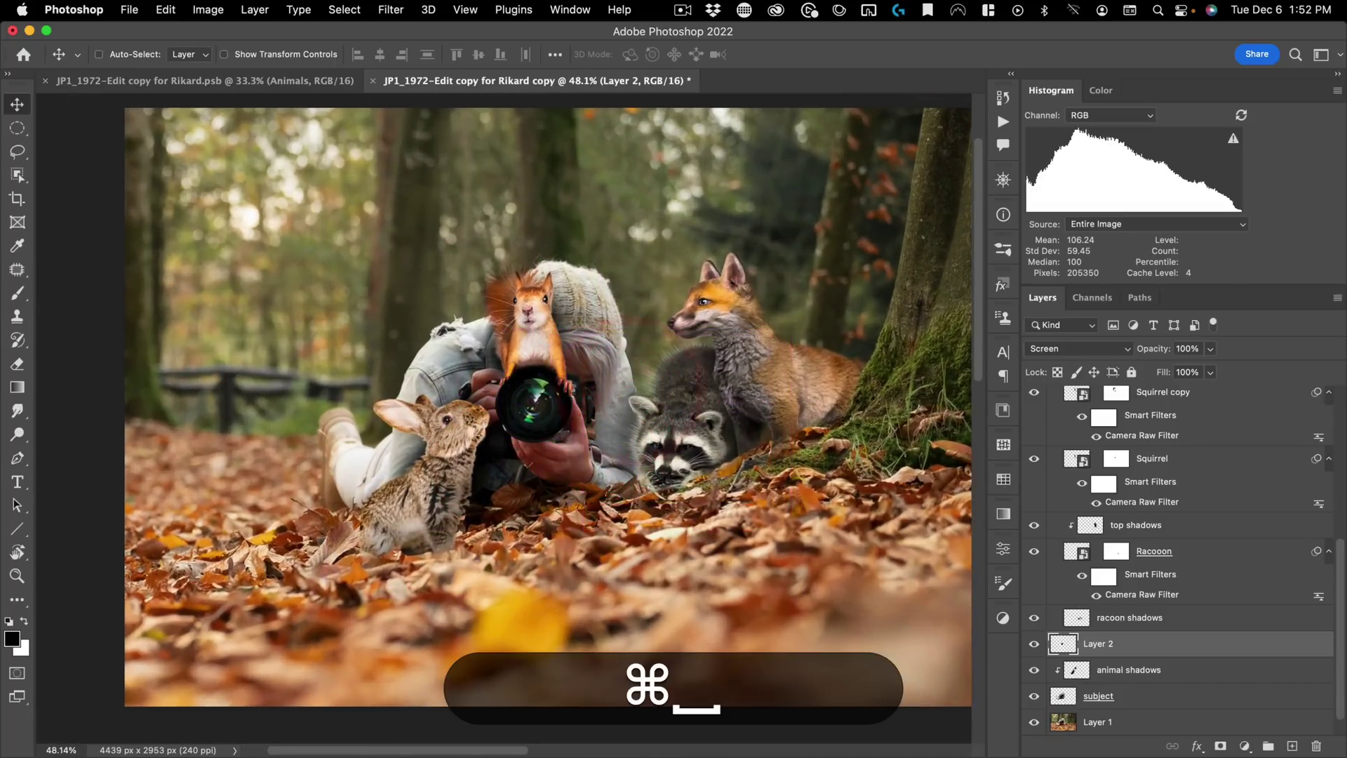
scroll(1086, 596, "down", 1)
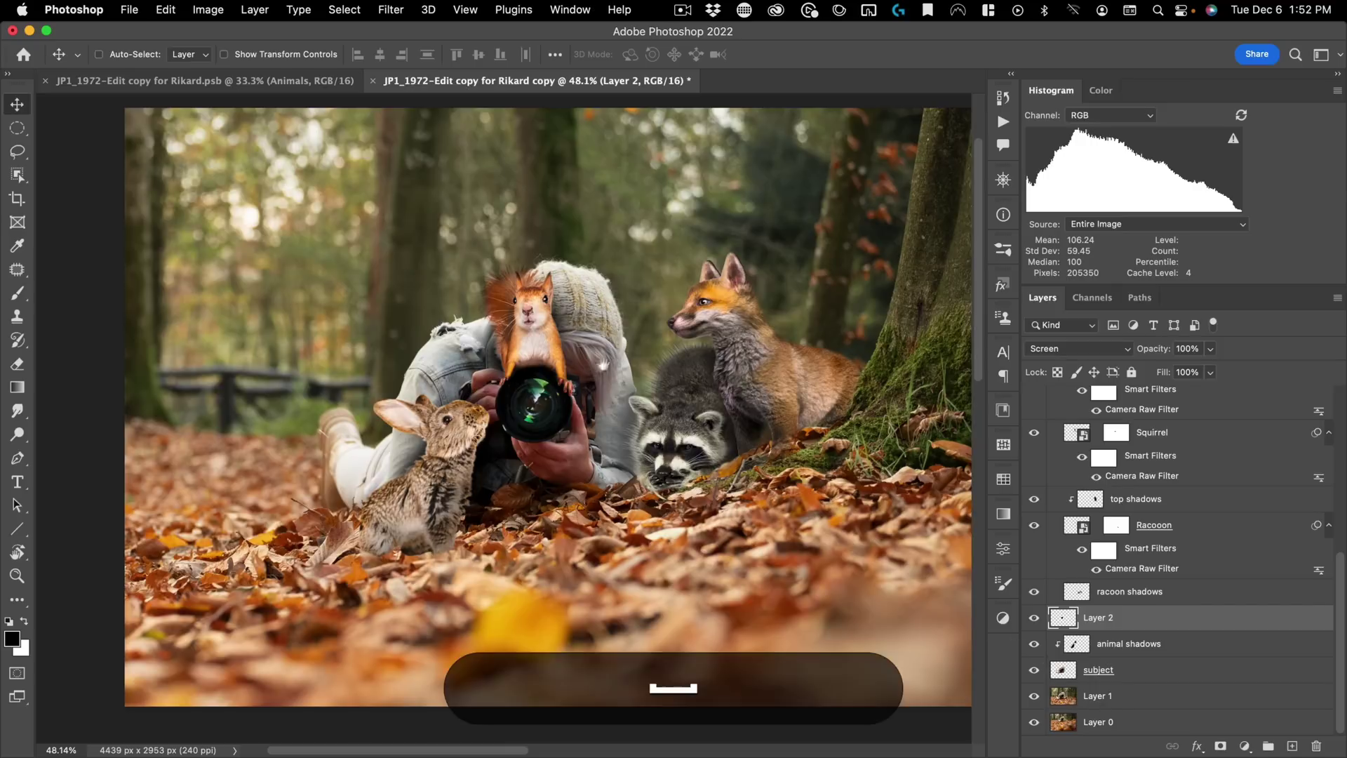
left_click_drag(607, 364, 584, 400)
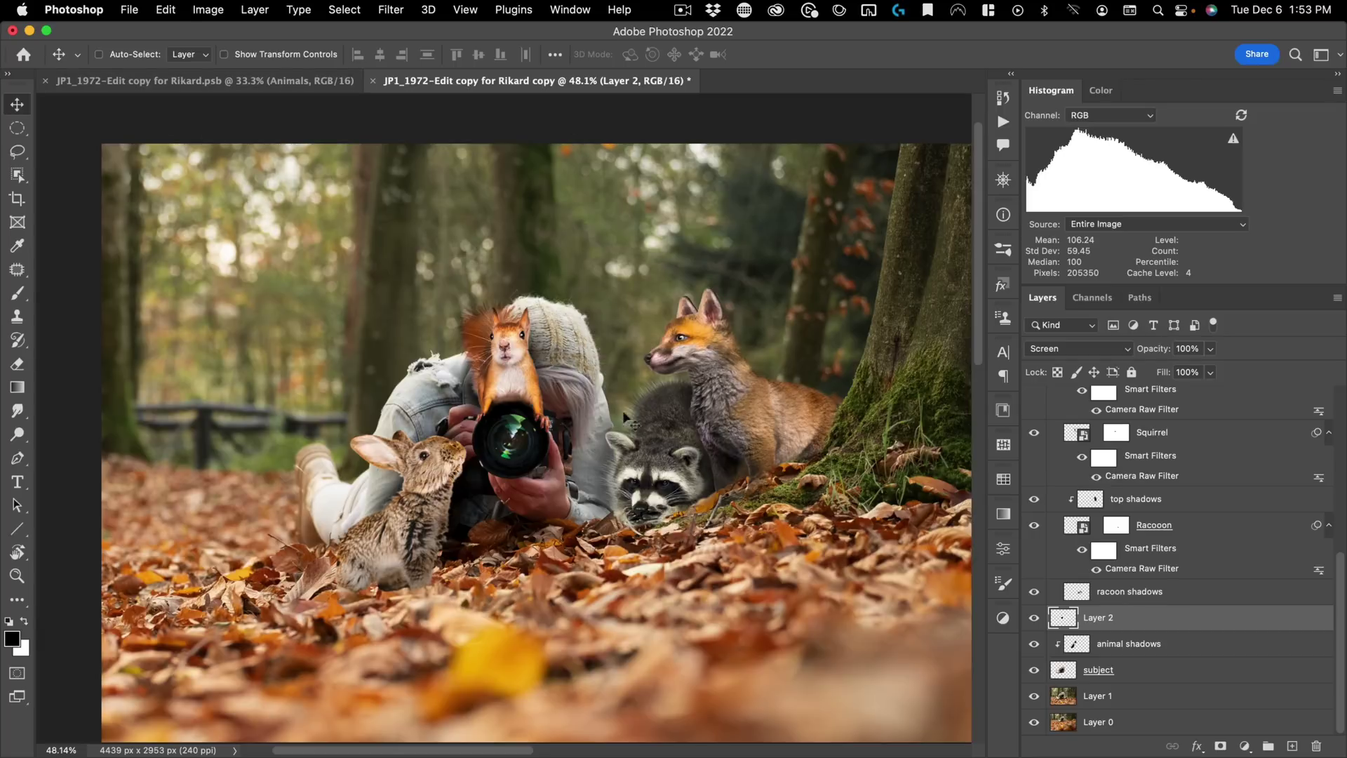
Step: Add a new layer directly above Layer 1 and name it glow
left_click(1132, 694)
scroll(553, 374, "down", 2)
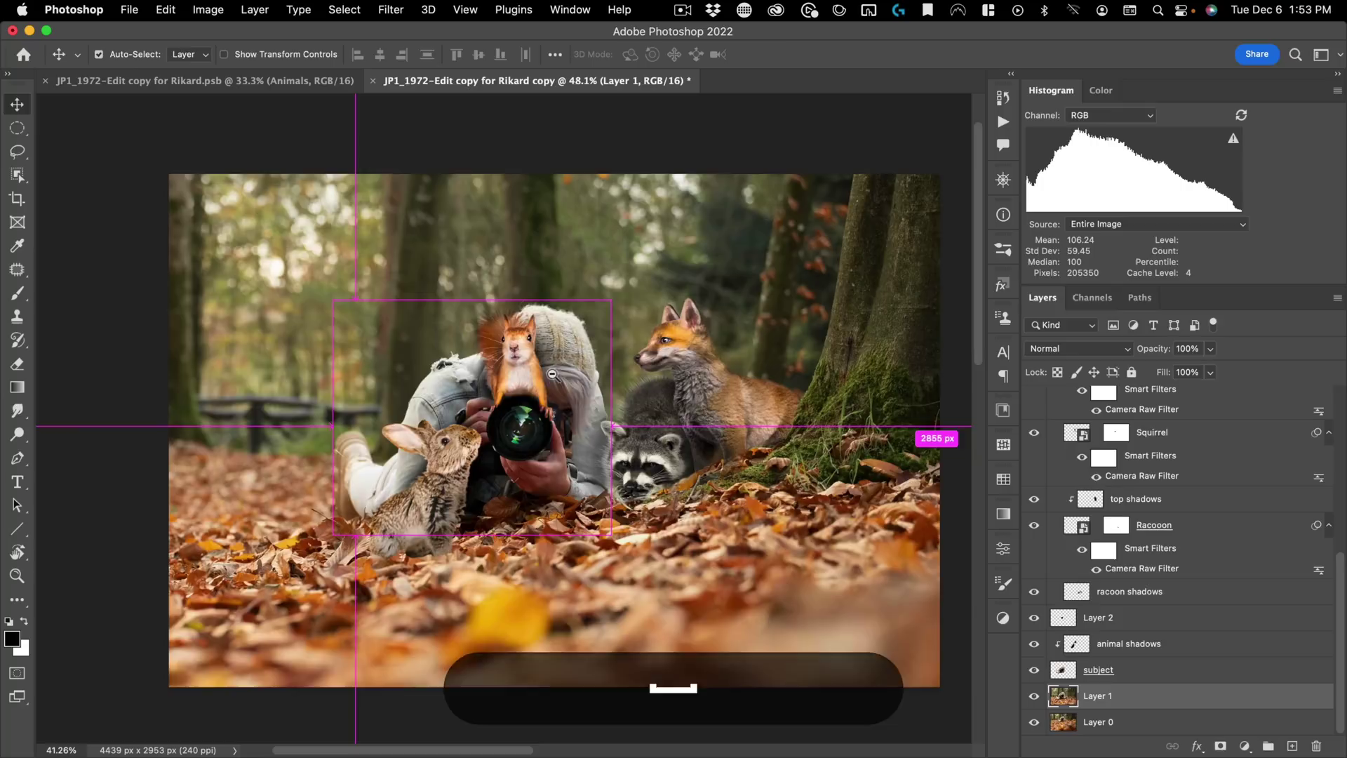
left_click_drag(552, 374, 561, 373)
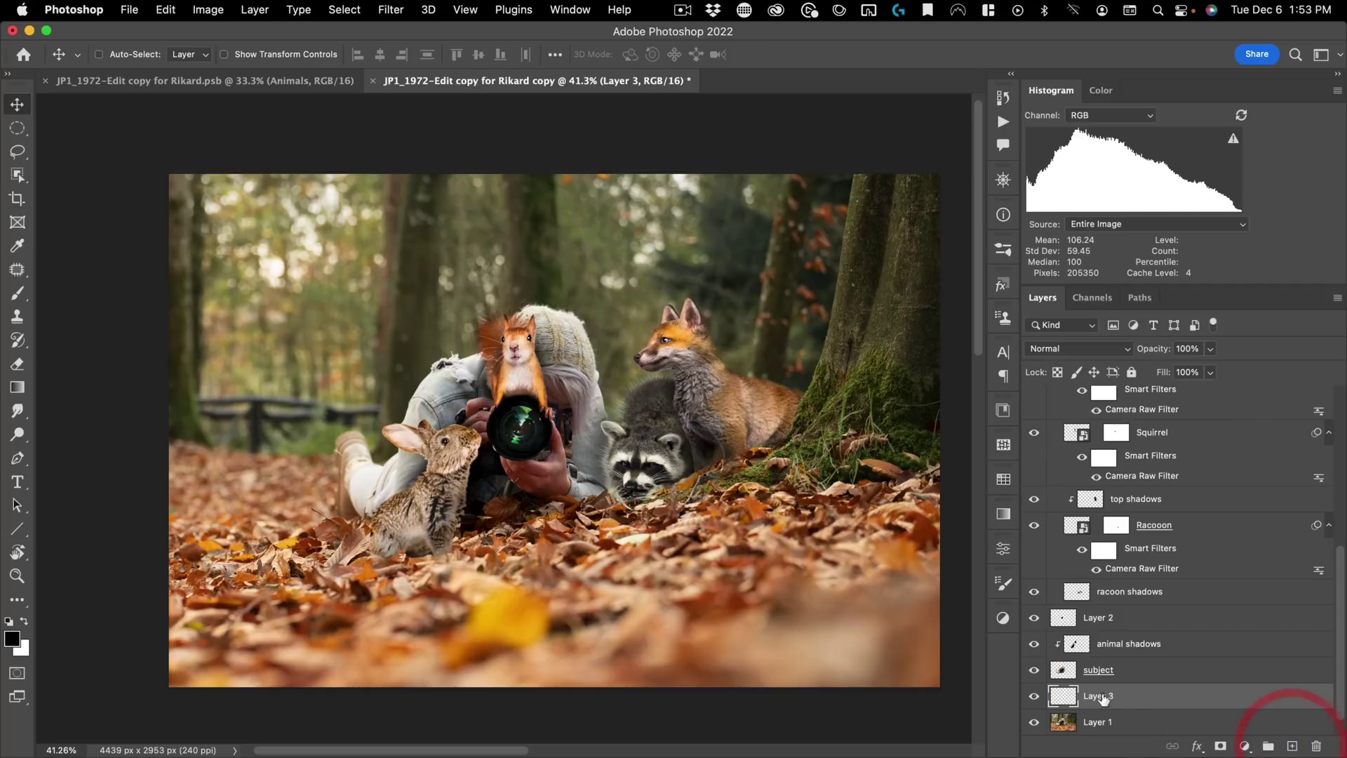
type("glow")
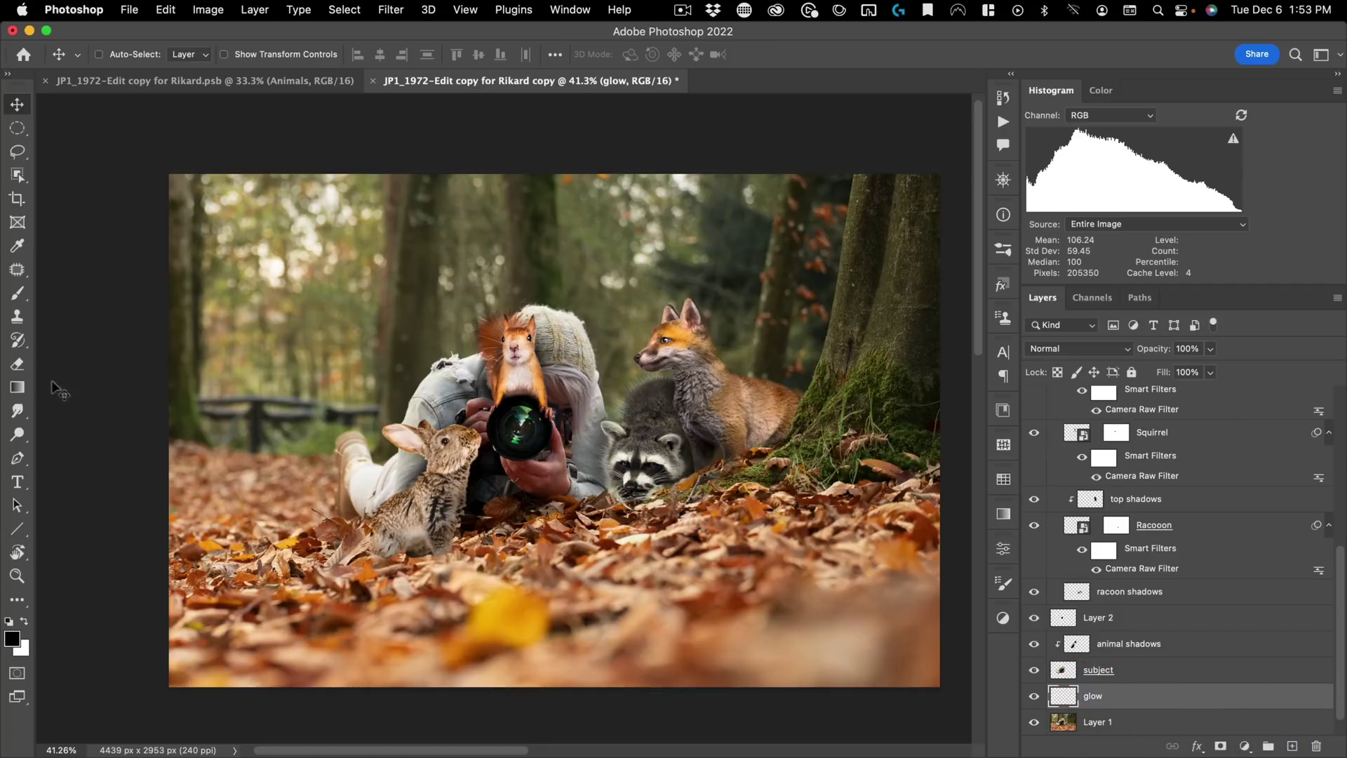
Step: Draw a radial gradient in a yellow-green sampled from the forest between the photographer and fox on the glow layer, and set it to Screen
left_click(17, 386)
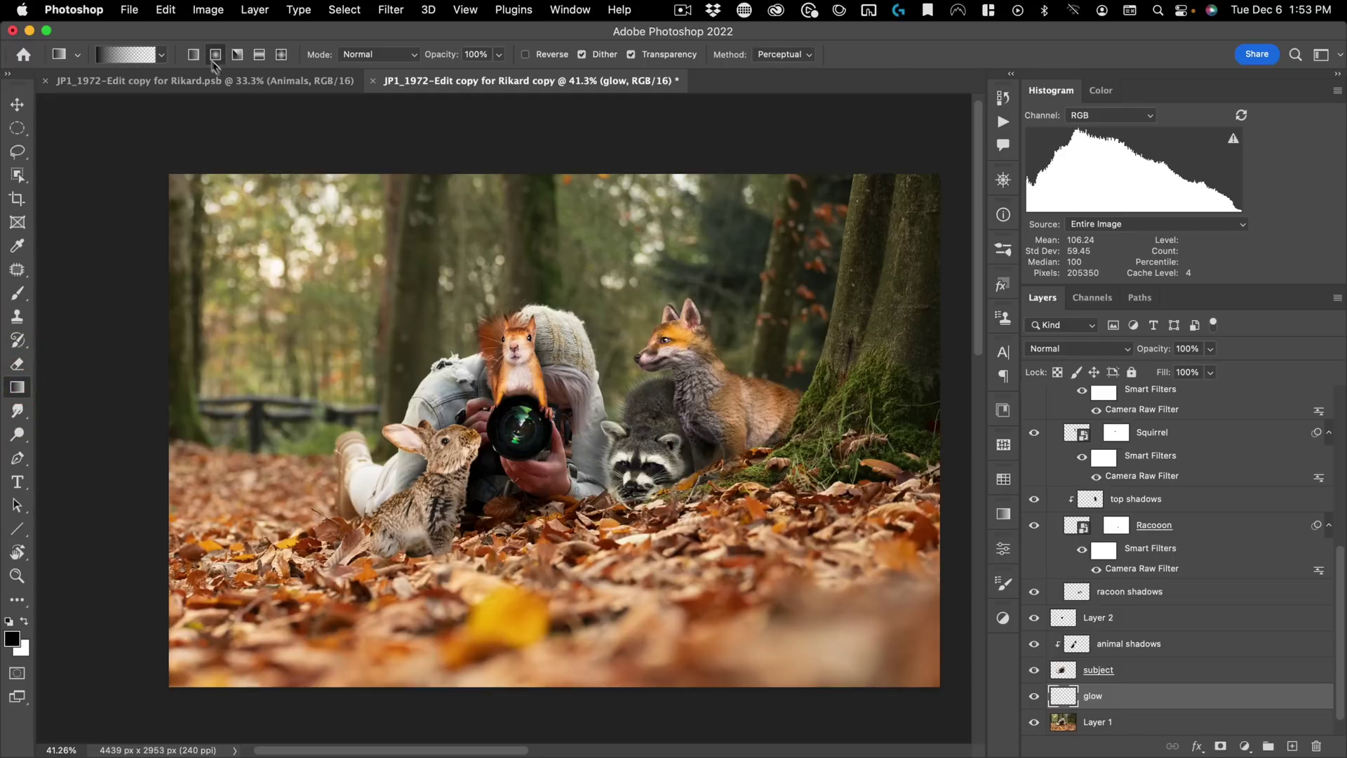
left_click_drag(278, 210, 244, 213, "alt")
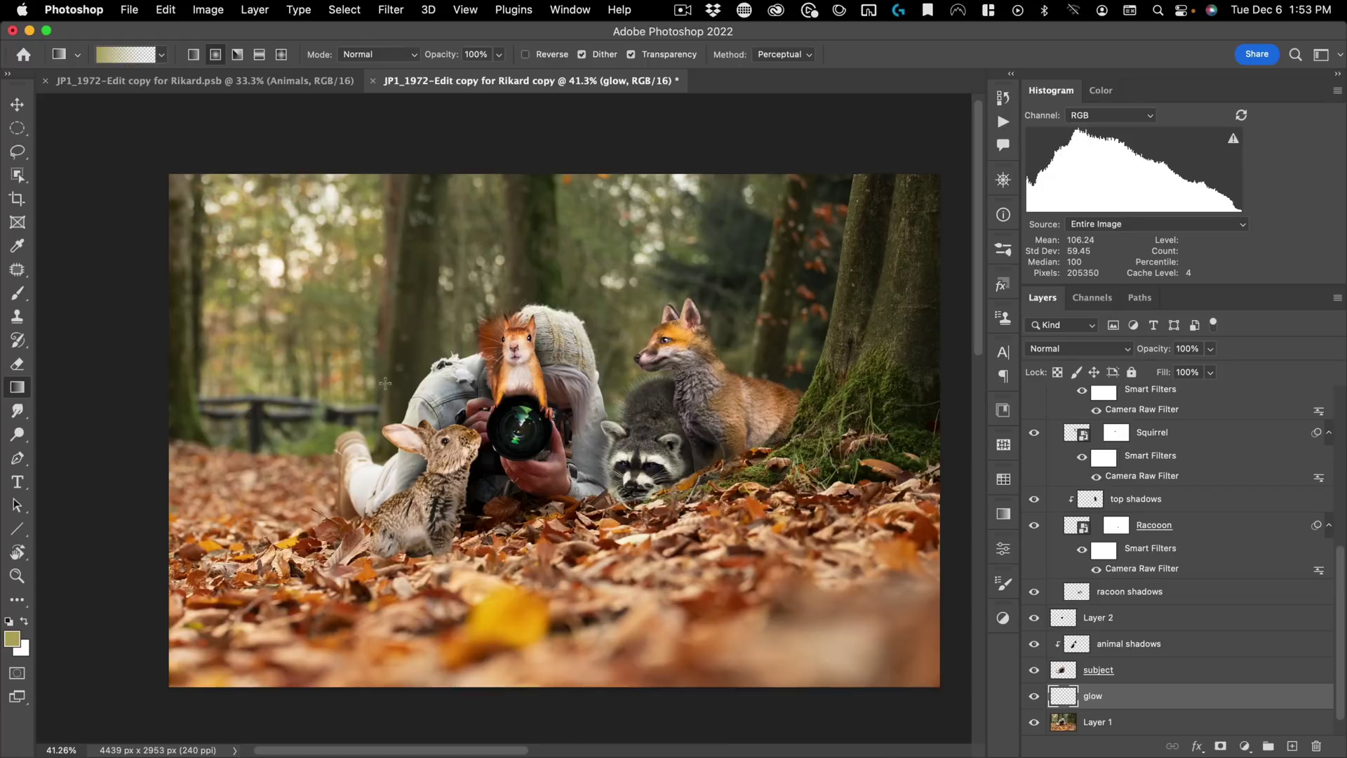
key("shift")
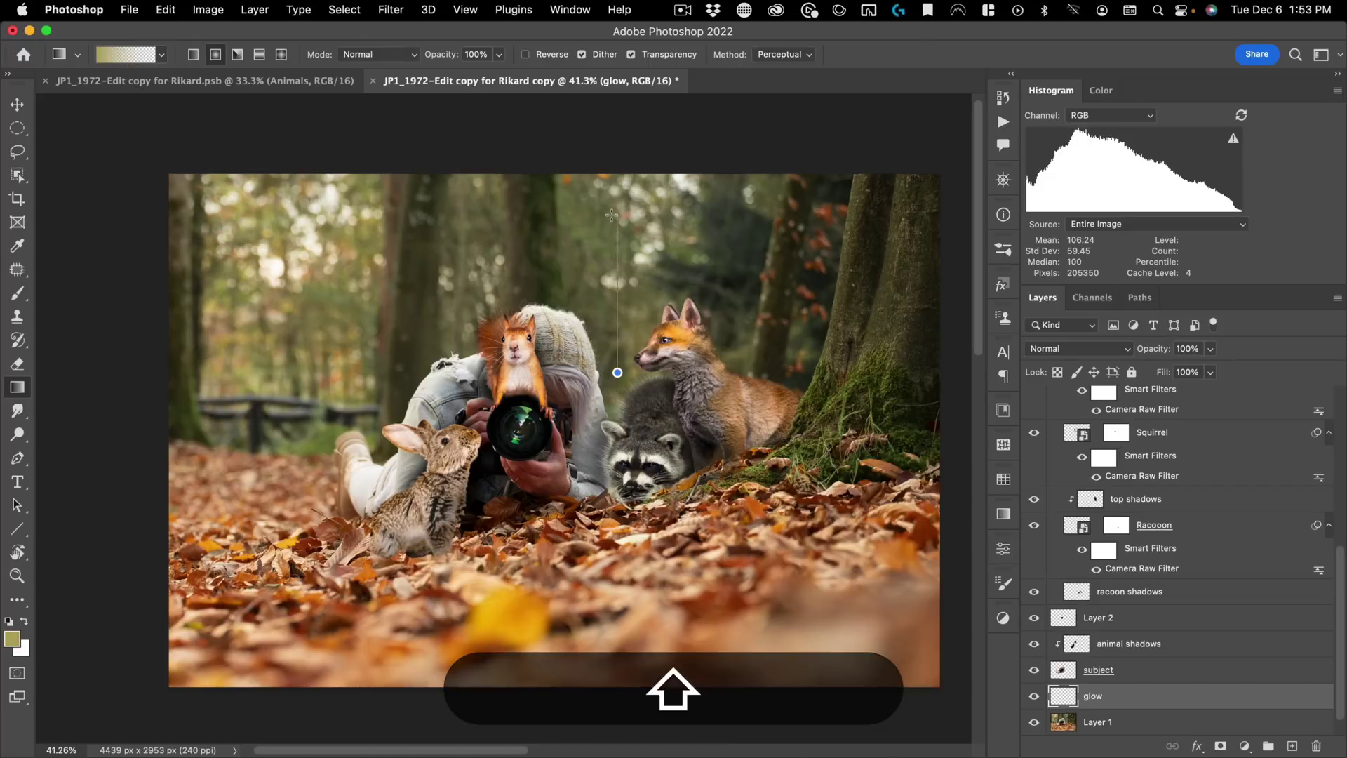
left_click_drag(617, 372, 618, 372)
key("shift+v")
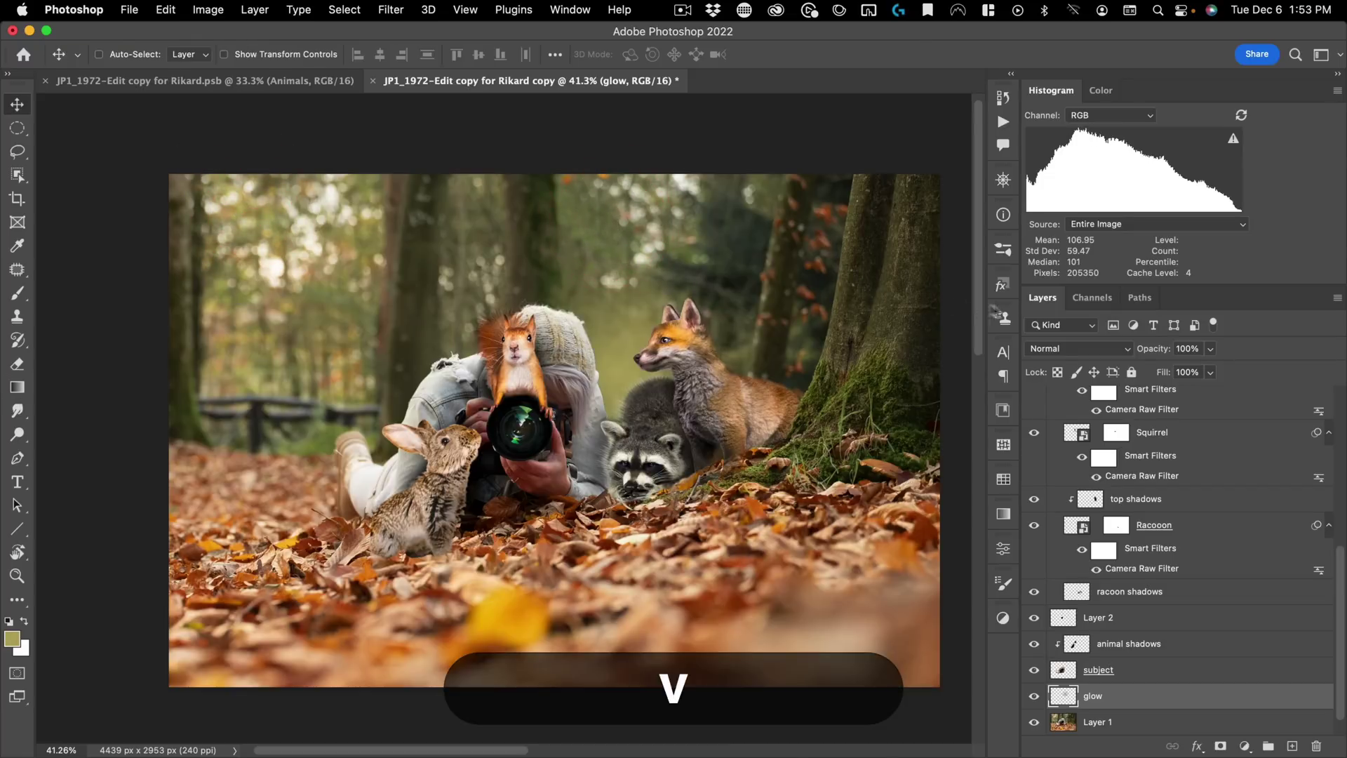
left_click(1071, 346)
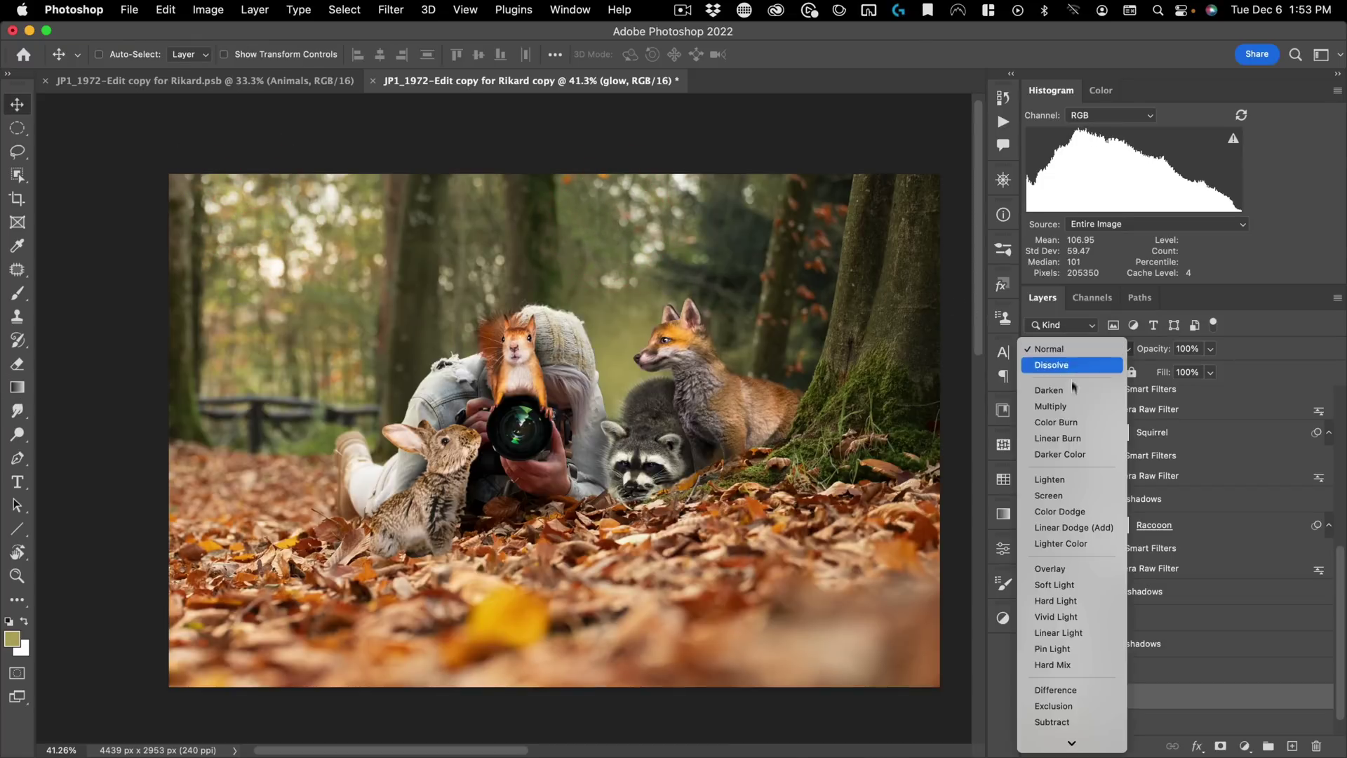
left_click(1065, 495)
Step: Stretch and reposition the glow so it spreads widely across the forest background behind the photographer and fox
key("super+t")
left_click_drag(754, 372, 794, 352)
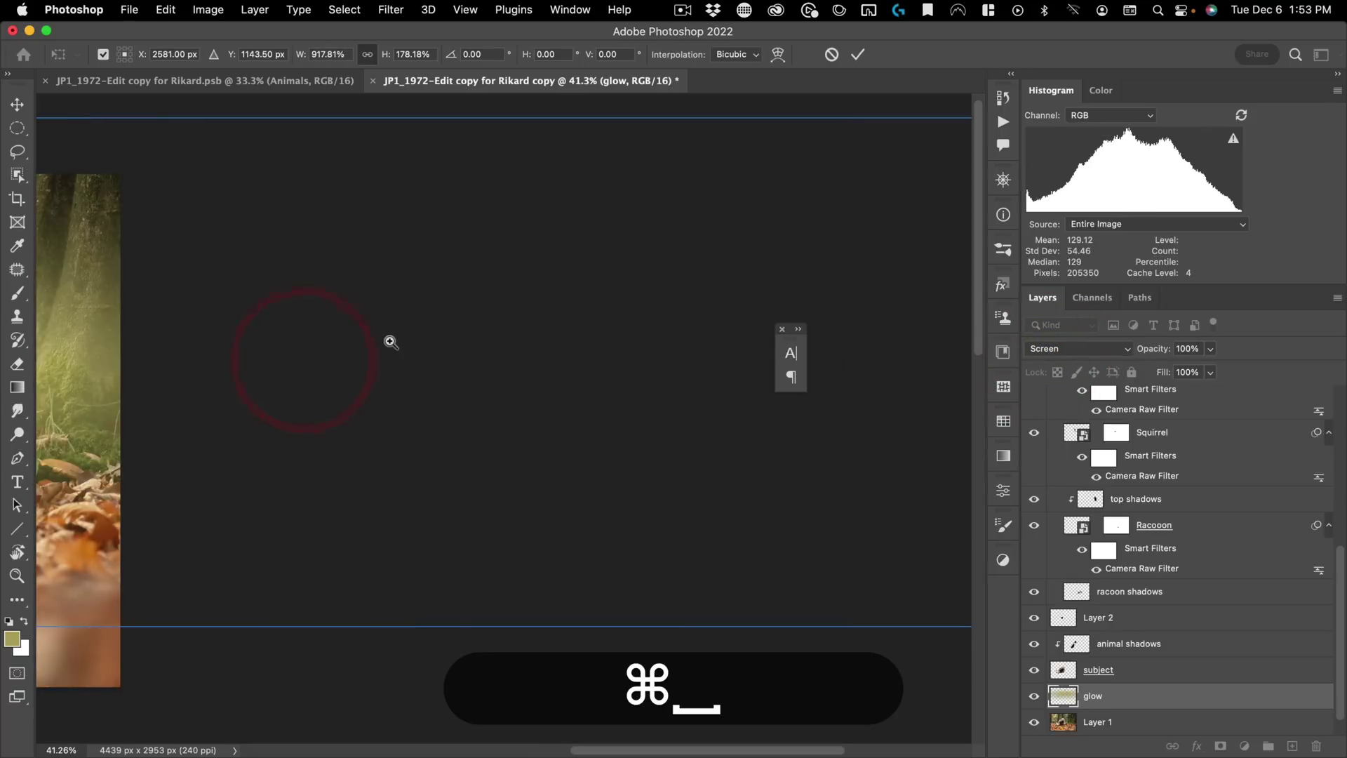
left_click_drag(392, 341, 306, 381)
left_click_drag(413, 335, 561, 384)
key("space")
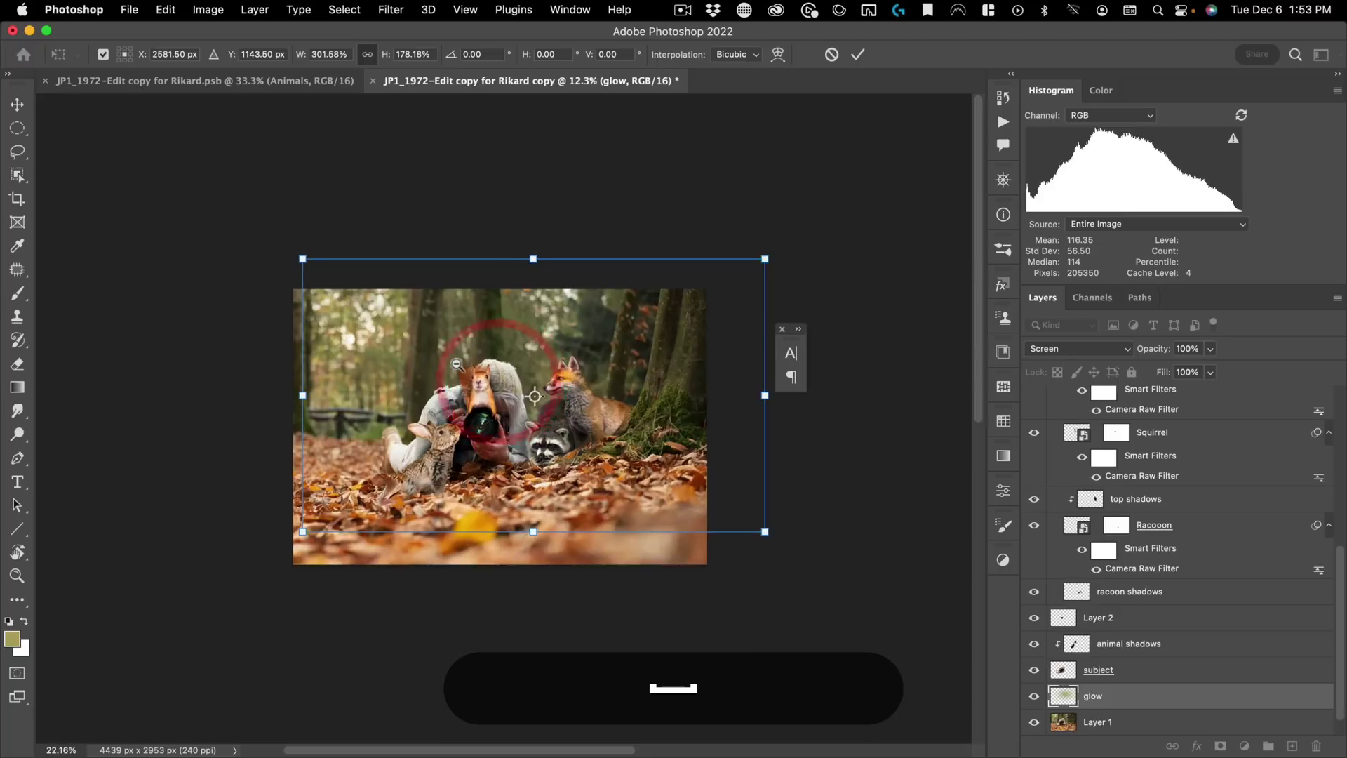
left_click(454, 367)
mouse_move(770, 402)
left_mouse_down()
mouse_move(806, 394)
mouse_move(776, 394)
left_mouse_up()
left_click_drag(533, 257, 548, 220)
double_click(542, 285)
left_click_drag(543, 285, 549, 292)
left_click_drag(535, 352, 563, 367)
left_click(663, 462)
Step: Select the large tree trunk and mossy ground beside the fox on Layer 1 with the Quick Selection tool
scroll(1072, 725, "down", 1)
left_click(1064, 698)
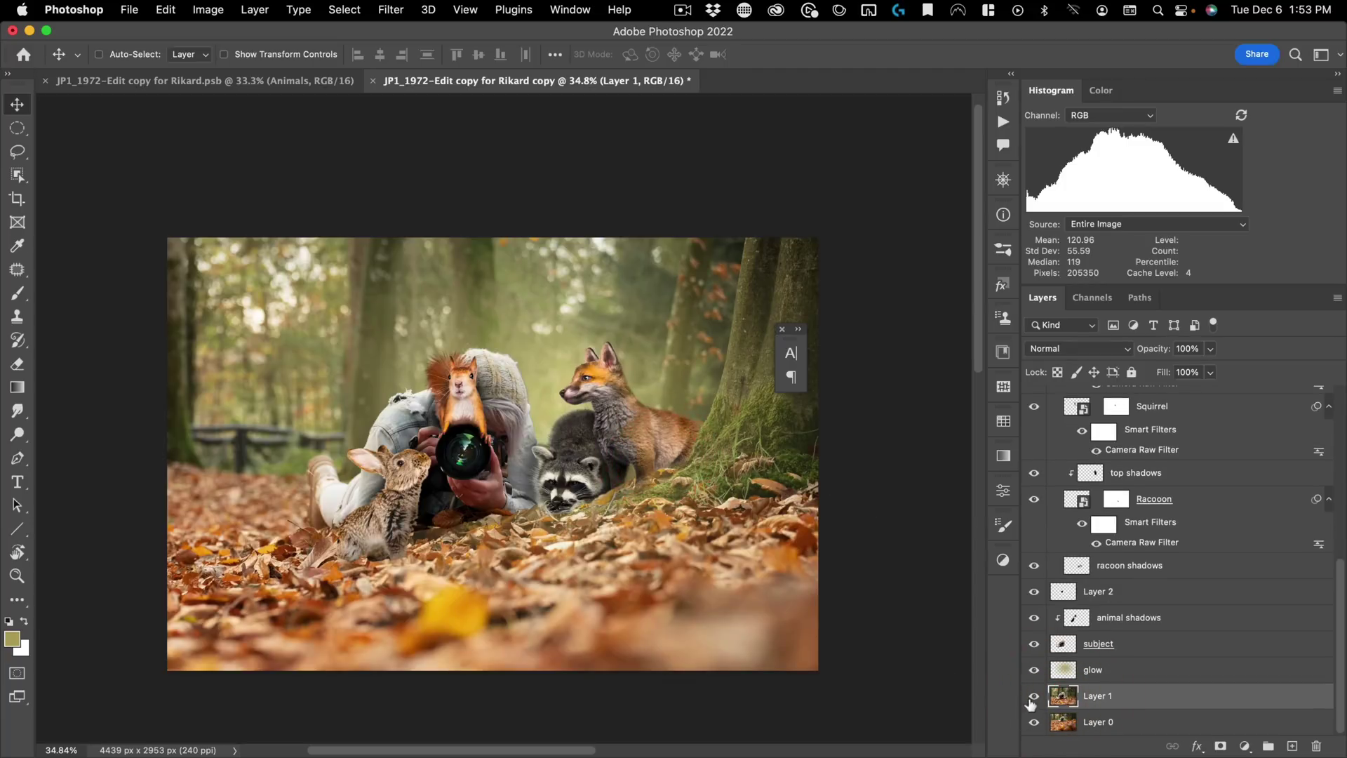
left_click_drag(729, 431, 661, 427)
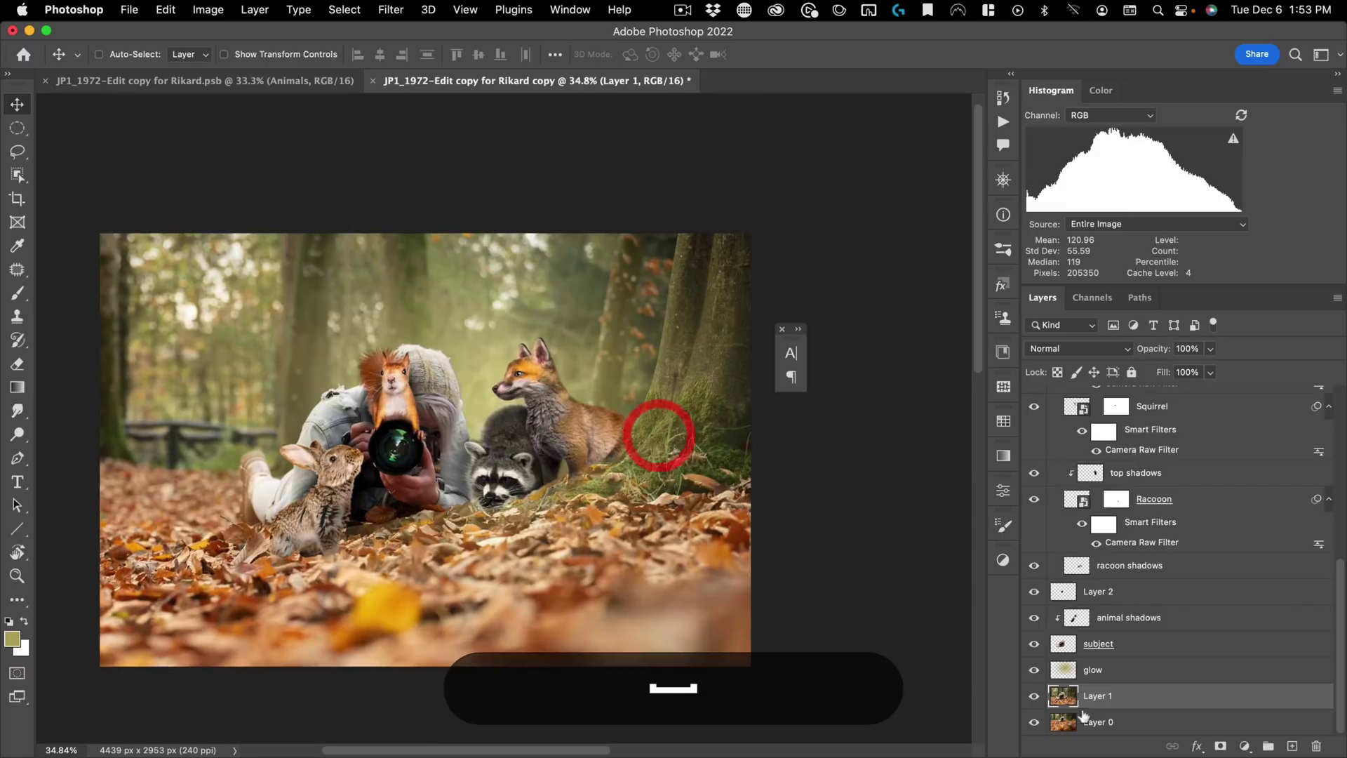
key("w")
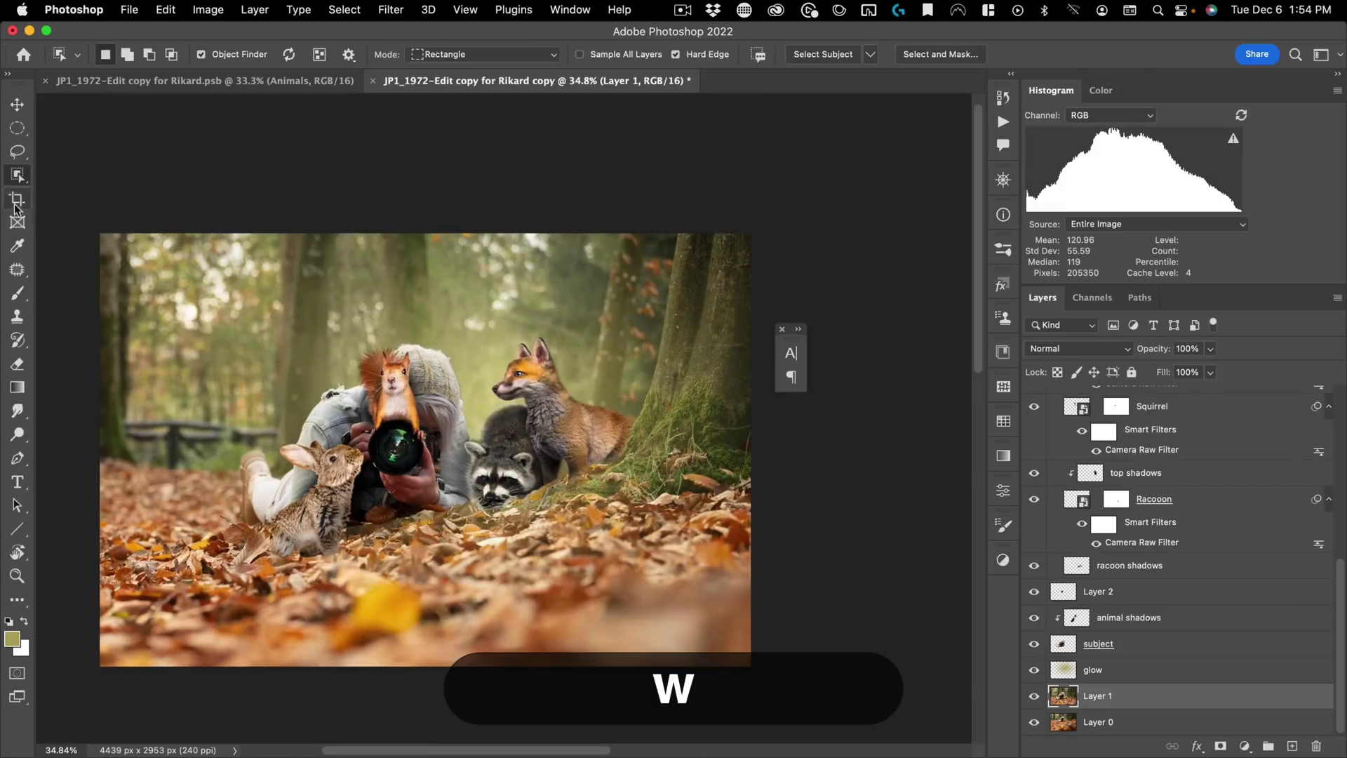
left_click(21, 177)
left_click(63, 191)
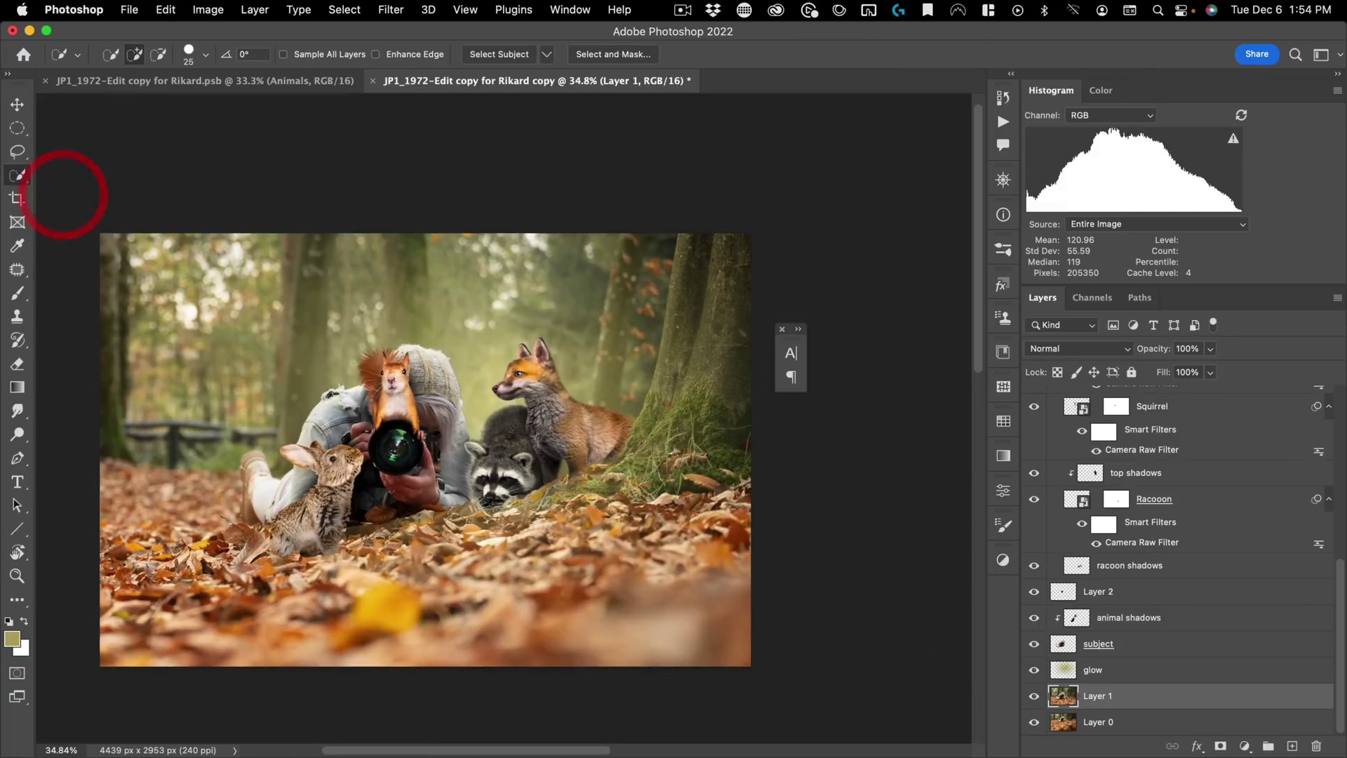
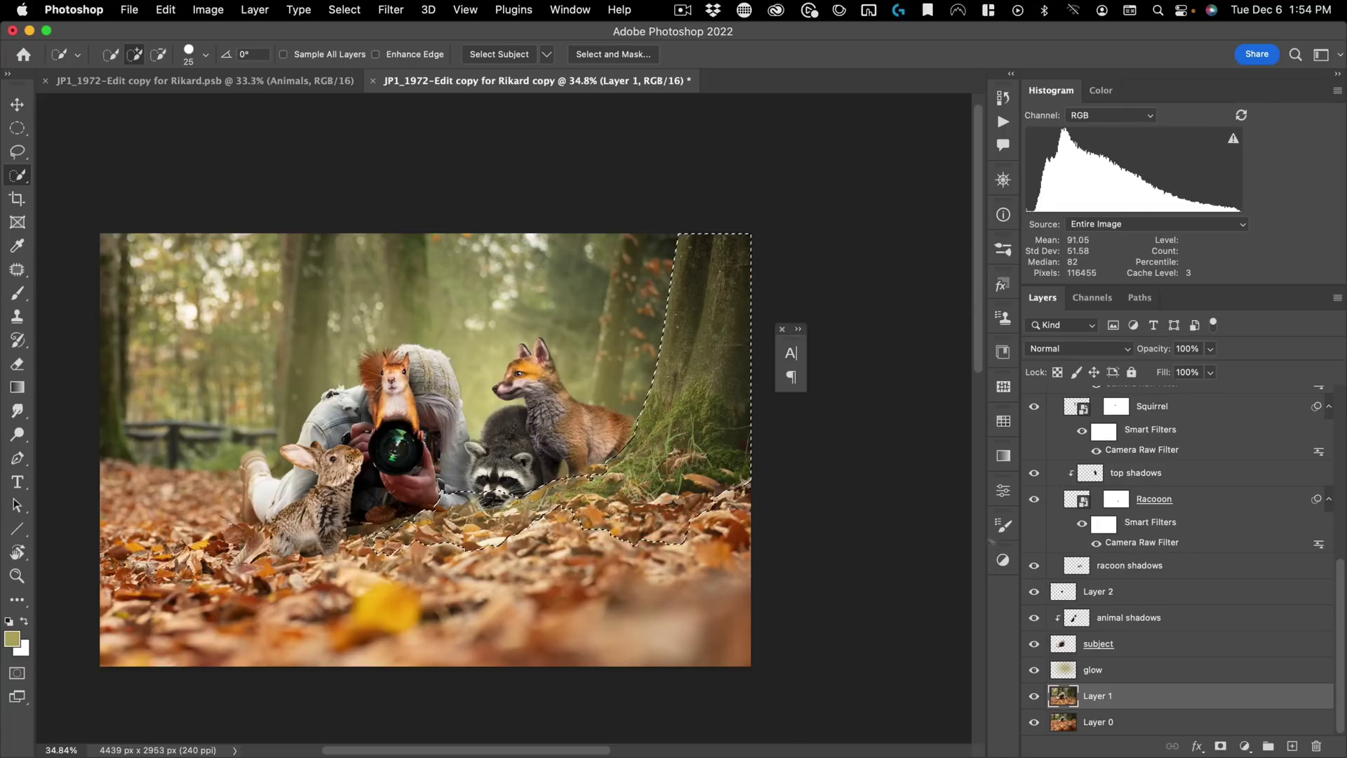
Step: Add an inverted mask to the glow layer that hides the glow over the selected trunk and mossy ground
left_click(1064, 670)
left_click(1064, 671)
left_click(1220, 746, "alt")
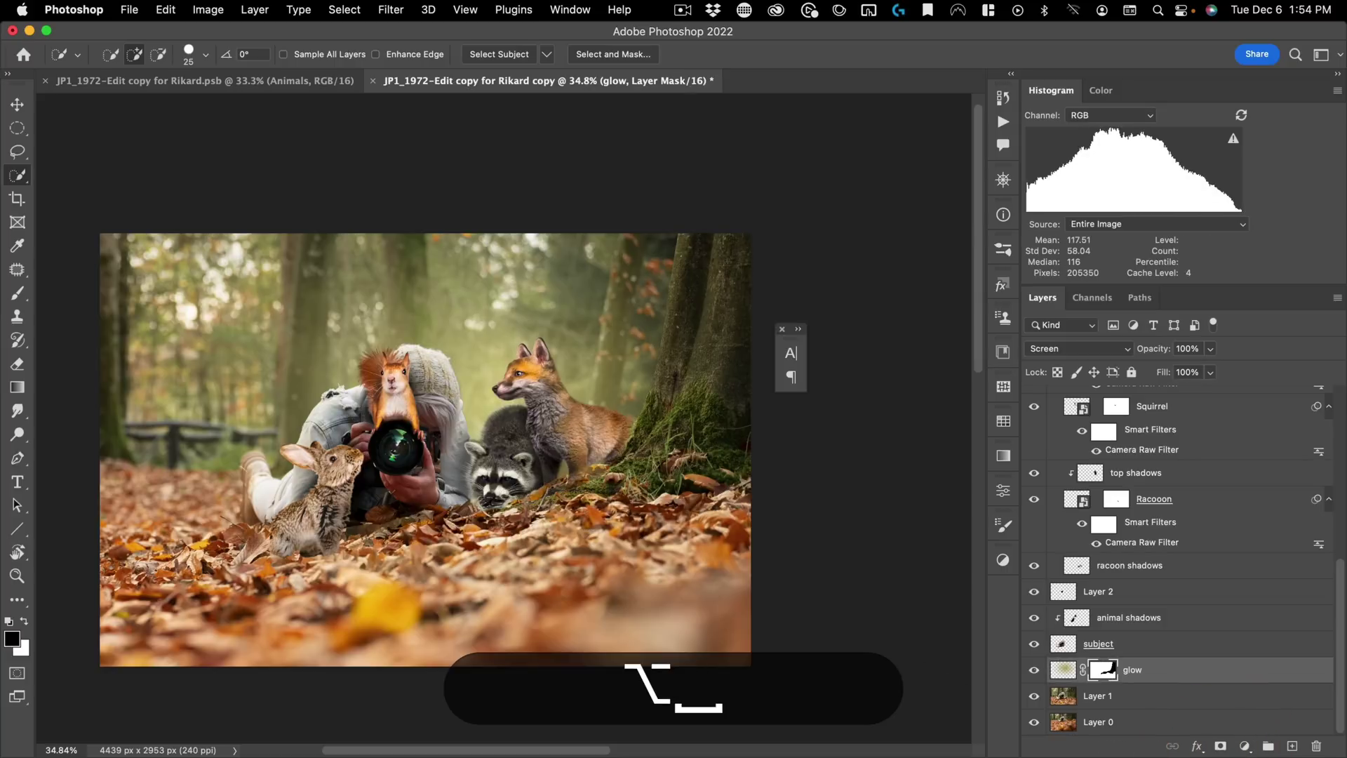
Step: Fade the glow off the leafy ground with black-to-transparent linear gradients drawn upward on the glow layer's mask
key("g")
key("shift+g")
left_click(596, 470, "shift")
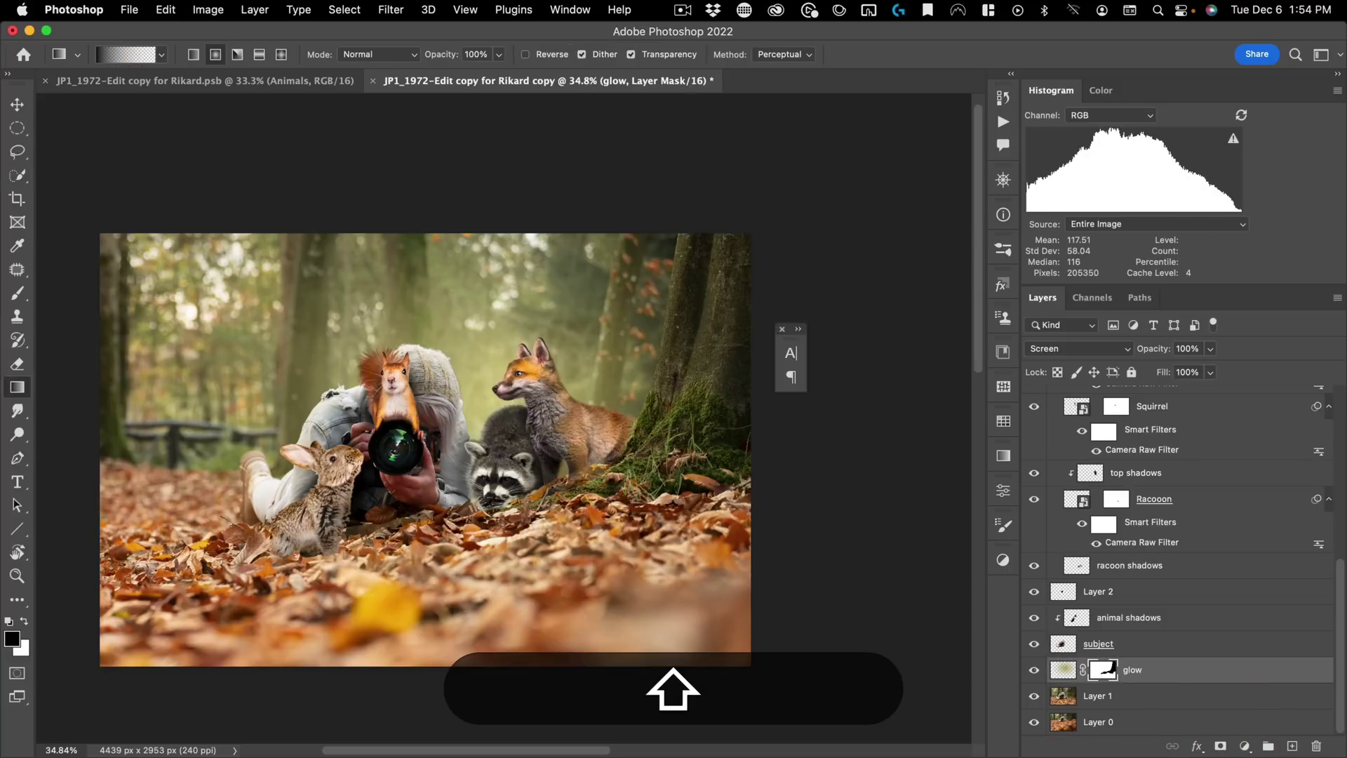
left_click(193, 55)
left_click_drag(676, 536, 617, 446)
left_click_drag(515, 537, 516, 452)
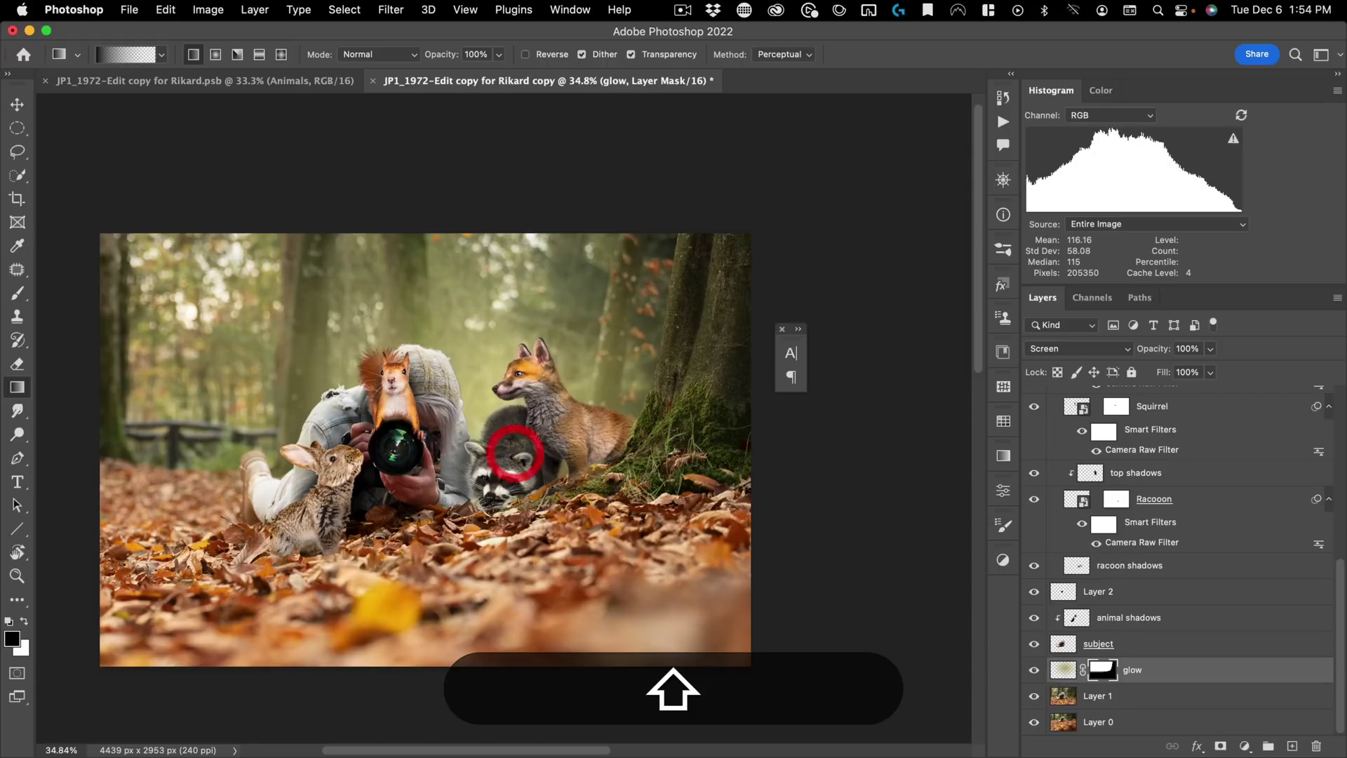
left_click(336, 454, "shift")
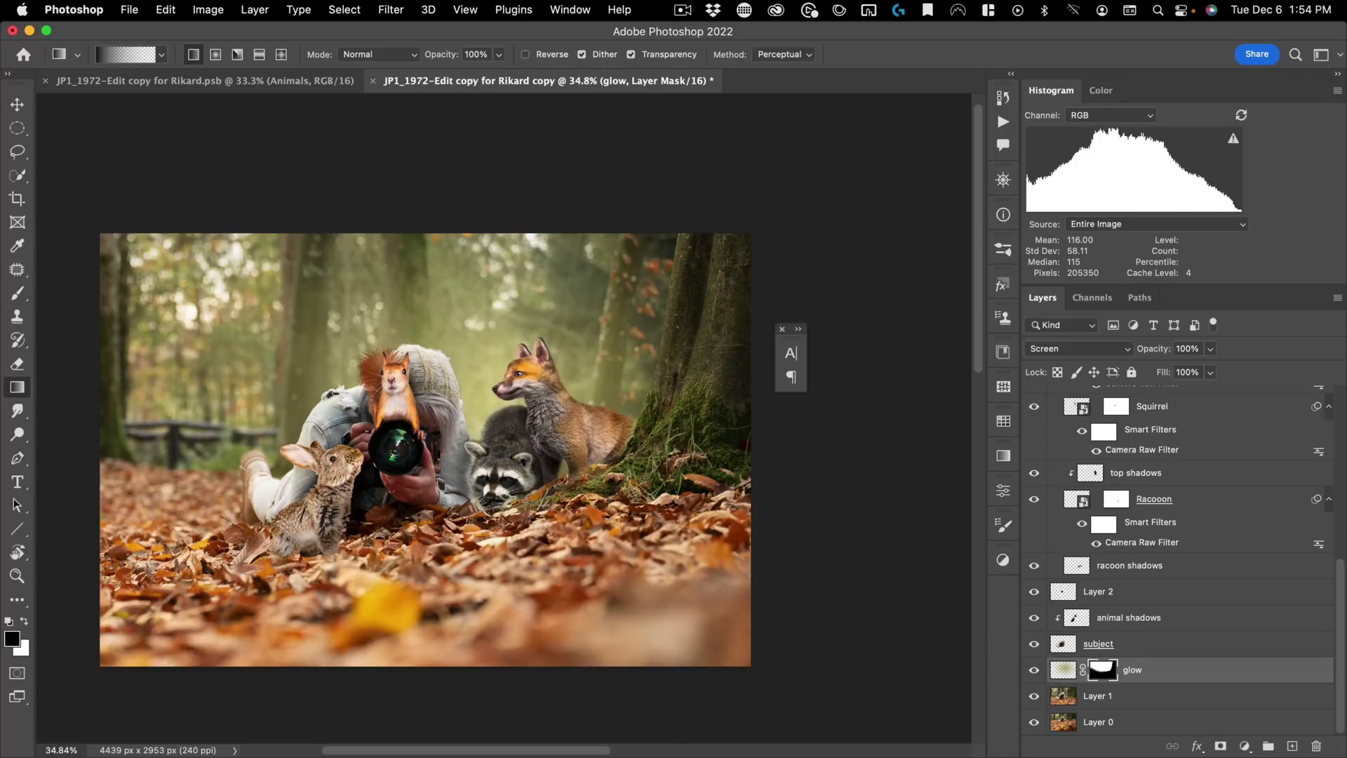
Step: Compare the image with and without the glow, and fade its mask further near the fox with another linear gradient
key("v")
left_click(1029, 672)
left_click(1029, 672)
left_click(1029, 672)
left_click(1030, 674)
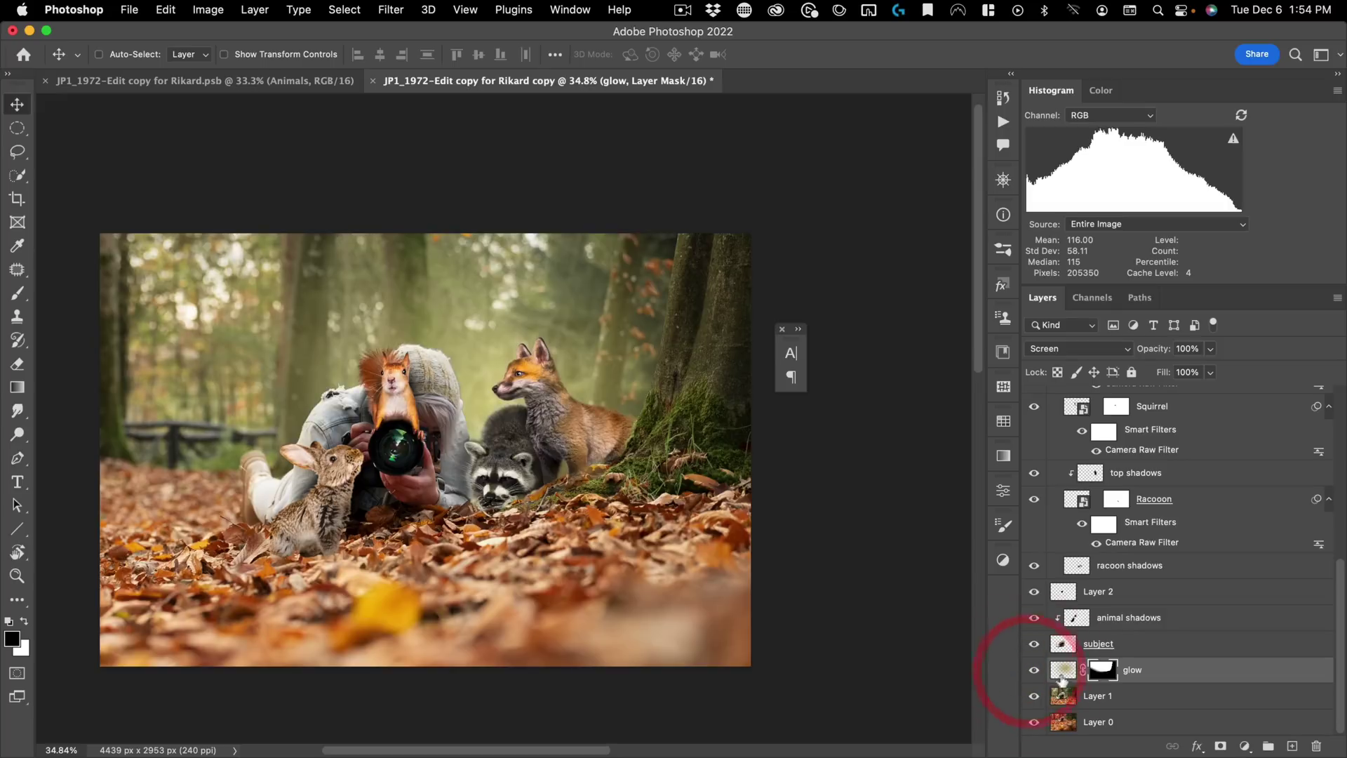
key("g")
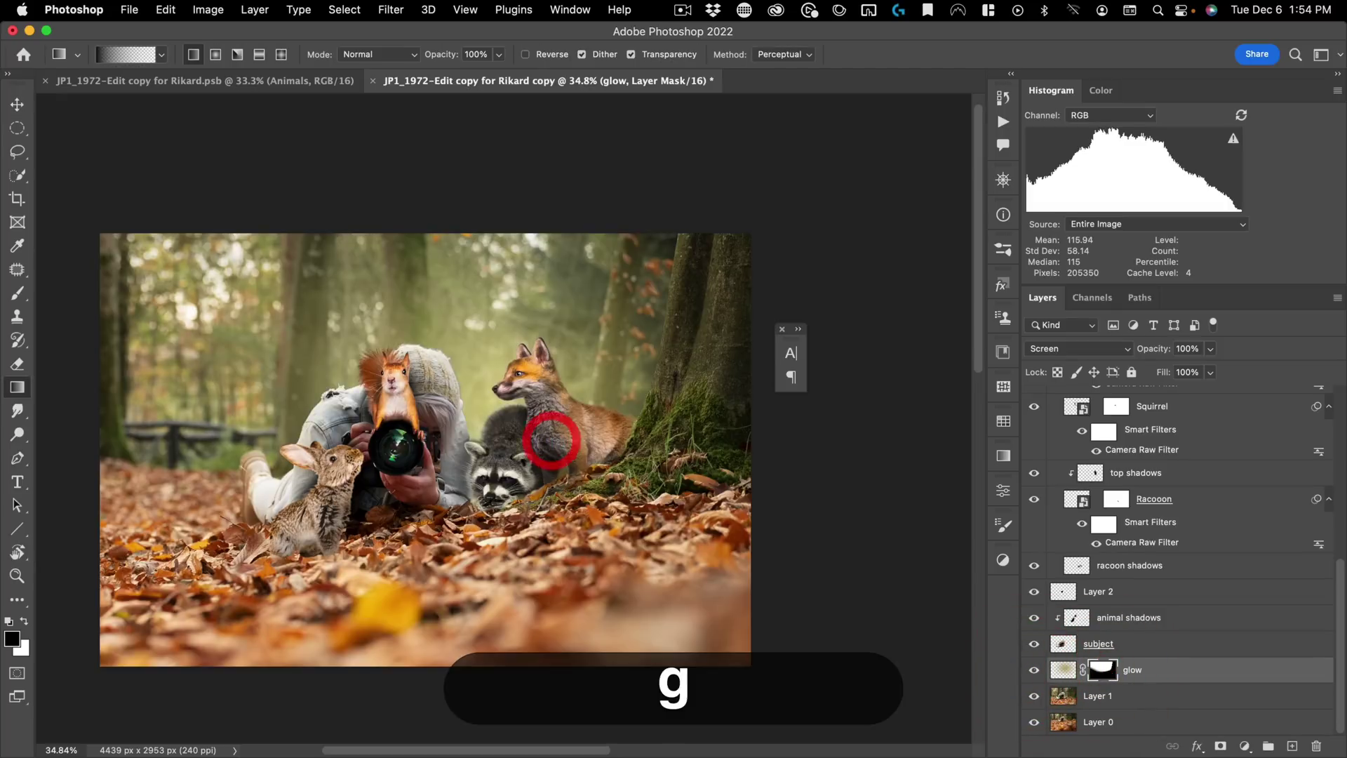
left_click_drag(597, 479, 574, 421)
Step: Add a layer named "top shadow" directly above the fox layer and clip it to the fox
key("super+space")
left_click_drag(501, 510, 707, 537)
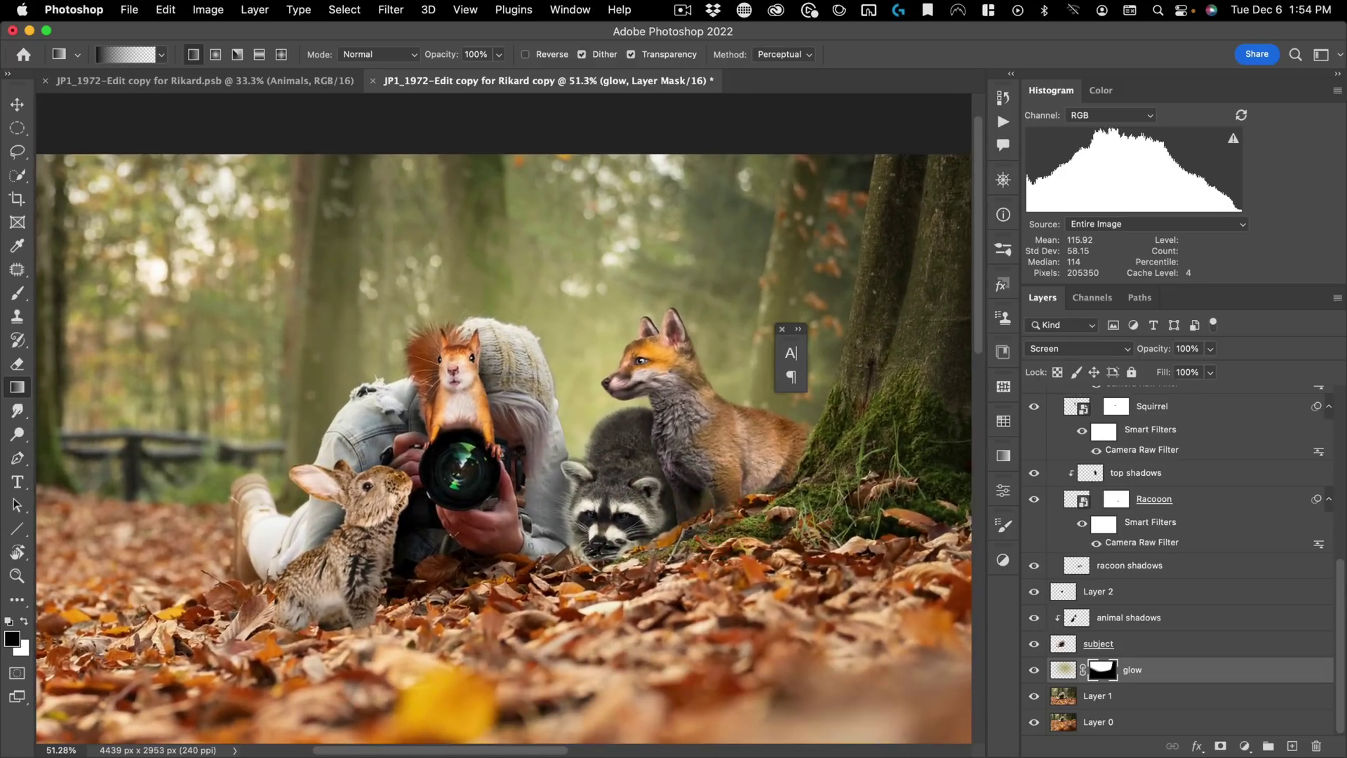
scroll(1088, 491, "up", 8)
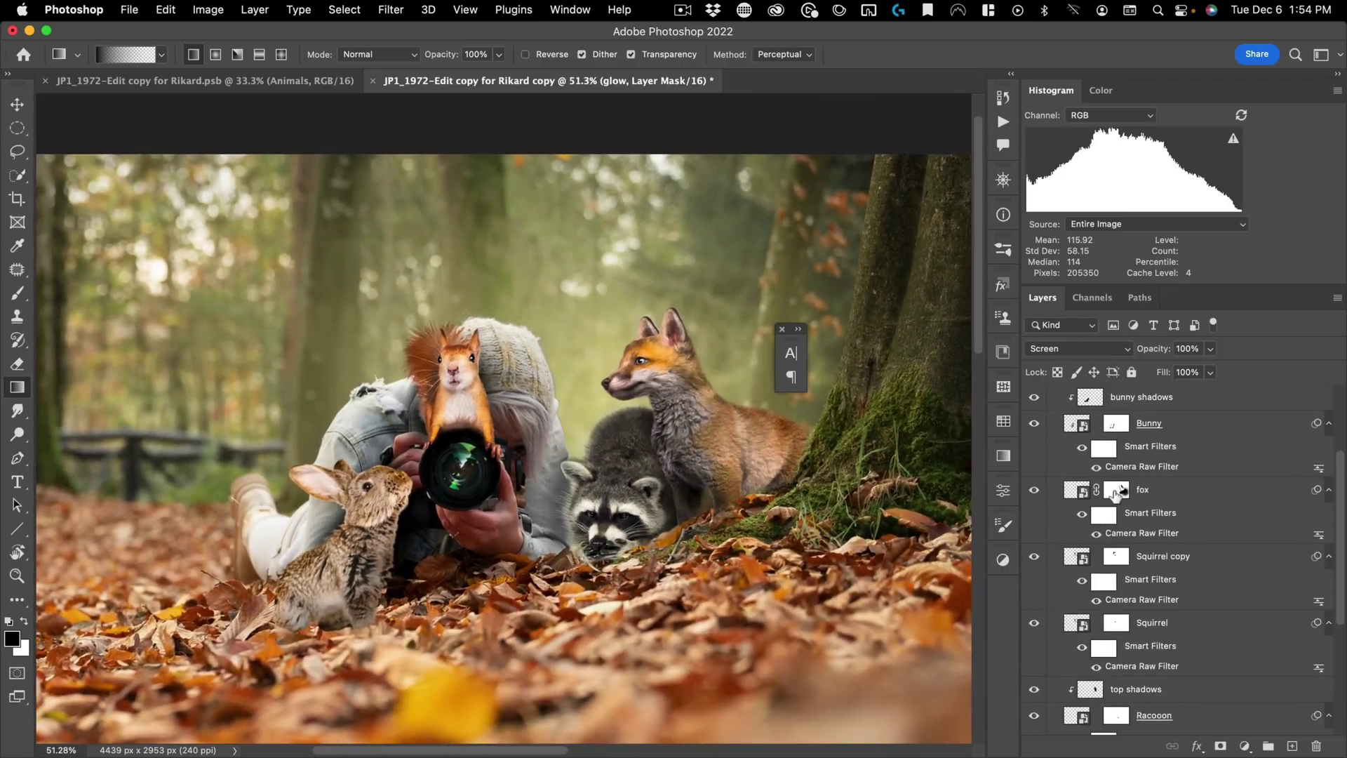
left_click(1193, 494)
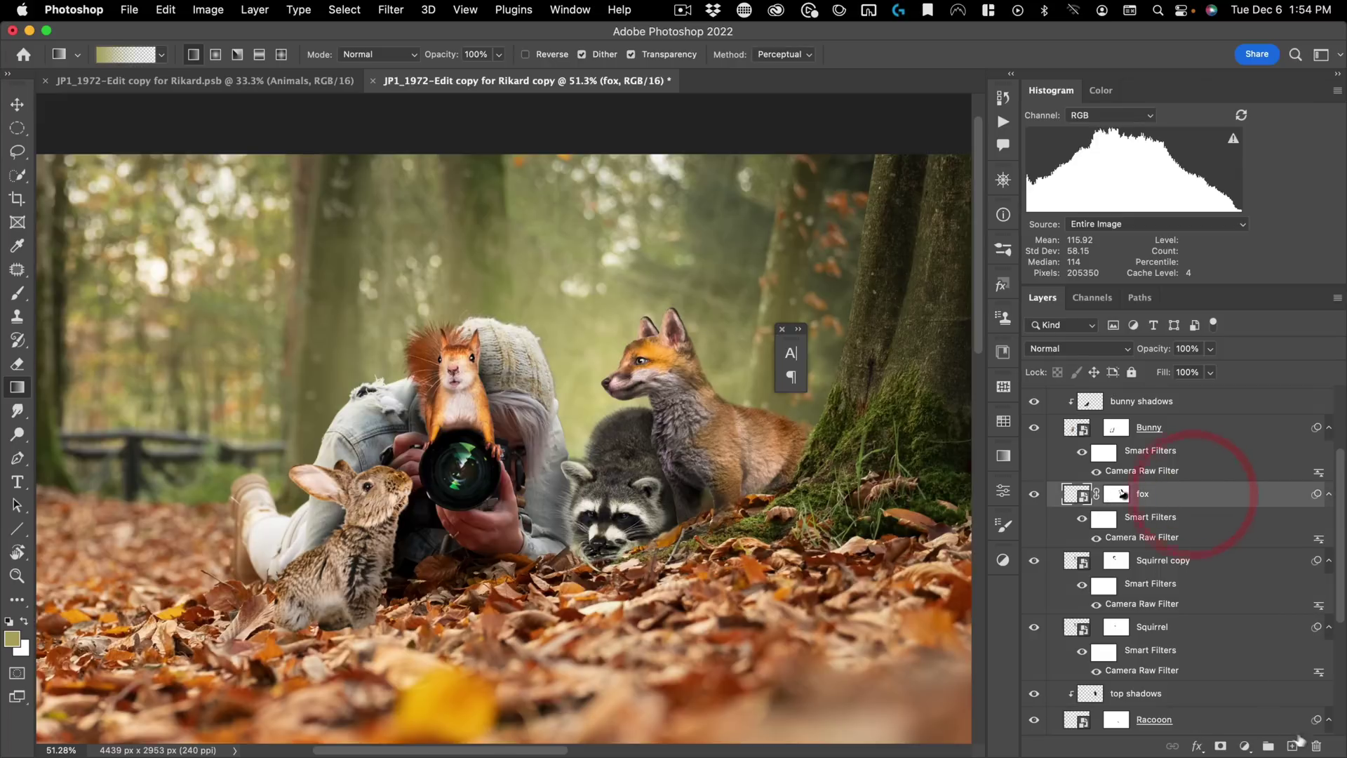
left_click(1298, 747)
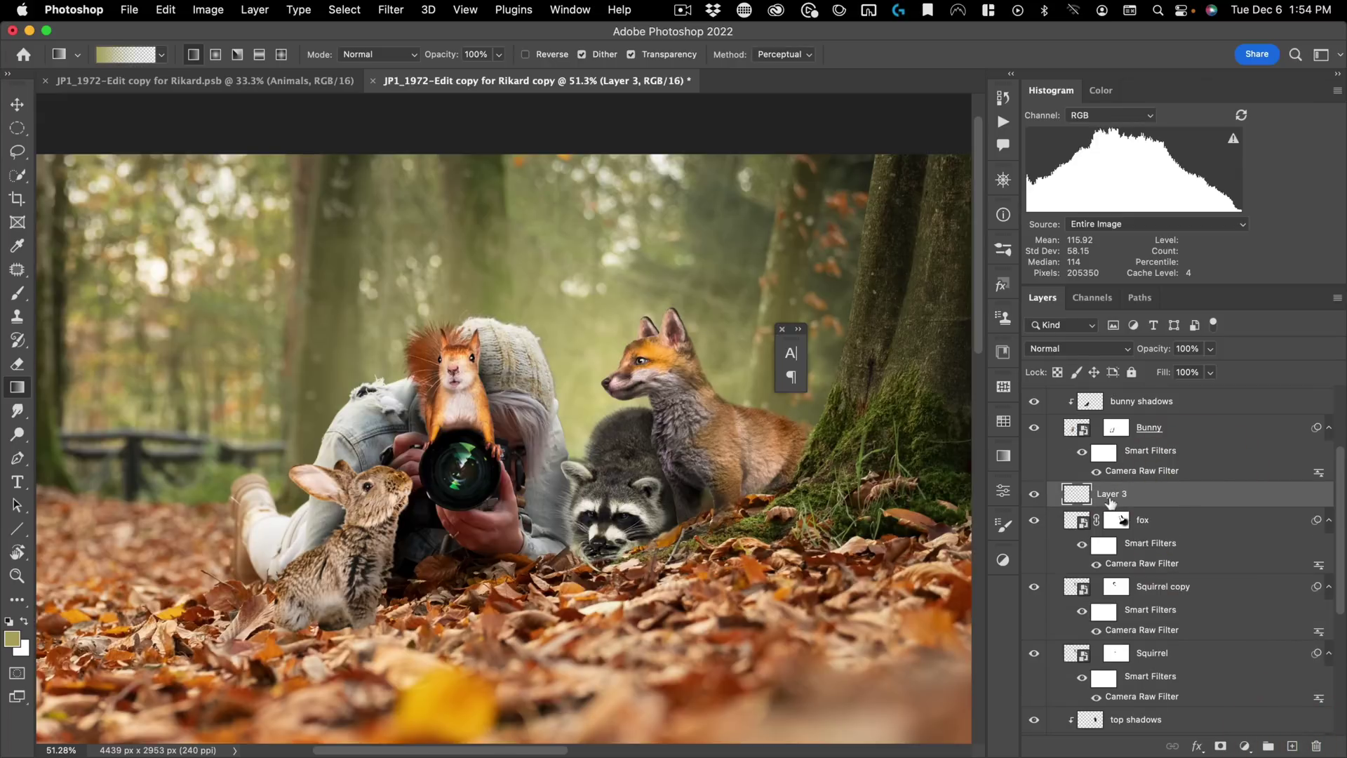
type("top shadow")
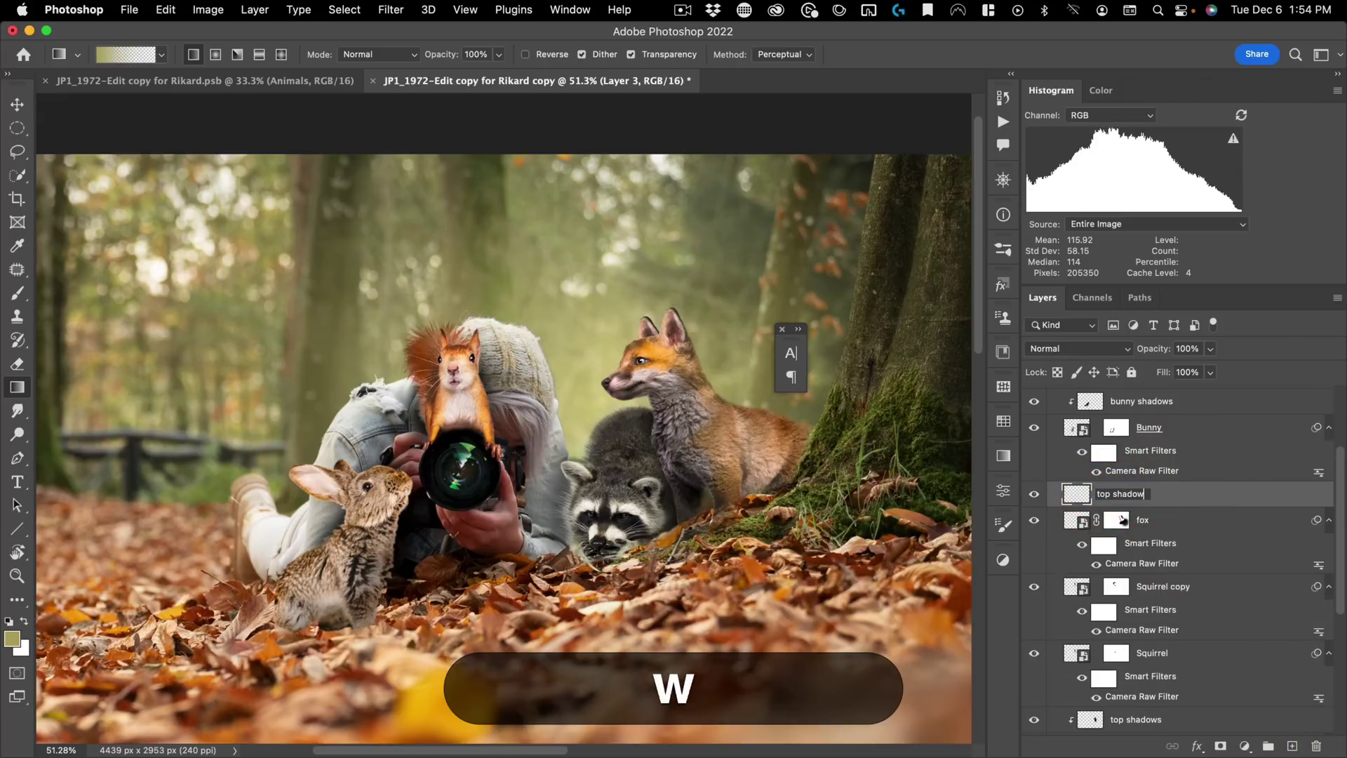
key("Return")
key("alt")
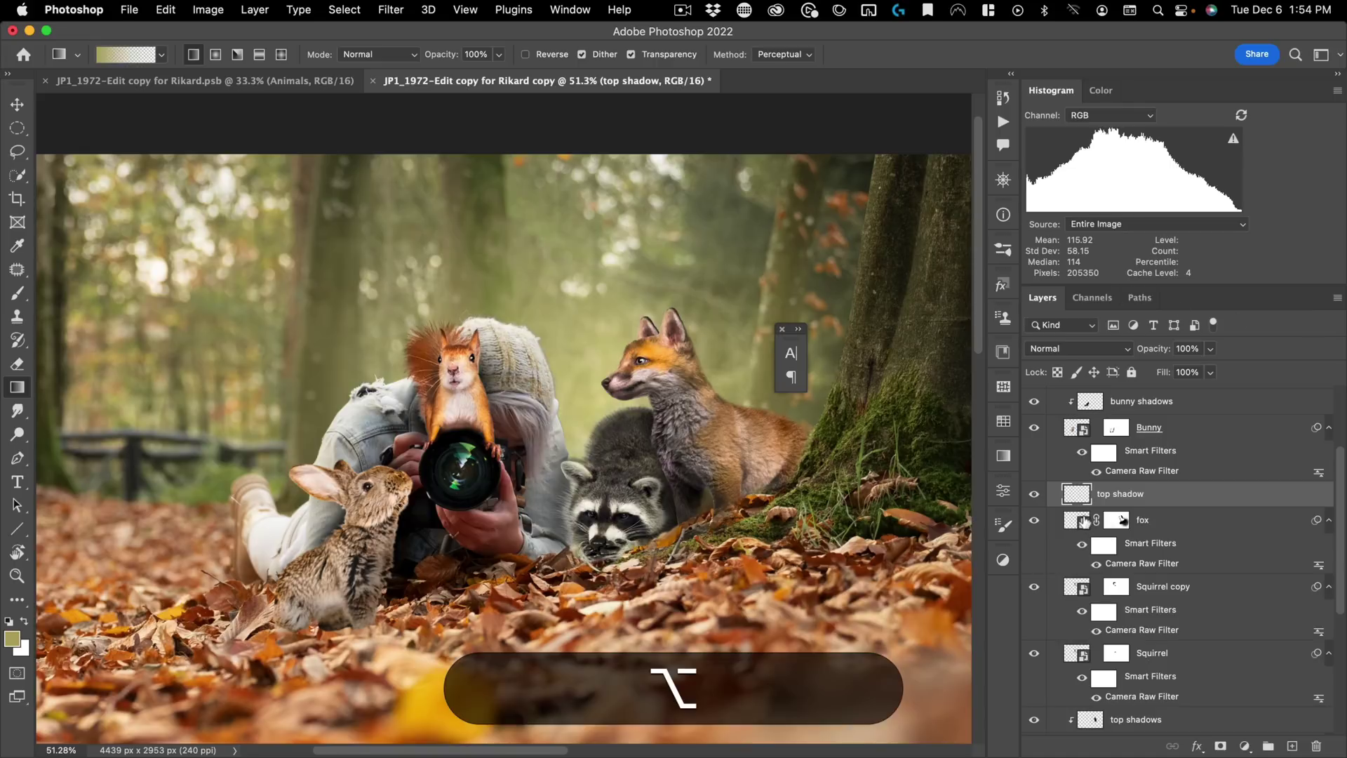
Step: Paint a soft black shadow over the fox's hindquarters on the top shadow layer and lower the layer's opacity to 38%
key("b")
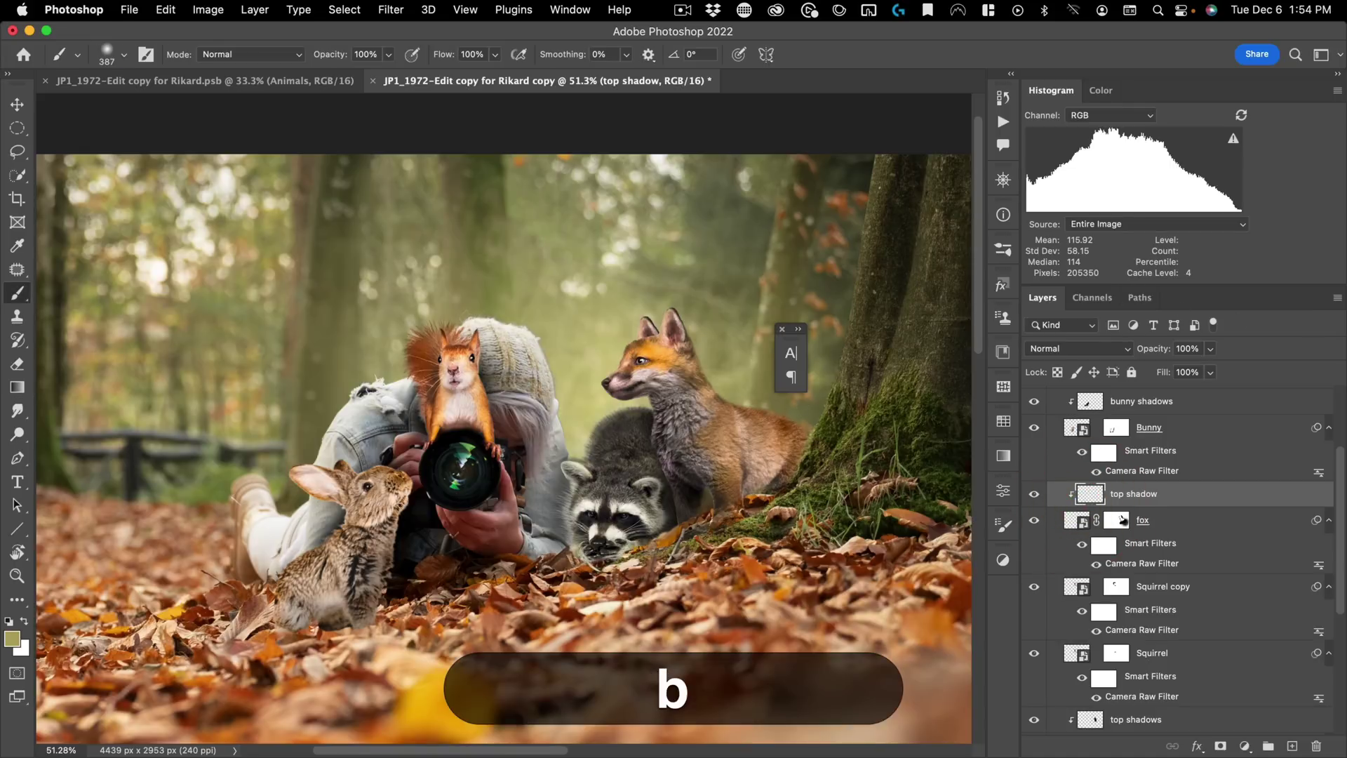
key("cmd+z")
key("cmd+d")
key("d")
mouse_move(765, 526)
left_mouse_down()
mouse_move(813, 437)
mouse_move(779, 412)
mouse_move(807, 458)
left_mouse_up()
left_click(771, 509)
key("v")
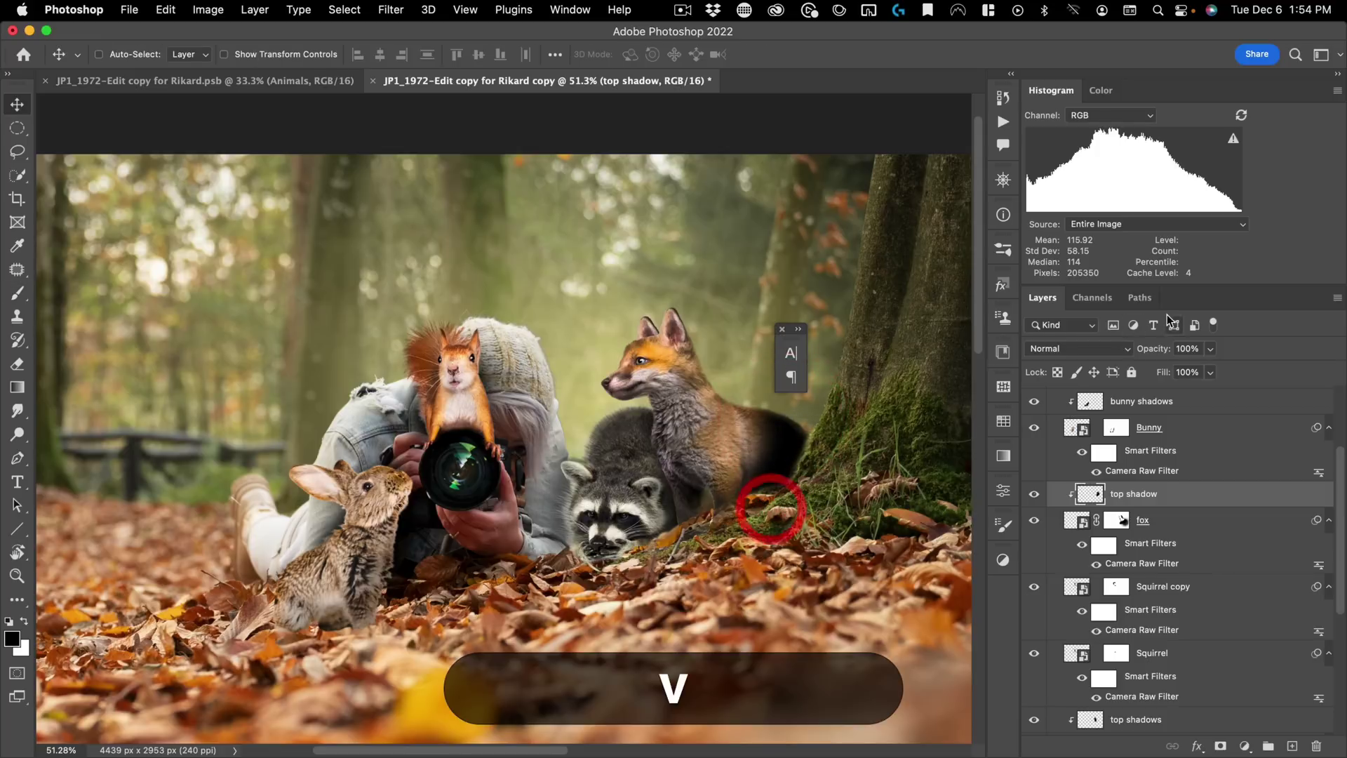
left_click_drag(1154, 350, 1084, 365)
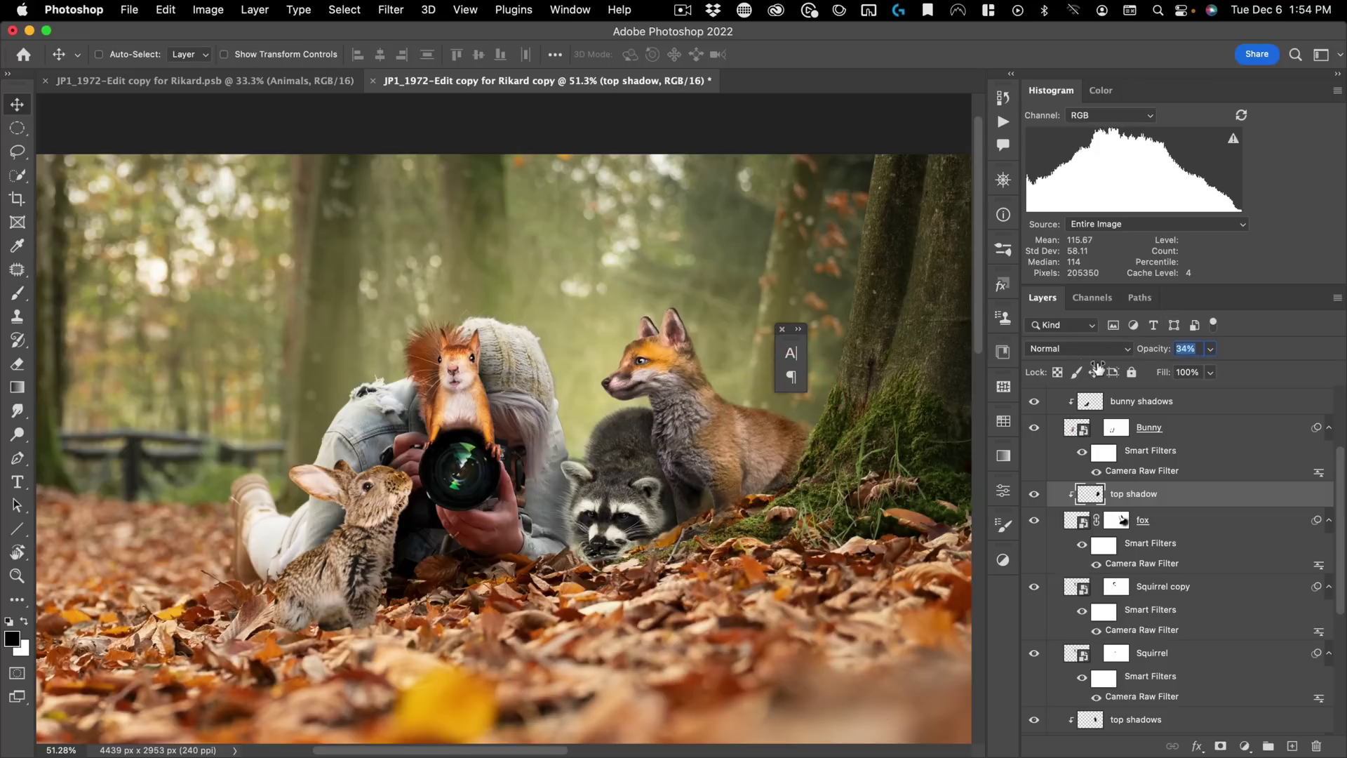
Step: Add a layer named "eye enhancement" above the bunny shadows layer in the Animals group
left_click_drag(929, 472, 639, 542)
left_click_drag(798, 556, 767, 526)
left_click_drag(772, 512, 781, 539)
left_click_drag(653, 519, 737, 372)
left_click_drag(647, 424, 670, 285)
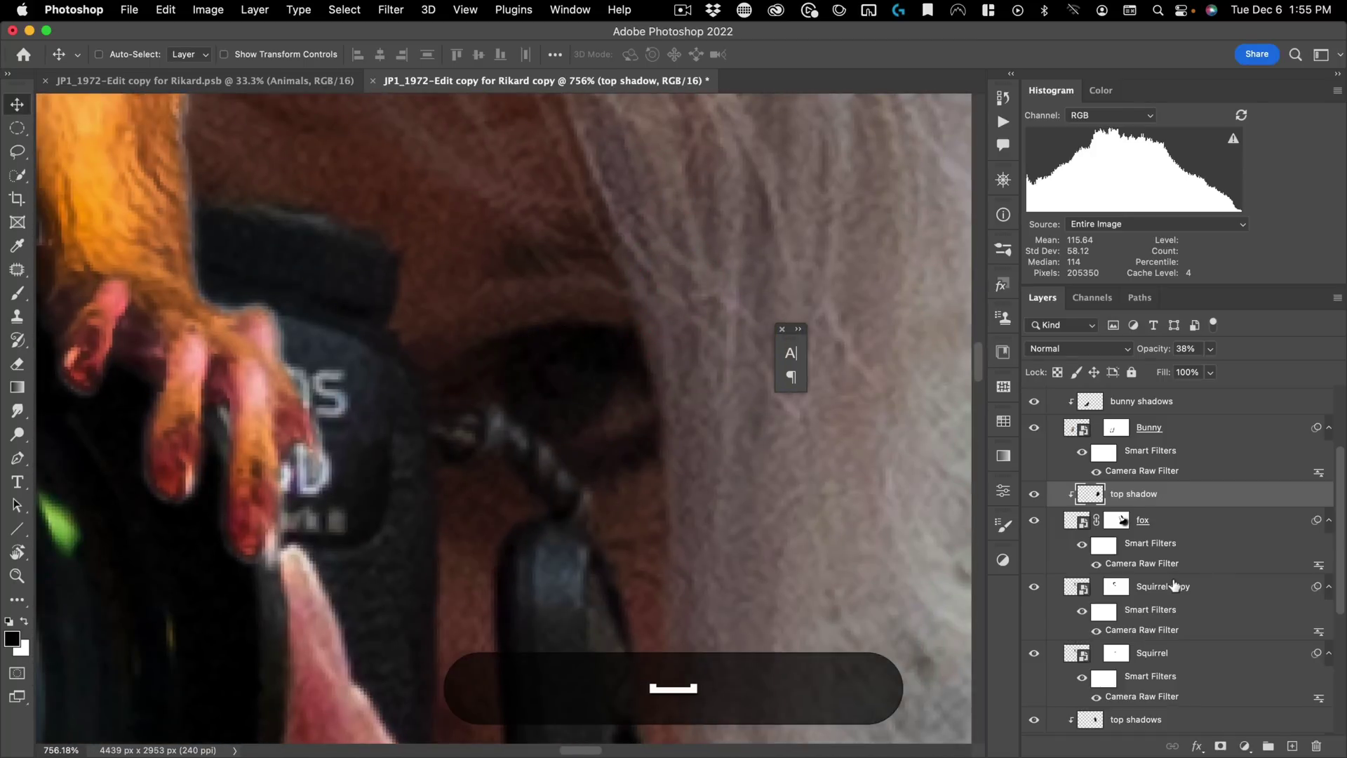
scroll(1161, 579, "up", 4)
left_click(1167, 528)
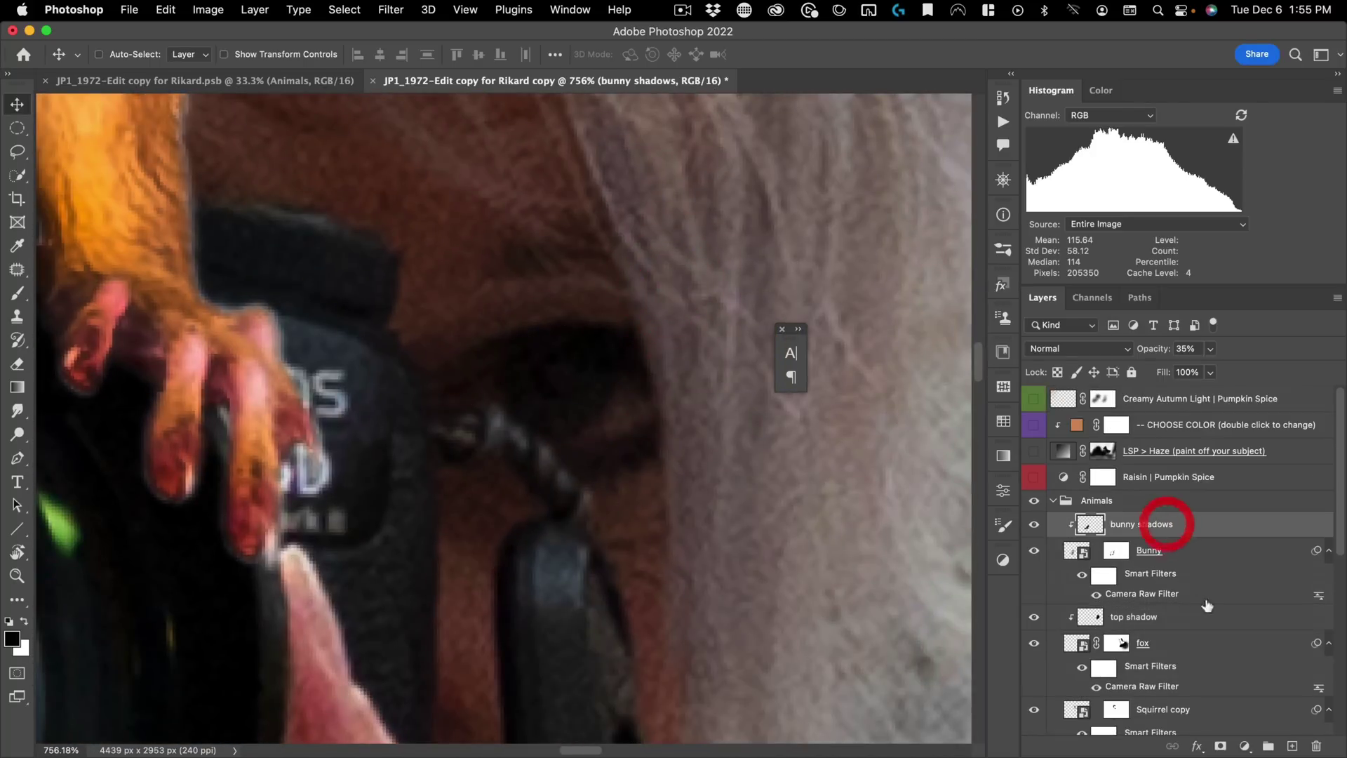
left_click(18, 151)
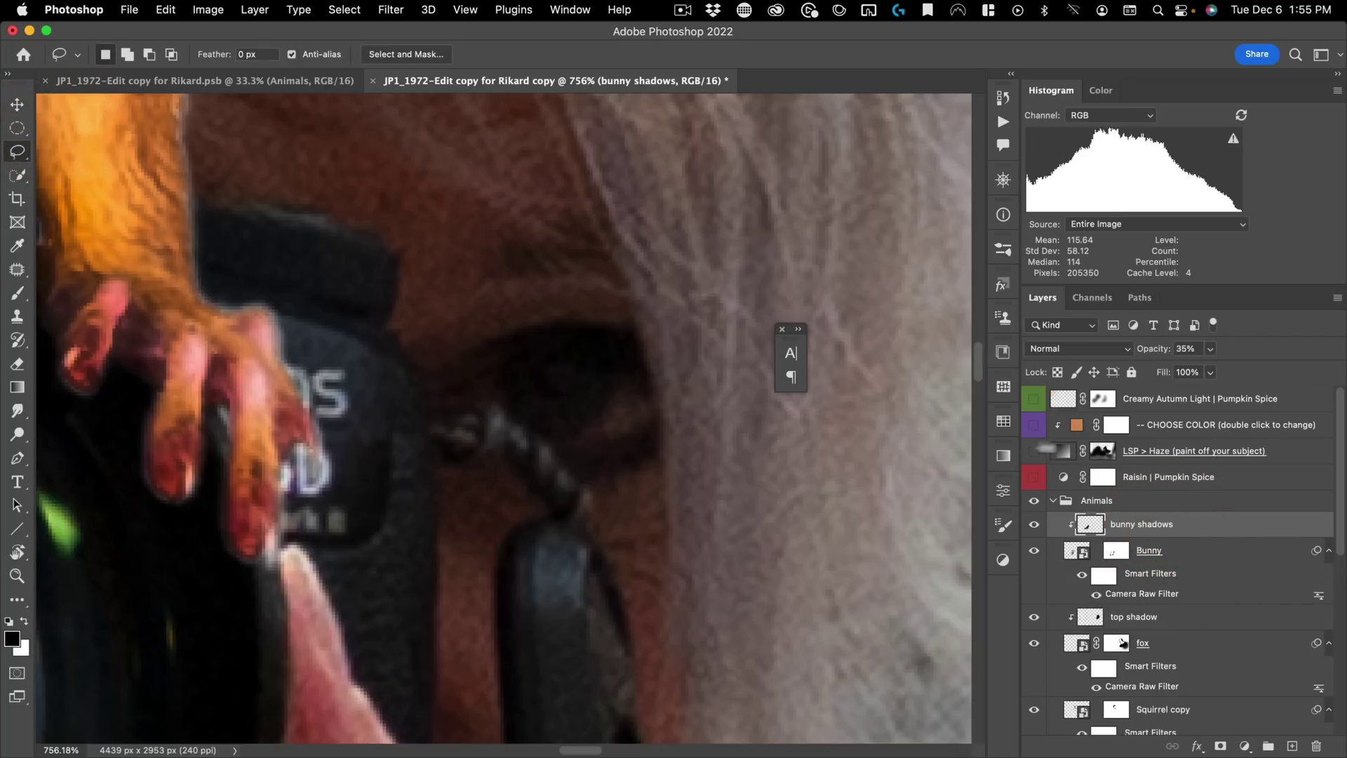
left_click(1292, 747)
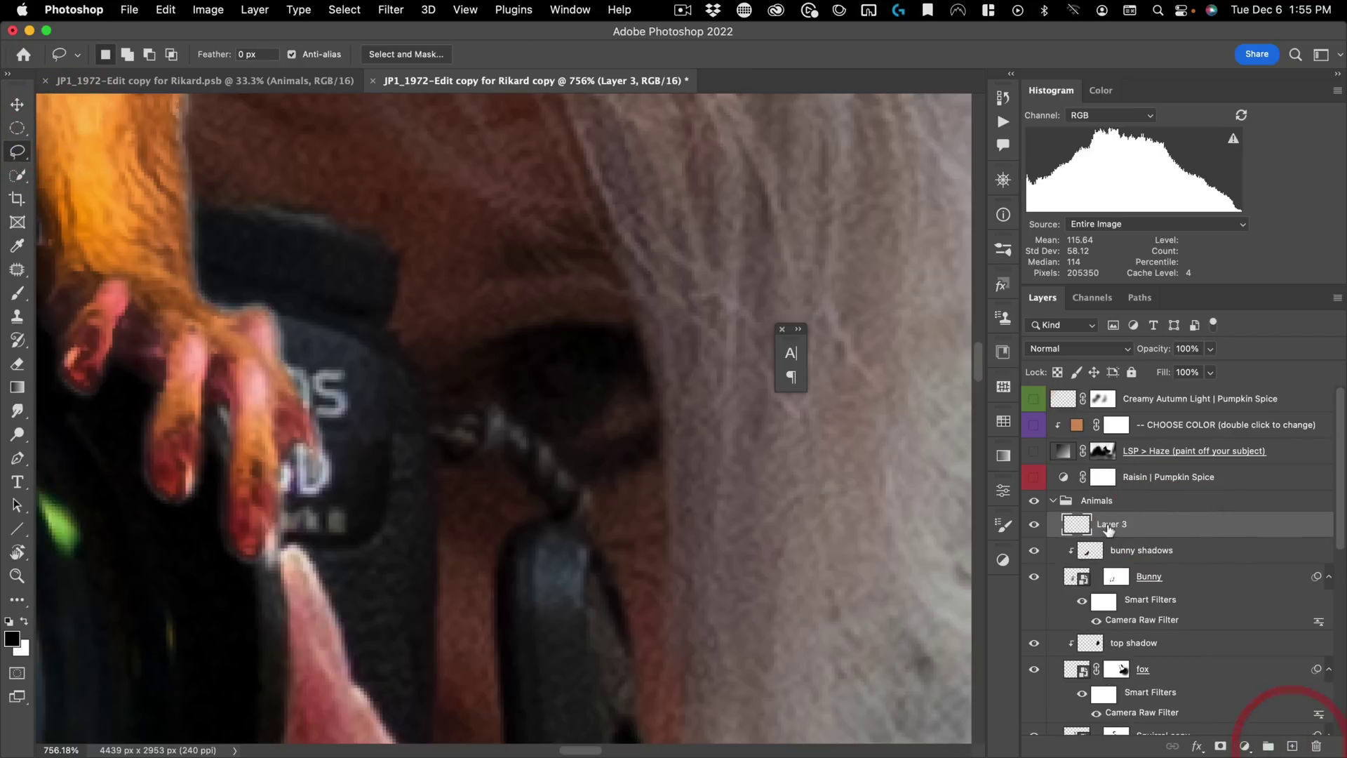
type("eye enh")
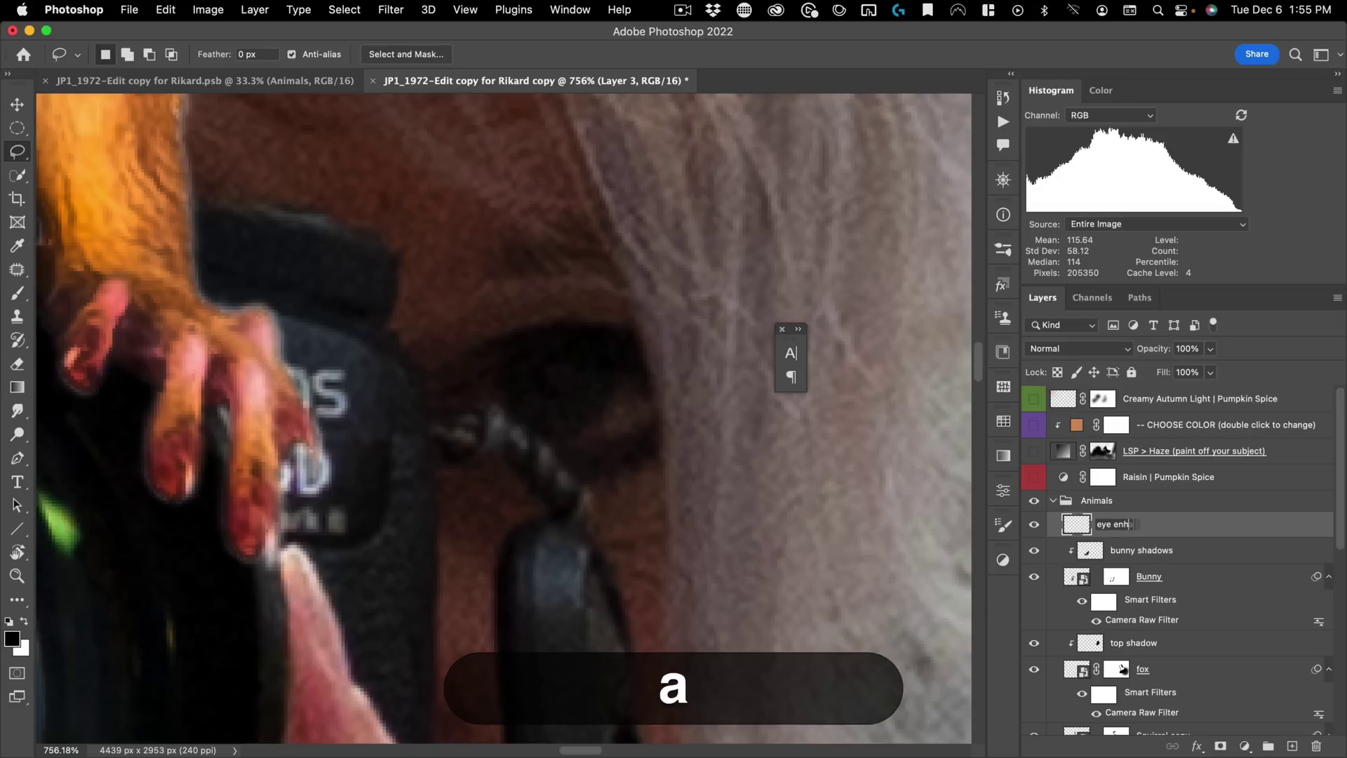
type("ancement")
key("Return")
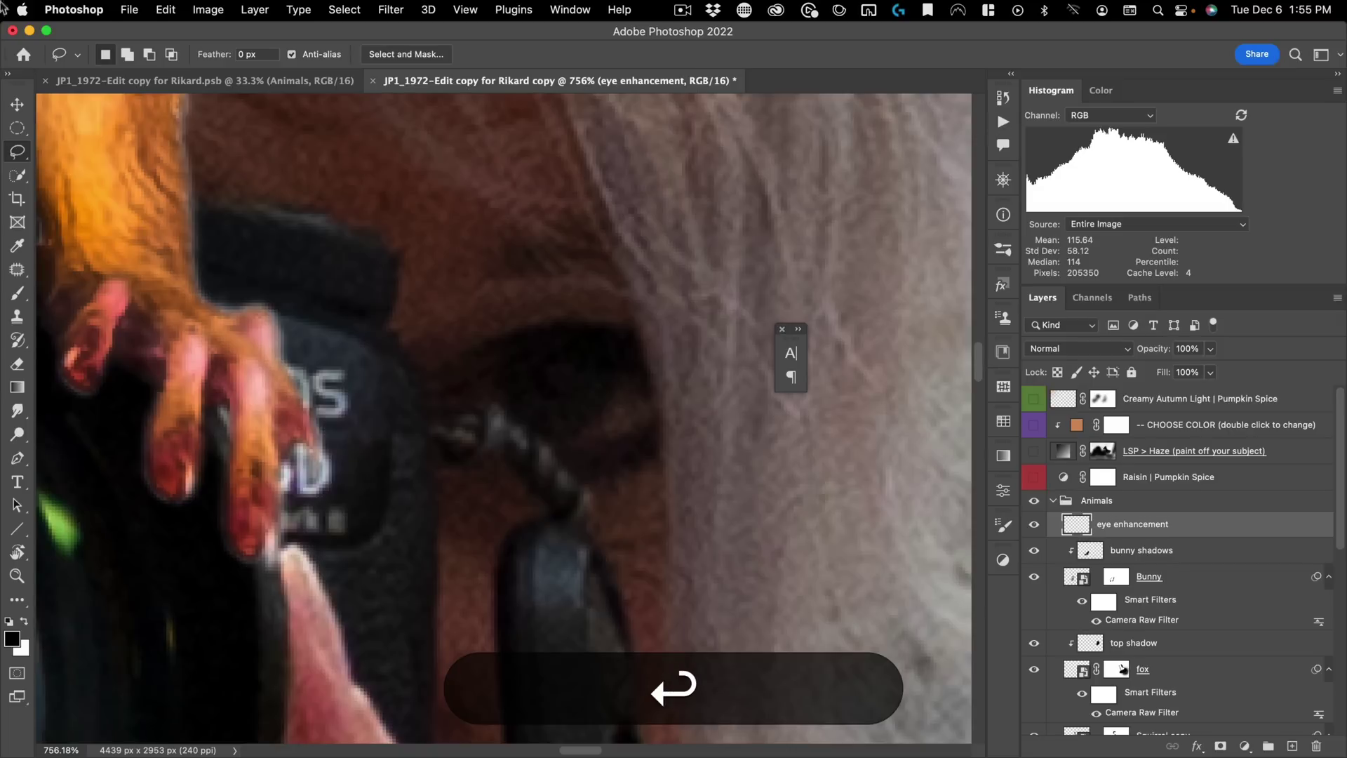
Step: Dab a soft white brush spot over the photographer's eye and set the eye enhancement layer to Overlay
key("b")
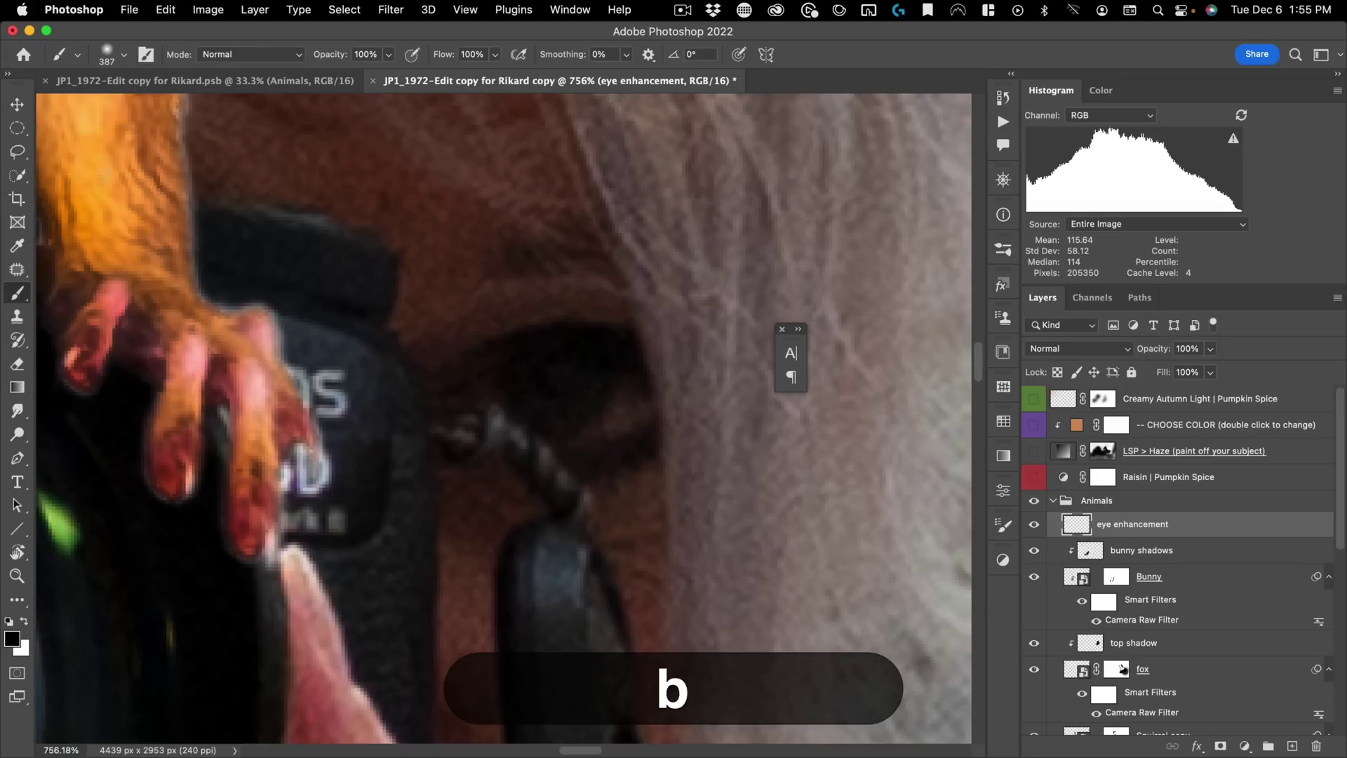
left_click_drag(400, 350, 201, 402)
left_click_drag(605, 309, 202, 350)
mouse_move(621, 359)
left_mouse_down()
mouse_move(388, 406)
mouse_move(588, 345)
mouse_move(559, 382)
left_mouse_up()
key("x")
key("x")
left_click(562, 404)
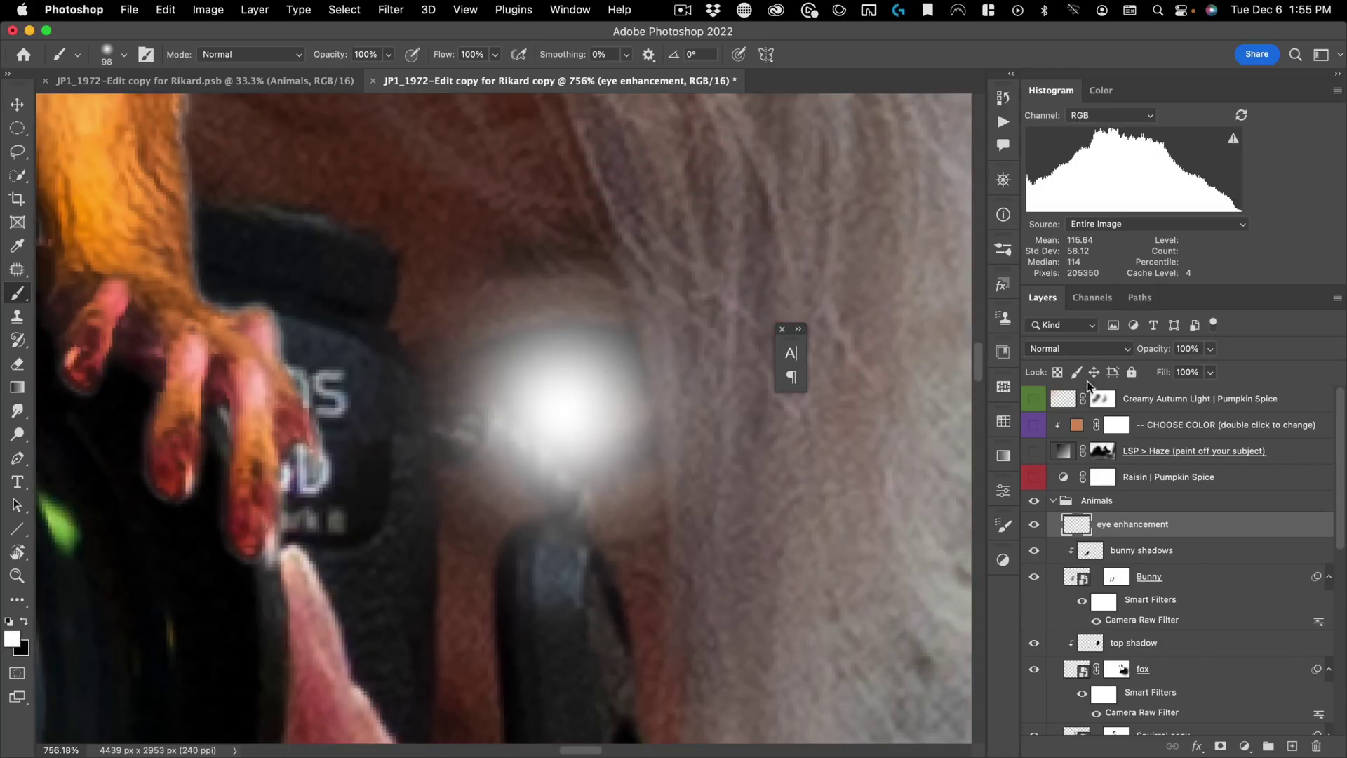
left_click(1083, 348)
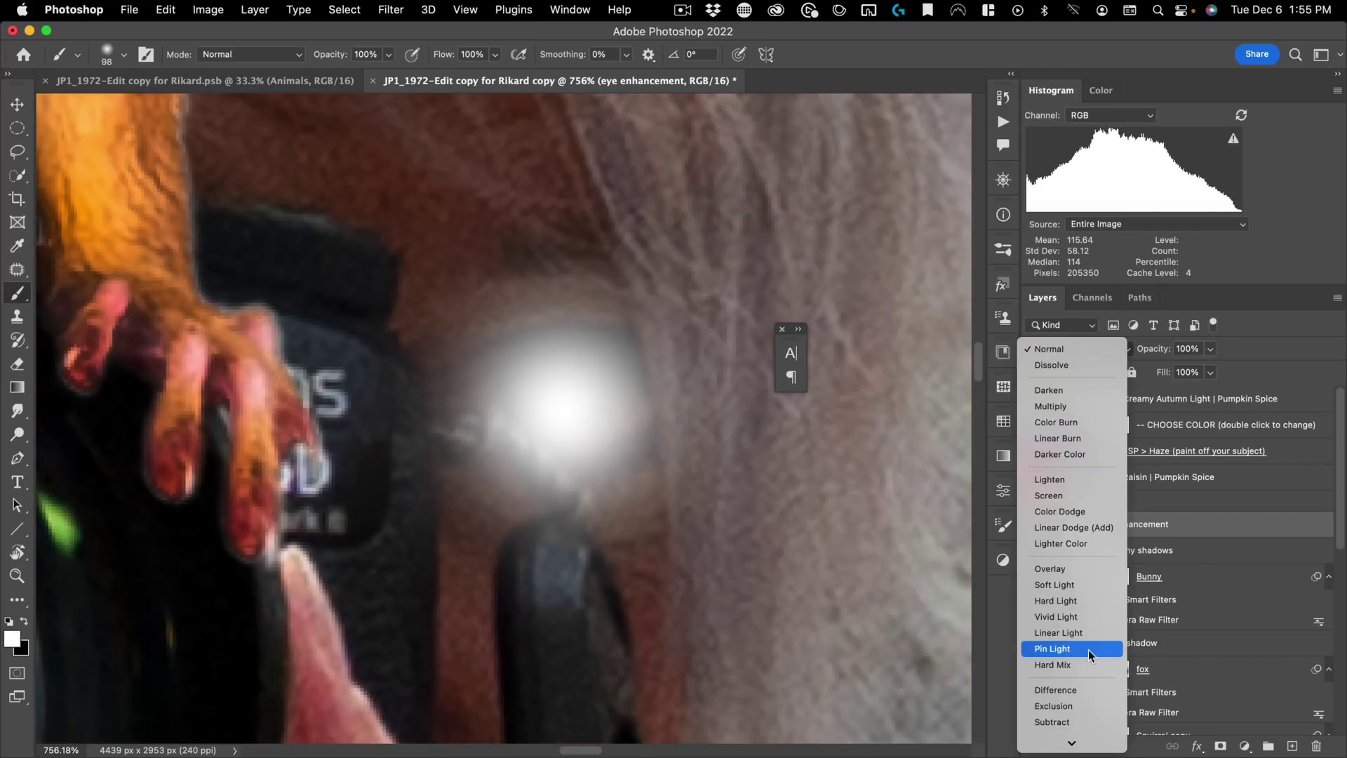
left_click(1074, 570)
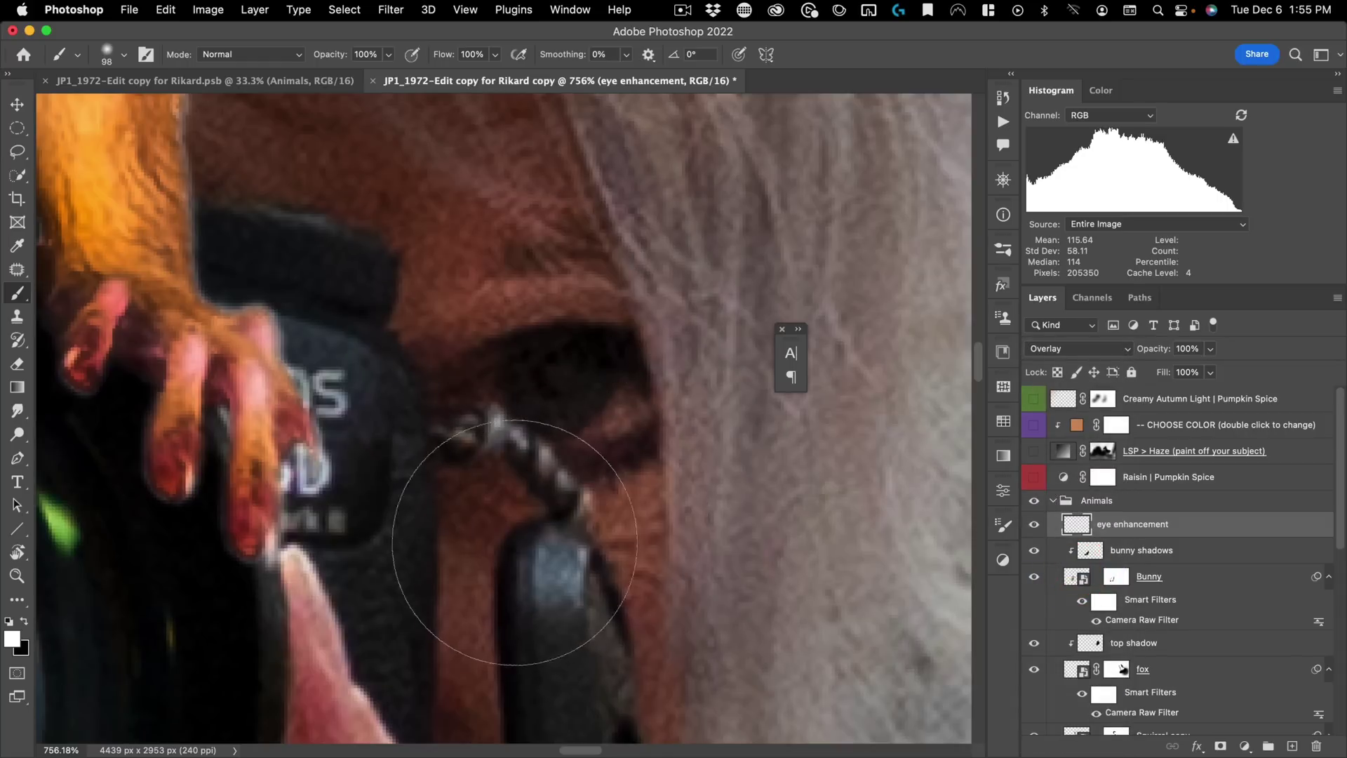
Step: Brighten the photographer's face and hair with soft white brush strokes on the eye enhancement layer
left_click_drag(573, 371, 472, 445)
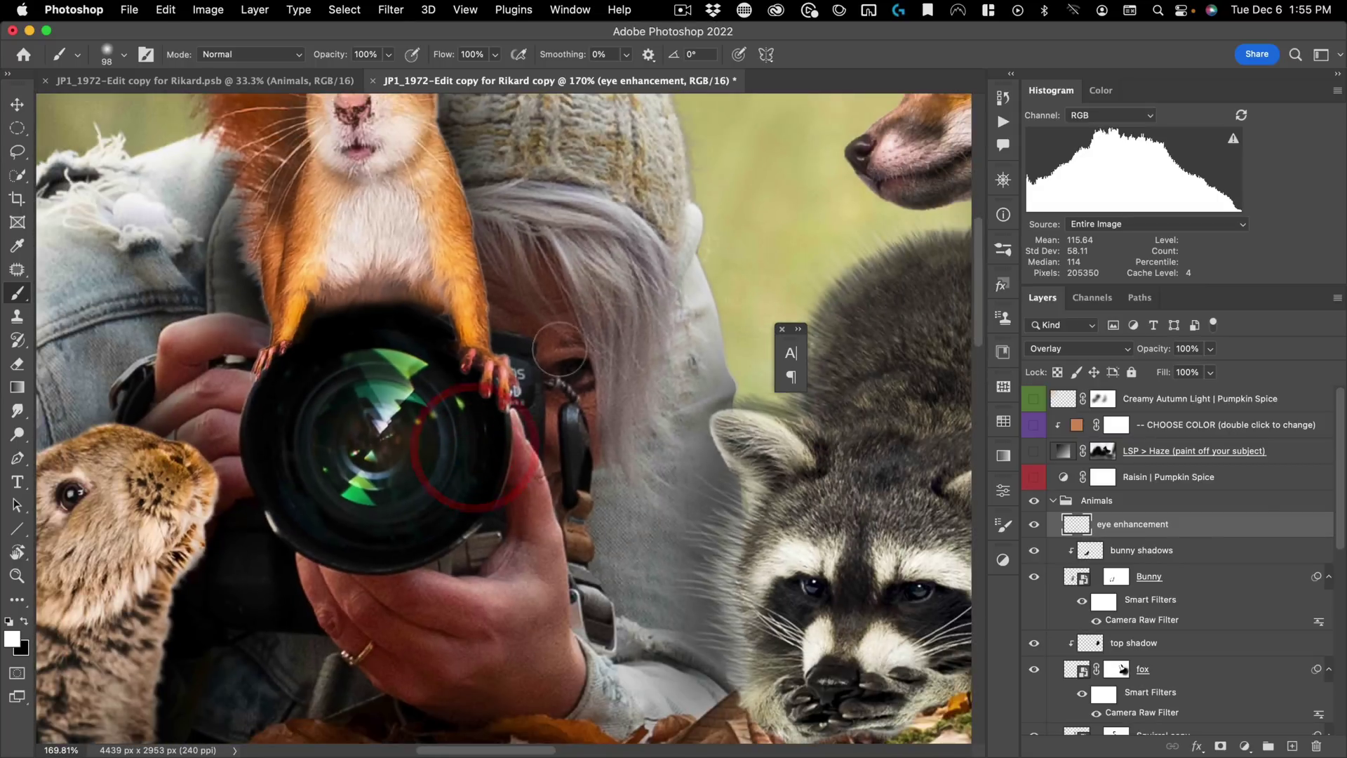
mouse_move(549, 322)
left_mouse_down()
mouse_move(507, 325)
mouse_move(517, 261)
mouse_move(551, 388)
left_mouse_up()
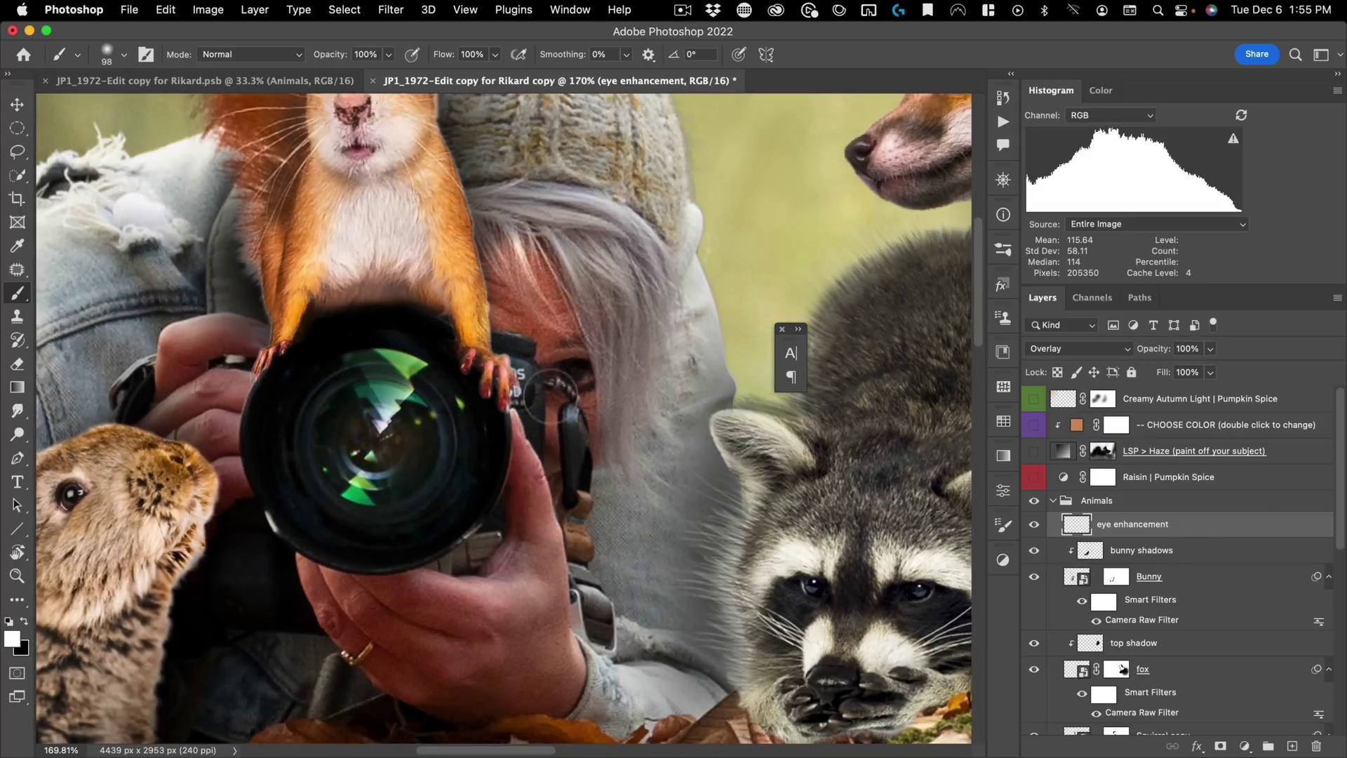
mouse_move(502, 203)
left_mouse_down()
mouse_move(604, 225)
mouse_move(622, 283)
mouse_move(618, 351)
mouse_move(590, 365)
mouse_move(589, 394)
mouse_move(638, 276)
mouse_move(617, 260)
mouse_move(579, 461)
left_mouse_up()
left_click(567, 485)
left_click(541, 389)
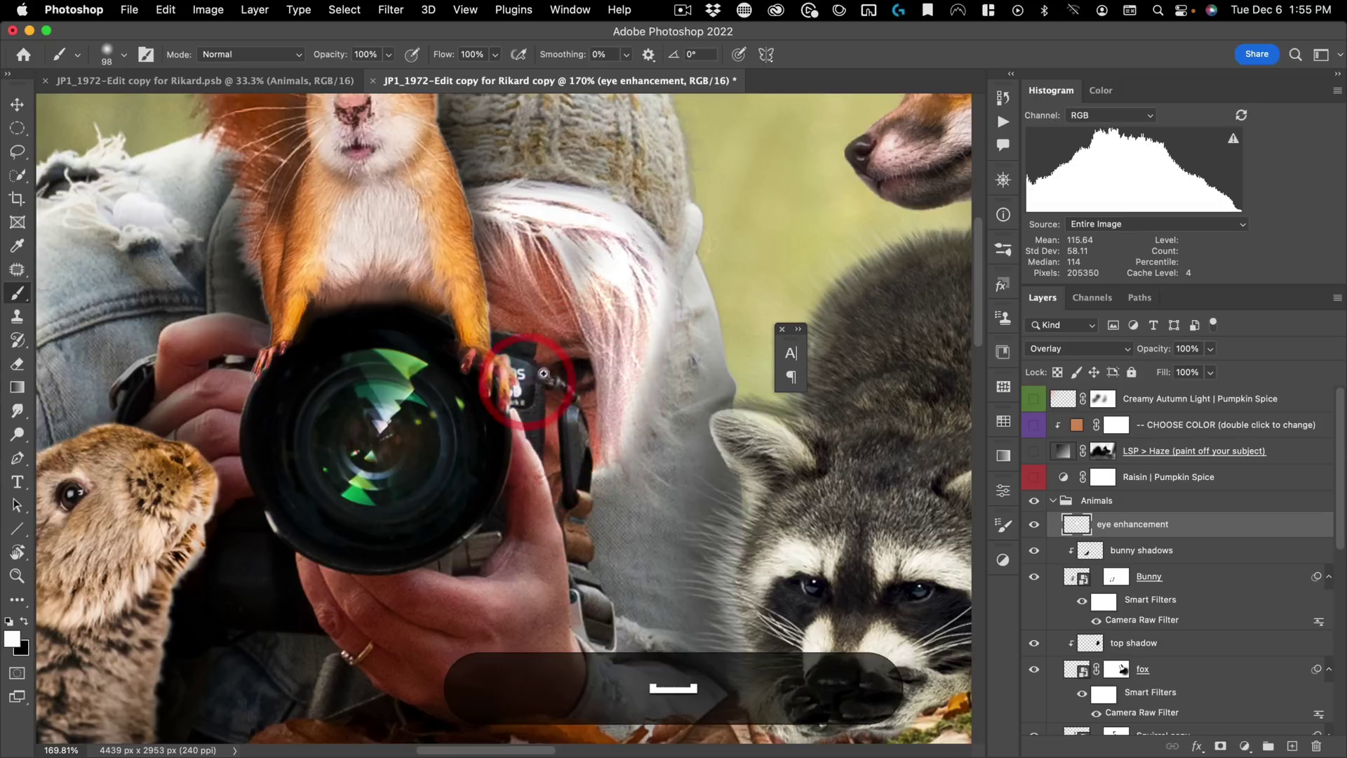
key("super+space")
left_click_drag(544, 381, 573, 336)
left_click(592, 593)
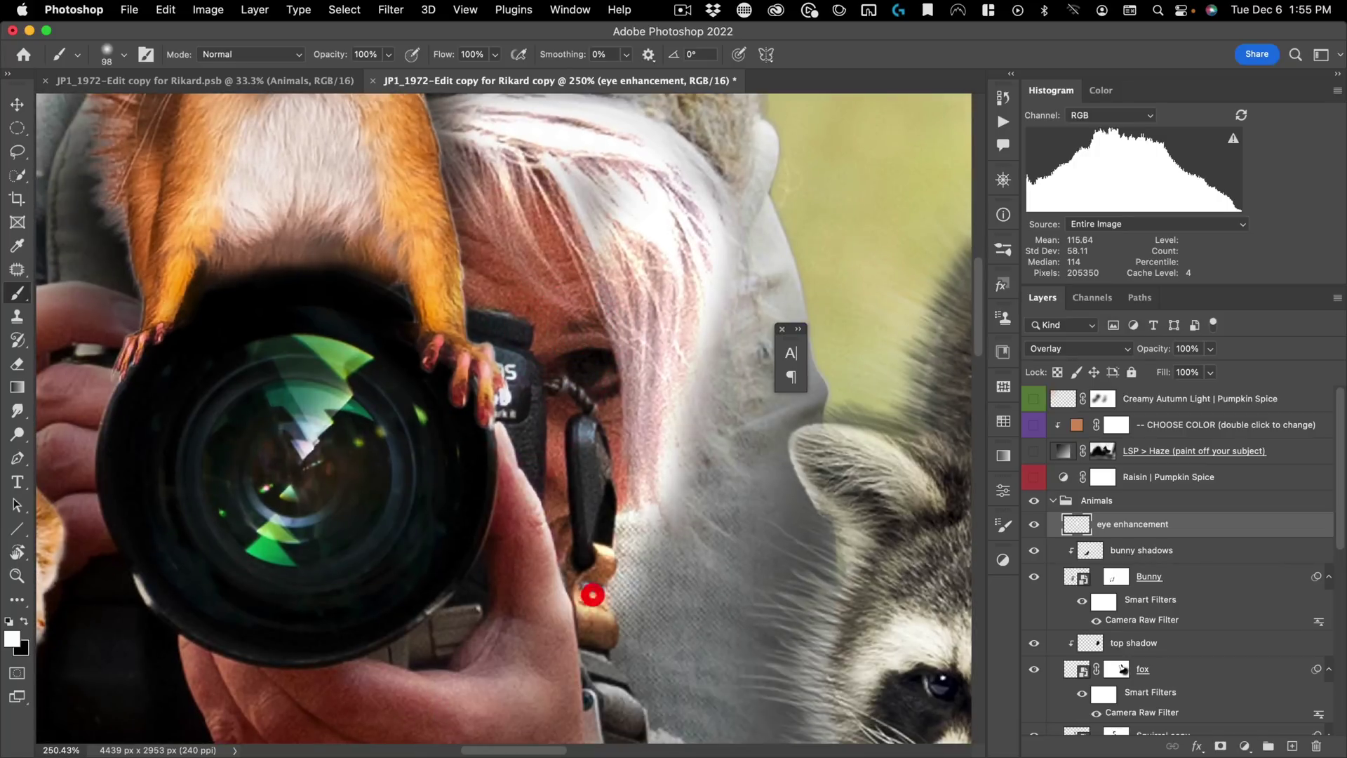
Step: Lower the eye enhancement layer's opacity to 44% and erase the brightening that spills beyond the photographer's hair
key("v")
left_click_drag(1157, 354, 1095, 365)
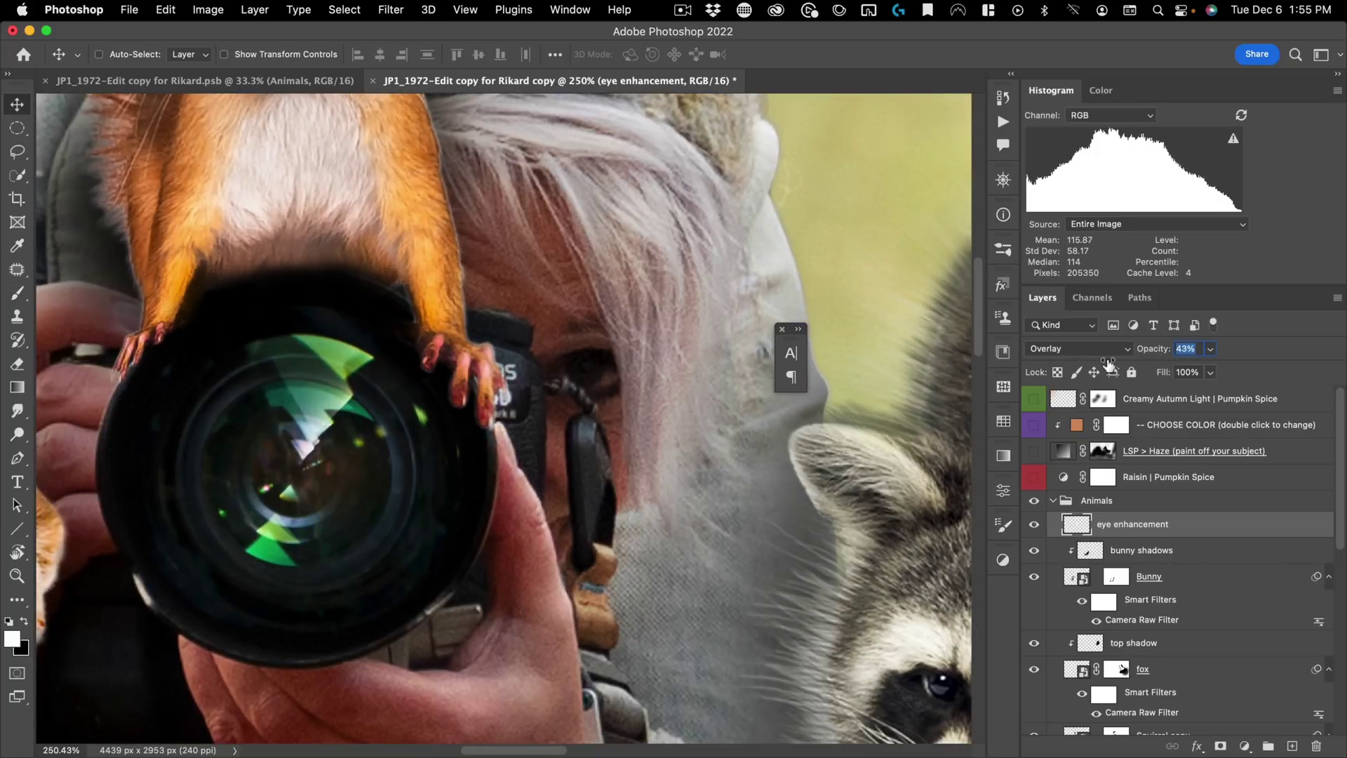
key("e")
mouse_move(783, 500)
left_mouse_down()
mouse_move(754, 287)
mouse_move(788, 190)
mouse_move(800, 268)
mouse_move(716, 354)
left_mouse_up()
Step: Select a small patch of the photographer's dark iris with the Lasso tool
key("super+space")
left_click_drag(728, 463, 862, 378)
key("space")
left_click_drag(469, 207, 545, 331)
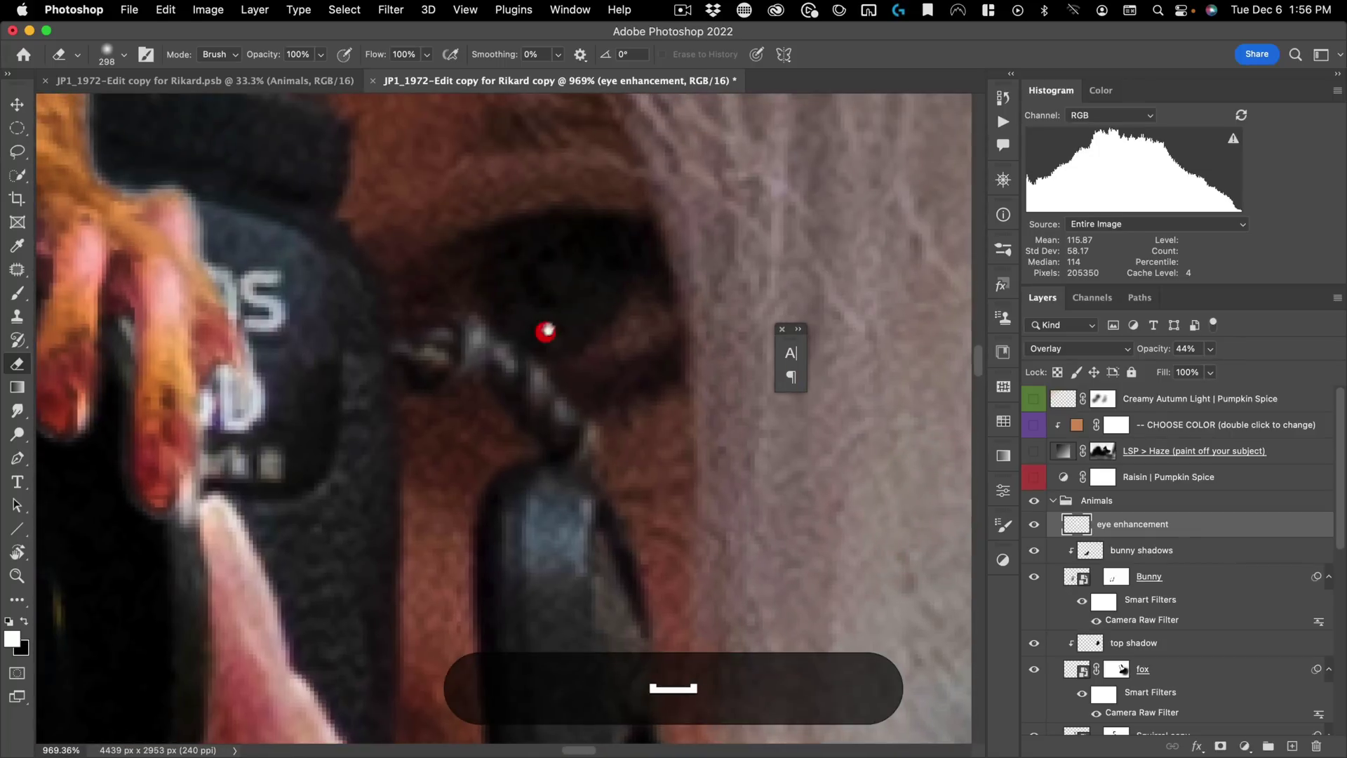
left_click(17, 151)
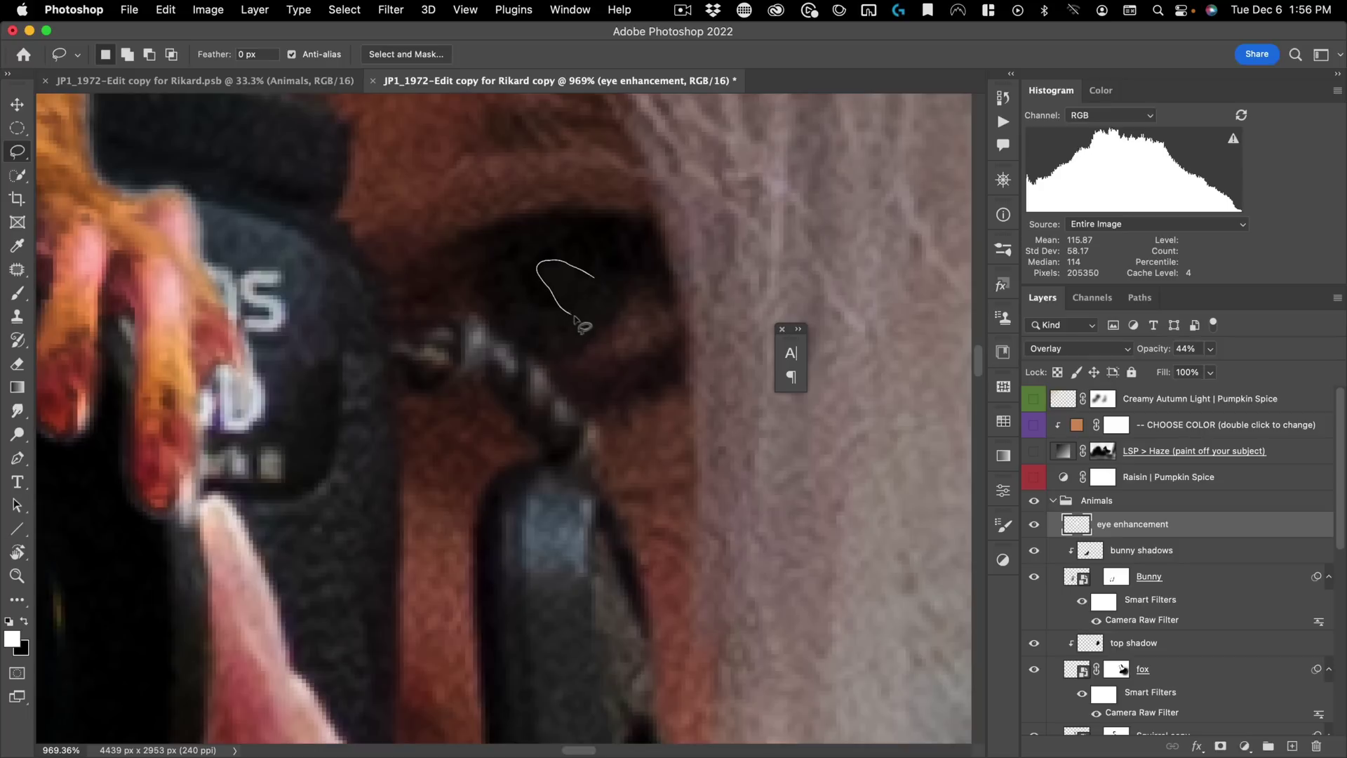
left_click_drag(604, 316, 601, 288)
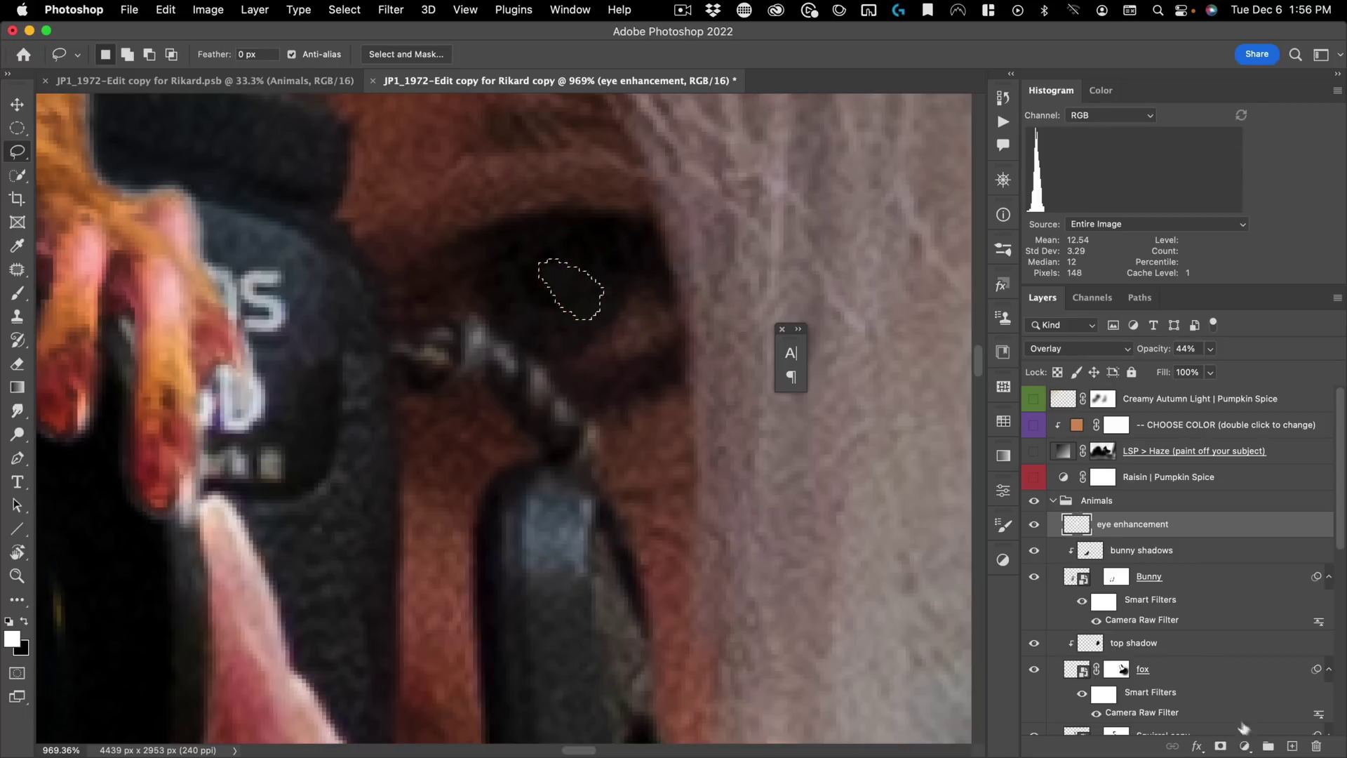
Step: Paint the selected iris patch on a new layer with a reddish-brown sampled beside the eye, and clear the selection
left_click(1294, 748)
key("b")
key("alt+b")
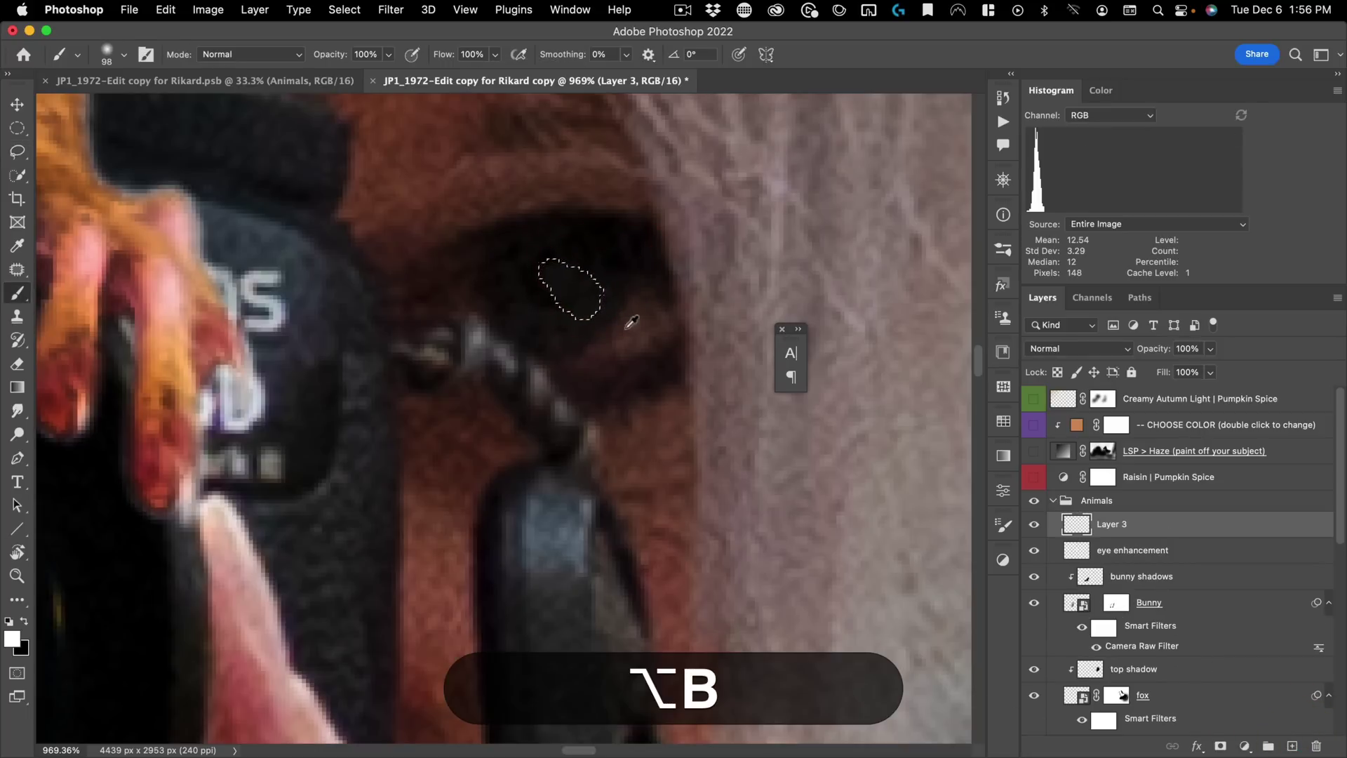
left_click(643, 318, "alt")
left_click(469, 249)
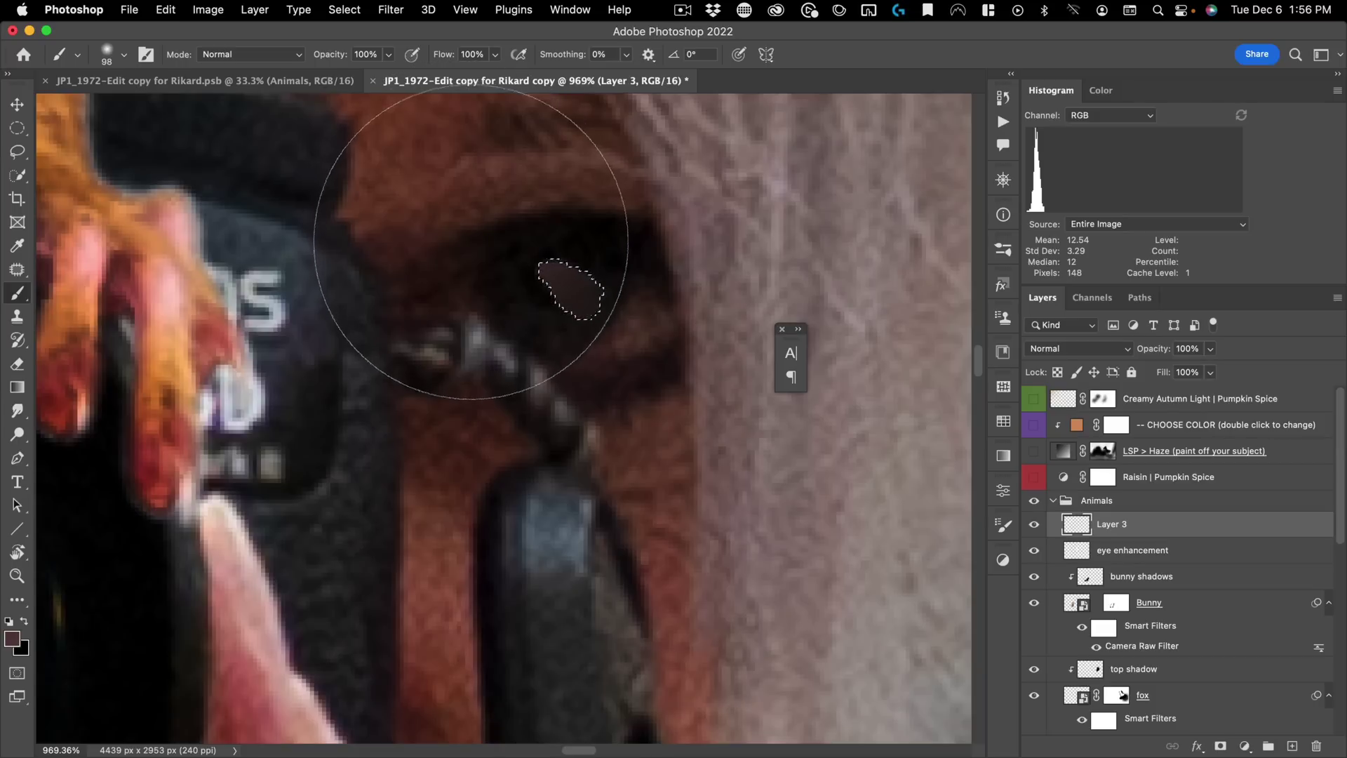
key("super+d")
Step: Set the iris highlight layer's blend mode to Screen and lower its opacity to about 30%
key("v")
left_click(1052, 349)
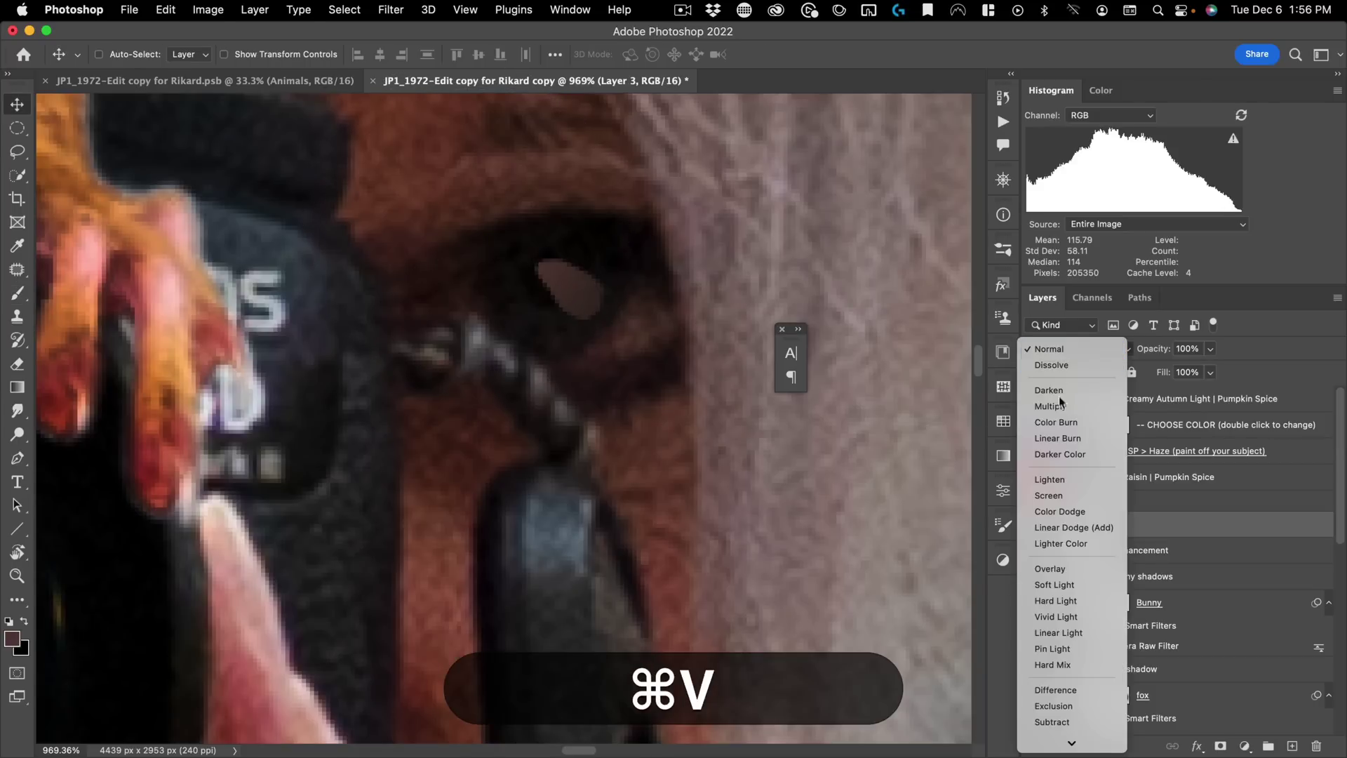
left_click(1055, 496)
key("super+0")
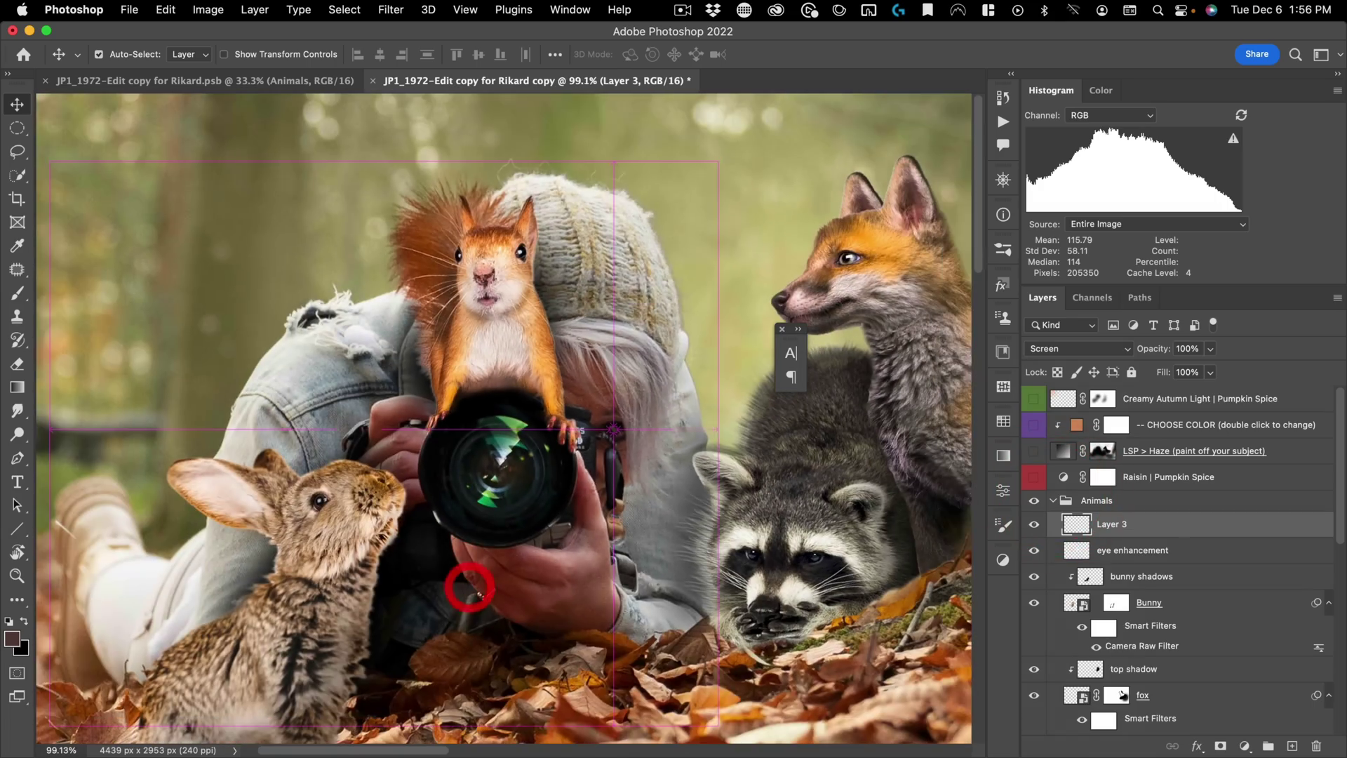
left_click_drag(601, 457, 704, 367)
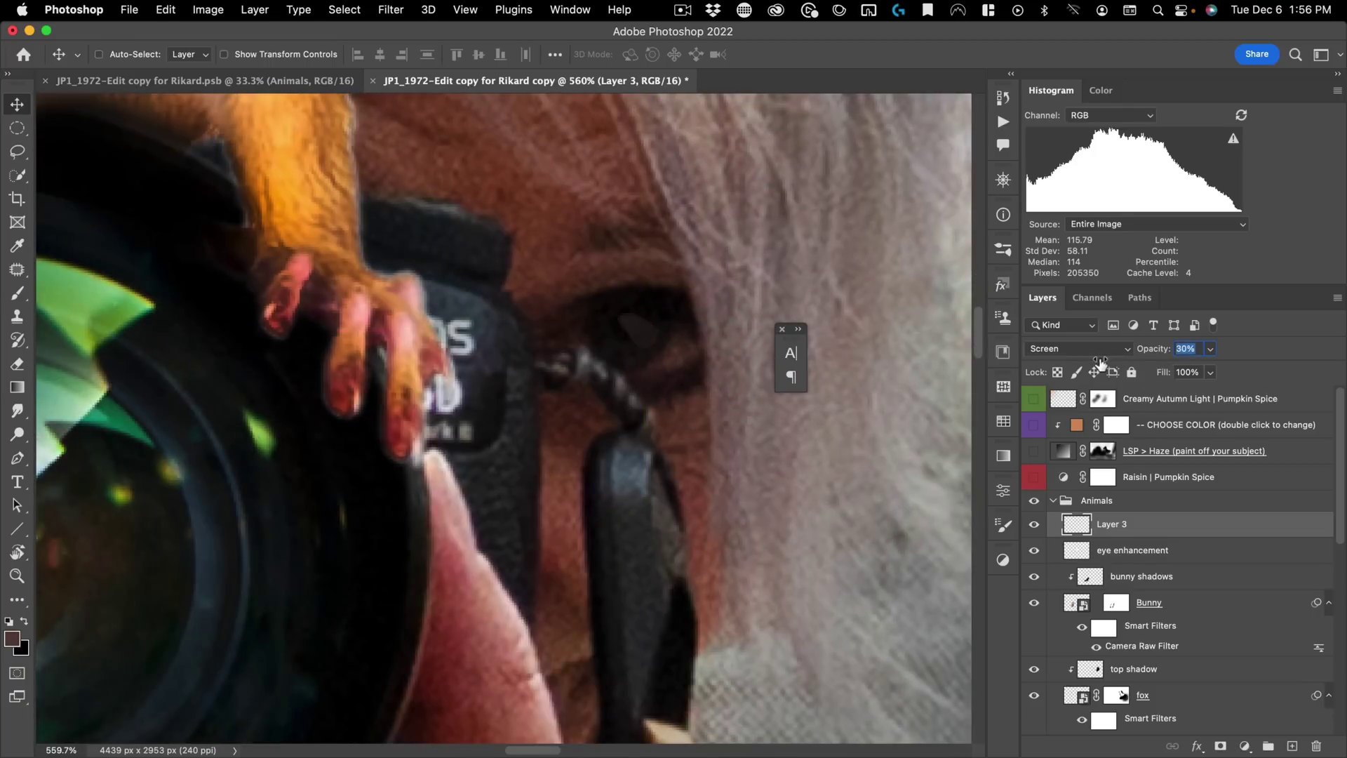
left_click(1105, 362)
Step: Check the eye highlight in the wider image and set its layer's opacity to 56%
key("super+minus")
key("super+minus")
key("super+minus")
key("super+minus")
left_click_drag(639, 614, 635, 553)
left_click_drag(697, 474, 581, 449)
left_click_drag(1159, 351, 1180, 355)
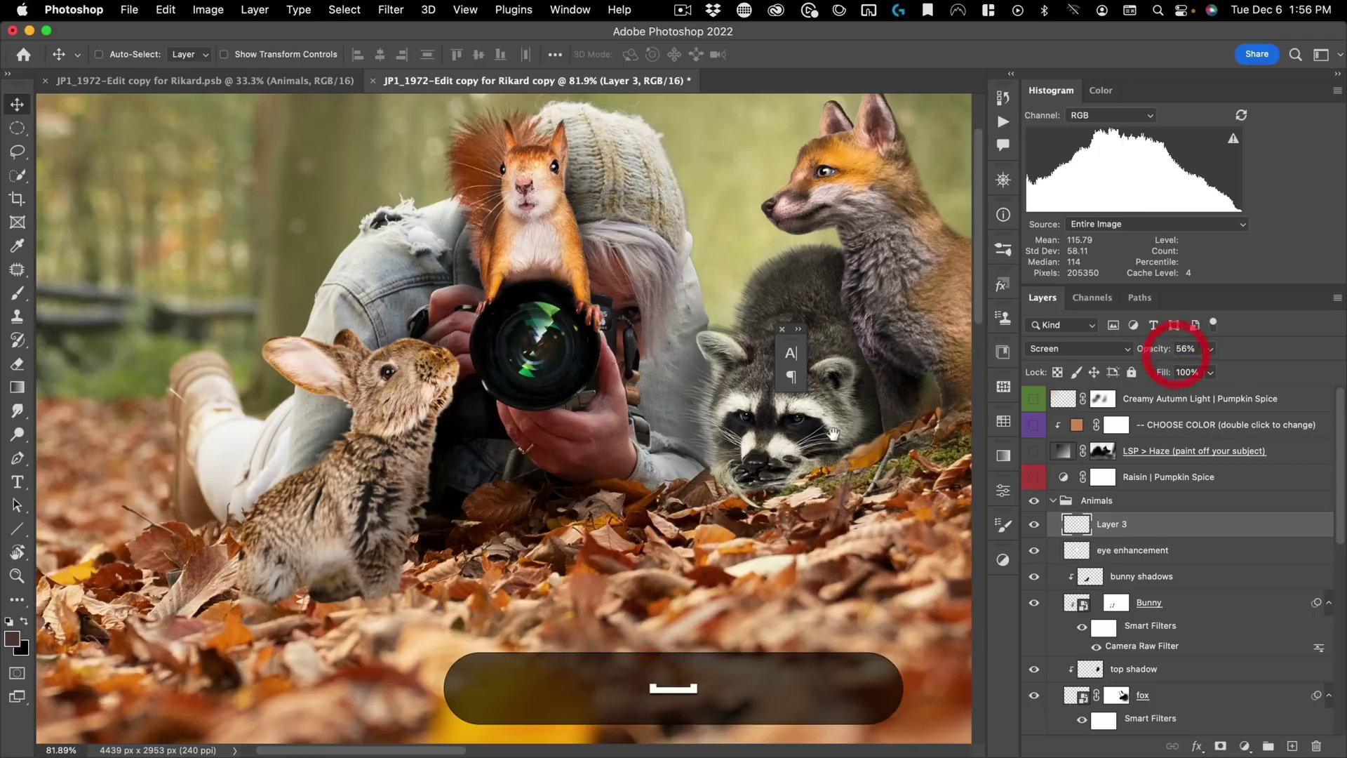
Step: Outline the fox's eye with a Lasso selection along the eyelid edges
left_click_drag(833, 435, 793, 469)
mouse_move(800, 201)
left_mouse_down()
mouse_move(909, 151)
mouse_move(787, 204)
mouse_move(508, 243)
mouse_move(533, 266)
left_mouse_up()
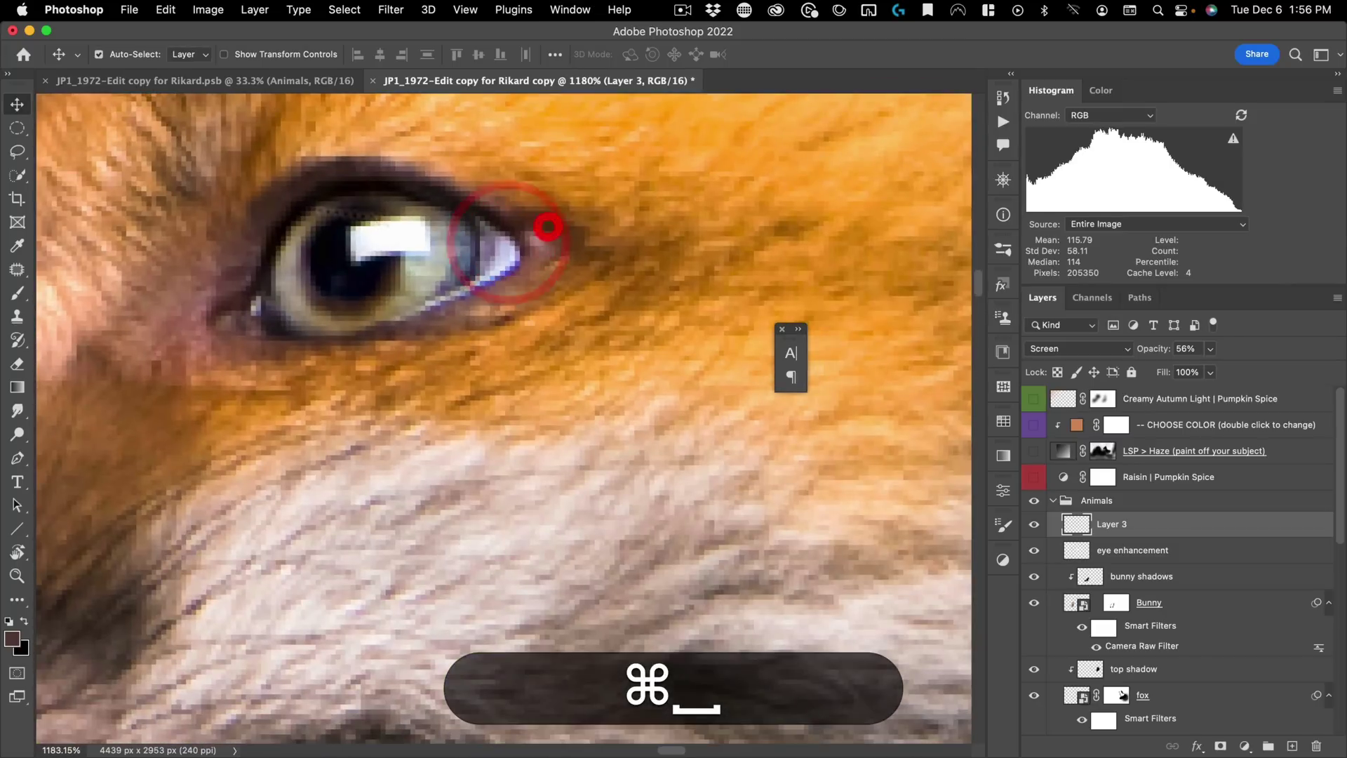
key("l")
left_click_drag(329, 190, 317, 196)
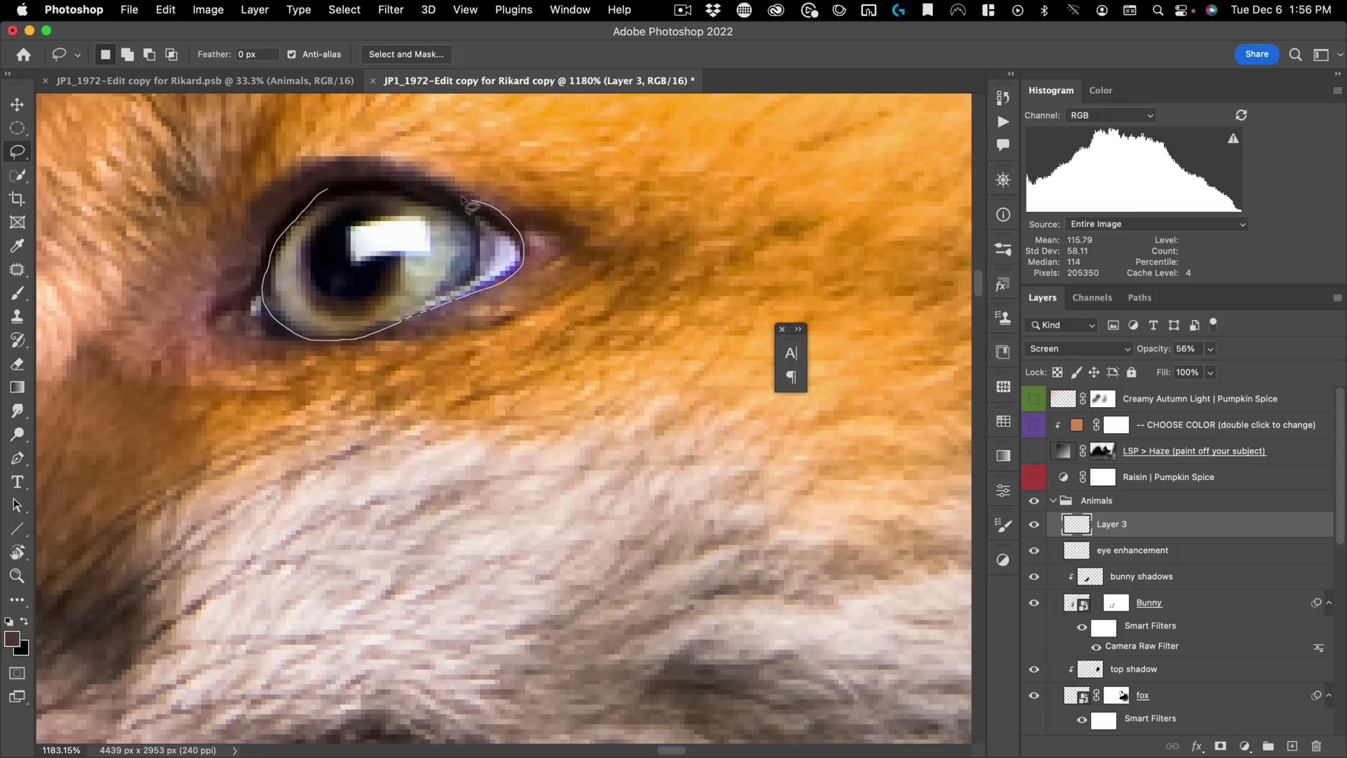
left_click_drag(344, 204, 343, 202)
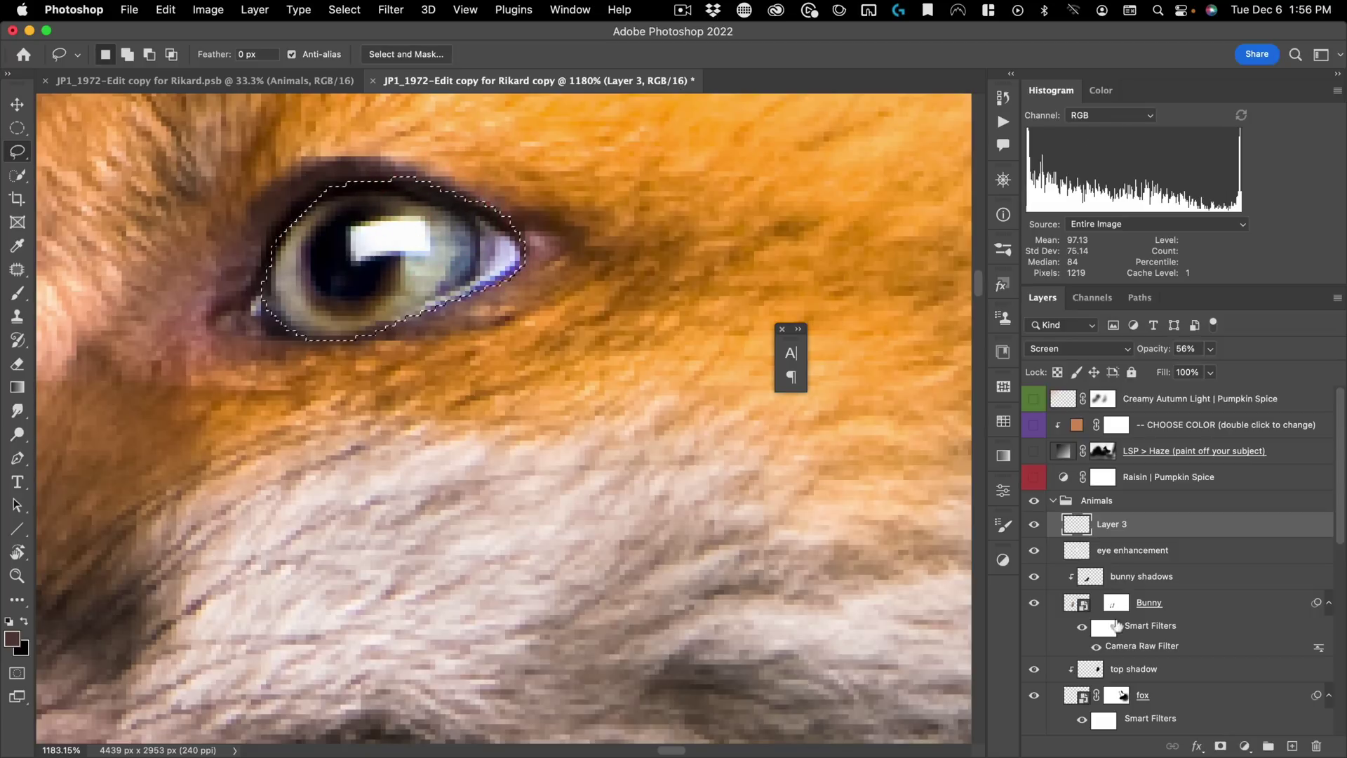
Step: Darken the selected fox eye with a Curves adjustment clipped to the fox layer, with a curve point at input 169, output 90
left_click(1167, 695)
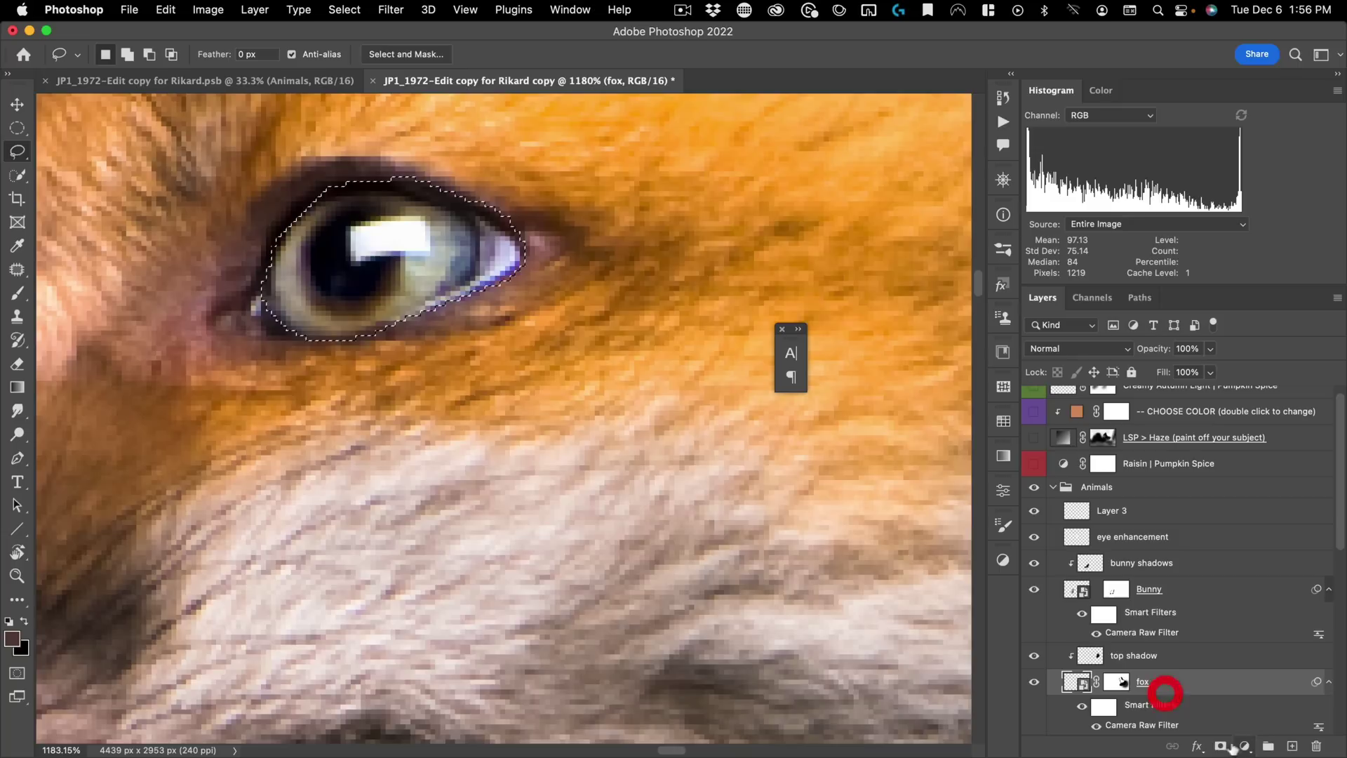
left_click(1245, 746)
left_click(1246, 461)
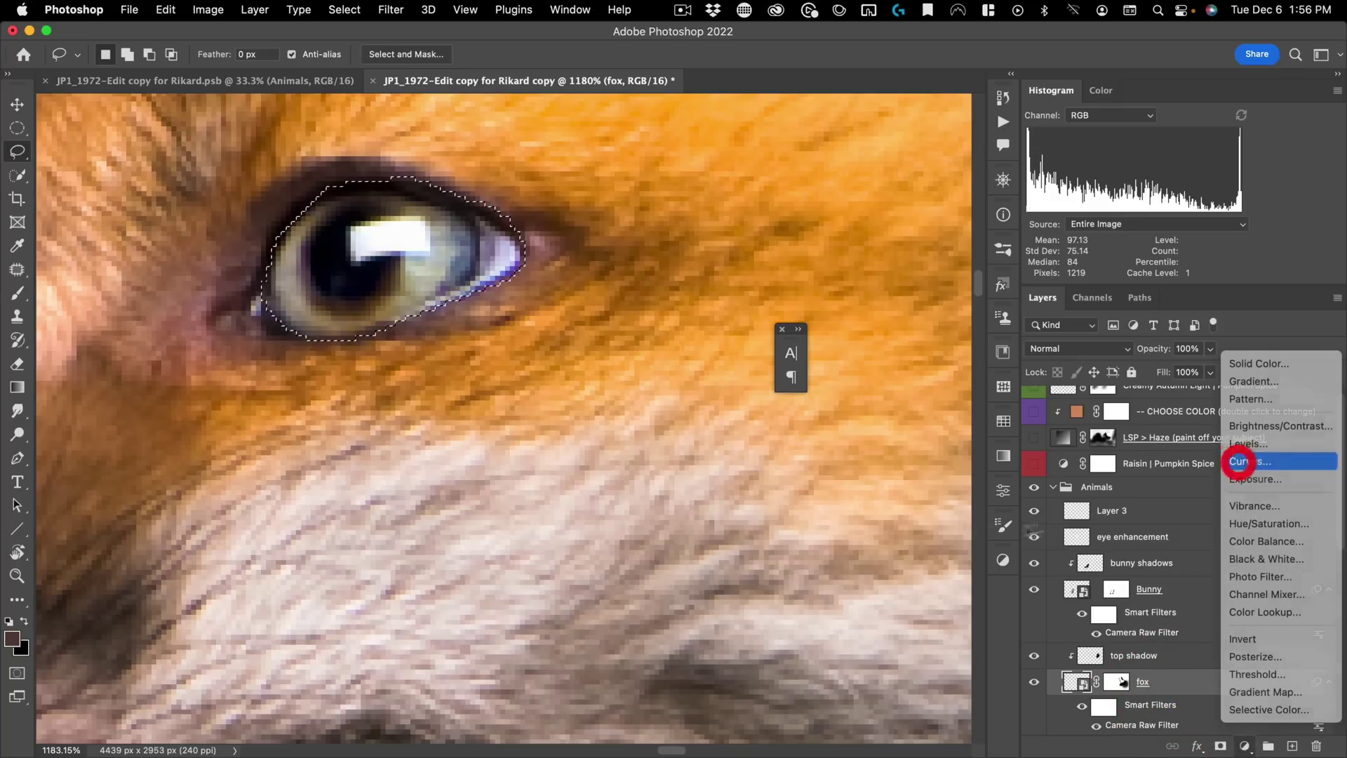
left_click_drag(799, 306, 831, 350)
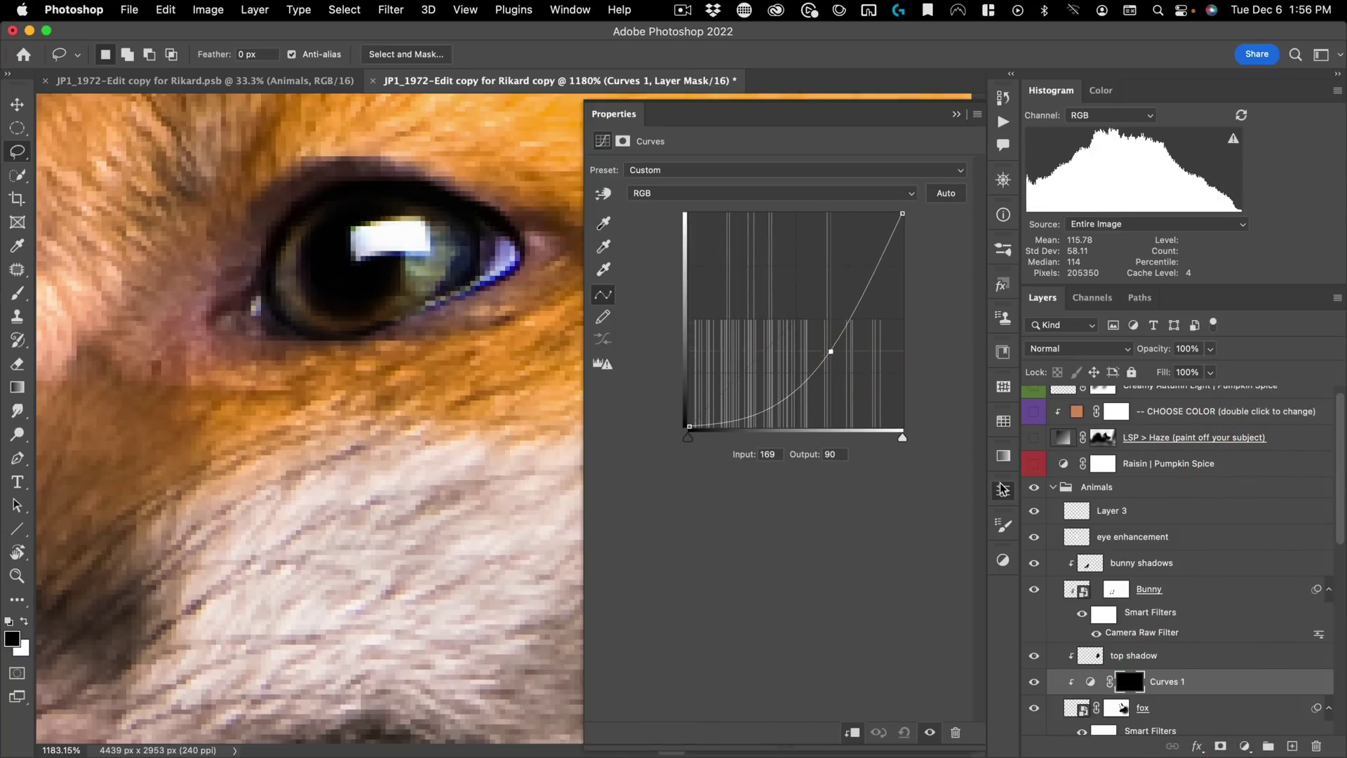
left_click(1004, 489)
Step: Dock the floating Character and Paragraph panels with the collapsed panels so they no longer cover the image
key("super+0")
left_click(461, 637)
left_click_drag(613, 568, 629, 423)
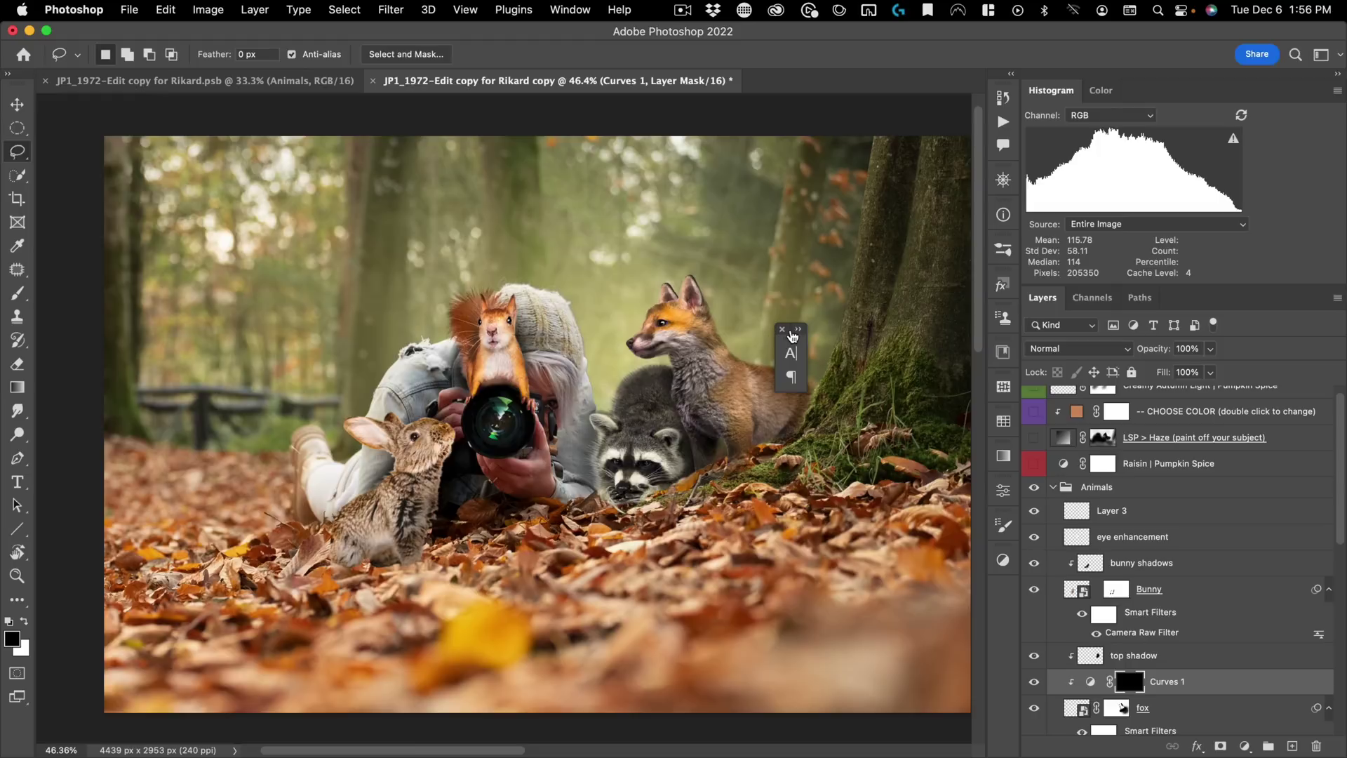
left_click_drag(787, 344, 993, 581)
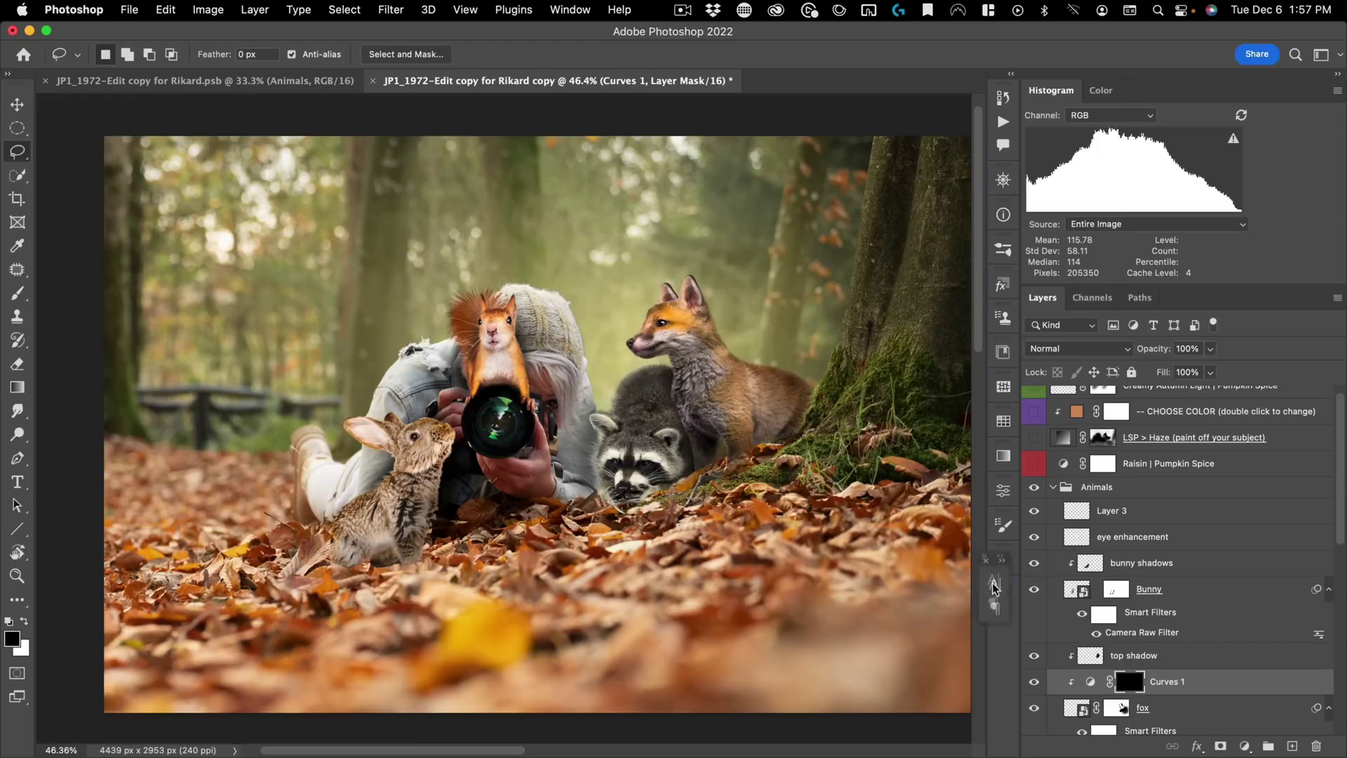
left_click_drag(663, 420, 660, 426)
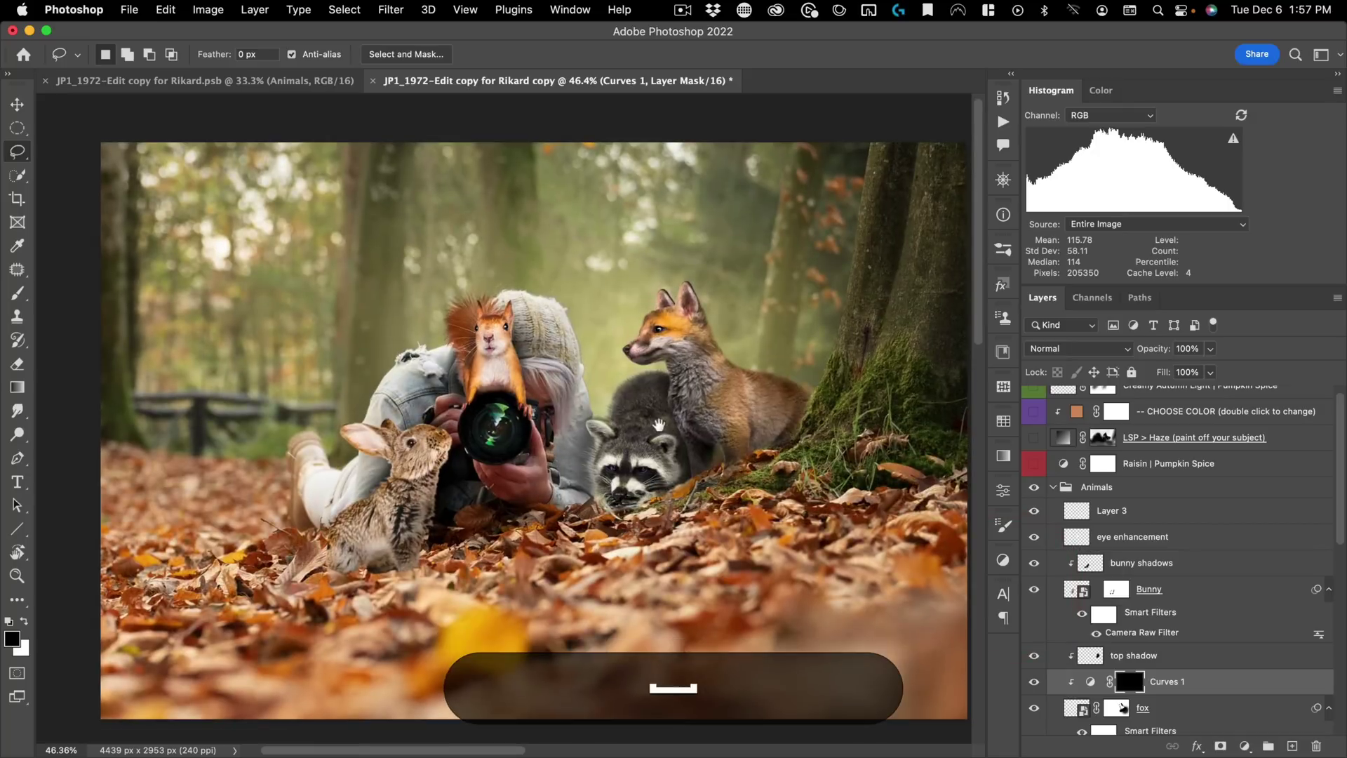
key("v")
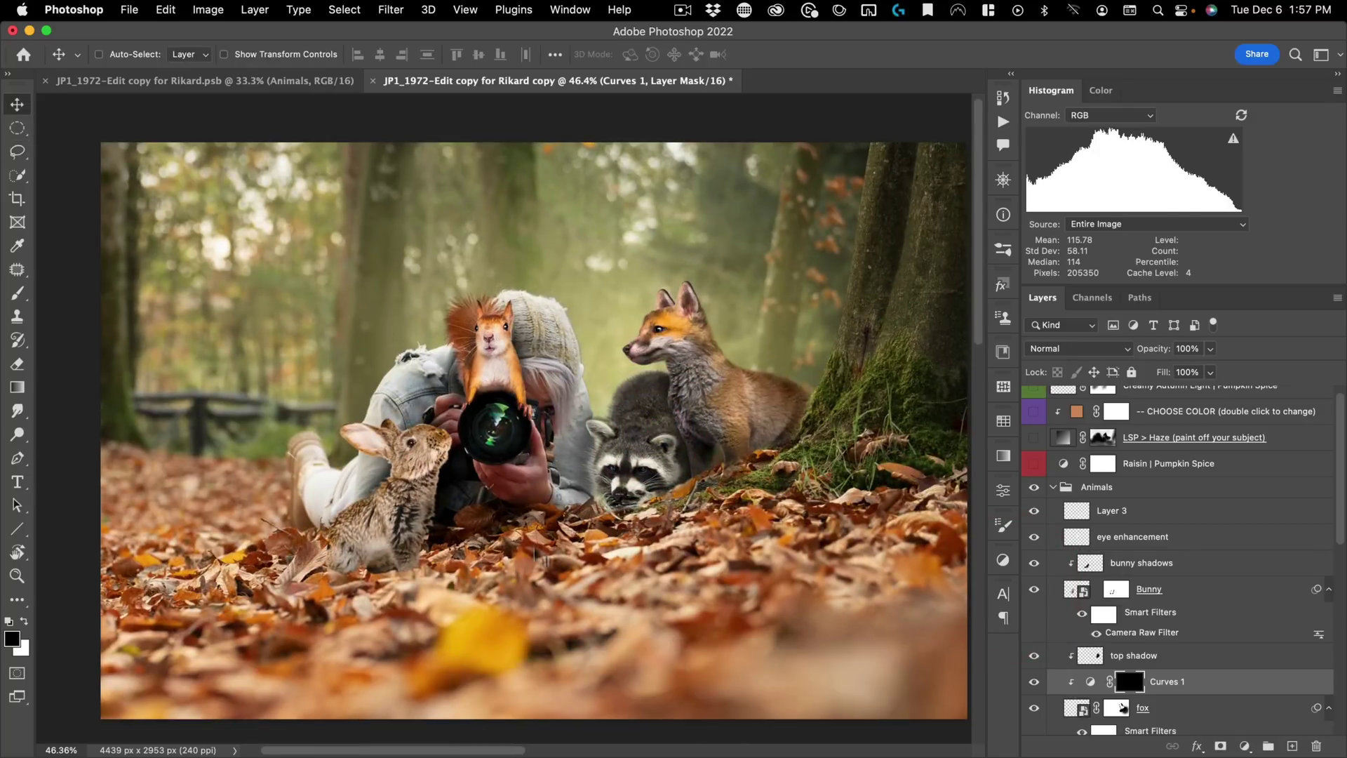
Step: Select the topmost layer, Creamy Autumn Light, and draw a large elliptical selection around the photographer and the animals
scroll(1041, 514, "up", 1)
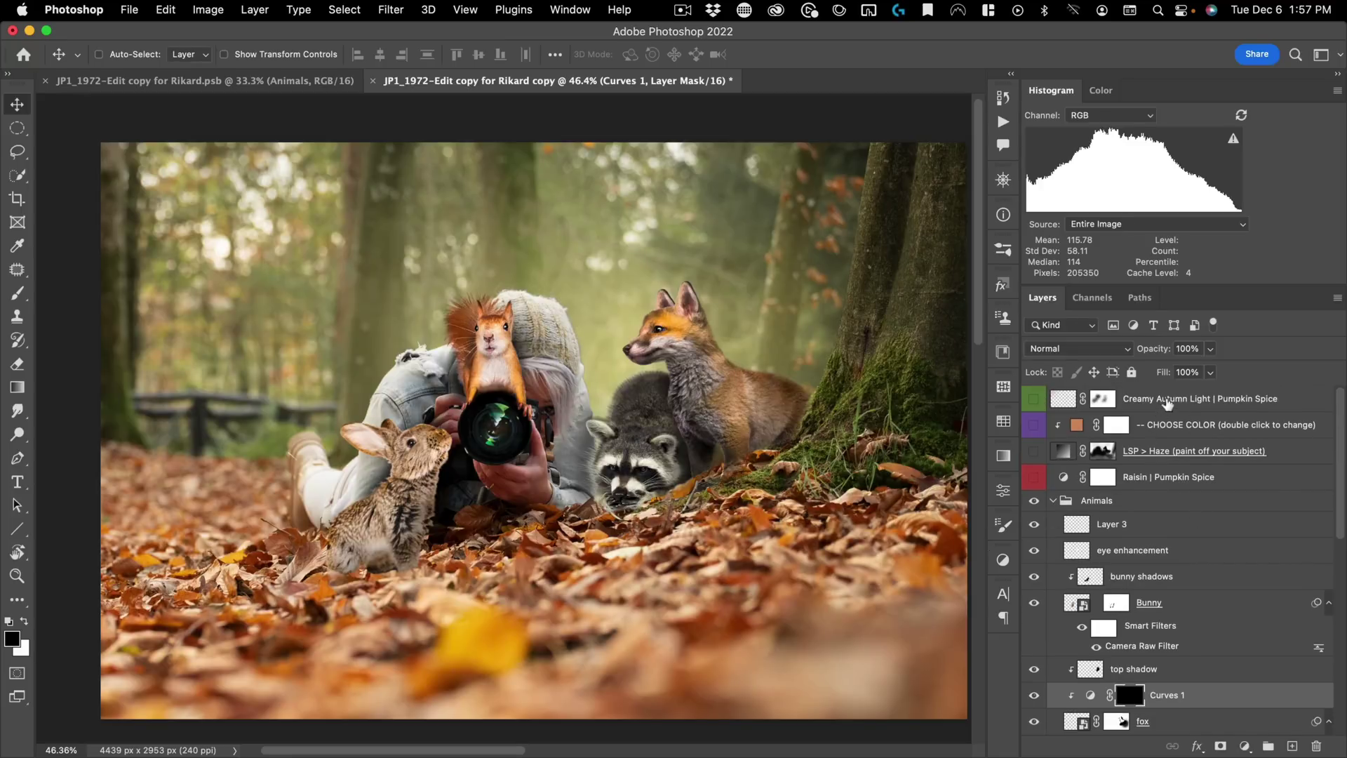
left_click(1168, 400)
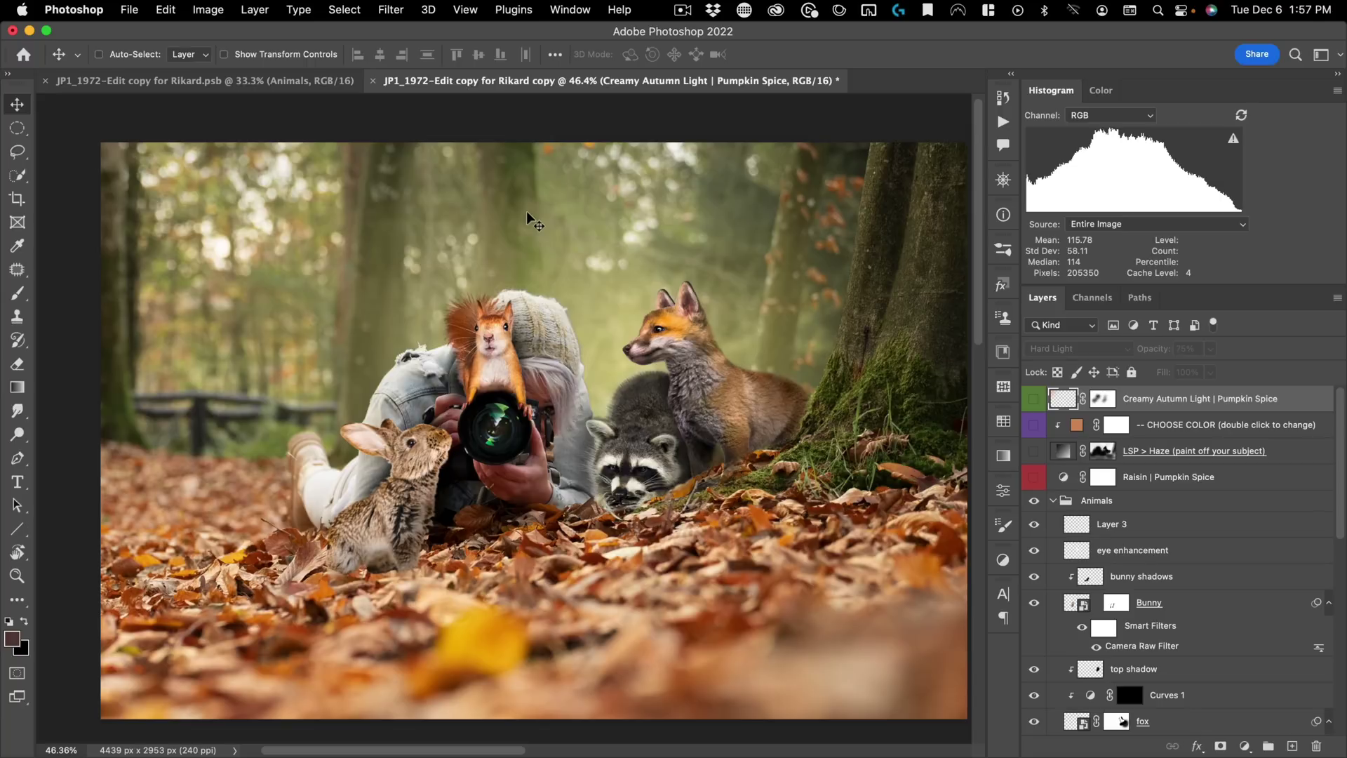
left_click_drag(625, 383, 660, 336)
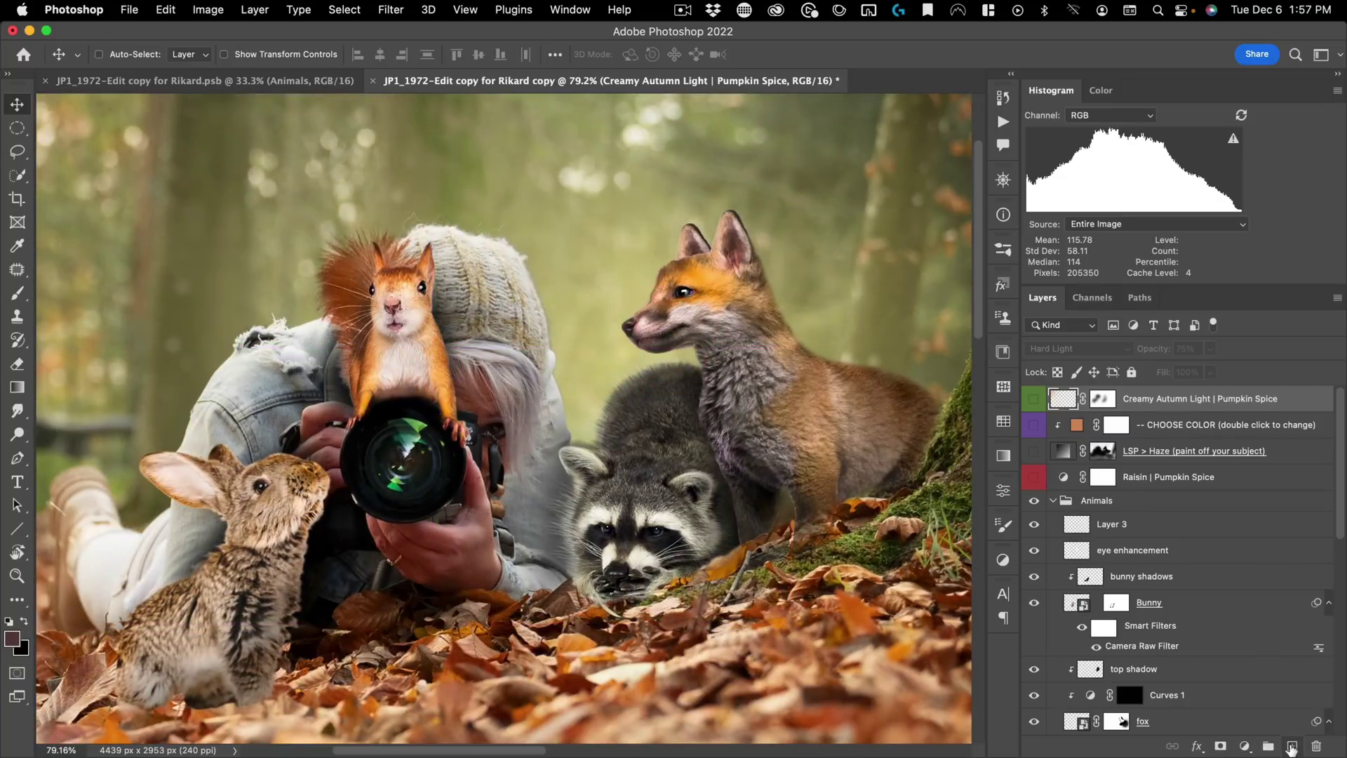
left_click_drag(520, 396, 460, 428)
left_click_drag(444, 504, 485, 460)
key("super+space")
left_click_drag(586, 453, 572, 479)
left_click(17, 128)
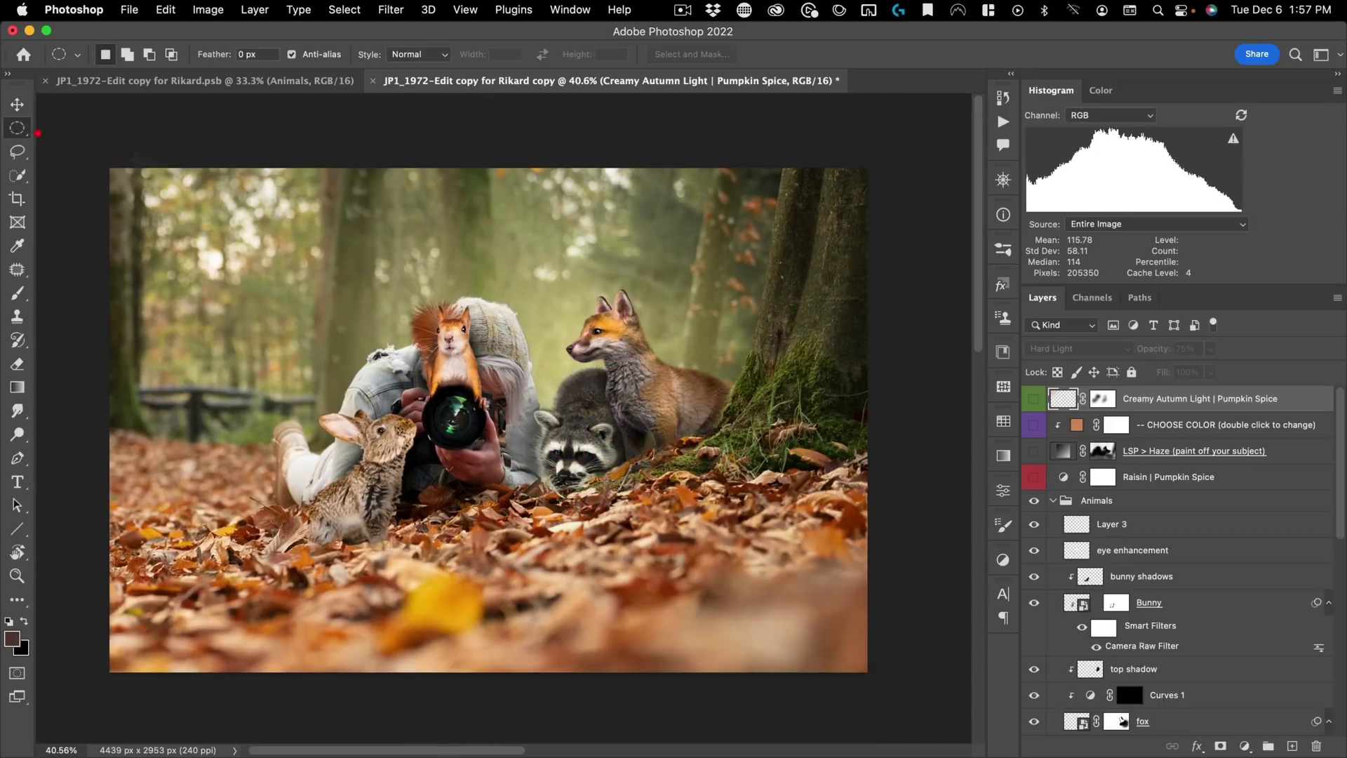
left_click_drag(491, 426, 505, 403)
key("alt")
Step: Rotate the elliptical selection slightly counter-clockwise with Transform Selection
right_click(503, 430)
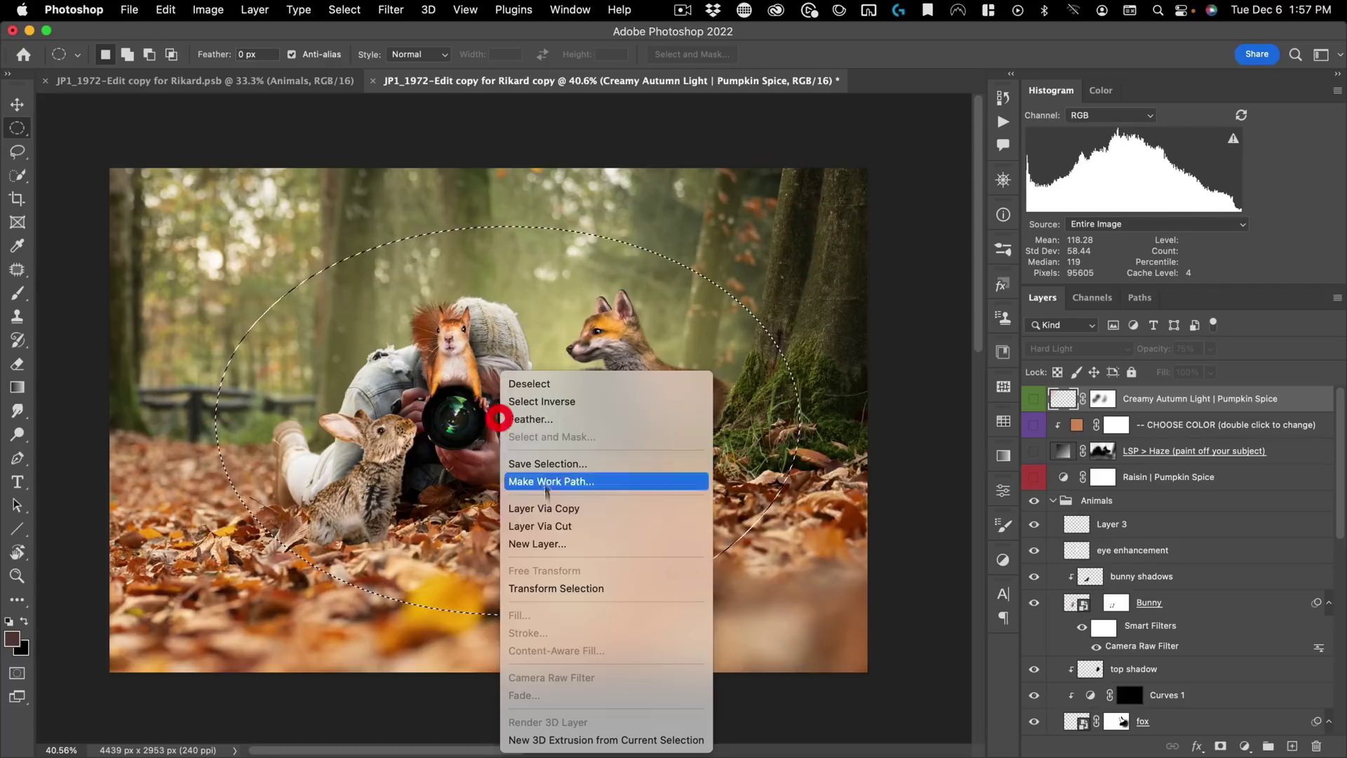
left_click(542, 583)
left_click_drag(840, 380, 828, 337)
double_click(554, 349)
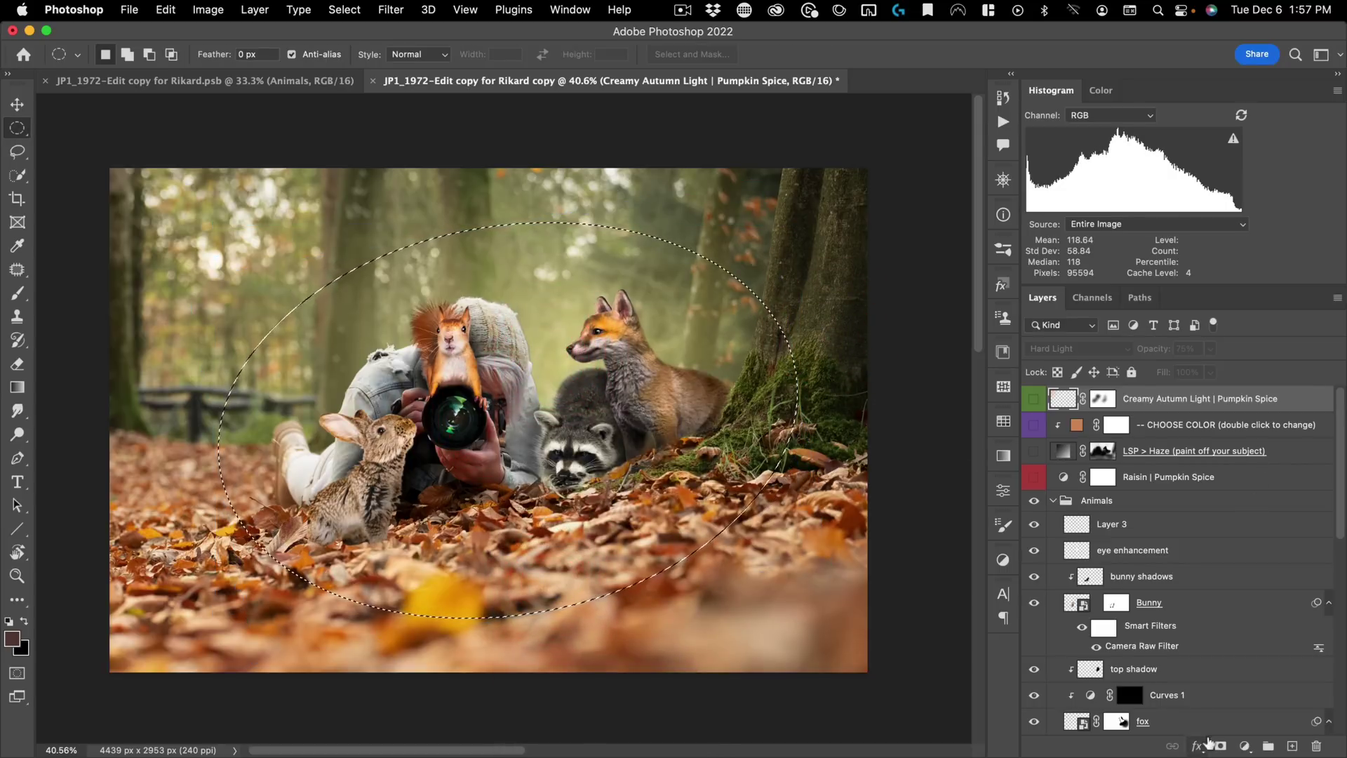
Step: Add a darkening Curves adjustment layer masked by the ellipse, with a curve point at input 155, output 96
left_click(1245, 746)
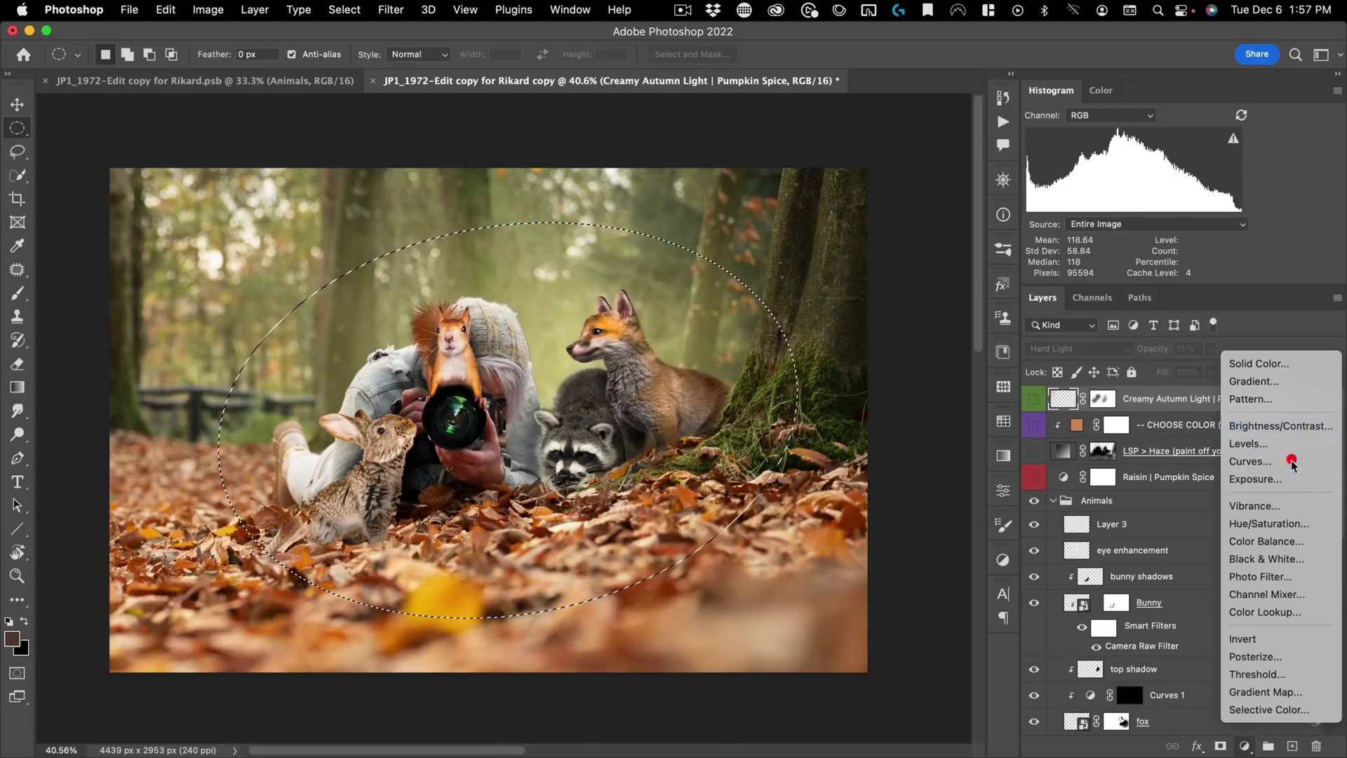
left_click(1290, 462)
mouse_move(819, 328)
left_mouse_down()
mouse_move(797, 300)
mouse_move(812, 344)
left_mouse_up()
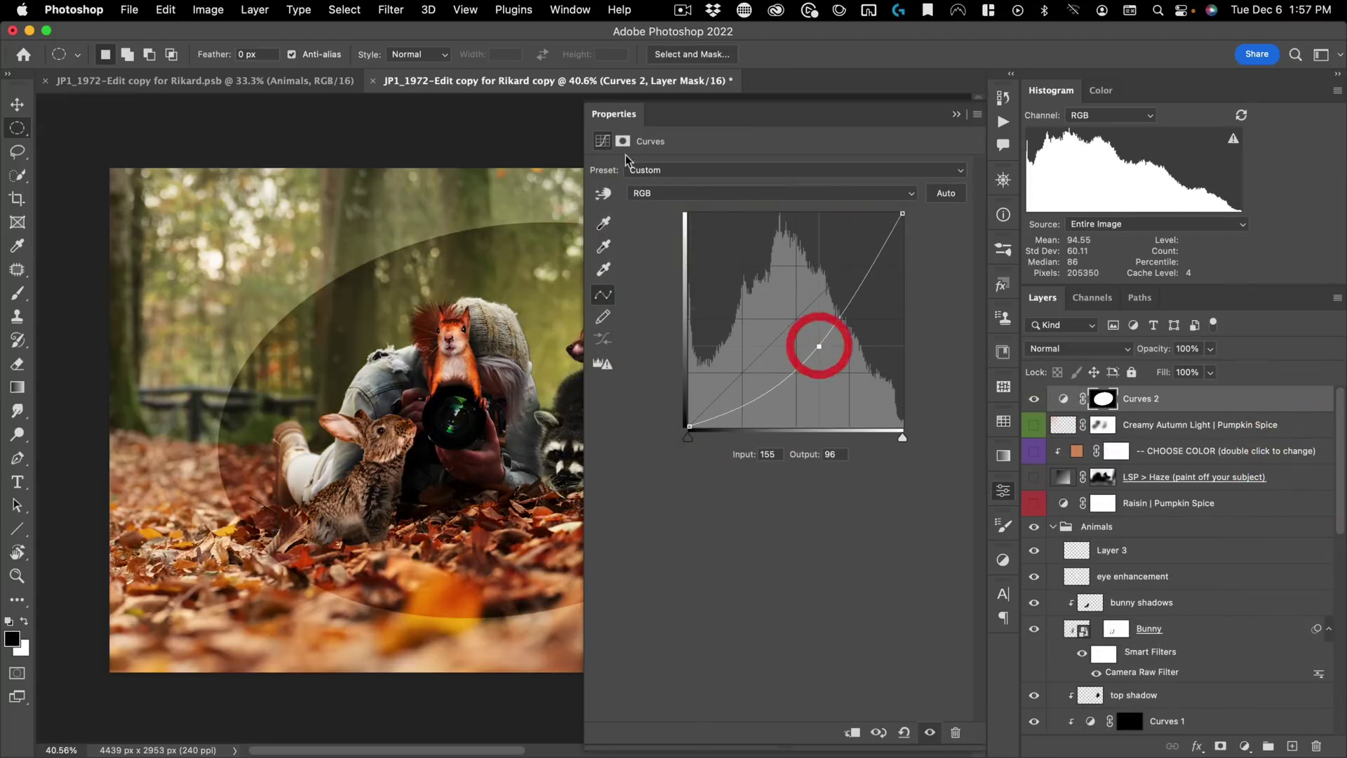
Step: Invert the Curves layer's elliptical mask and feather it to about 350 px for a soft vignette
left_click(621, 142)
left_click(905, 382)
left_click(791, 282)
left_click(907, 287)
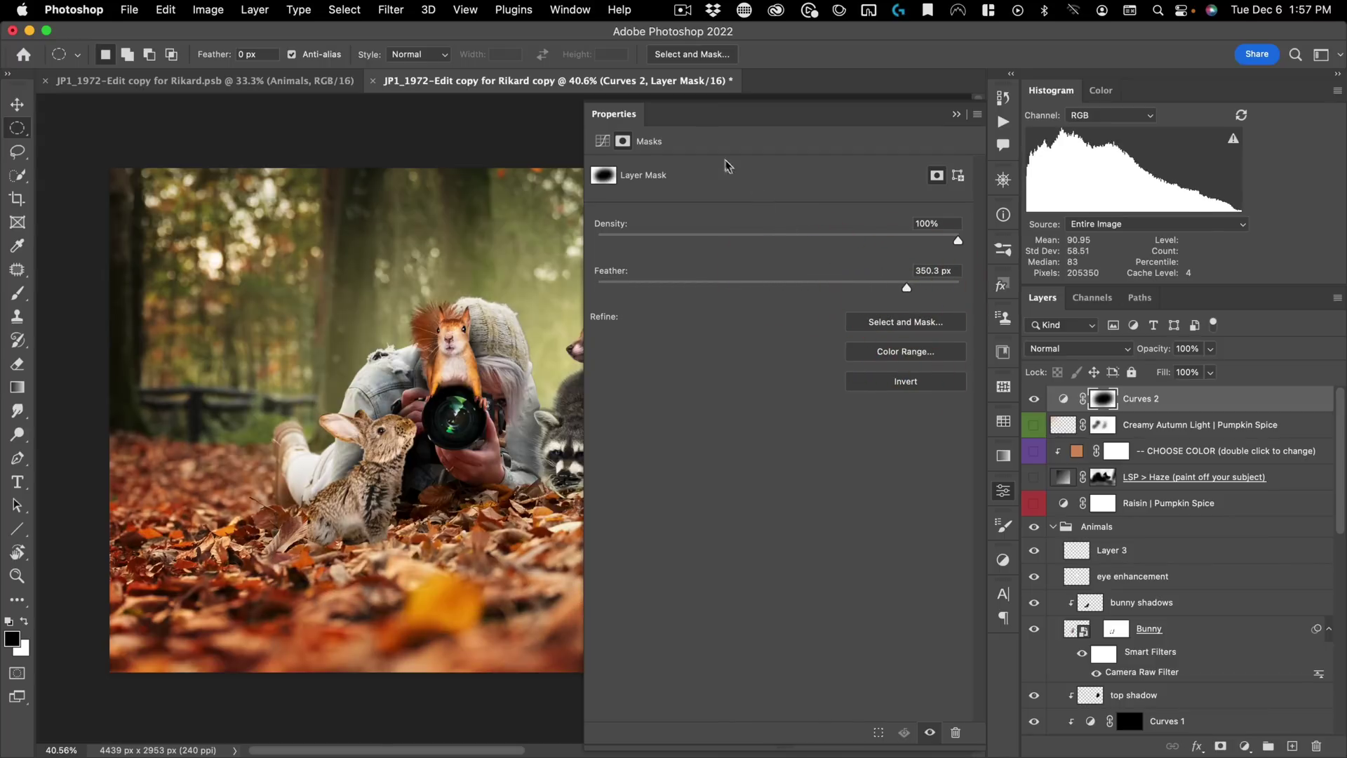
Step: Pull down the vignette curve's white point to dim the highlights, and set its middle point to input 163, output 81
left_click(602, 141)
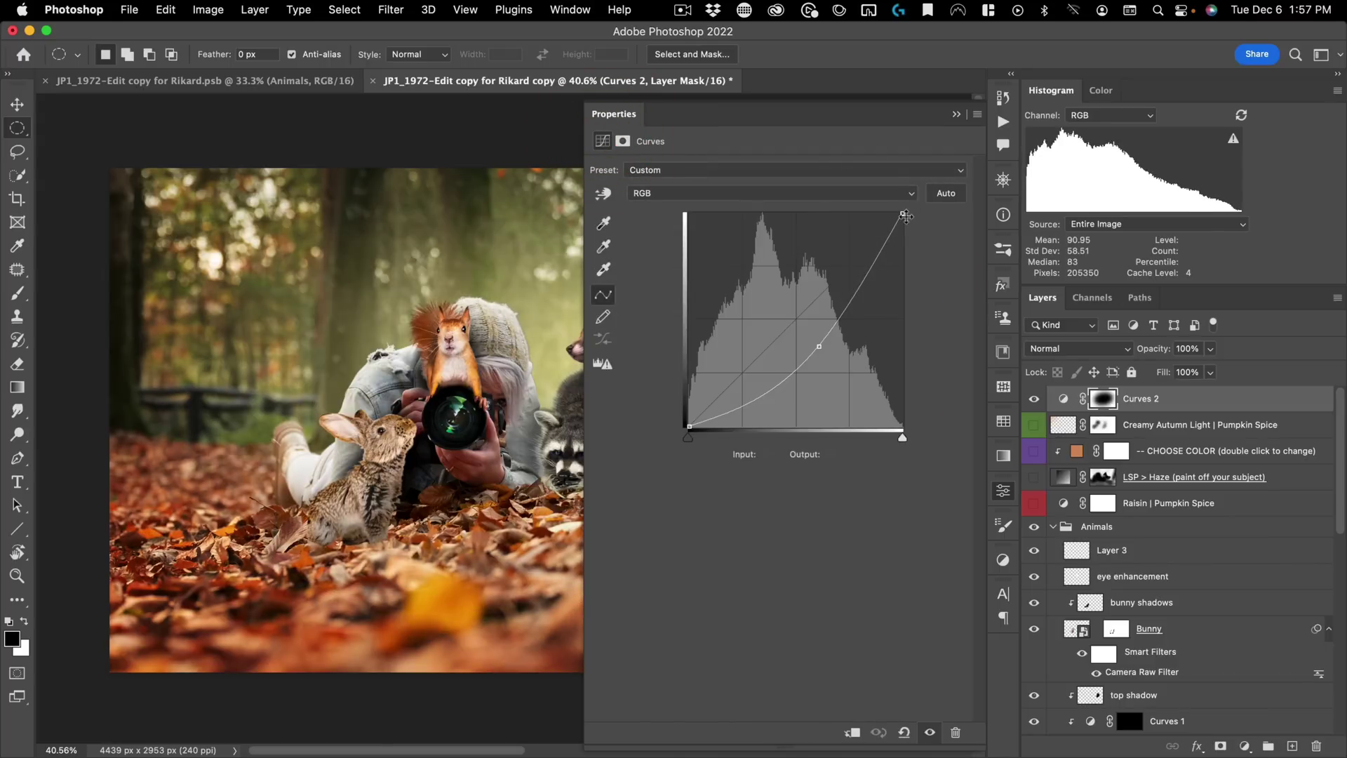
left_click_drag(915, 250, 920, 276)
left_click_drag(828, 362, 824, 353)
left_click_drag(903, 273, 914, 302)
left_click_drag(820, 357, 826, 359)
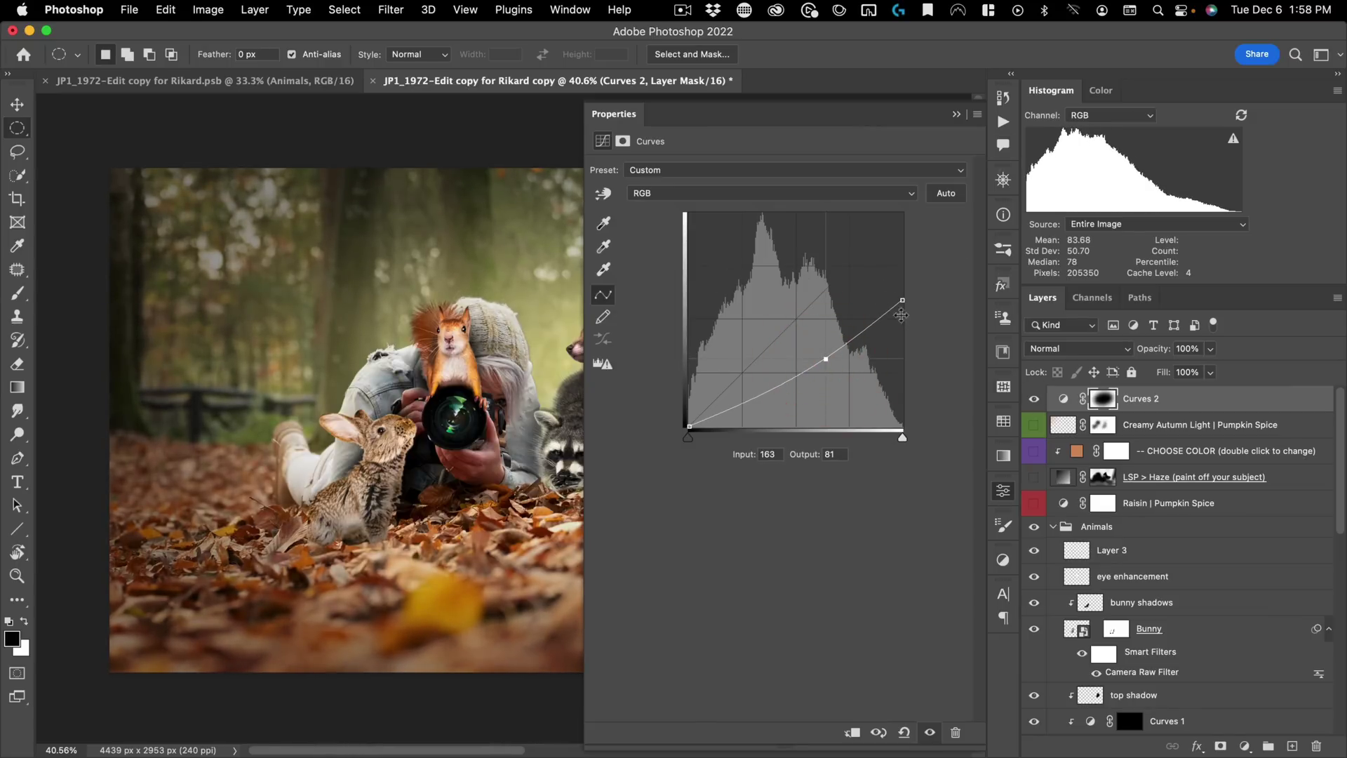
left_click(1004, 491)
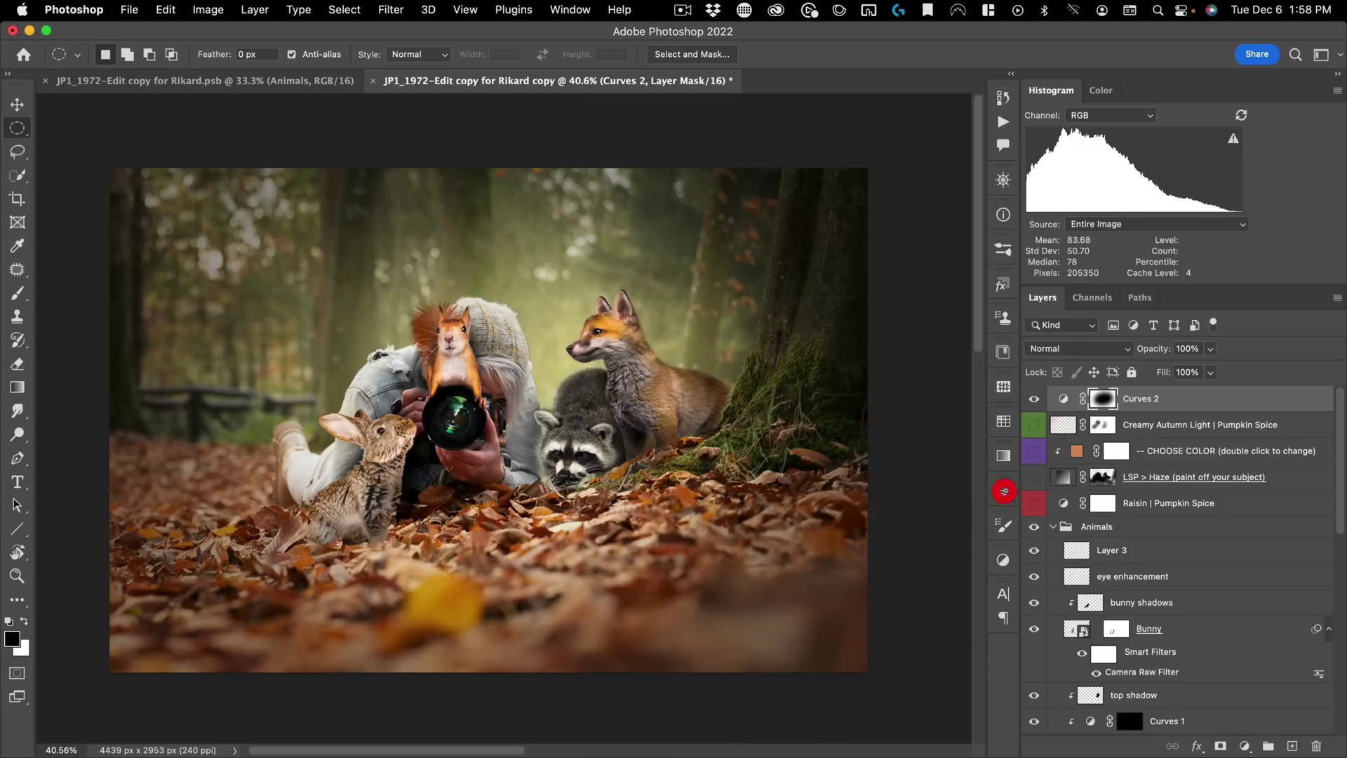
Step: Add a new layer above the vignette and fill it with neutral gray at 50% brightness
key("space")
left_click_drag(355, 415, 558, 360)
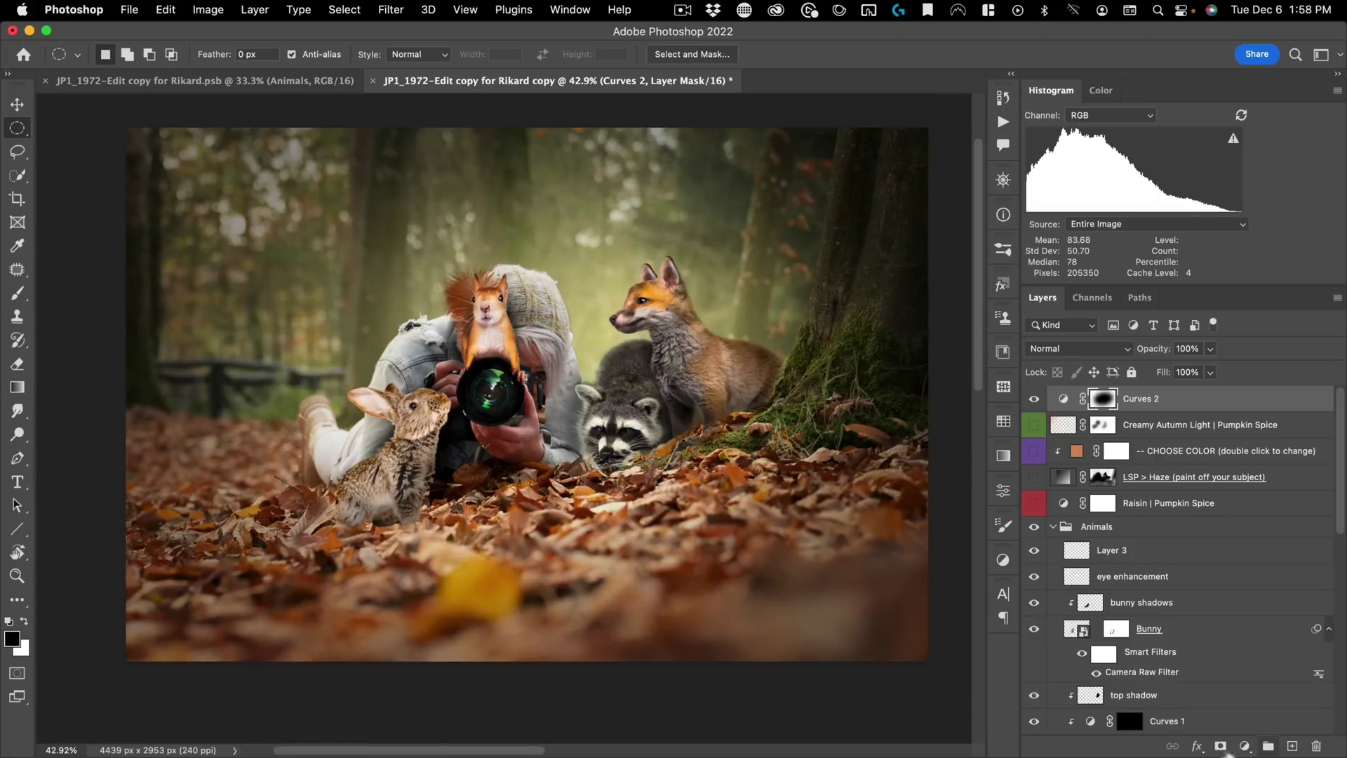
left_click(1292, 747)
key("space")
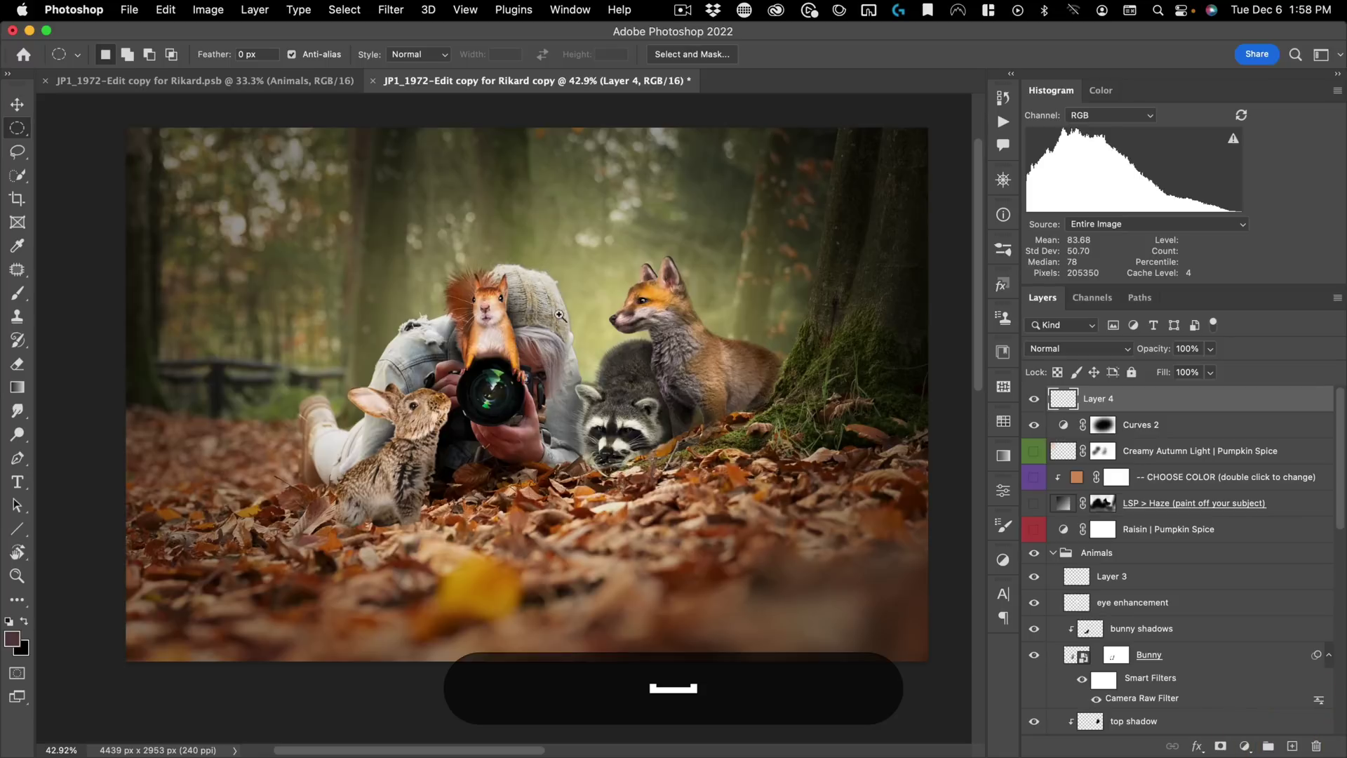
left_click(12, 638)
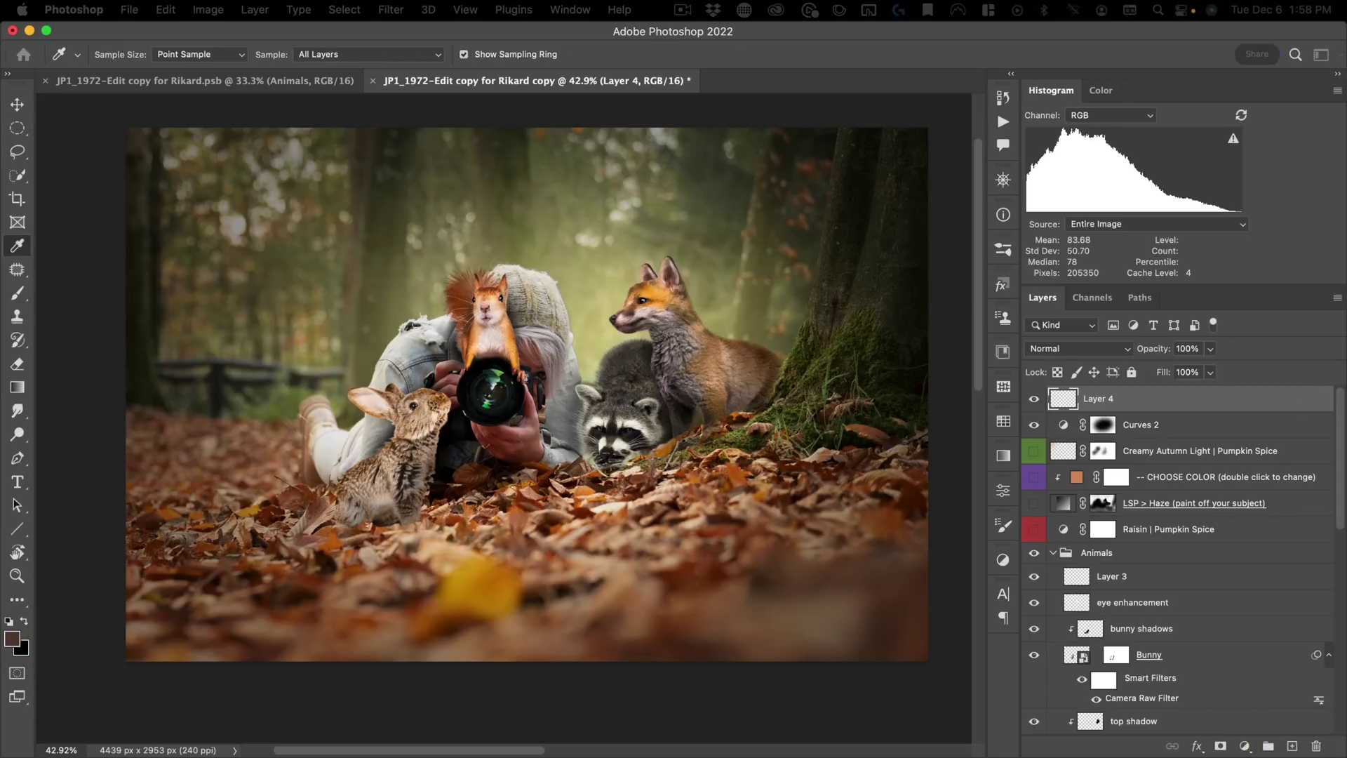
left_click(814, 218)
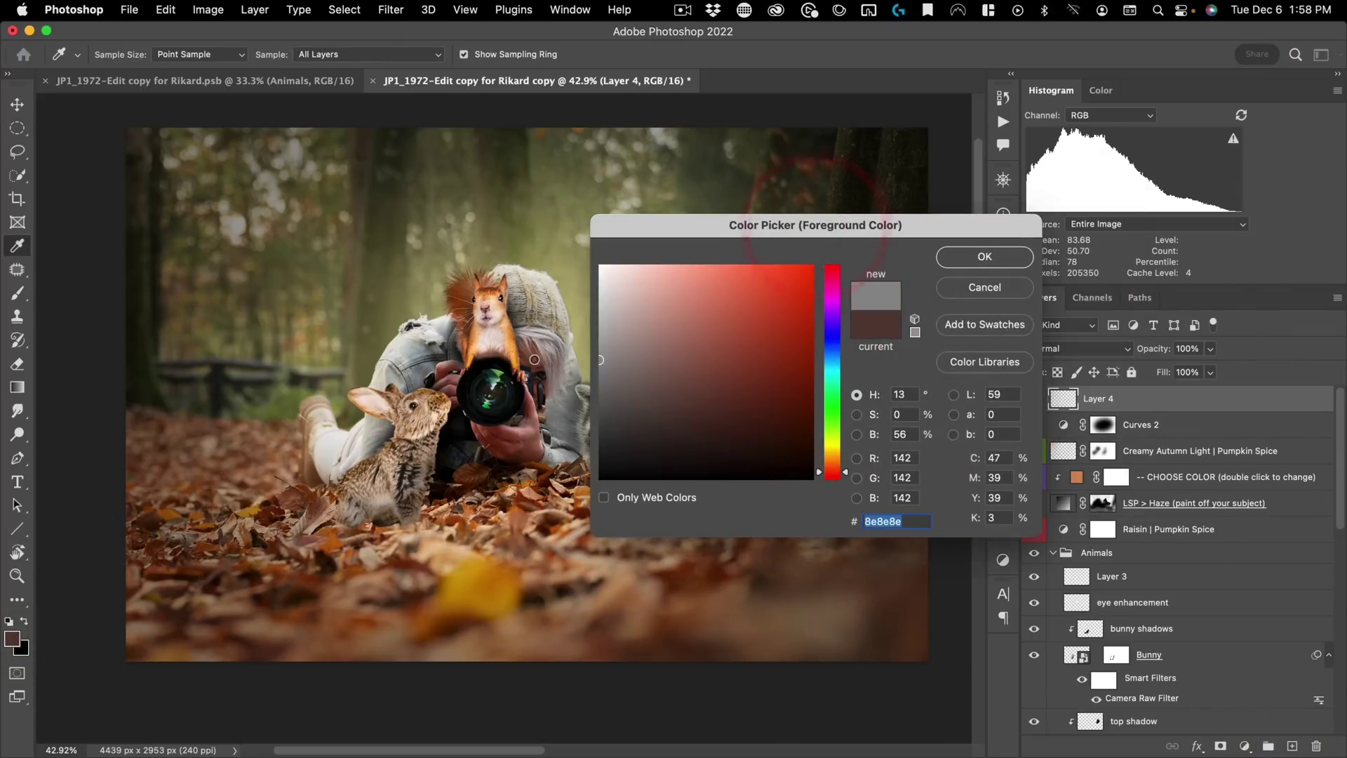
left_click_drag(908, 434, 803, 422)
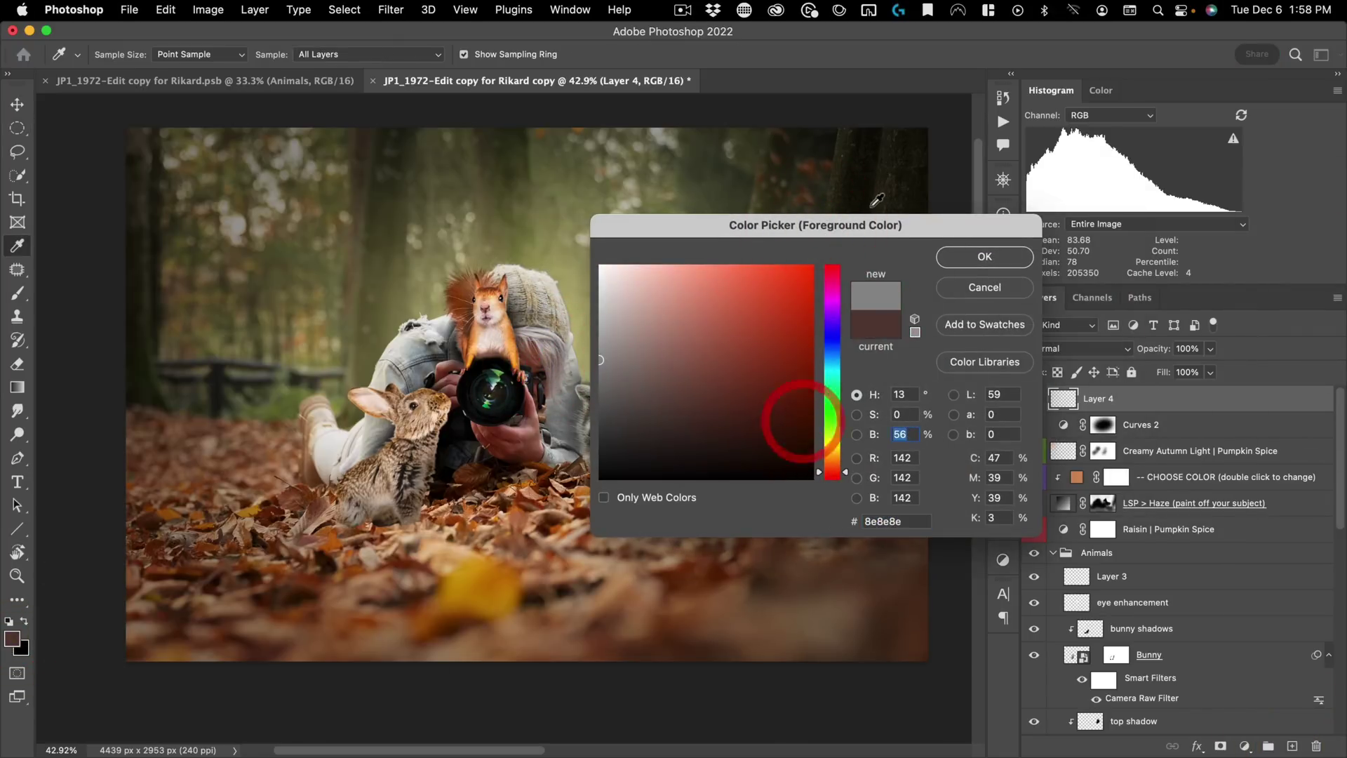
type("50")
key("Return")
key("Return")
key("alt+BackSpace")
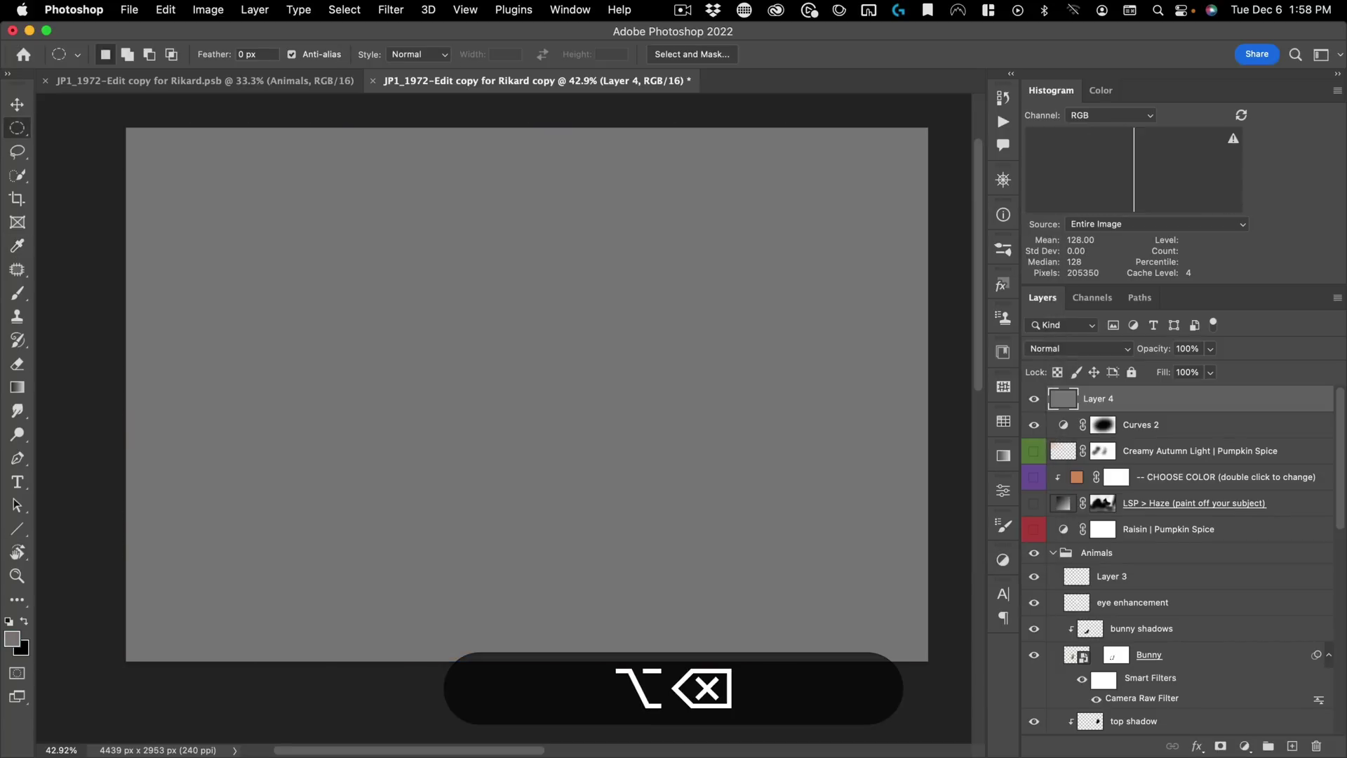
Step: Apply the Add Noise filter to the gray layer at 12.5% with Gaussian distribution
left_click(391, 9)
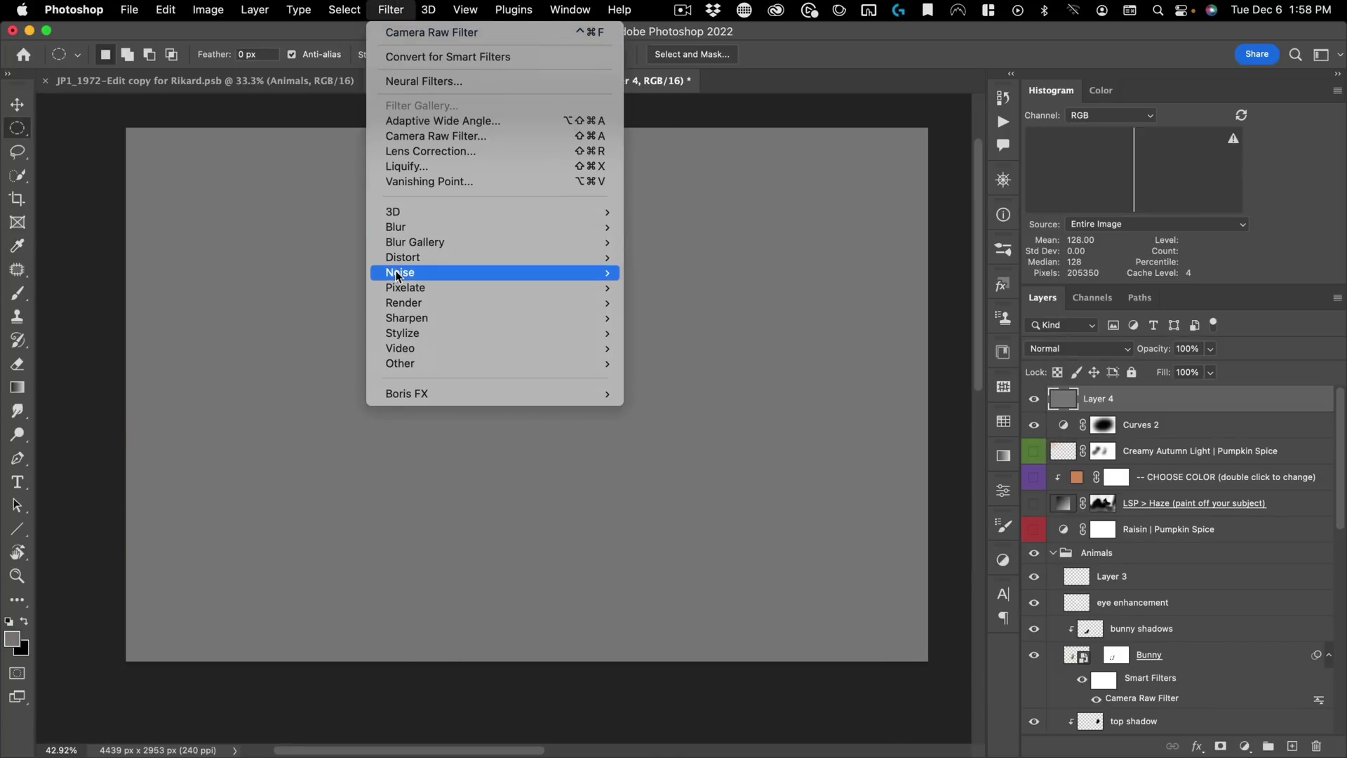
left_click(635, 270)
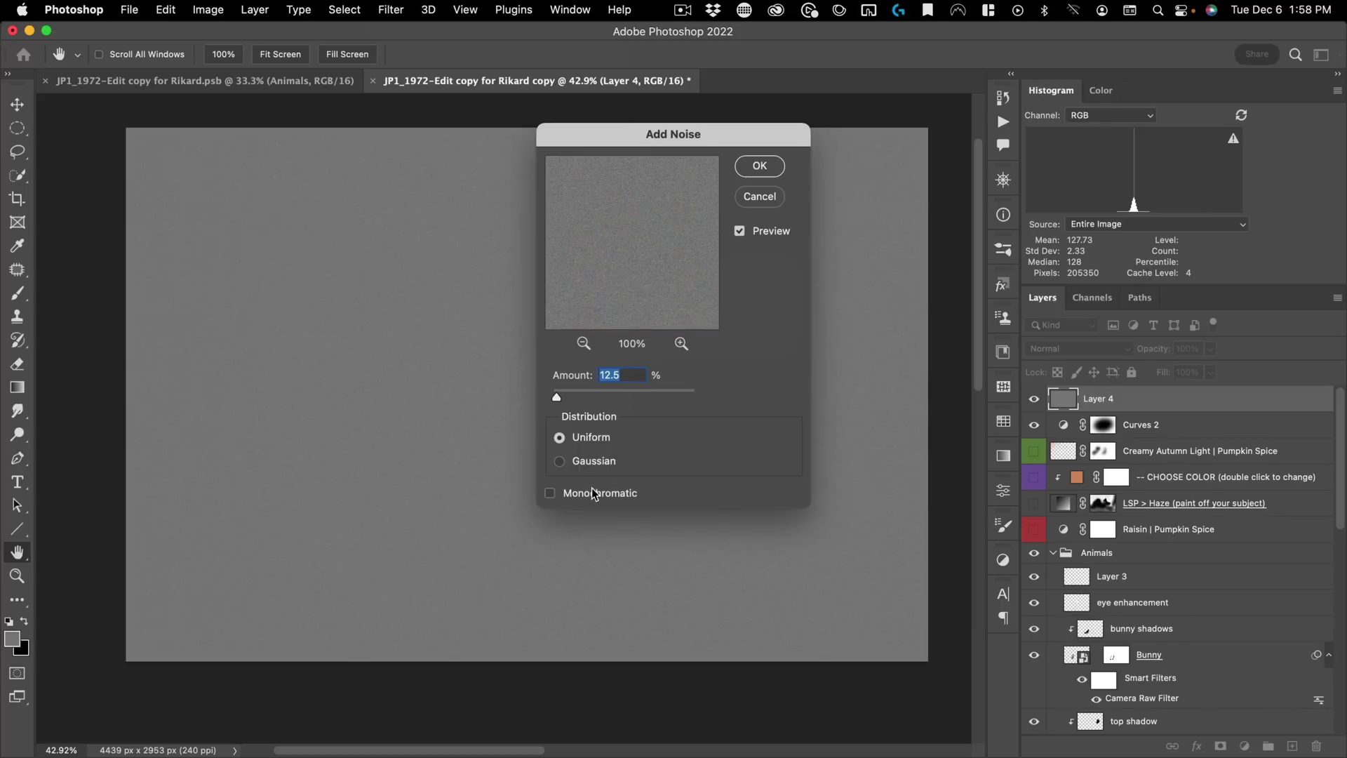
left_click(594, 461)
left_click(761, 166)
Step: Soften the noise layer's grain with the basic Blur filter
left_click(604, 148, "super")
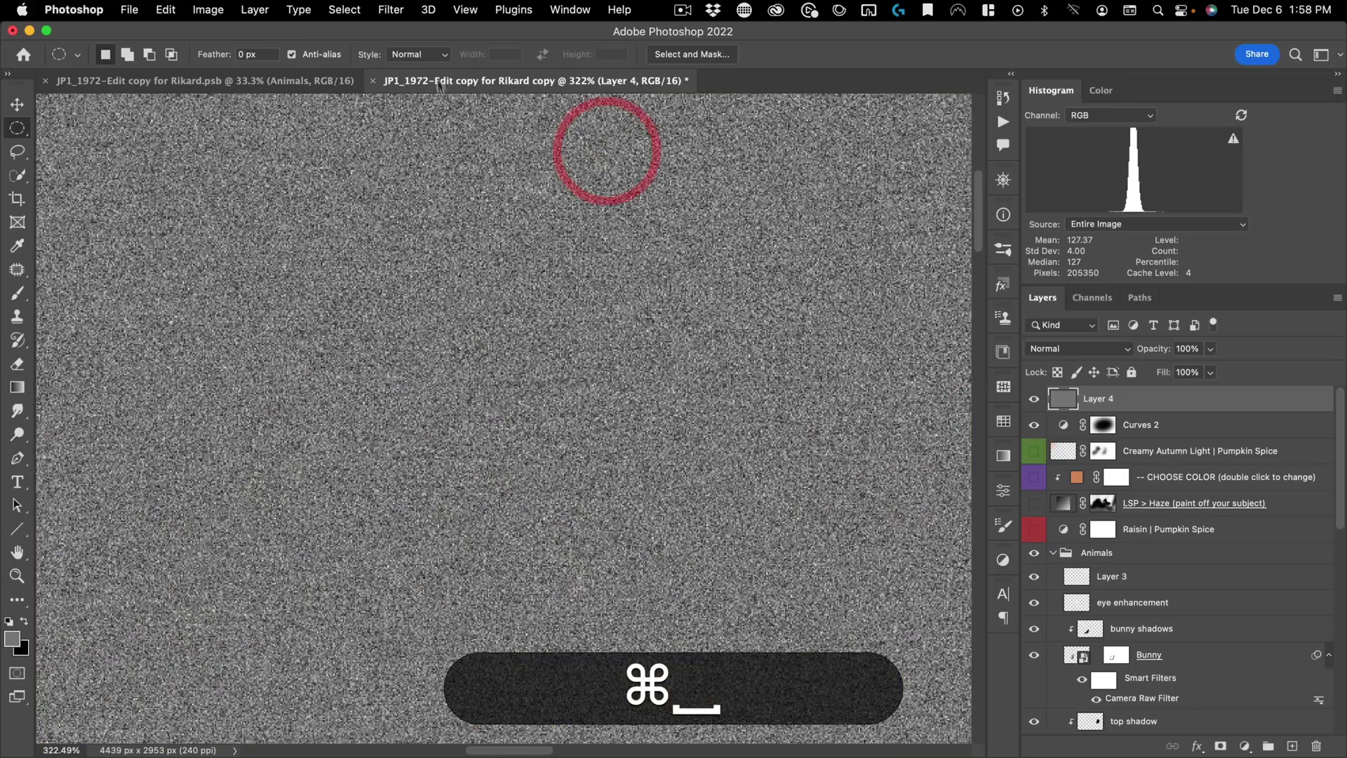
left_click(400, 10)
mouse_move(413, 226)
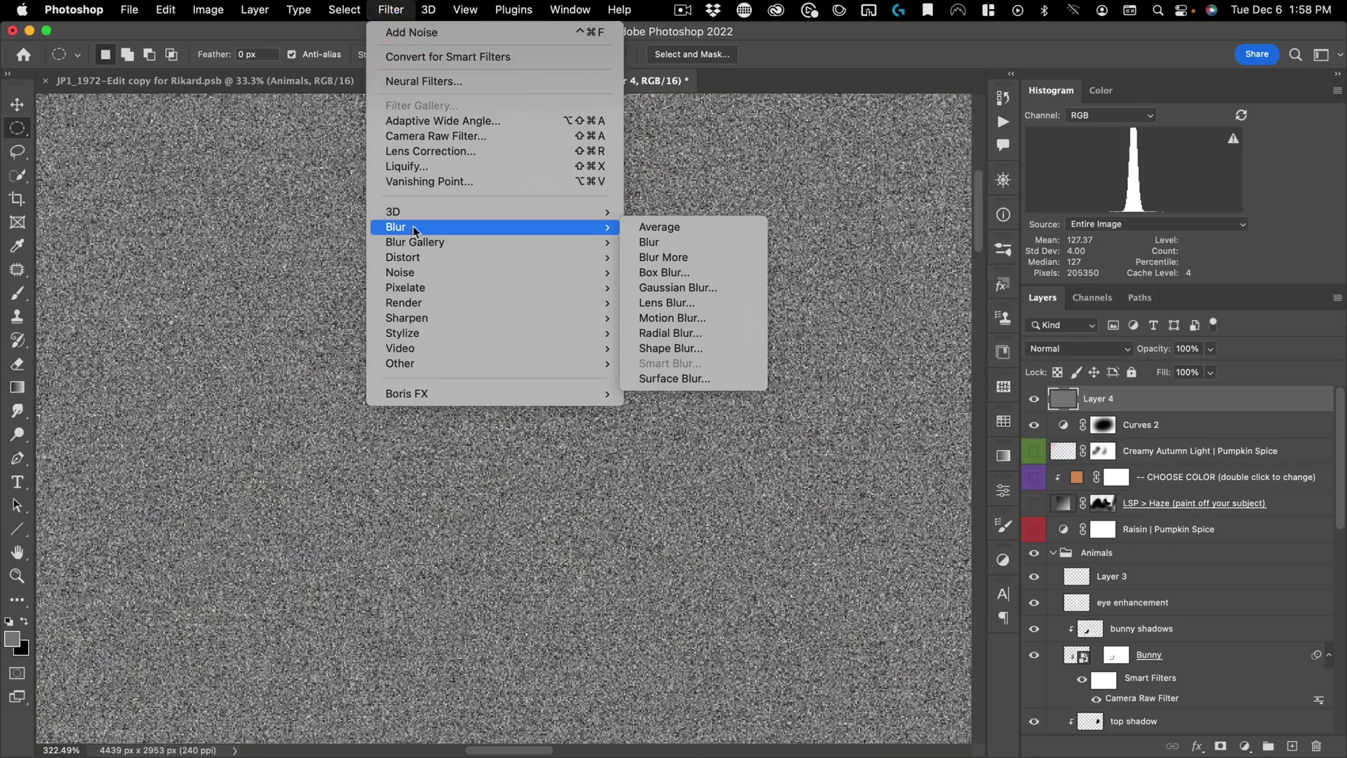
left_click(647, 242)
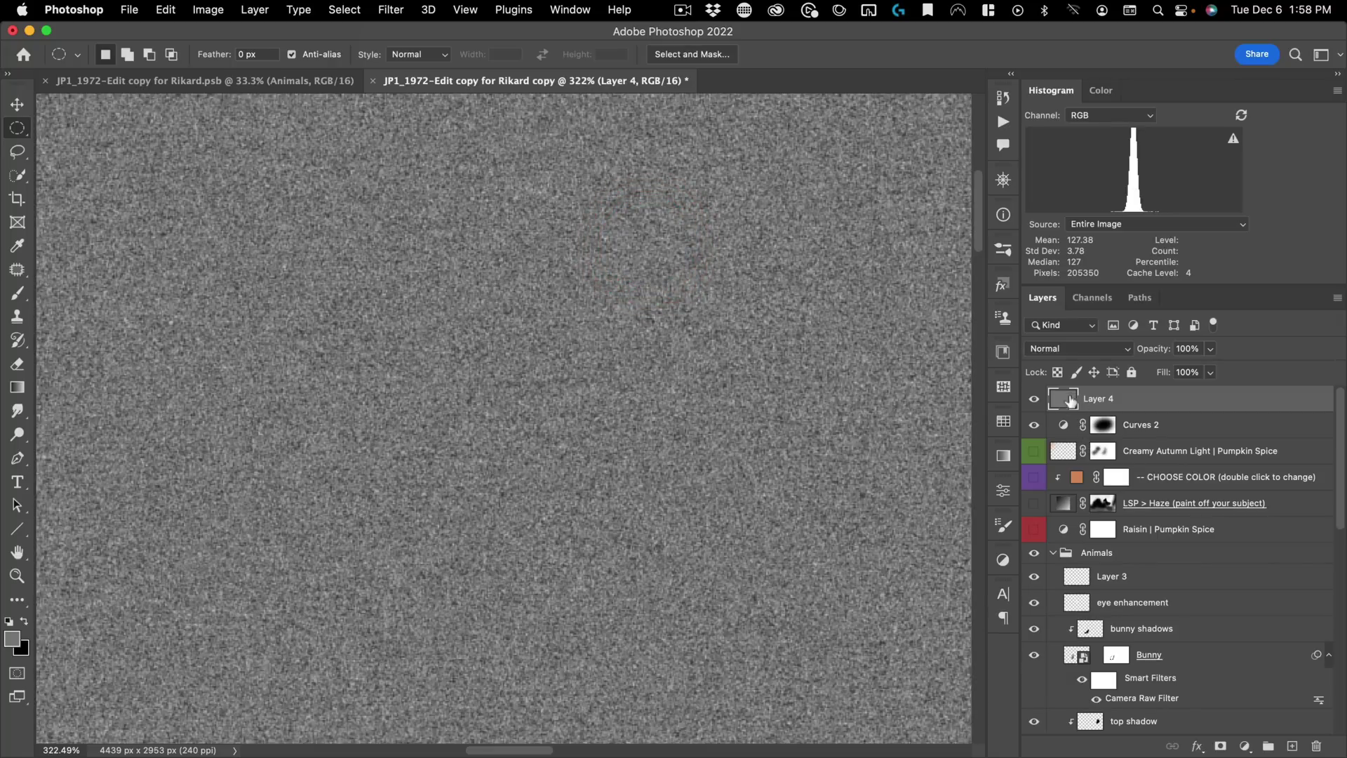
Step: Set the noise layer's blend mode to Overlay and reduce its opacity to 49%
left_click(1072, 351)
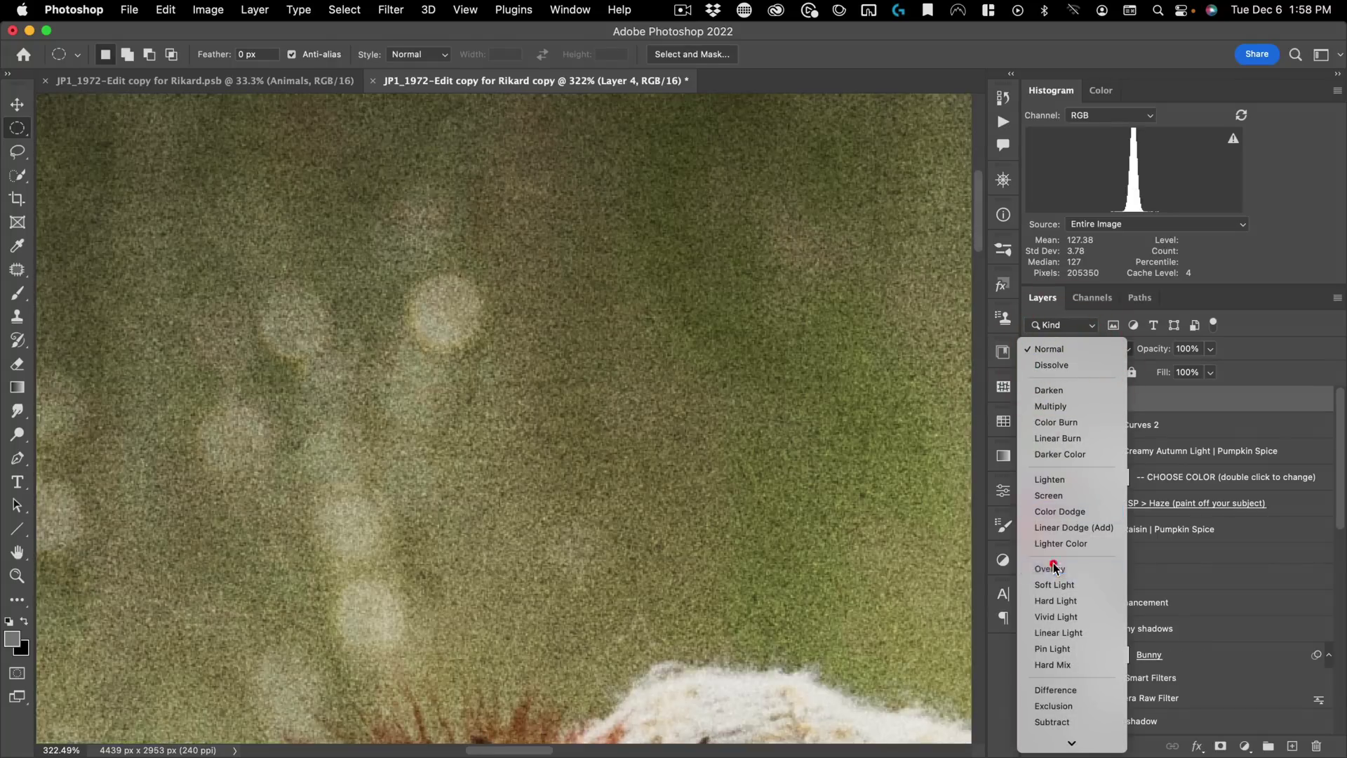
left_click(1050, 566)
left_click_drag(646, 452, 518, 223)
left_click_drag(606, 211, 666, 161)
key("v")
key("3")
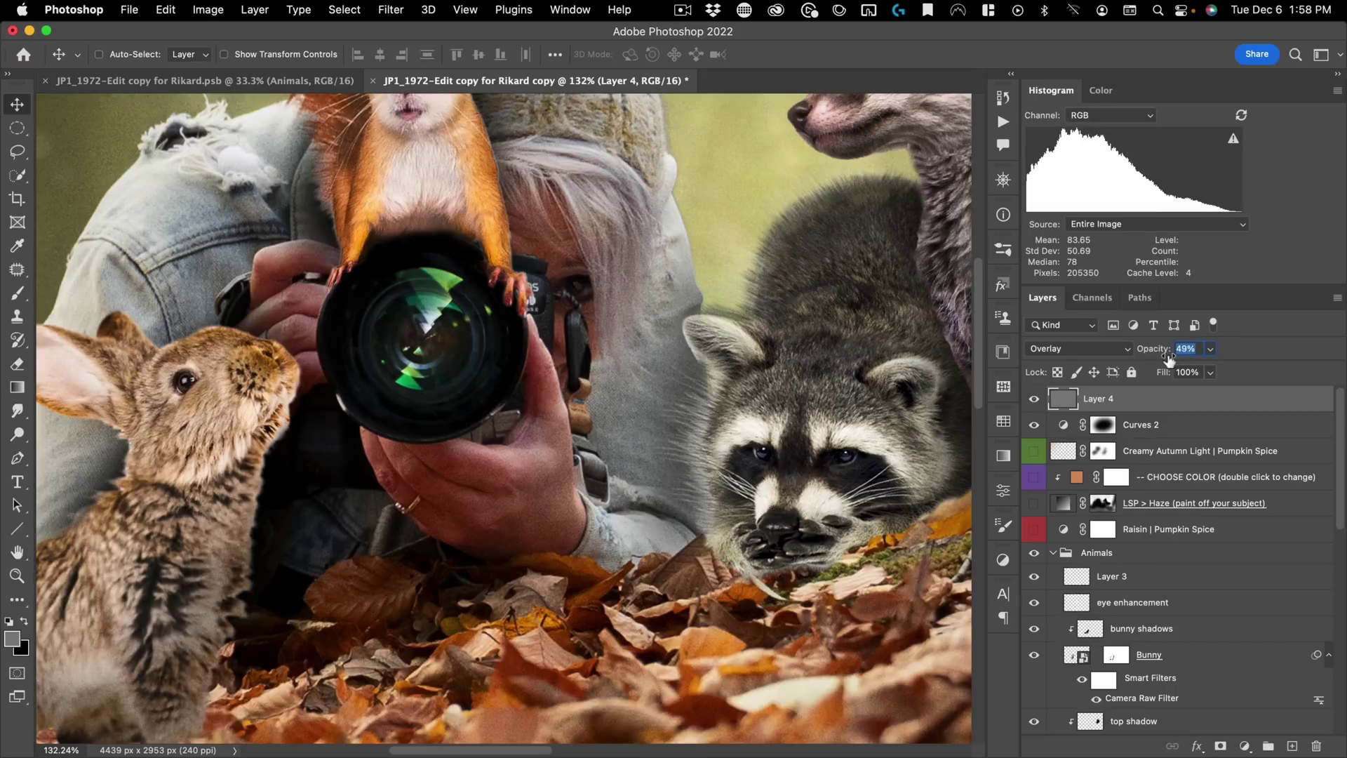
Step: Set the noise layer's opacity to 50% and view the whole composite
key("5")
key("super+0")
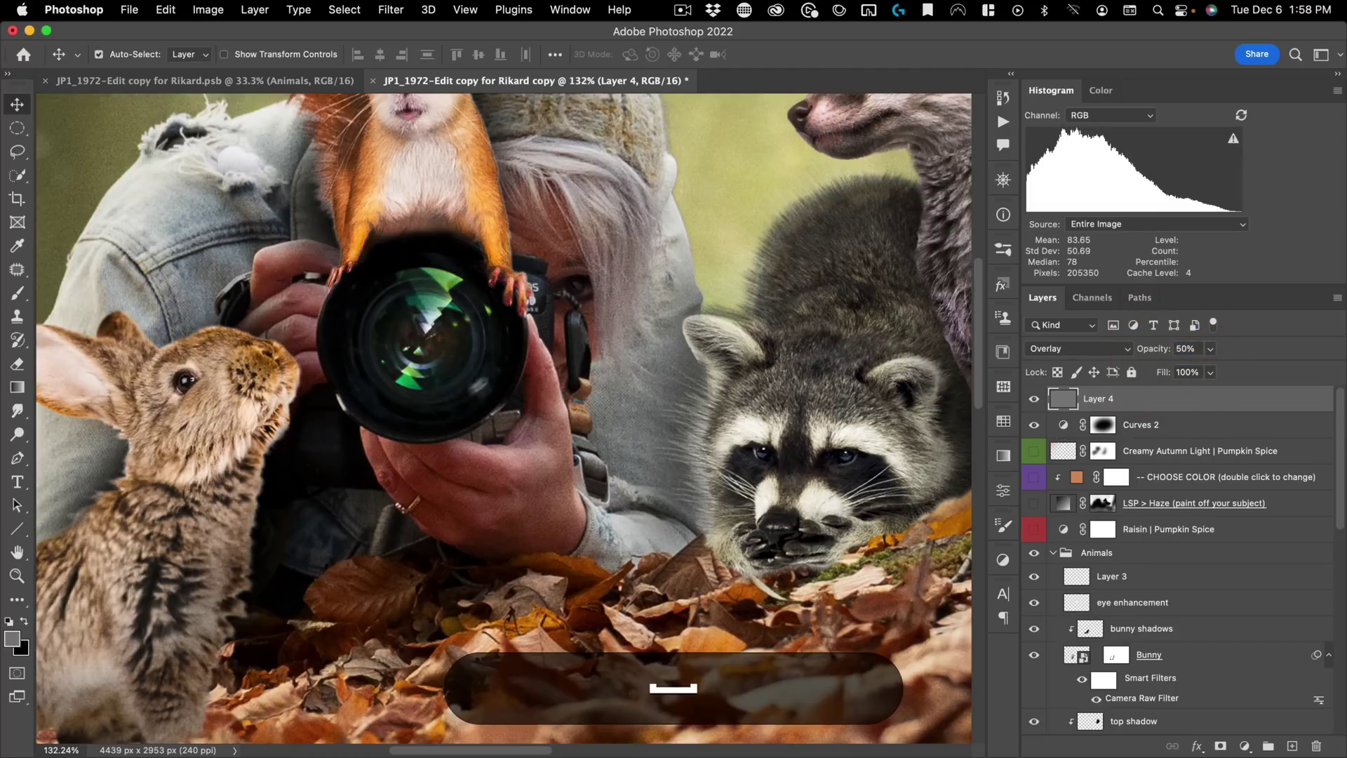
left_click_drag(400, 426, 422, 443)
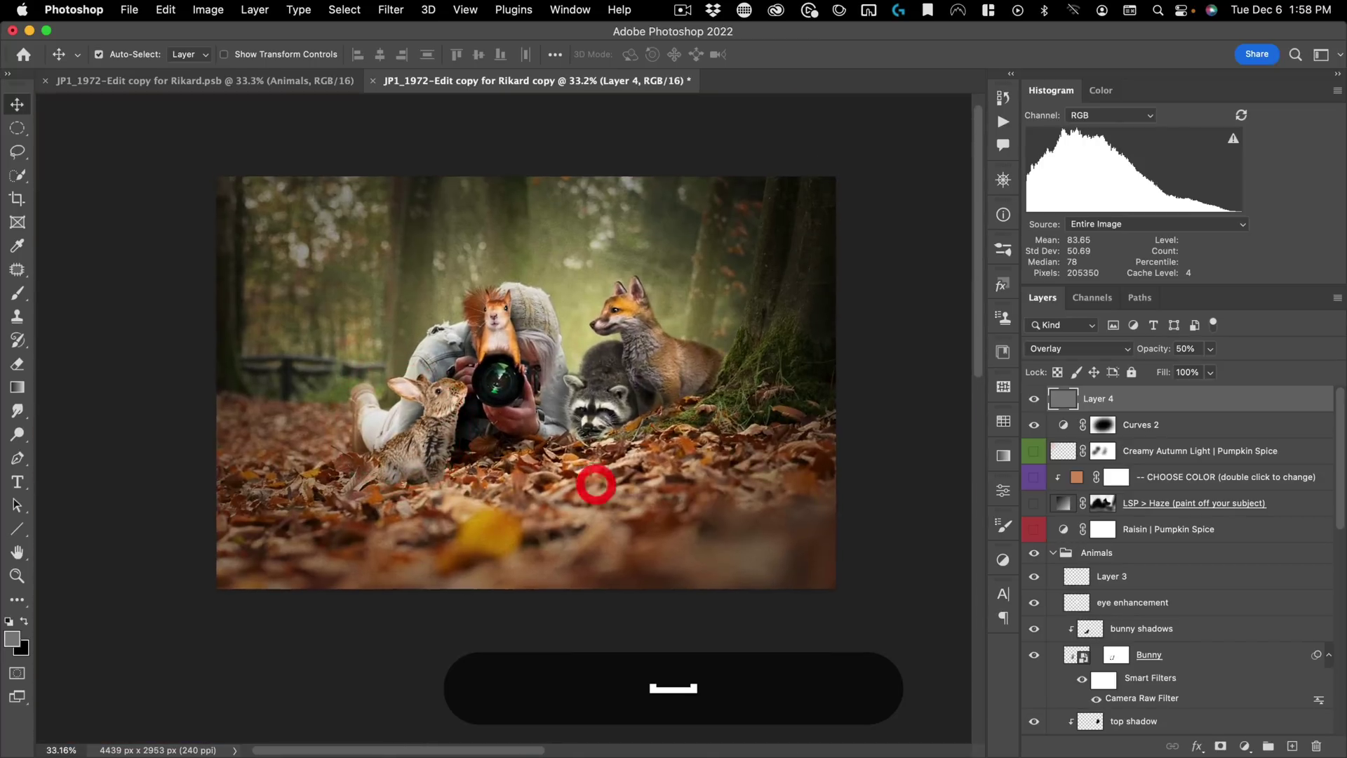
left_click_drag(596, 484, 632, 484)
left_click_drag(631, 394, 655, 423)
left_click_drag(750, 418, 759, 431)
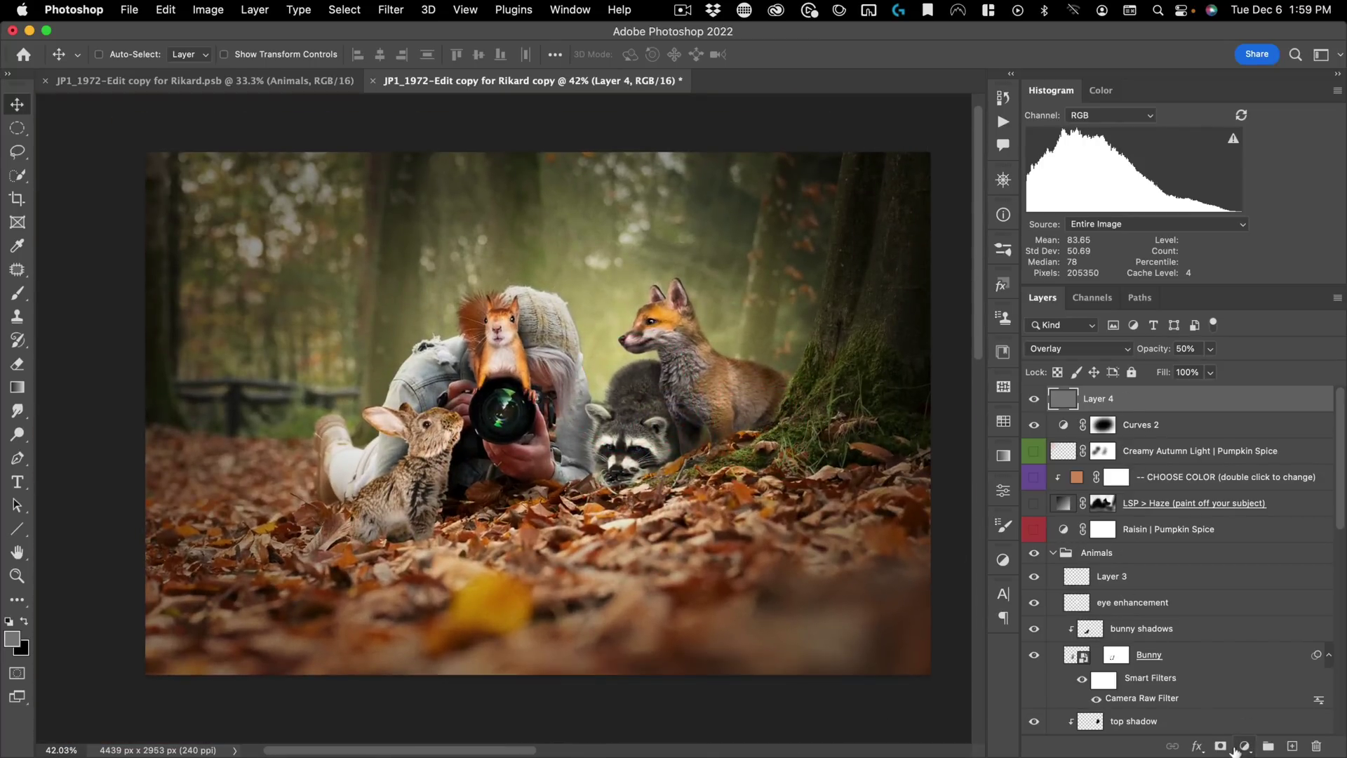
Step: Add a Curves adjustment layer above the noise layer
left_click(1244, 747)
left_click(1298, 461)
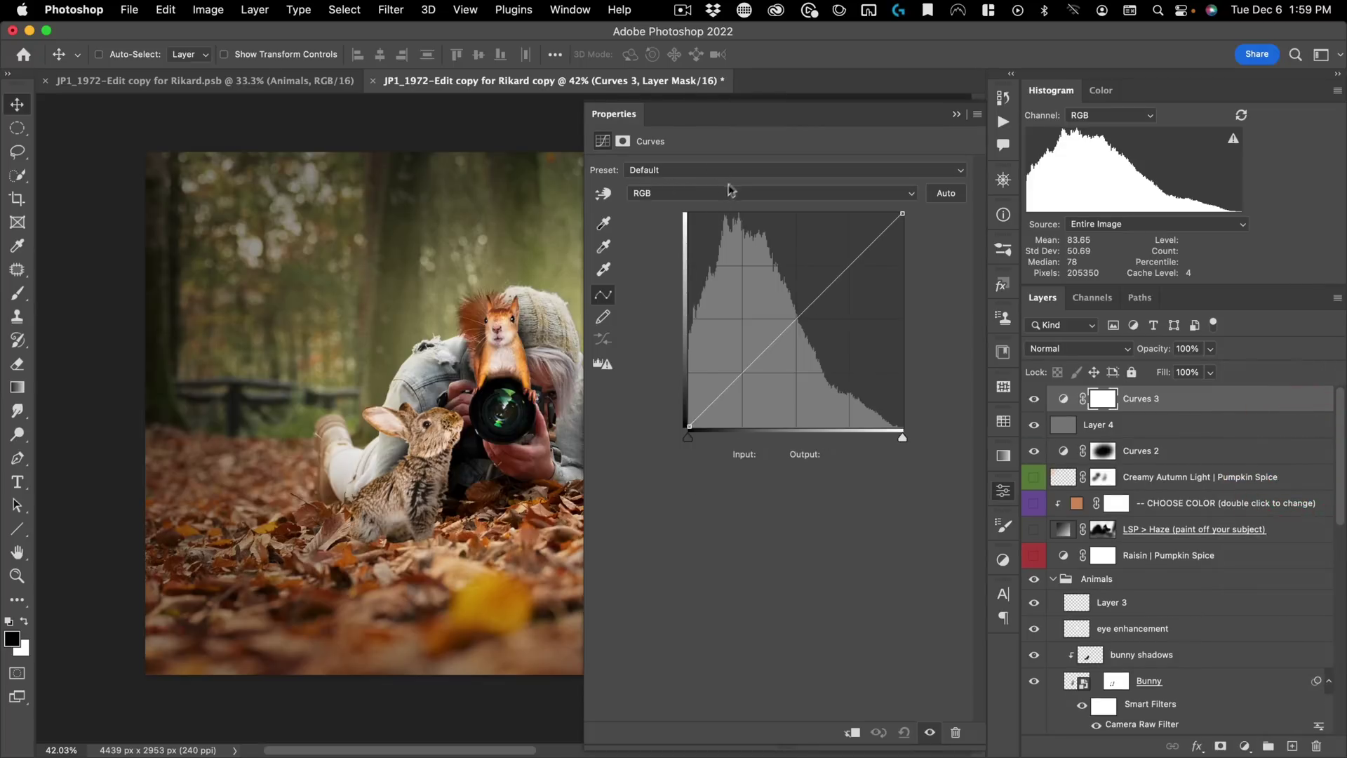
left_click(728, 199)
left_click(713, 150)
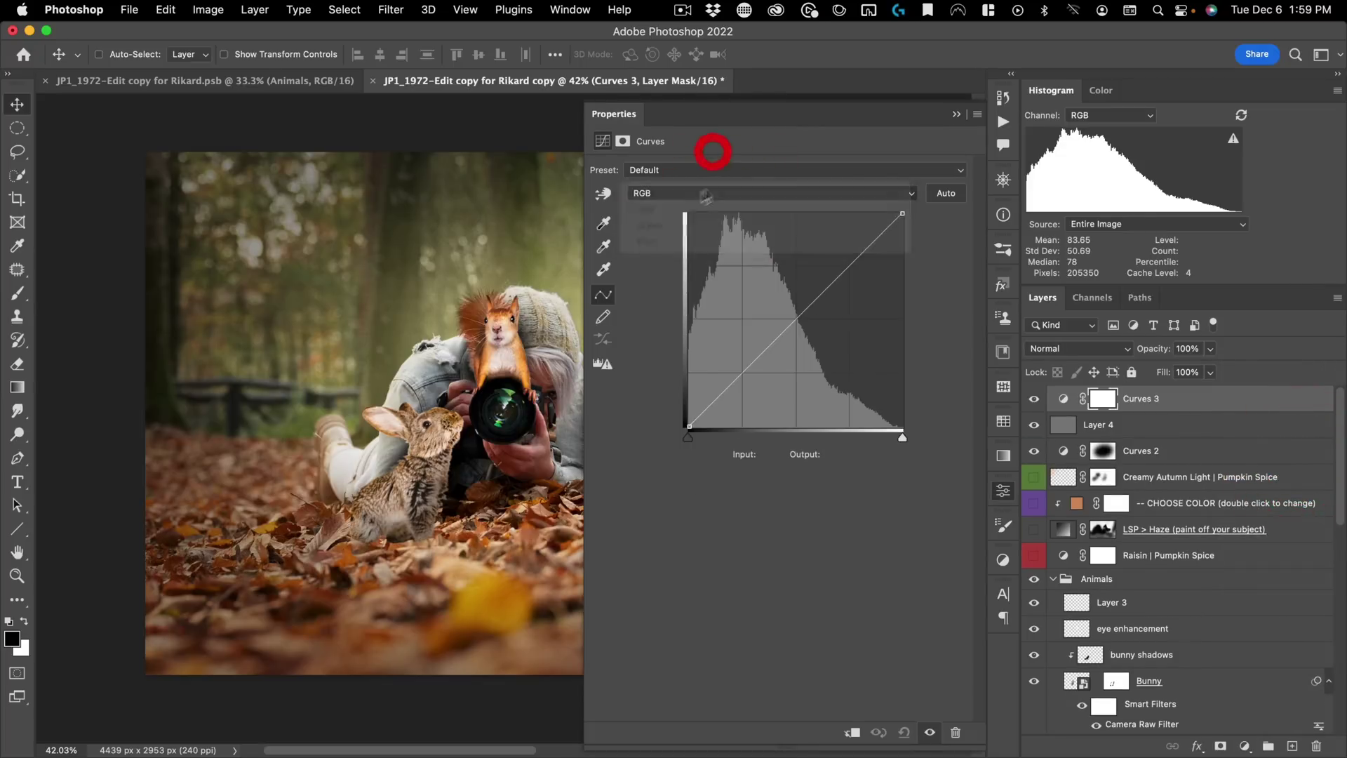
left_click_drag(450, 460, 384, 460)
left_click_drag(542, 464, 377, 471)
left_click(649, 199)
left_click(645, 188)
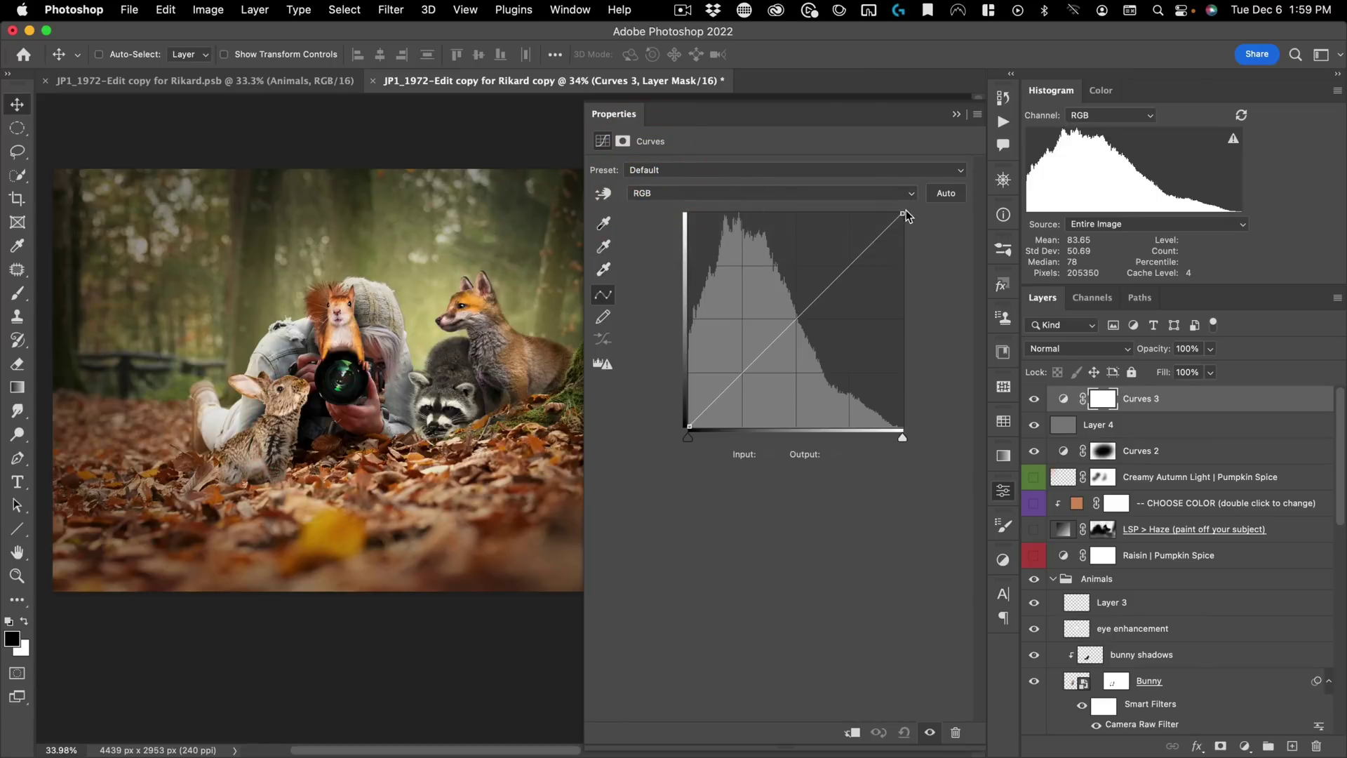
left_click_drag(904, 214, 986, 193)
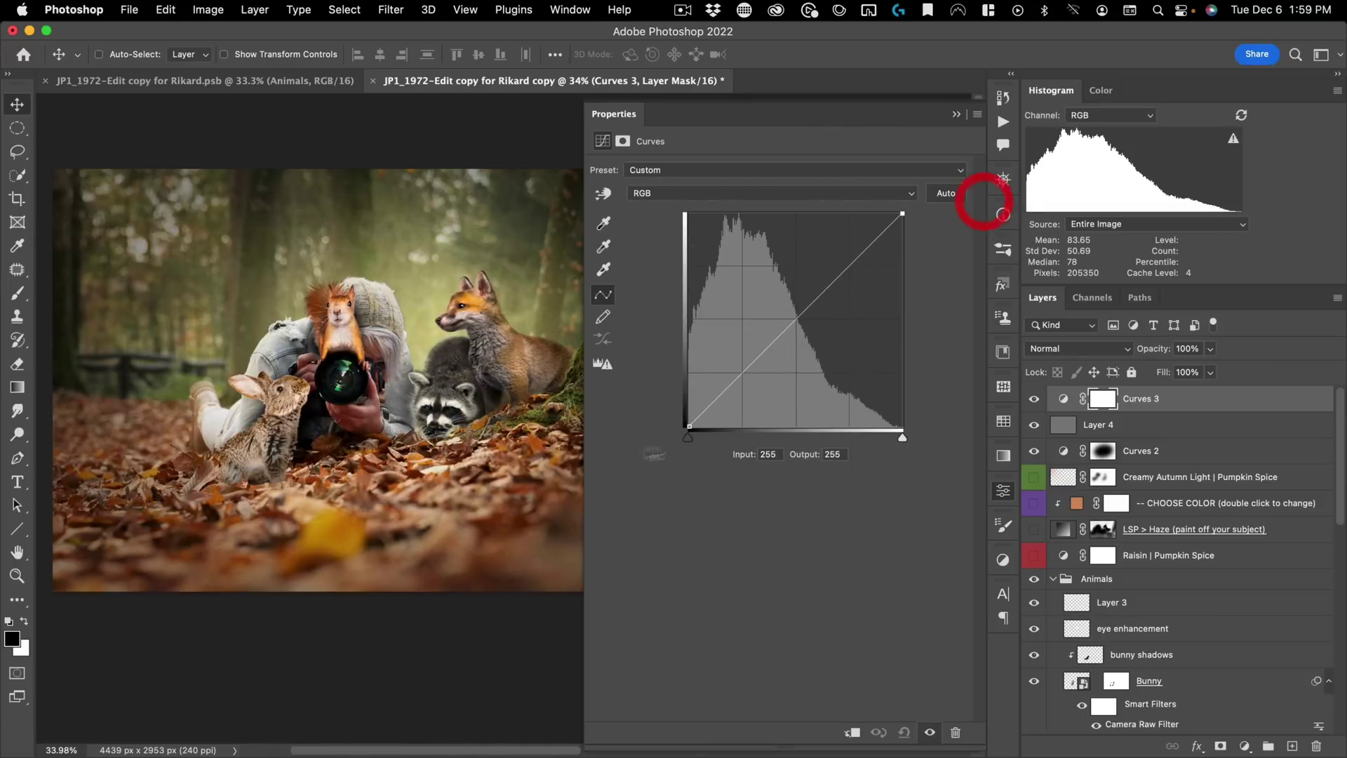
Step: In the new curve's Red channel, pull the white point slightly inward and move the black point to input 22, output 0
left_click(683, 196)
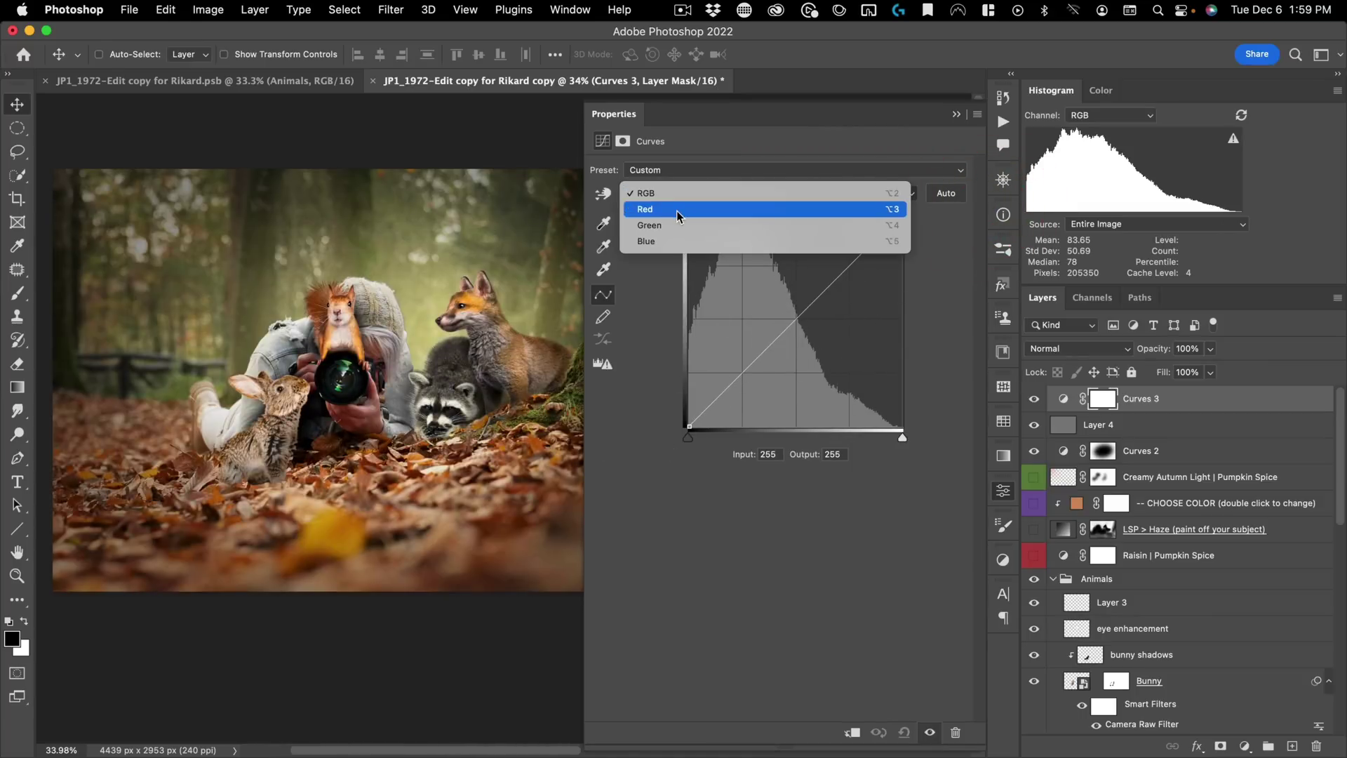
left_click(679, 211)
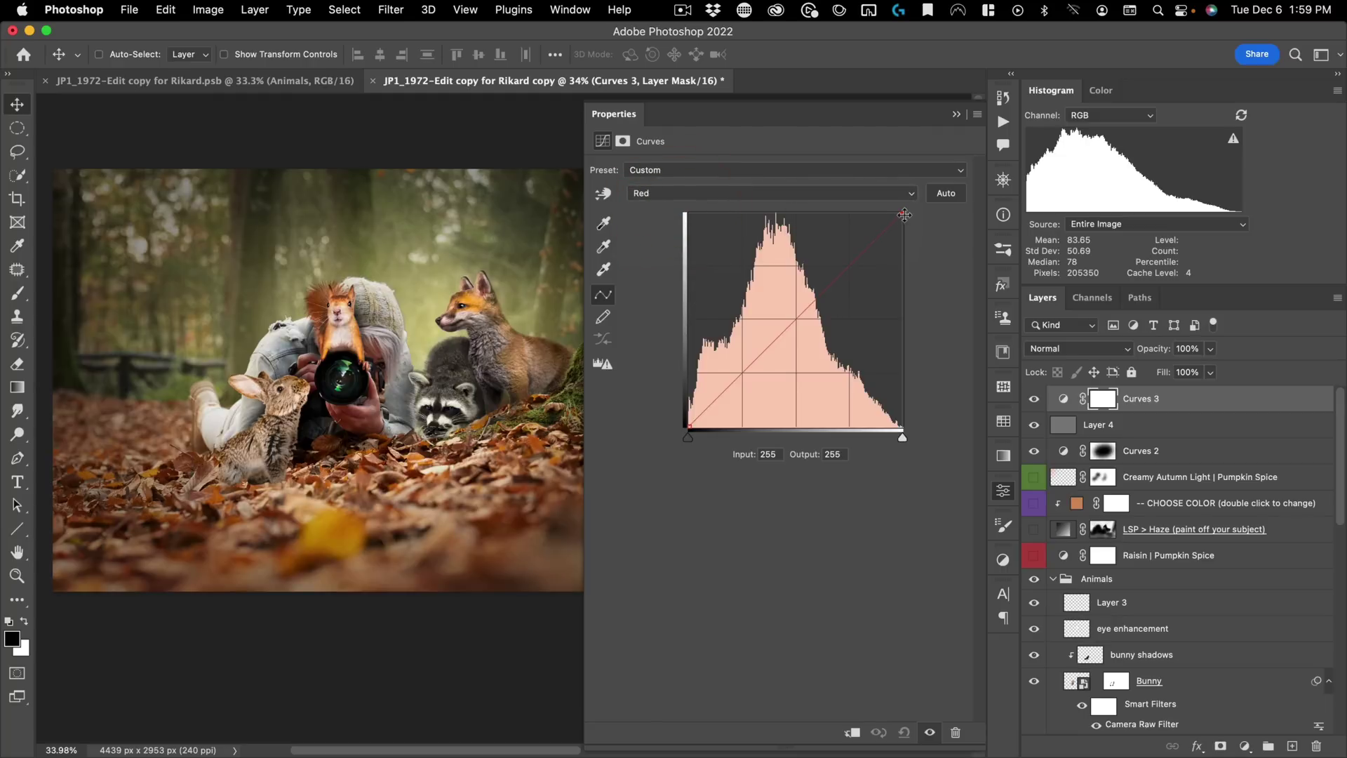
left_click_drag(905, 214, 900, 200)
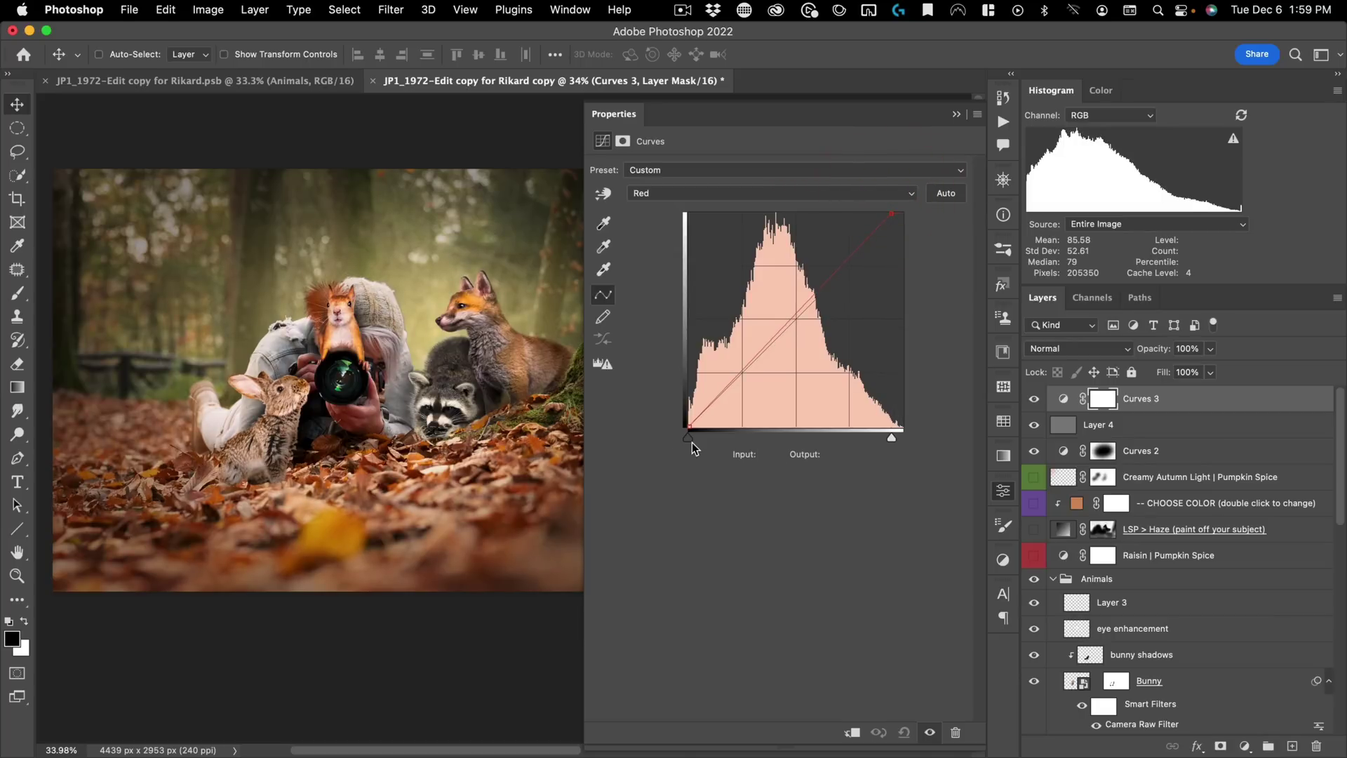
left_click_drag(691, 443, 706, 444)
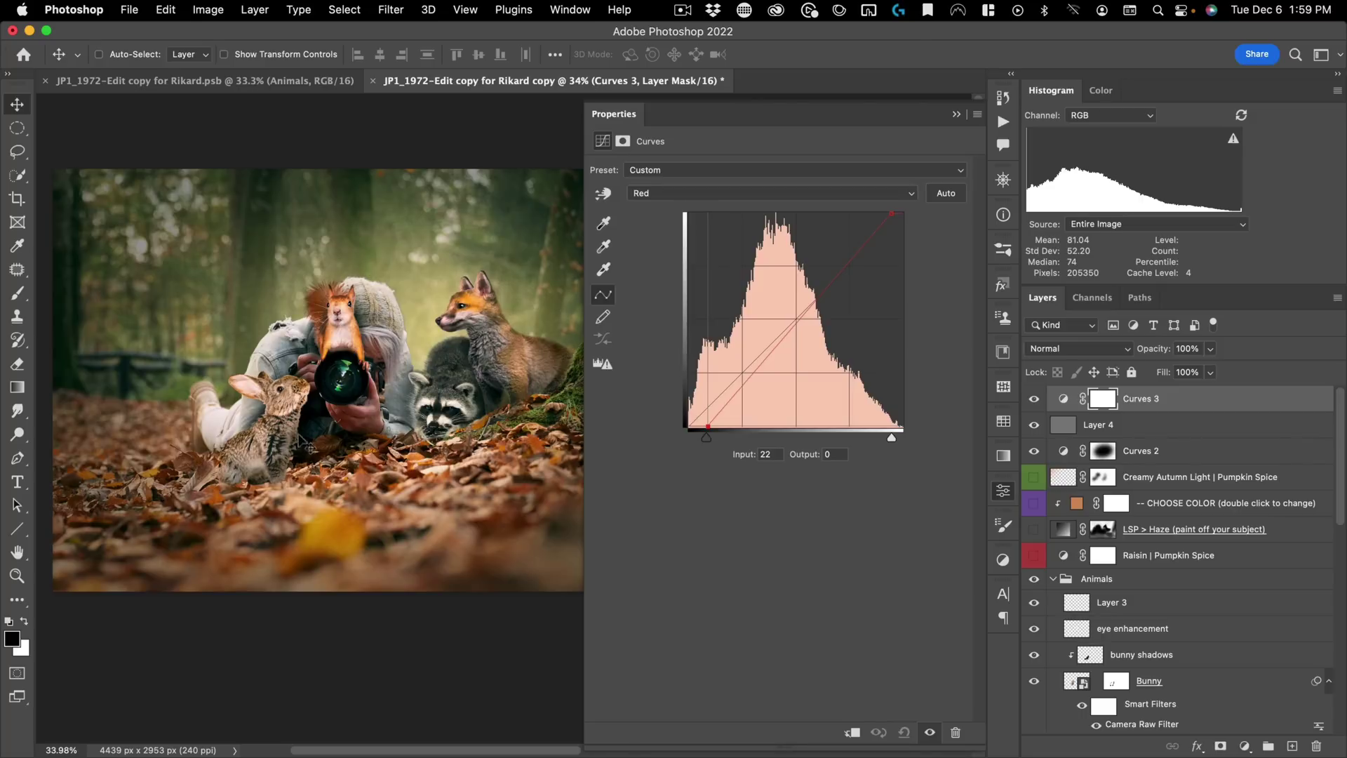
Step: Shape a slight S-curve in the Green channel by raising the highlights and adjusting a point in the shadows
left_click(700, 193)
left_click(691, 208)
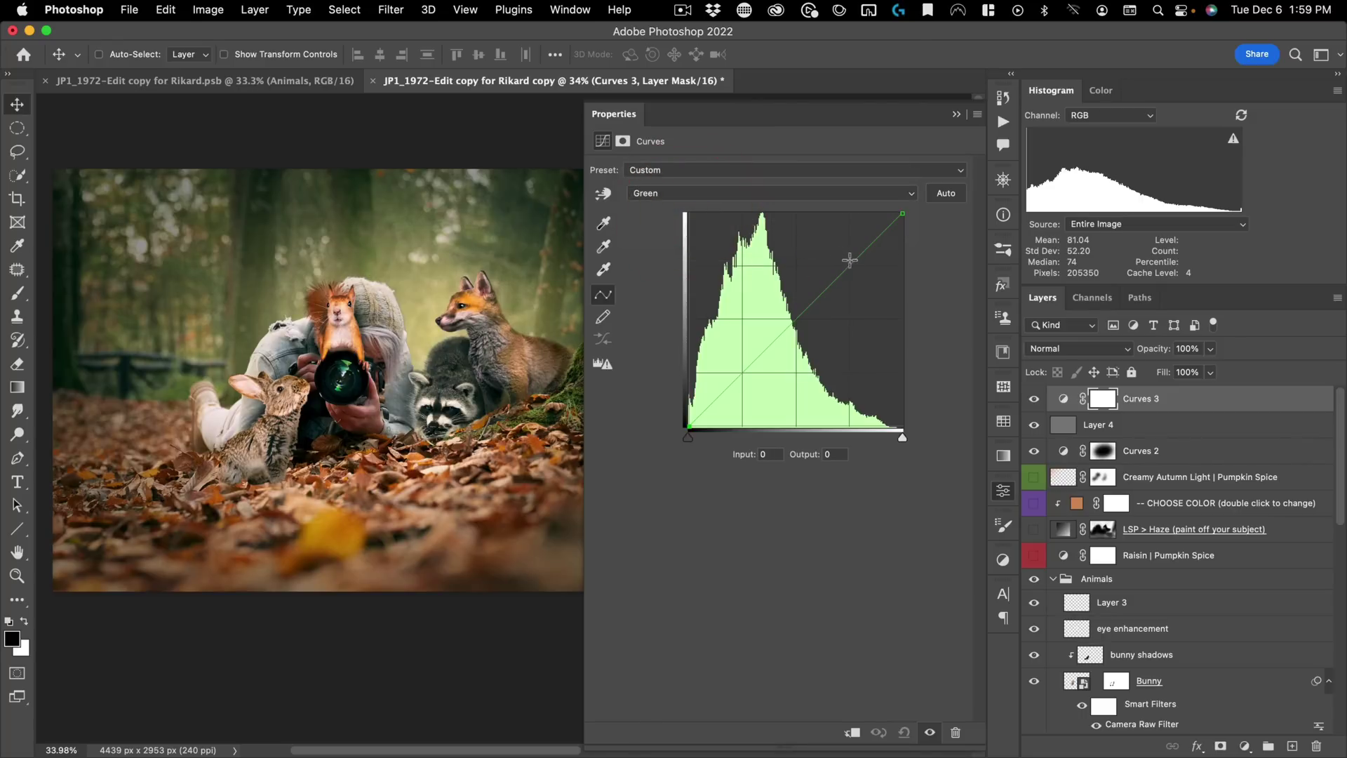
left_click_drag(850, 264, 848, 254)
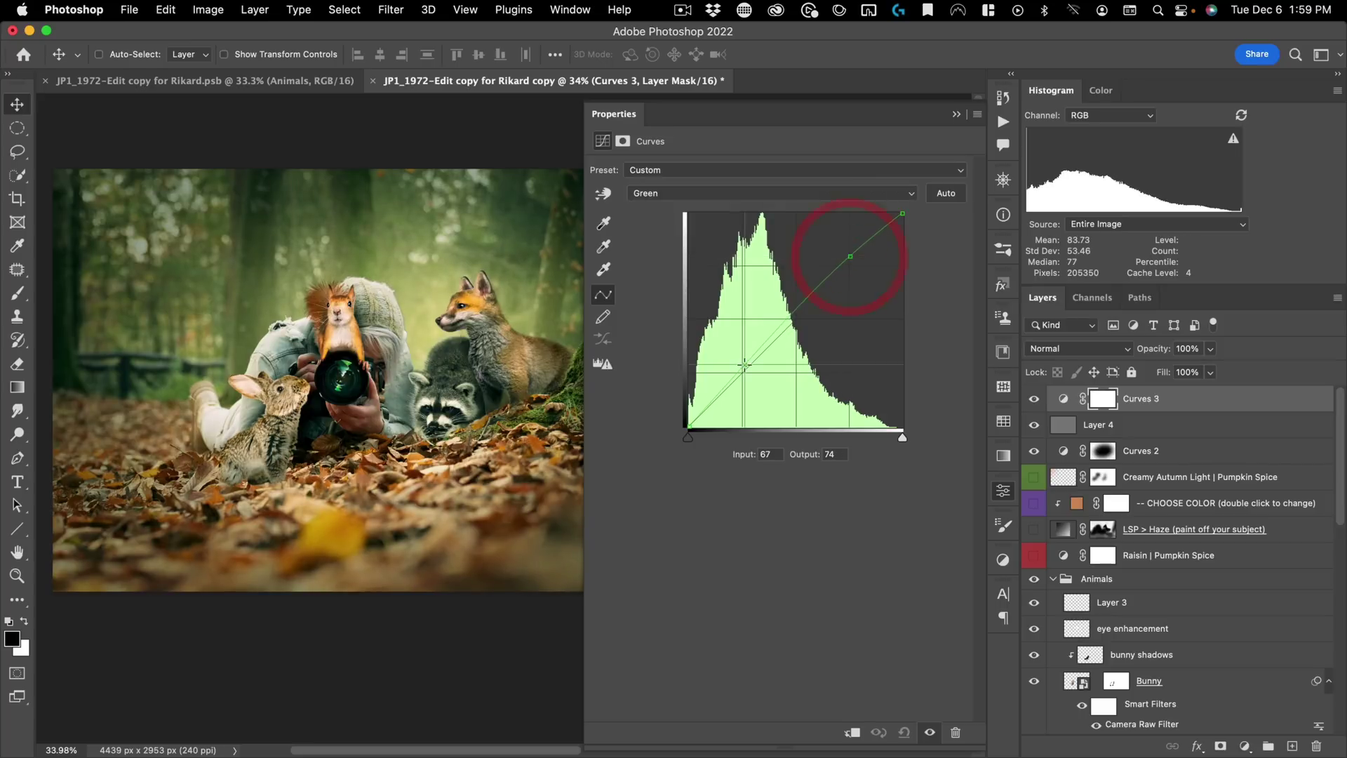
left_click_drag(744, 370, 745, 376)
left_click(743, 373)
Step: In the Blue channel, raise the black point's output to 45 and lower the white point's output to 209
left_click(702, 193)
left_click(701, 207)
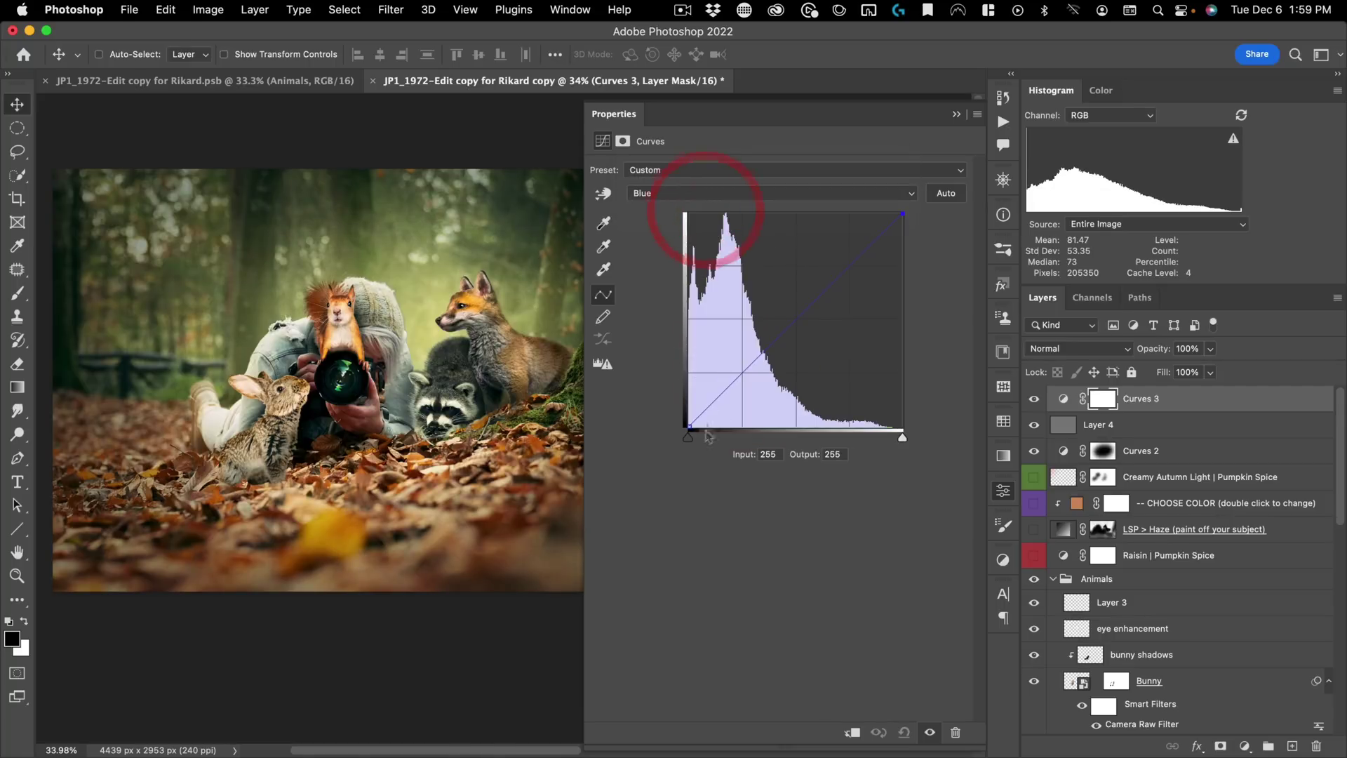
left_click_drag(687, 426, 649, 384)
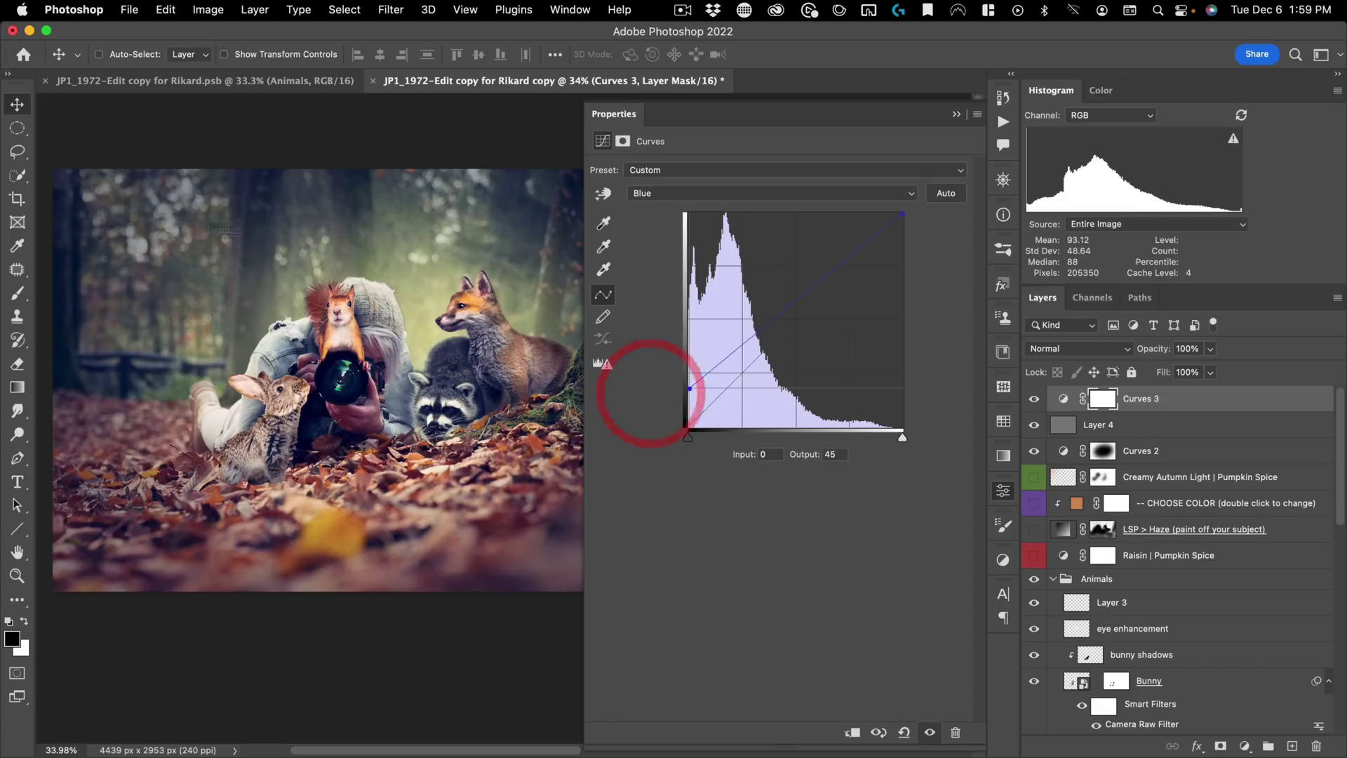
left_click(920, 253)
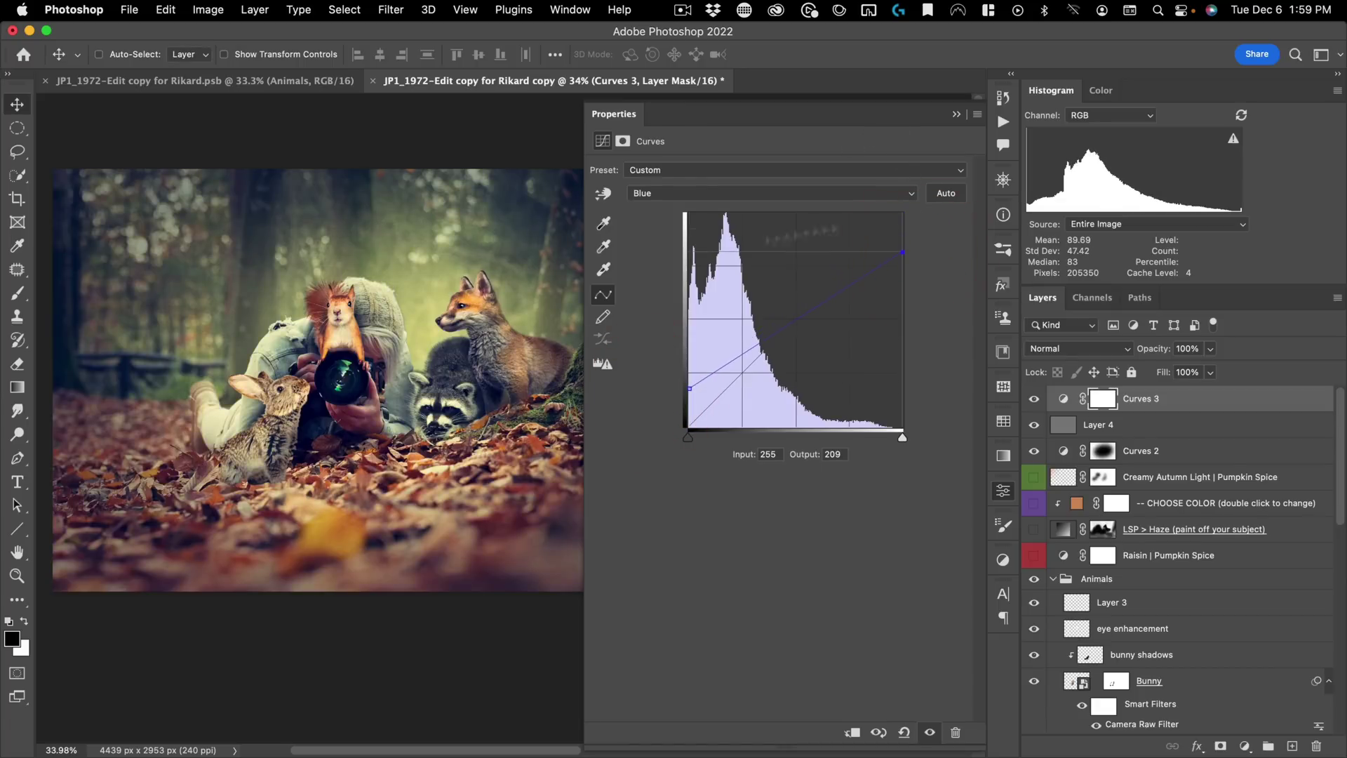
left_click(1005, 491)
Step: Add a layer mask to the subject layer for cleaning up the edges around the photographer's hat
key("super+space")
left_click_drag(384, 268, 560, 310)
key("super+space")
left_click_drag(675, 338, 734, 290)
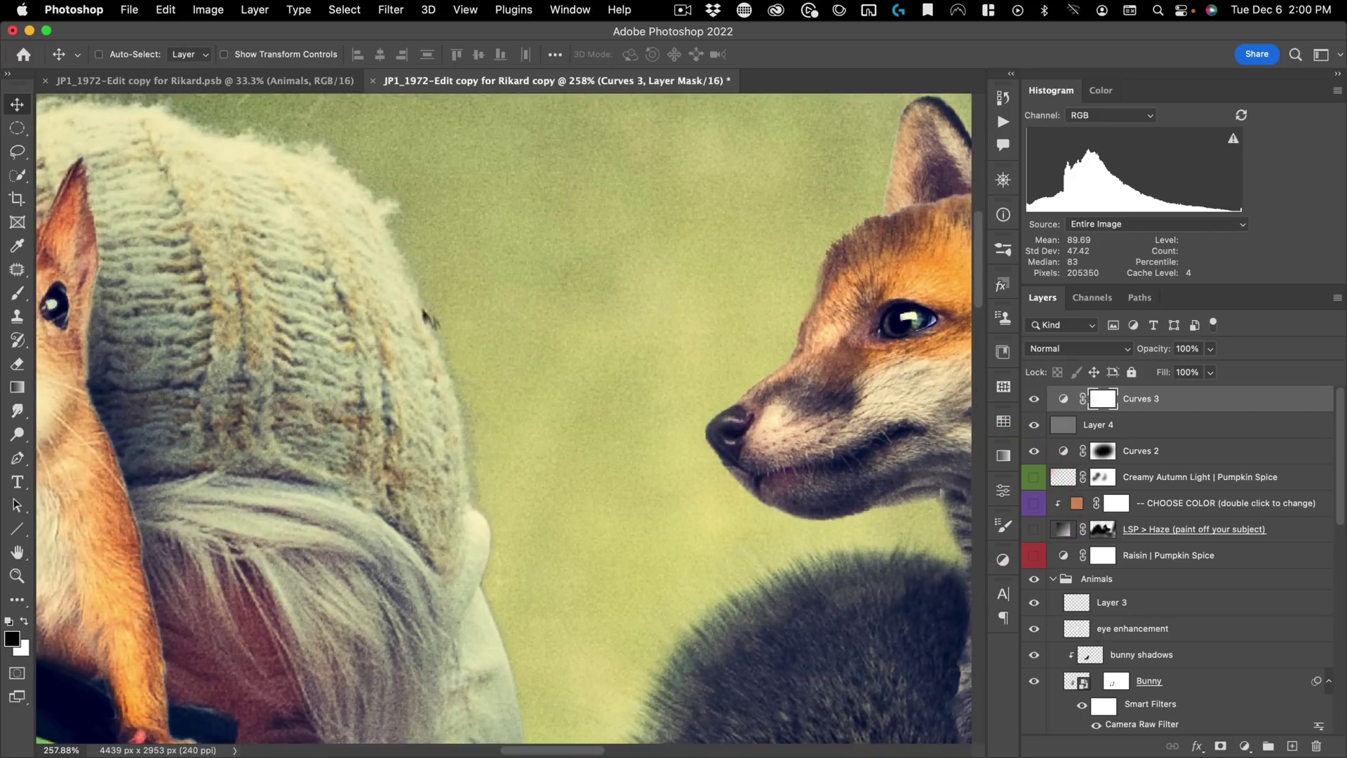
key("super+space")
left_click_drag(501, 511, 452, 527)
left_click_drag(548, 467, 665, 403)
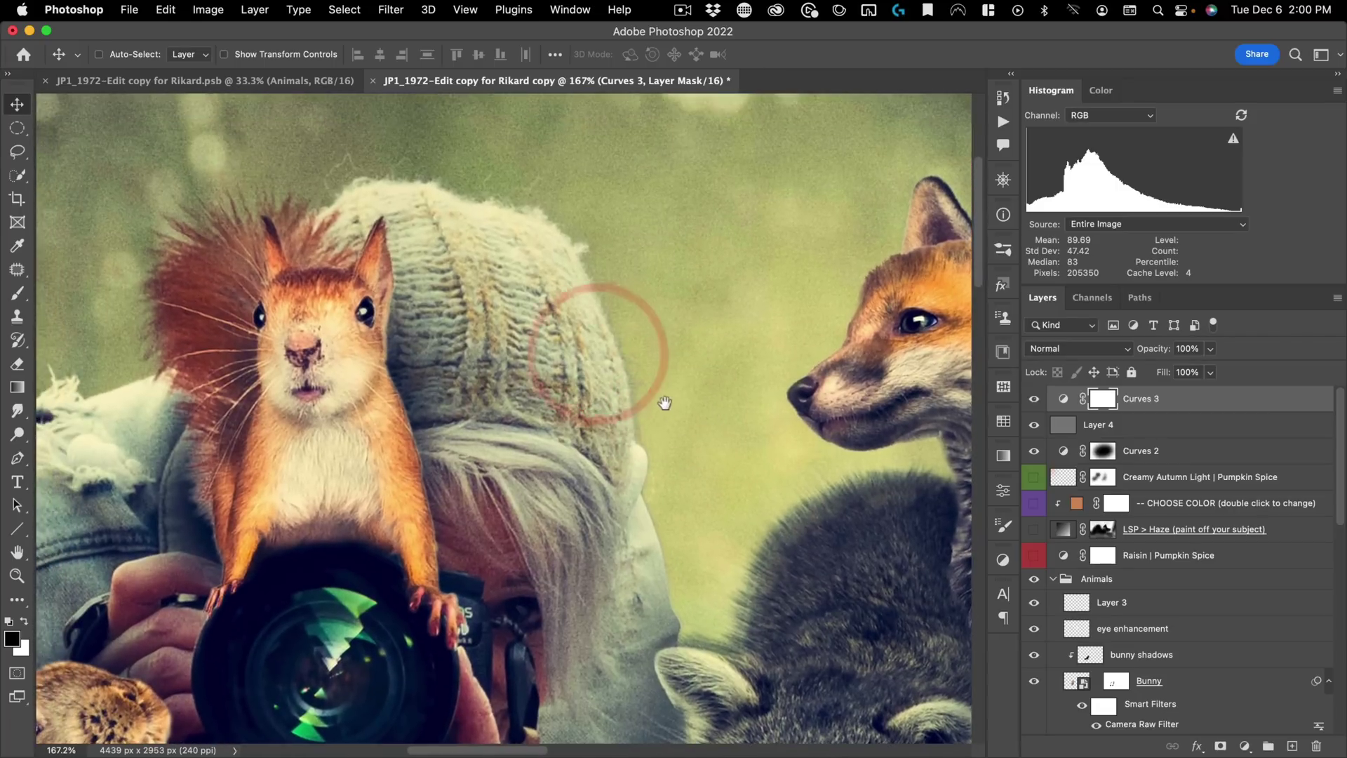
key("space")
scroll(1179, 562, "down", 10)
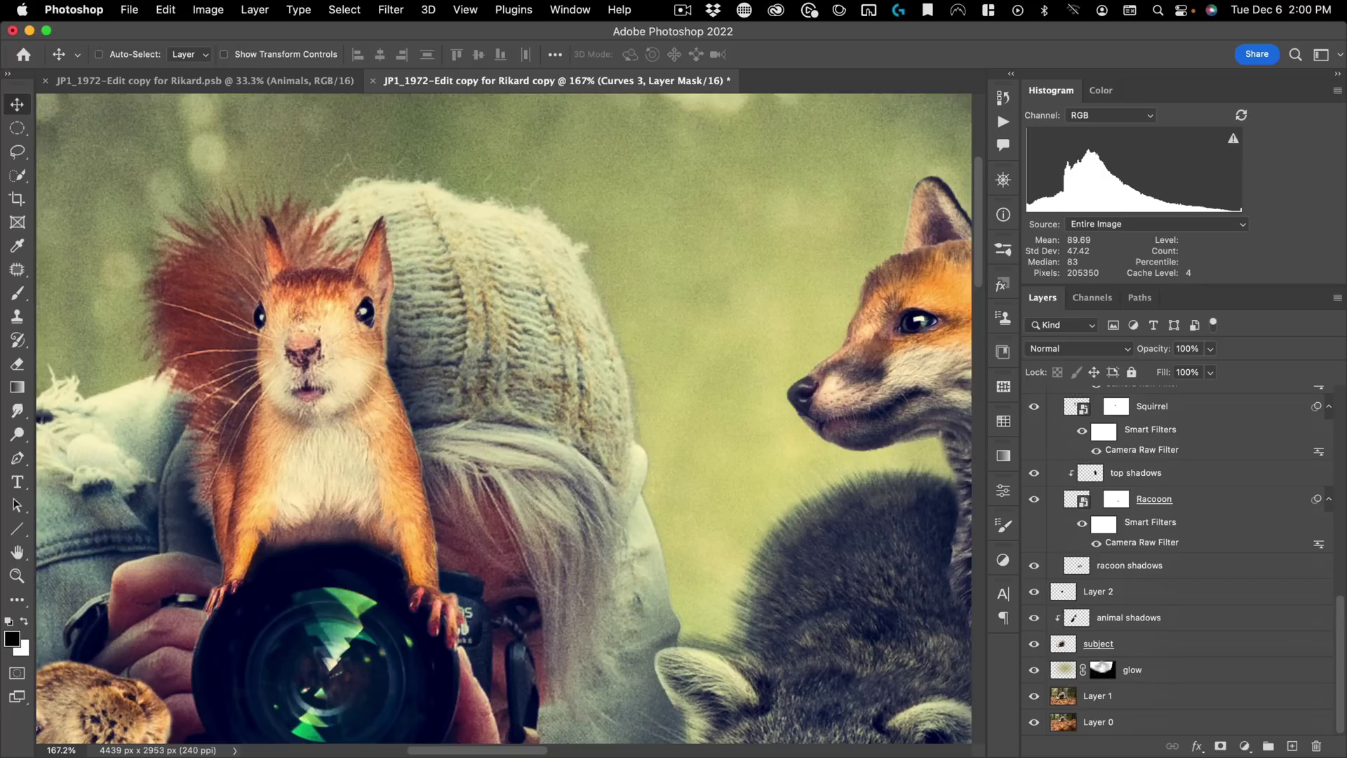
left_click(1064, 650)
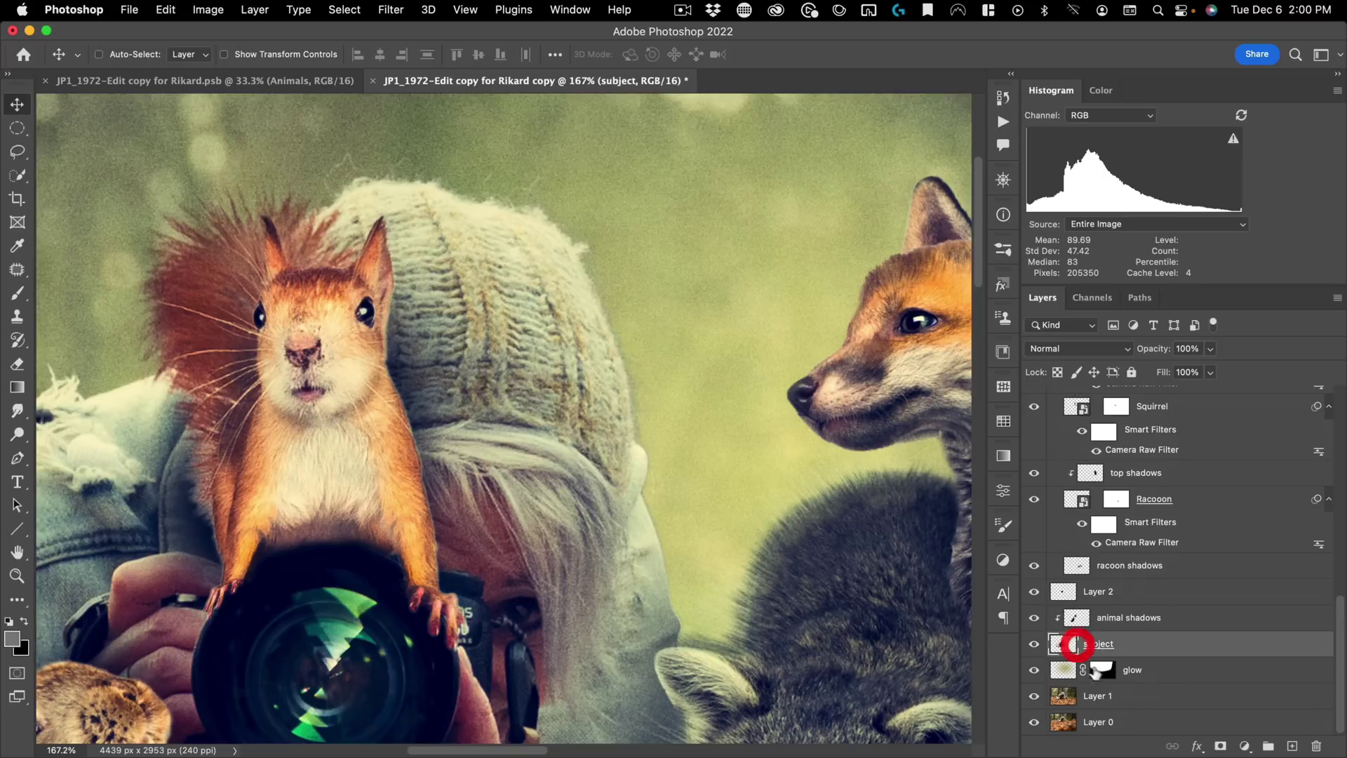
left_click(1221, 746)
Step: Paint black with the Brush on the subject's mask to soften the fringe around the knitted hat
key("b")
left_click(724, 463, "super")
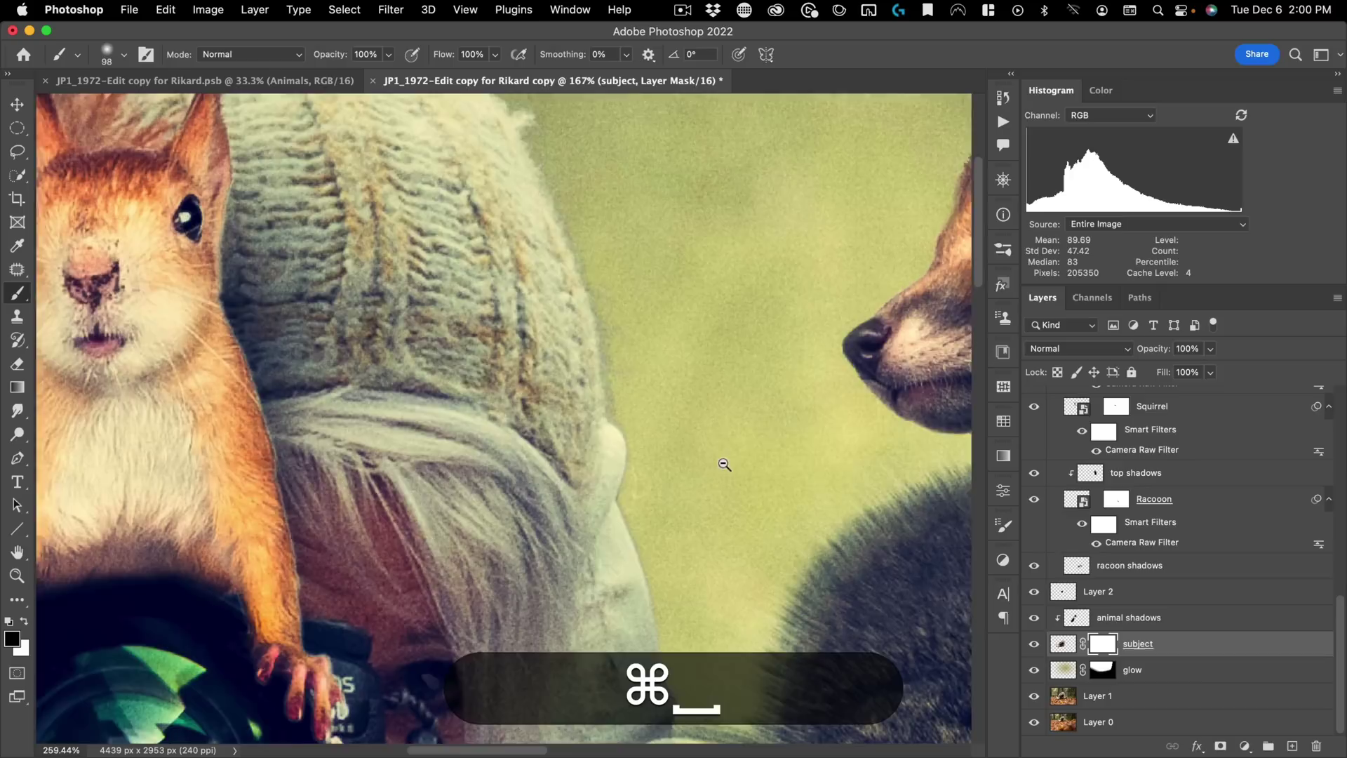
left_click(1034, 644)
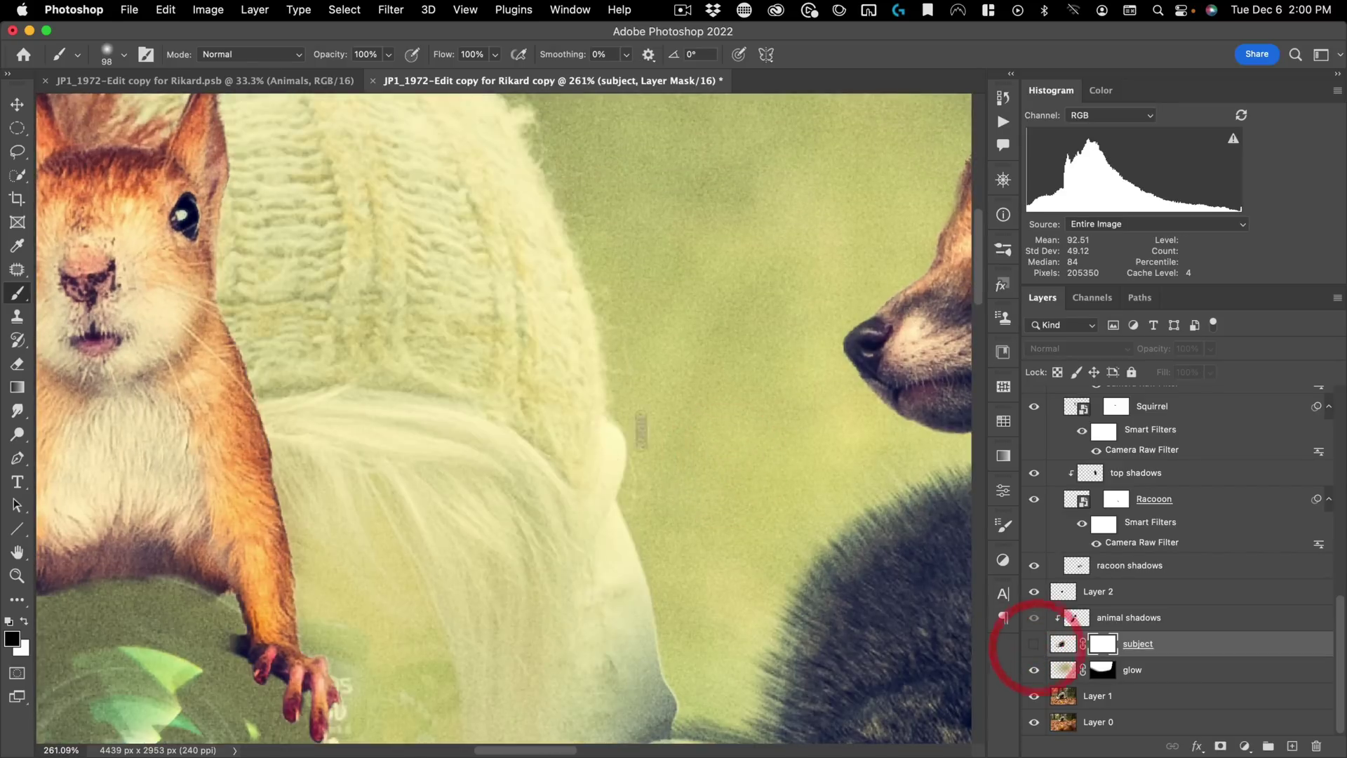
left_click(1034, 644)
left_click_drag(713, 351, 714, 445)
mouse_move(639, 474)
left_mouse_down()
mouse_move(553, 202)
mouse_move(519, 181)
left_mouse_up()
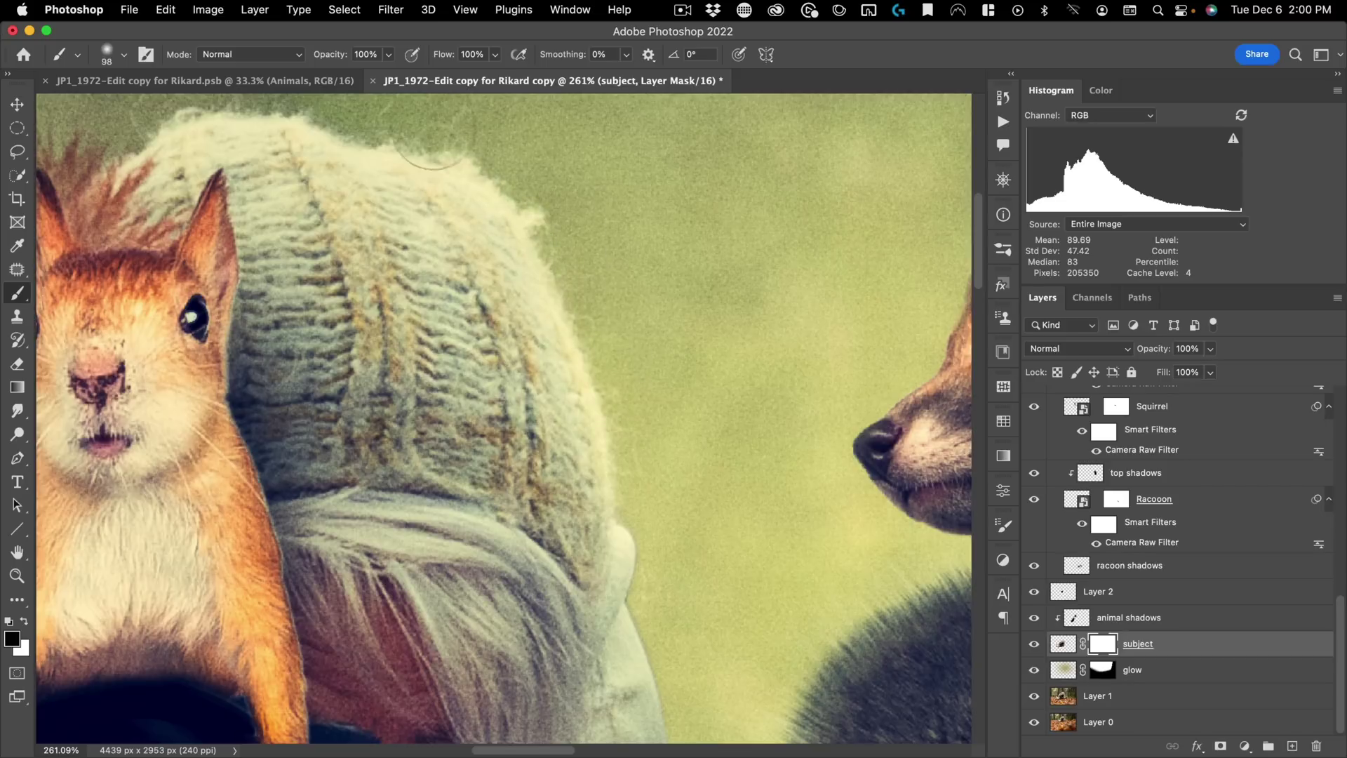
left_click_drag(382, 114, 587, 334)
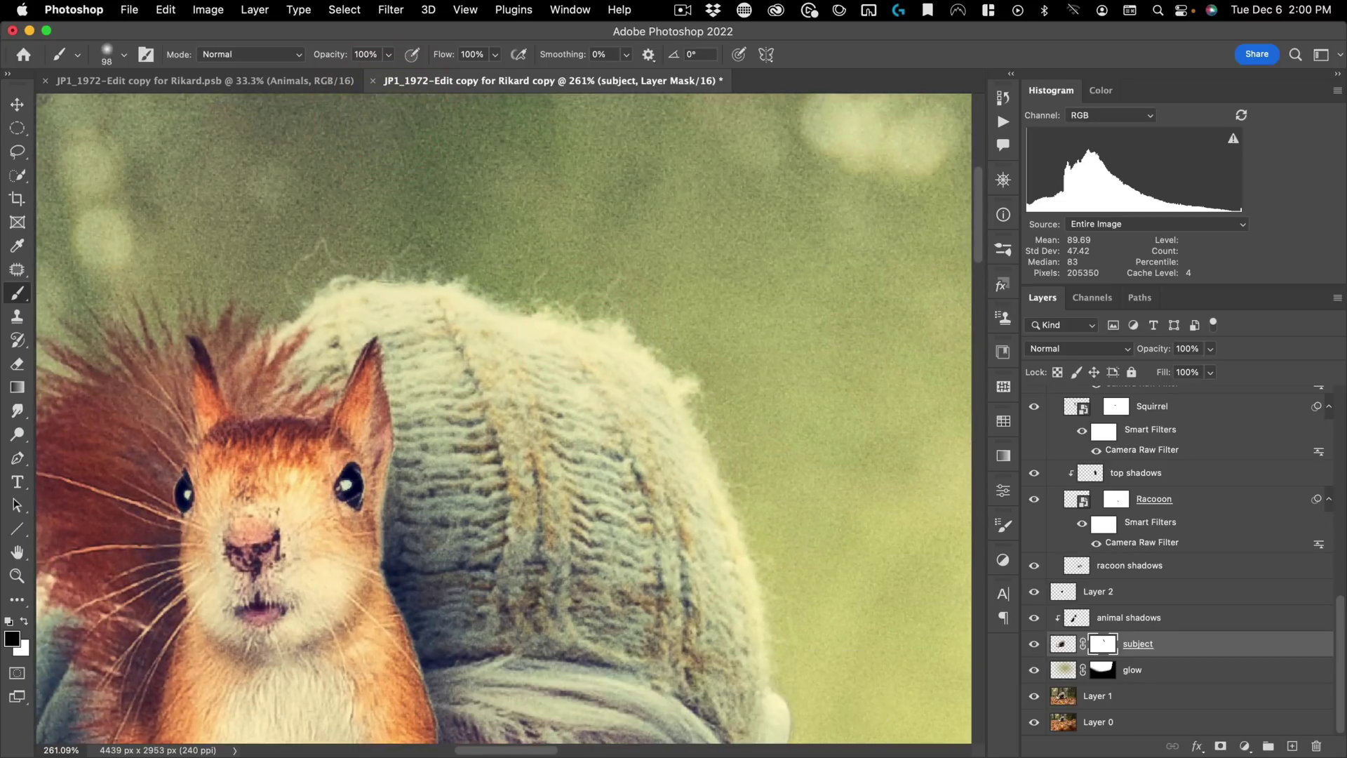
left_click_drag(261, 256, 440, 318)
Step: Brush the subject's mask along the hood edge beside the raccoon, and return to the Move tool
left_click_drag(725, 316, 786, 276)
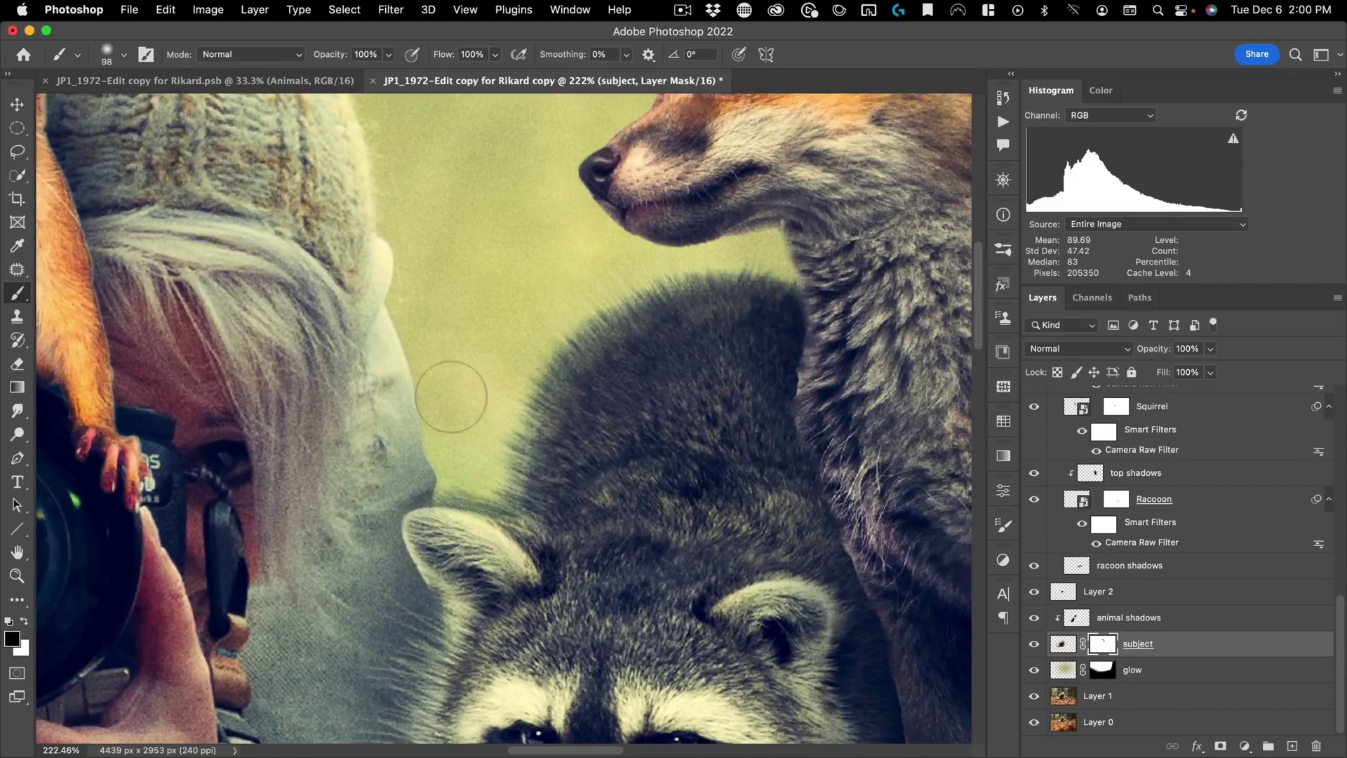
left_click_drag(467, 474, 374, 412)
left_click_drag(505, 404, 680, 352)
key("v")
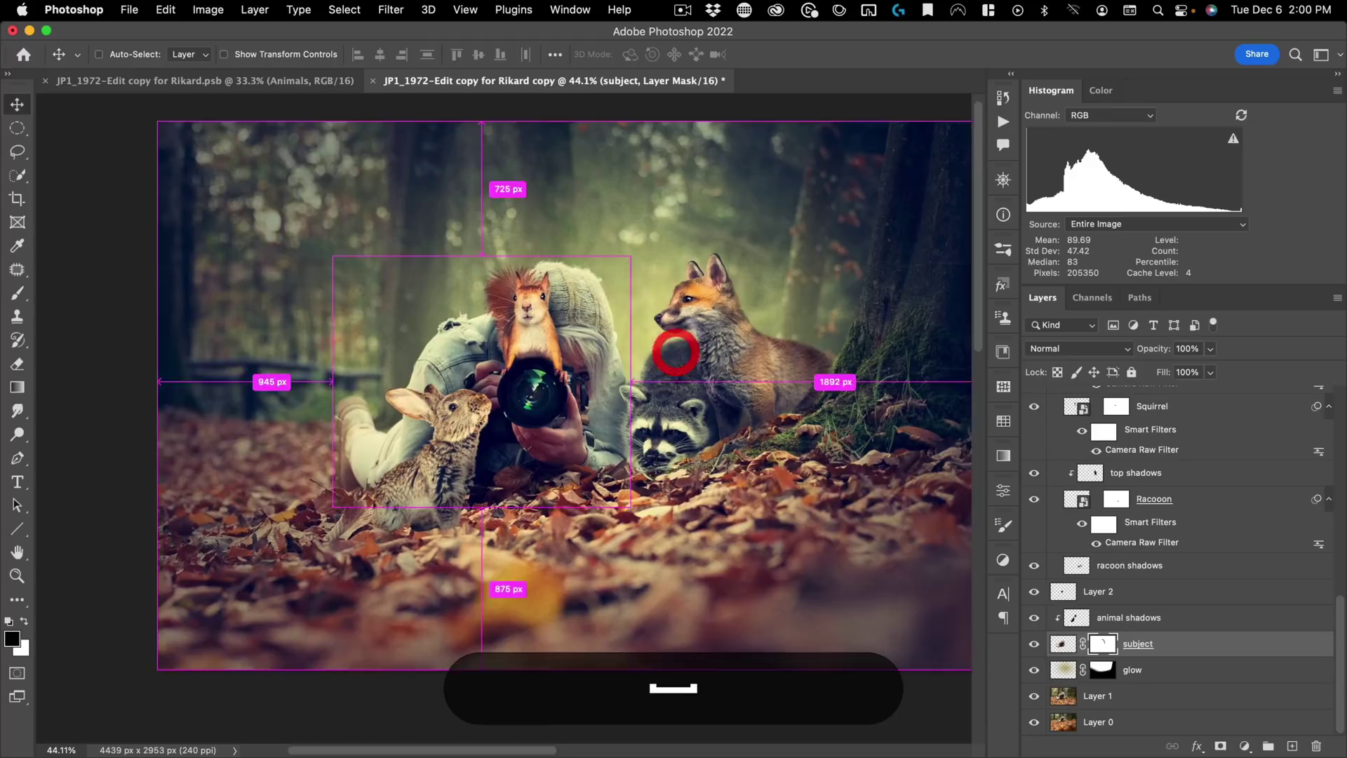
Step: Delete the four hidden effect layers from Creamy Autumn Light | Pumpkin Spice down to Raisin | Pumpkin Spice
scroll(1114, 517, "up", 4)
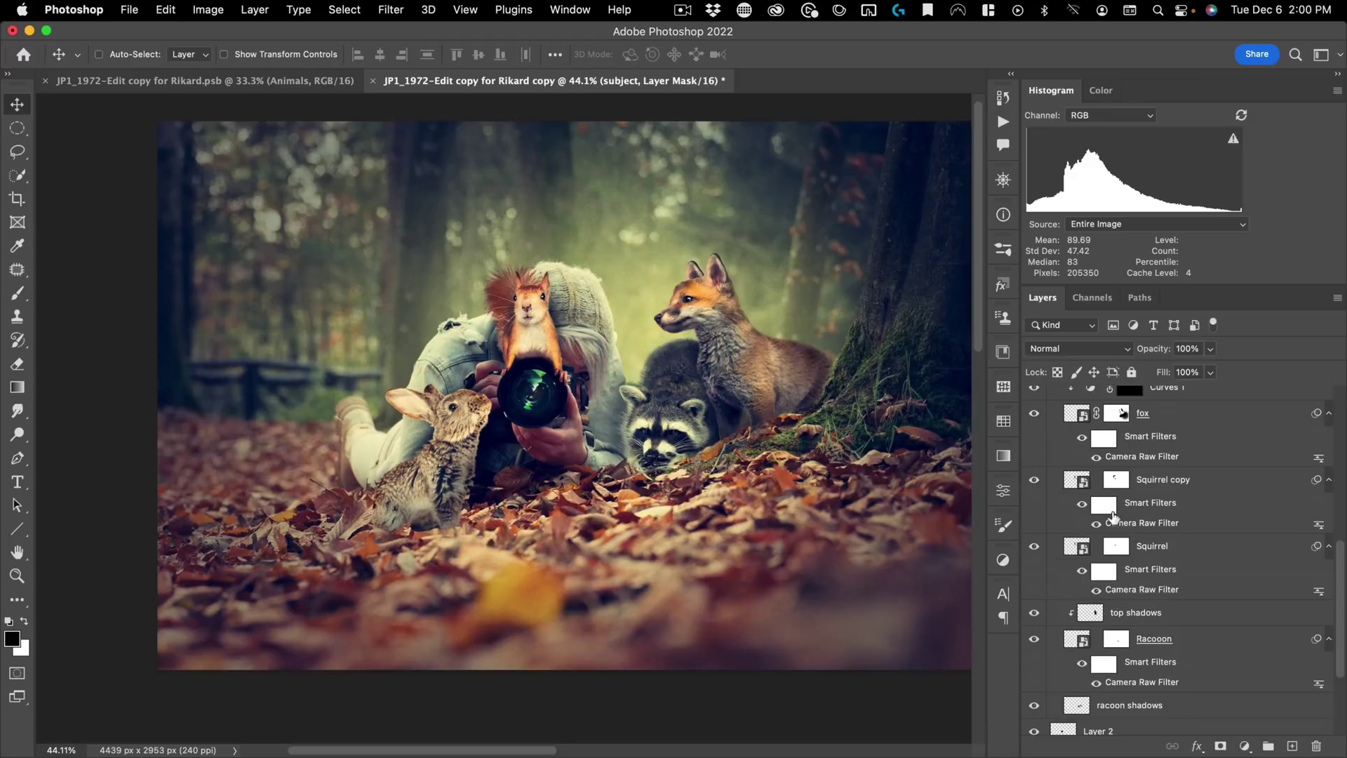
scroll(1067, 507, "up", 8)
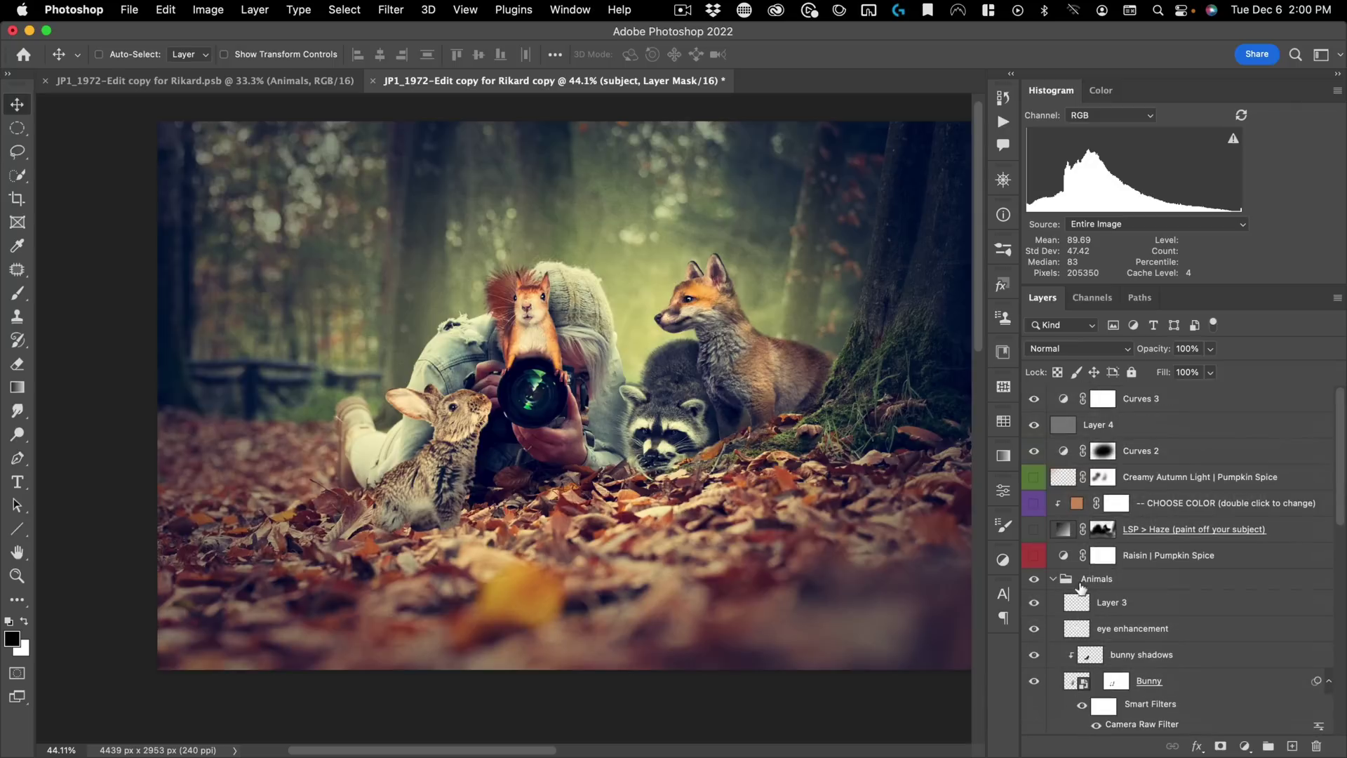
scroll(1155, 638, "down", 3)
scroll(1151, 576, "up", 3)
left_click(1161, 481)
left_click(1188, 558, "shift")
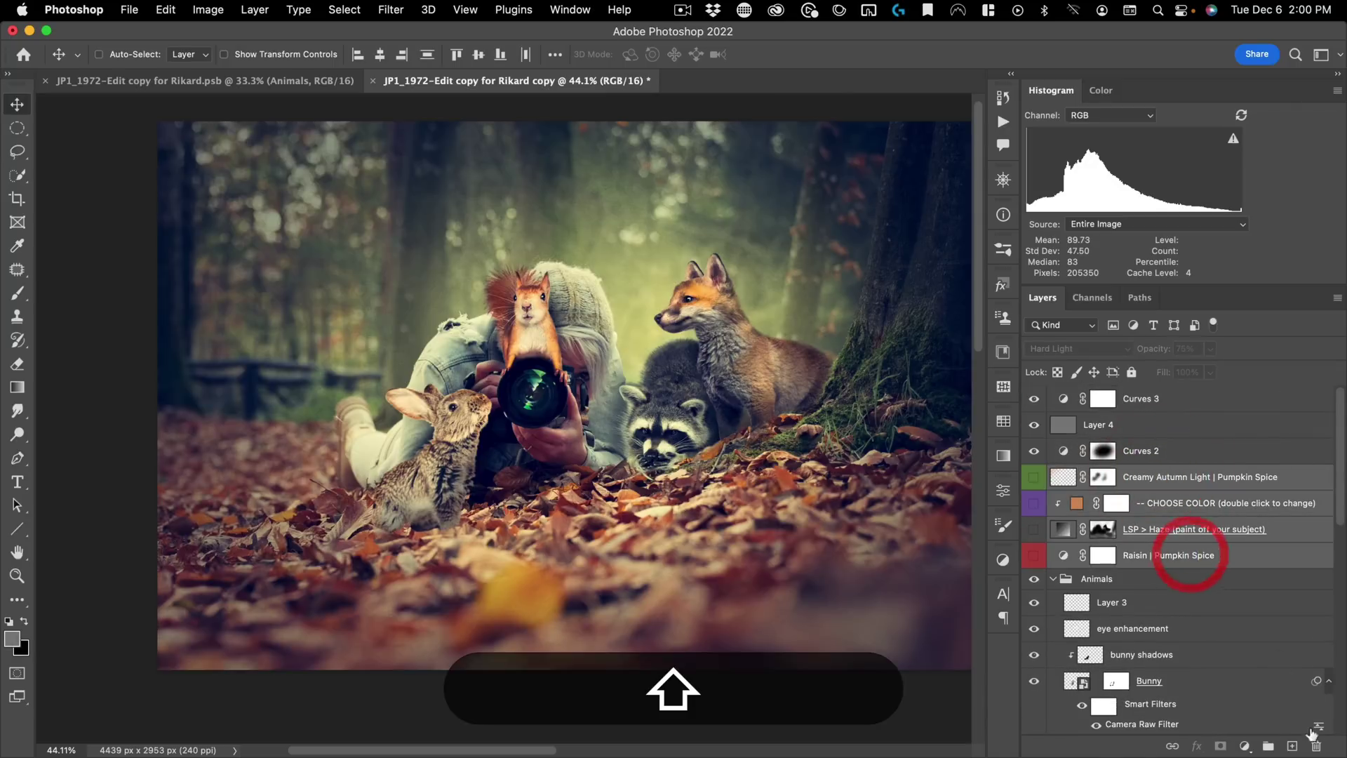
left_click(1318, 745)
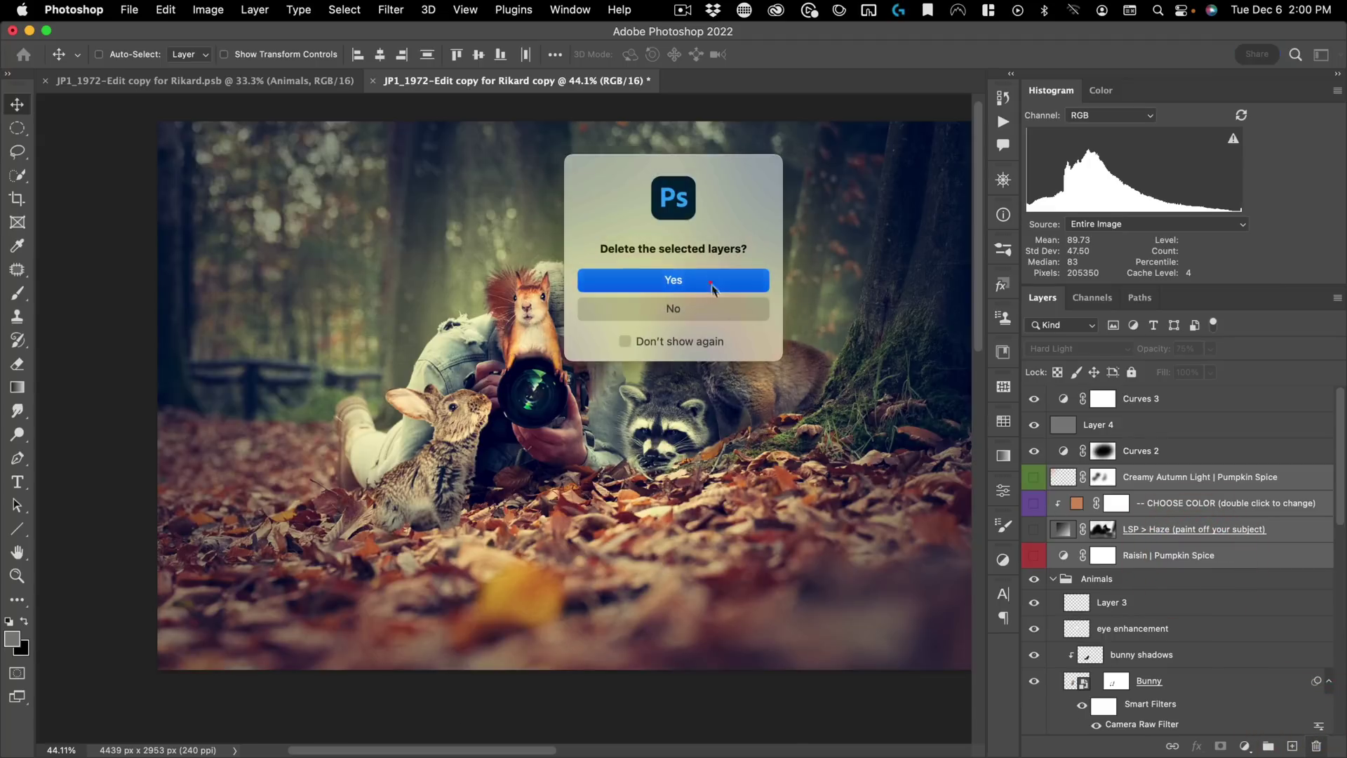
left_click(710, 280)
left_click(1064, 447)
left_click(1062, 403)
left_click(1064, 399)
left_click(1065, 423)
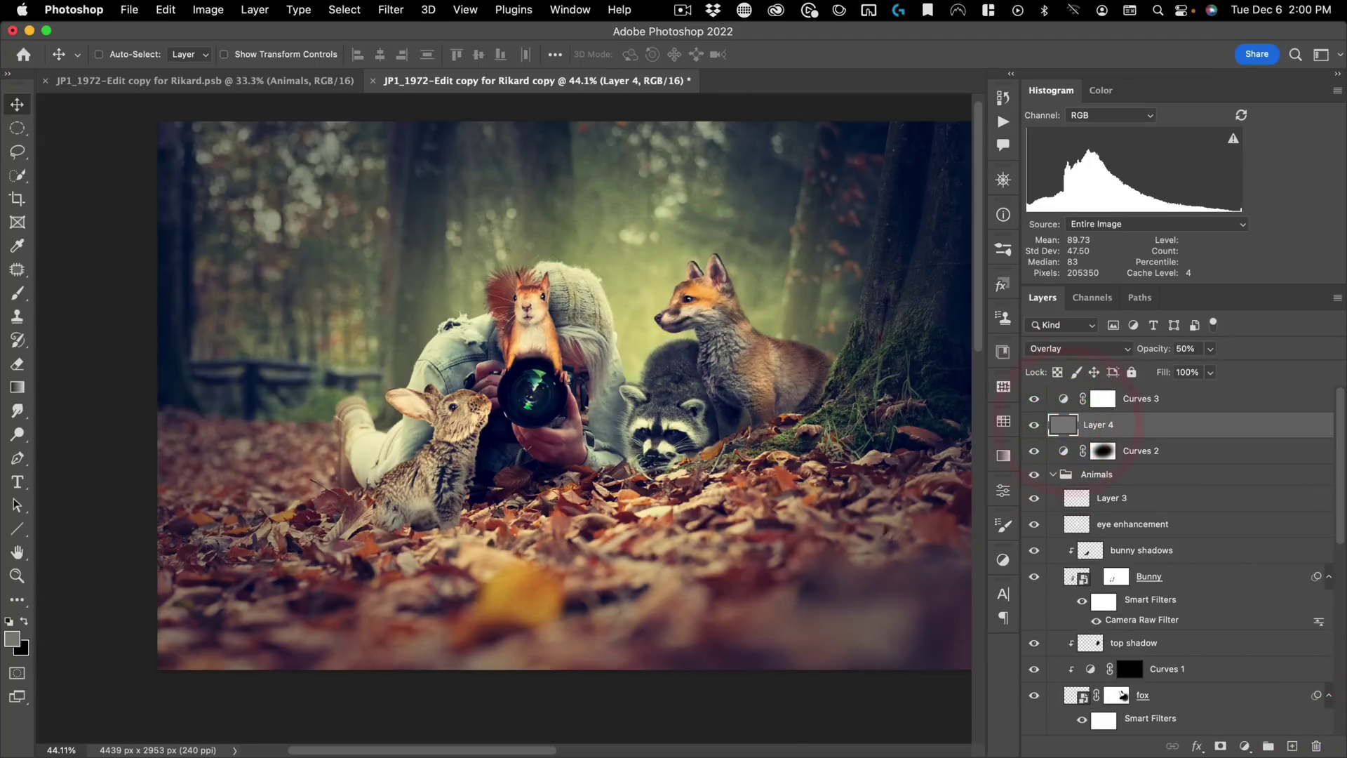
scroll(1141, 500, "down", 3)
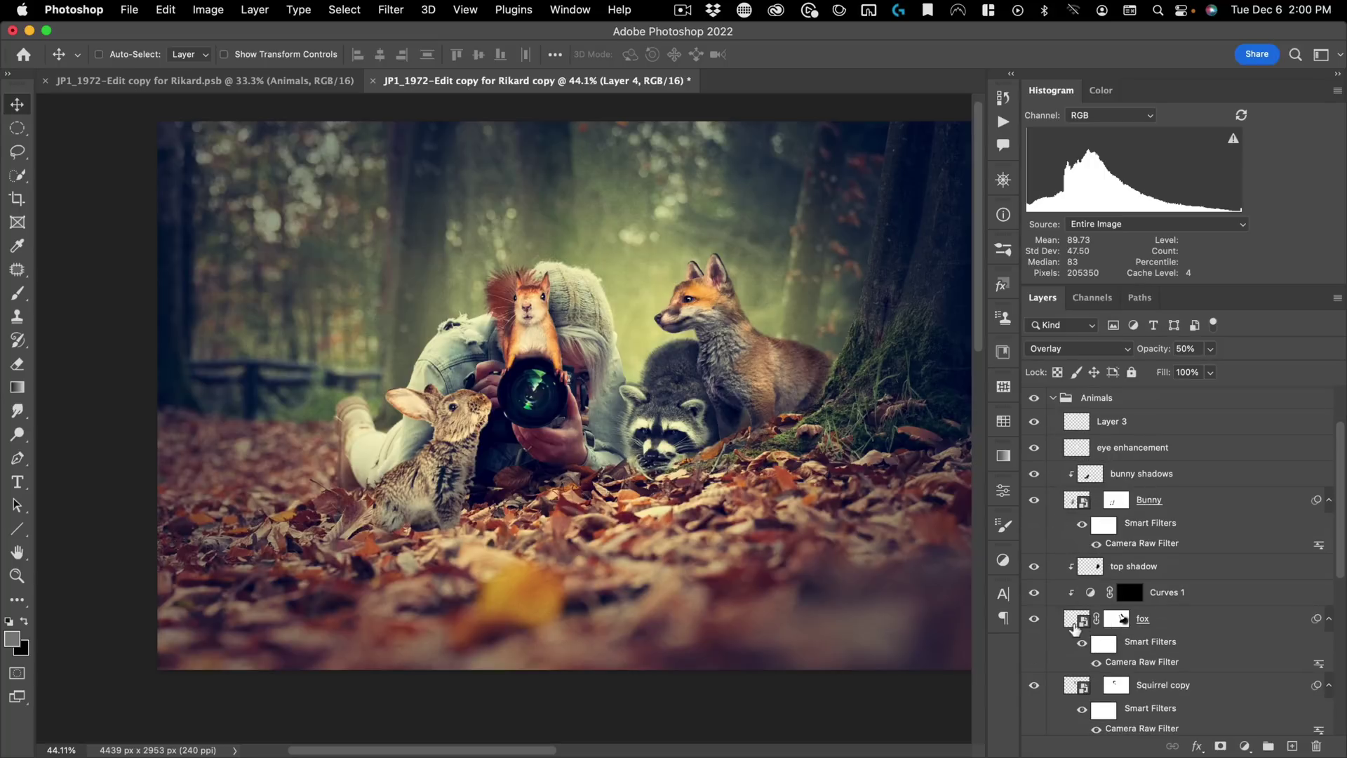
left_click(1074, 623)
left_click_drag(702, 513, 677, 437)
key("super+z")
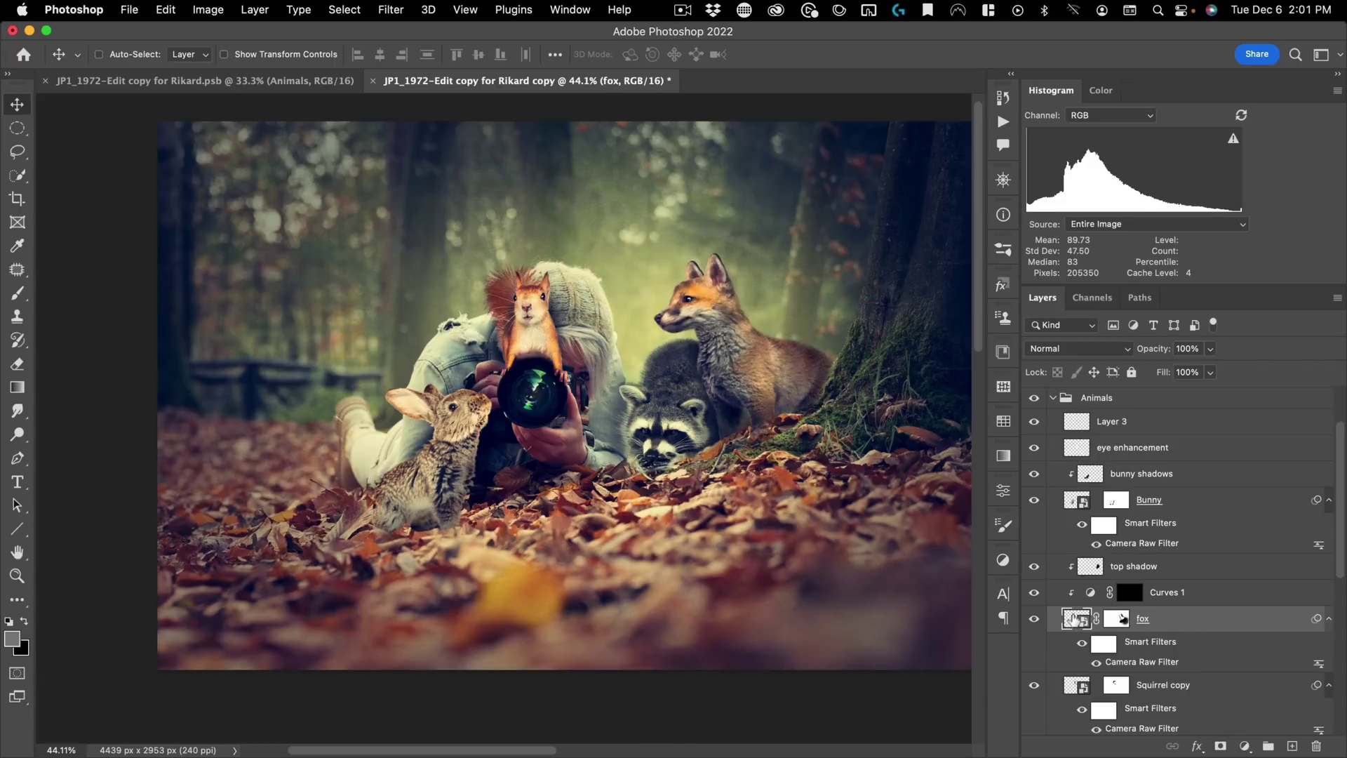
Step: Edit the fox layer's Camera Raw smart filter, setting Exposure +0.45, Highlights -12 and Shadows +54, and apply it
double_click(1144, 661)
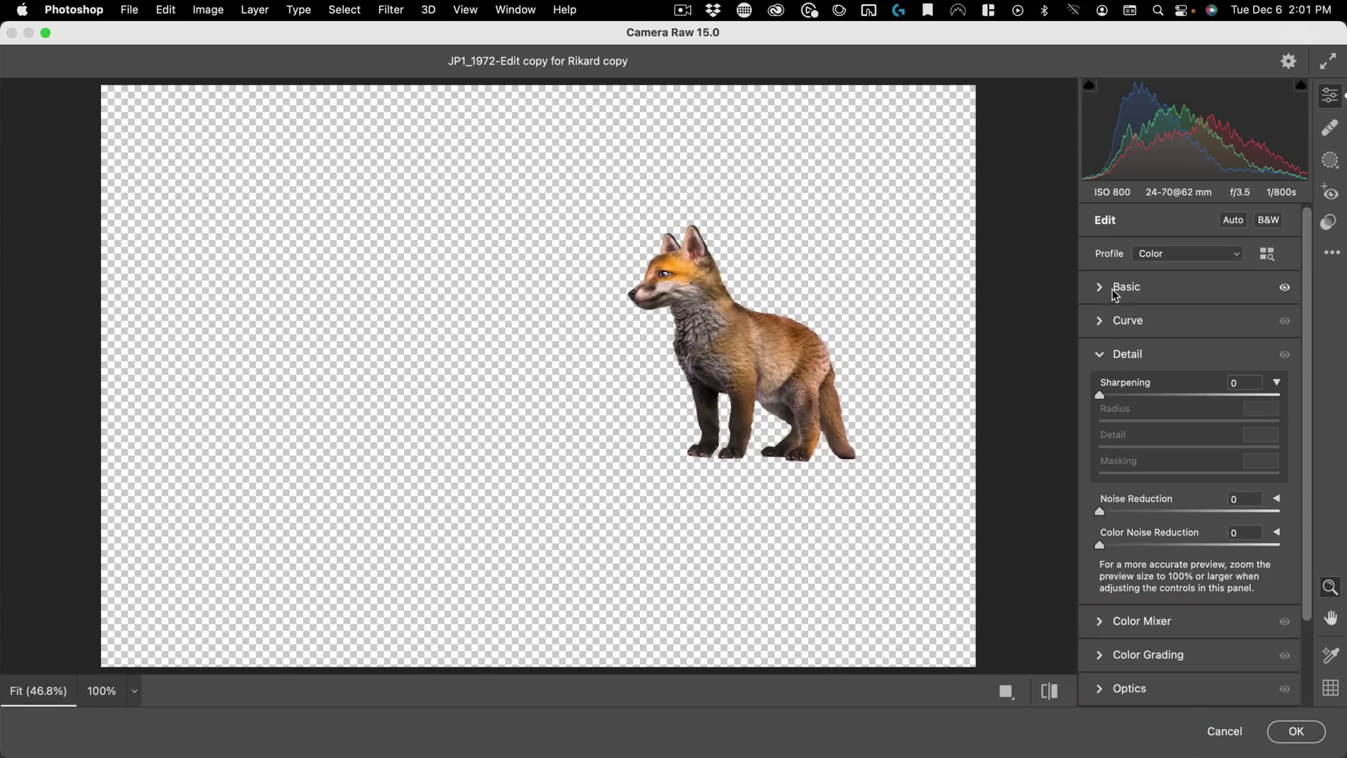
left_click(1115, 288)
left_click_drag(1230, 405, 1196, 378)
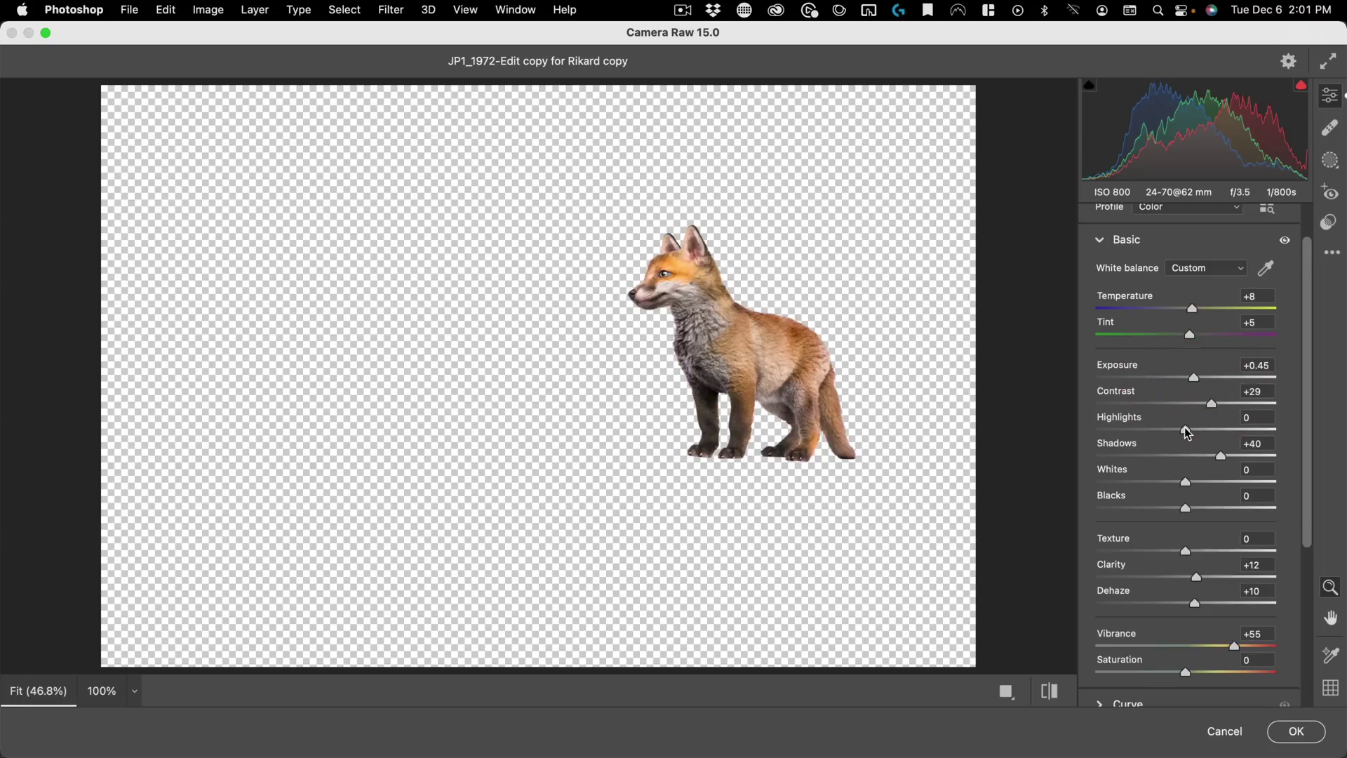
left_click_drag(1181, 431, 1235, 459)
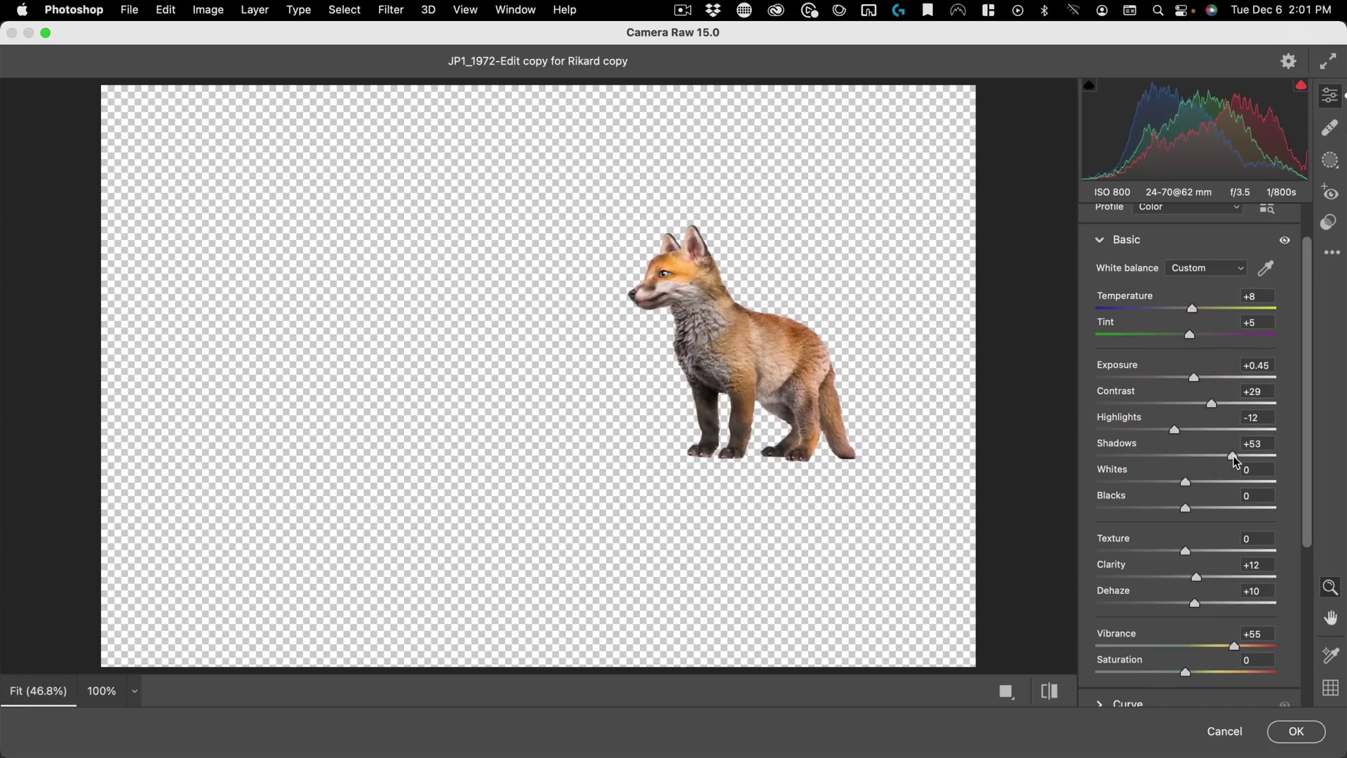
left_click(1293, 735)
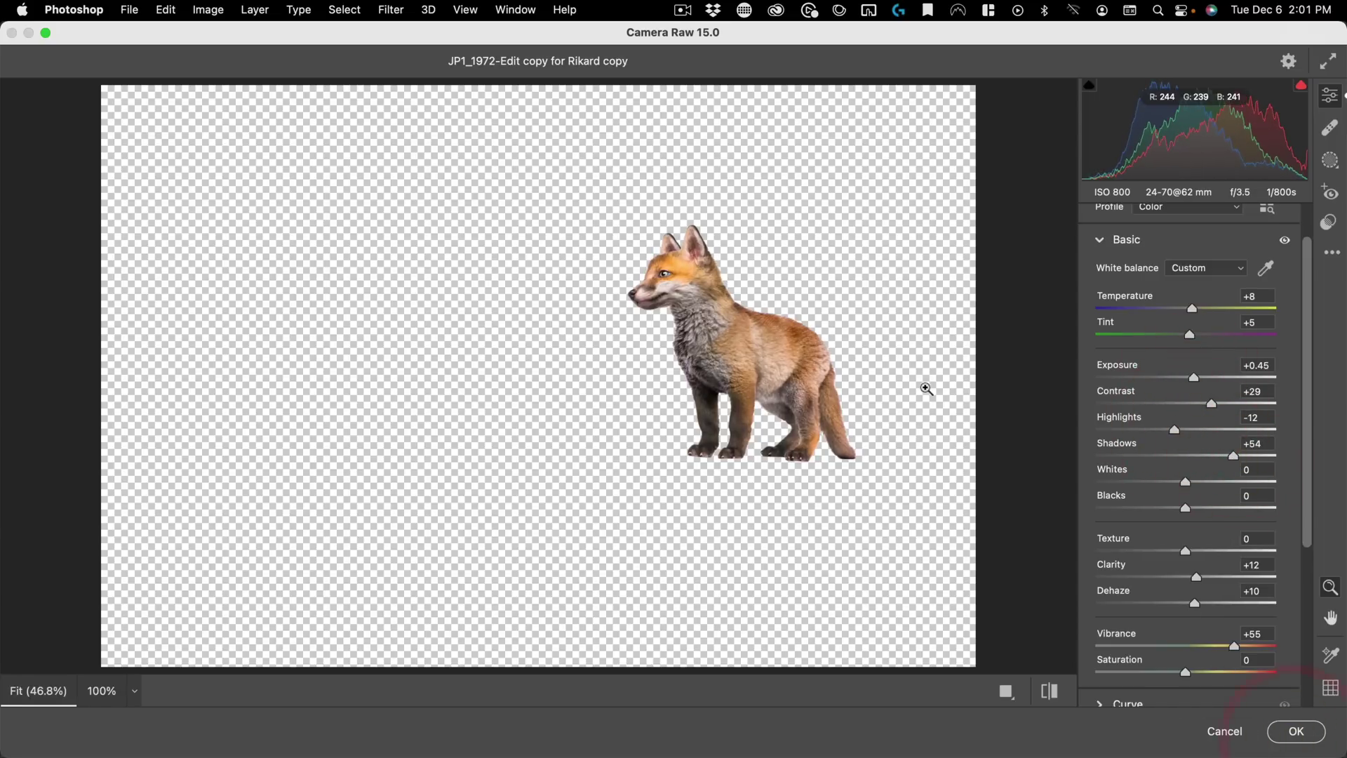
left_click(1298, 732)
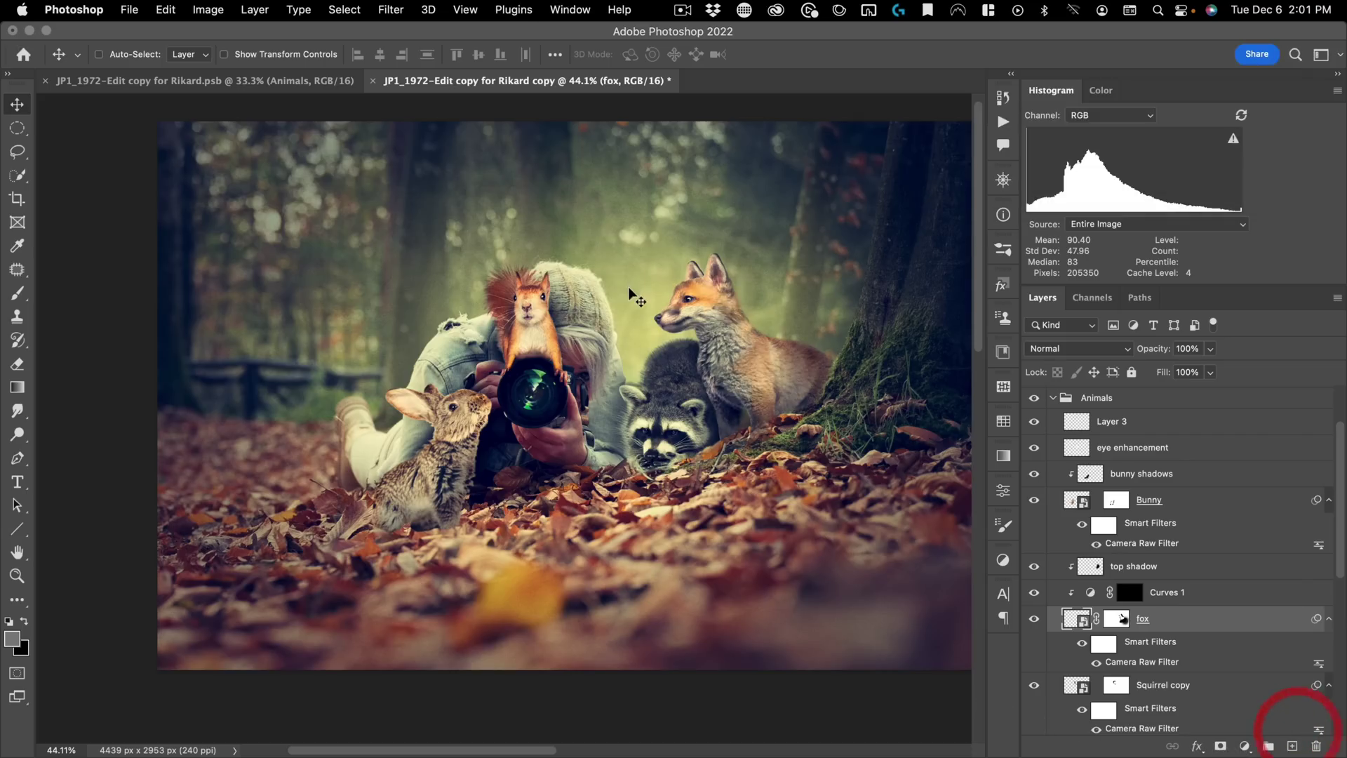
Step: Erase spots of the animal shadows layer around the photographer's knitted hat and hair, and return to the Move tool
left_click_drag(672, 350, 635, 369)
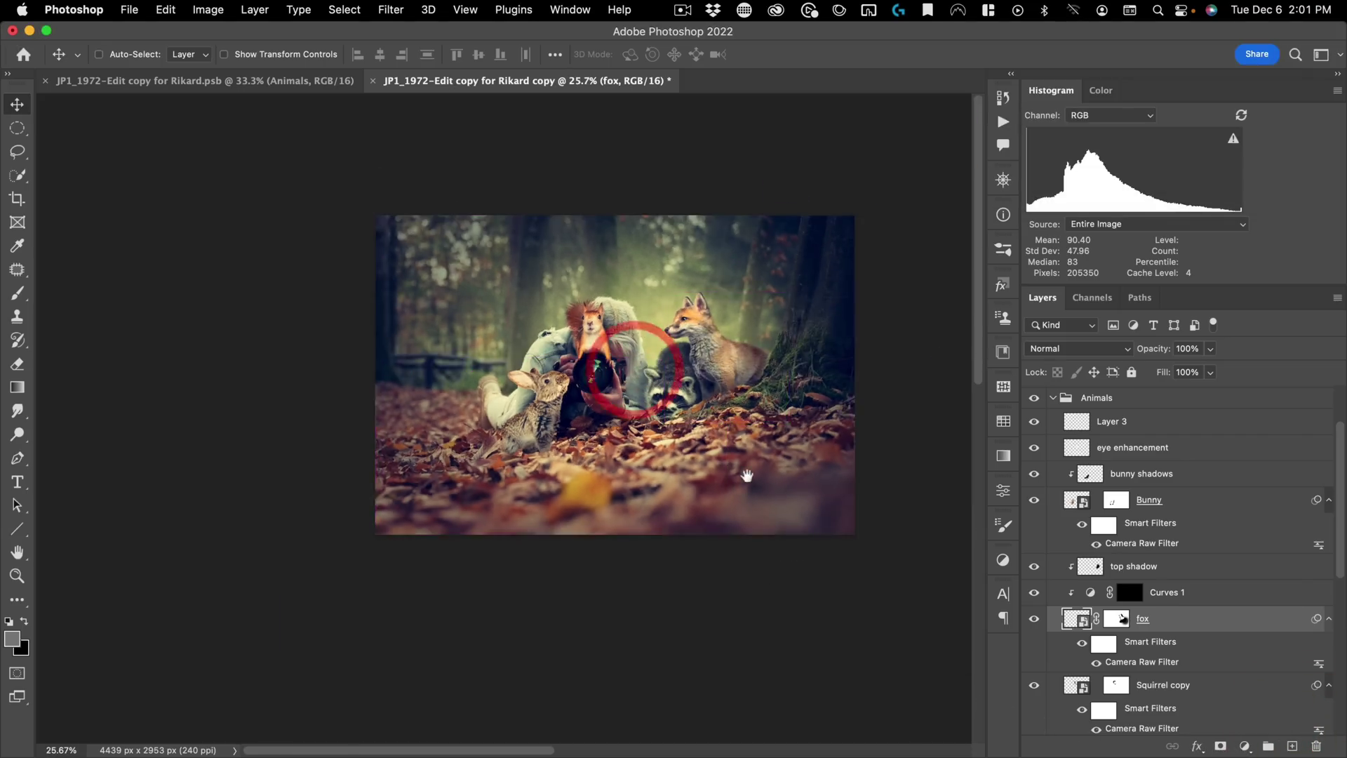
left_click_drag(745, 478, 727, 505)
left_click_drag(656, 482, 750, 514)
left_click_drag(735, 455, 704, 544)
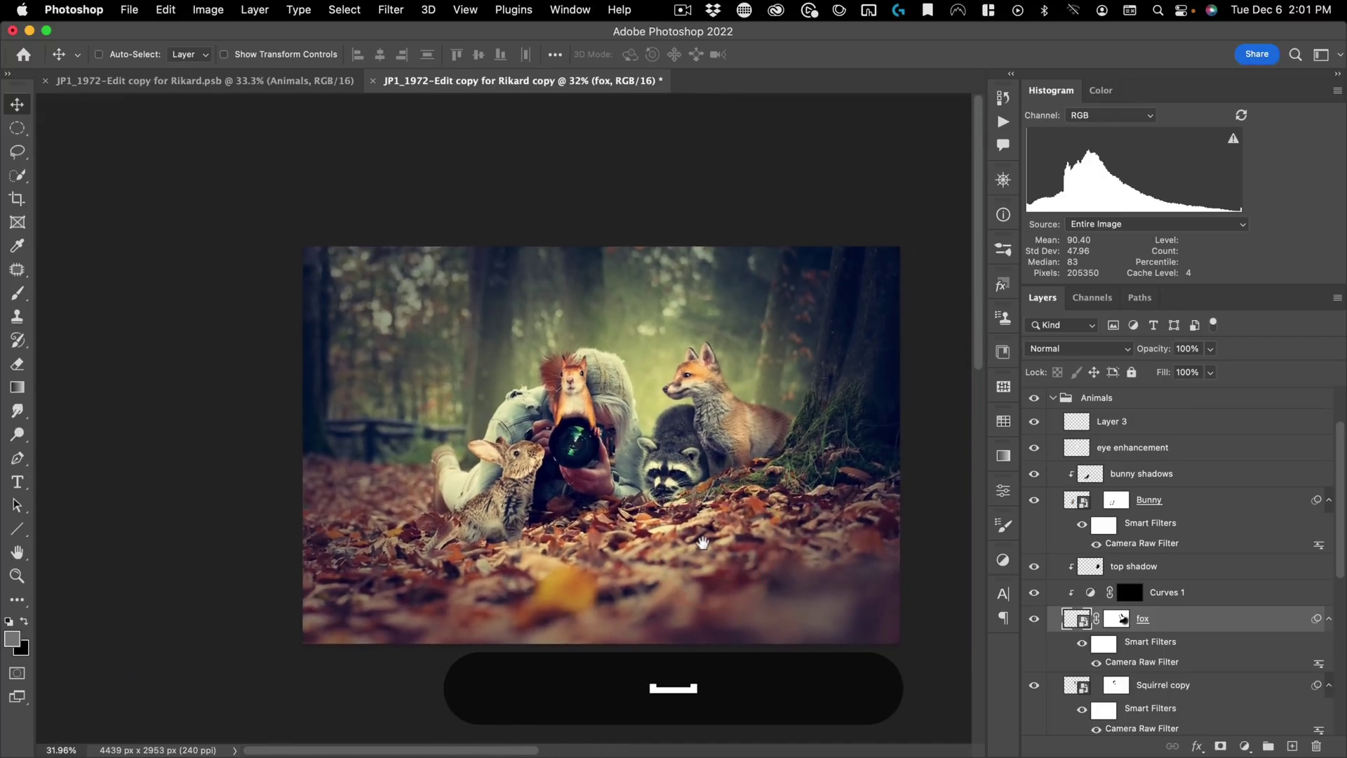
left_click_drag(588, 412, 646, 352)
scroll(1178, 626, "down", 5)
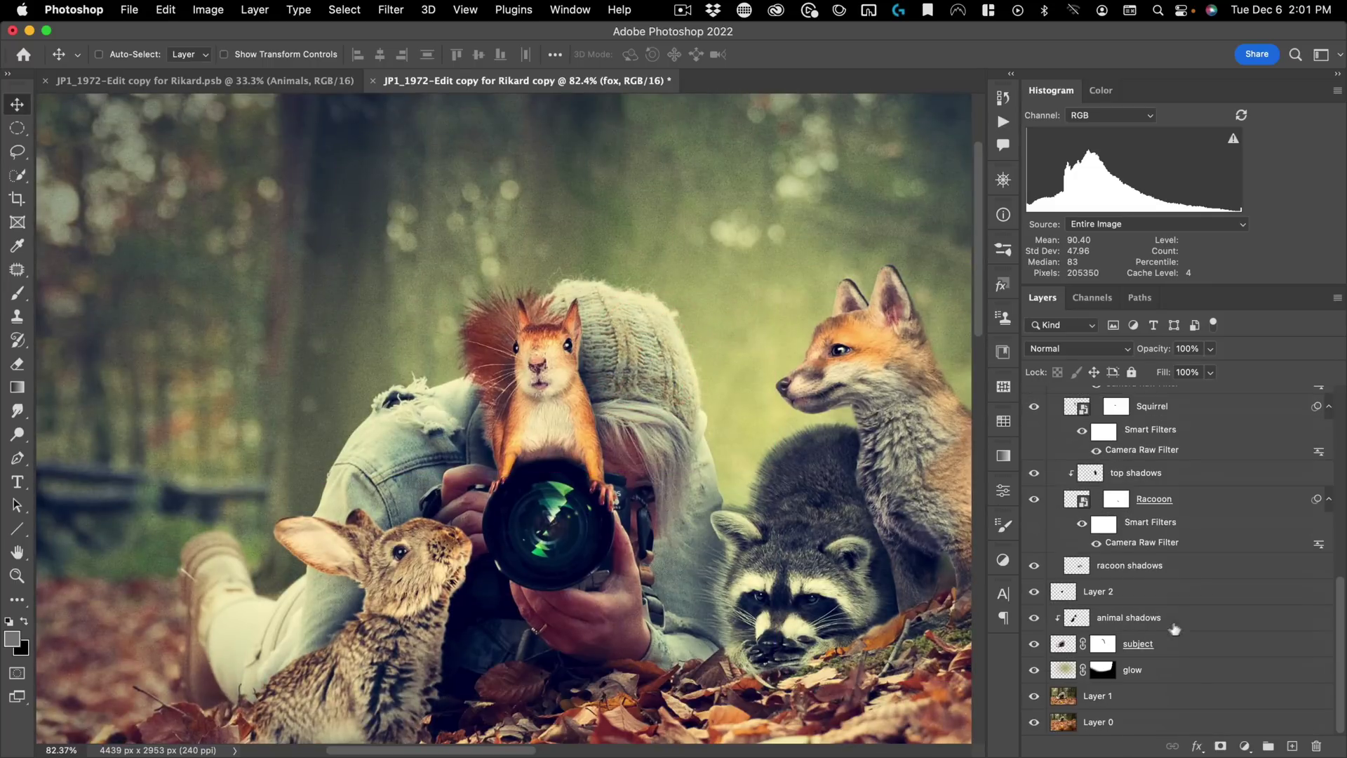
left_click(1075, 618)
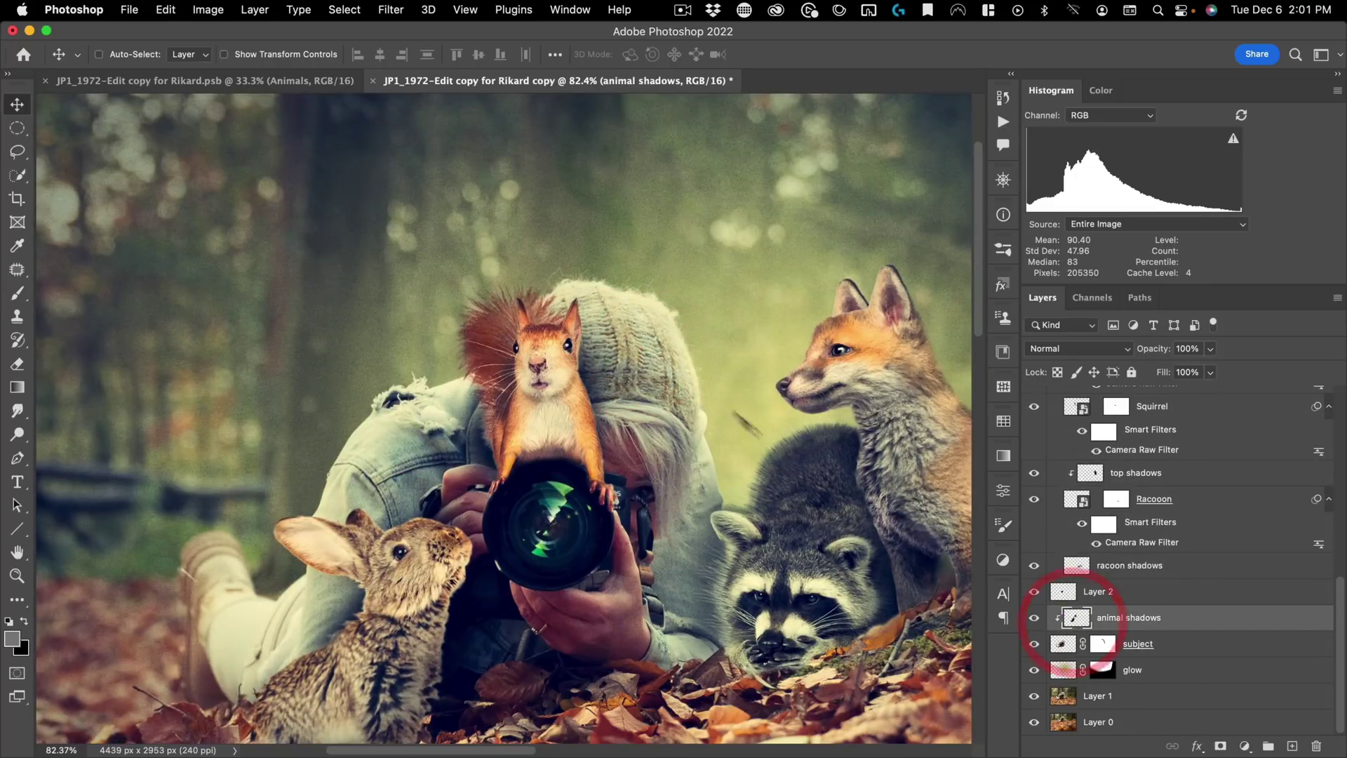
key("e")
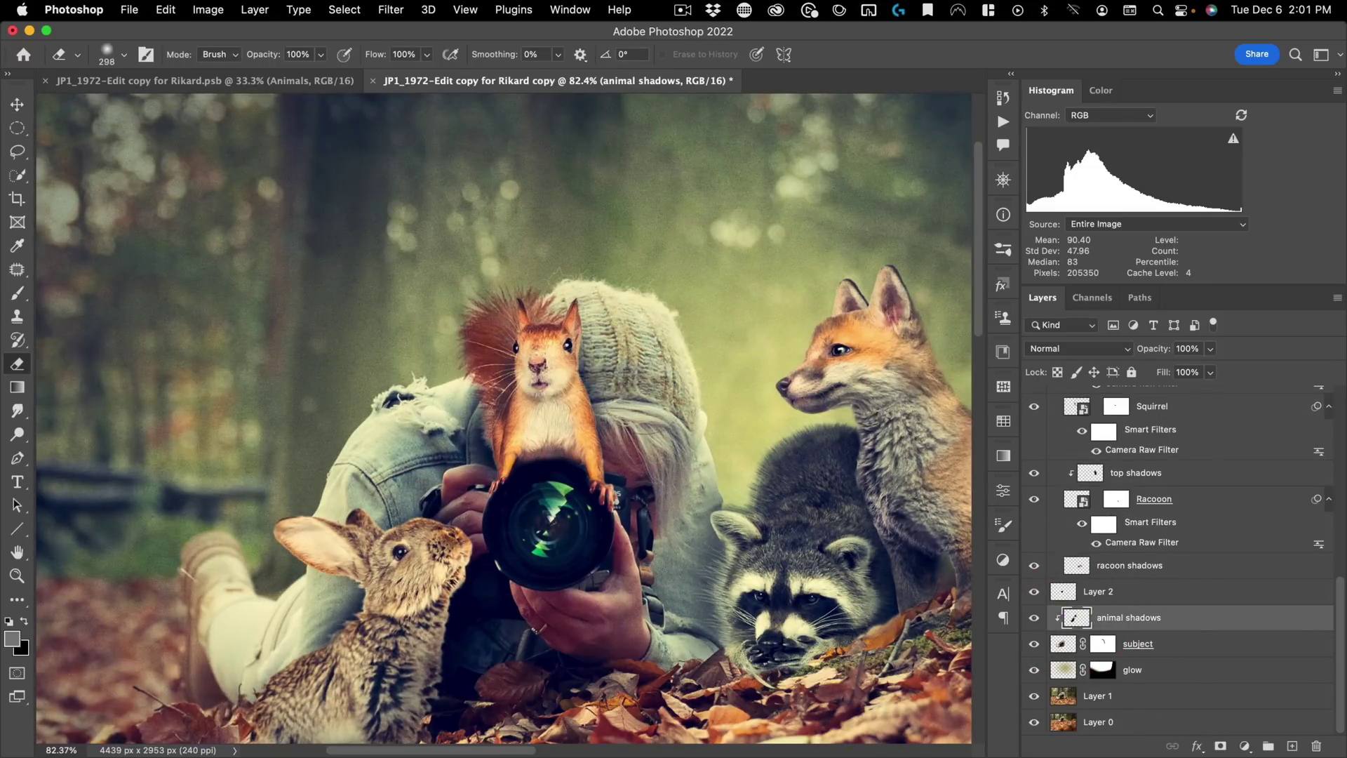
left_click_drag(636, 287, 547, 288)
mouse_move(655, 454)
left_mouse_down()
mouse_move(586, 452)
mouse_move(638, 450)
mouse_move(657, 428)
mouse_move(607, 459)
mouse_move(684, 463)
mouse_move(652, 462)
left_mouse_up()
left_click(685, 447)
key("v")
Step: Place Nucly-Maple-Leaf-01 from the Maple Leaves library above Curves 3, scale it down and position it over the upper-left background trees
scroll(1147, 480, "up", 5)
scroll(1148, 480, "up", 3)
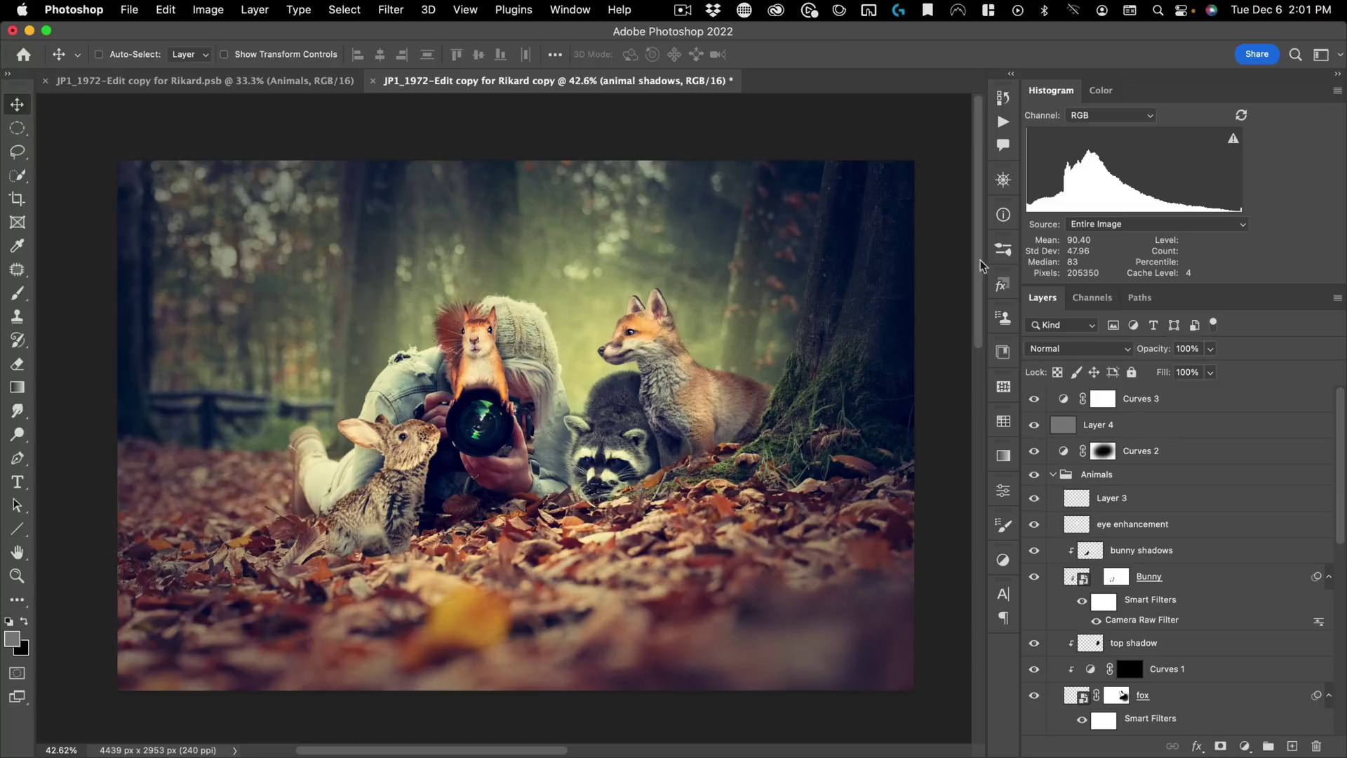
left_click(1005, 353)
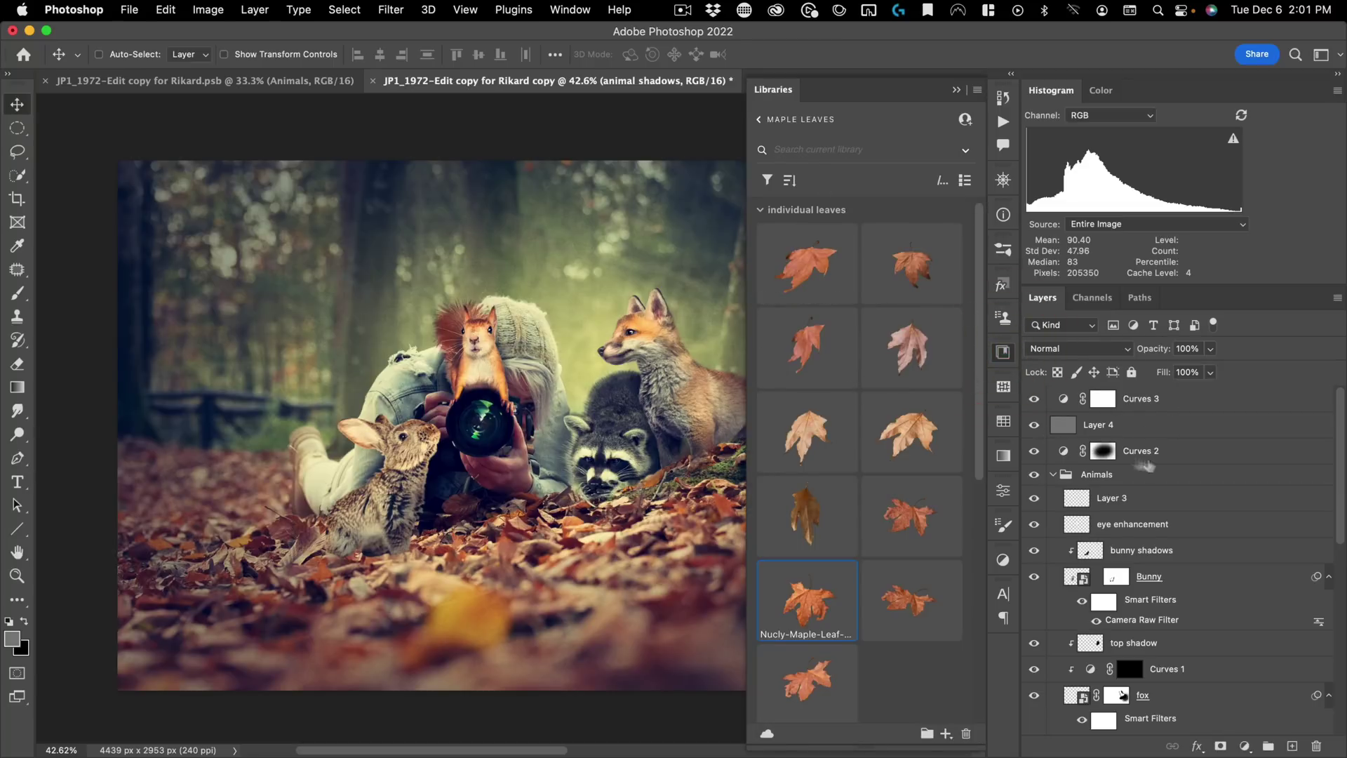
left_click(1172, 401)
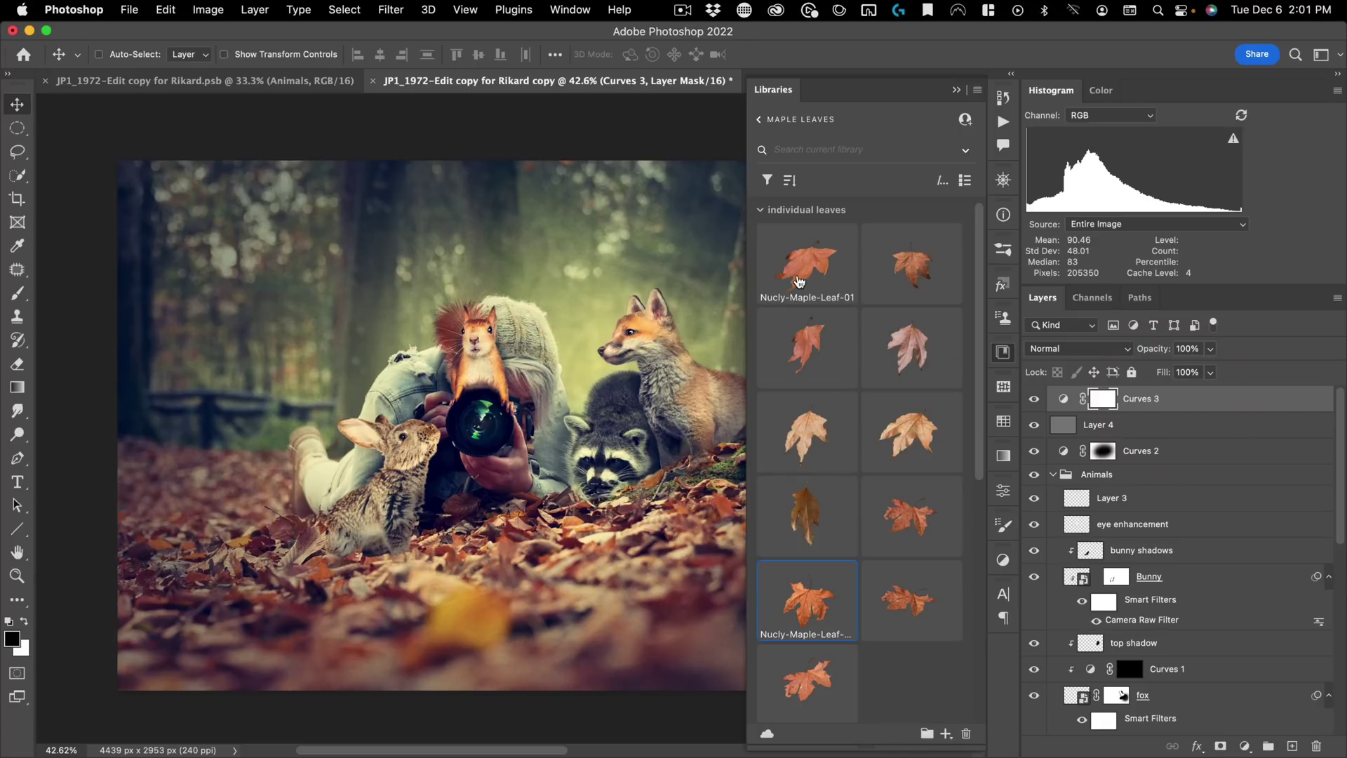
left_click_drag(609, 303, 481, 250)
left_click_drag(581, 229, 515, 463)
left_click_drag(681, 217, 547, 433)
left_click(549, 396)
left_click_drag(467, 421, 300, 262)
Step: Place Nucly-Maple-Leaf-05 scaled to 5.78% and move it to the image's upper edge above the fox and raccoon
left_click_drag(807, 431, 481, 406)
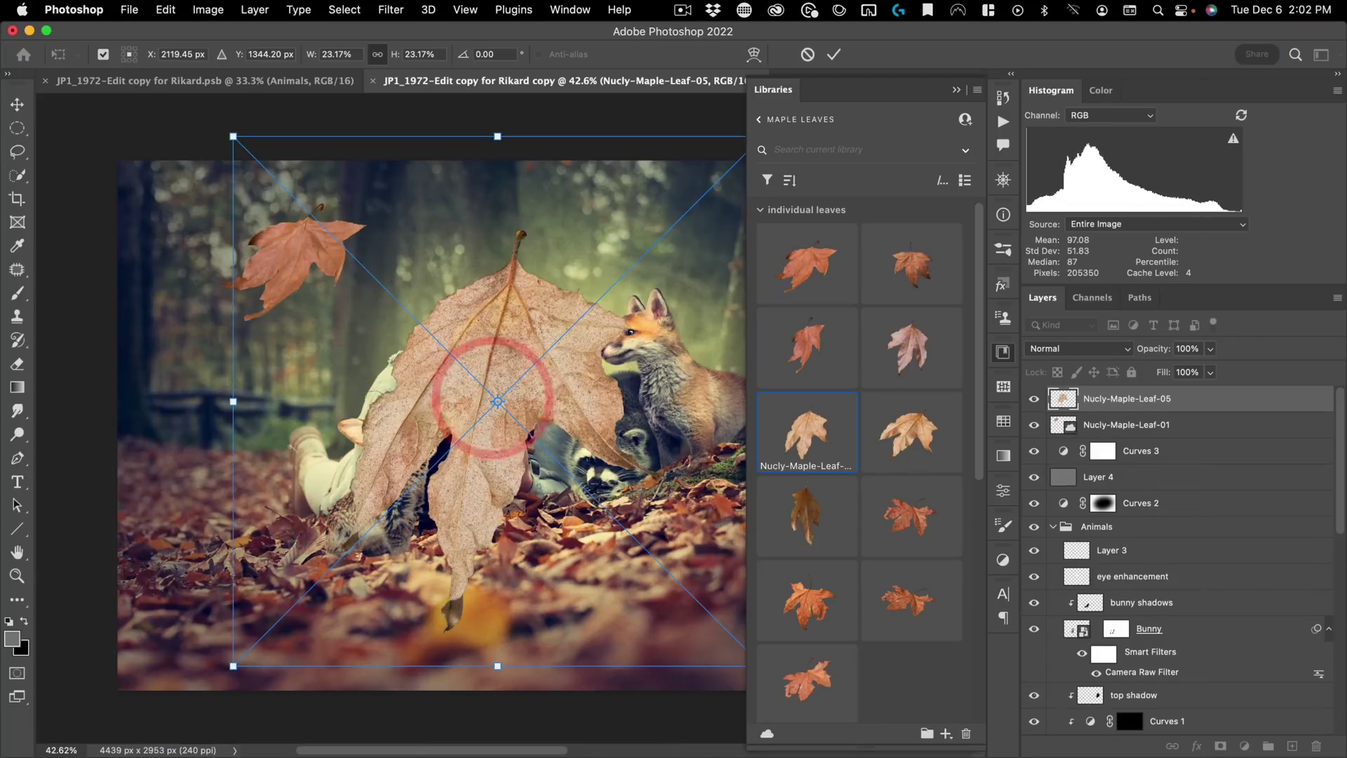
left_click_drag(233, 136, 430, 331)
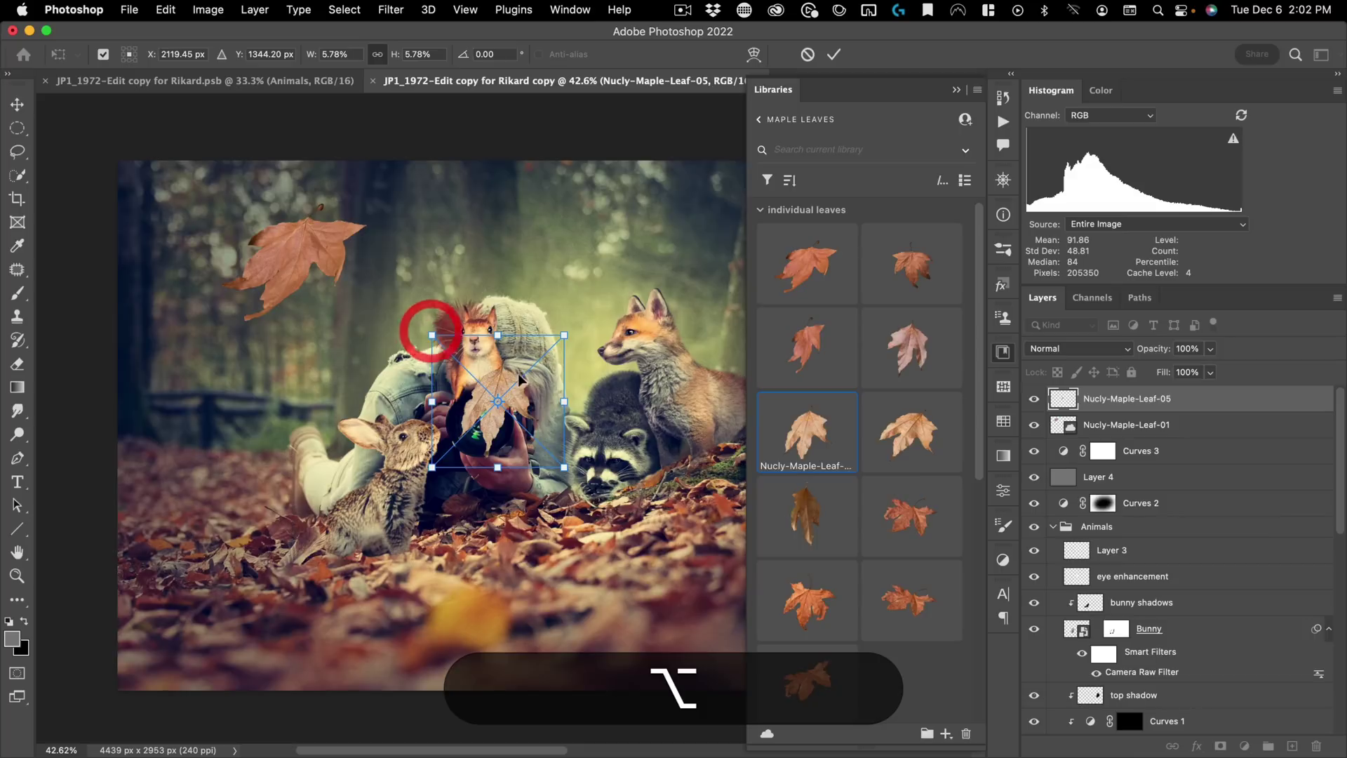
double_click(520, 389)
left_click_drag(520, 388, 653, 197)
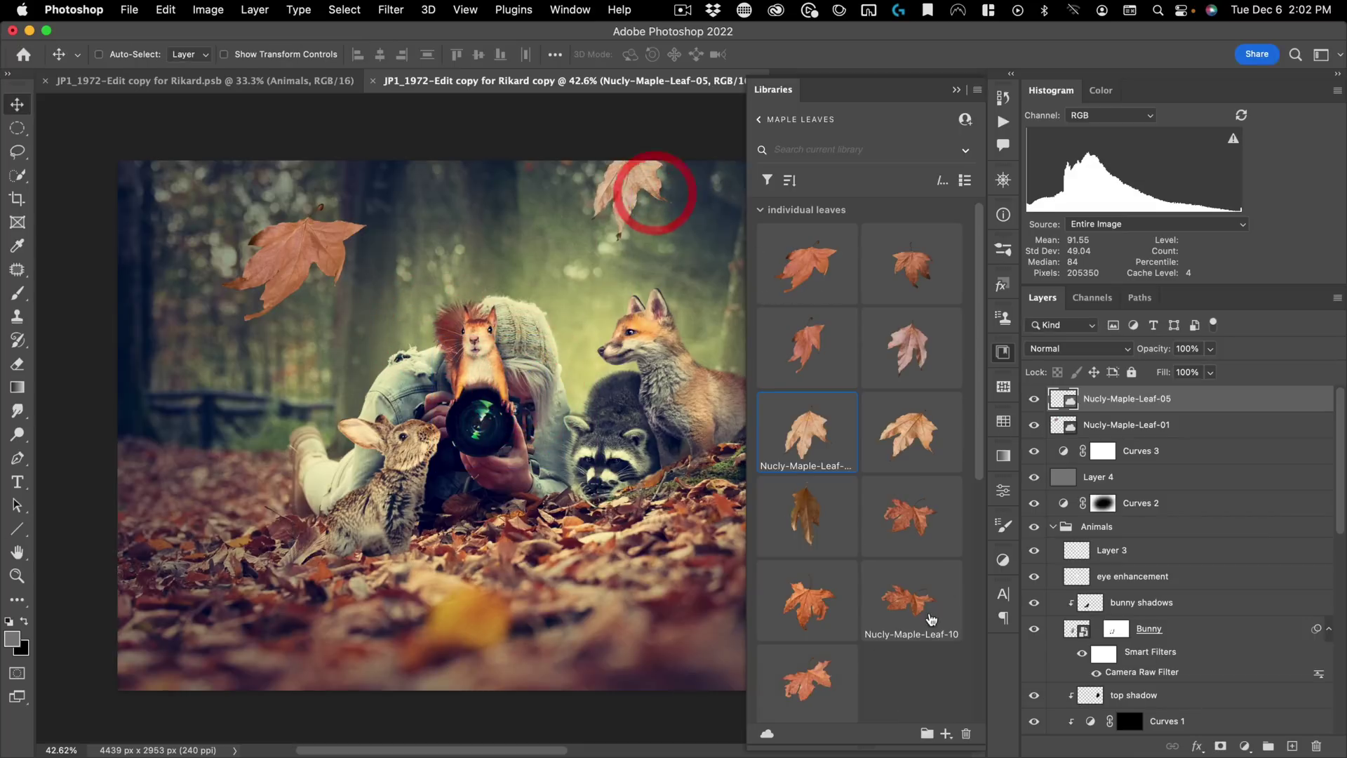
Step: Place Nucly-Maple-Leaf-09 large over the foreground leaves and Nucly-Maple-Leaf-08 large above the photographer
left_click_drag(549, 567, 550, 564)
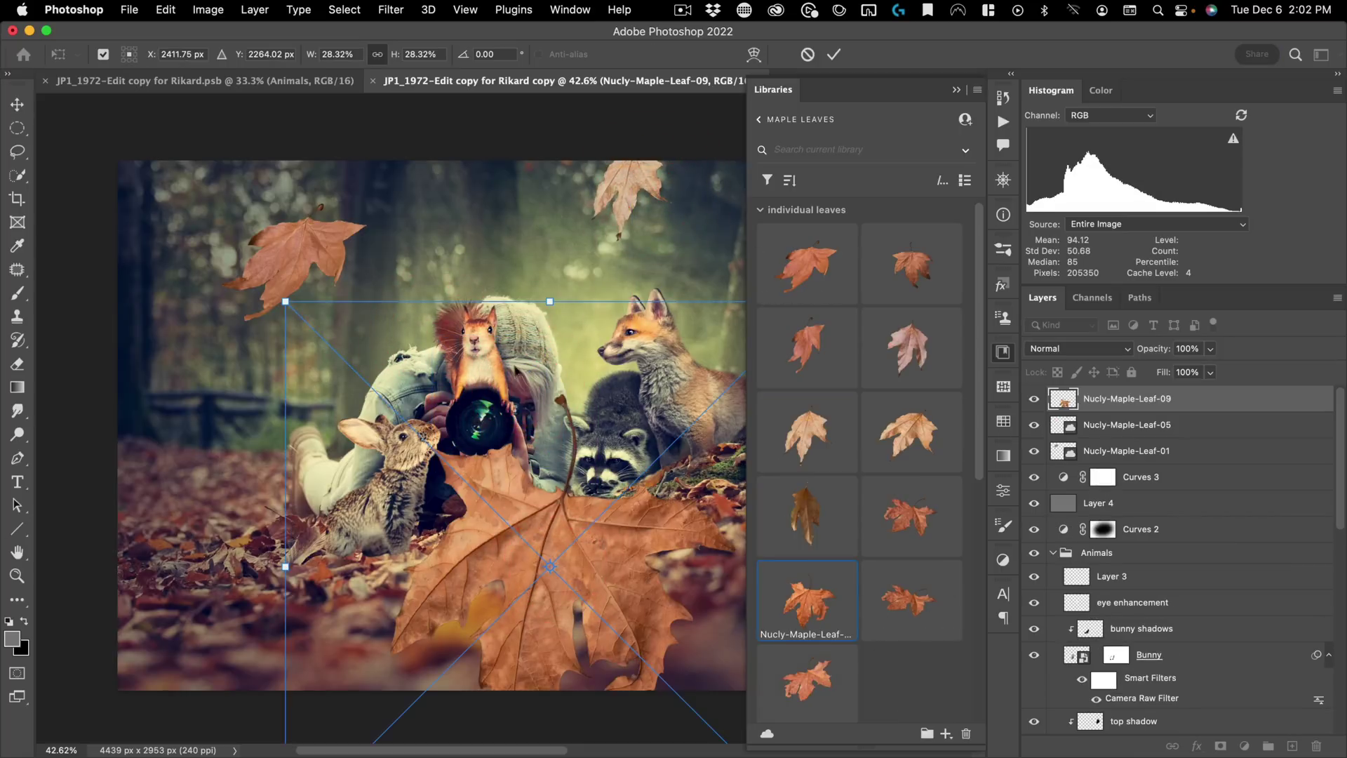
left_click(520, 370)
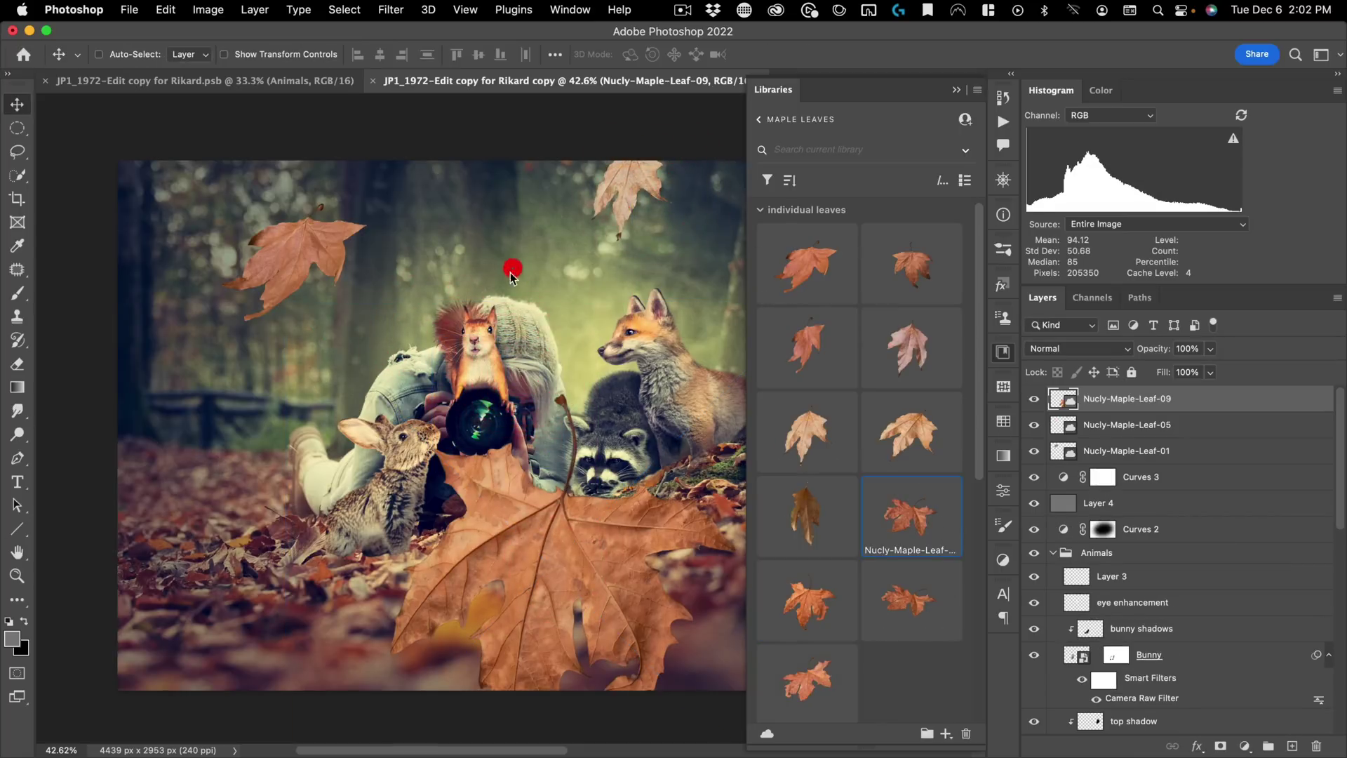
left_click_drag(513, 273, 512, 257)
left_click(533, 220)
Step: Place the MapleLeaves-small-highDens-17 overlay from the library over the scene
scroll(854, 471, "down", 3)
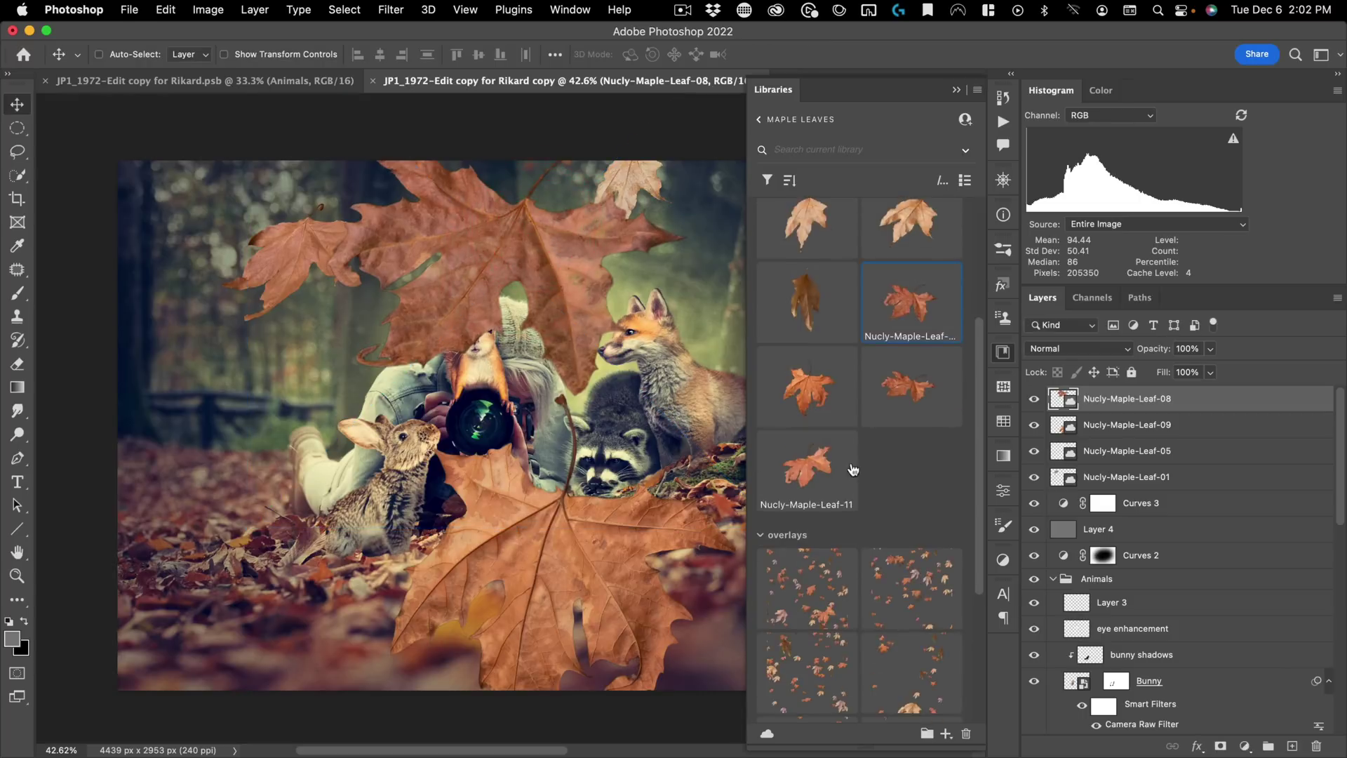
scroll(854, 471, "down", 5)
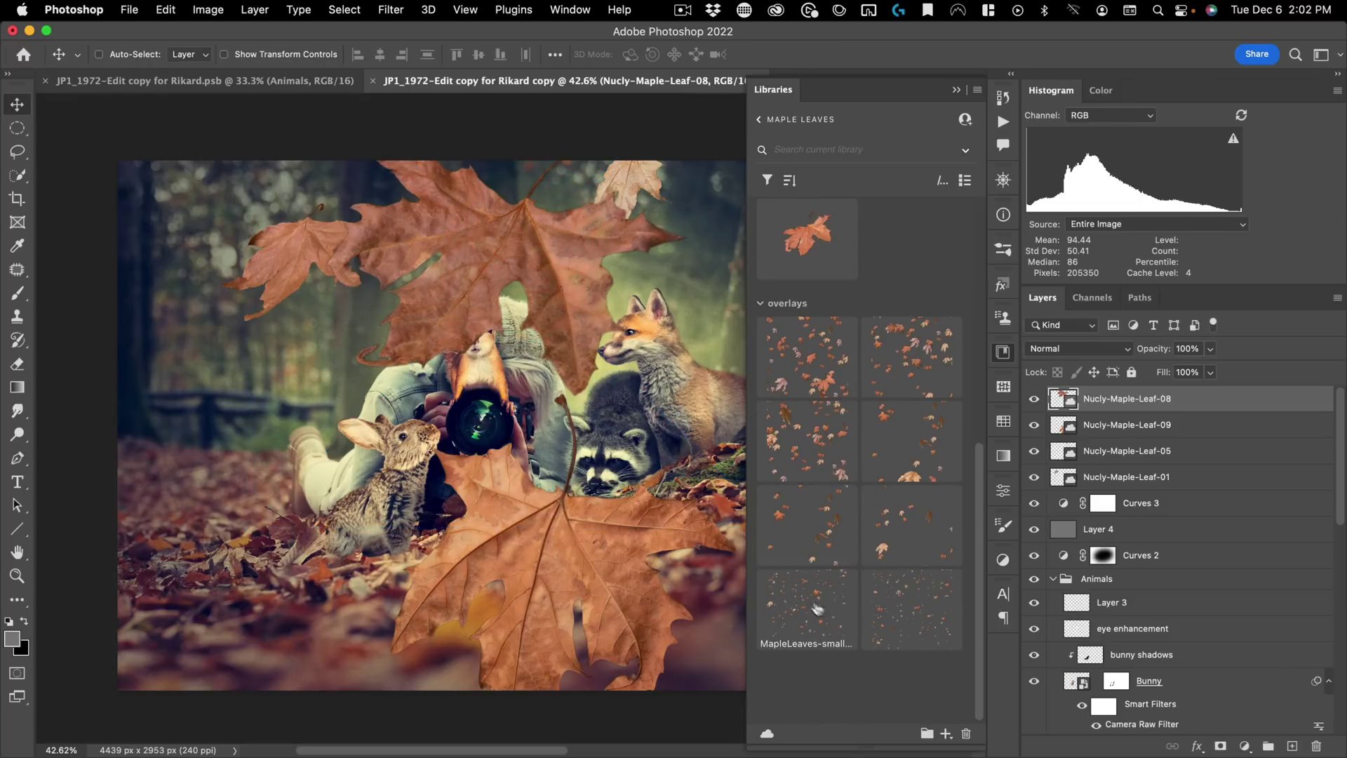
left_click_drag(508, 449, 401, 398)
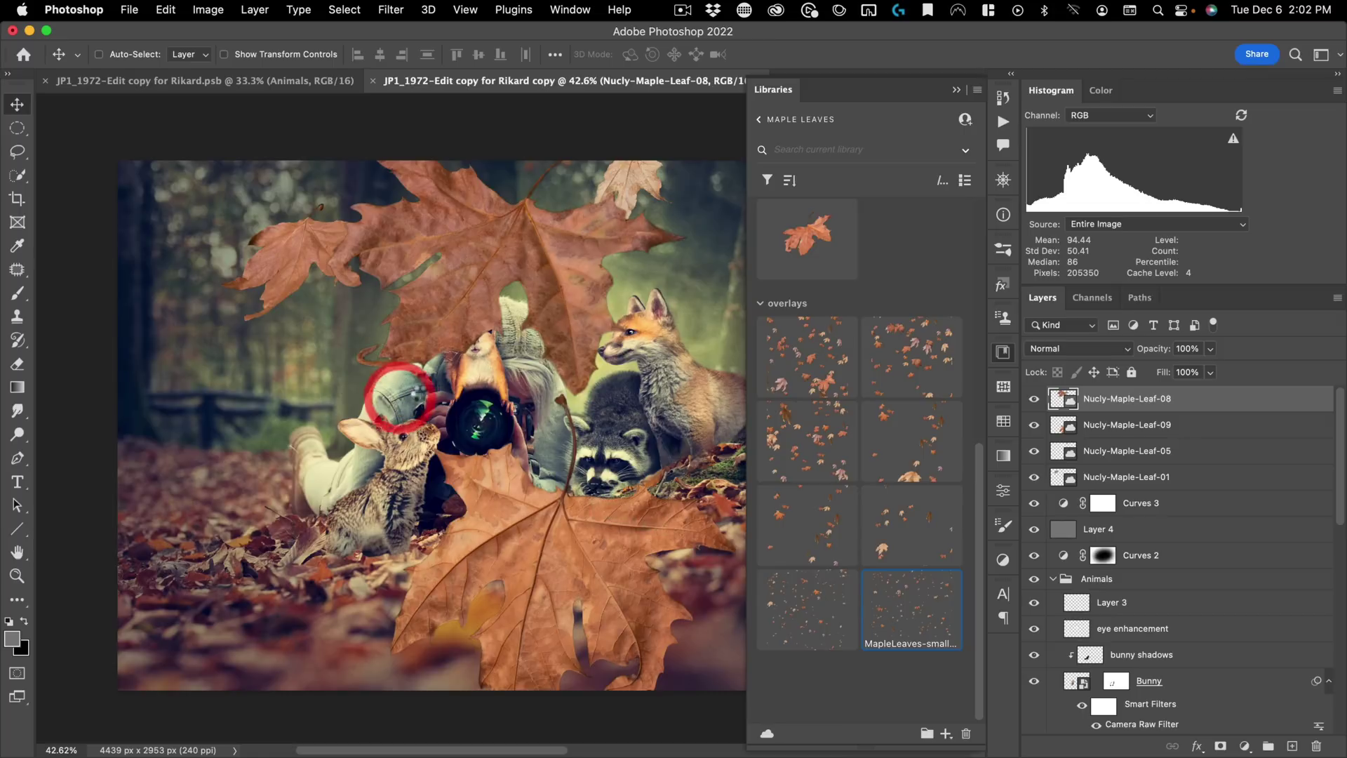
double_click(421, 378)
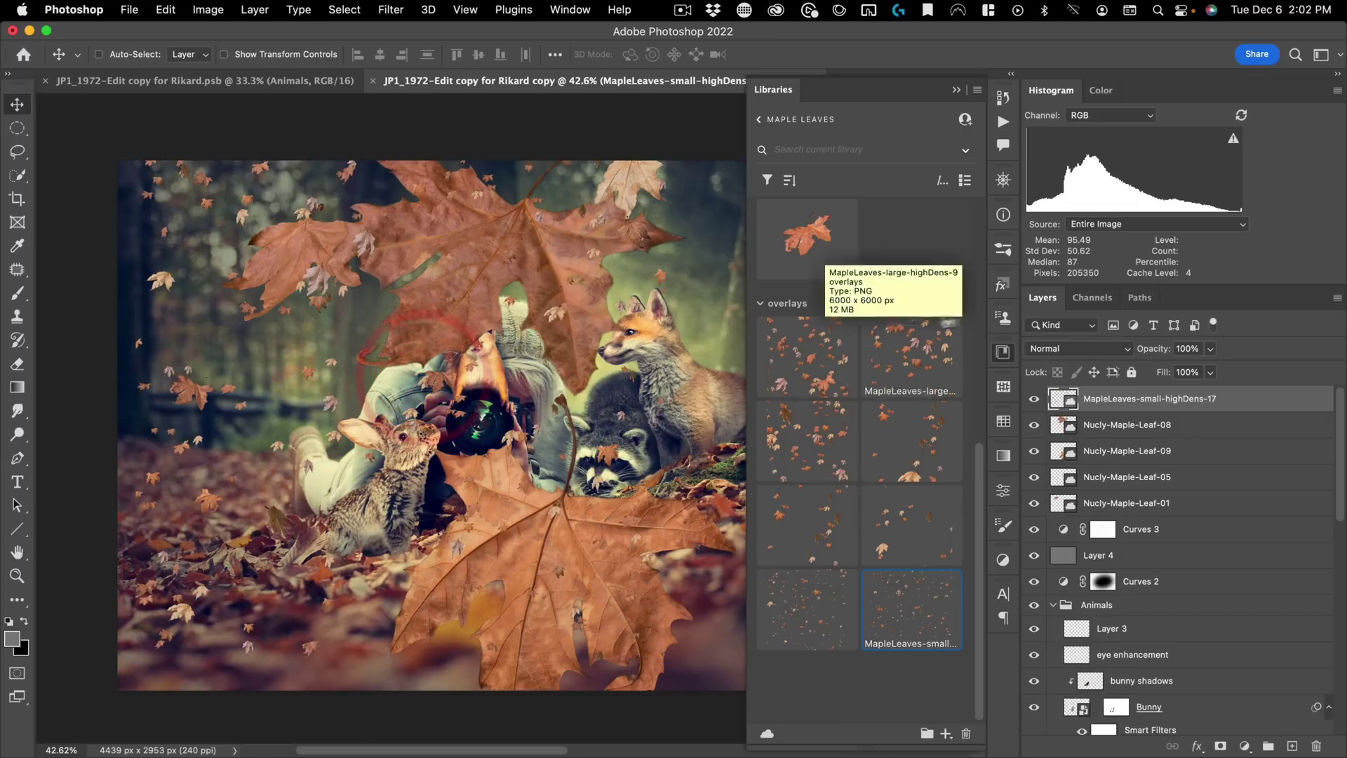
Step: Close the library, move the MapleLeaves-small-highDens-17 layer between subject and glow, and hide the four individual leaf layers
left_click(1003, 352)
left_click_drag(1124, 402, 1196, 652)
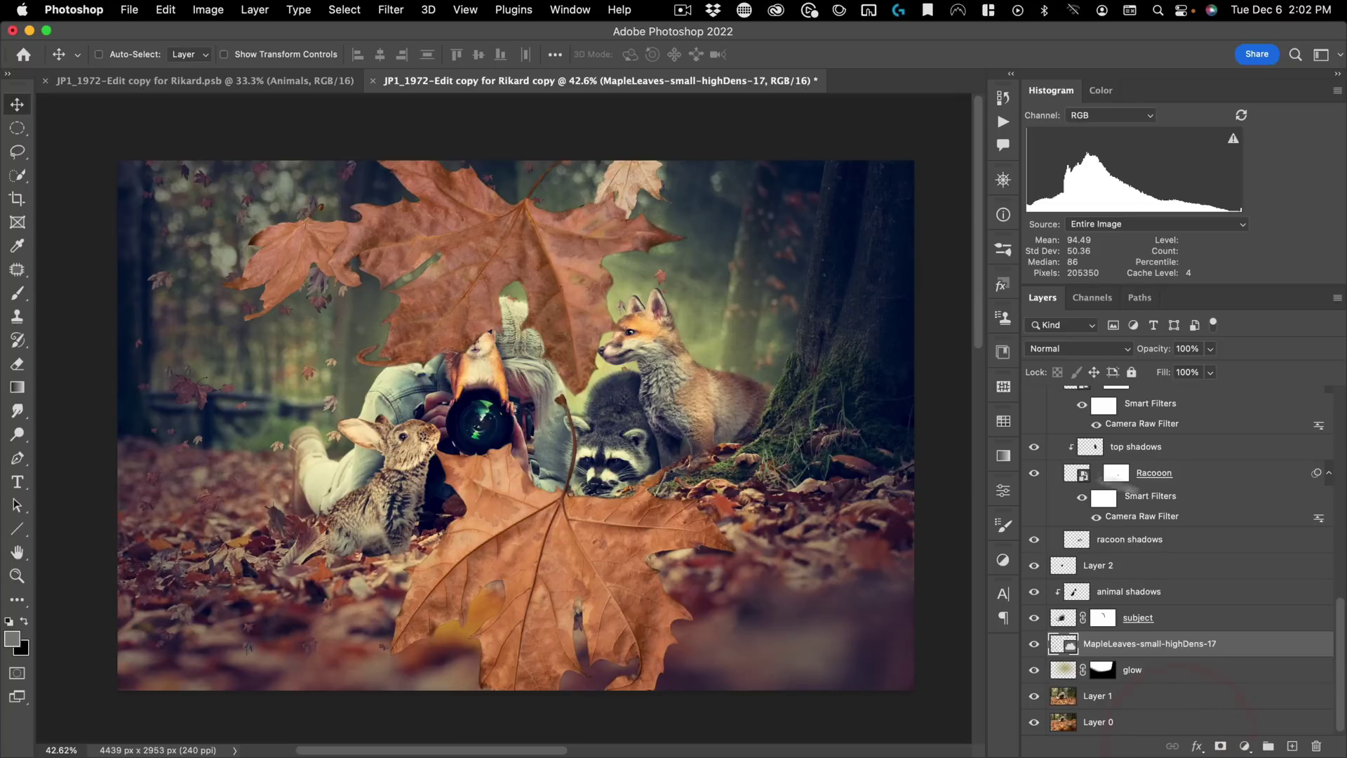
scroll(1156, 539, "up", 10)
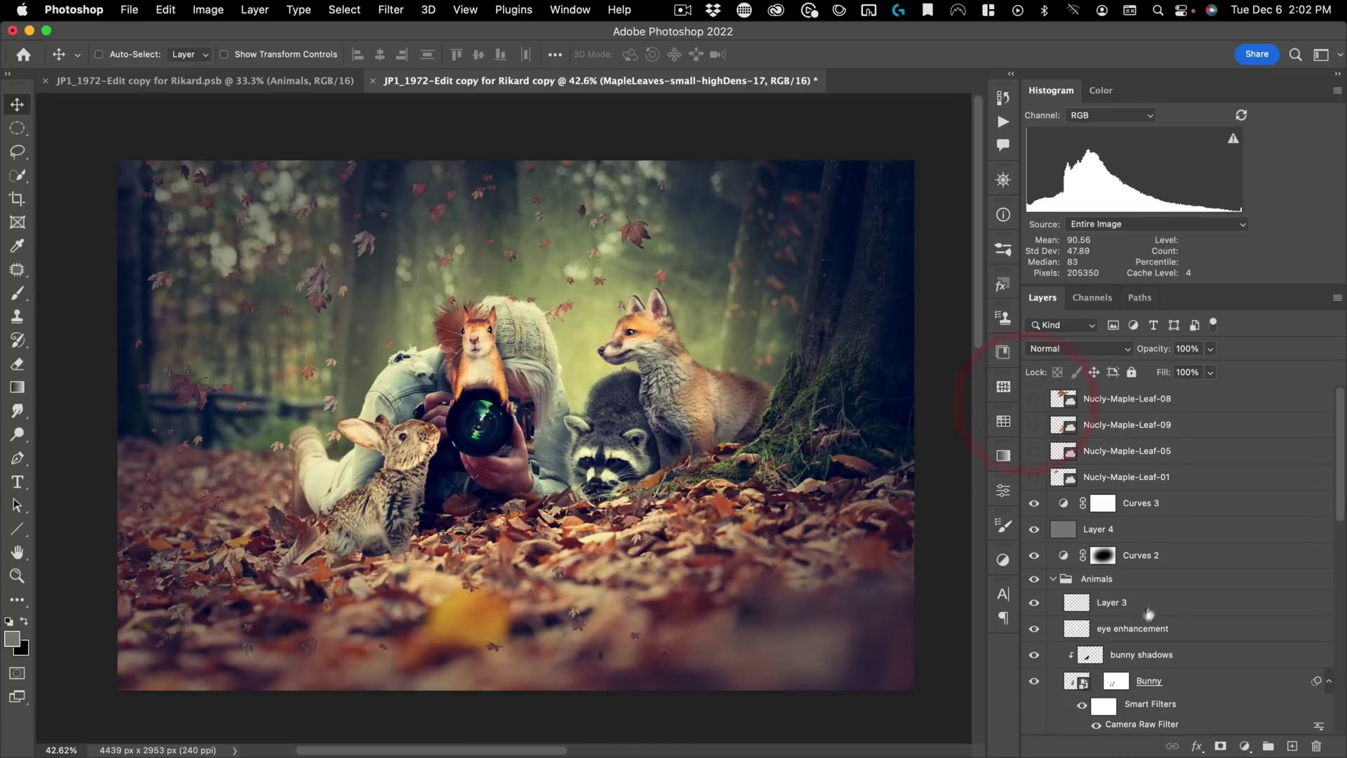
Step: Free-transform the MapleLeaves-small-highDens-17 overlay, enlarging and repositioning it so leaves fall across the background behind the photographer
scroll(1151, 602, "down", 10)
left_click_drag(508, 428, 673, 399)
key("super+t")
left_click_drag(840, 378, 1064, 342)
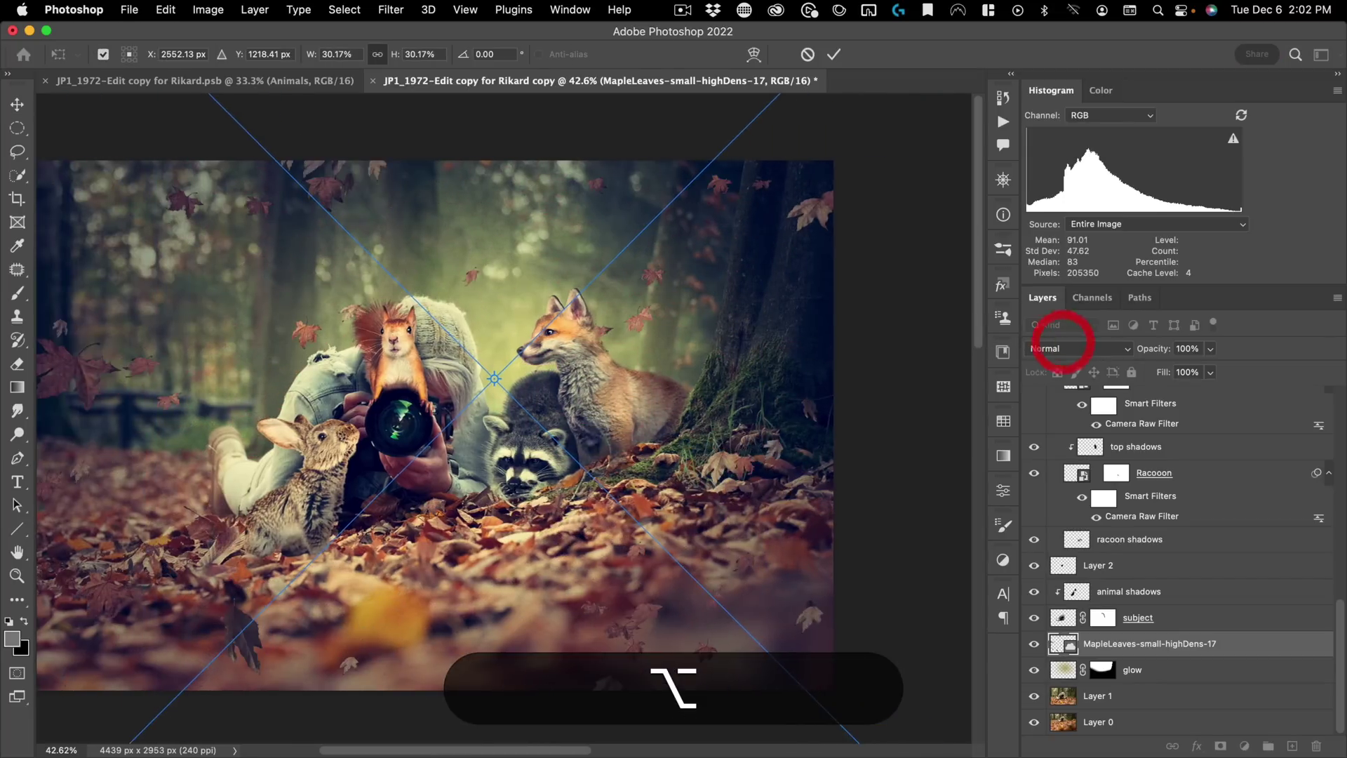
left_click_drag(577, 395, 482, 395)
left_click_drag(475, 346, 556, 412)
left_click_drag(654, 472, 614, 382)
double_click(637, 455)
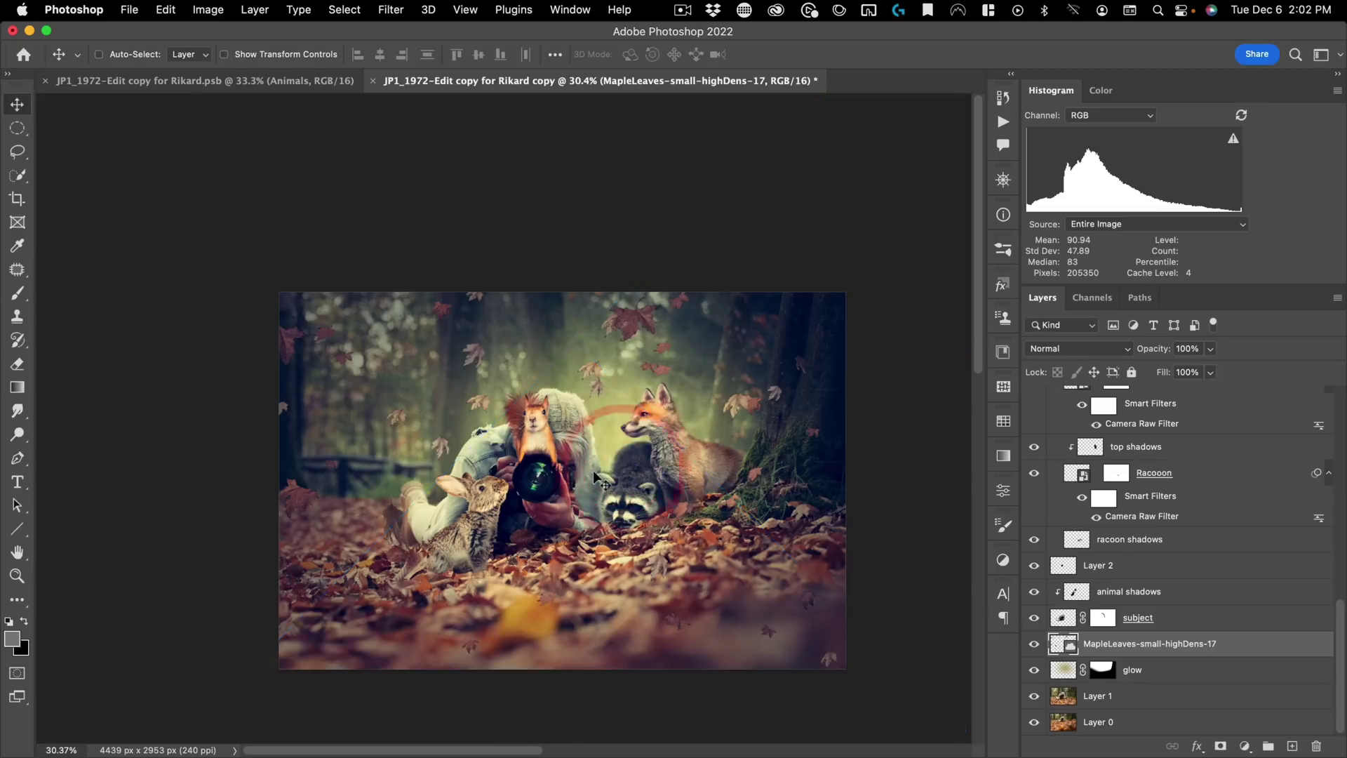
Step: Start a Curves smart filter on the leaf overlay and raise the RGB midpoint from input 127 to output 157
left_click_drag(569, 470, 593, 453)
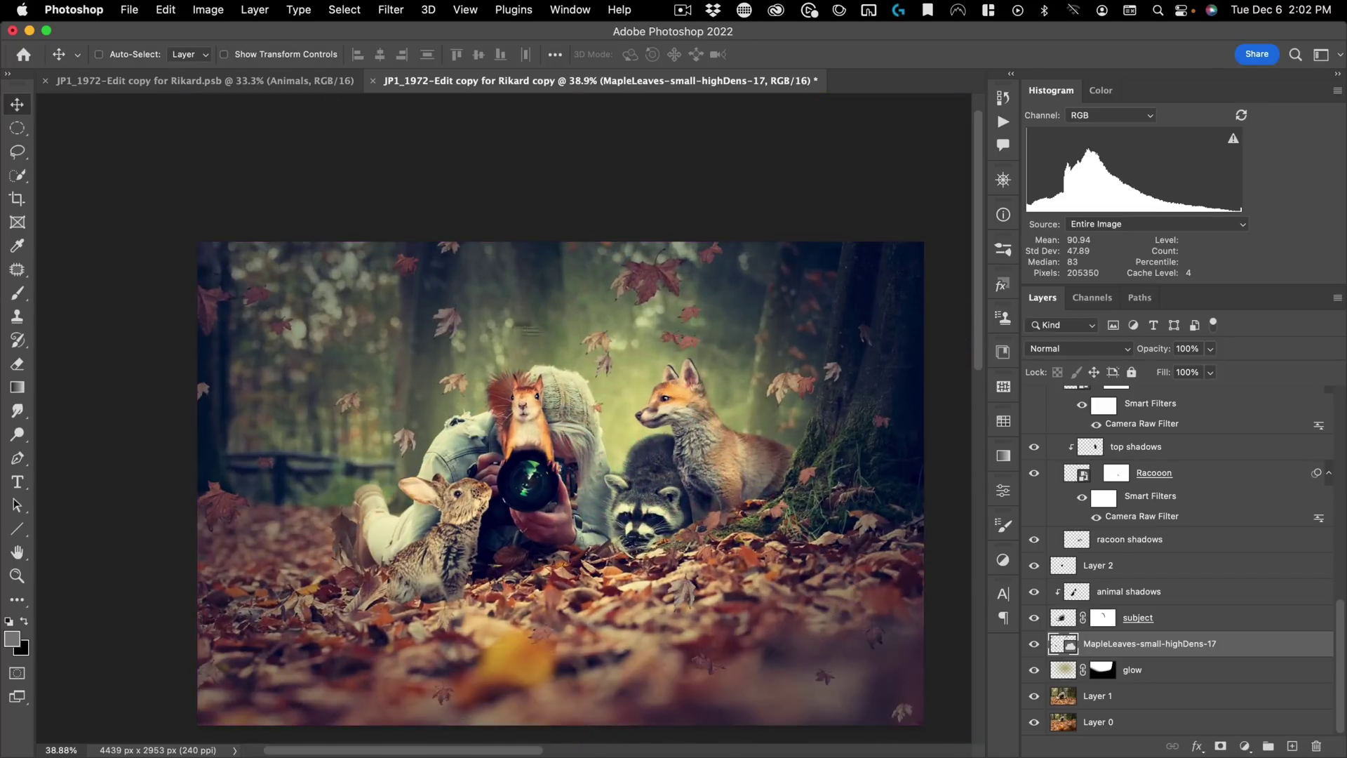
key("super+m")
left_click_drag(695, 136, 1103, 176)
left_click_drag(980, 371, 988, 342)
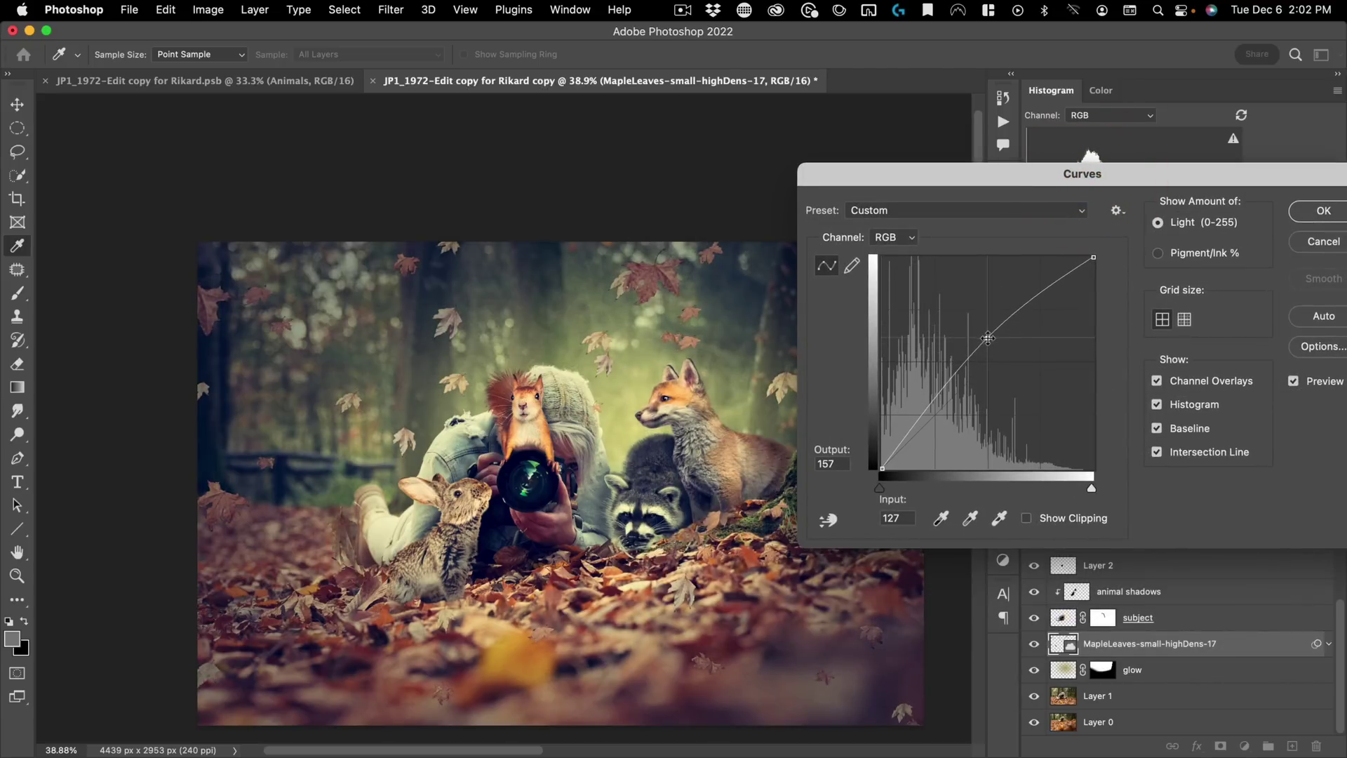
Step: Warm the leaf overlay by lowering the Blue curve and raising Red from input 112 to output 164, and apply the Curves
left_click(889, 239)
left_click(890, 253)
left_click(892, 237)
left_click(890, 267)
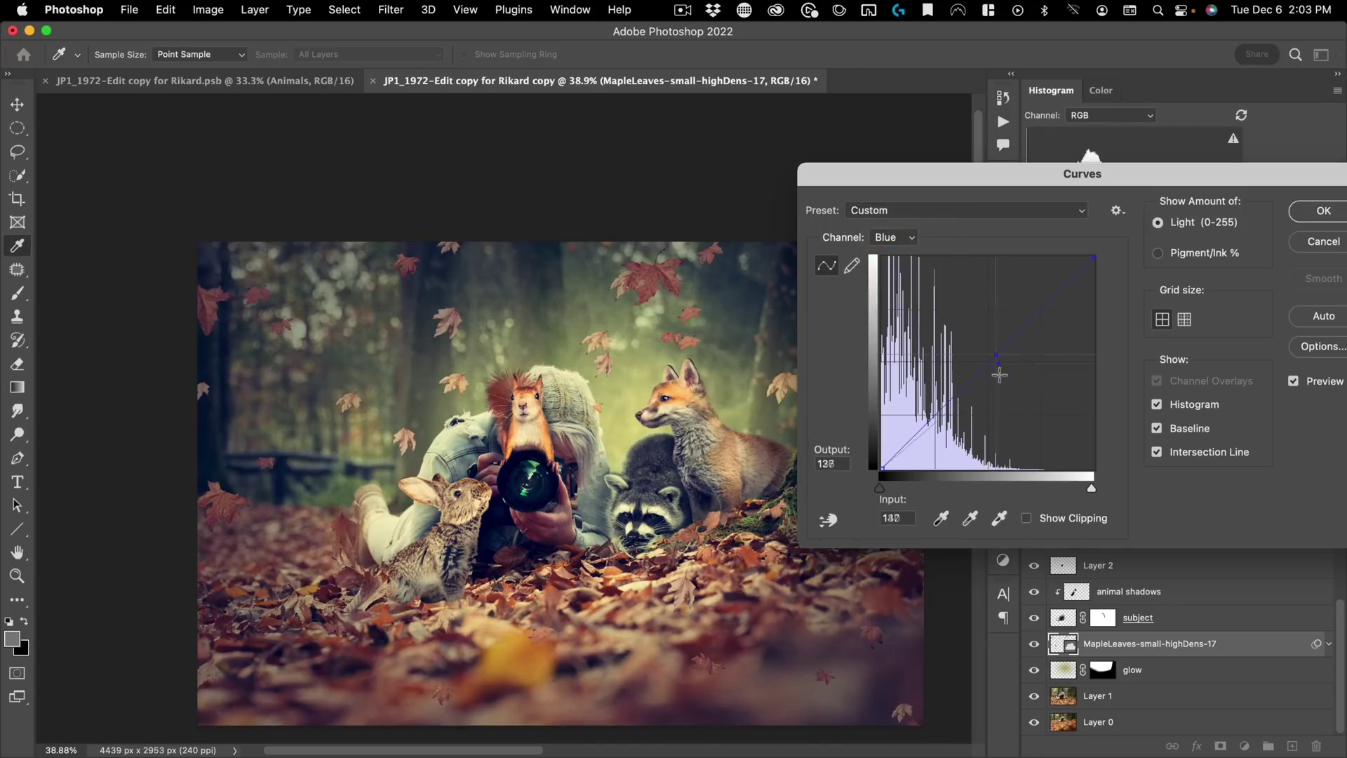
left_click(910, 238)
left_click(907, 203)
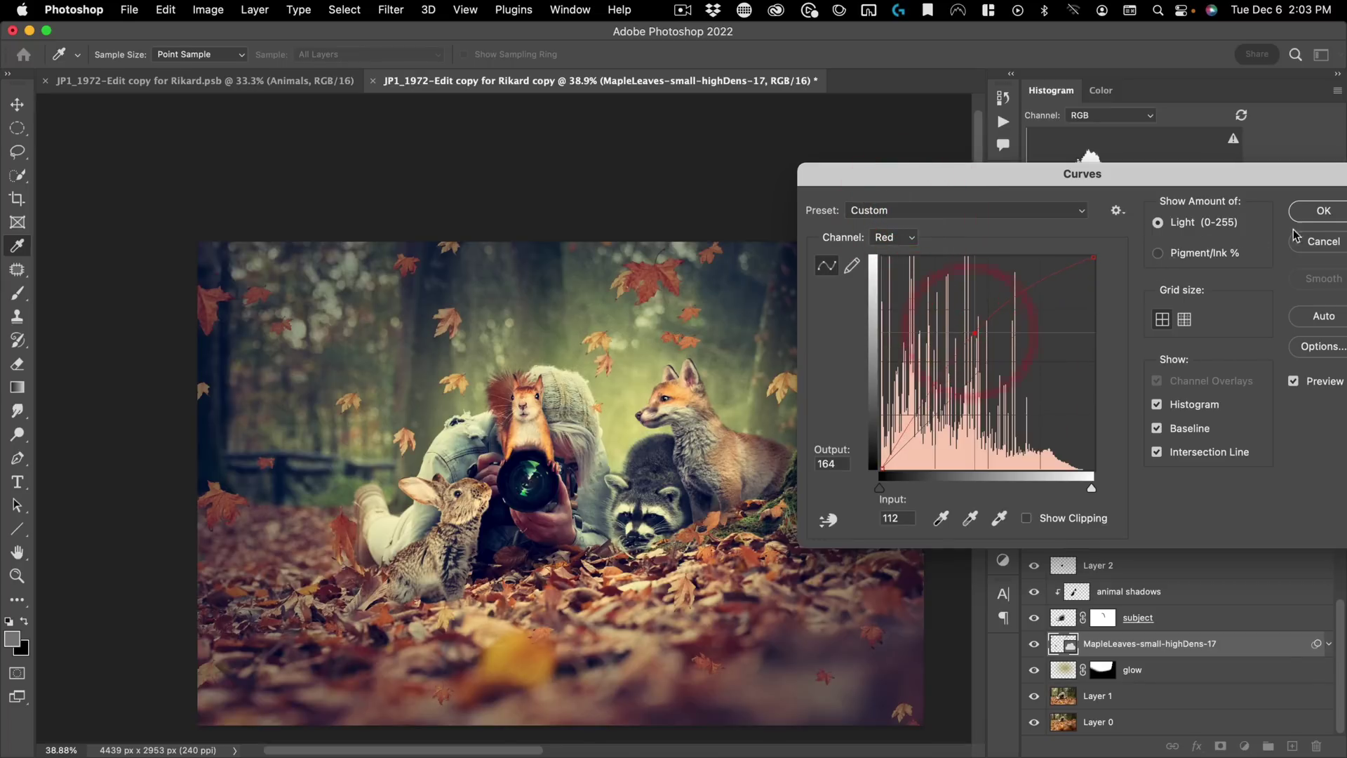
left_click(1323, 212)
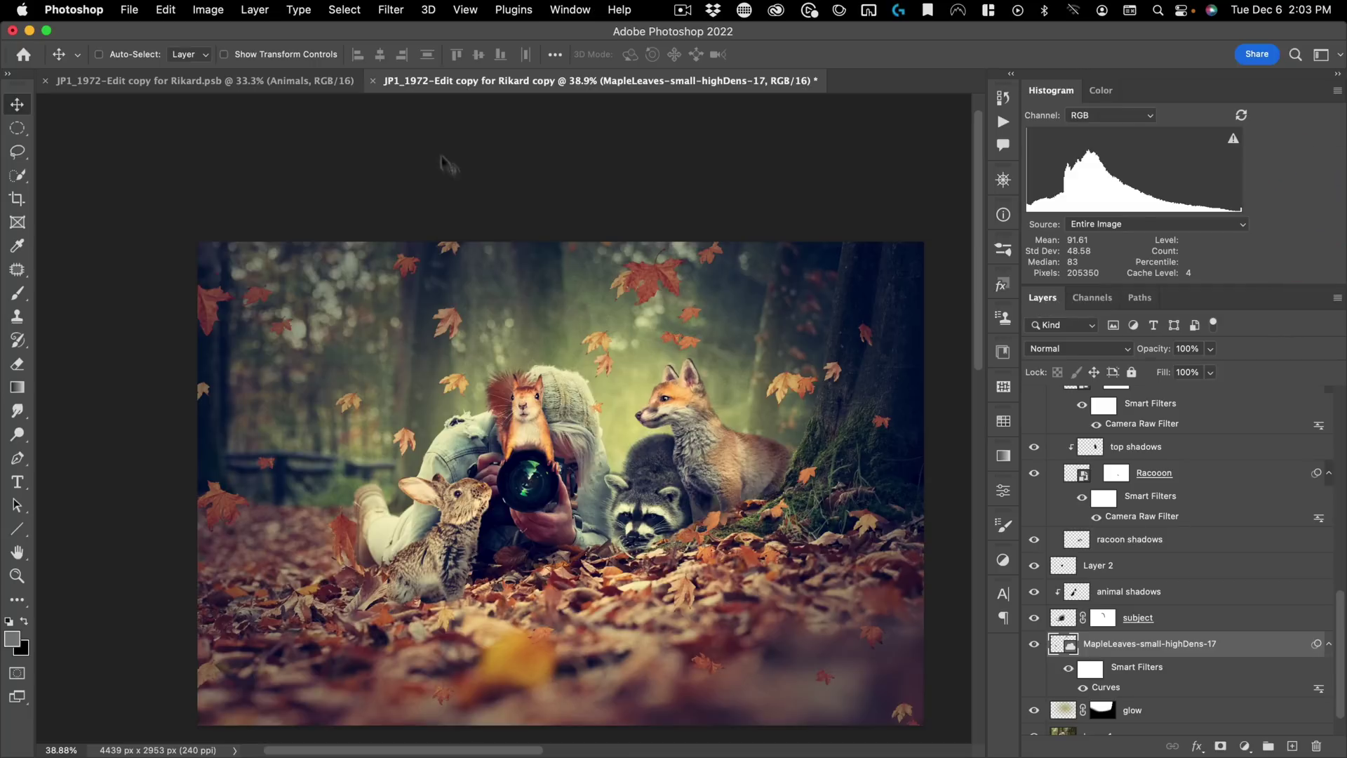
Step: Apply a Gaussian Blur smart filter with a radius of 8.9 pixels to the MapleLeaves-small-highDens-17 overlay
left_click(391, 9)
mouse_move(418, 228)
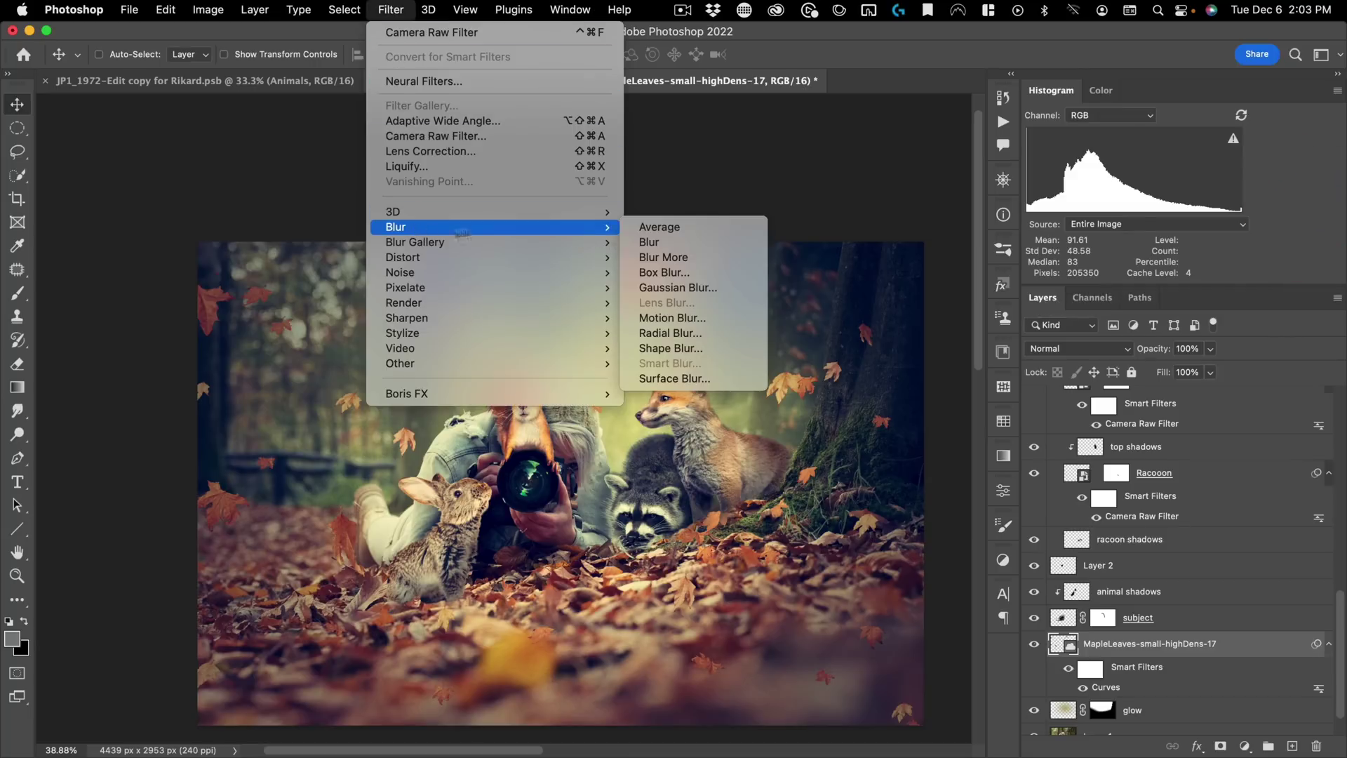
left_click(688, 288)
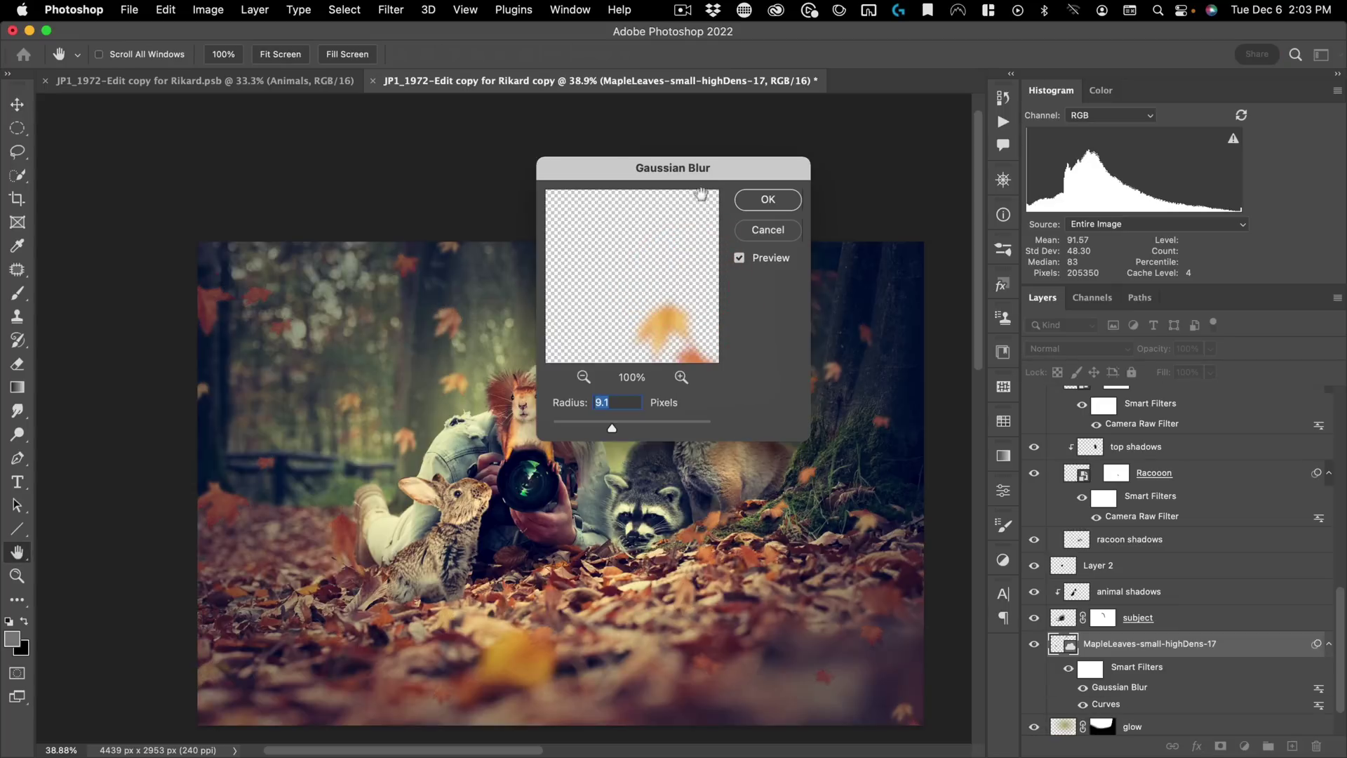
left_click_drag(820, 188, 1053, 171)
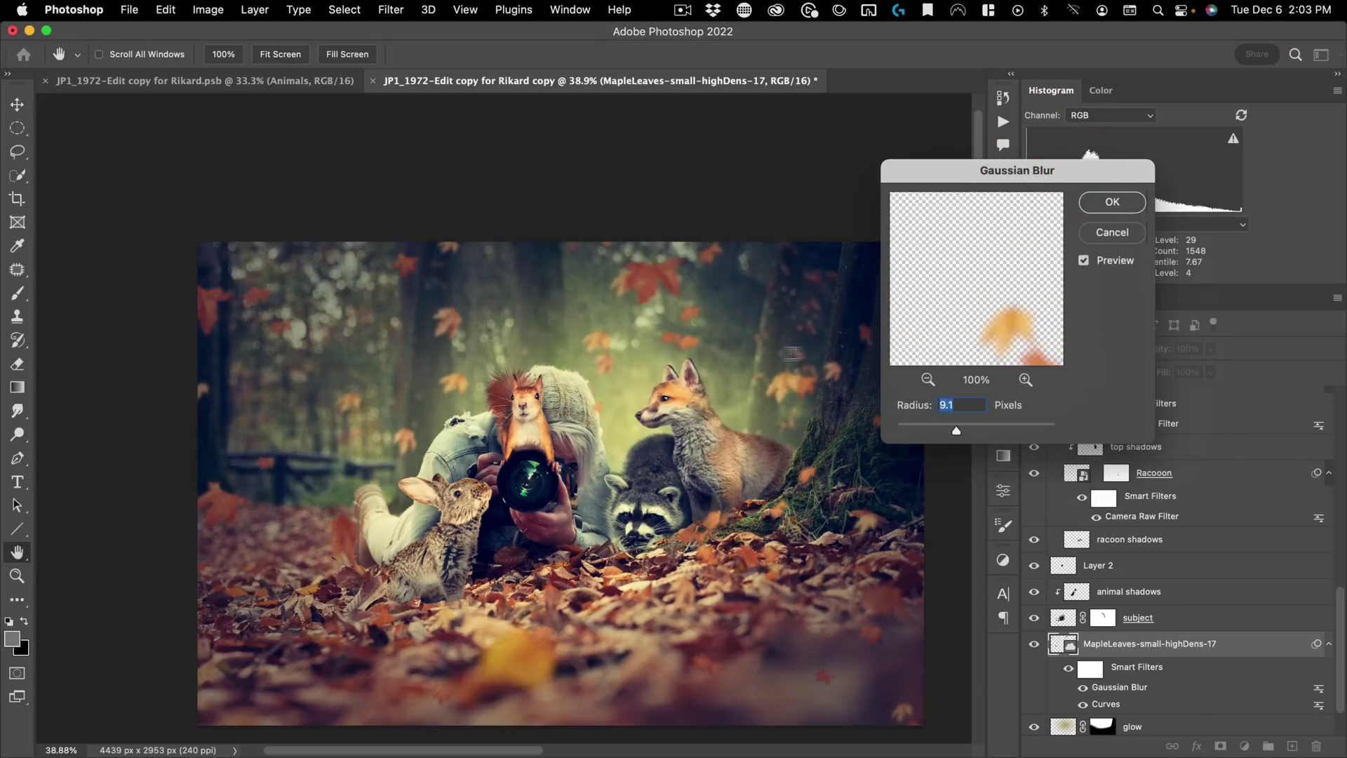
left_click_drag(926, 430, 944, 431)
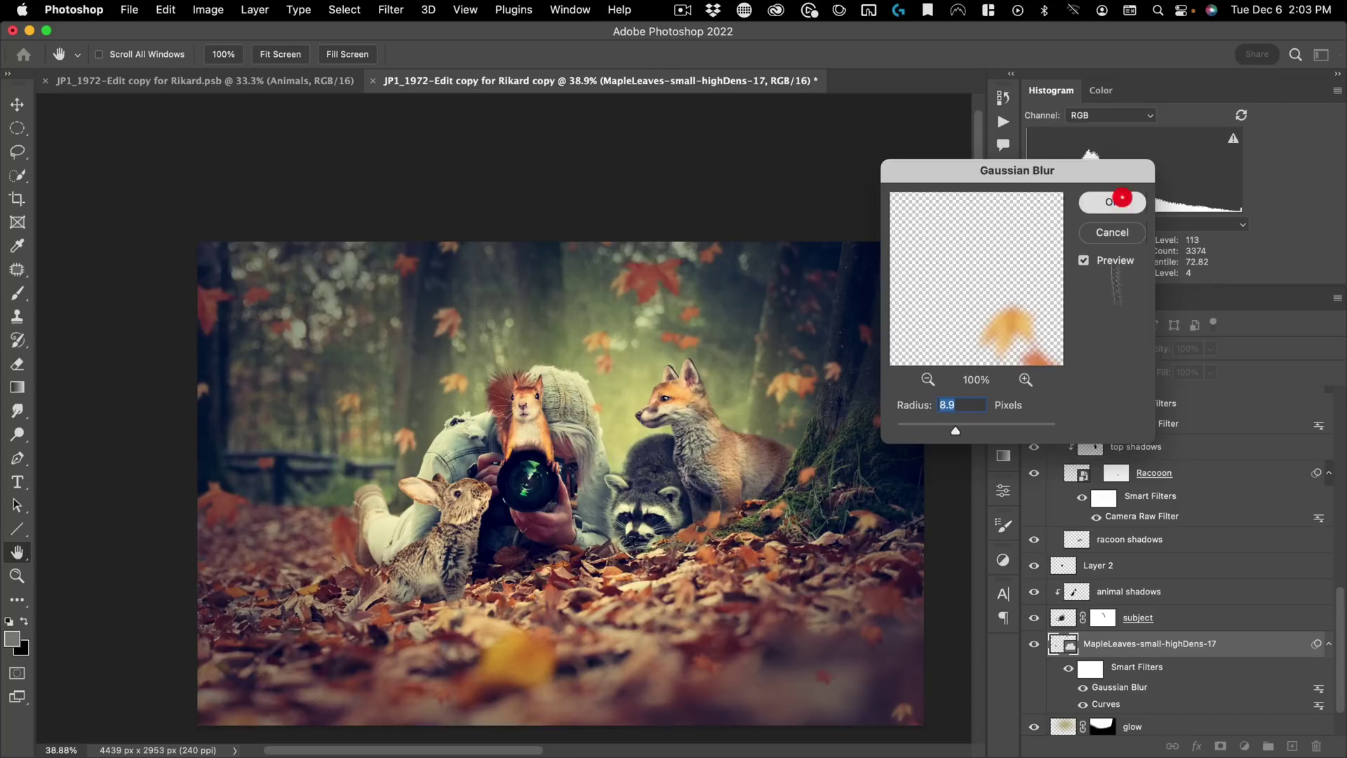
left_click(1122, 200)
Step: Add a layer mask to the leaf overlay and draw black gradients hiding its leaves over the foreground ground and the tree trunk
left_click(1221, 747)
key("g")
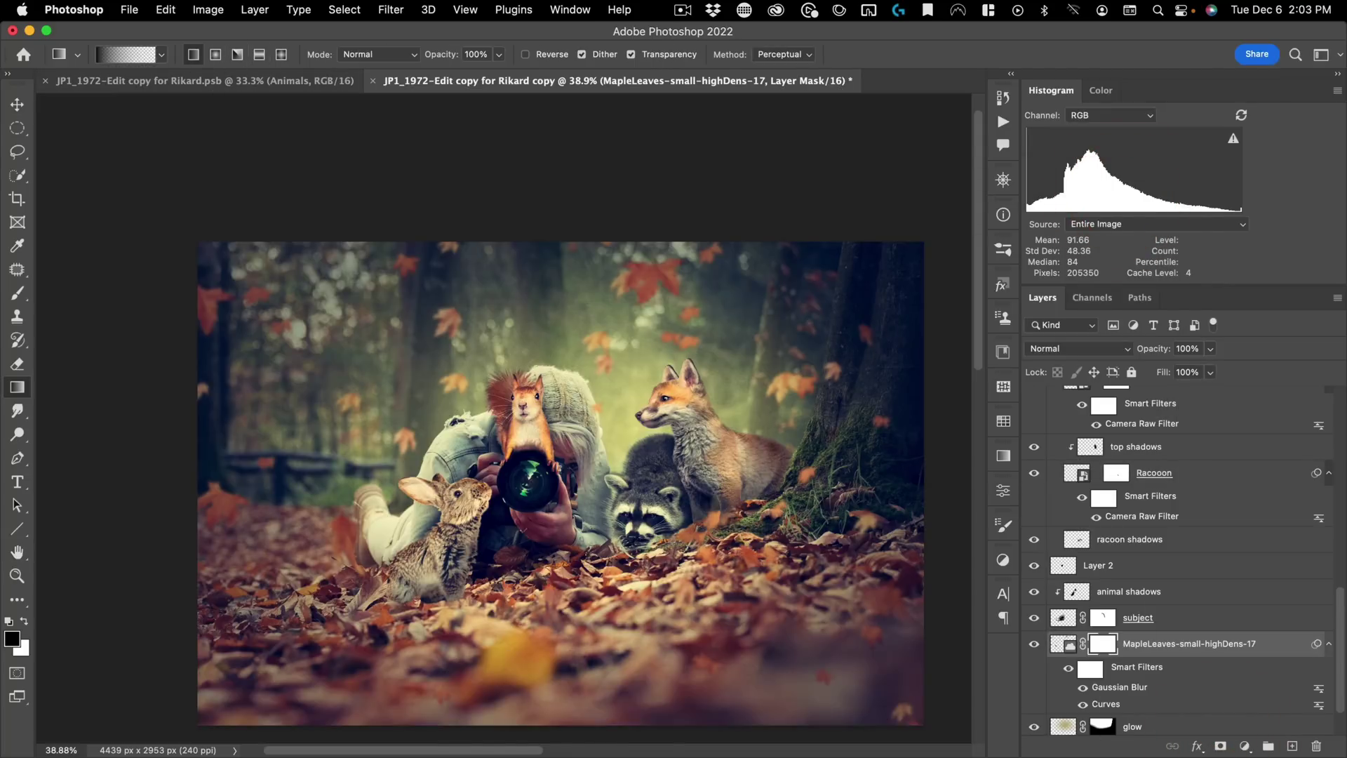
left_click_drag(540, 582, 542, 517)
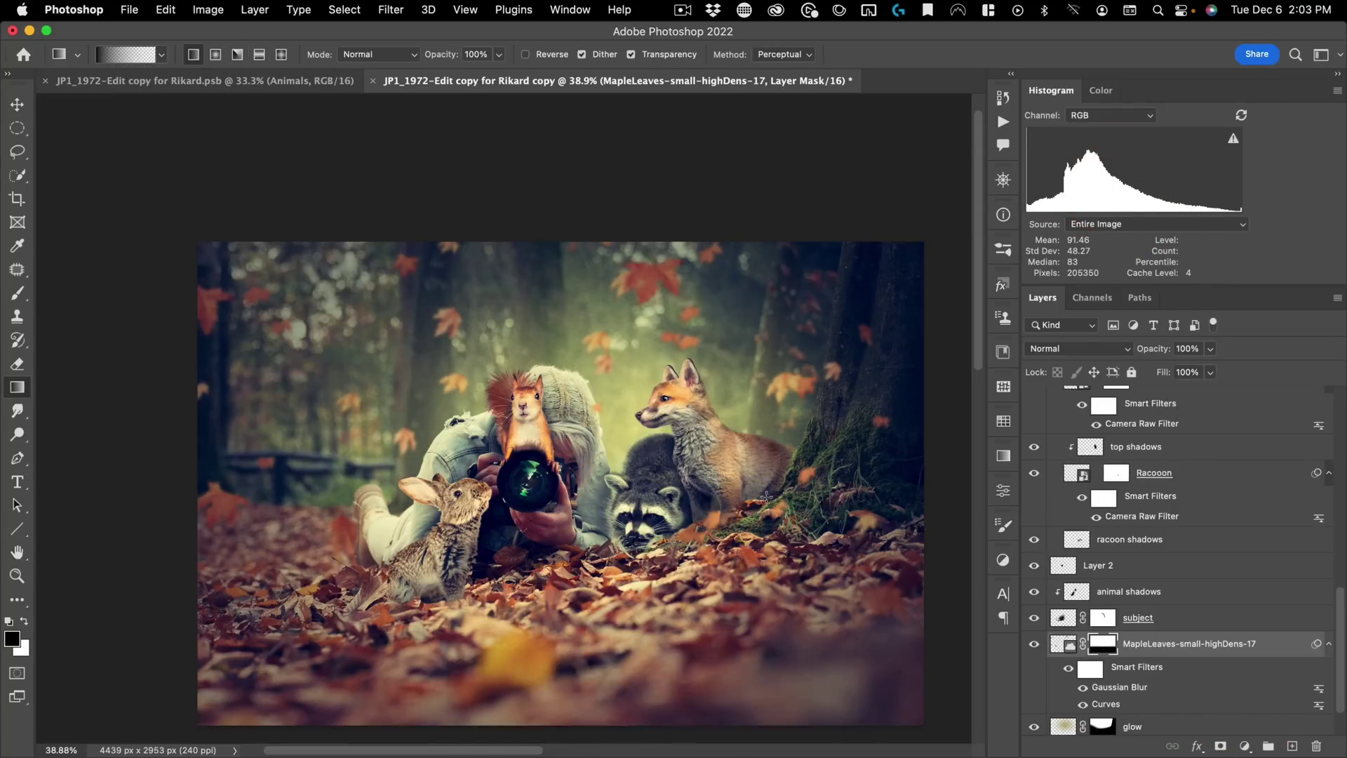
left_click(733, 464)
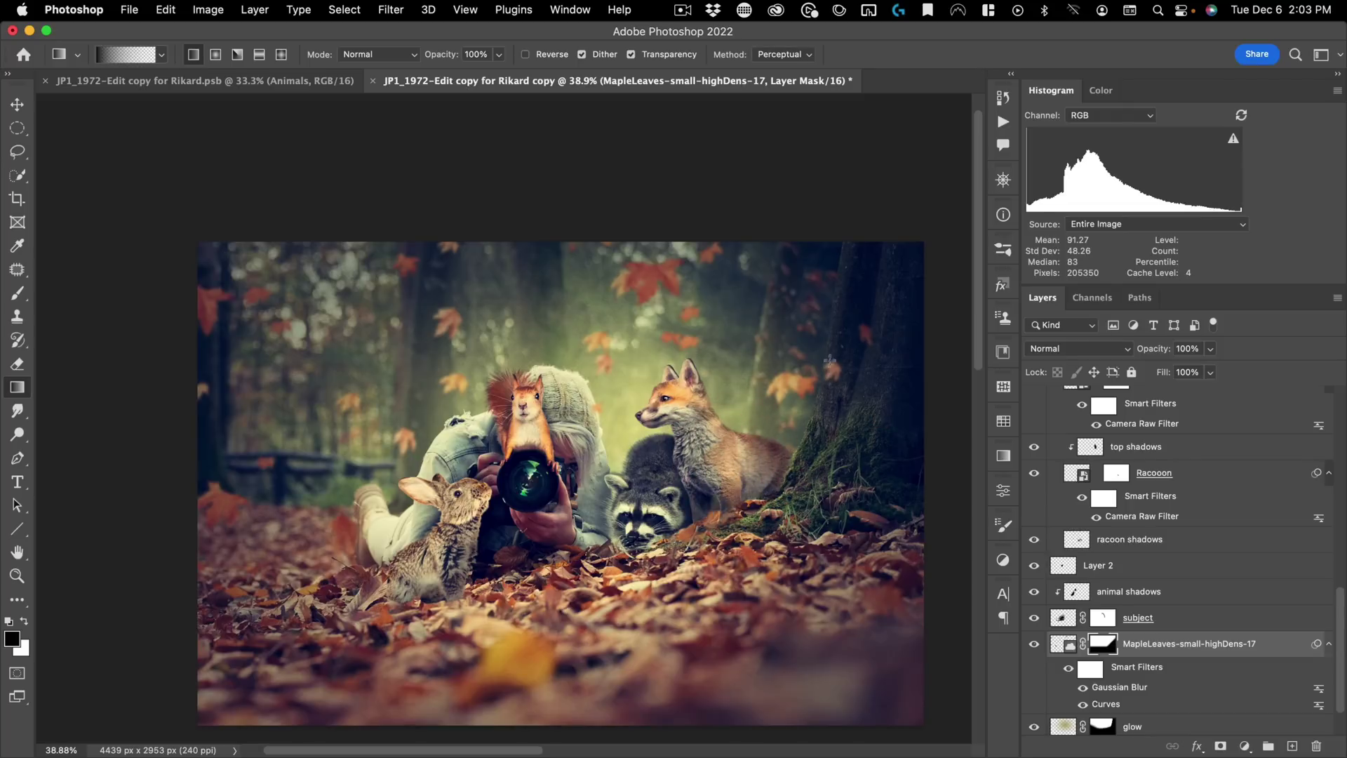
key("b")
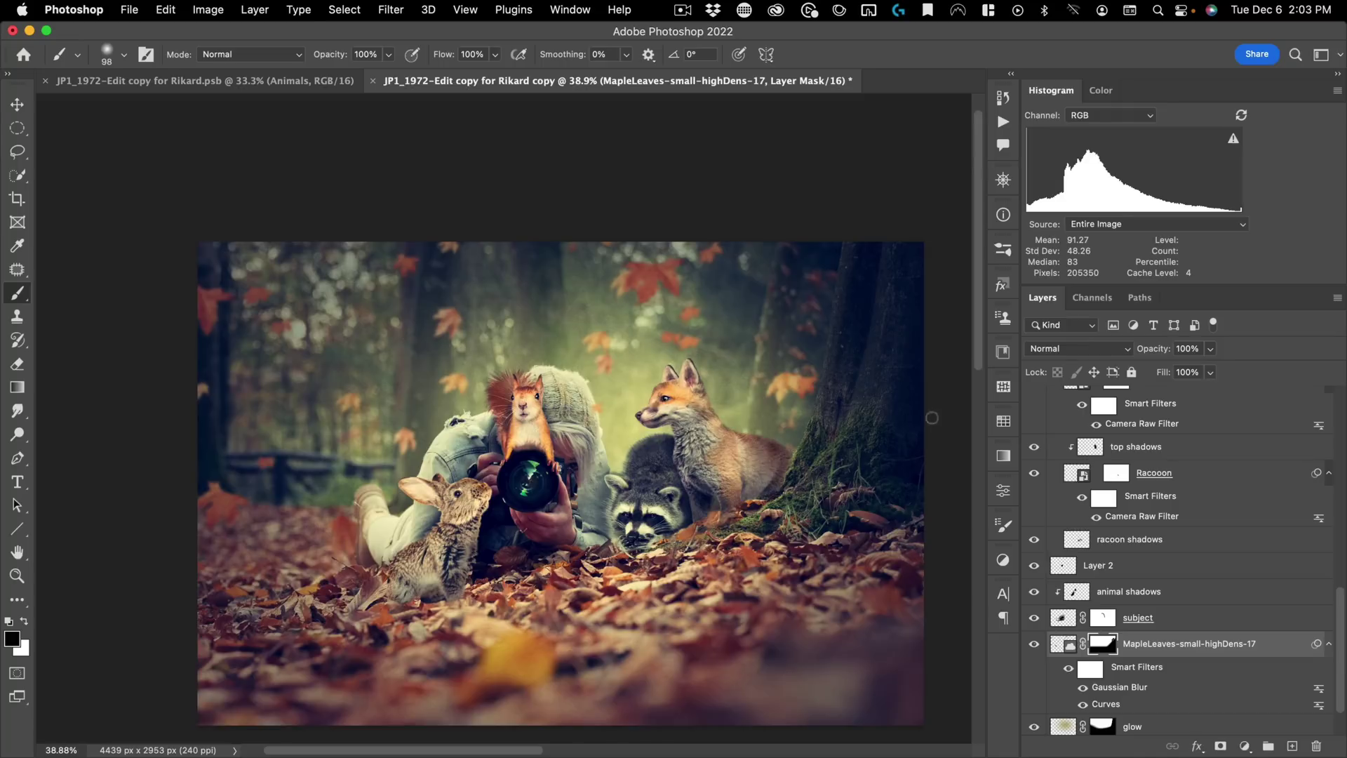
key("v")
Step: Show the Nucly-Maple-Leaf-01 layer and move its leaf over the background beside the photographer's legs
scroll(1146, 451, "up", 10)
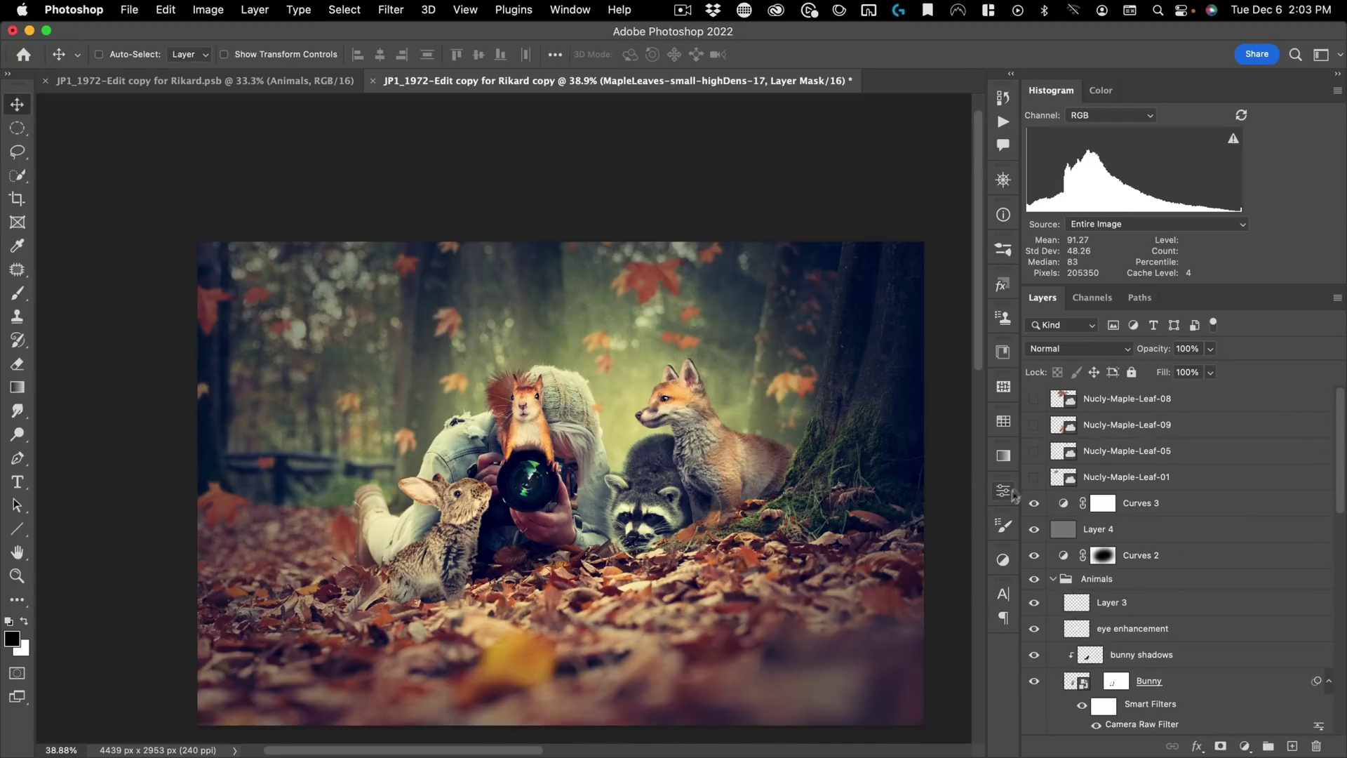
left_click(1033, 478)
left_click(1099, 478)
left_click_drag(365, 330, 315, 439)
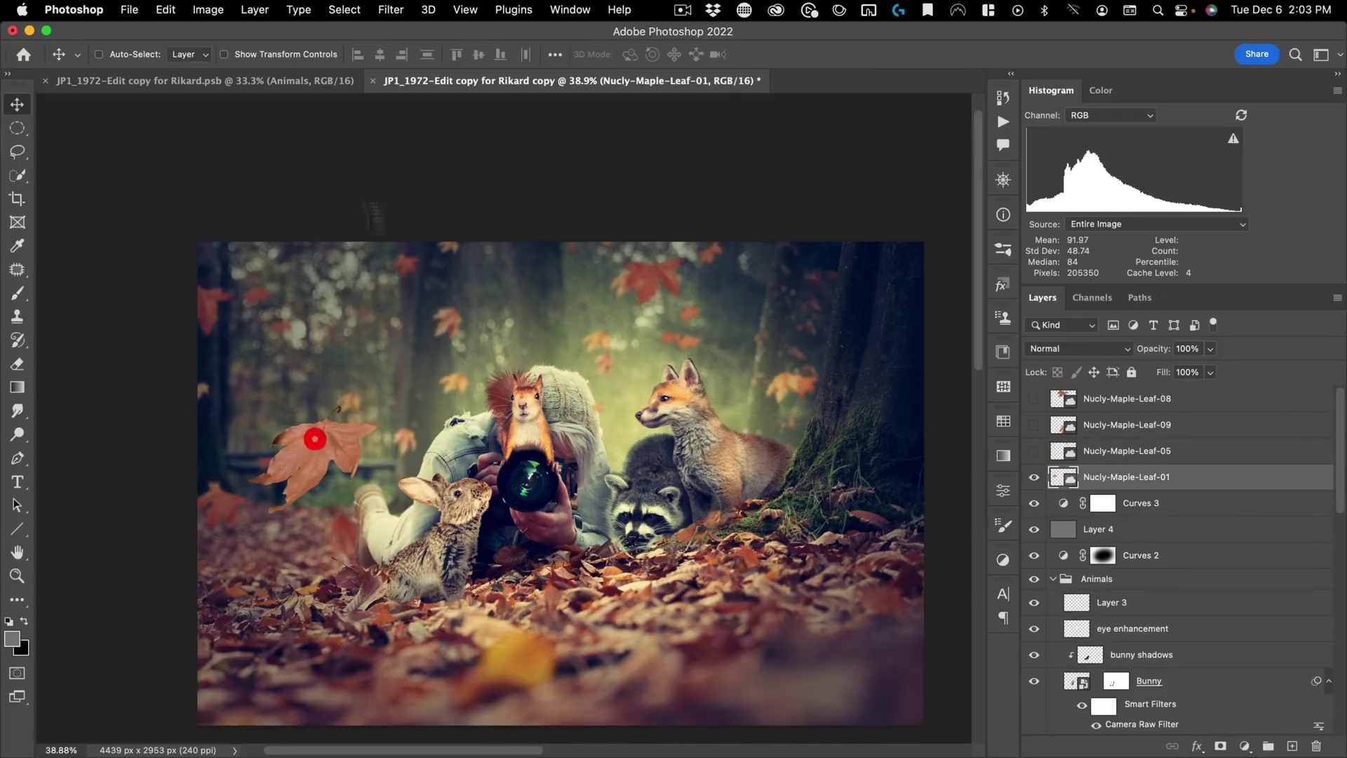
Step: Apply a Gaussian Blur smart filter with a radius of 33.1 pixels to Nucly-Maple-Leaf-01
left_click(391, 9)
left_click(388, 31)
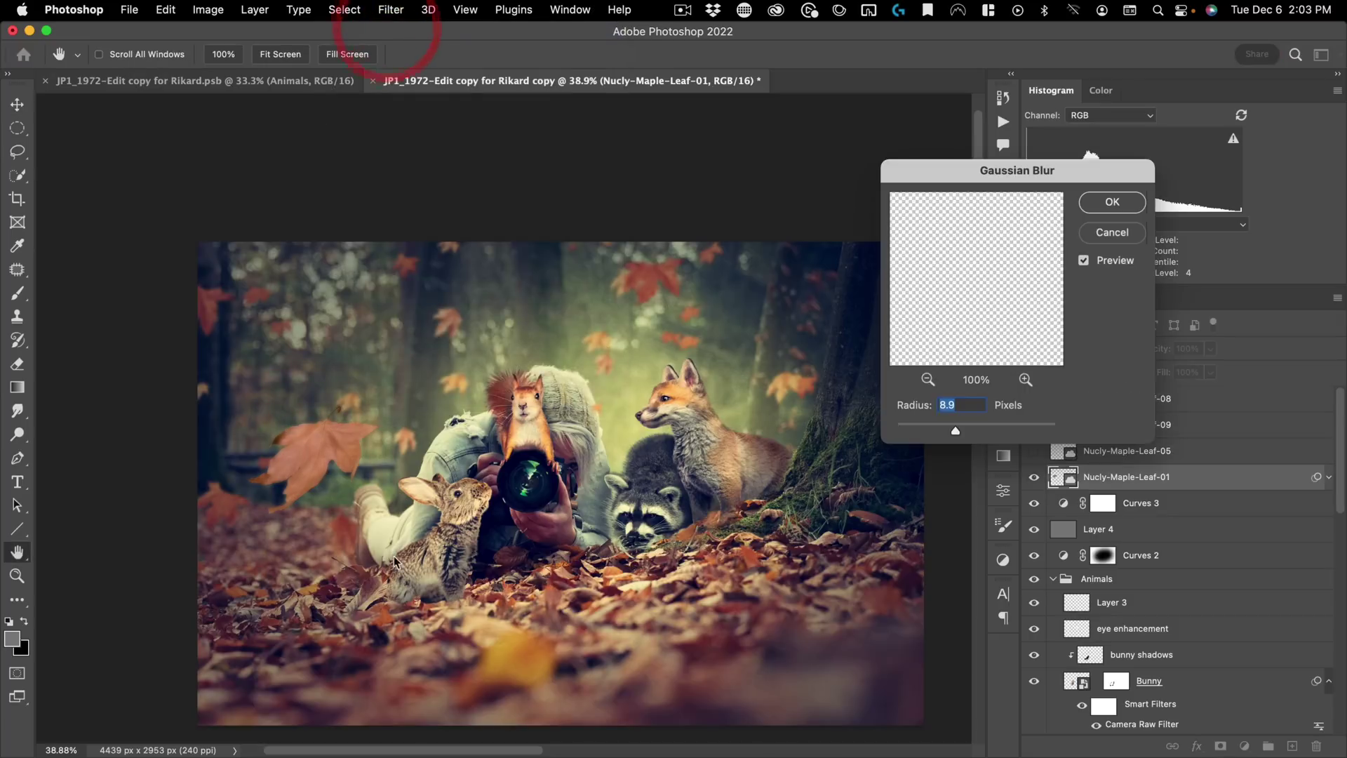
left_click_drag(974, 425, 974, 426)
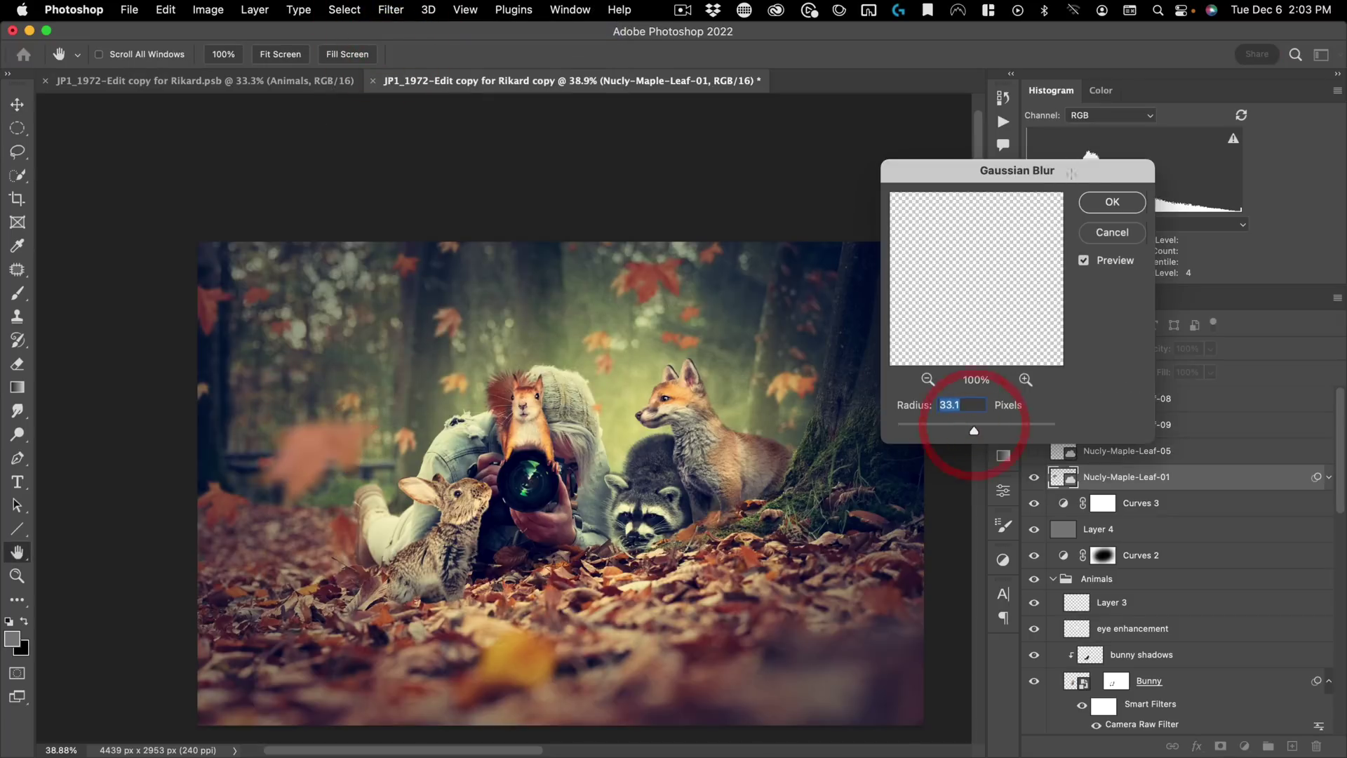
left_click(1100, 202)
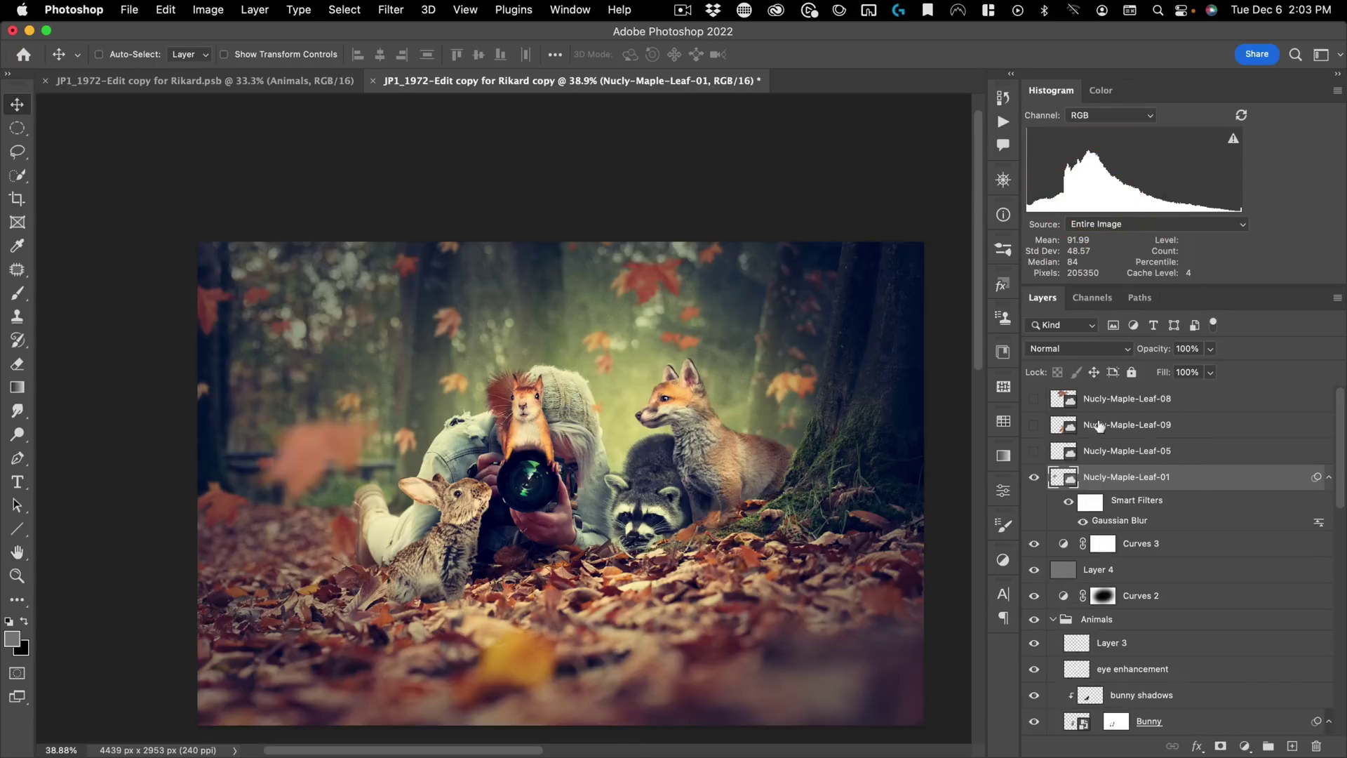
Step: Move the four Nucly-Maple-Leaf layers between Layer 4 and Curves 2, and reposition the Leaf-01 leaf on the ground beside the rabbit
left_click(1118, 400, "shift")
left_click_drag(1118, 400, 1098, 576)
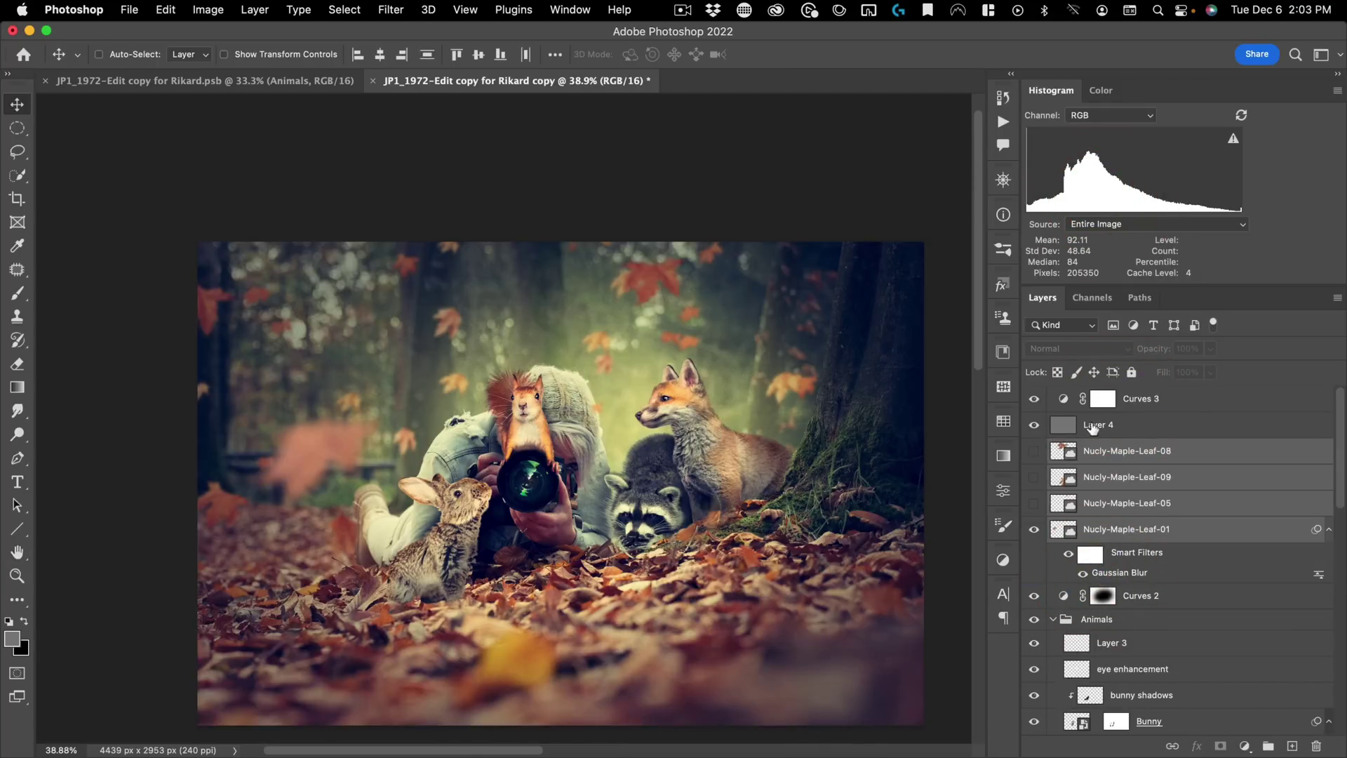
left_click(1087, 533)
left_click_drag(470, 544, 656, 682)
left_click_drag(677, 637, 677, 636)
left_click_drag(451, 578, 541, 590)
Step: Scale the Nucly-Maple-Leaf-01 leaf up to 12.02% around its center and nudge it slightly upward
key("super+t")
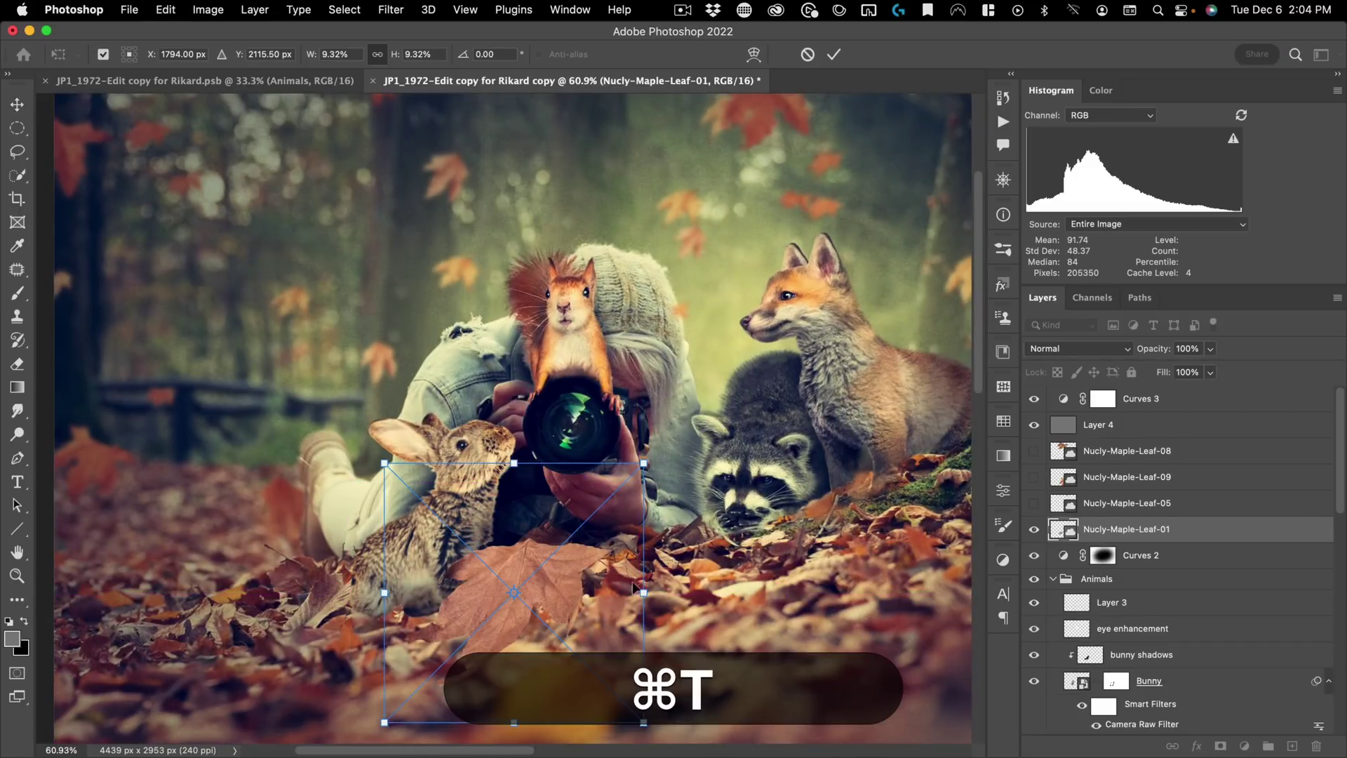
left_click_drag(660, 592, 682, 580)
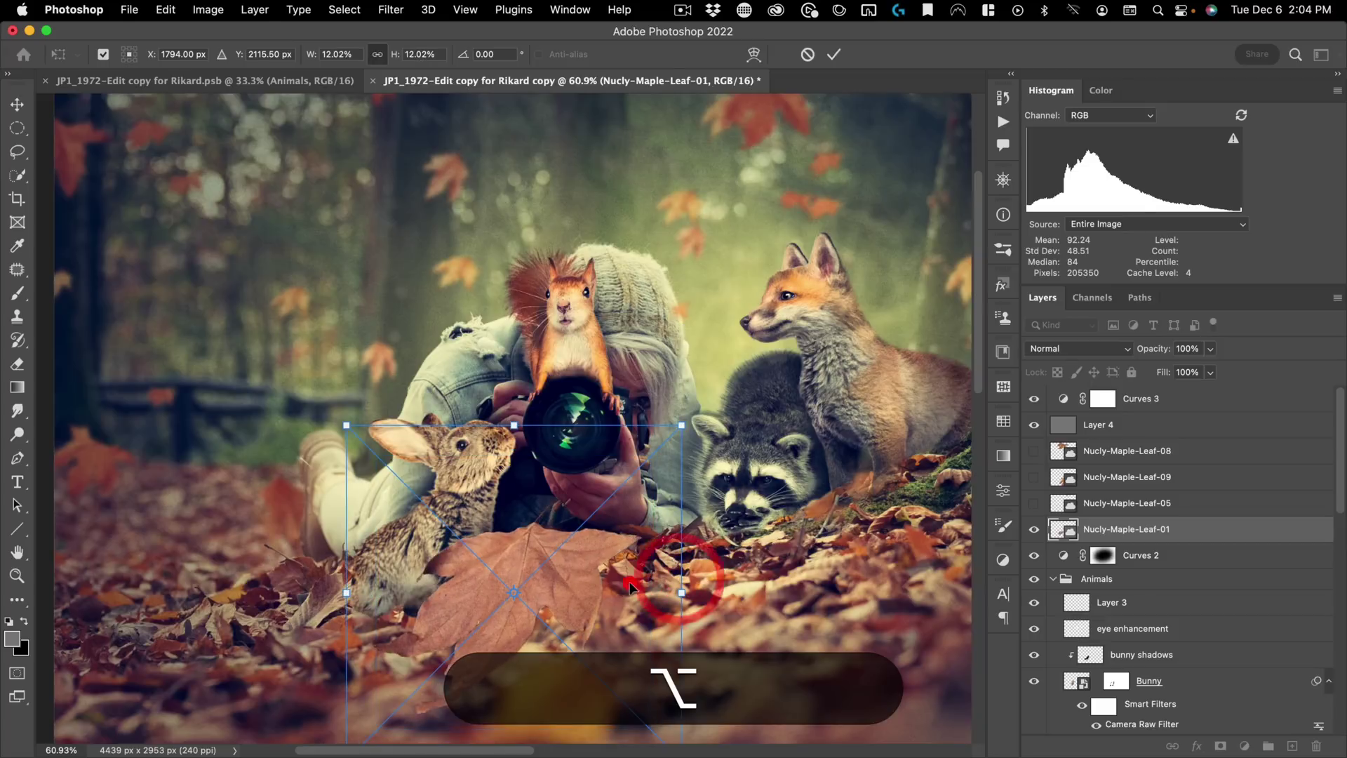
double_click(633, 588)
left_click_drag(571, 597, 571, 581)
Step: Reduce the Gaussian Blur radius on Nucly-Maple-Leaf-01 to 12.0 pixels
double_click(1120, 573)
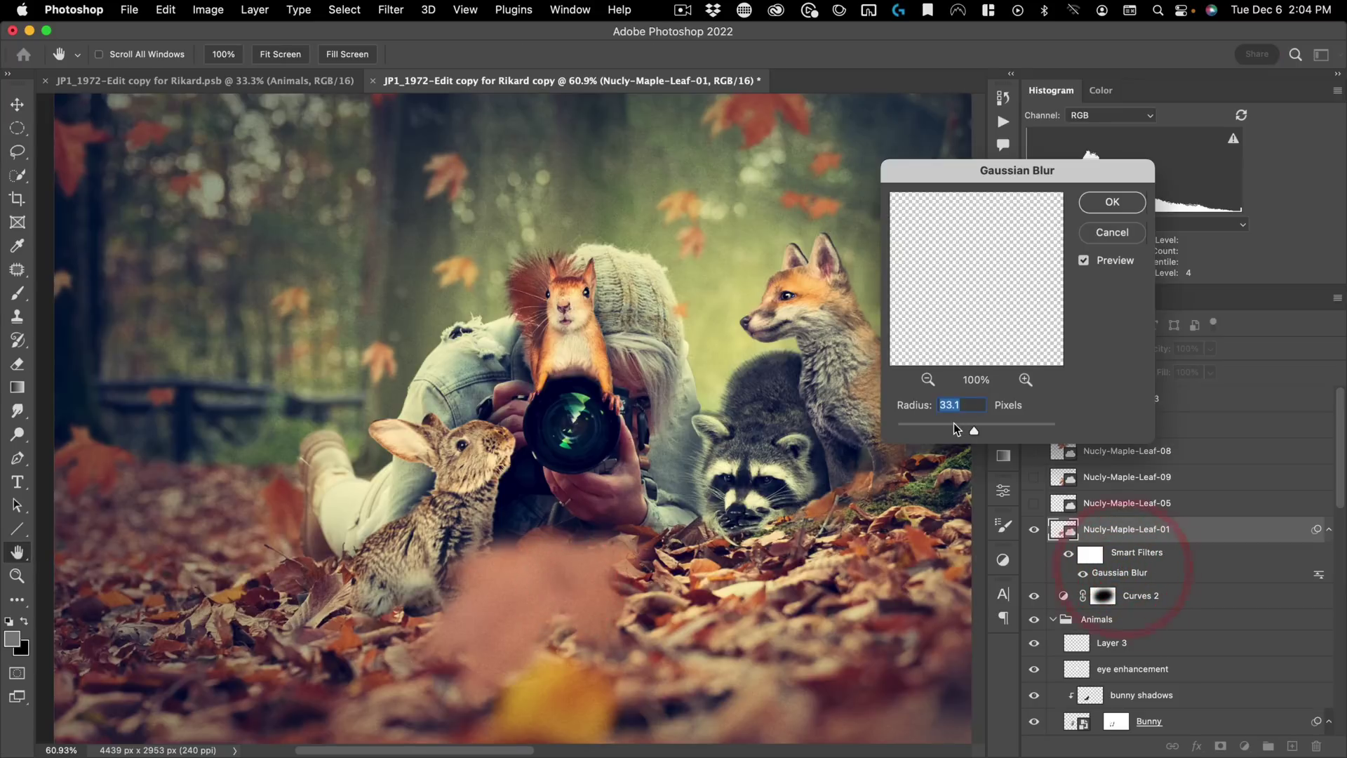
left_click_drag(953, 431, 957, 433)
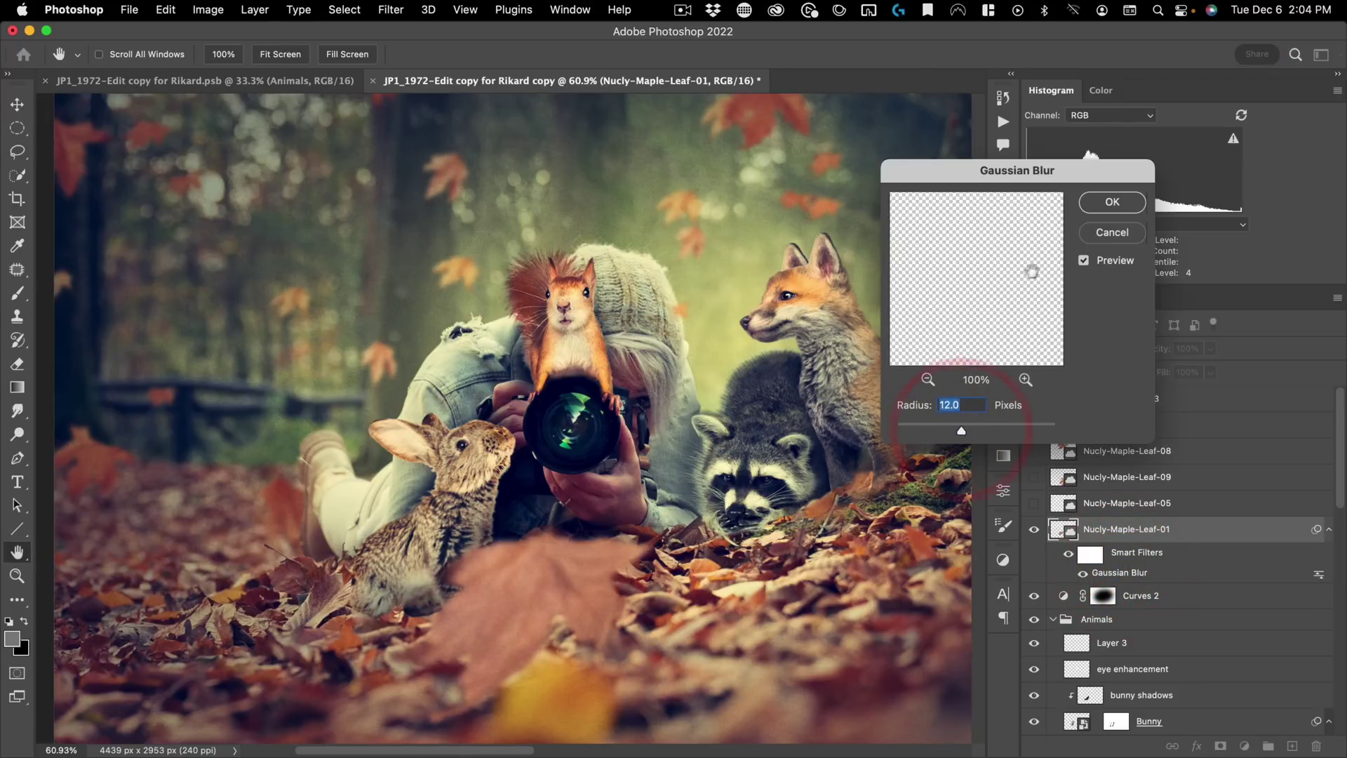
left_click(1141, 204)
Step: Apply a Curves smart filter to Nucly-Maple-Leaf-01, lowering the RGB midtones from input 140 to output 110 and adjusting a highlight point
key("super+m")
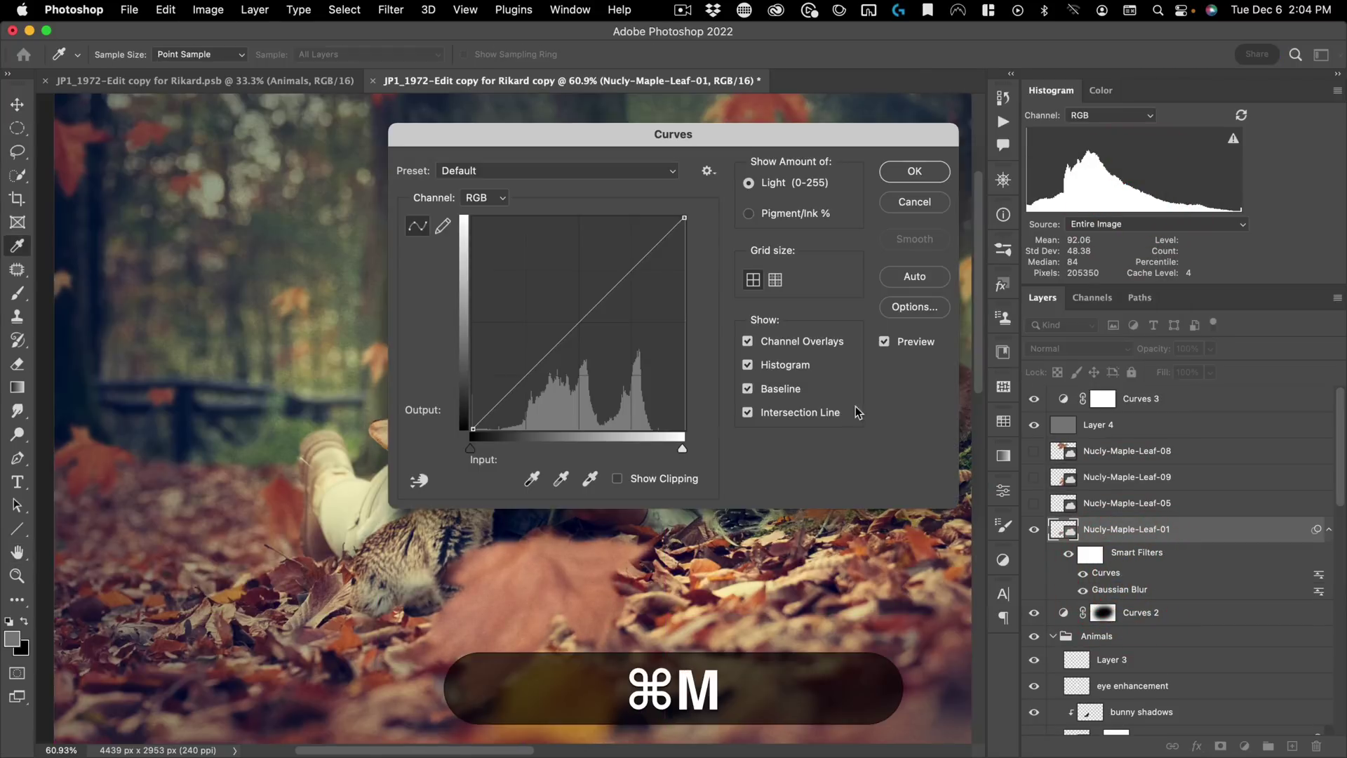
left_click_drag(688, 137, 1054, 176)
left_click(953, 360)
mouse_move(953, 360)
left_mouse_down()
mouse_move(966, 374)
mouse_move(963, 359)
left_mouse_up()
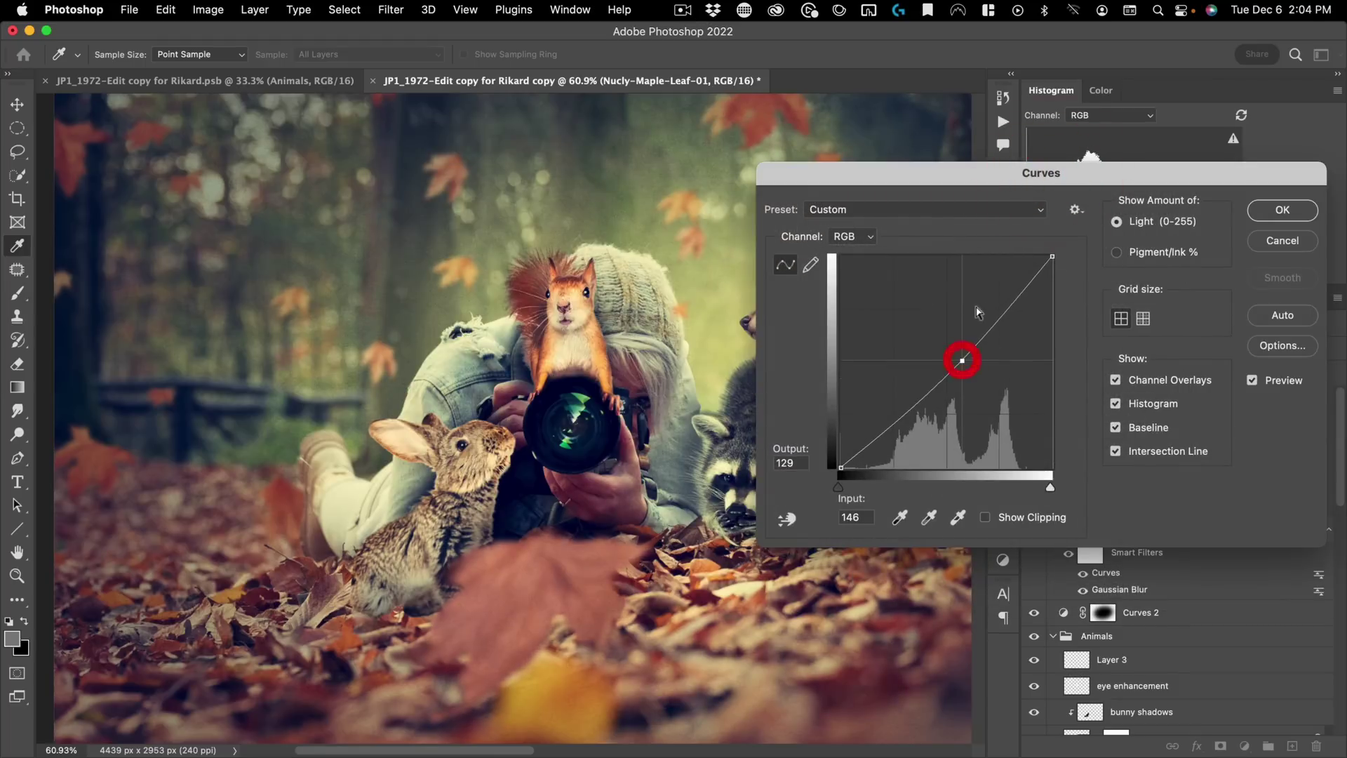
left_click_drag(1016, 302, 1009, 285)
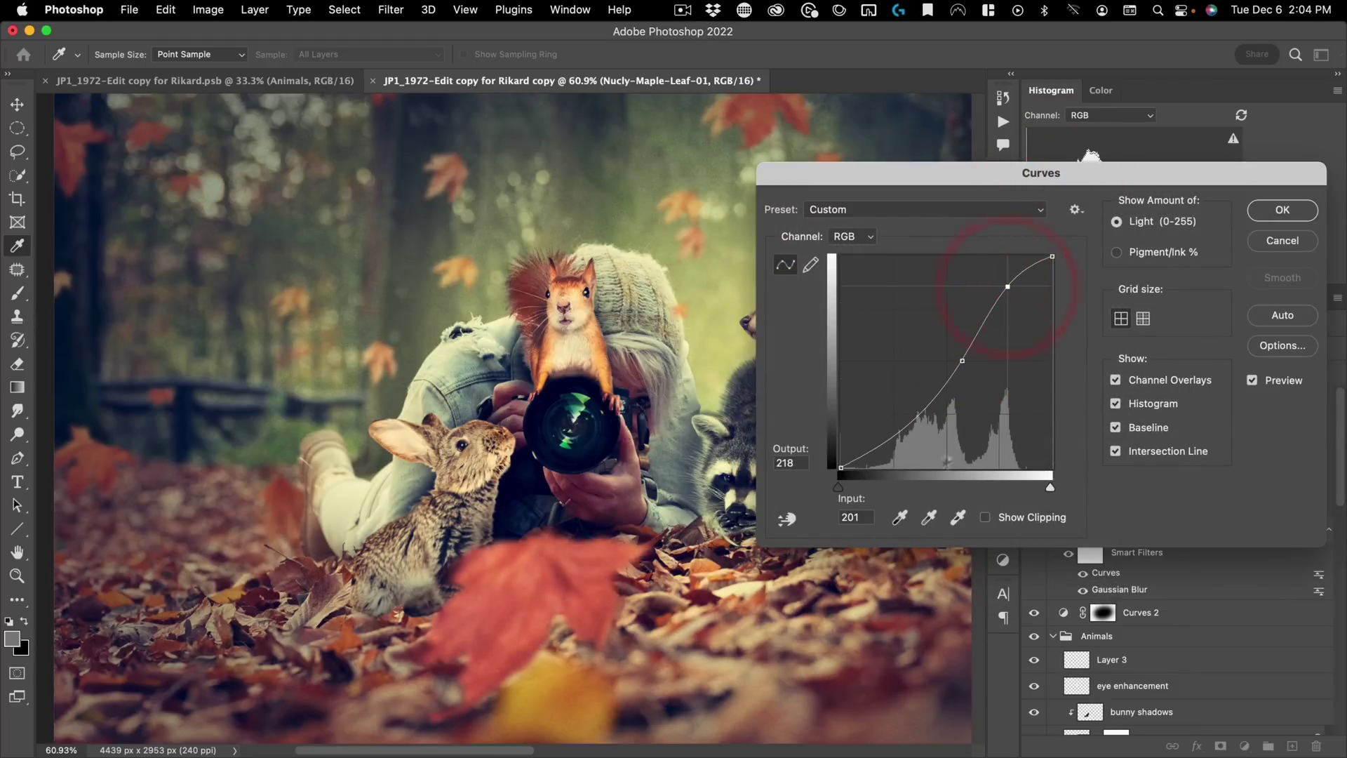
left_click_drag(966, 362, 959, 378)
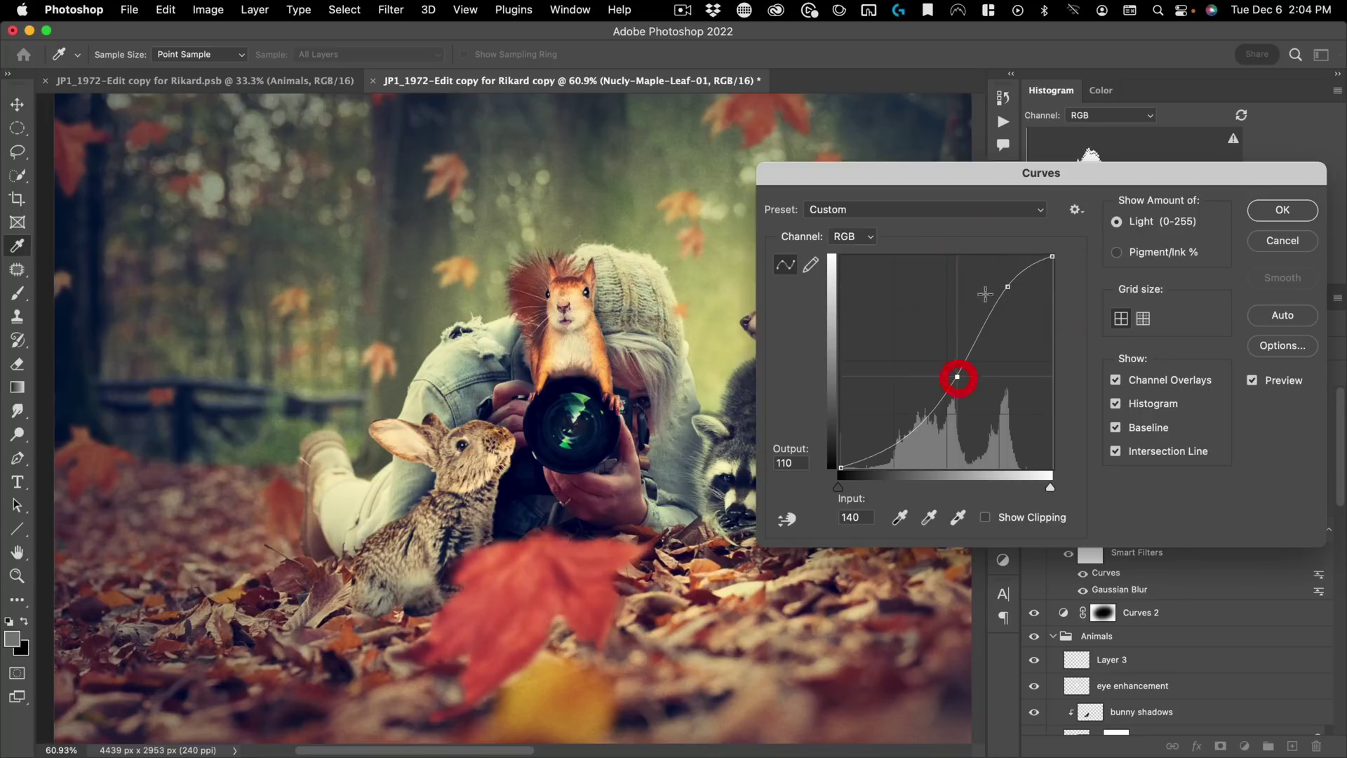
left_click_drag(1008, 287, 1015, 304)
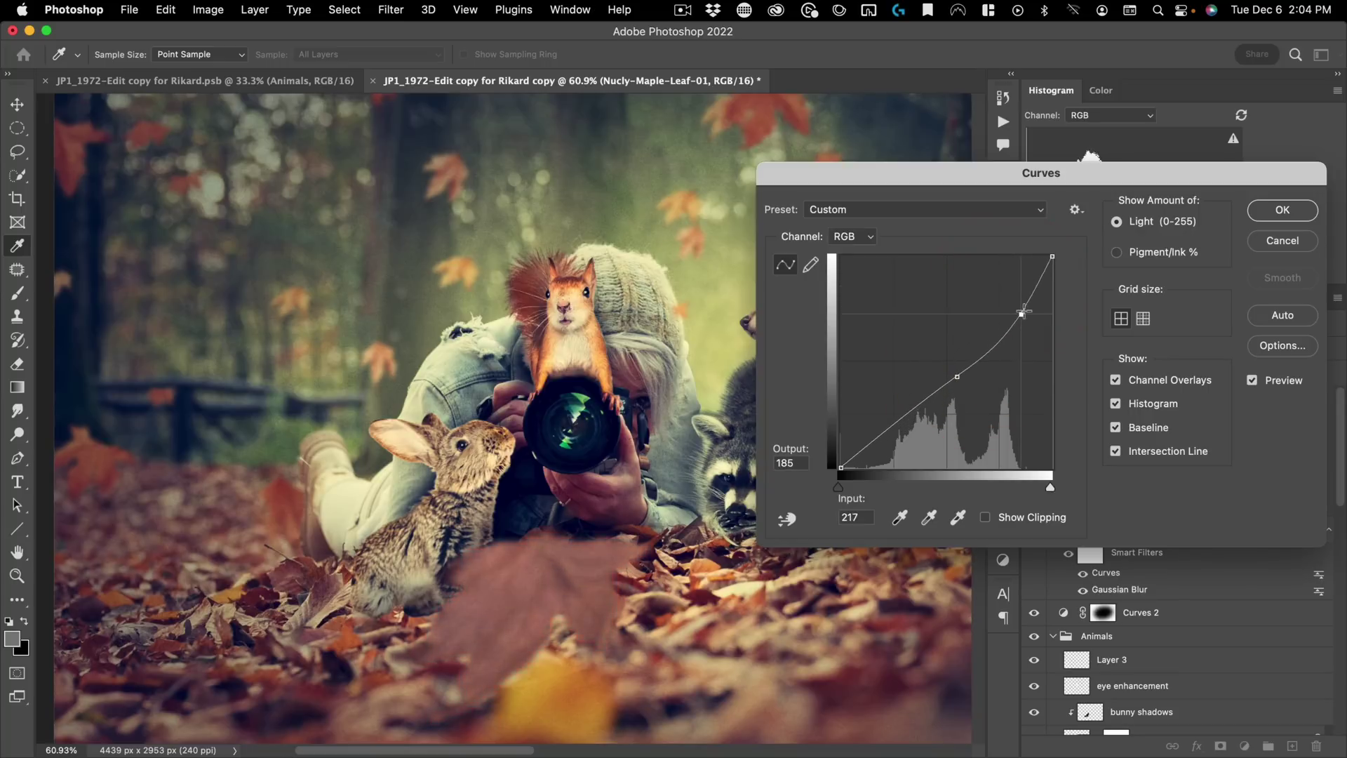
left_click(1303, 209)
Step: Move the Nucly-Maple-Leaf-01 leaf into the air in front of the tree trunk, beside the fox
left_click_drag(656, 409, 593, 465)
left_click_drag(637, 521, 845, 386)
left_click_drag(883, 337, 840, 336)
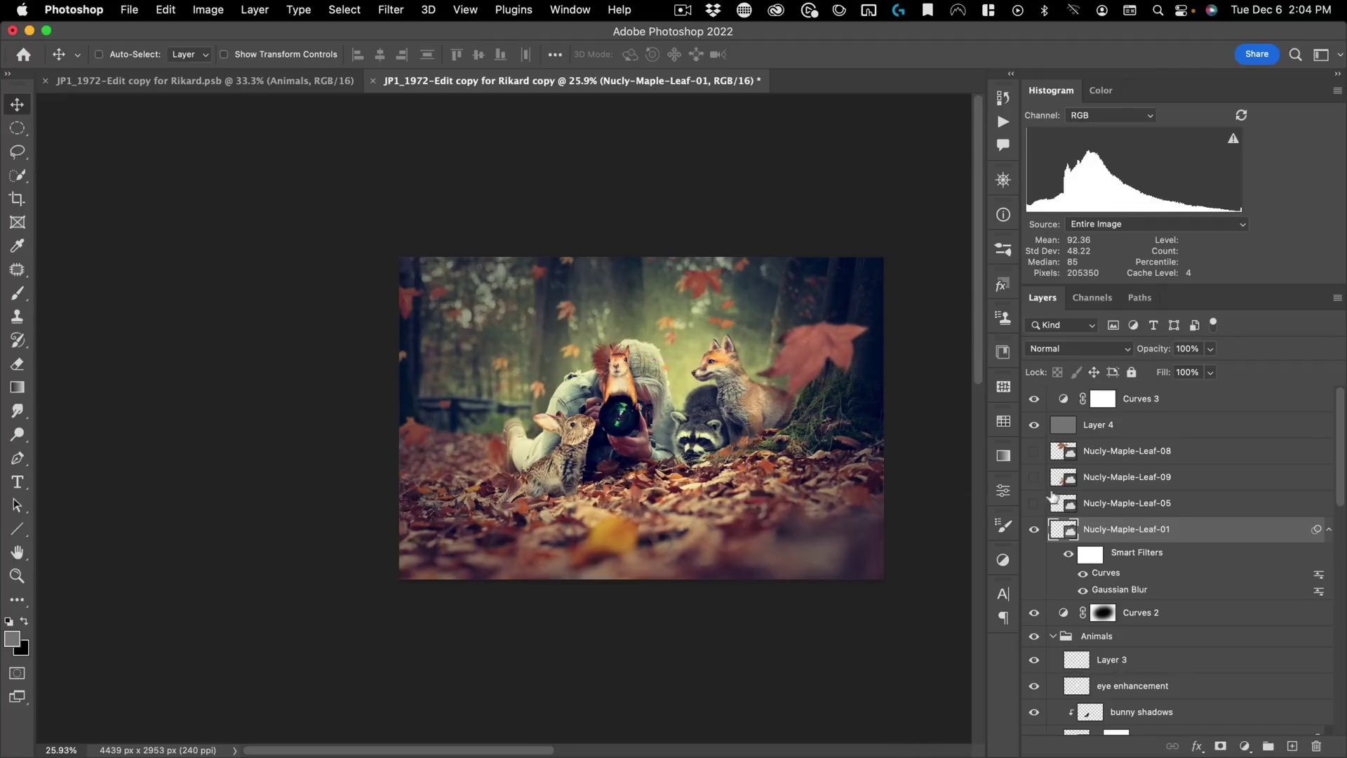
Step: Show the Nucly-Maple-Leaf-05 layer, place its leaf behind the rabbit, and free-transform it to fit there
left_click(1088, 506)
left_click_drag(754, 383, 561, 494)
key("super+t")
left_click_drag(523, 366, 601, 334)
double_click(537, 388)
Step: Copy the Curves and Gaussian Blur smart filters from Leaf-01 onto Nucly-Maple-Leaf-05 and shift that leaf slightly toward the image edge
left_click_drag(1106, 556, 1125, 554)
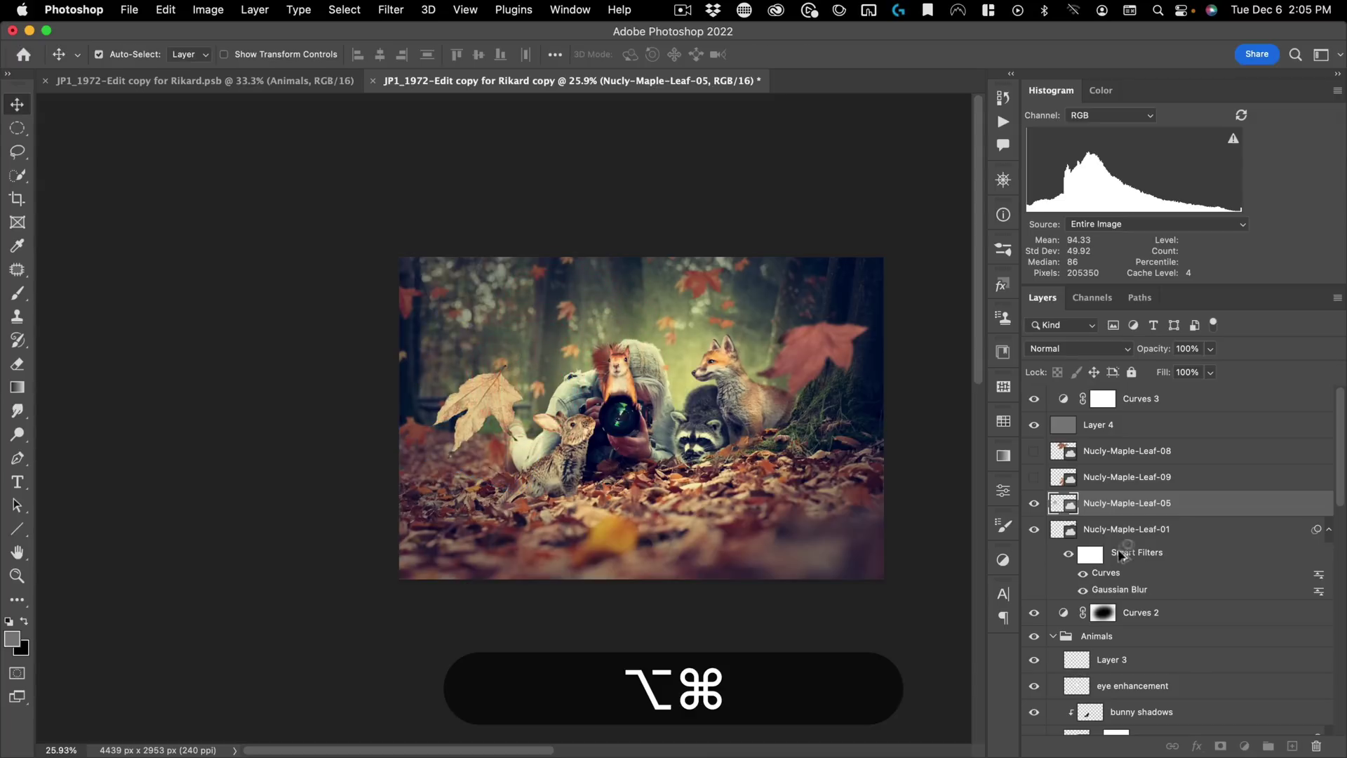
left_click_drag(1133, 505, 1131, 508)
left_click(501, 457)
key("super+z")
left_click(1127, 502)
left_click_drag(455, 425, 426, 451)
left_click(690, 460)
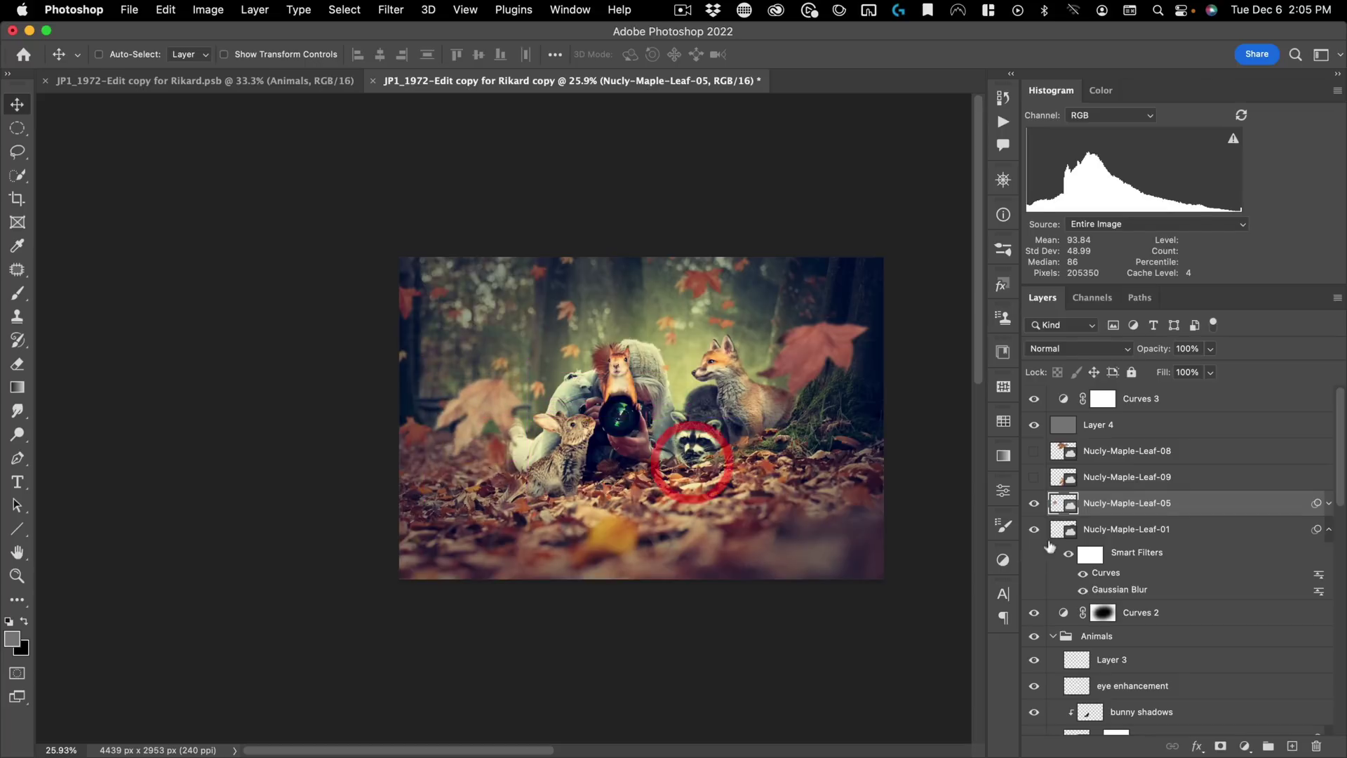
Step: Show the Nucly-Maple-Leaf-09 layer and copy the Curves and Gaussian Blur smart filters from Leaf-05 onto it
left_click(1035, 482)
left_click(1092, 477)
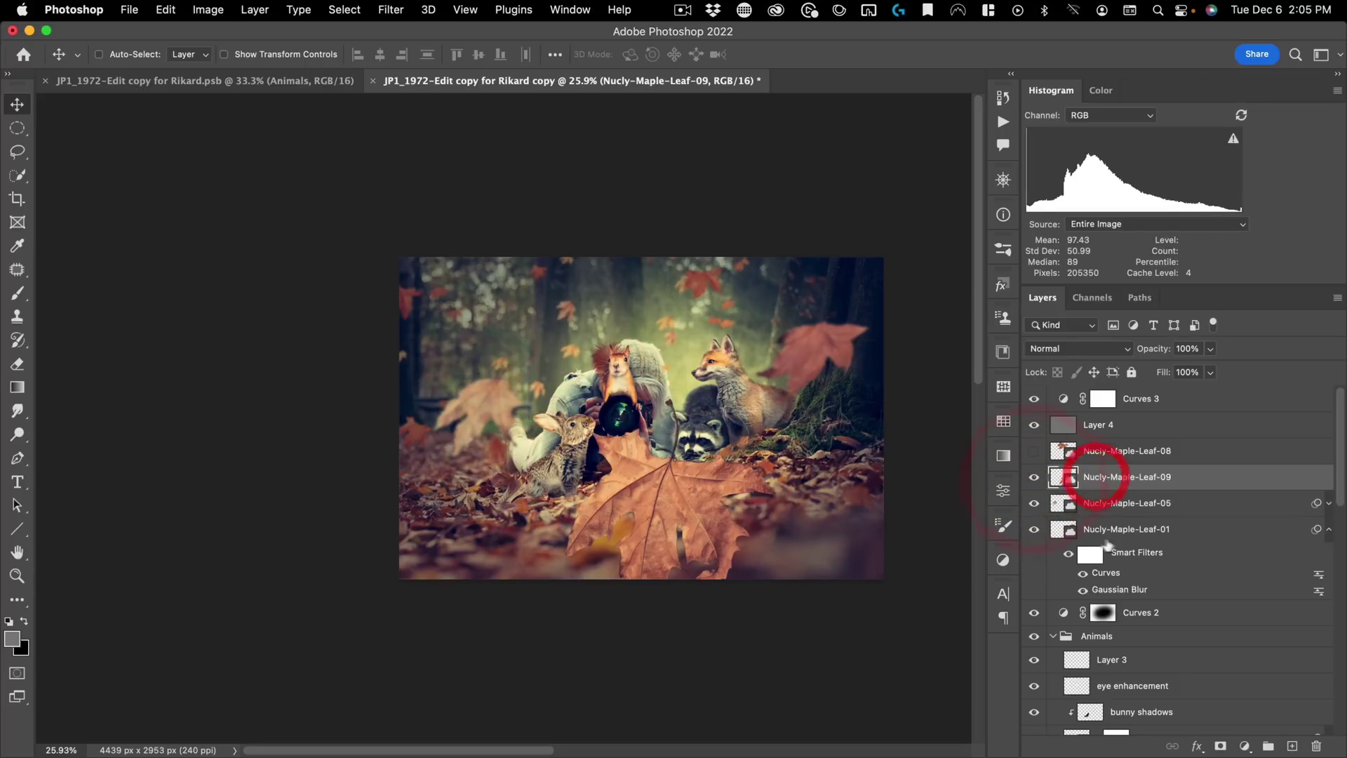
left_click(1328, 503)
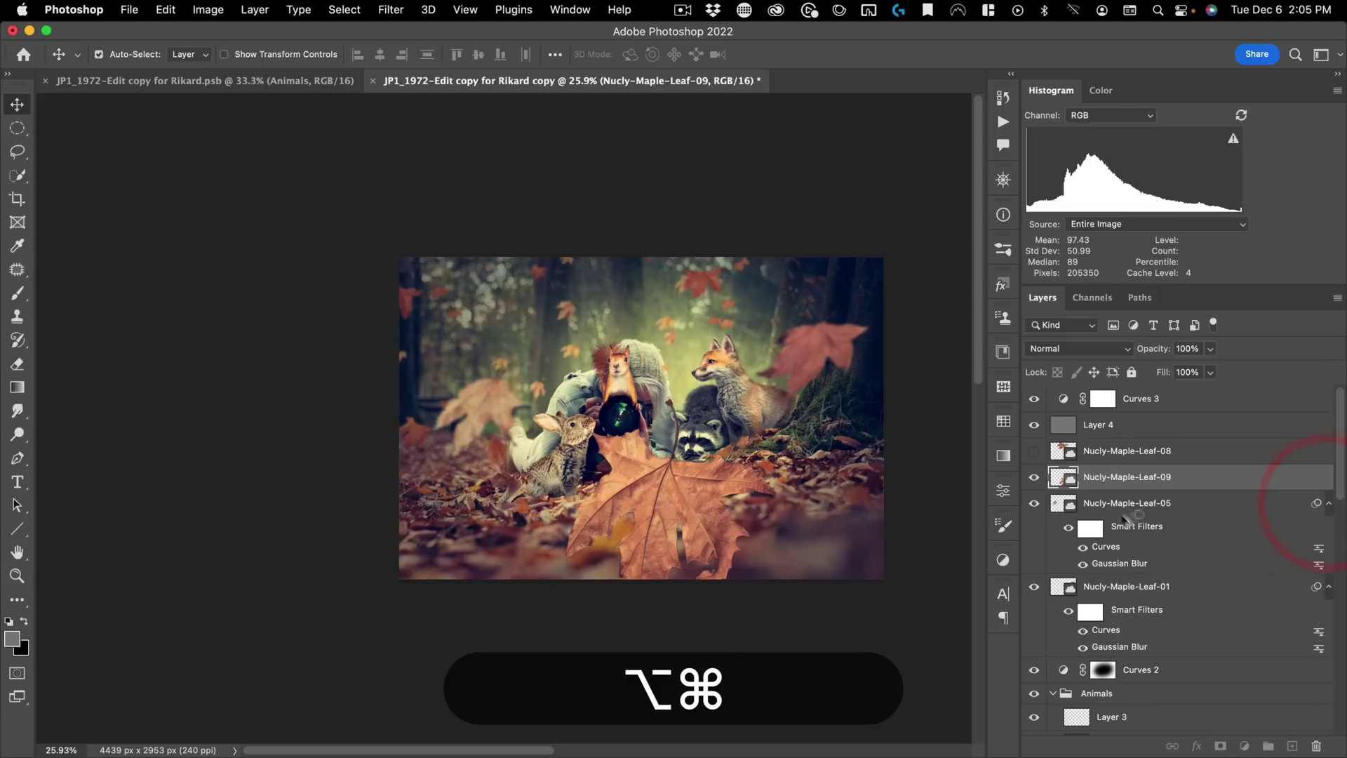
left_click_drag(1138, 478, 1138, 477)
left_click_drag(723, 471, 770, 481)
key("super+z")
left_click(1173, 480)
Step: Move the Nucly-Maple-Leaf-09 leaf to the foreground below the fox and rotate it to 144.84 degrees
left_click_drag(618, 484, 749, 499)
key("super+t")
left_click_drag(960, 632, 896, 622)
double_click(767, 481)
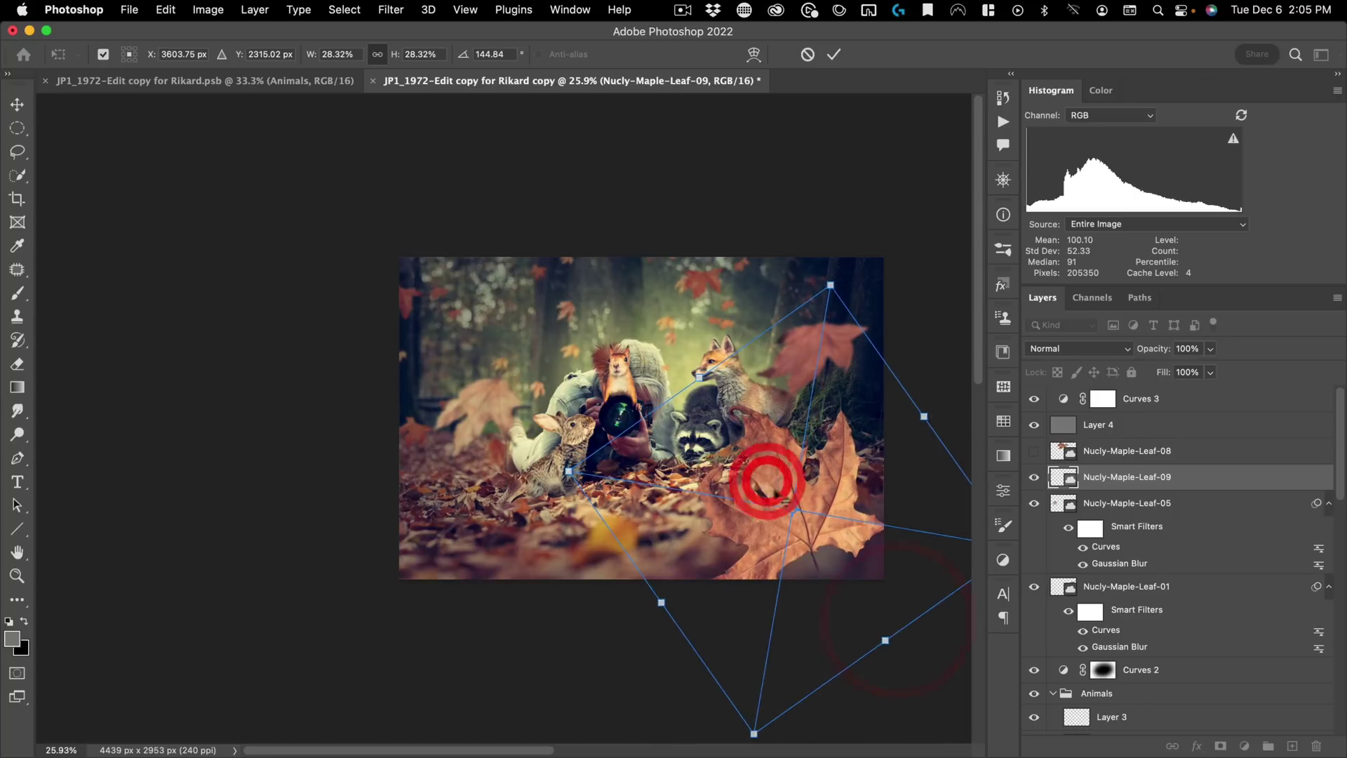
mouse_move(812, 451)
left_mouse_down()
mouse_move(825, 453)
mouse_move(810, 476)
left_mouse_up()
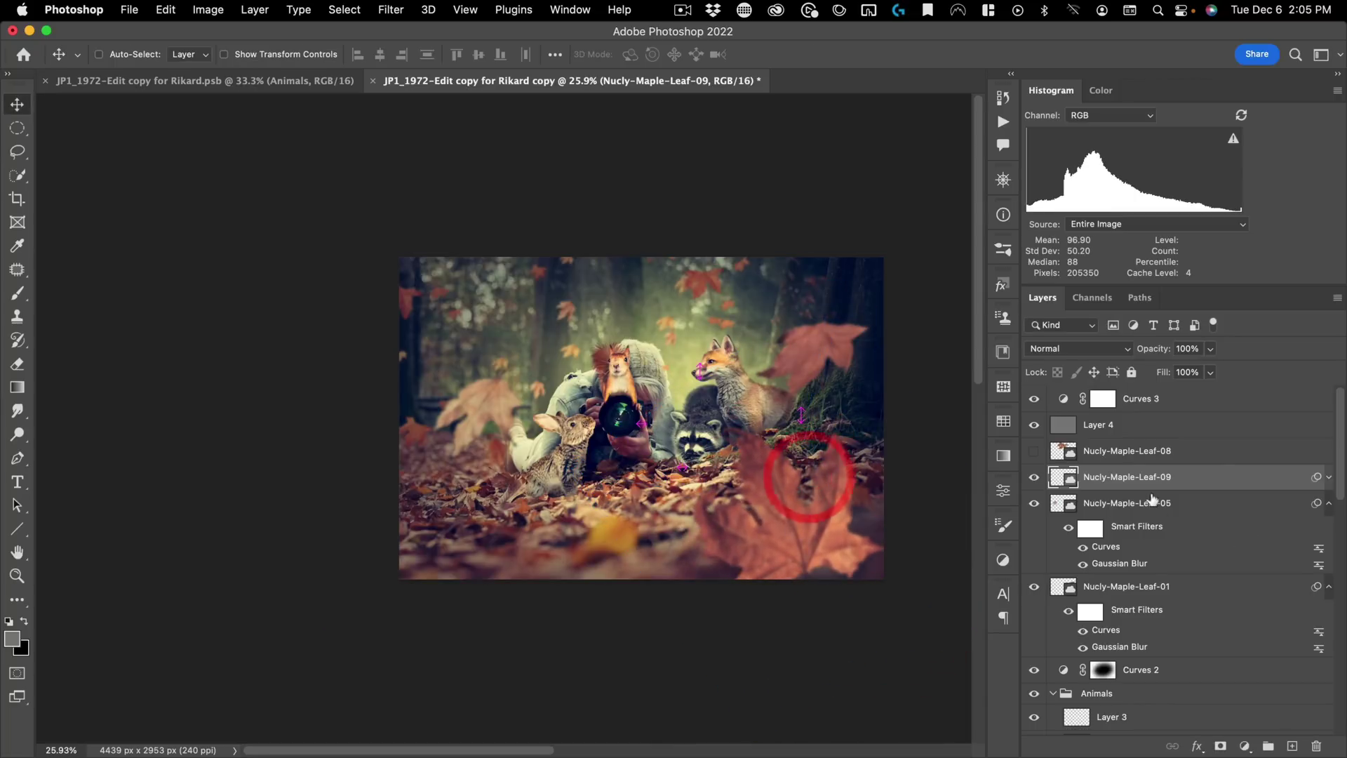
Step: Increase the Gaussian Blur radius on Nucly-Maple-Leaf-09 to 48.7 pixels
left_click(1330, 479)
double_click(1118, 538)
left_click(647, 329)
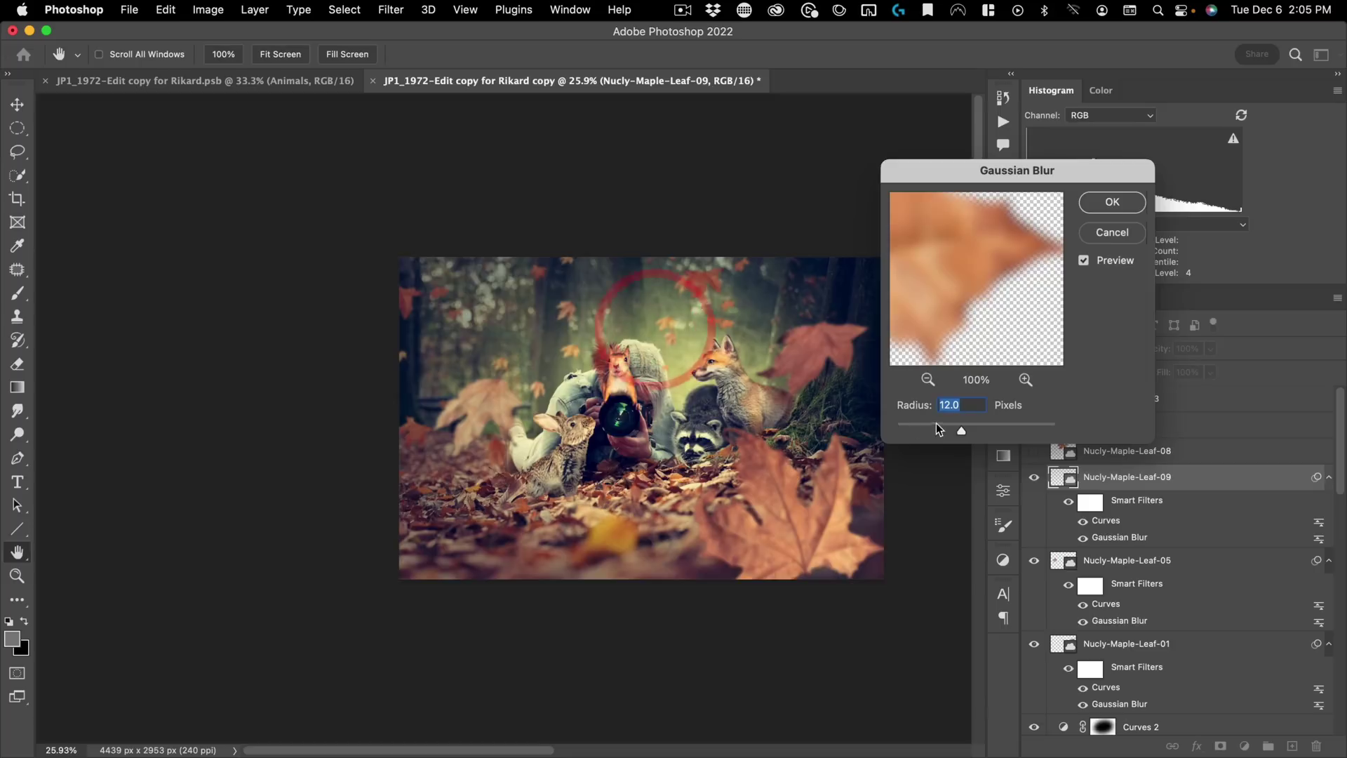
left_click_drag(991, 427, 983, 431)
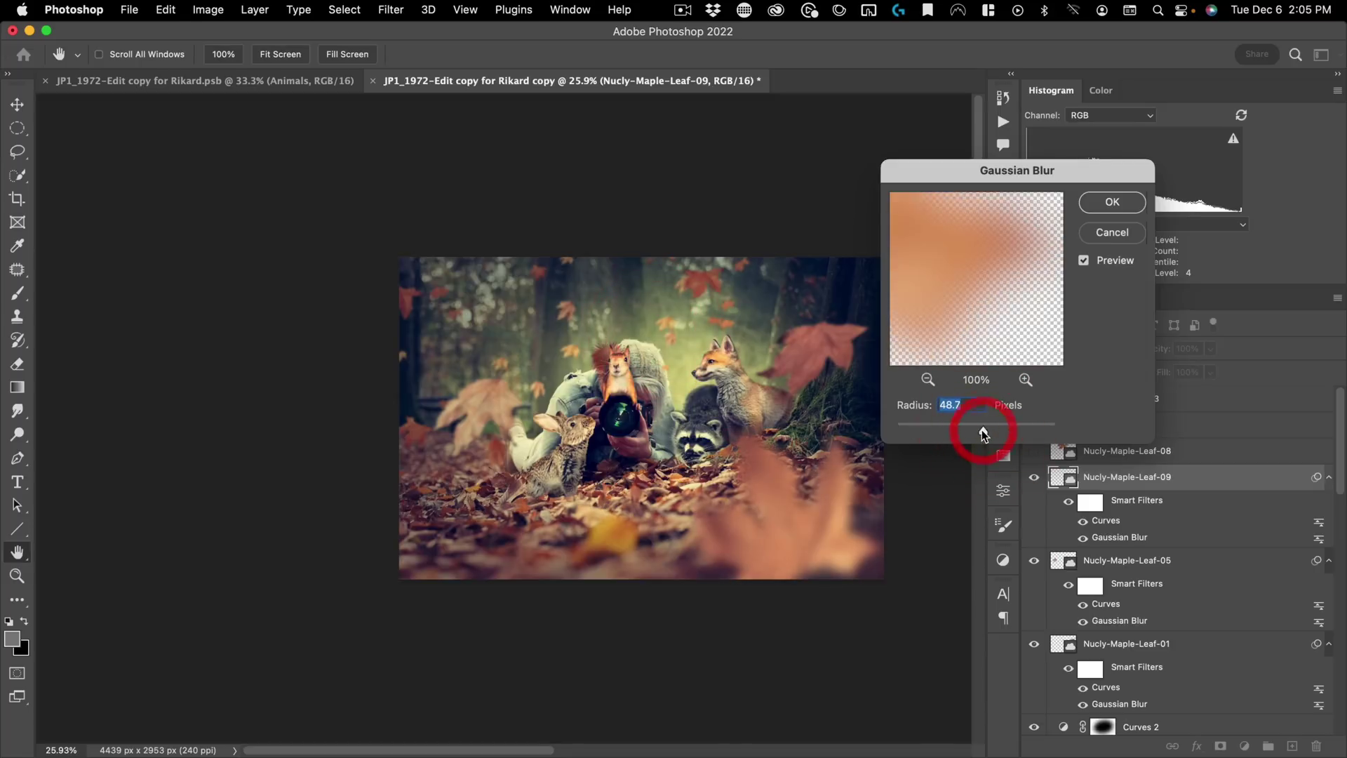
left_click(1105, 203)
Step: Move the Nucly-Maple-Leaf-09 leaf to the foreground below the raccoon and turn off its Curves smart filter
left_click_drag(812, 528, 692, 480)
left_click(1083, 521)
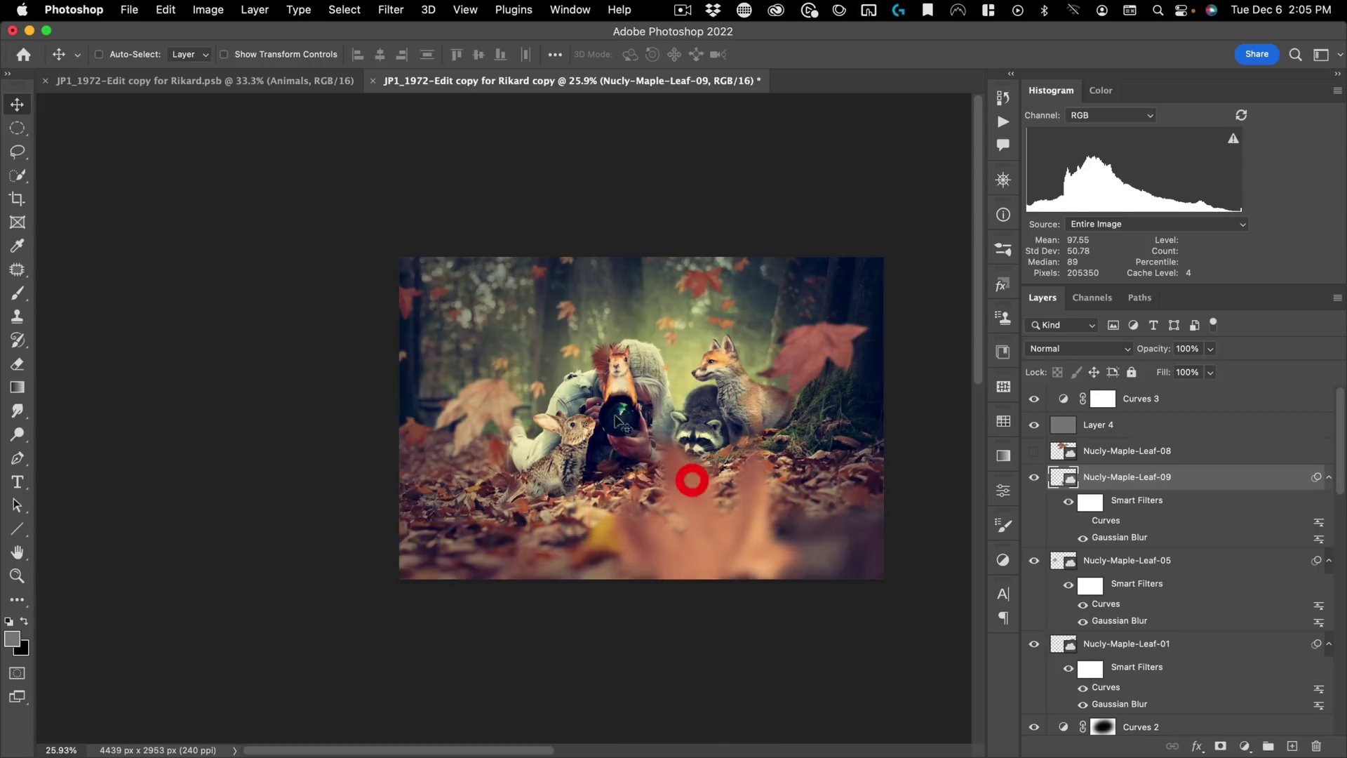
scroll(717, 508, "up", 3)
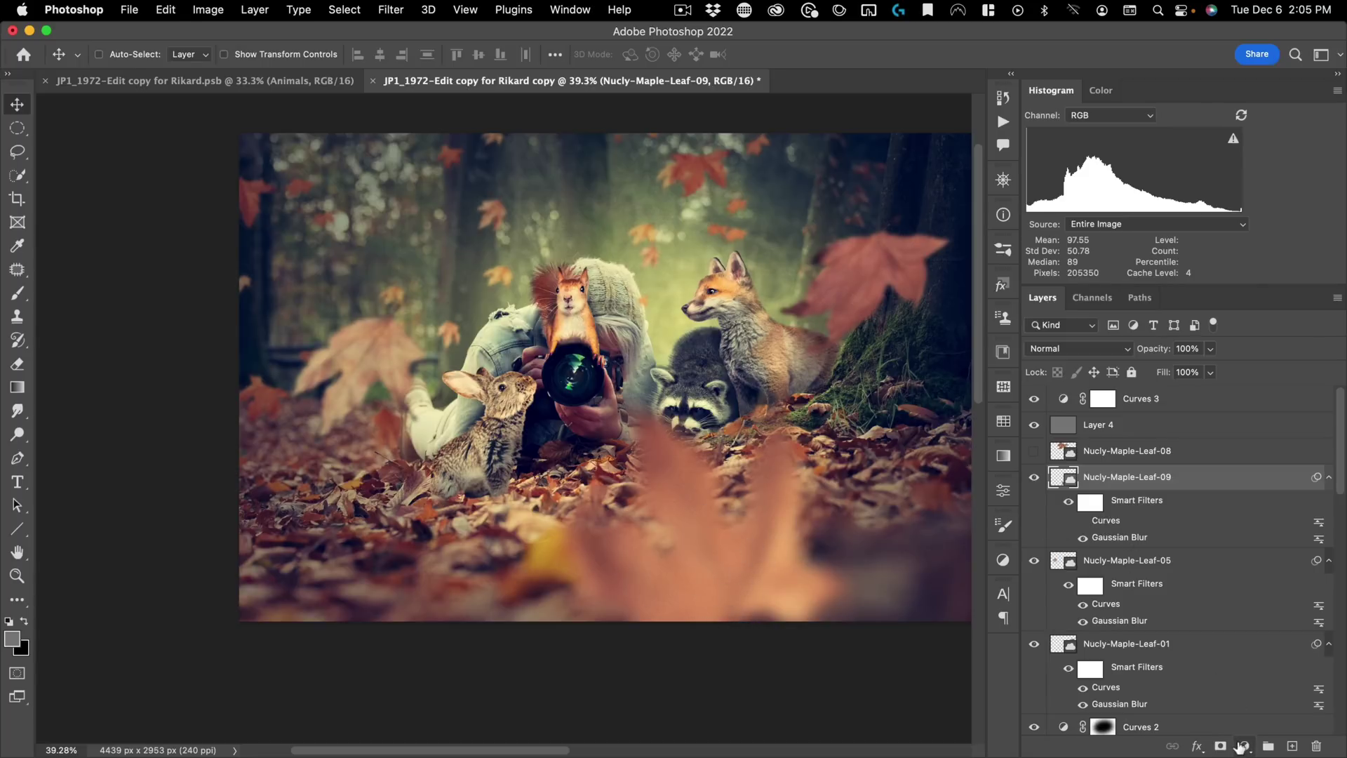
Step: Clip a new Curves adjustment to Nucly-Maple-Leaf-09 and darken it, lowering the white point and setting the midtones to input 158, output 85
left_click(1242, 746)
left_click(1256, 468)
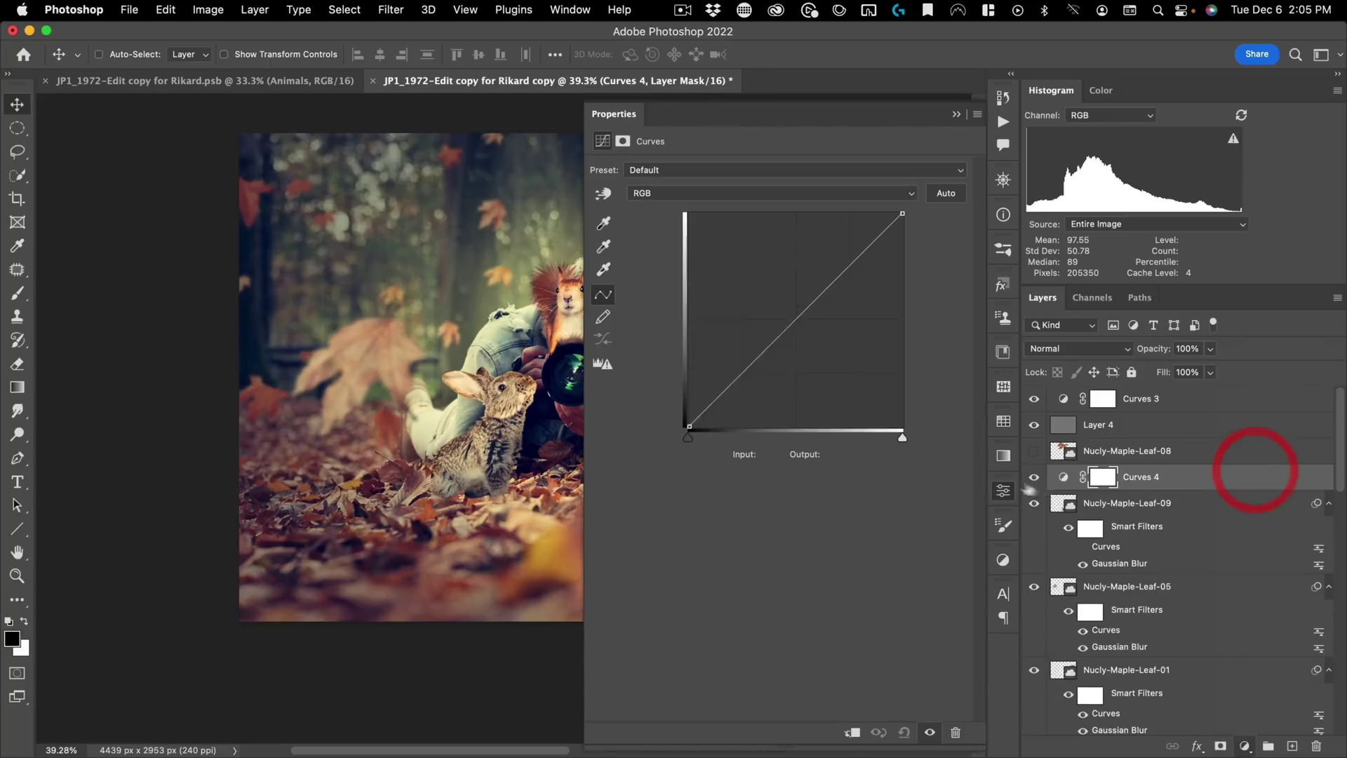
left_click(1068, 485, "alt")
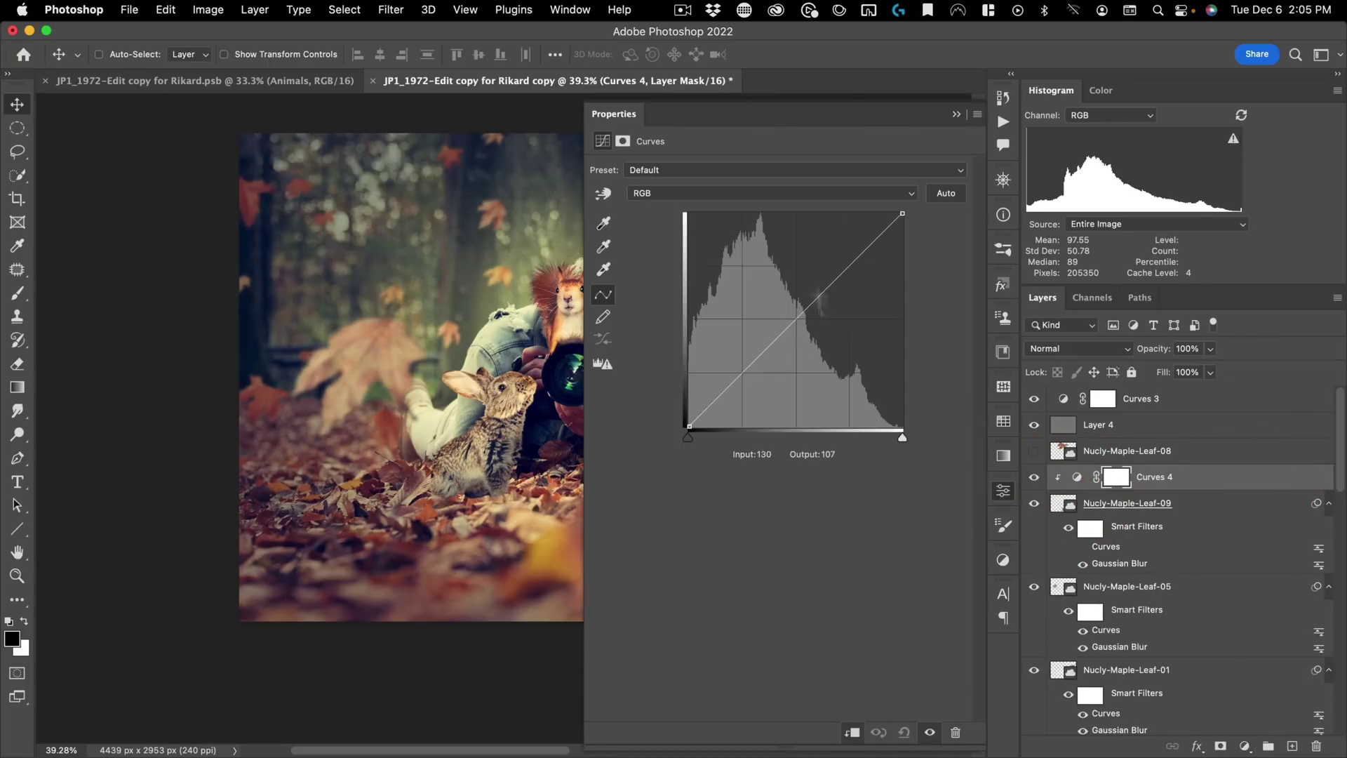
left_click_drag(798, 322, 817, 347)
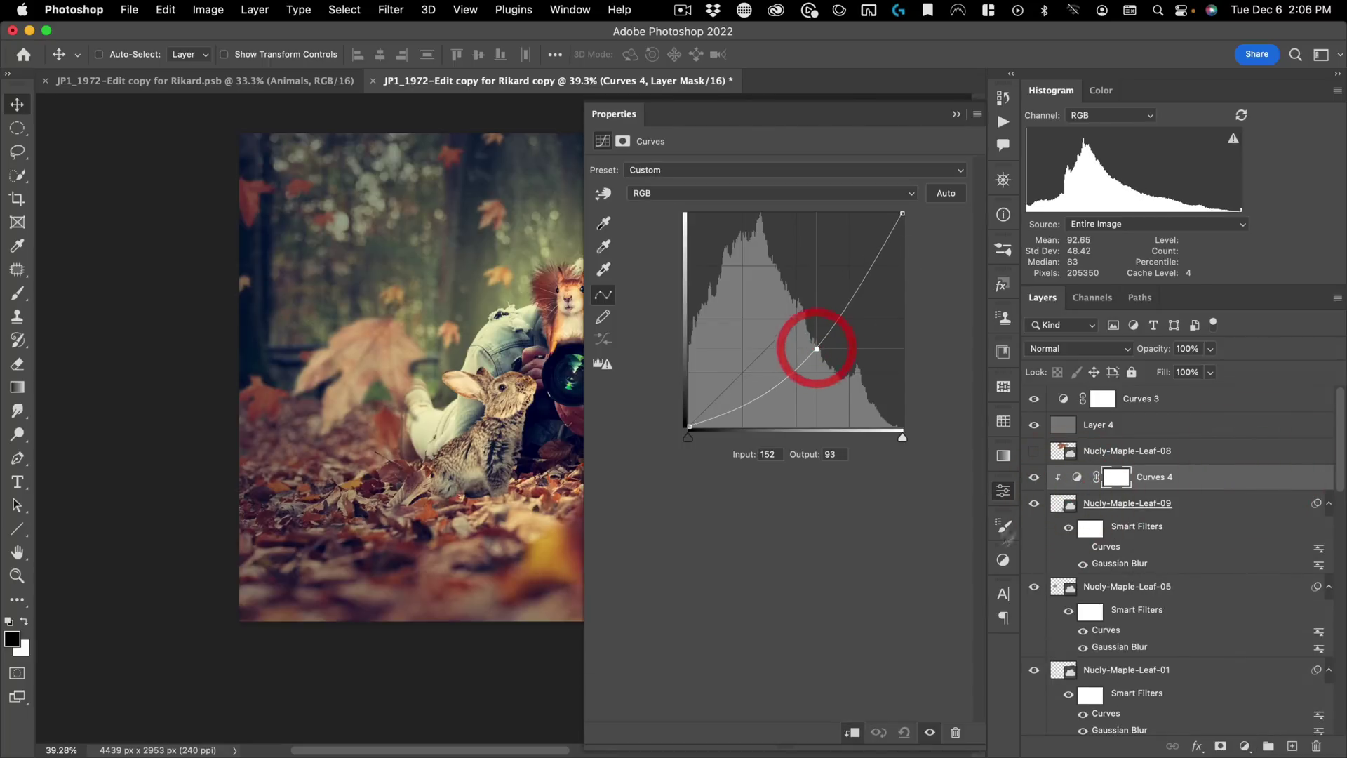
left_click_drag(621, 118, 86, 110)
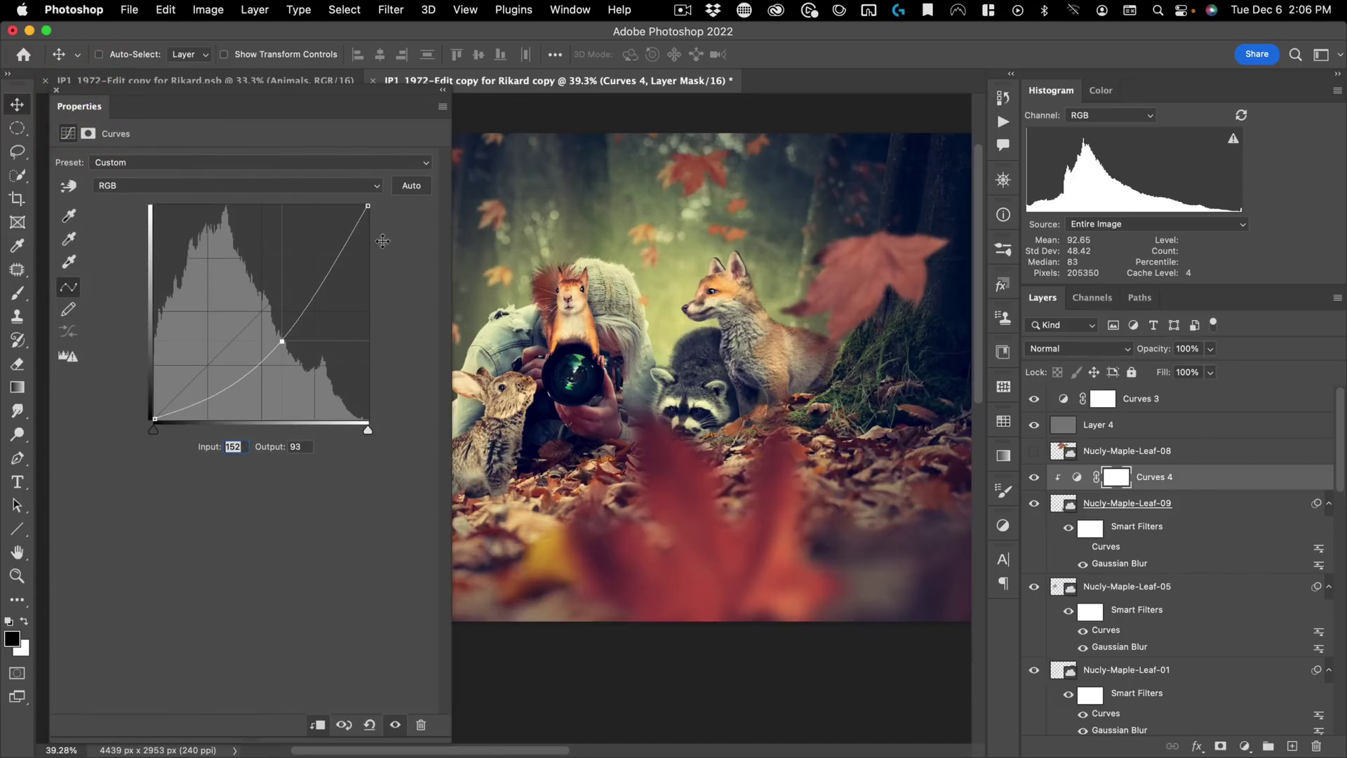
left_click_drag(367, 206, 396, 271)
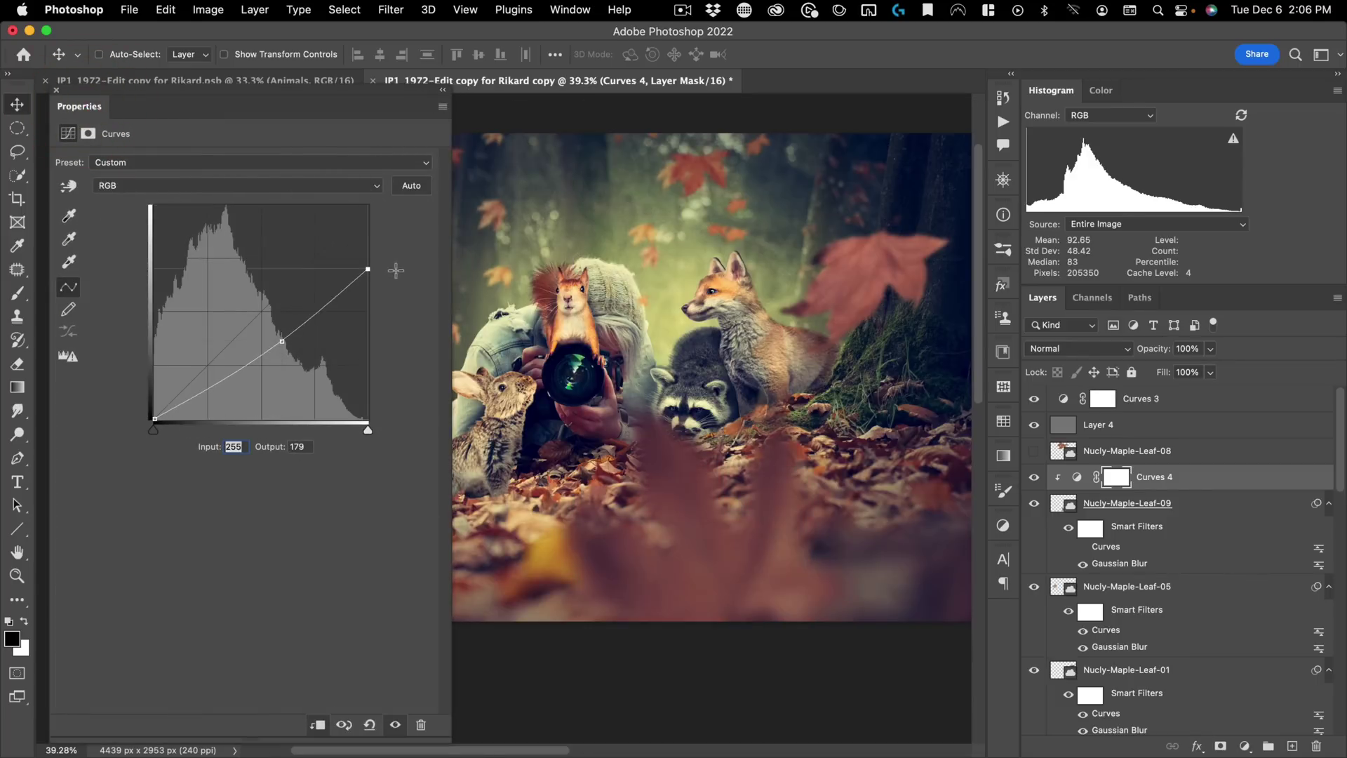
left_click_drag(283, 345, 288, 349)
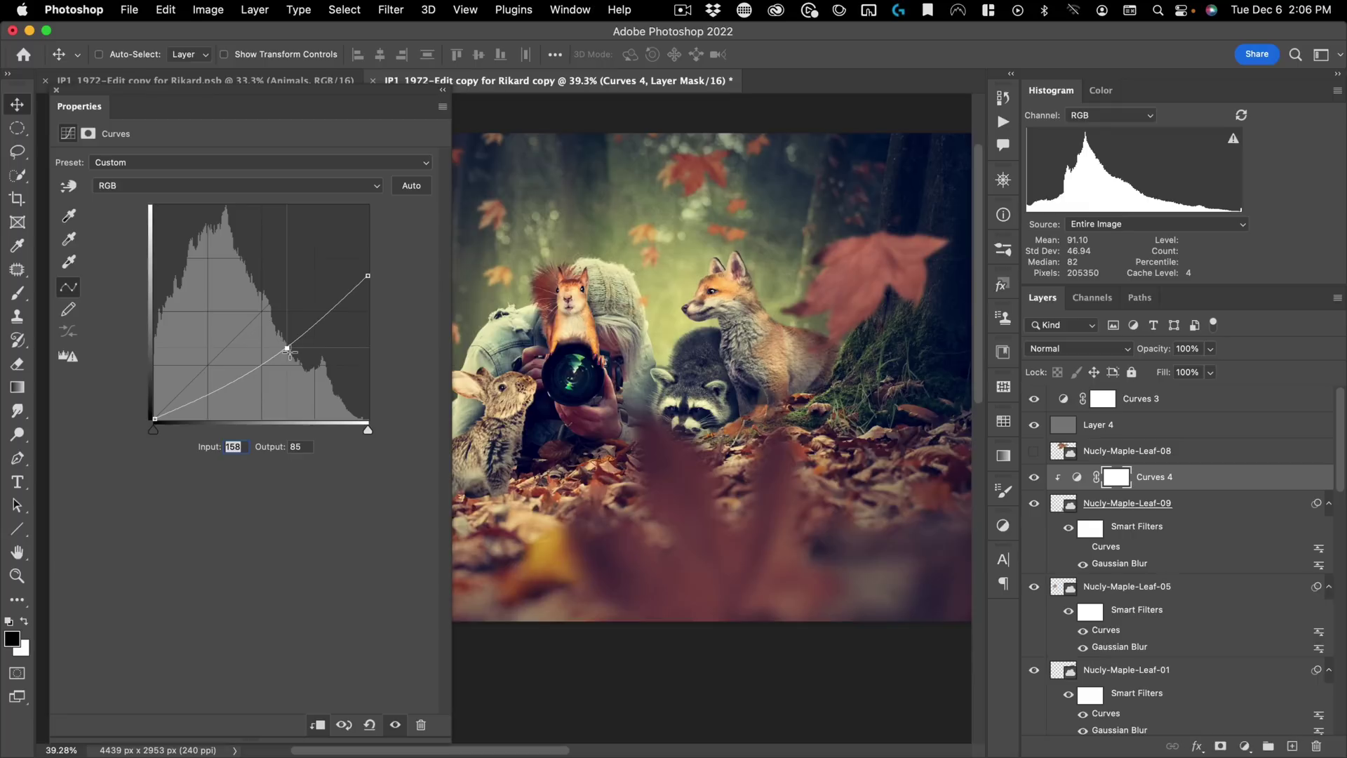
Step: Mask the clipped Curves adjustment with a vertical black-to-white gradient so only the lower part of the foreground leaf is darkened
left_click(1116, 477)
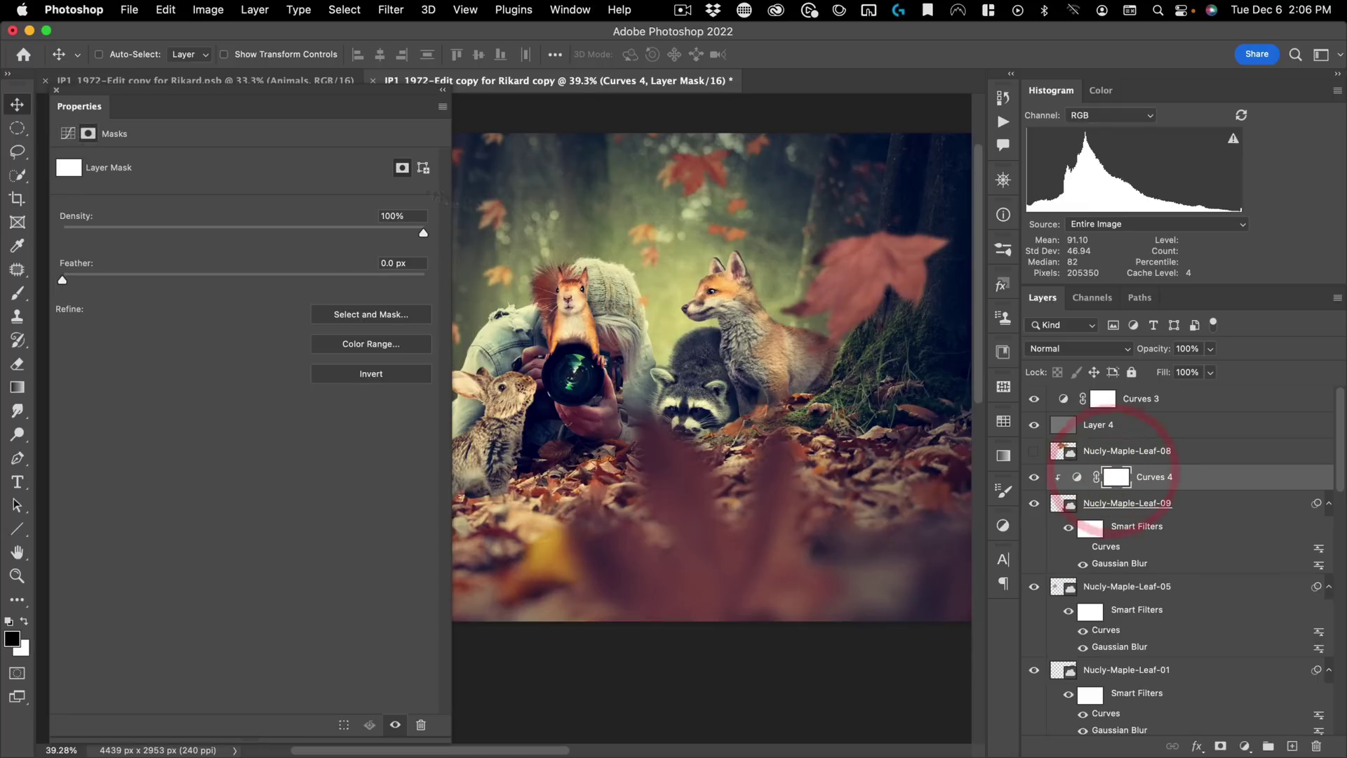
left_click_drag(76, 106, 1006, 615)
key("g")
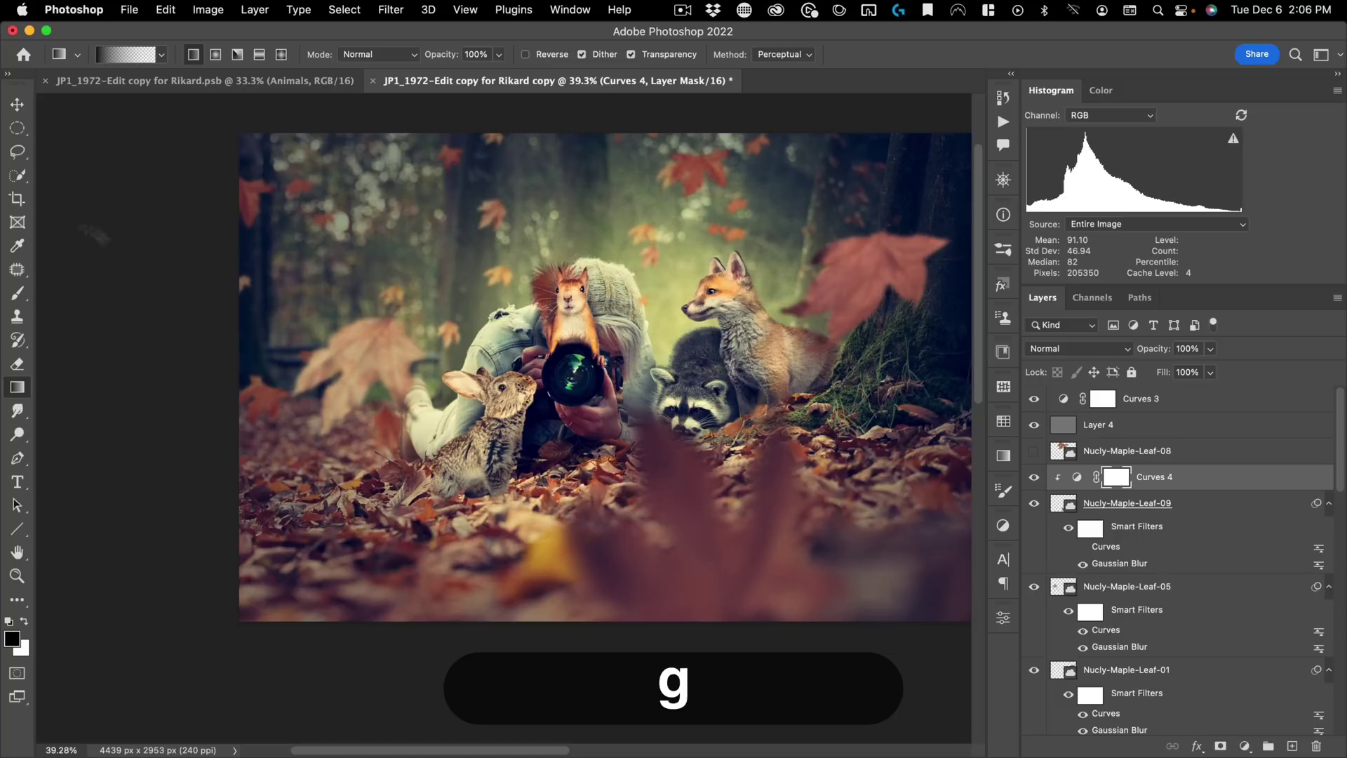
left_click_drag(641, 395, 641, 653)
left_click_drag(700, 615, 700, 616)
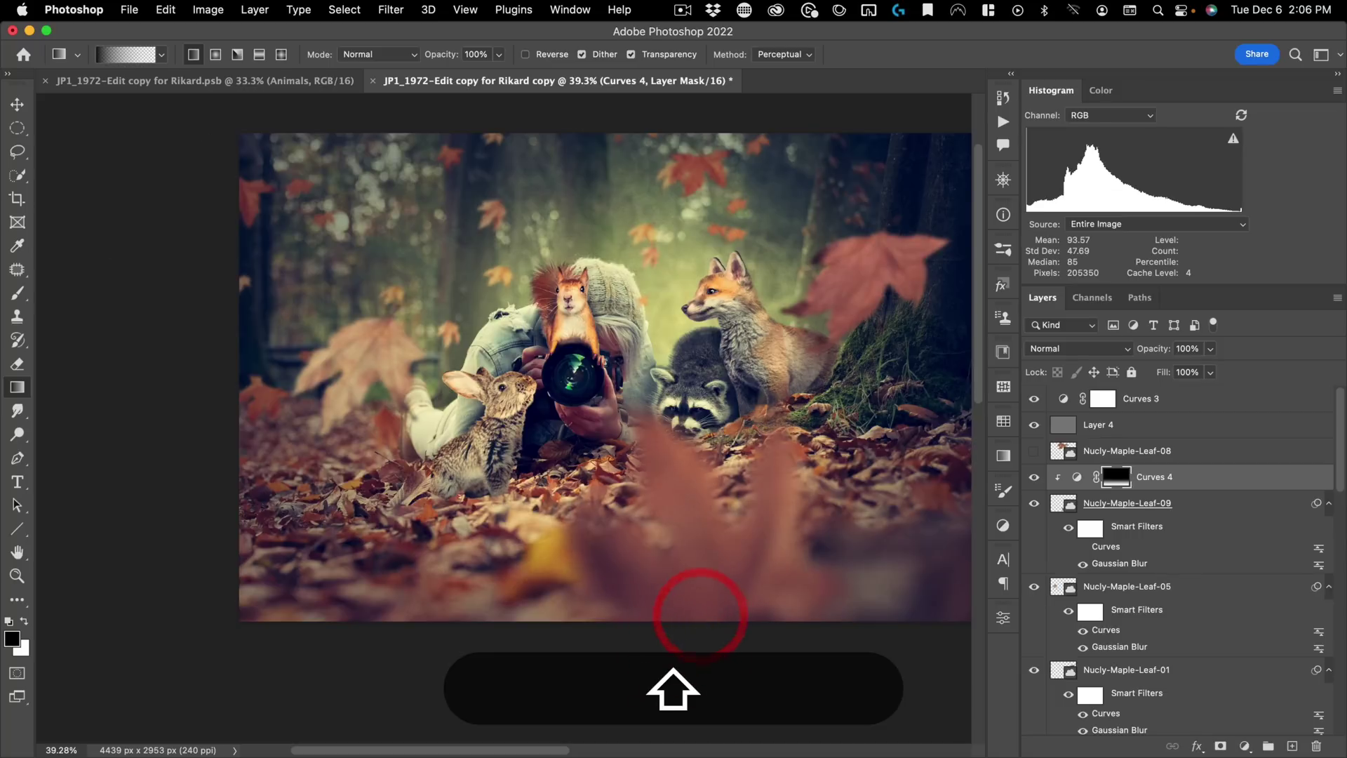
mouse_move(675, 488)
left_mouse_down()
mouse_move(619, 484)
mouse_move(638, 481)
mouse_move(638, 499)
mouse_move(616, 501)
mouse_move(659, 479)
left_mouse_up()
key("v")
Step: Add an empty layer above Curves 4 and choose a soft round brush with 0% hardness
left_click_drag(667, 527, 748, 494)
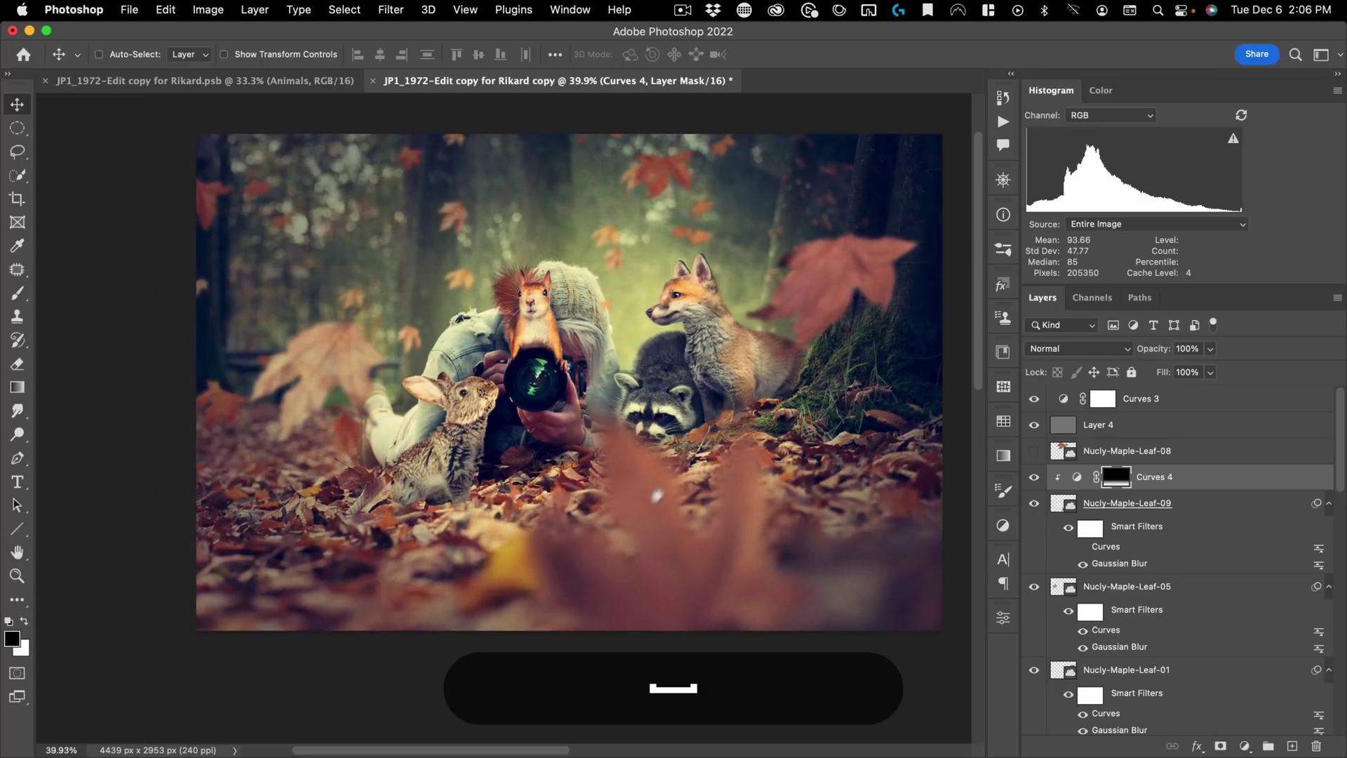
key("space")
left_click_drag(650, 504, 638, 523)
key("super+space")
left_click_drag(640, 361, 686, 301)
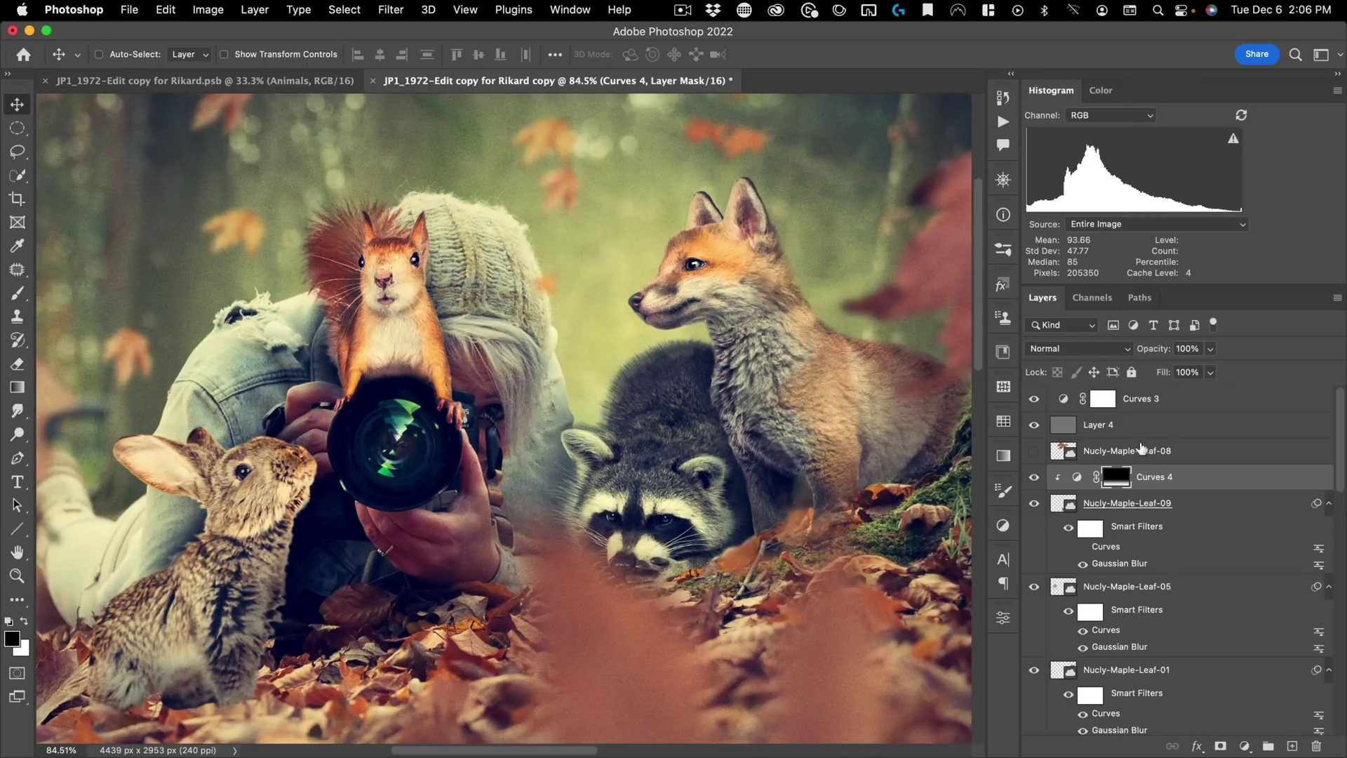
left_click(1293, 746)
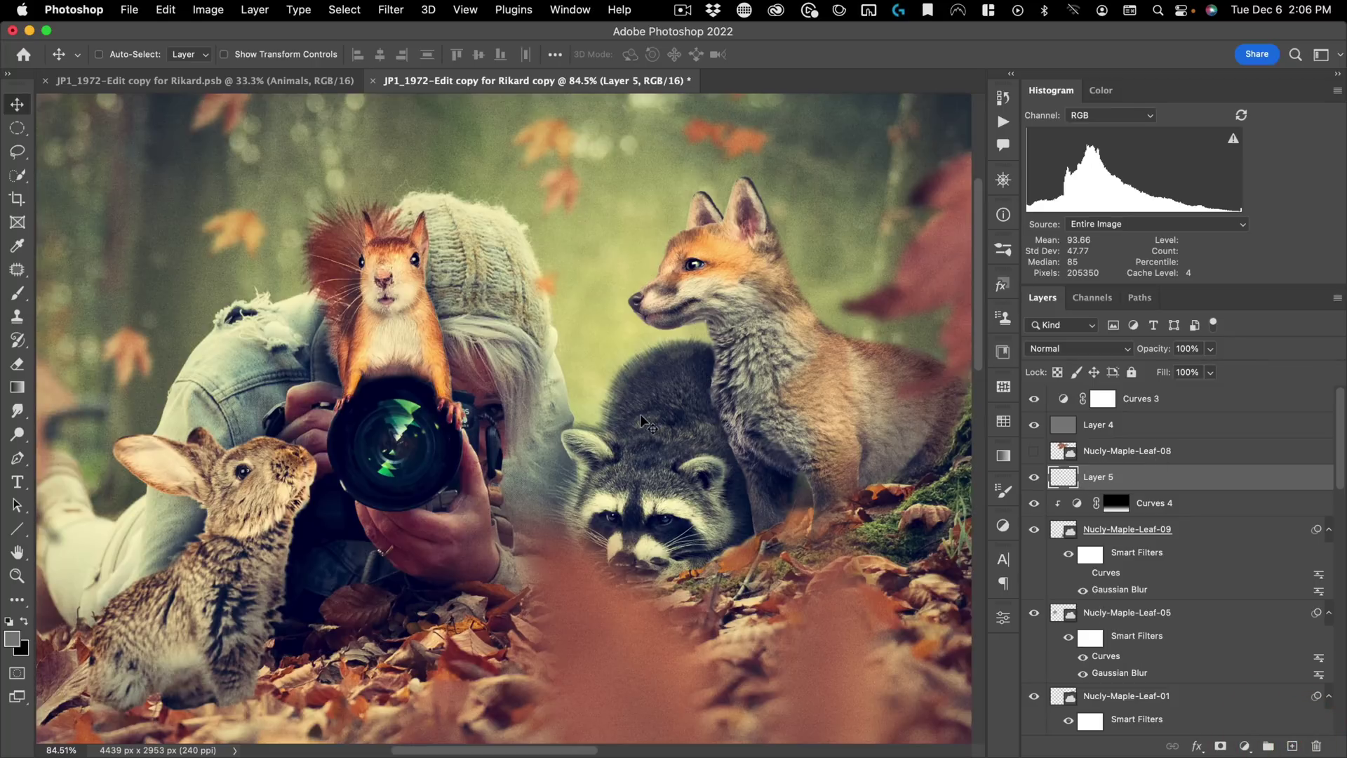
key("b")
right_click(602, 292)
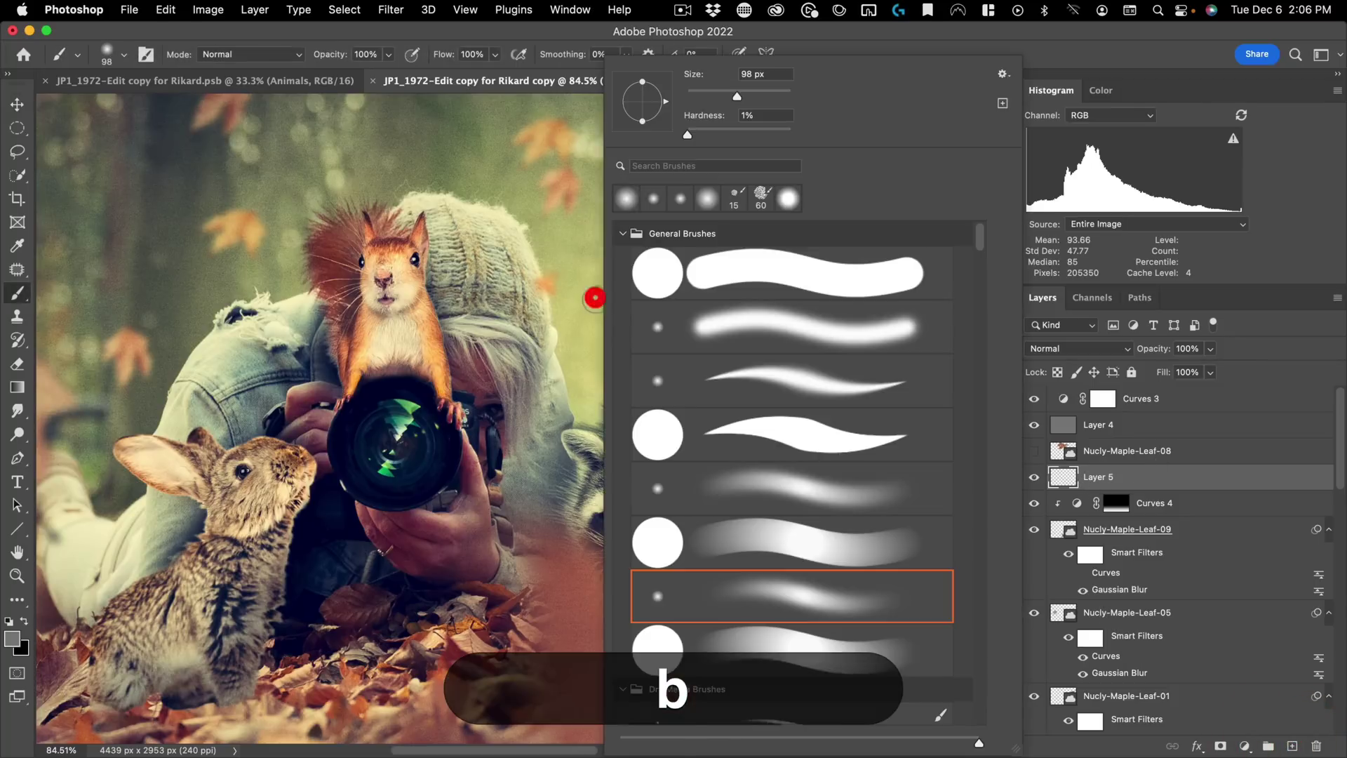
left_click(717, 591)
Step: Set the brush flow to 5% and the new layer's blend mode to Screen
left_click(456, 12)
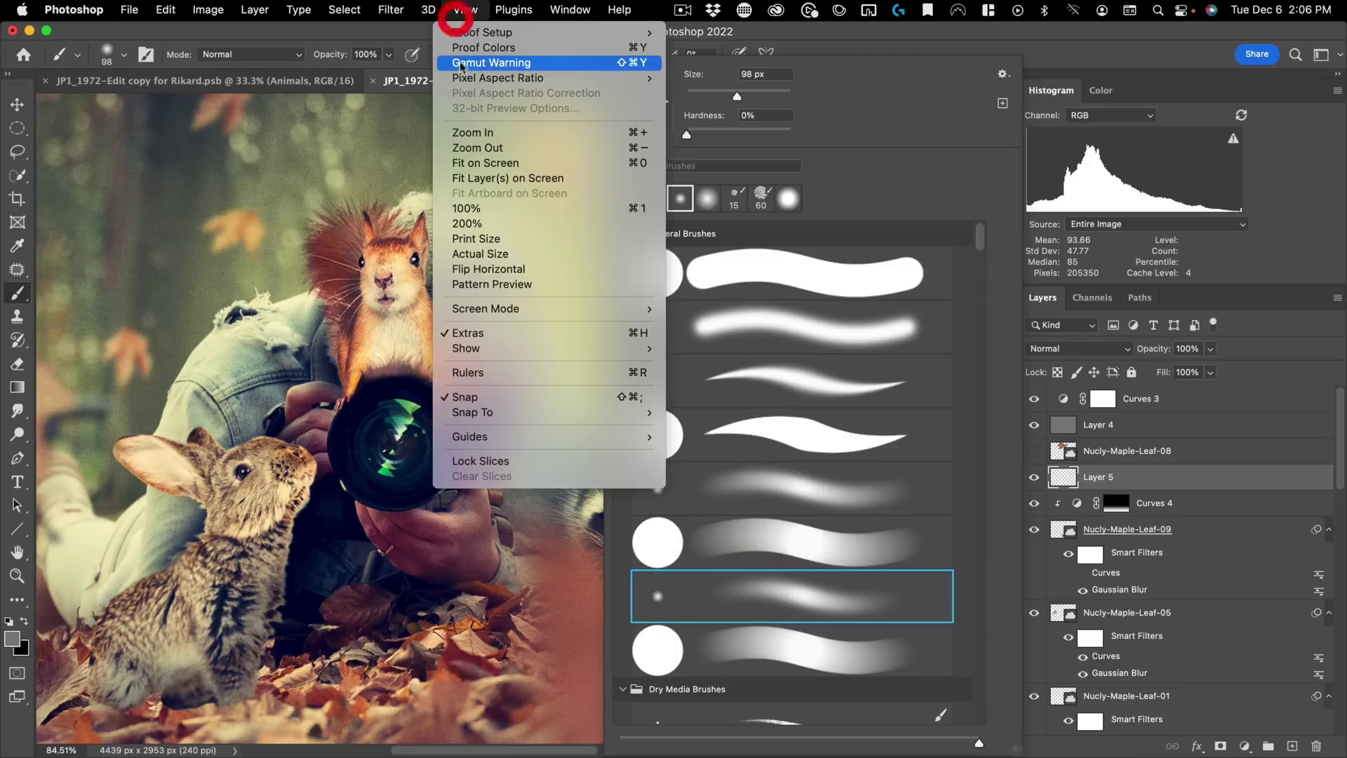
left_click(431, 32)
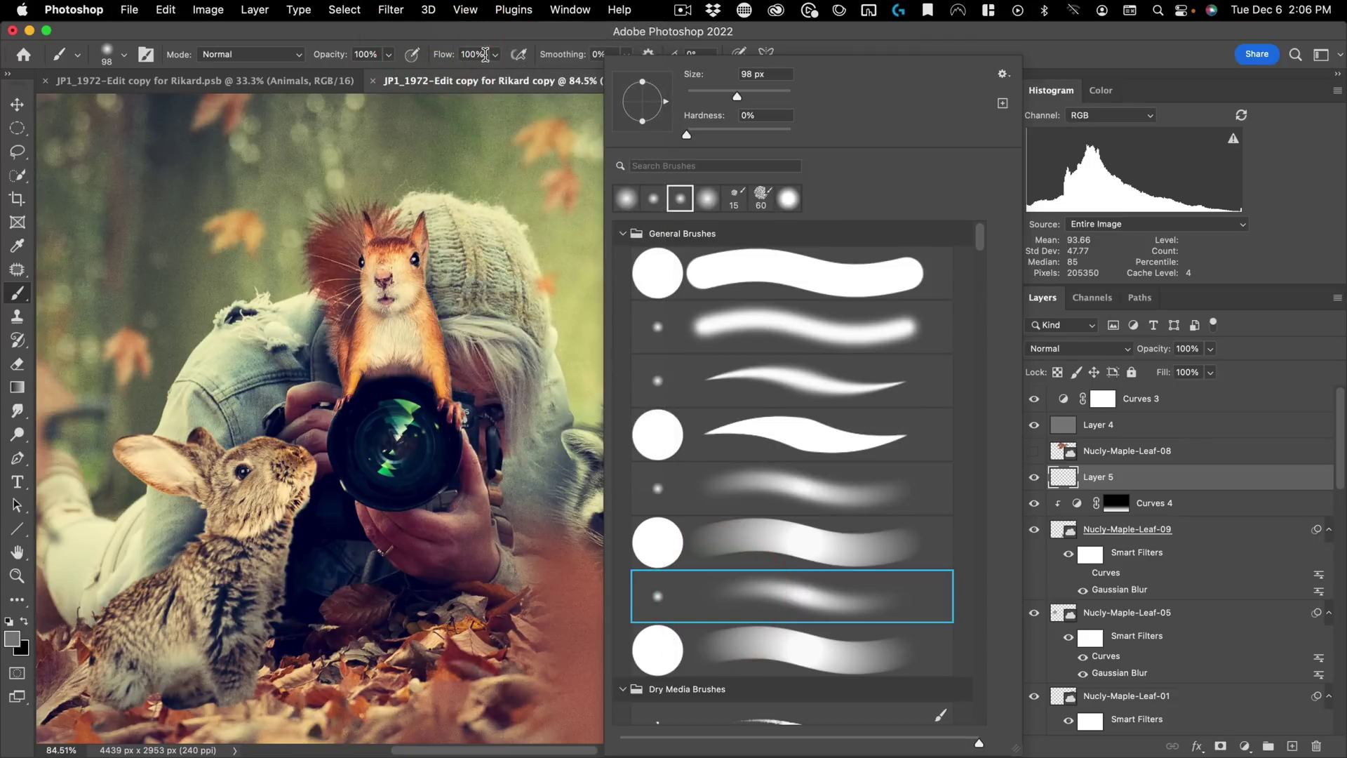
left_click(483, 54)
key("super+a")
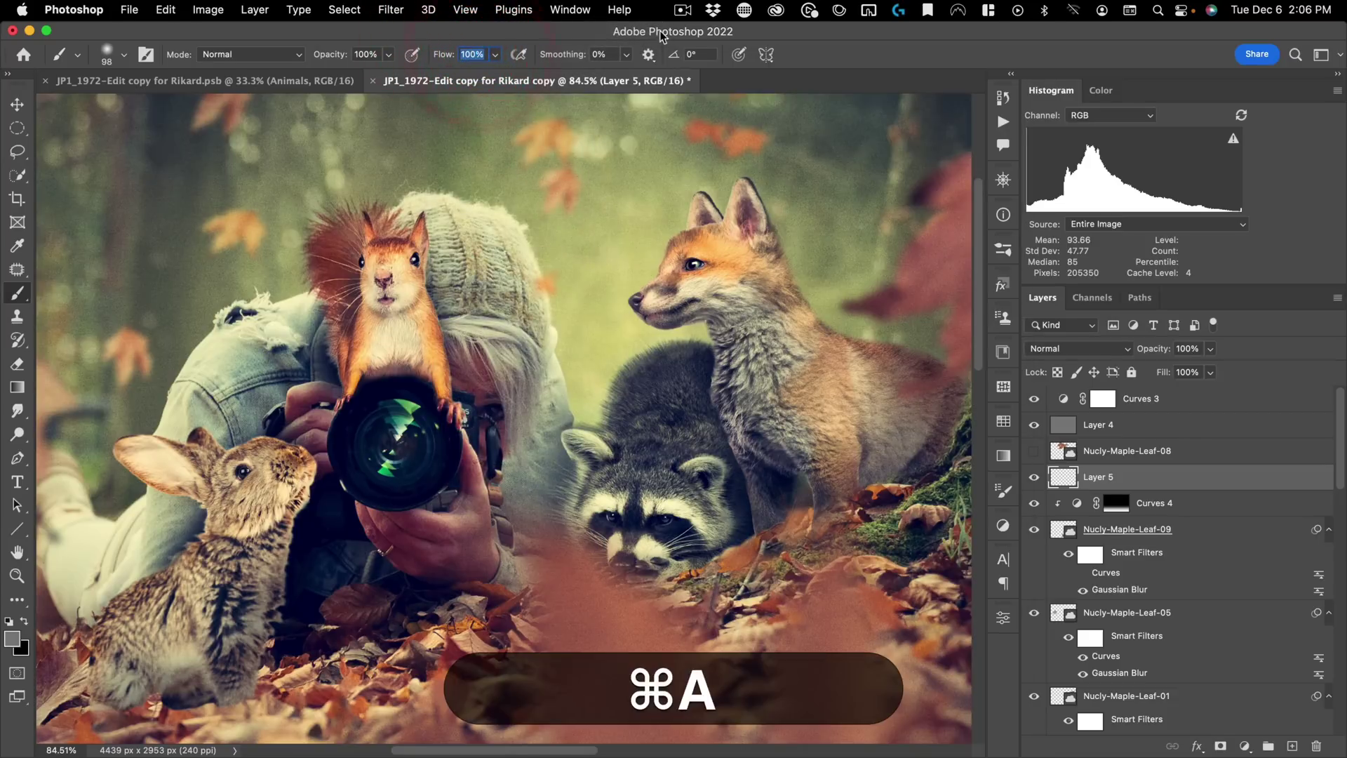
type("05")
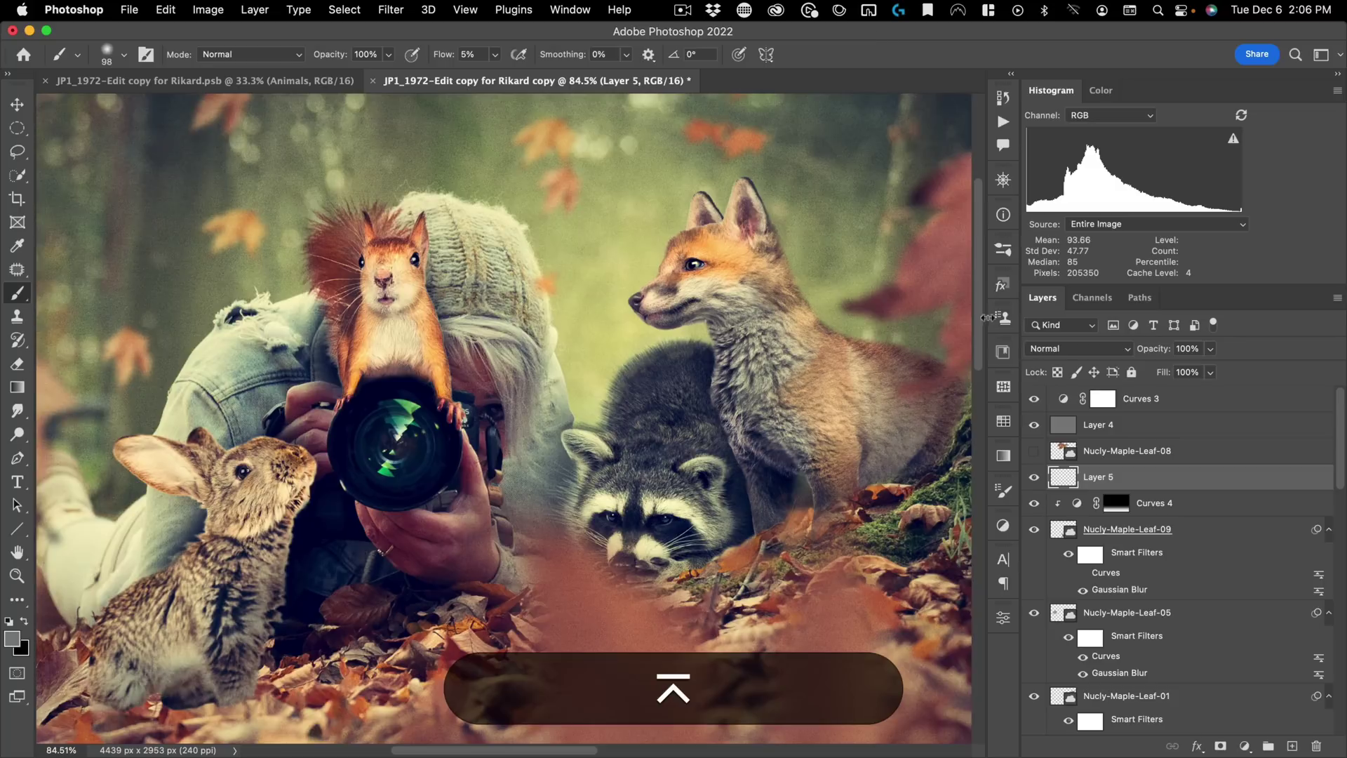
left_click(1108, 351)
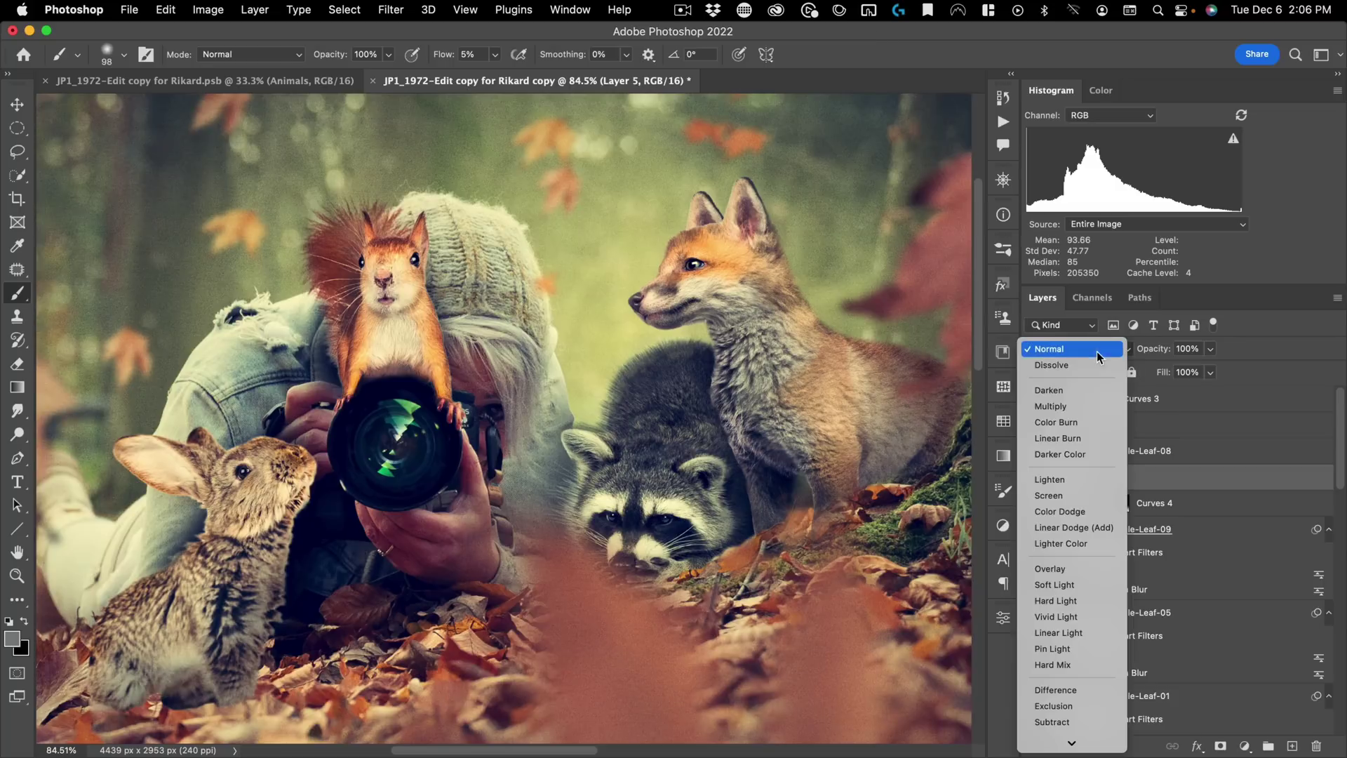
left_click(1044, 496)
Step: Sample the background's yellow-green, enlarge the brush to 401 px and paint a soft glow above and beside the photographer
left_click(584, 343, "alt")
left_click_drag(583, 344, 588, 340)
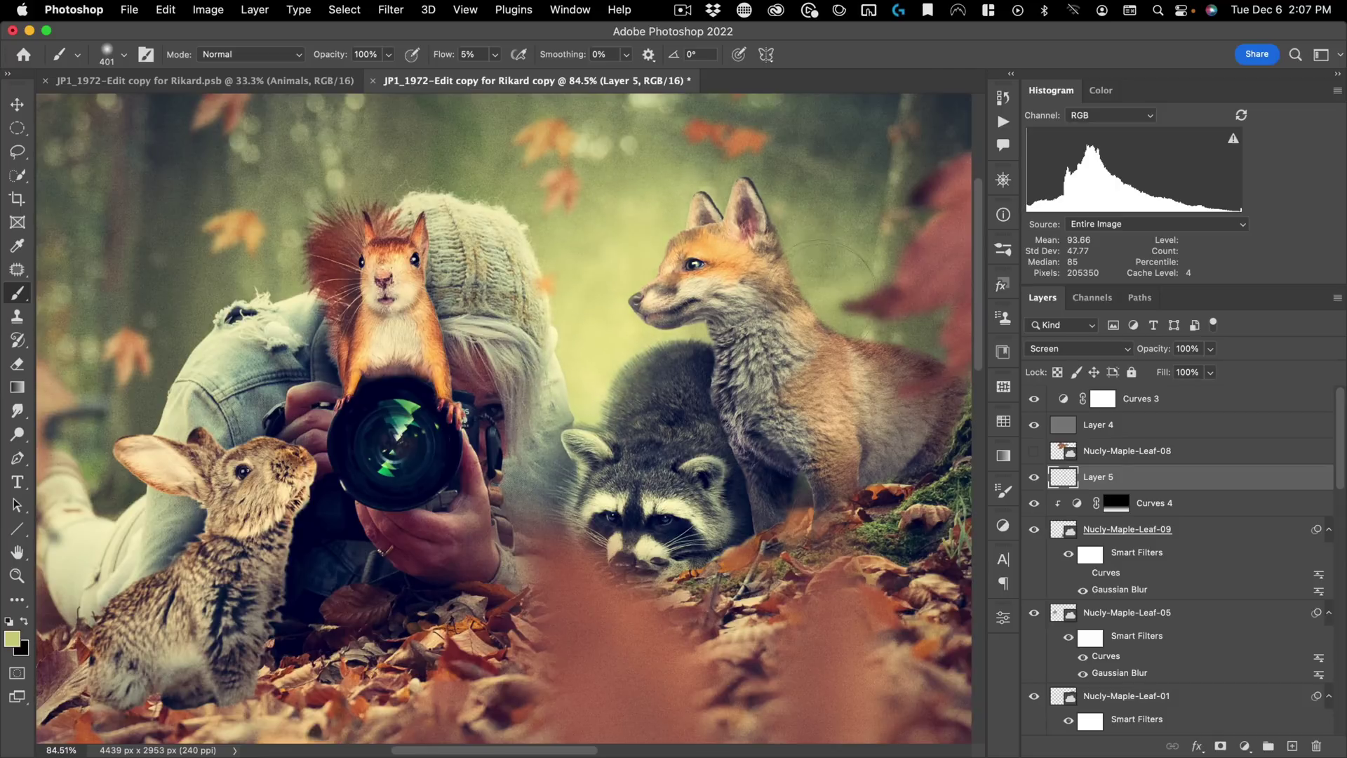
key("space")
left_click_drag(707, 305, 663, 316)
left_click(655, 268)
left_click(660, 281)
left_click(536, 296)
left_click(572, 284)
left_click(535, 317)
left_click(515, 350)
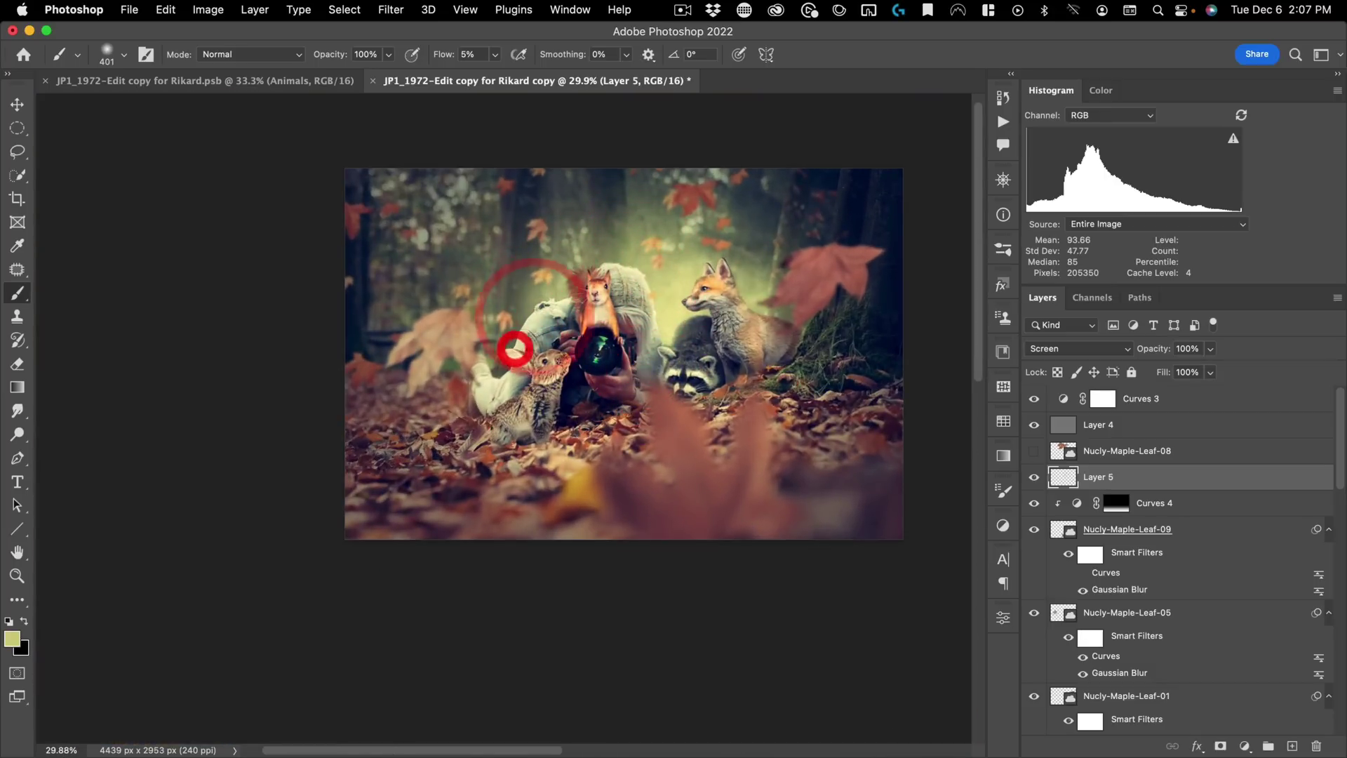
Step: Paint the soft glow over the gap beside the raccoon, around the fox and towards the tree and large leaf behind it
left_click(664, 367)
left_click(674, 333)
left_click(658, 368)
left_click(676, 322)
left_click(718, 308)
left_click(720, 309)
left_click(785, 313)
left_click(754, 290)
left_click_drag(754, 290, 816, 321)
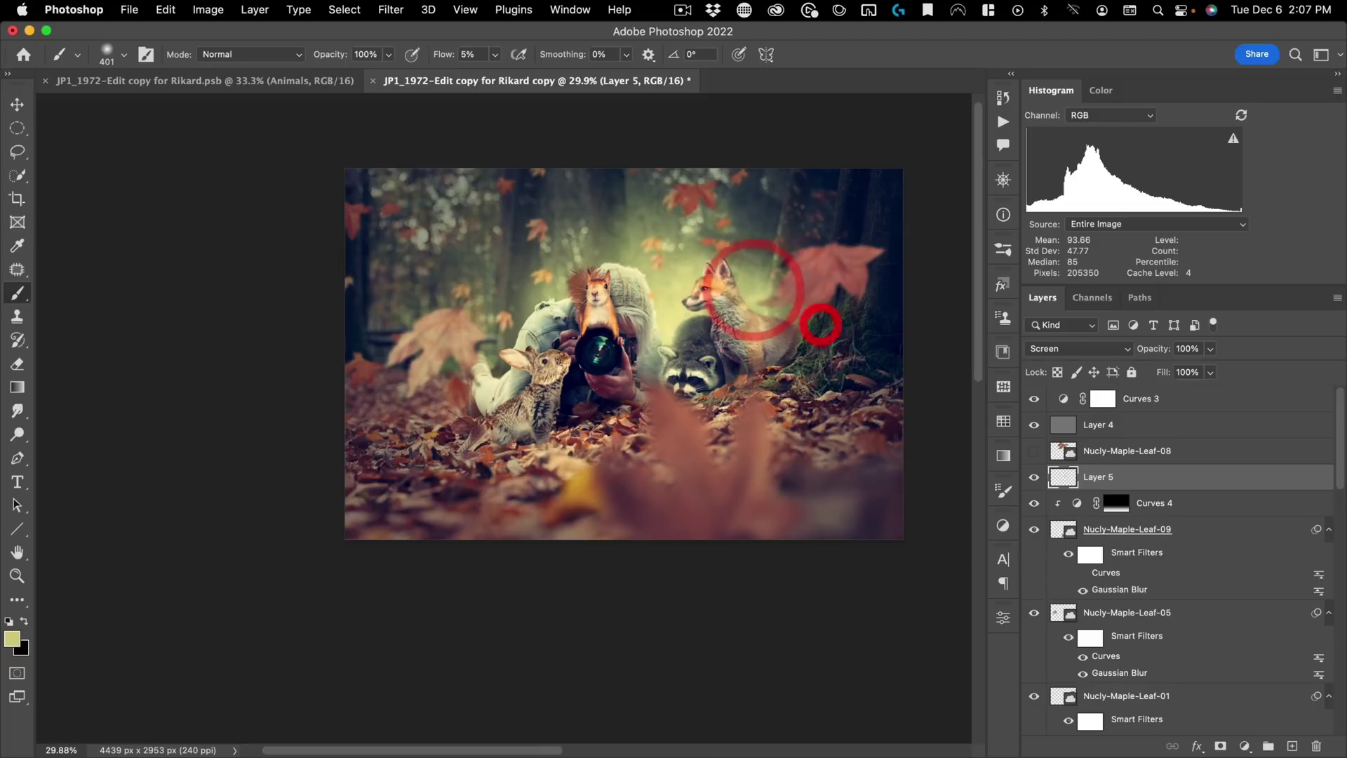
key("super+space")
left_click(842, 295)
left_click(838, 180)
left_click(768, 325)
mouse_move(606, 254)
left_mouse_down()
mouse_move(588, 212)
mouse_move(596, 170)
mouse_move(629, 164)
left_mouse_up()
Step: Build up the glow behind the photographer's head and up the background trees behind the denim jacket
key("super+space")
mouse_move(731, 418)
left_mouse_down()
mouse_move(659, 460)
mouse_move(818, 343)
mouse_move(776, 440)
left_mouse_up()
left_click(619, 238)
left_click(633, 232)
left_click(637, 330)
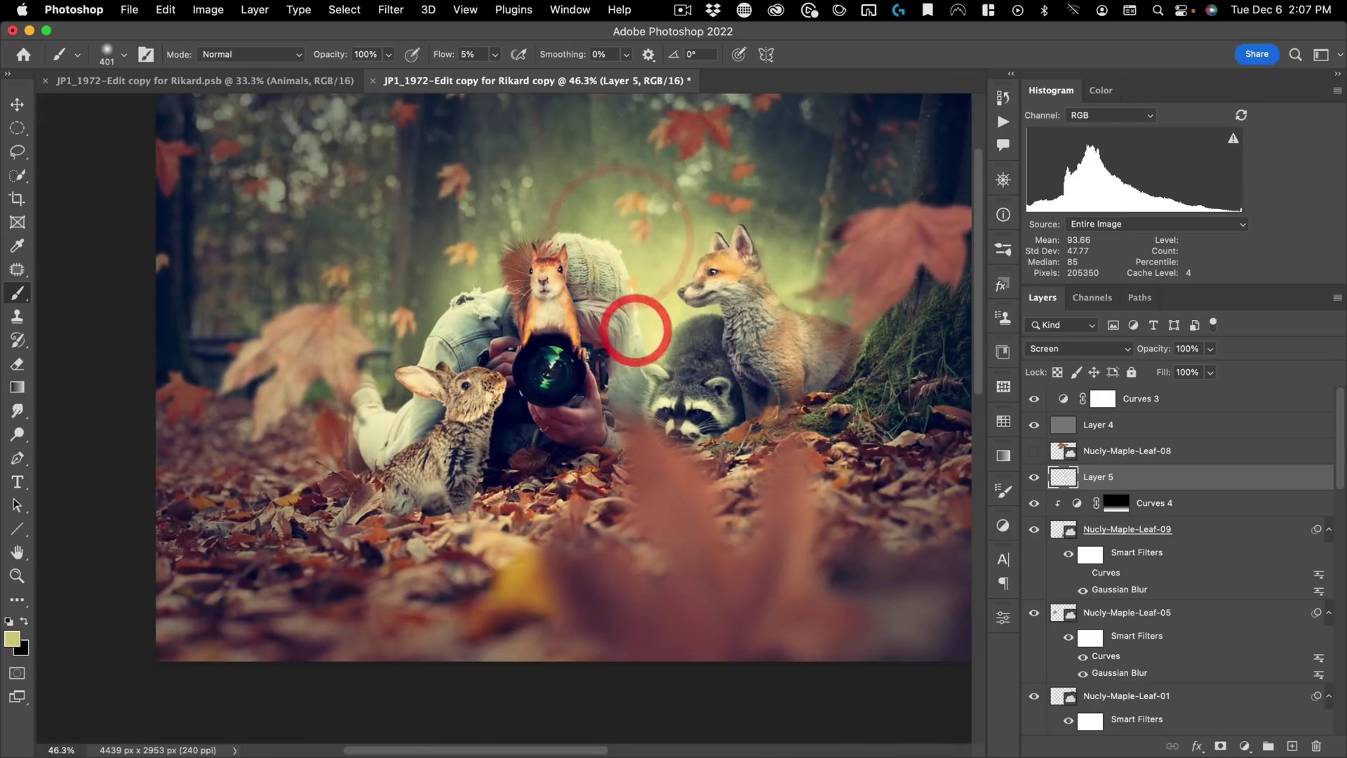
left_click(476, 295)
left_click(484, 250)
left_click(449, 292)
left_click(507, 176)
left_click(482, 259)
left_click(487, 135)
left_click(515, 118)
left_click(503, 203)
Step: Paint more glow around the fox and neighbouring tree trunks, and over the photographer's arm, squirrel and camera
left_click(709, 208)
left_click(840, 133)
left_click(803, 262)
left_click(826, 176)
left_click(808, 331)
left_click(833, 382)
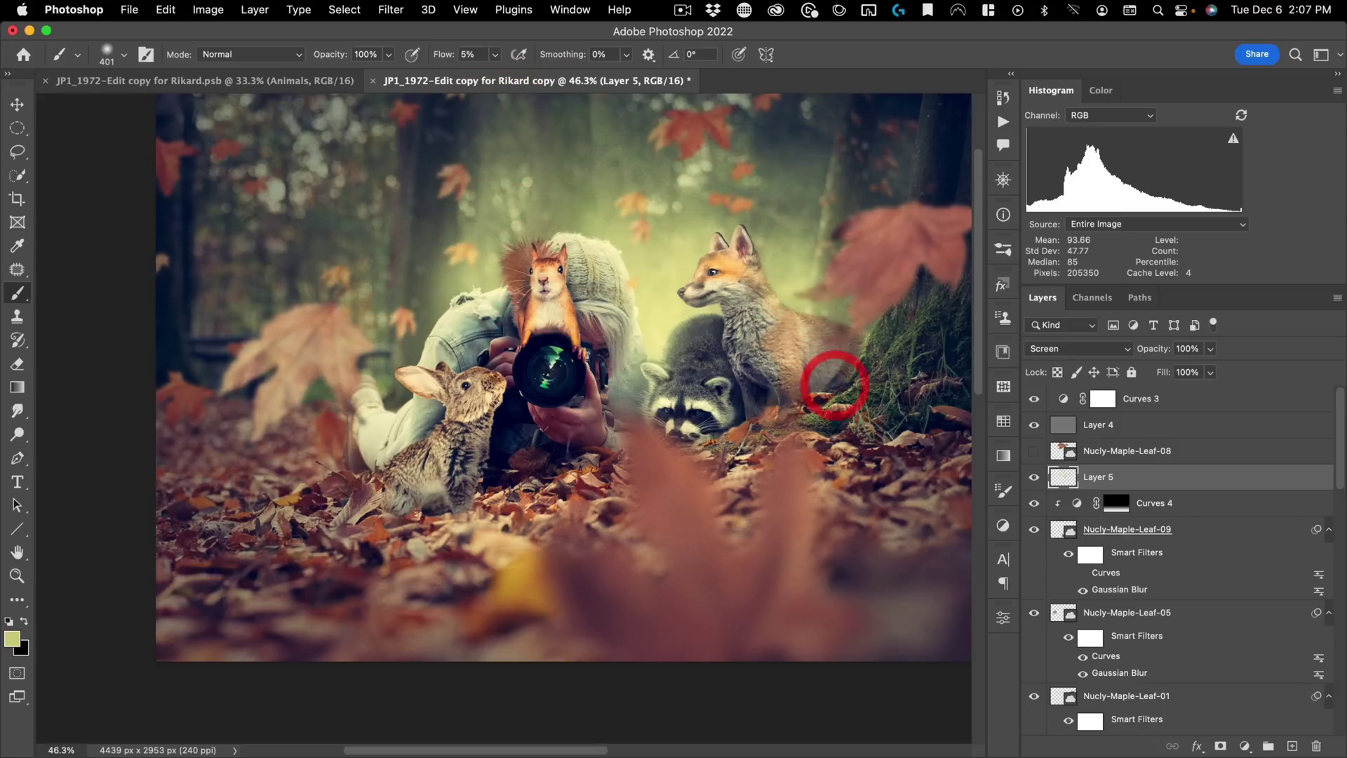
left_click(490, 355)
left_click(506, 291)
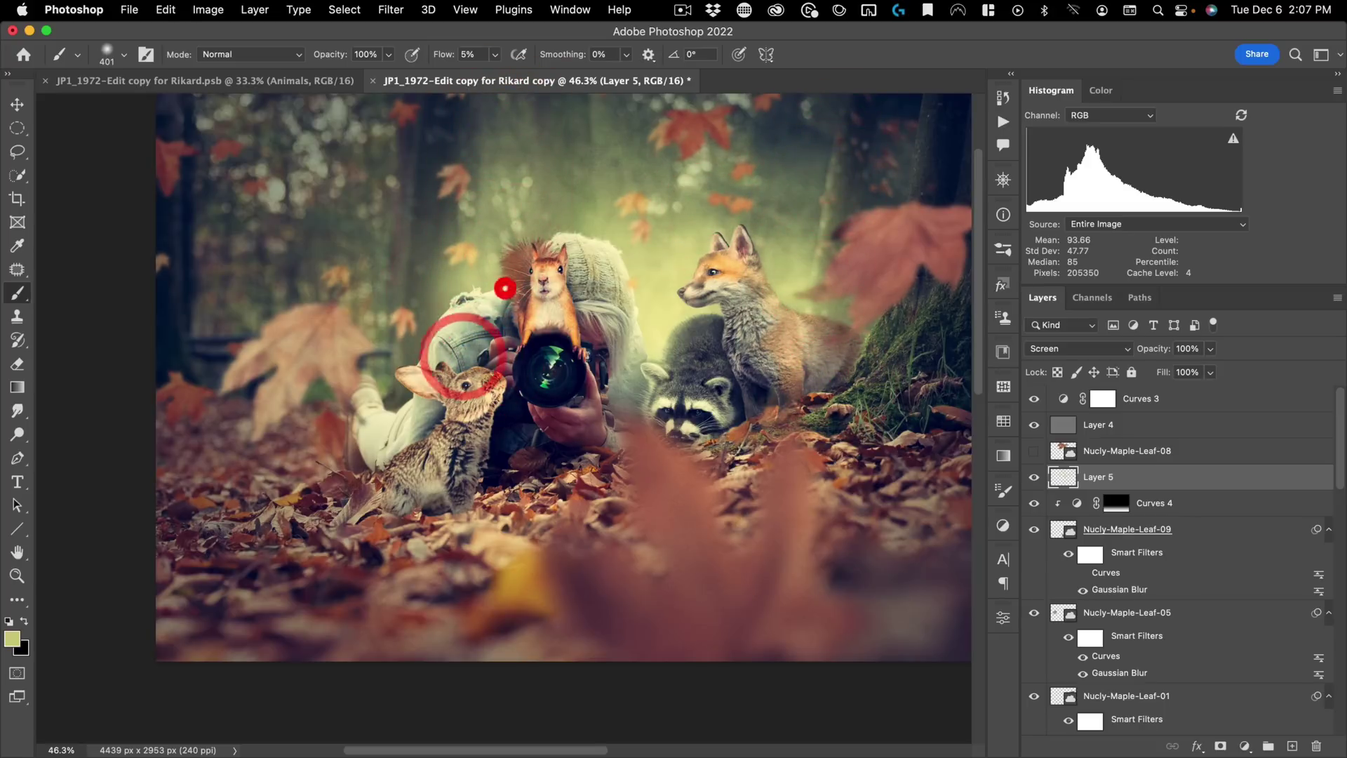
left_click_drag(549, 337, 487, 393)
left_click_drag(580, 385, 621, 355)
Step: Try placing the Curves 2 vignette above the maple leaf layers, and return it to its original place in the stack
key("space")
mouse_move(712, 409)
left_mouse_down()
mouse_move(744, 458)
mouse_move(753, 440)
mouse_move(650, 436)
mouse_move(652, 425)
mouse_move(694, 456)
mouse_move(725, 428)
left_mouse_up()
key("super+space")
left_click(1226, 396)
key("space")
key("space")
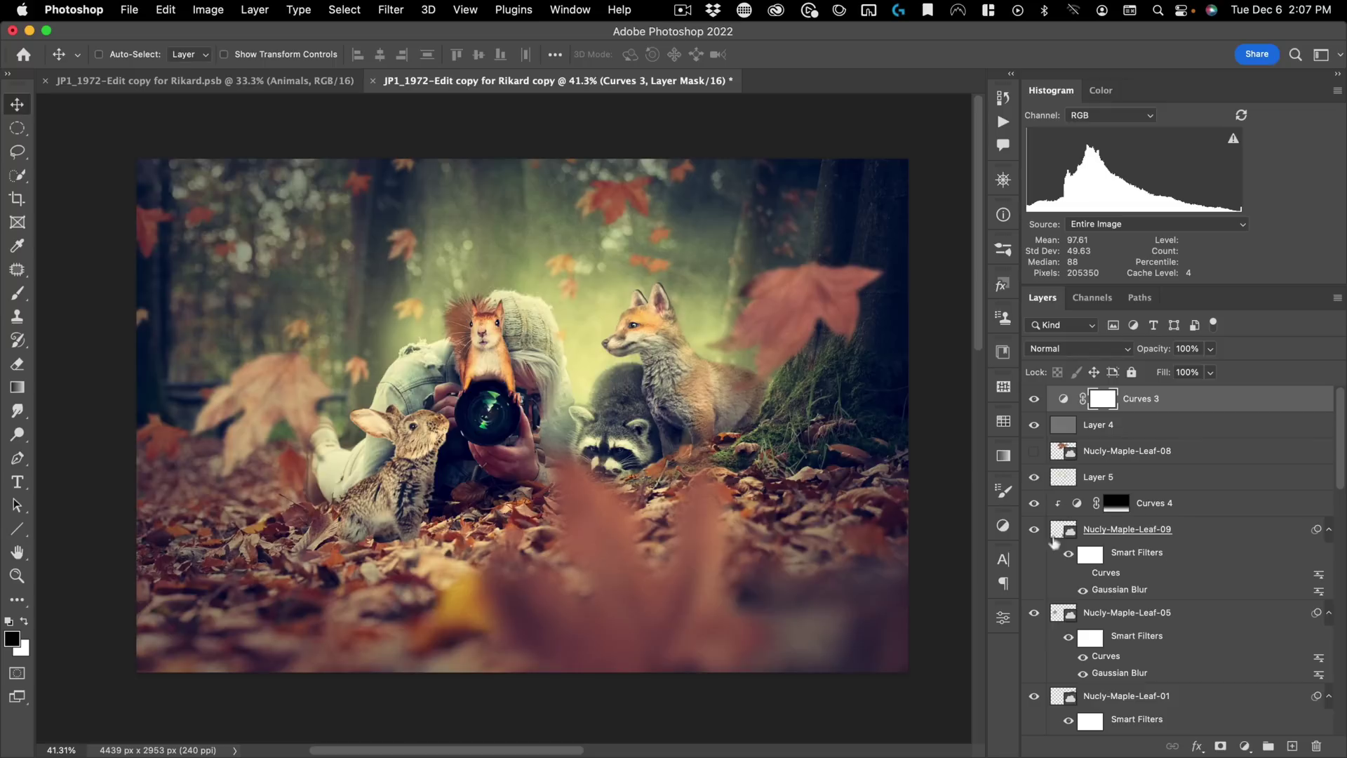
scroll(1115, 579, "down", 3)
left_click_drag(1066, 693, 1086, 431)
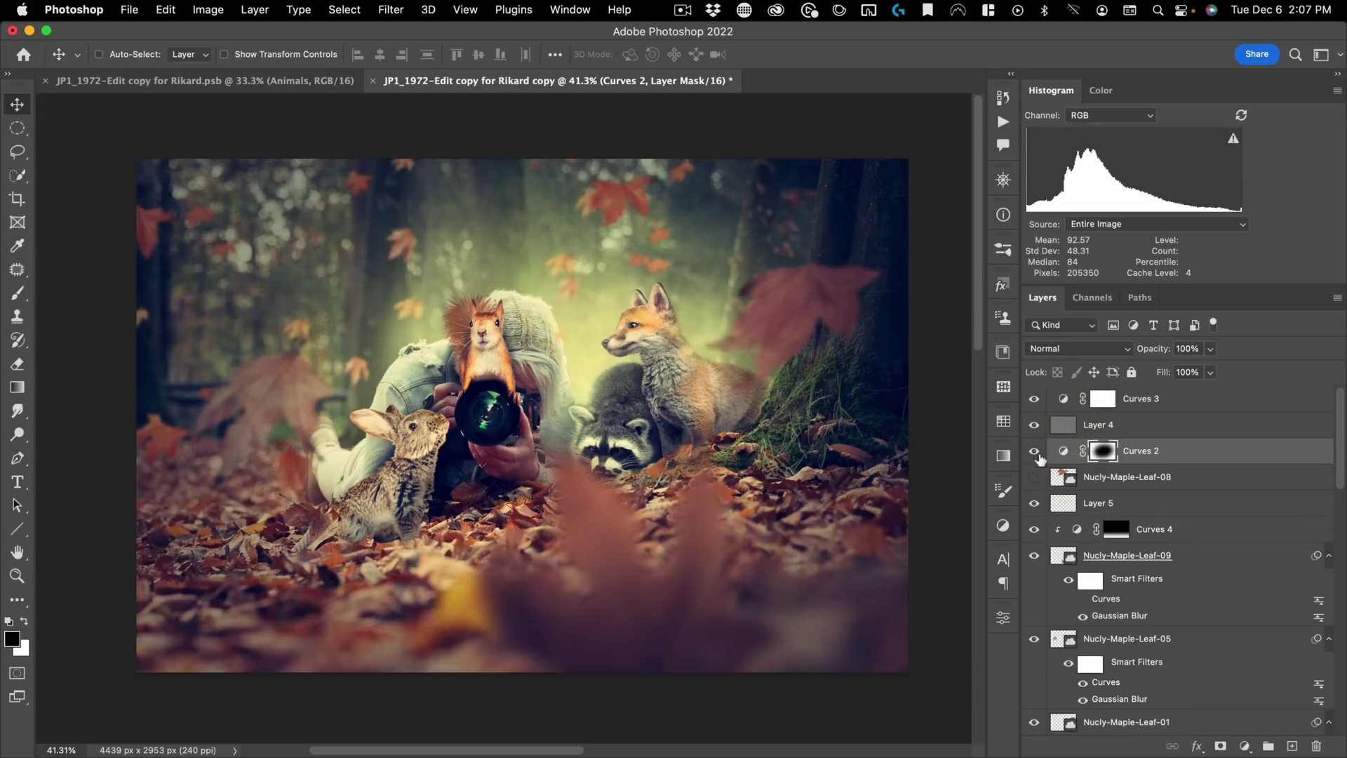
left_click_drag(1046, 456, 1078, 692)
scroll(1151, 528, "up", 3)
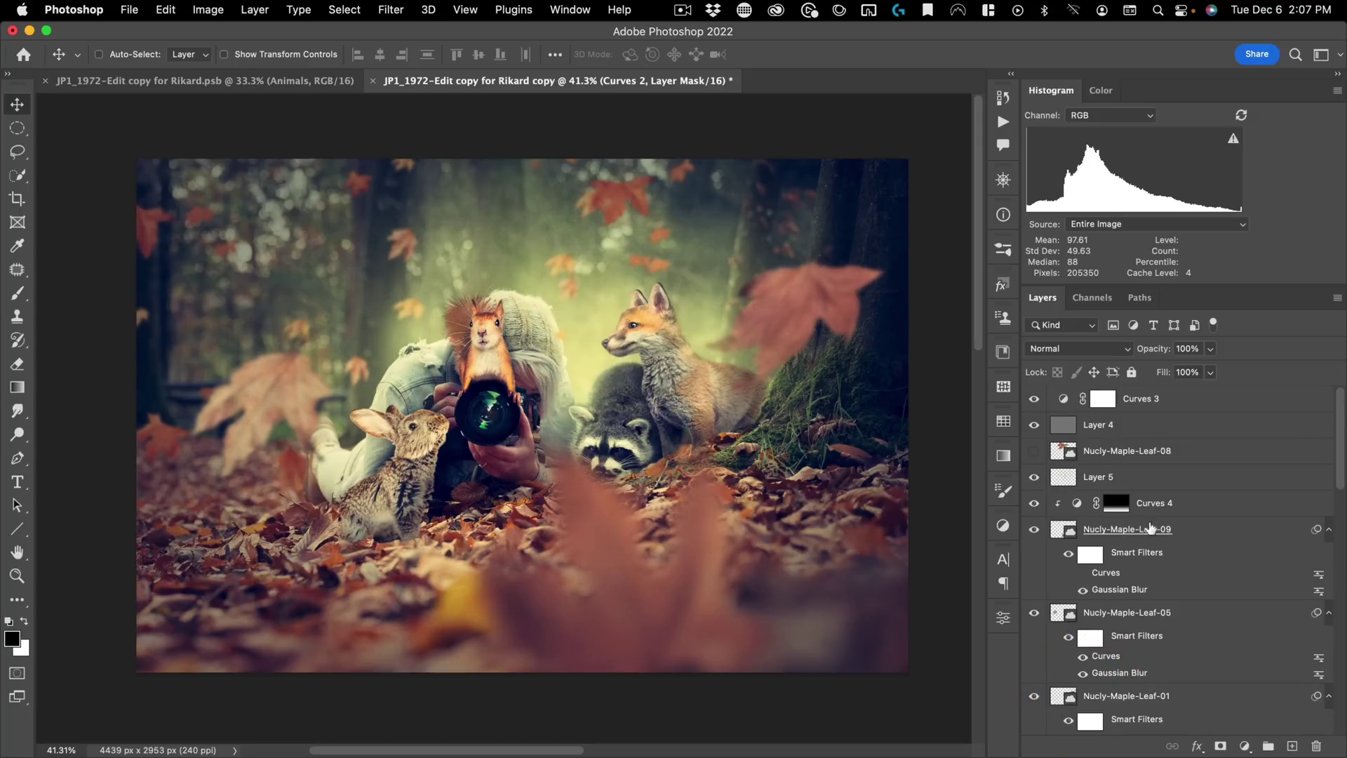
Step: Above the Curves 3 layer, make a large elliptical selection centred on the photographer and animals, reaching close to the image edges
left_click(1142, 400)
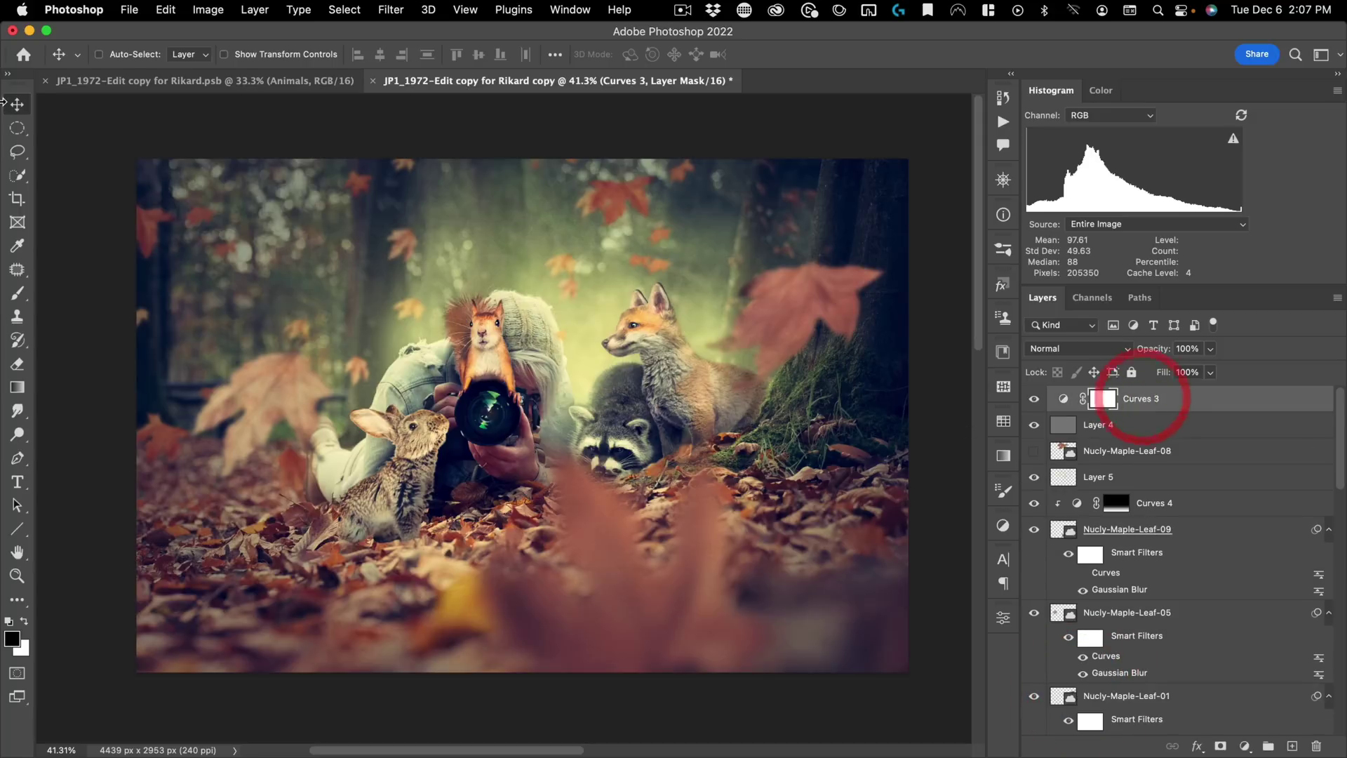
left_click(20, 125)
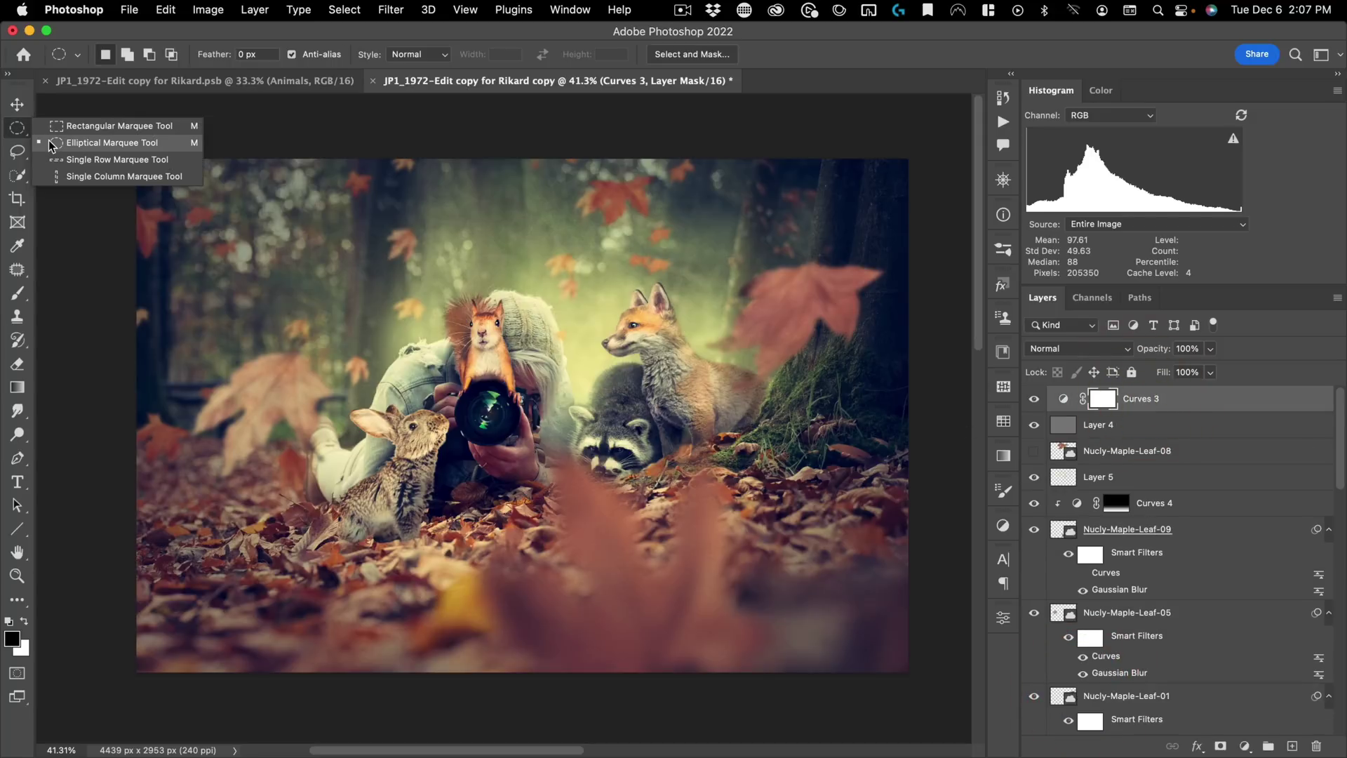
left_click(52, 144)
left_click_drag(530, 416, 875, 176)
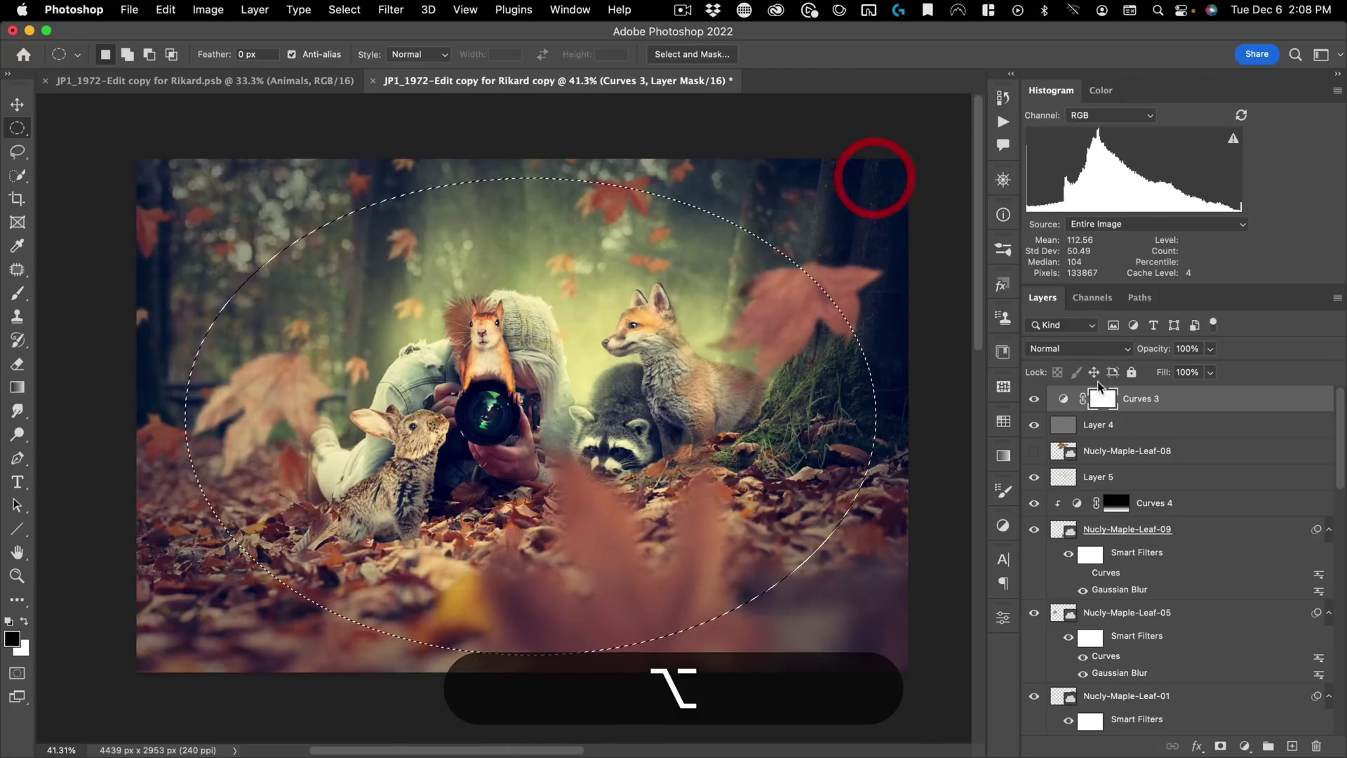
Step: Add a Curves adjustment from the elliptical selection, lowering its white point and setting the midtones to input 157, output 100
left_click(1245, 748)
left_click(1297, 466)
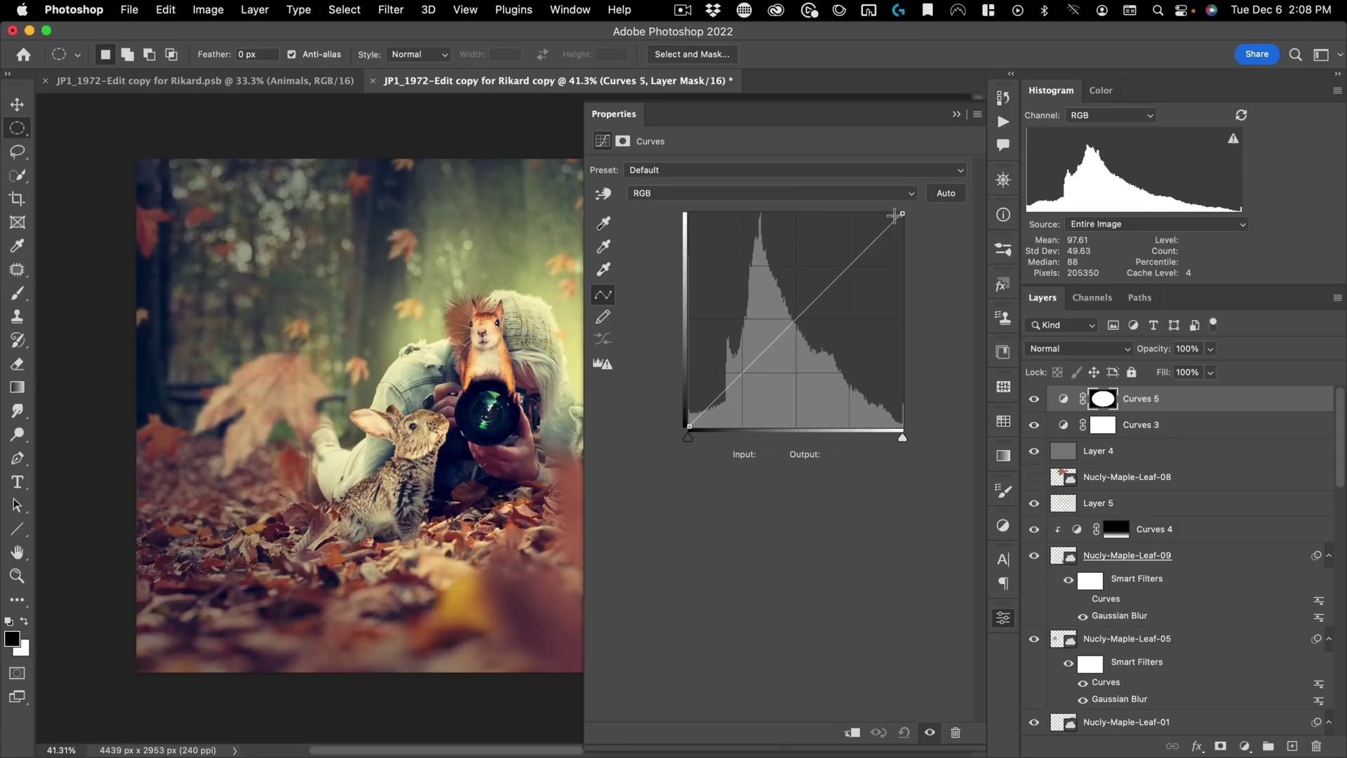
left_click_drag(904, 213, 933, 261)
mouse_move(827, 321)
left_mouse_down()
mouse_move(827, 353)
mouse_move(821, 344)
left_mouse_up()
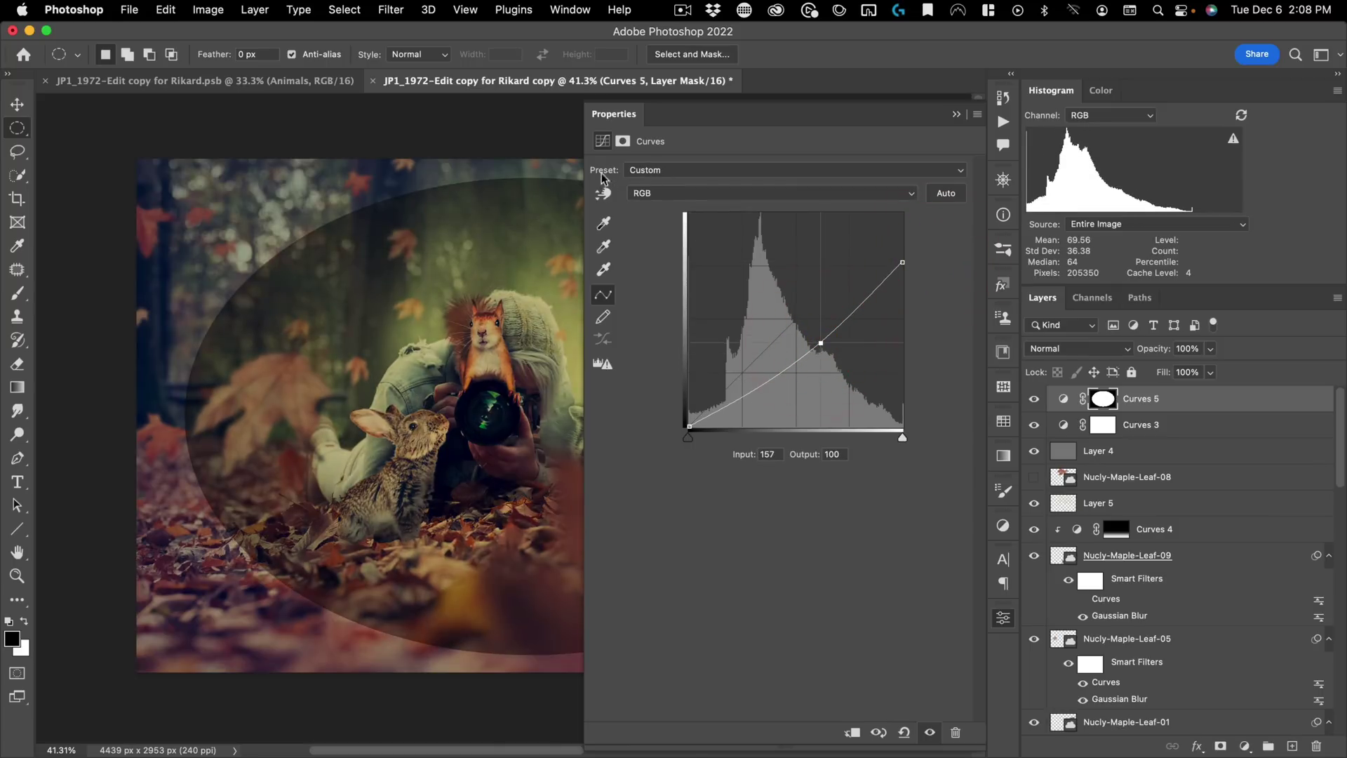
Step: Invert the elliptical Curves mask and feather it heavily to turn the darkening into a soft vignette
left_click(620, 141)
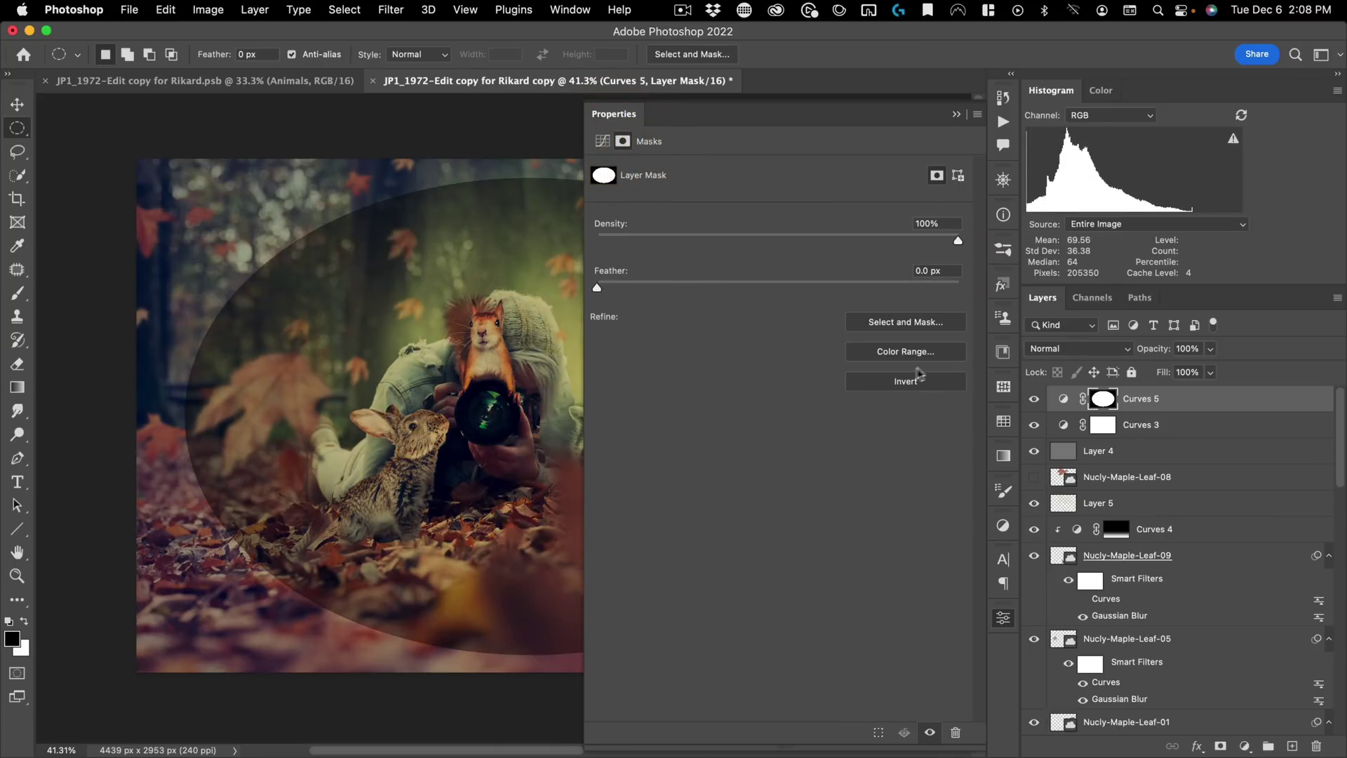
left_click(912, 381)
left_click_drag(698, 286, 901, 289)
Step: Deepen the vignette by pulling its curve's midtone point slightly lower, and close the adjustment settings
left_click(602, 141)
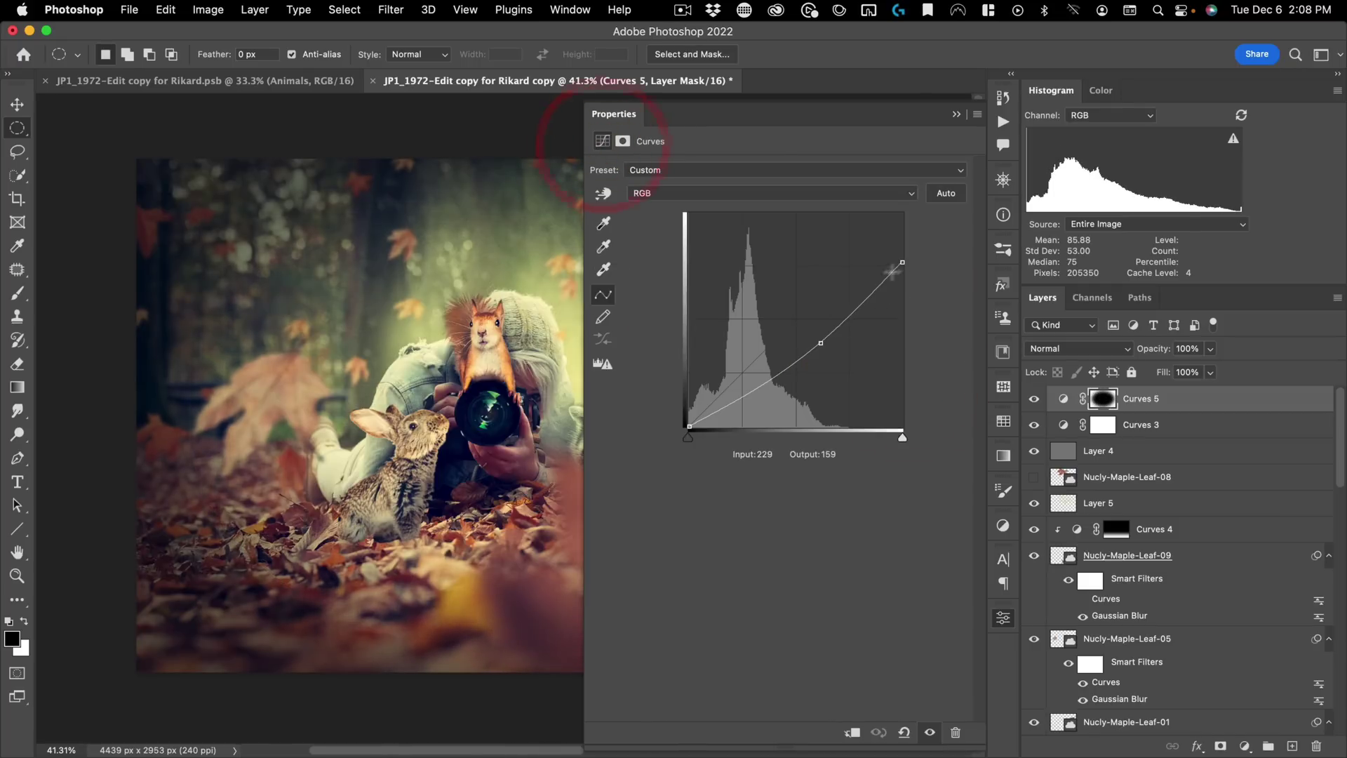
left_click_drag(821, 343, 822, 347)
left_click(1004, 619)
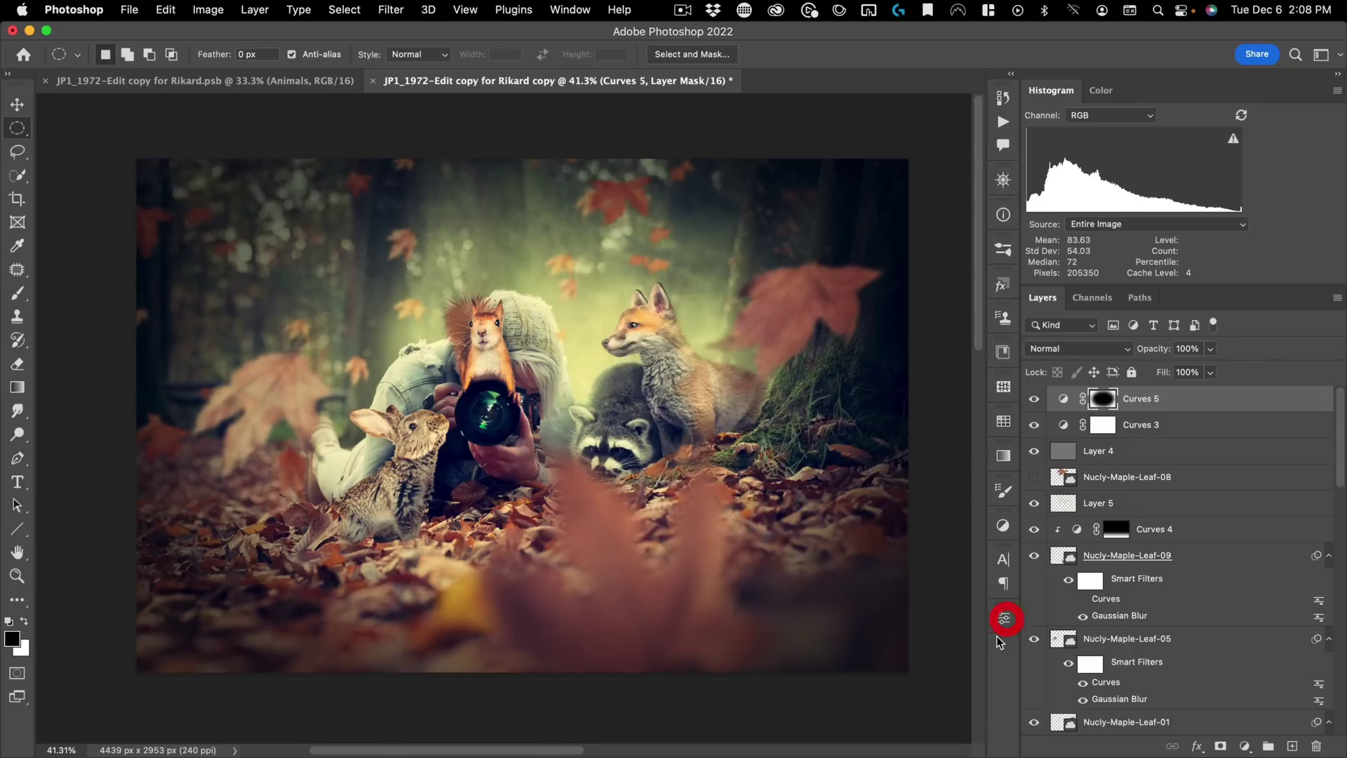
Step: Add a Curves adjustment above the vignette layer and raise the black point of its Blue channel to tint the shadows blue
left_click(1246, 748)
left_click(1314, 459)
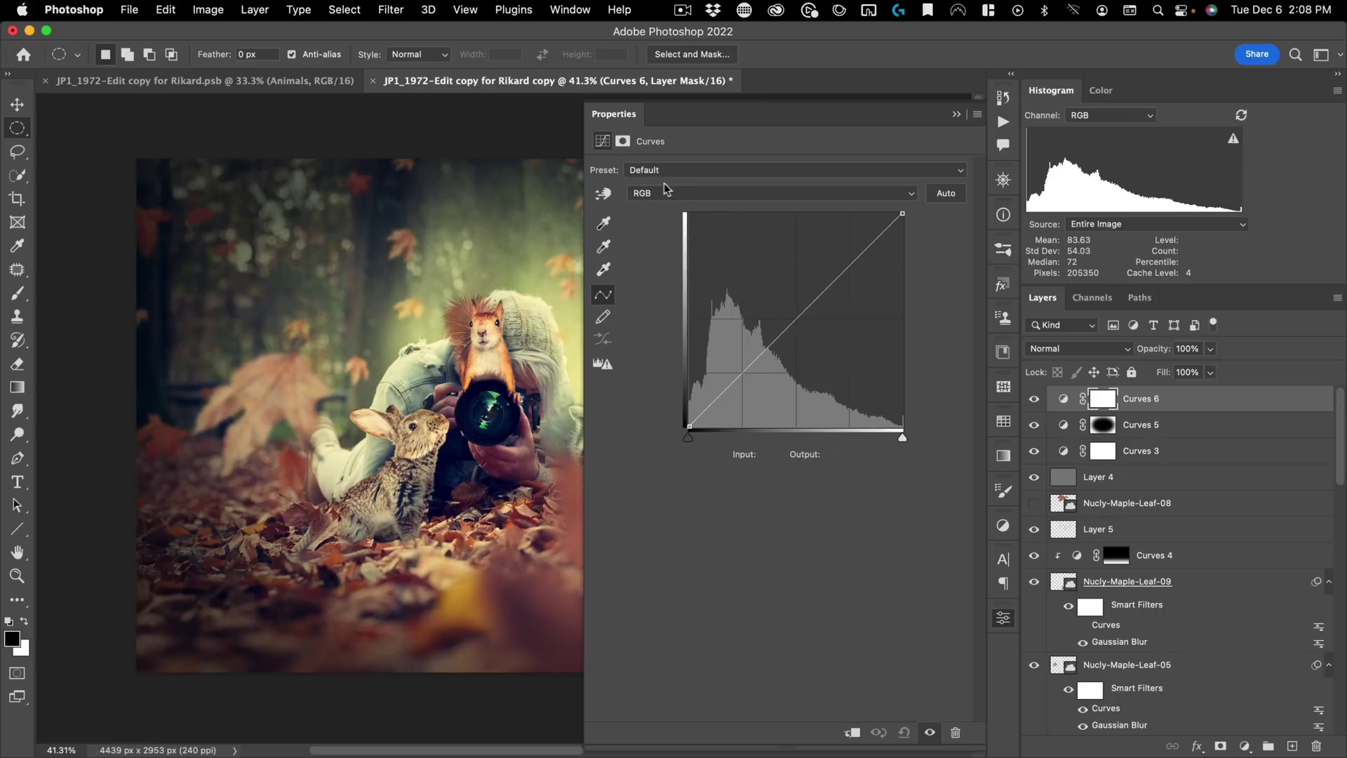
left_click(662, 190)
left_click(661, 241)
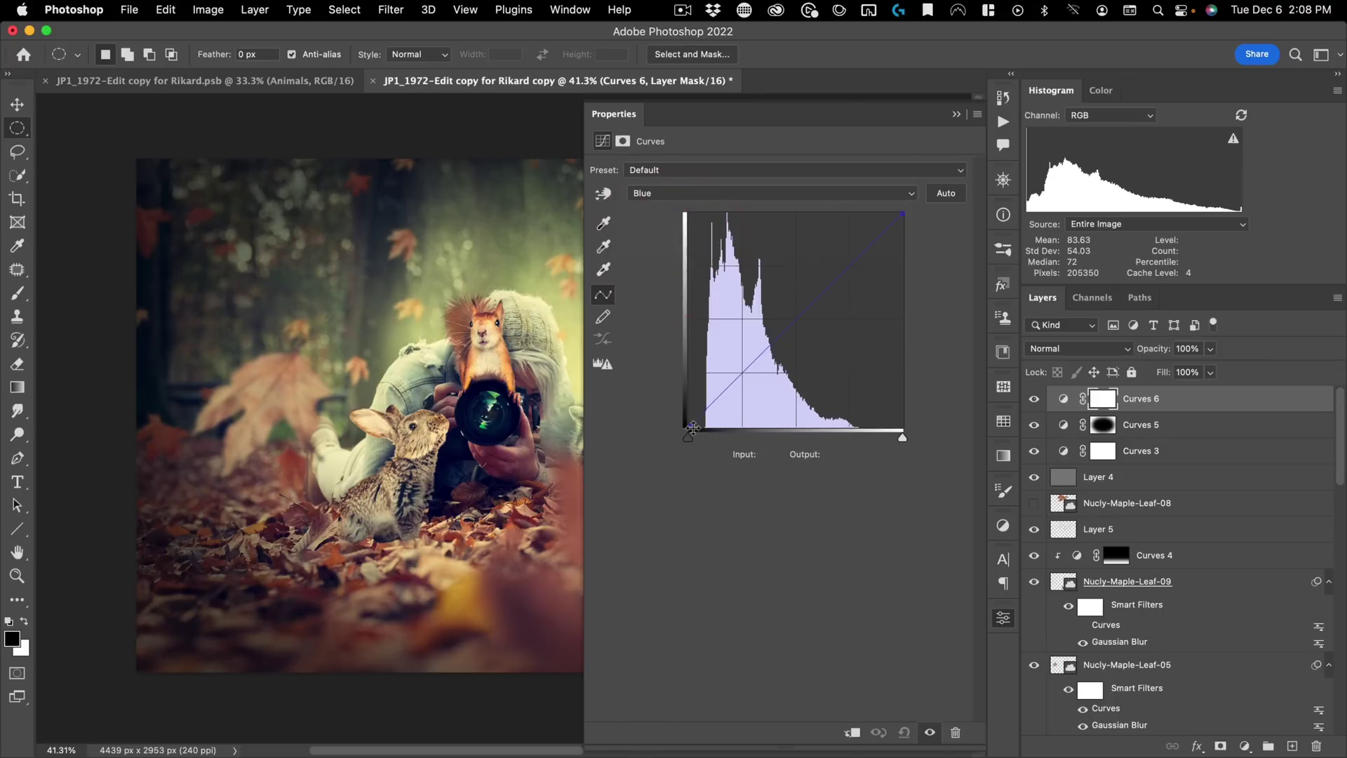
left_click_drag(690, 404, 686, 407)
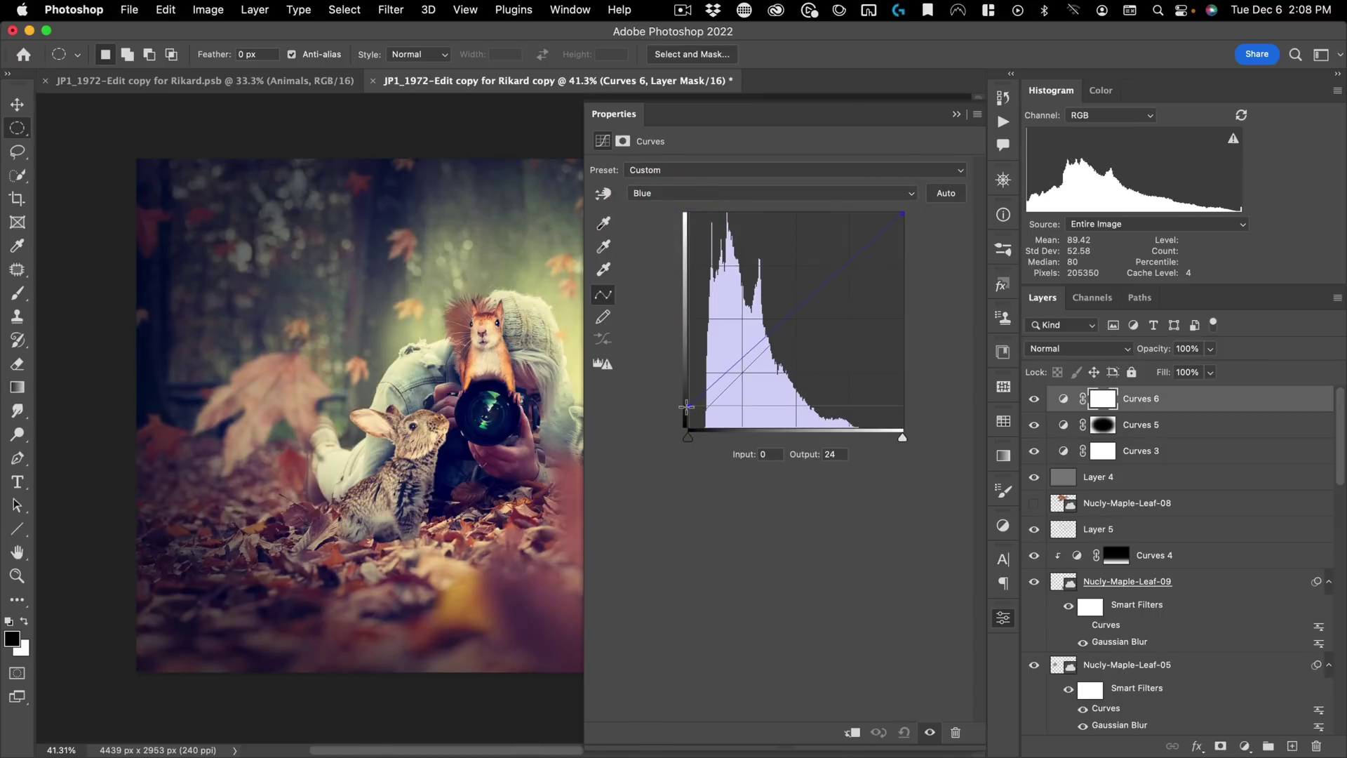
Step: Lower the Blue curve's white point to output 215, pull its midtones down slightly, and add a shadow point at input 39, output 60
left_click(901, 213)
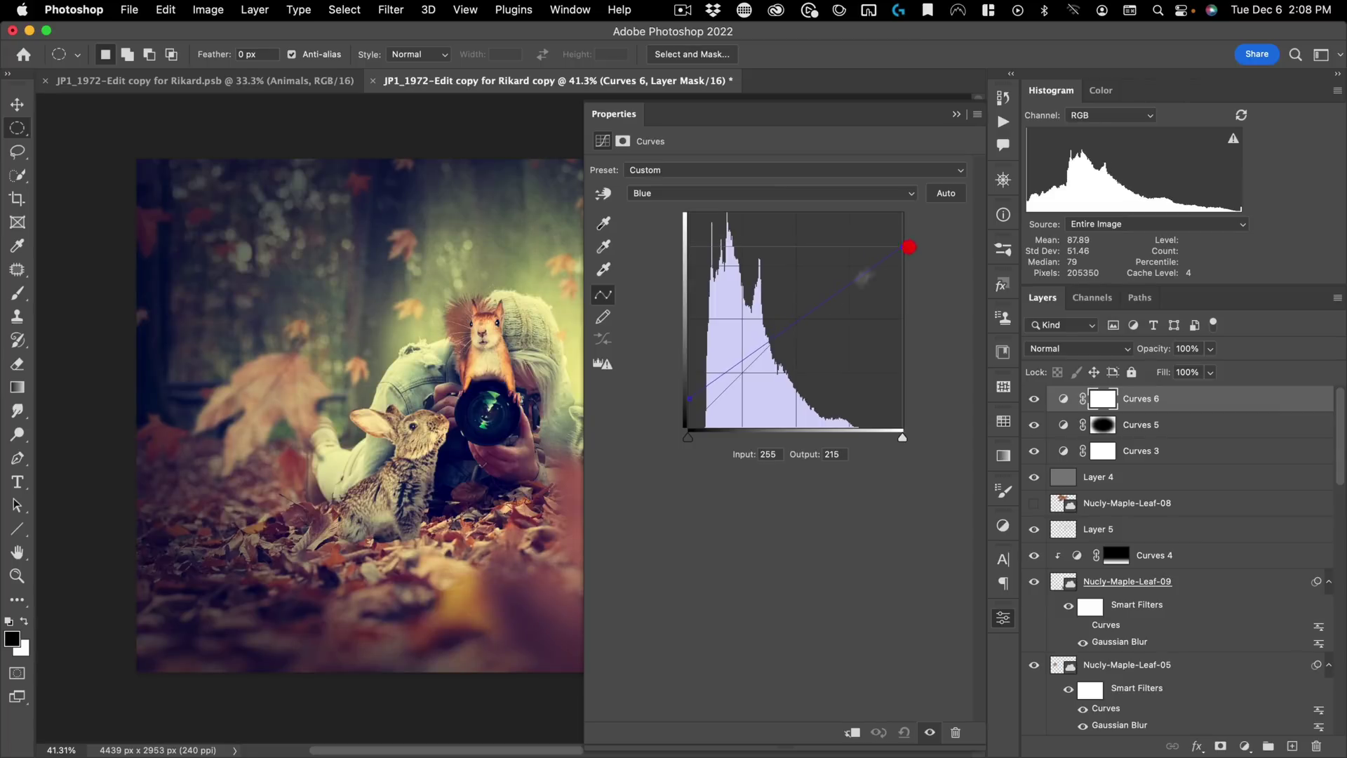
left_click_drag(780, 330, 782, 335)
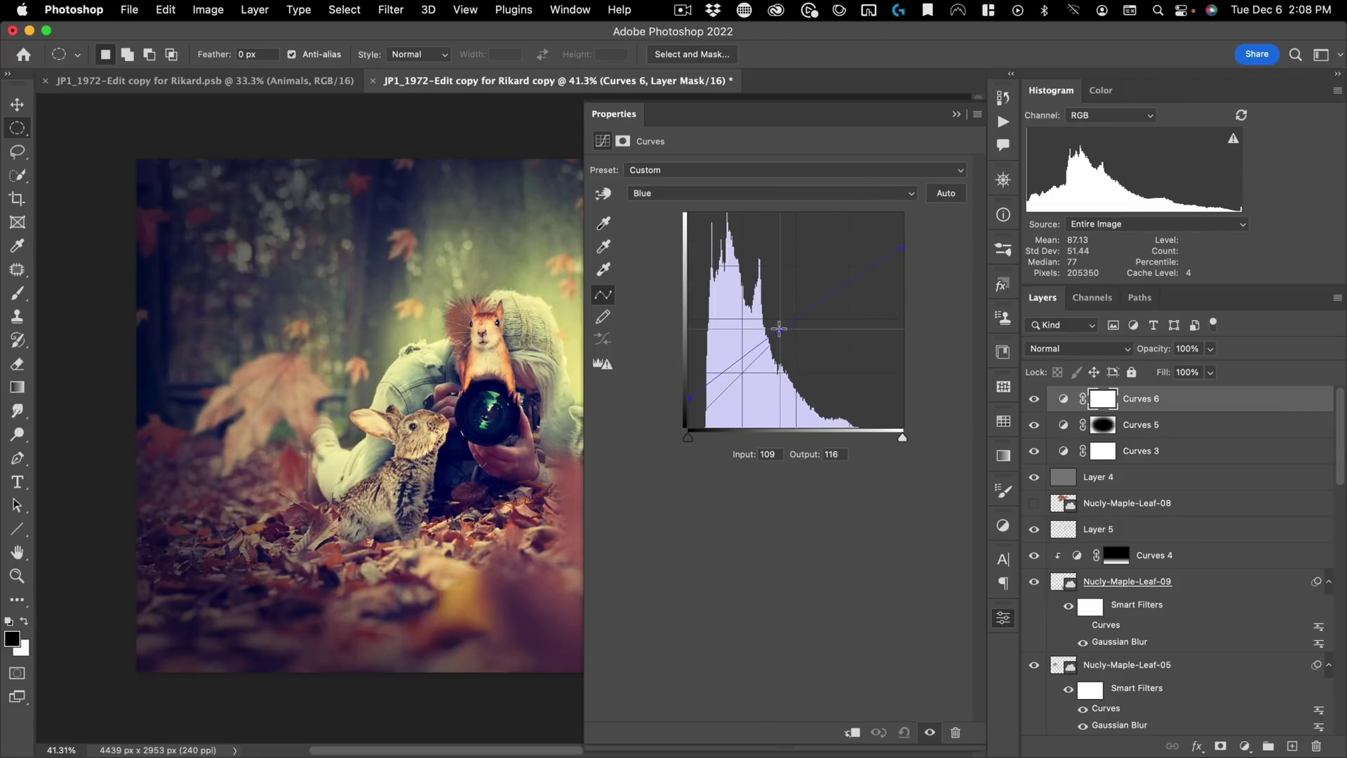
left_click(722, 372)
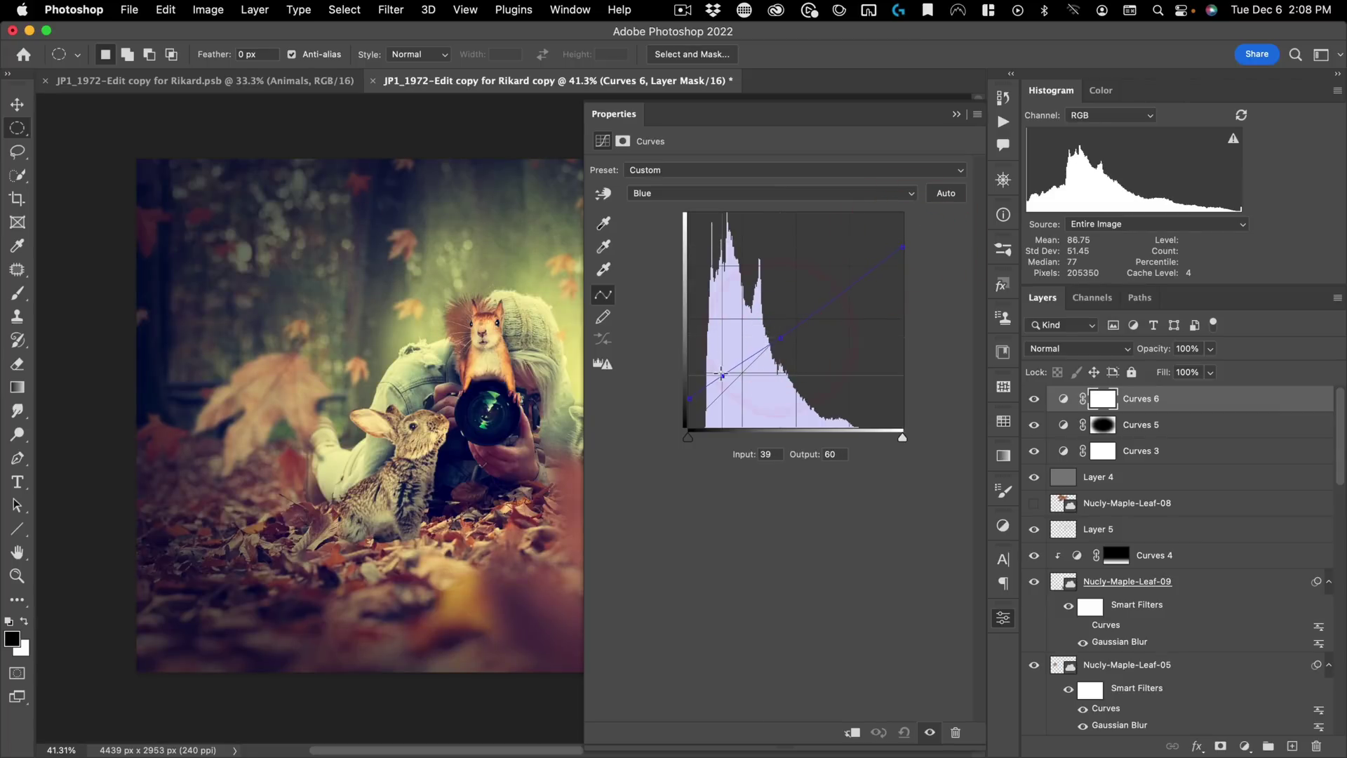